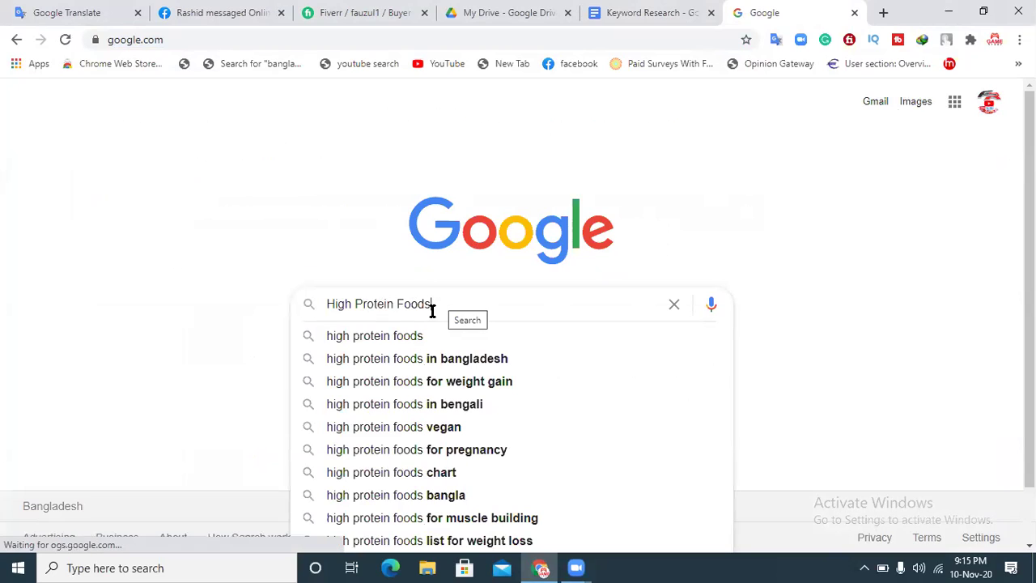
# - Run a Google search for the keyword High Protein Foods
pyautogui.moveTo(433, 310); pyautogui.dragTo(335, 308)
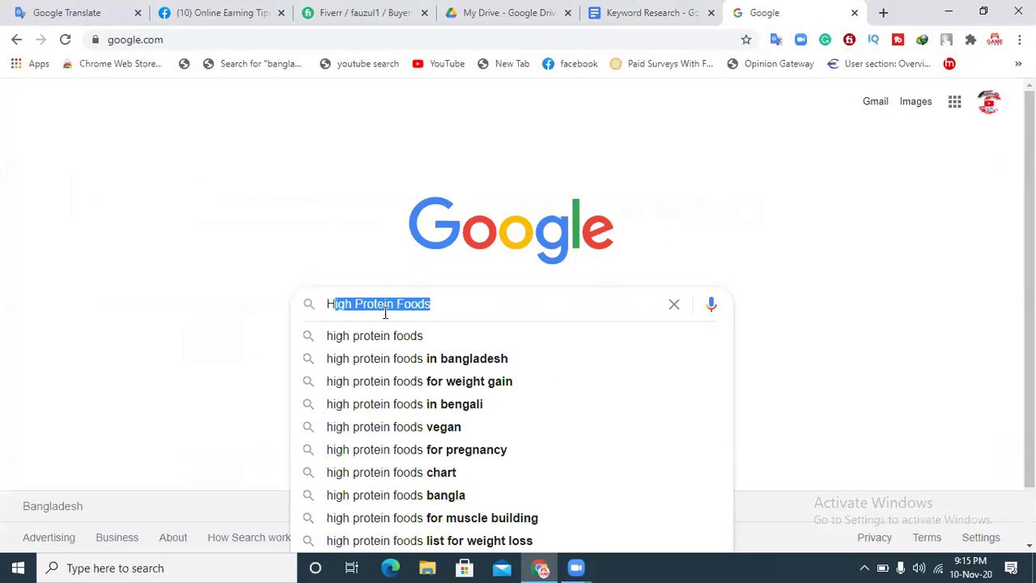
pyautogui.click(443, 308)
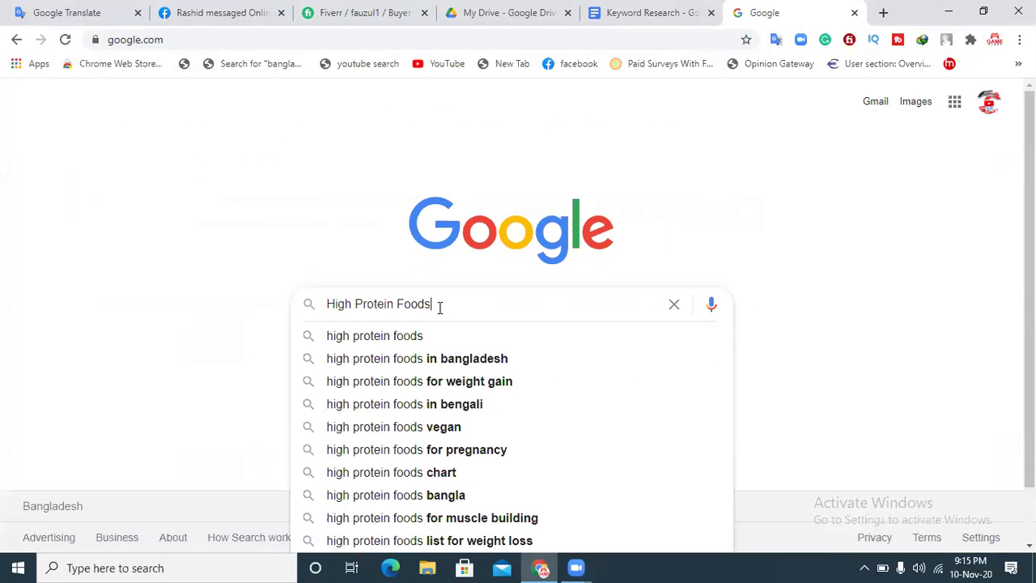
pyautogui.moveTo(435, 304); pyautogui.dragTo(328, 316)
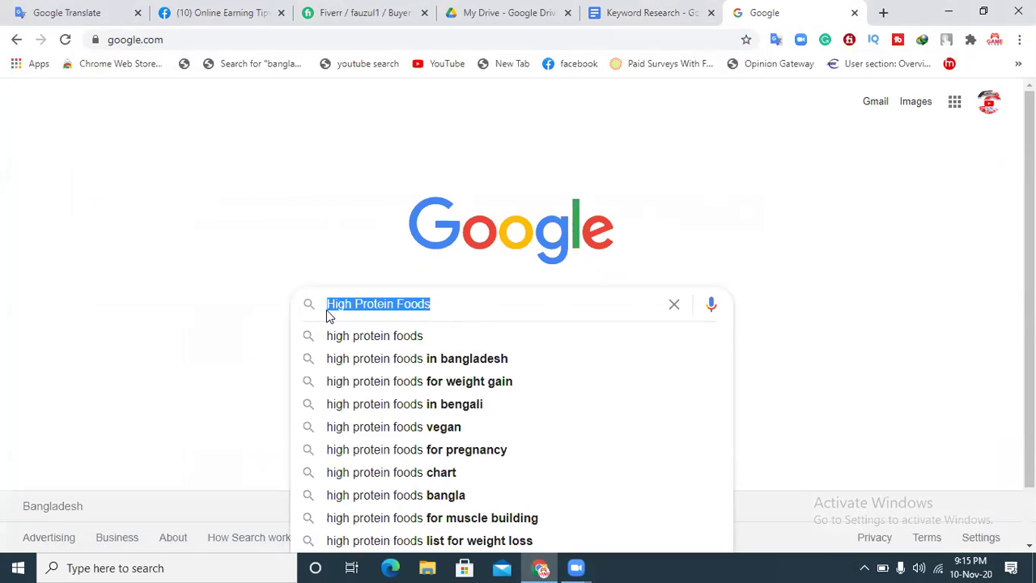
pyautogui.click(450, 301)
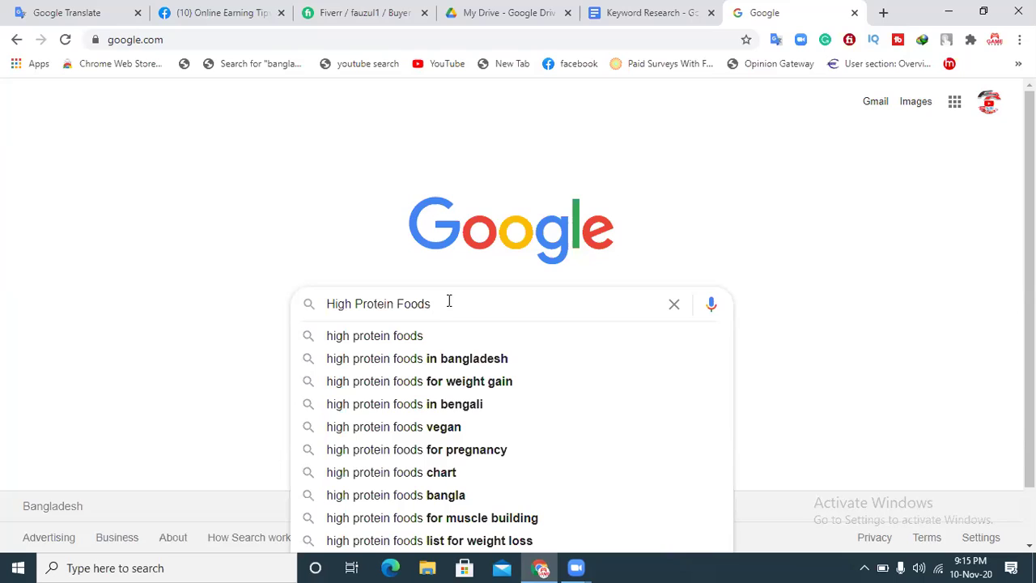
pyautogui.moveTo(439, 303); pyautogui.dragTo(364, 306)
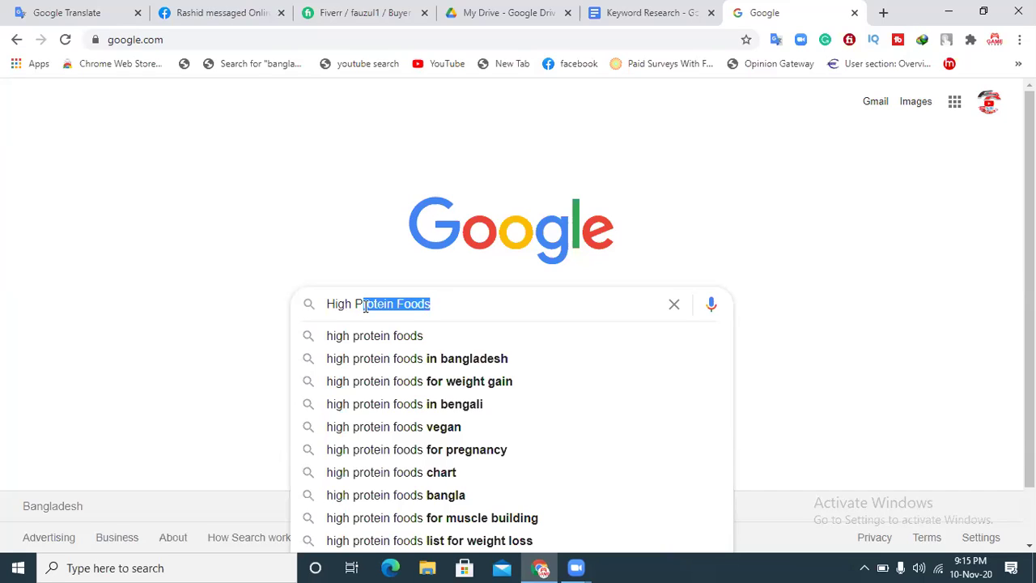
pyautogui.click(455, 304)
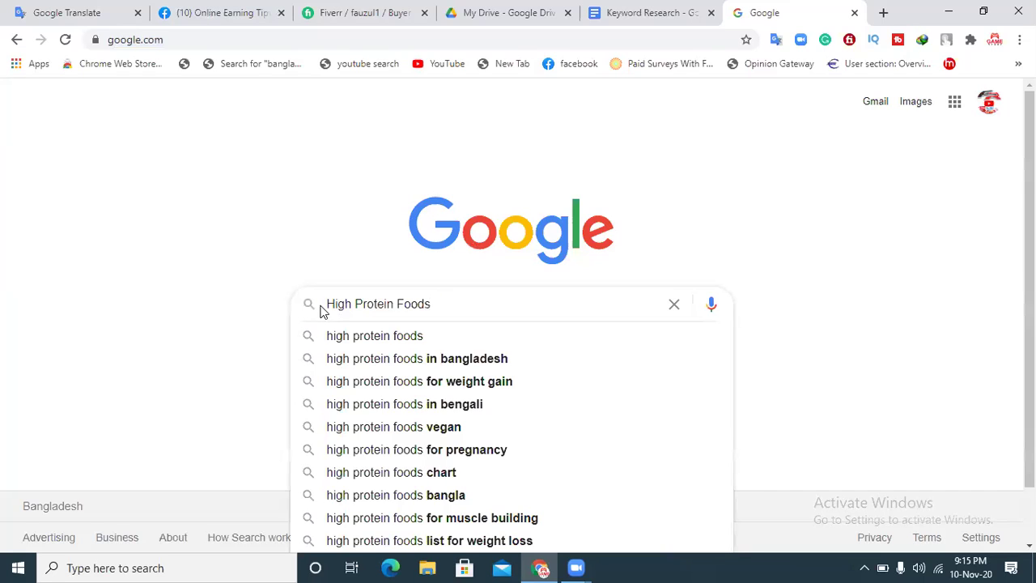
pyautogui.moveTo(327, 302); pyautogui.dragTo(446, 304)
pyautogui.click(447, 305)
pyautogui.press('Return')
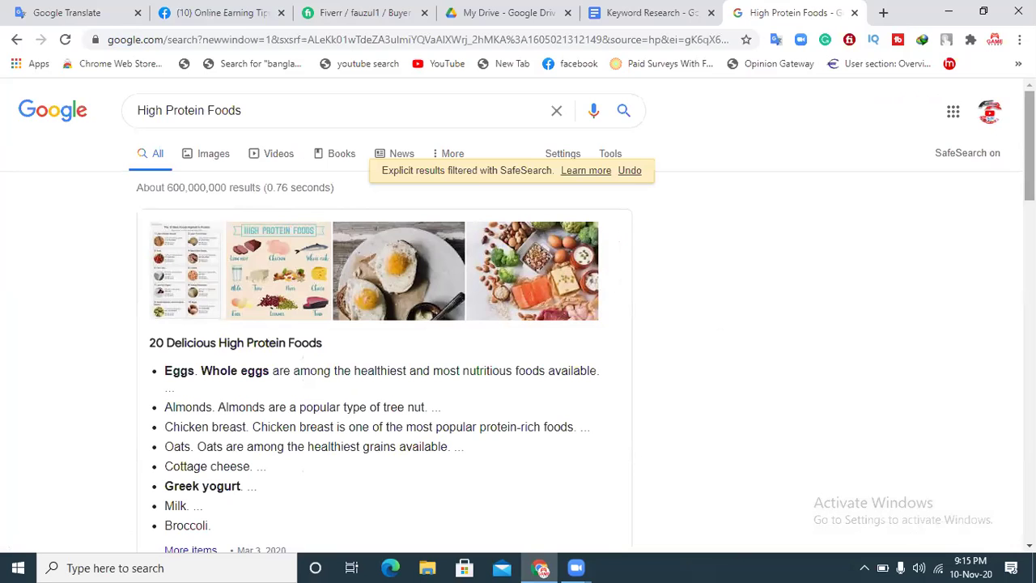
# - Look through the search results and check the keyword in the Actual Competitor section of the Keyword Research document
pyautogui.scroll(-5, 46, 213)
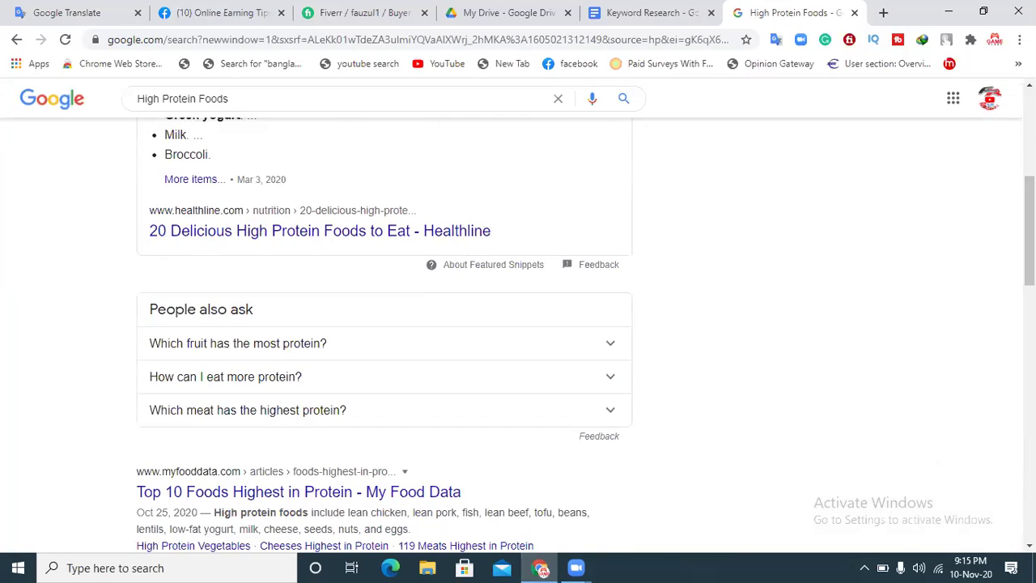
pyautogui.scroll(-2, 1012, 240)
pyautogui.scroll(-1, 284, 273)
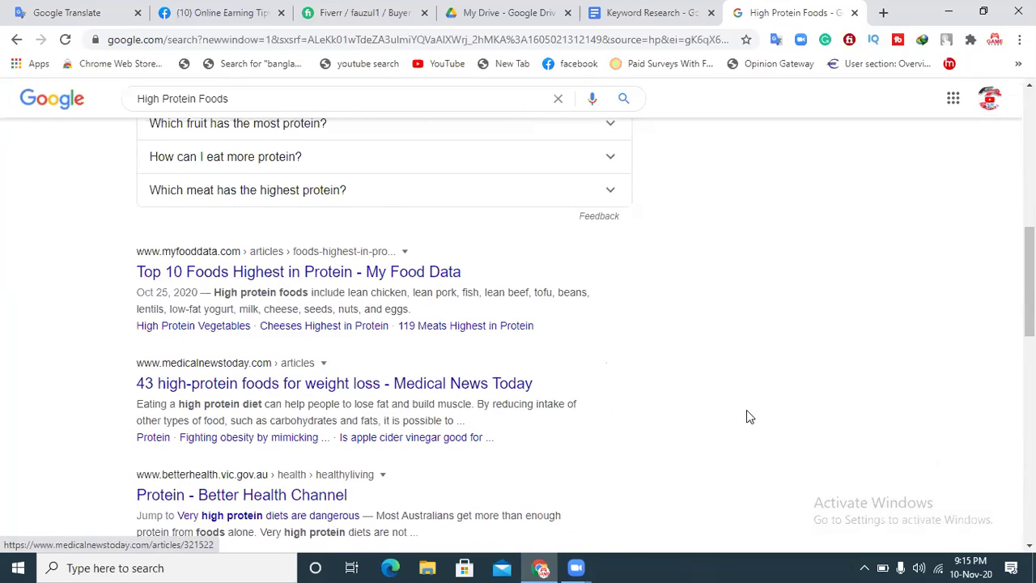
pyautogui.moveTo(1029, 282); pyautogui.dragTo(1029, 141)
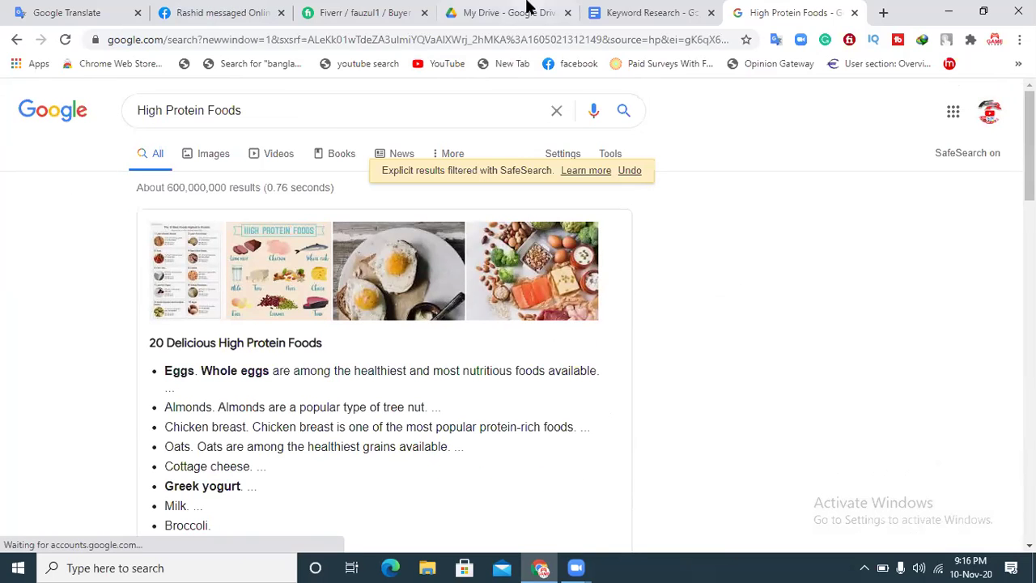
pyautogui.click(635, 11)
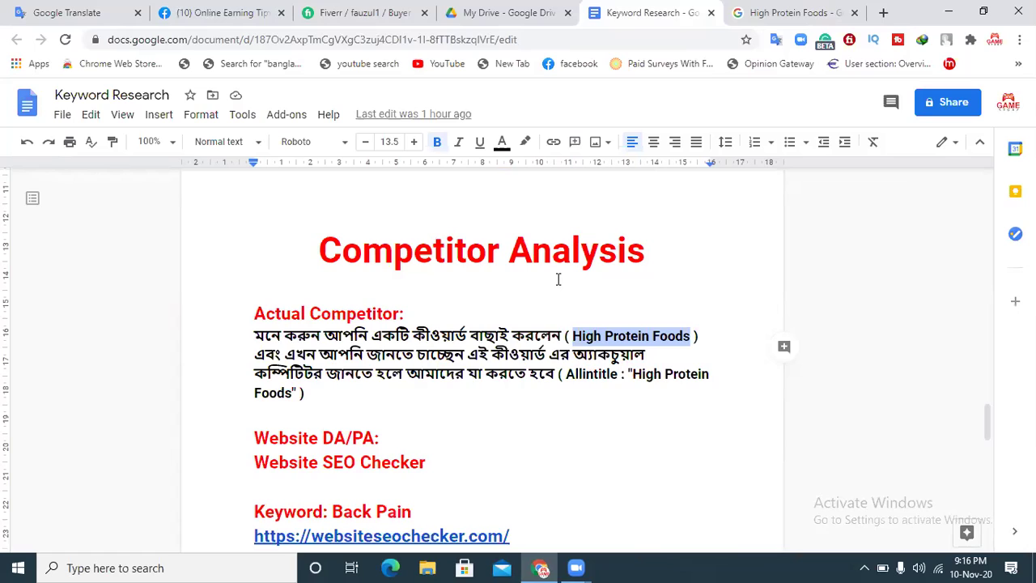
pyautogui.click(693, 344)
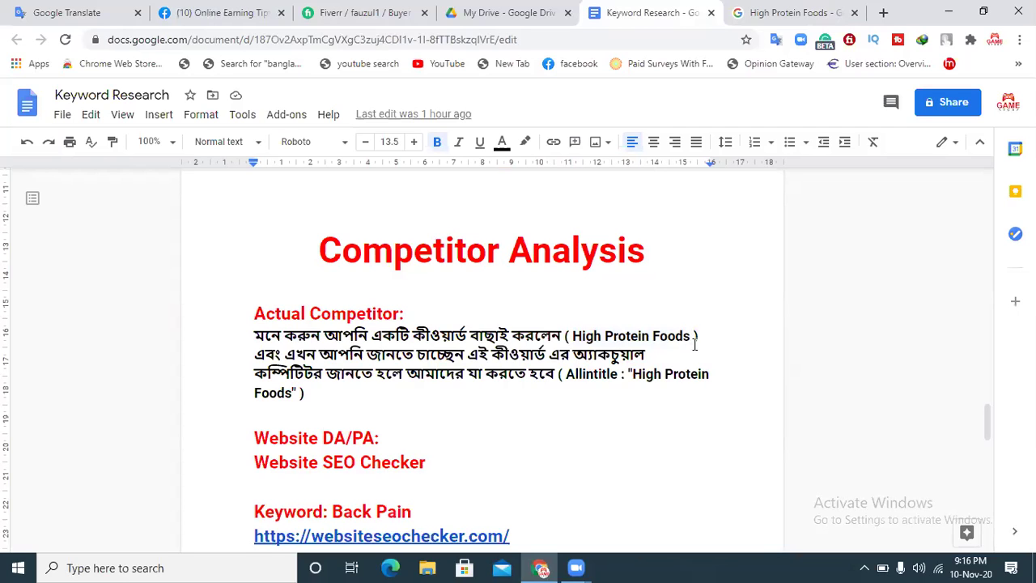
# - Return to the Google results and examine the total number of results for High Protein Foods
pyautogui.click(798, 13)
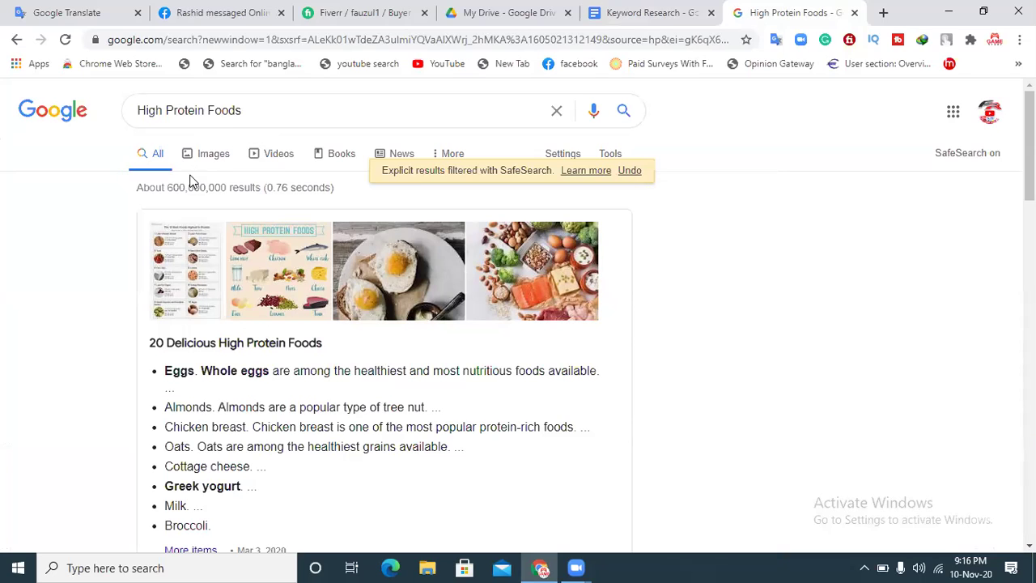
pyautogui.moveTo(166, 190); pyautogui.dragTo(232, 191)
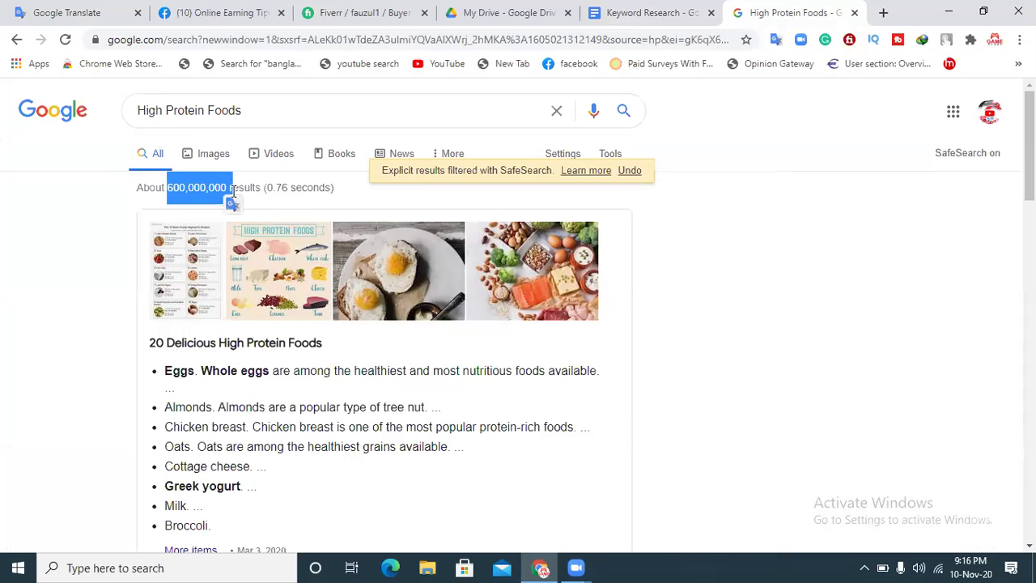
pyautogui.click(157, 189)
pyautogui.moveTo(166, 190); pyautogui.dragTo(239, 200)
pyautogui.click(229, 190)
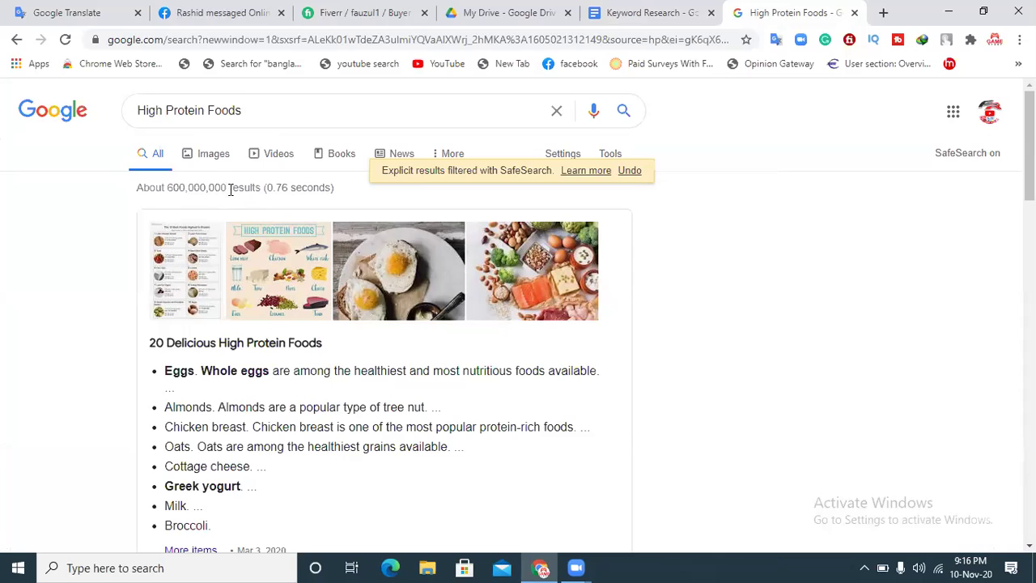
pyautogui.moveTo(229, 190); pyautogui.dragTo(172, 191)
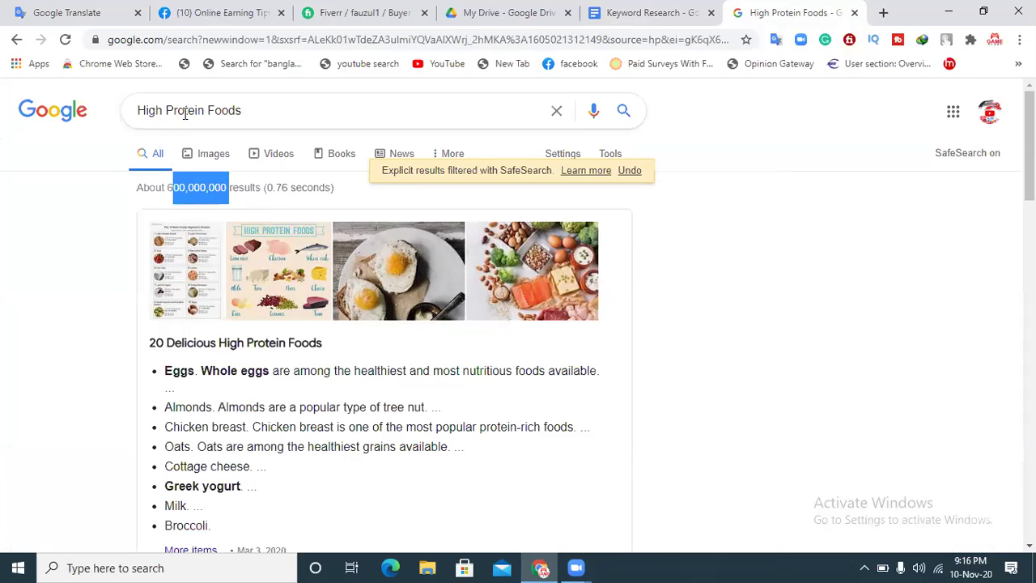
pyautogui.click(228, 189)
pyautogui.moveTo(229, 191); pyautogui.dragTo(162, 188)
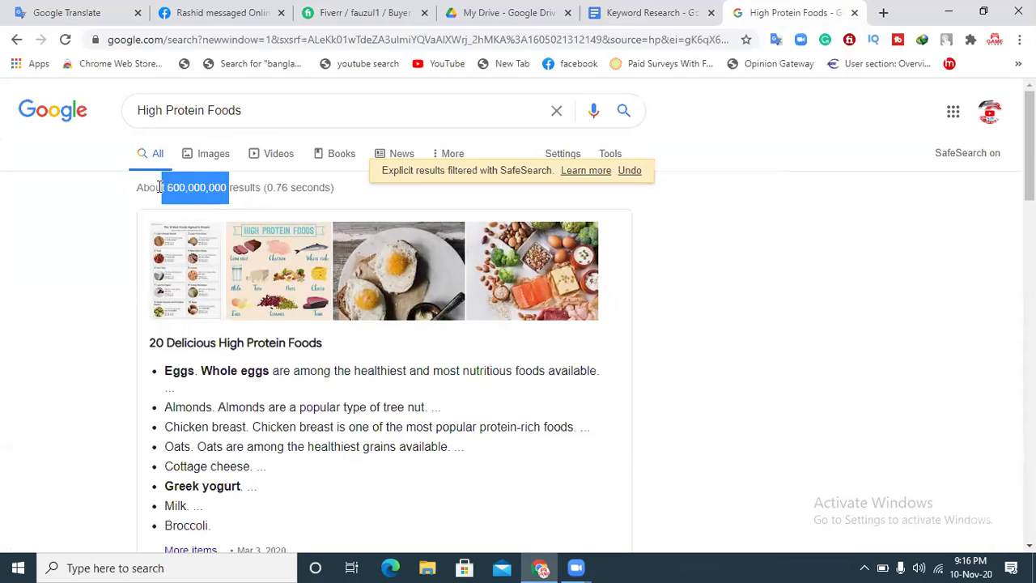
pyautogui.click(231, 189)
pyautogui.moveTo(229, 188); pyautogui.dragTo(166, 187)
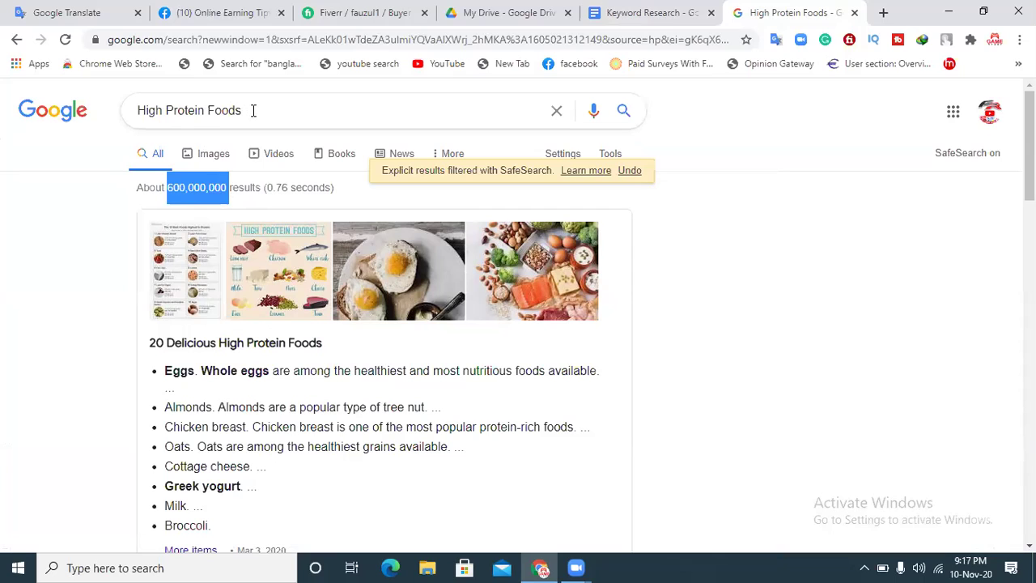
pyautogui.click(226, 189)
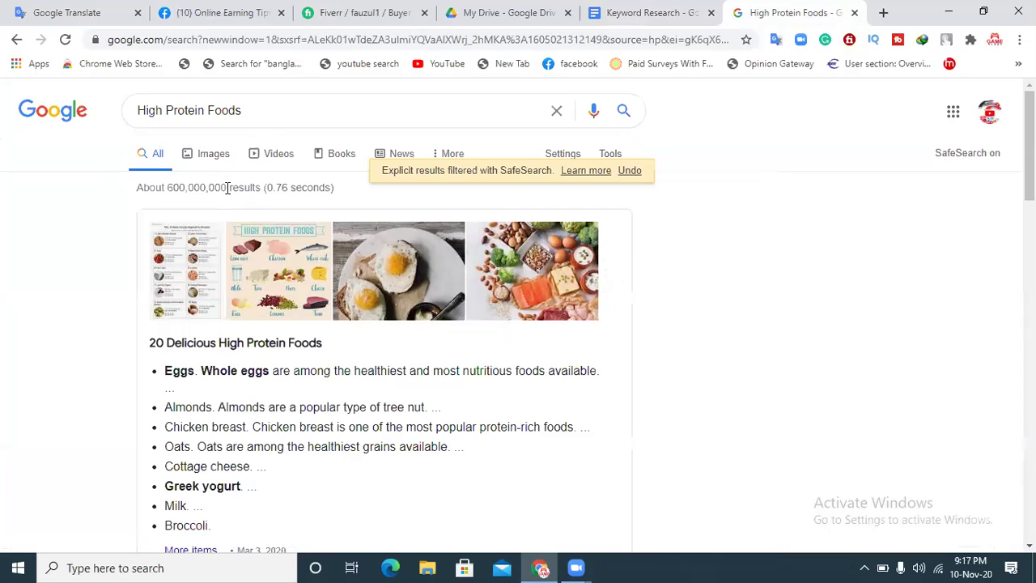
pyautogui.moveTo(226, 188); pyautogui.dragTo(170, 188)
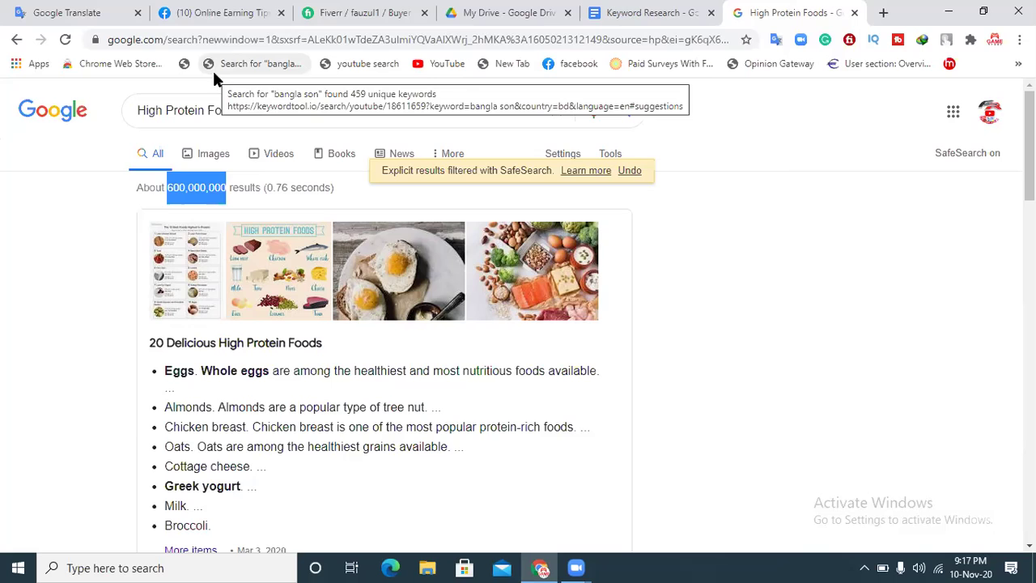
# - Compare the High Protein Foods keyword in the Keyword Research document with the result count of its Google search
pyautogui.click(622, 12)
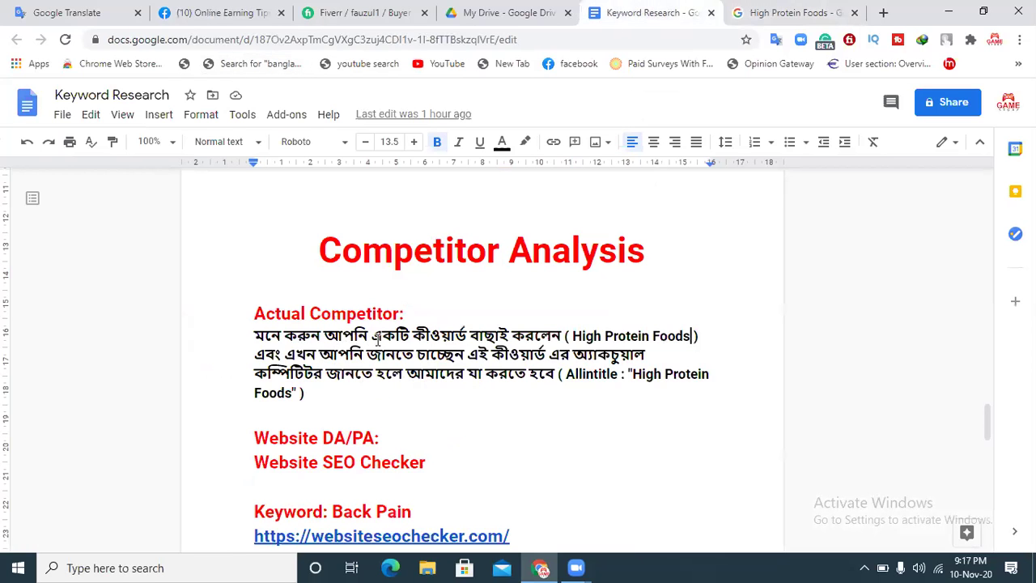
pyautogui.moveTo(570, 337); pyautogui.dragTo(695, 341)
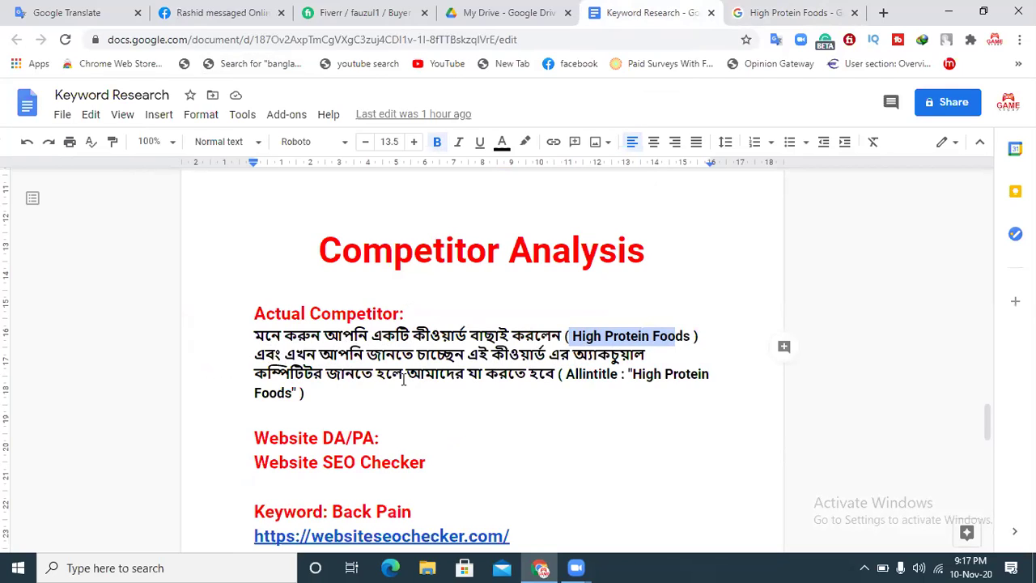
pyautogui.click(585, 338)
pyautogui.moveTo(572, 336); pyautogui.dragTo(686, 336)
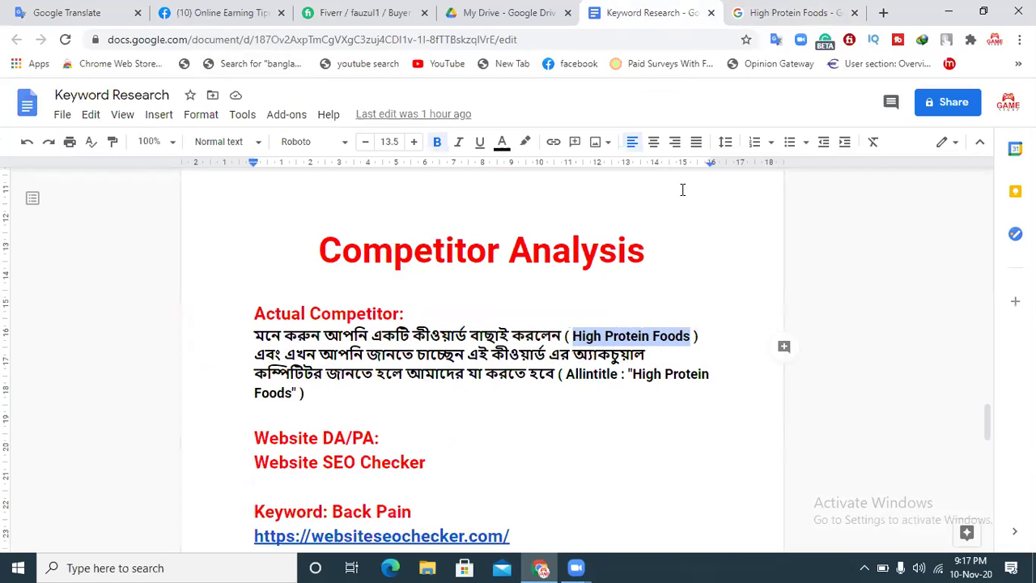
pyautogui.hotkey('ctrl', 'Tab')
pyautogui.click(105, 224)
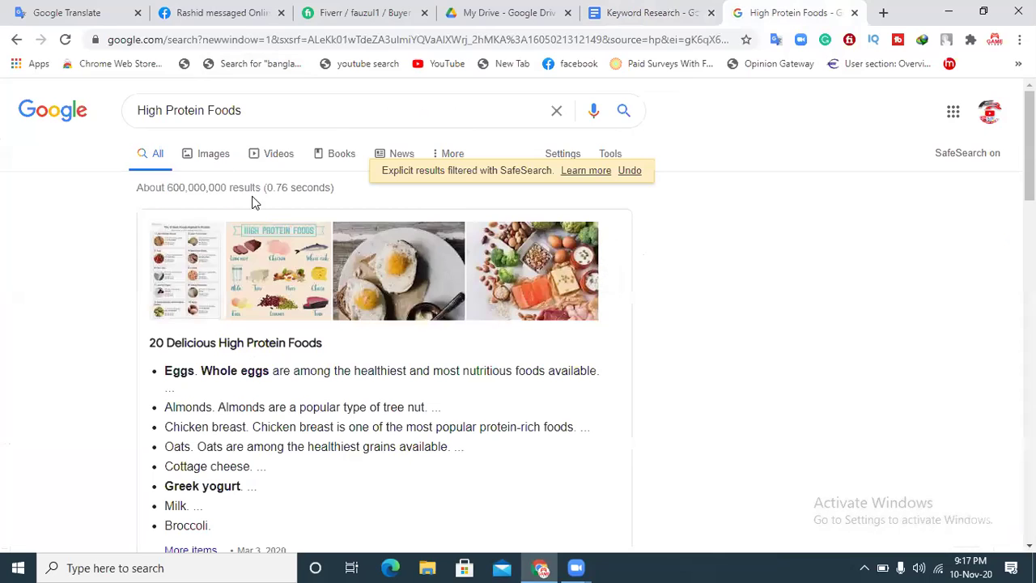
pyautogui.moveTo(226, 191); pyautogui.dragTo(202, 191)
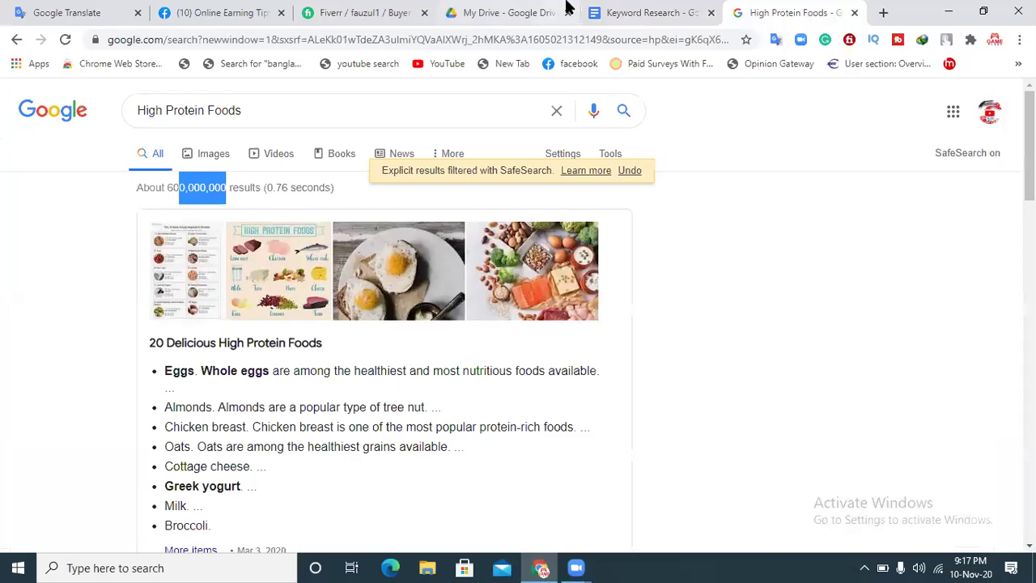
# - Copy the "Allintitle :" operator from the Keyword Research document and insert it before High Protein Foods in the Google query
pyautogui.click(598, 12)
pyautogui.click(689, 427)
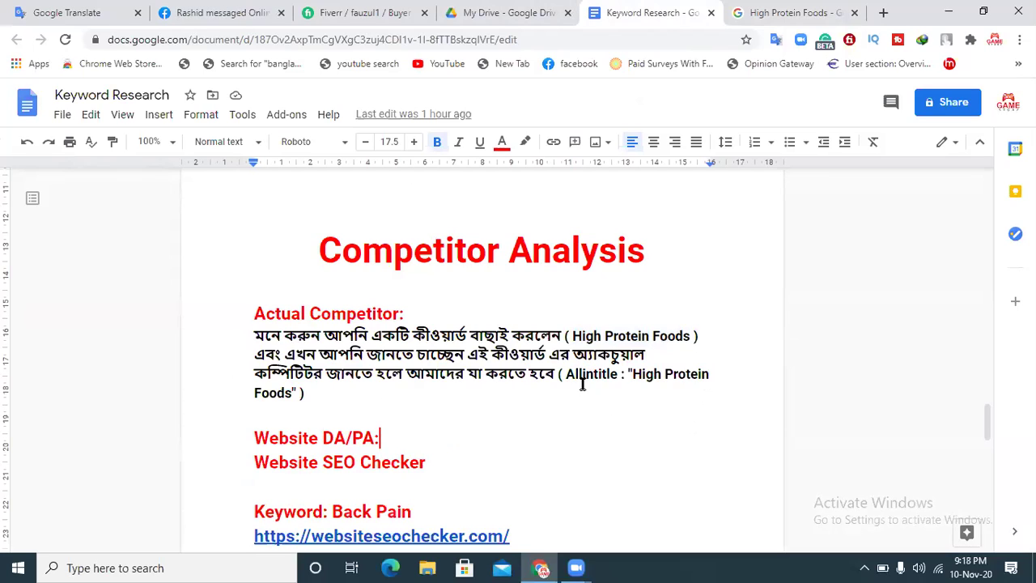
pyautogui.click(631, 373)
pyautogui.moveTo(627, 376); pyautogui.dragTo(566, 376)
pyautogui.hotkey('ctrl', 'c')
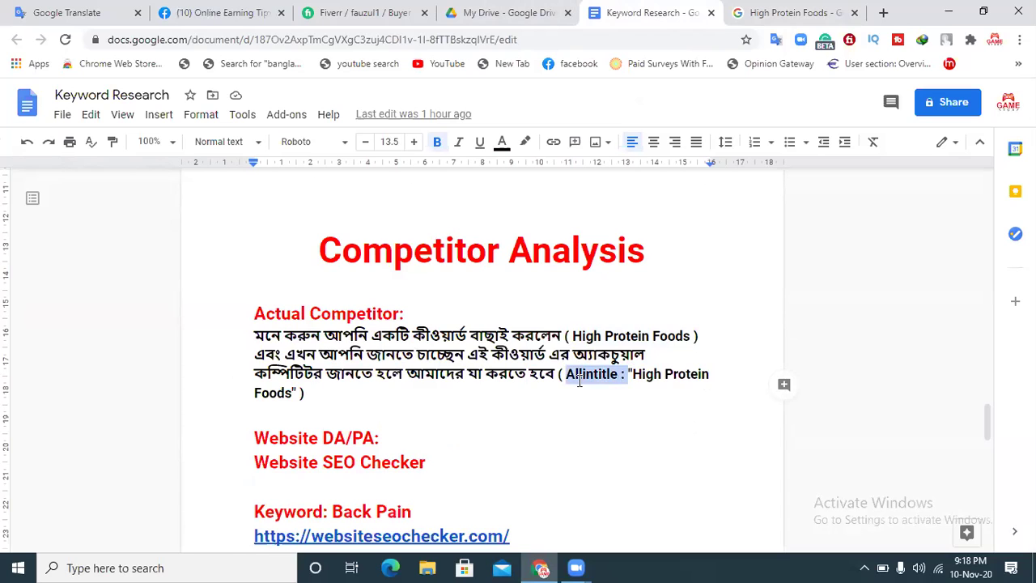
pyautogui.click(757, 13)
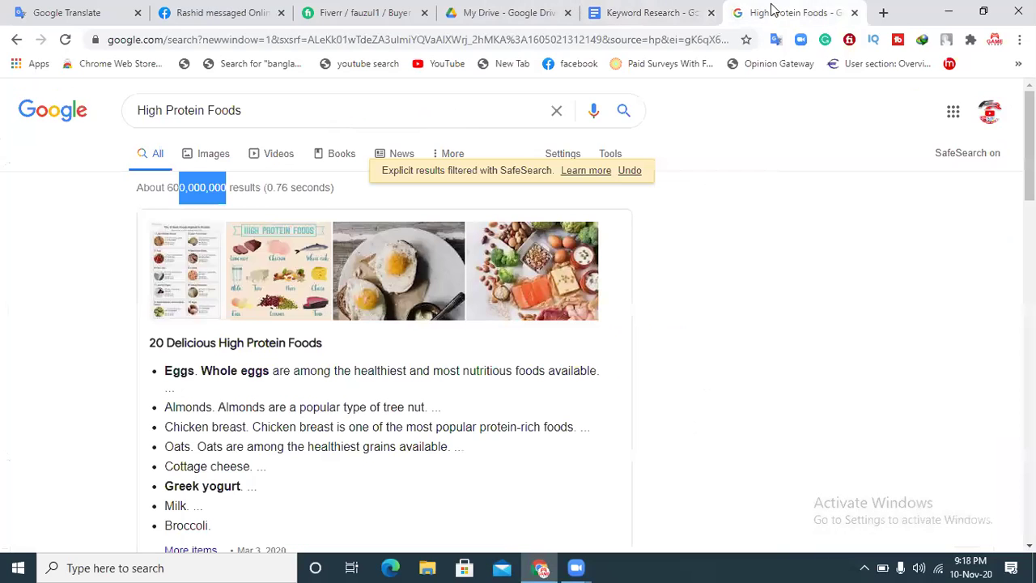
pyautogui.click(136, 115)
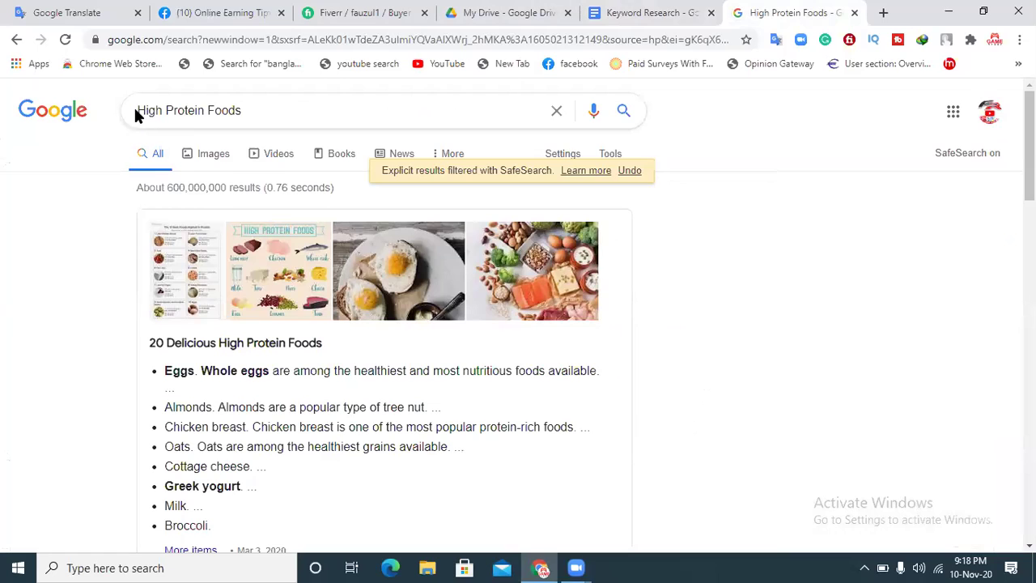
pyautogui.hotkey('ctrl', 'v')
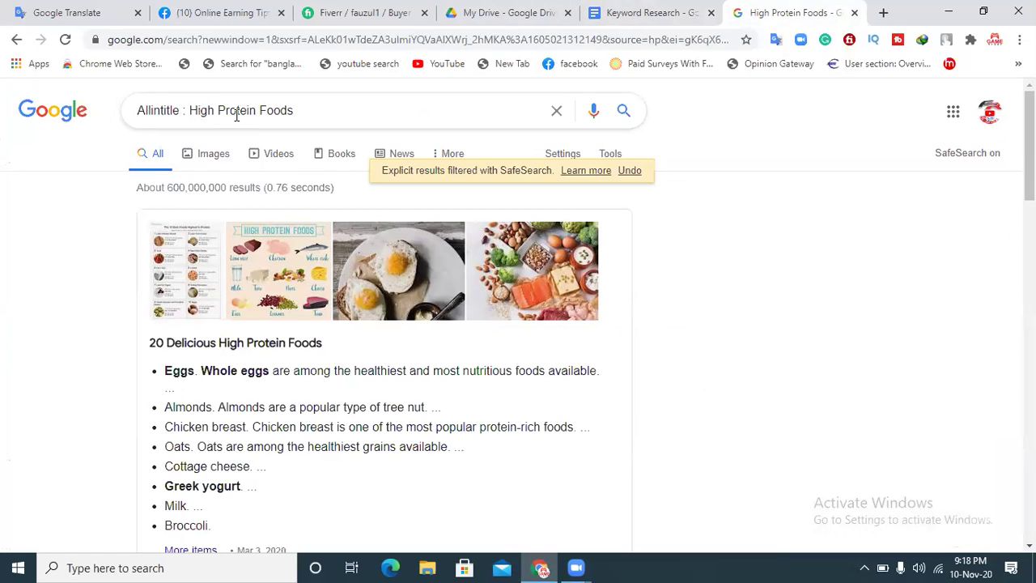
# - Enclose High Protein Foods in double quotation marks so the query reads Allintitle : "High Protein Foods"
pyautogui.write('"')
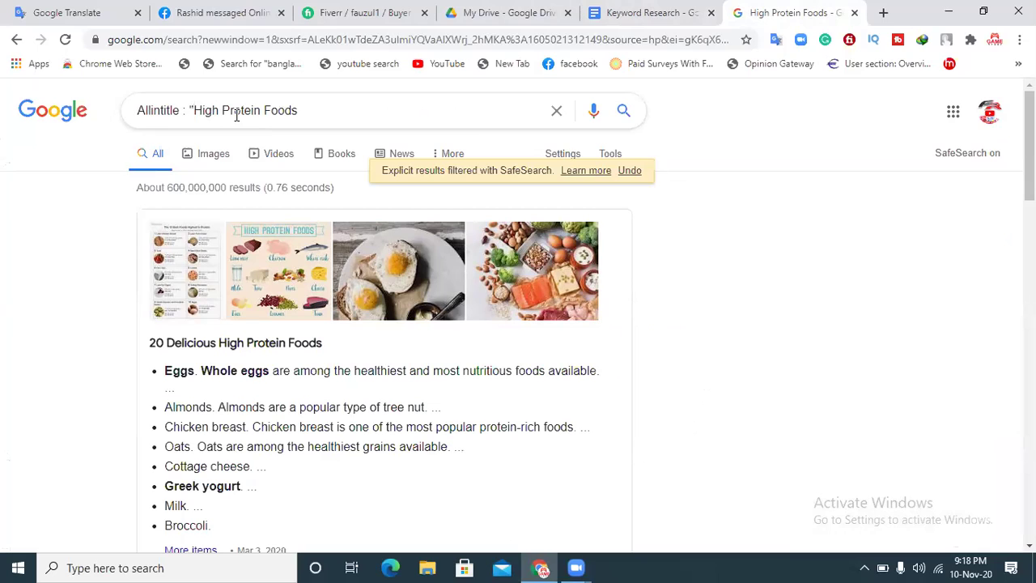
pyautogui.press('End')
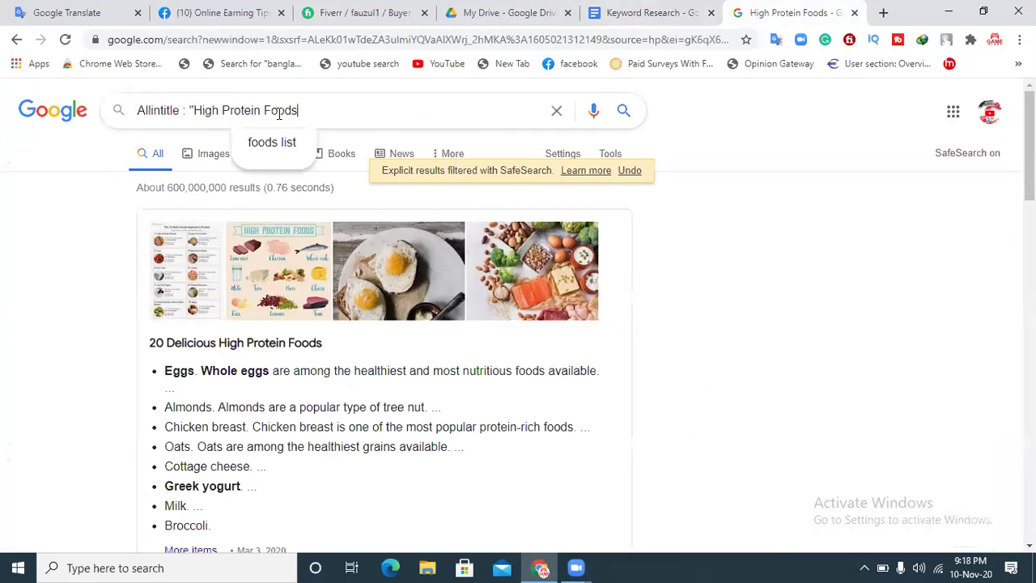
pyautogui.write('"')
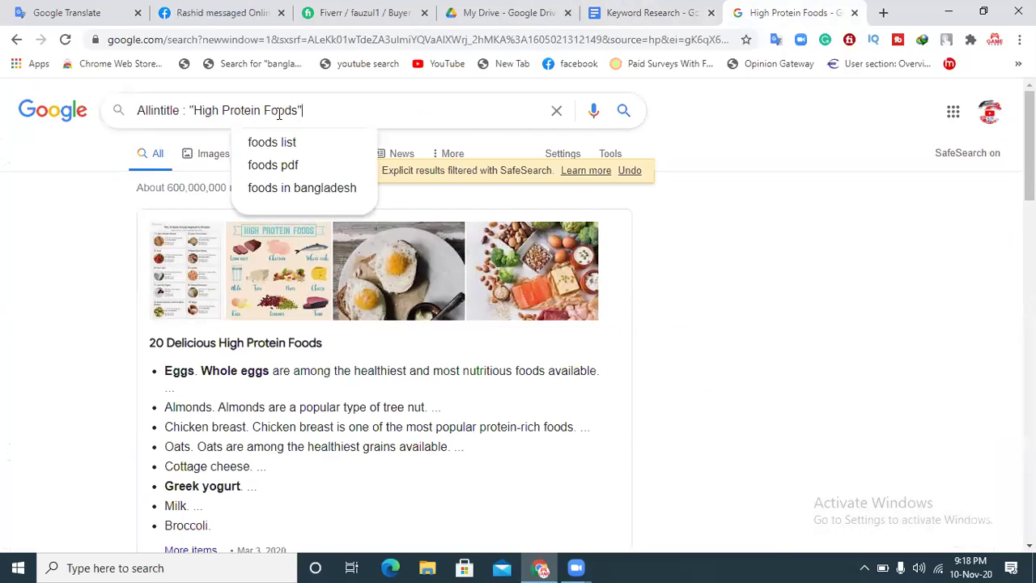
pyautogui.click(9, 198)
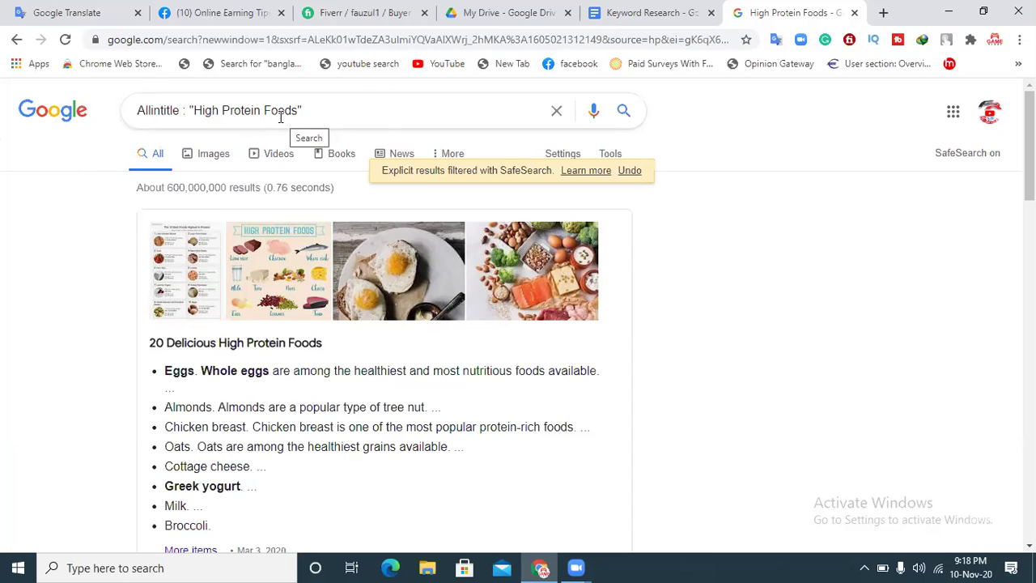
pyautogui.click(187, 109)
pyautogui.write(':')
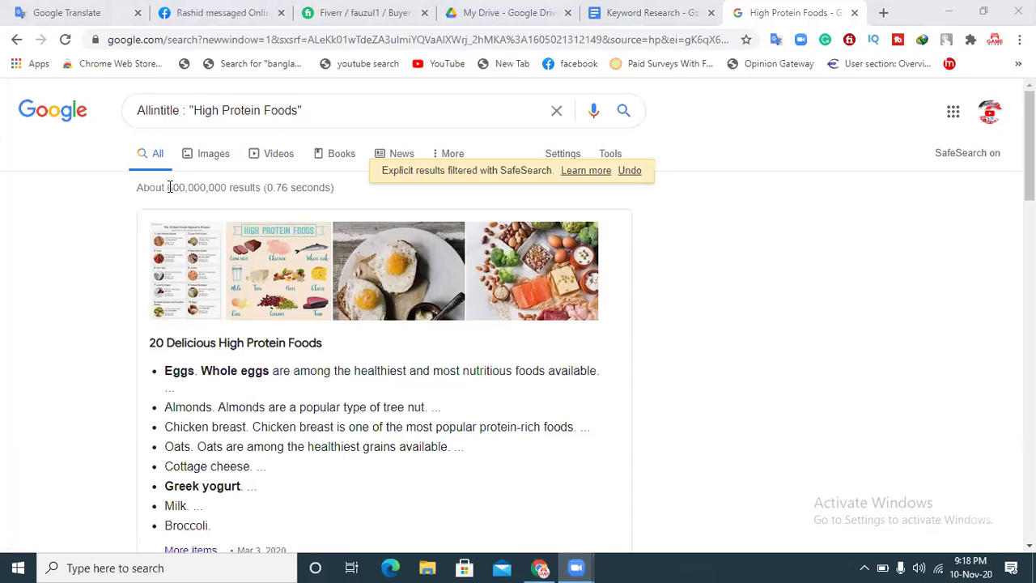
# - Run the Google search for Allintitle : "High Protein Foods"
pyautogui.moveTo(170, 185)
pyautogui.mouseDown()
pyautogui.moveTo(238, 204)
pyautogui.moveTo(227, 189)
pyautogui.moveTo(84, 187)
pyautogui.moveTo(167, 191)
pyautogui.mouseUp()
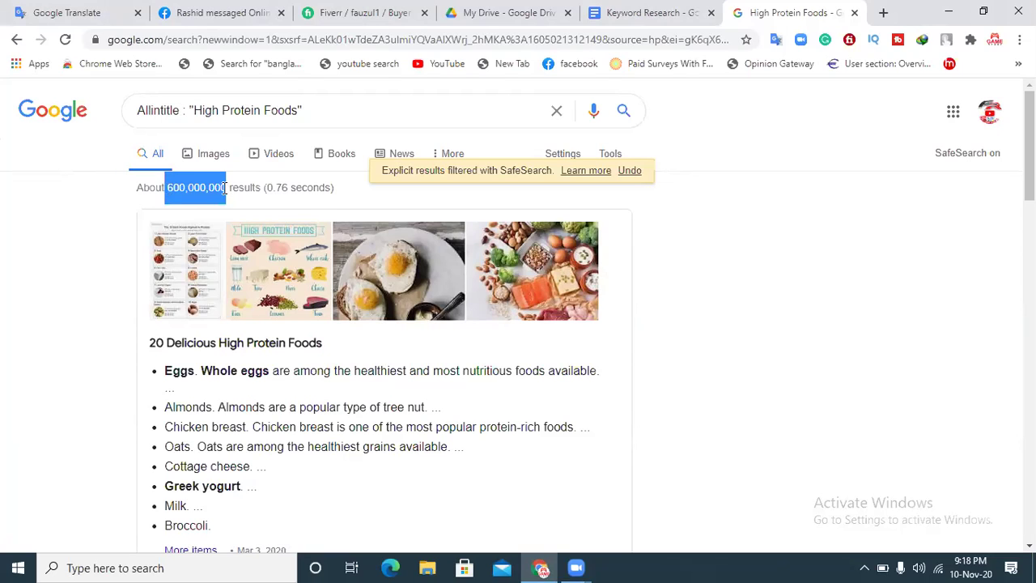
pyautogui.moveTo(187, 110); pyautogui.dragTo(134, 110)
pyautogui.click(453, 103)
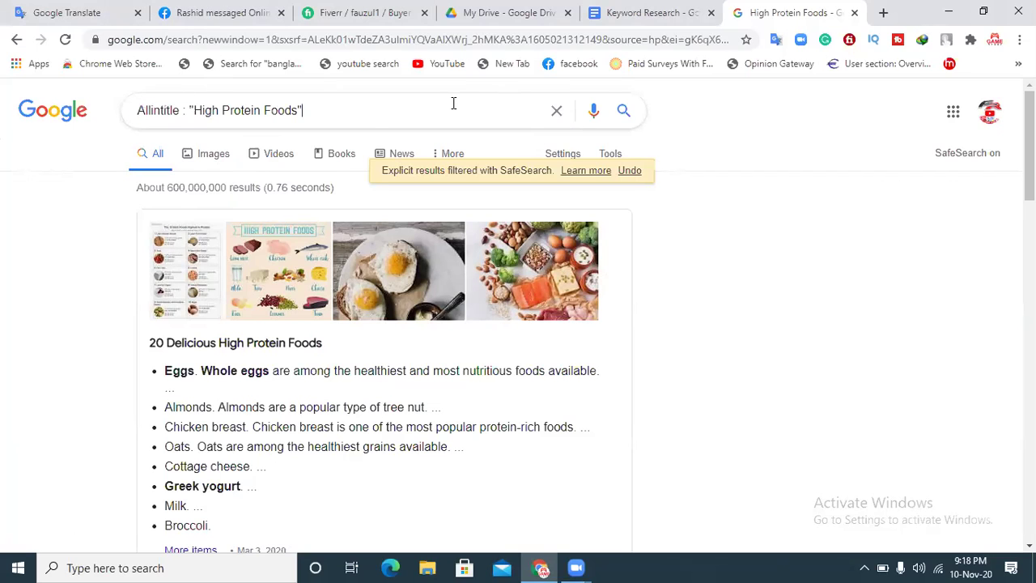
pyautogui.press('Return')
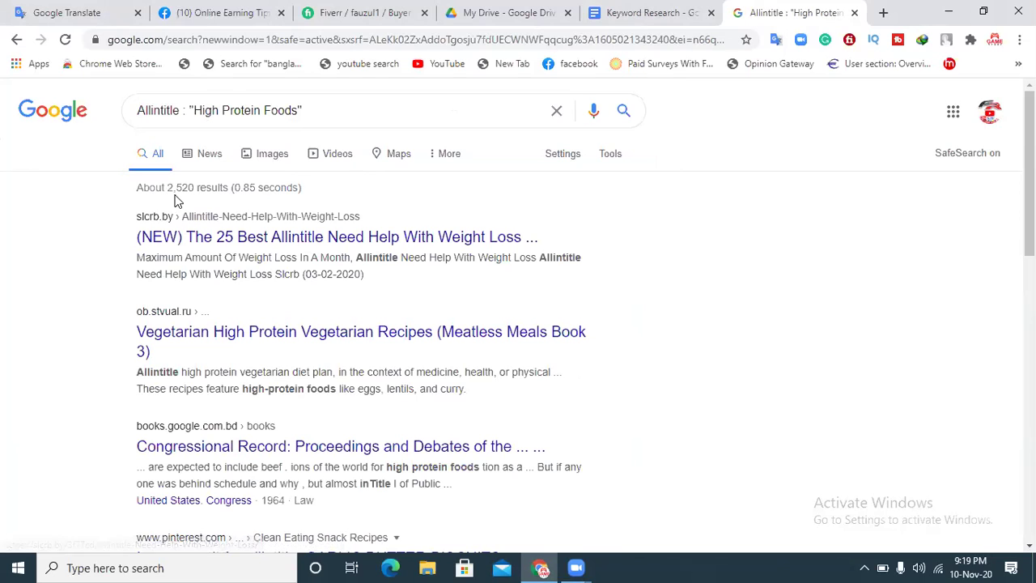
# - Examine the result count of the Allintitle search and check the query against the Allintitle operator in the Keyword Research document
pyautogui.moveTo(196, 187); pyautogui.dragTo(166, 187)
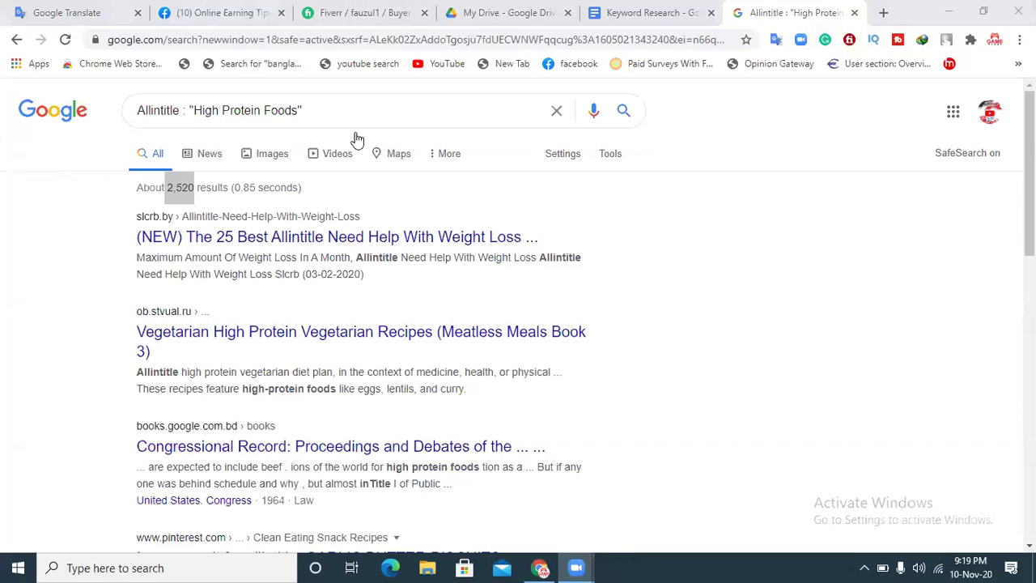
pyautogui.click(609, 12)
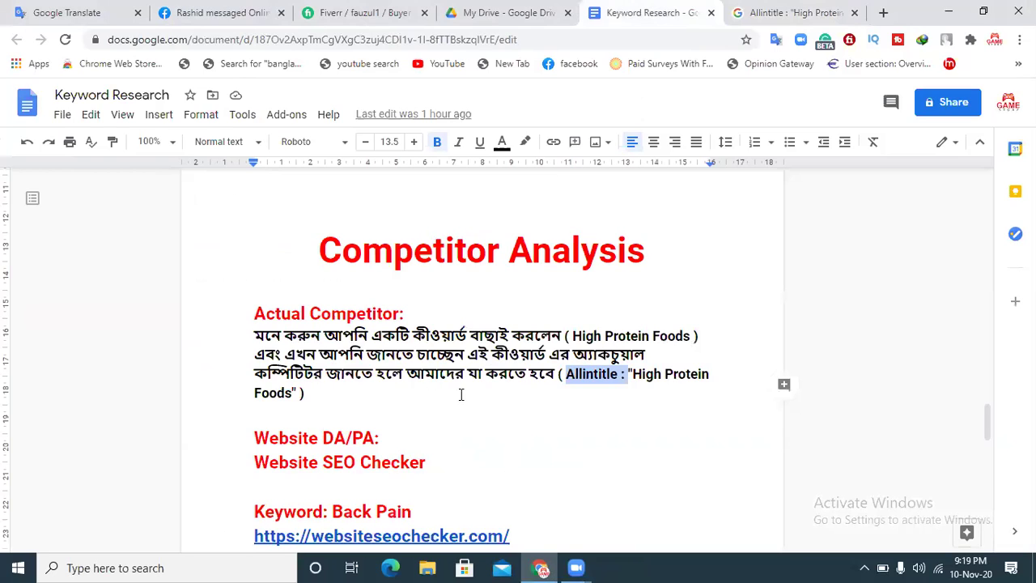
pyautogui.click(624, 409)
pyautogui.moveTo(566, 374); pyautogui.dragTo(632, 381)
pyautogui.click(819, 11)
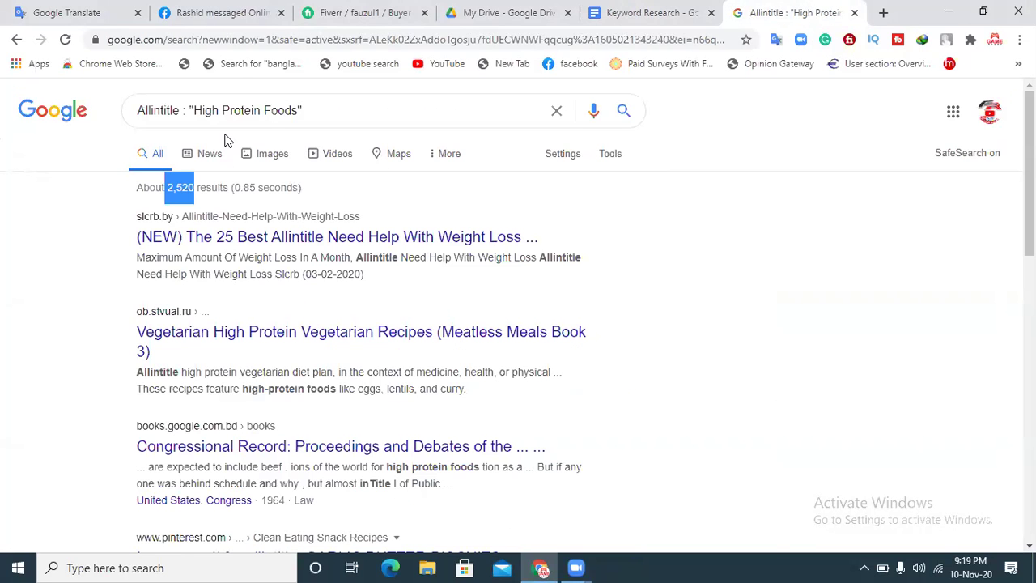
pyautogui.click(185, 191)
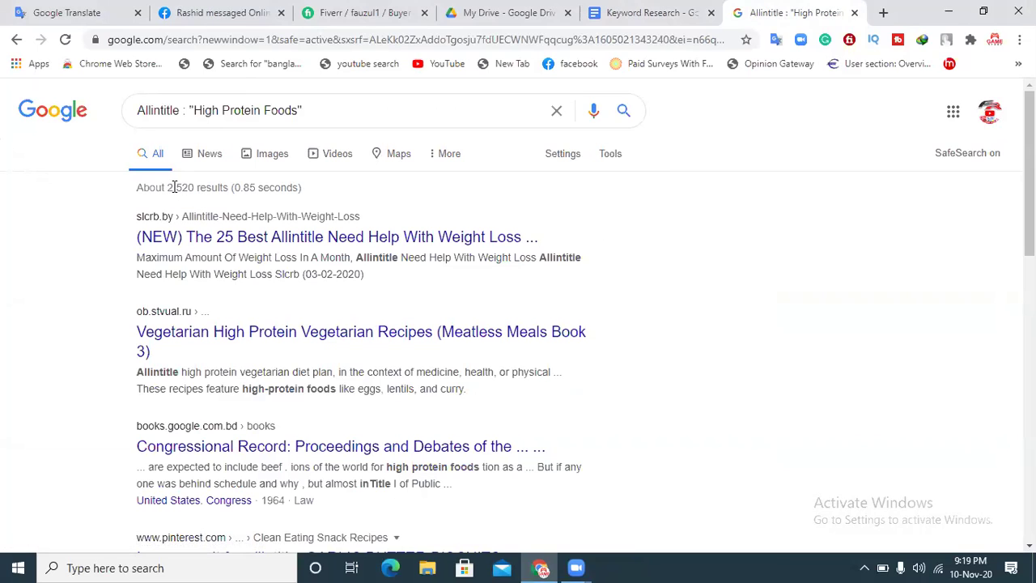
pyautogui.moveTo(167, 186); pyautogui.dragTo(197, 193)
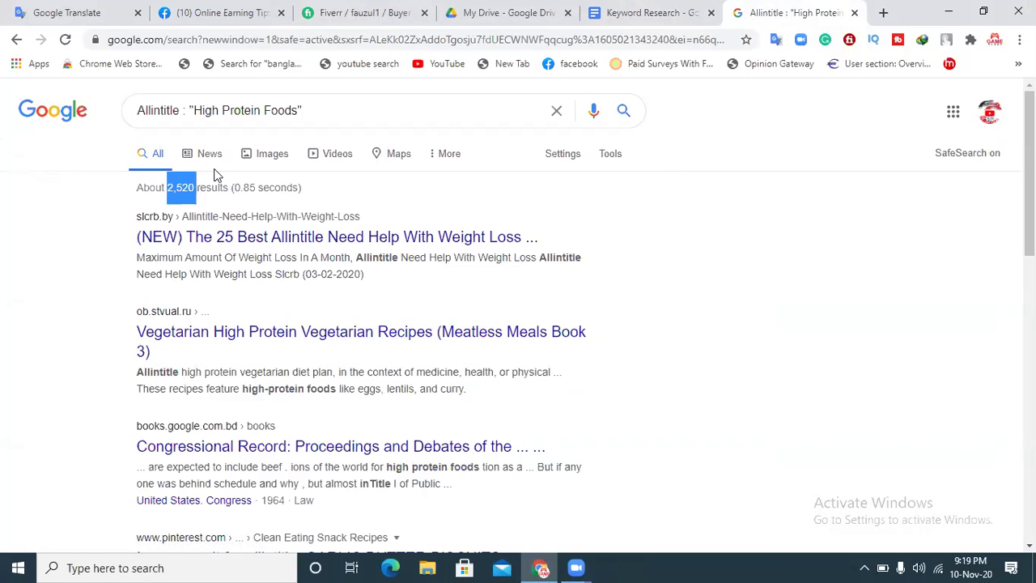
# - View the Website DA/PA section of the Keyword Research document, and return to the Google results
pyautogui.click(648, 12)
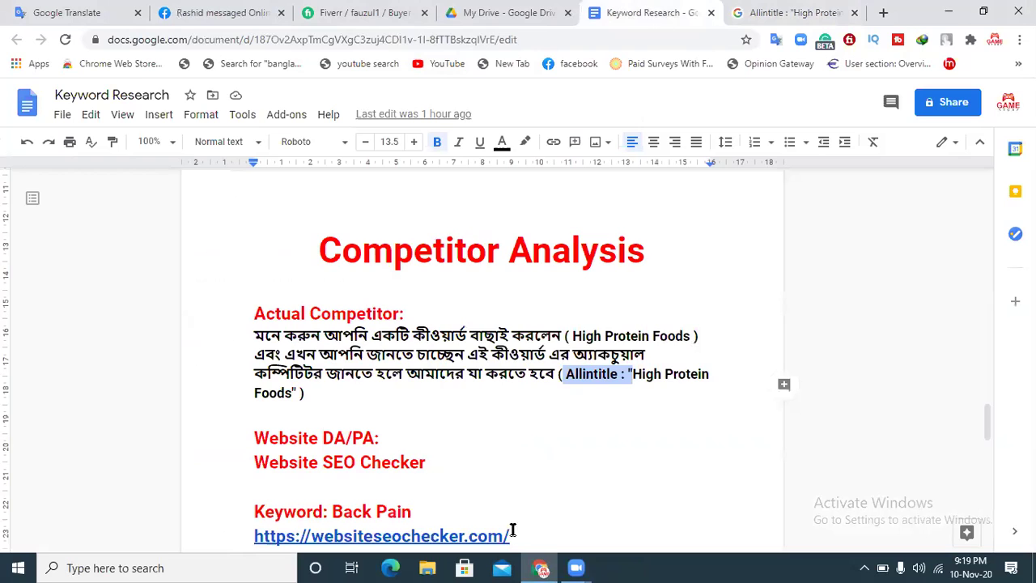
pyautogui.click(526, 496)
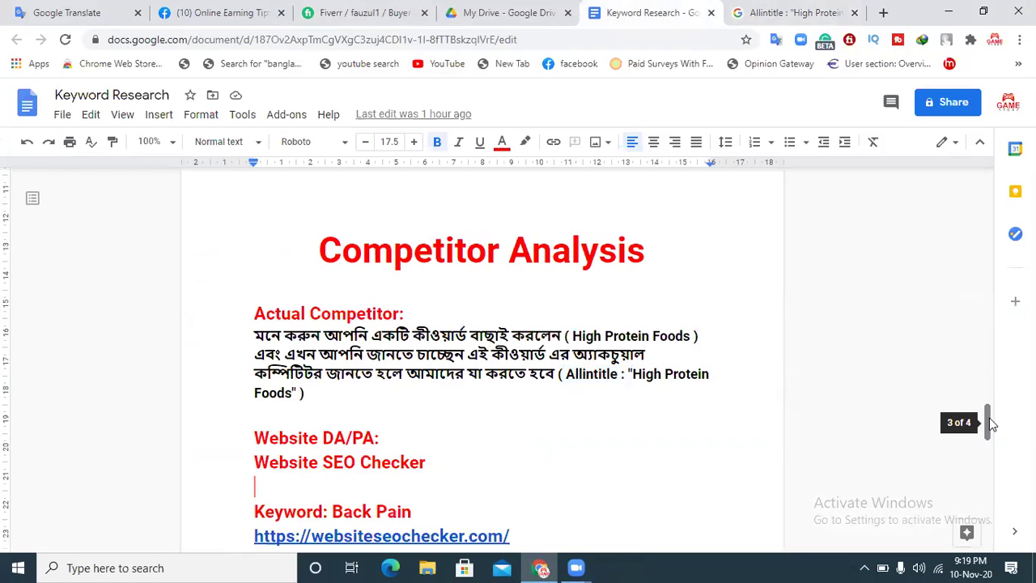
pyautogui.scroll(-2, 990, 423)
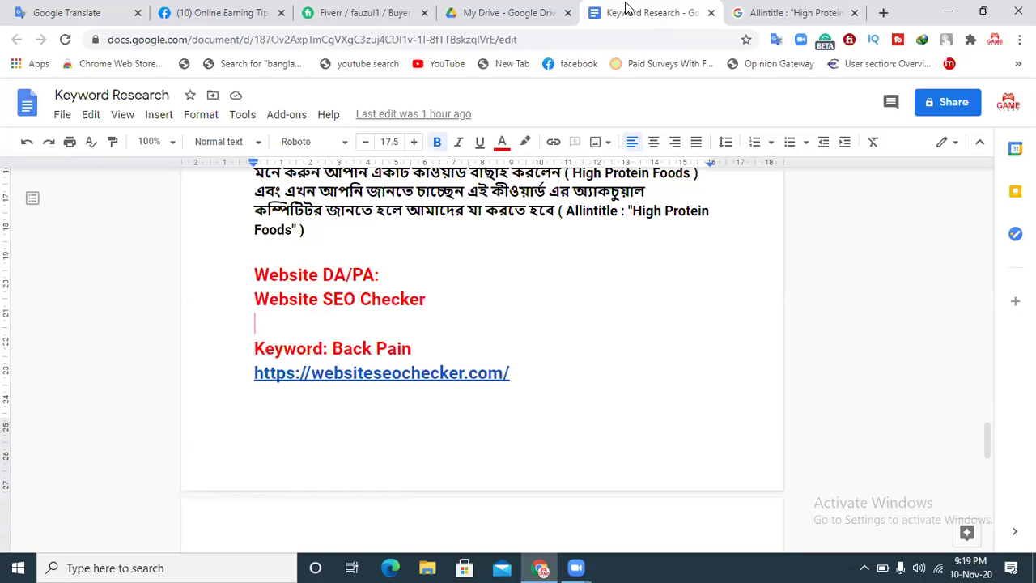
pyautogui.click(765, 10)
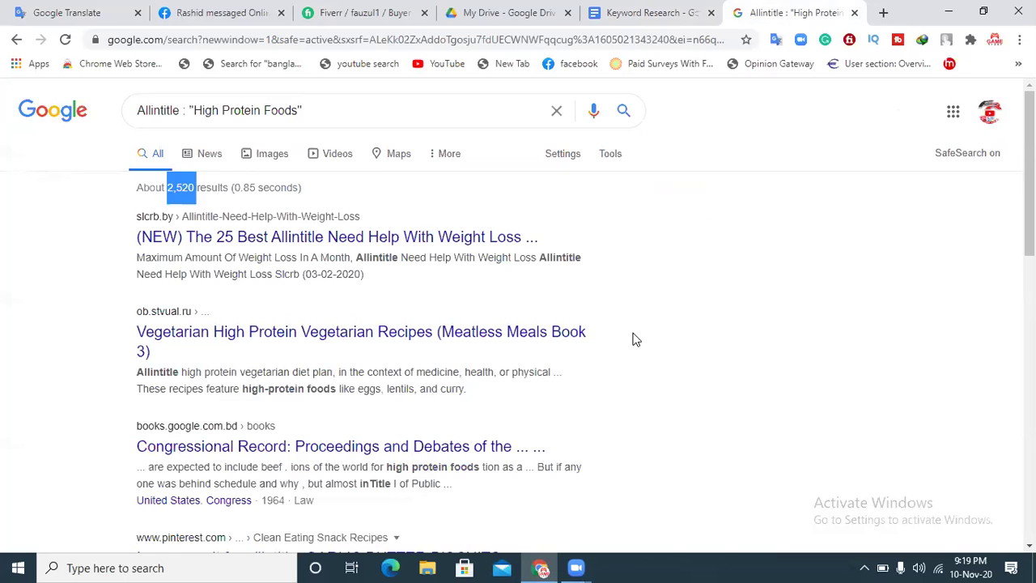
# - Skim the upper Allintitle search results and revisit the Website DA/PA notes in the Keyword Research document
pyautogui.click(600, 349)
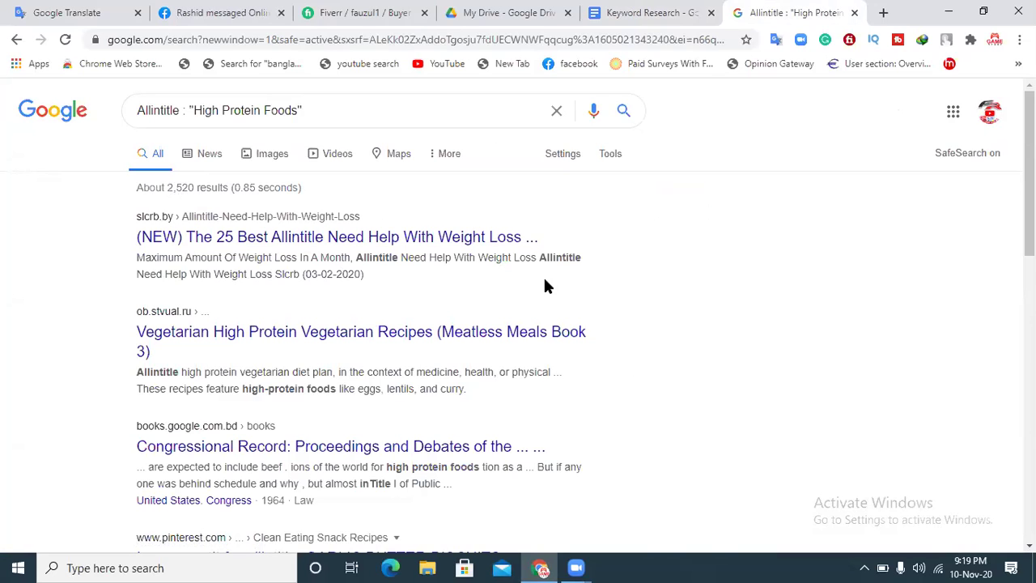
pyautogui.click(203, 114)
pyautogui.click(874, 376)
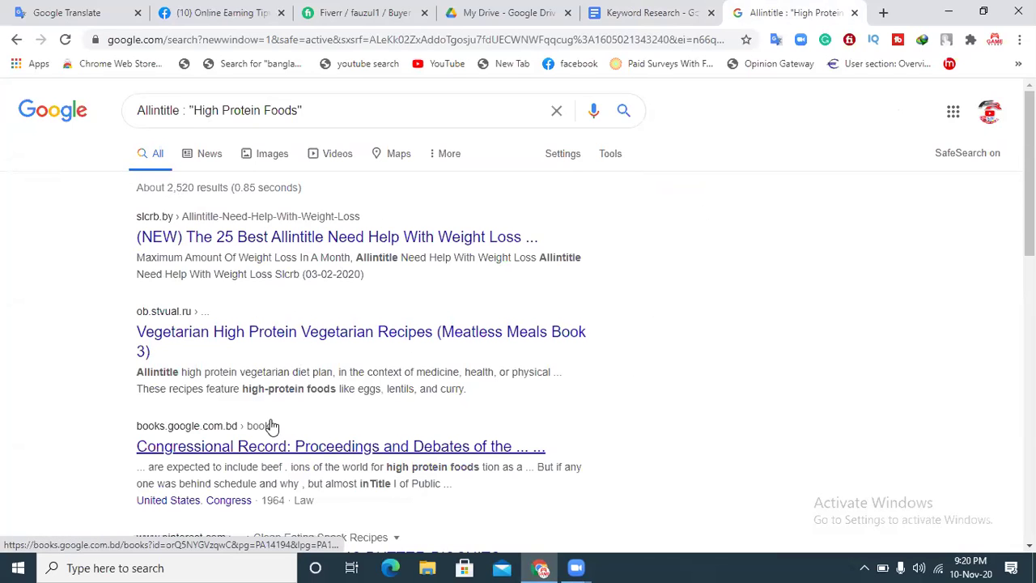
pyautogui.scroll(-3, 583, 335)
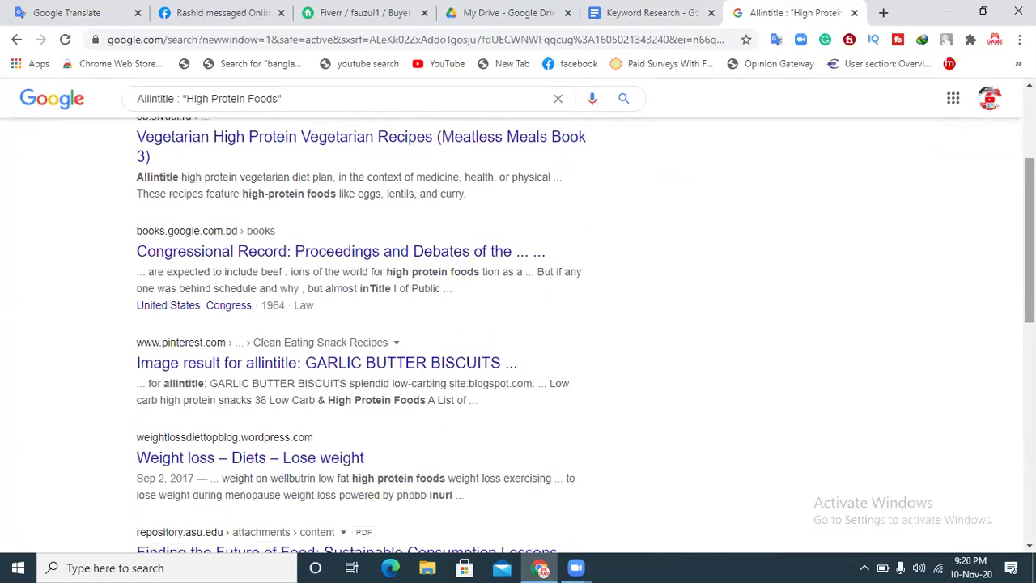
pyautogui.scroll(3, 518, 324)
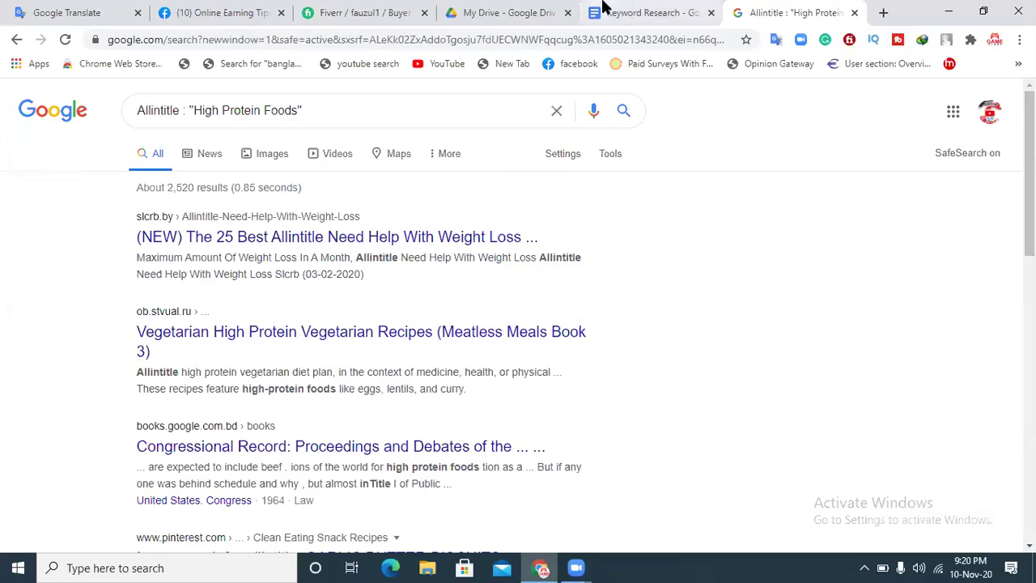
pyautogui.click(603, 9)
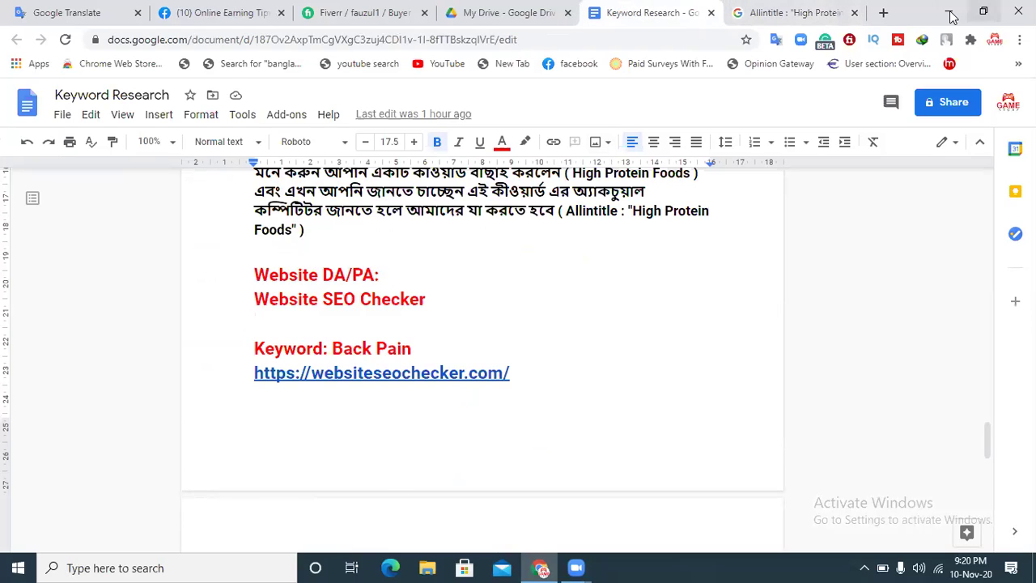
pyautogui.click(760, 17)
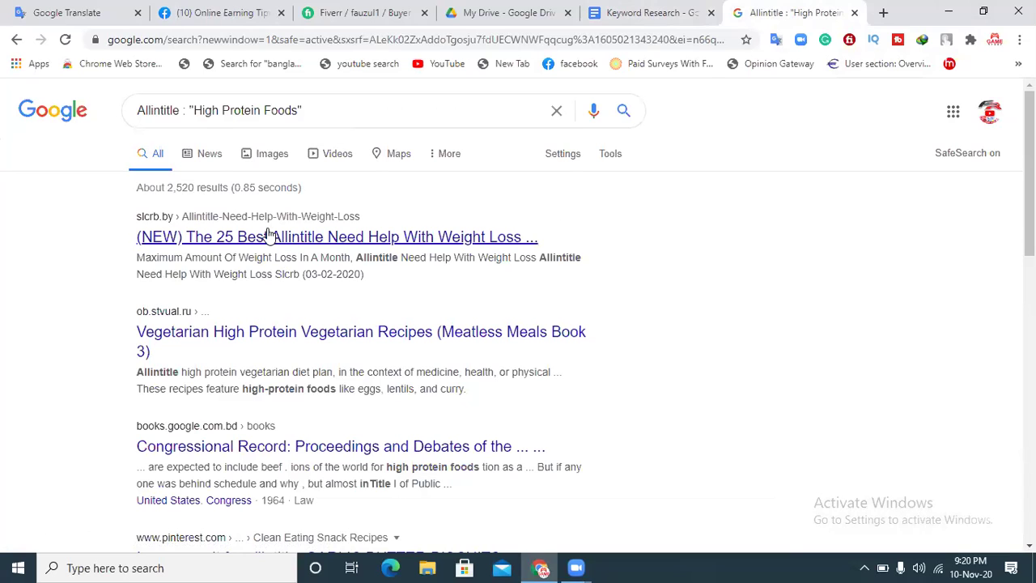
# - Open the first result, "(NEW) The 25 Best Allintitle Need Help With Weight Loss", skim its page, and close it
pyautogui.click(348, 240)
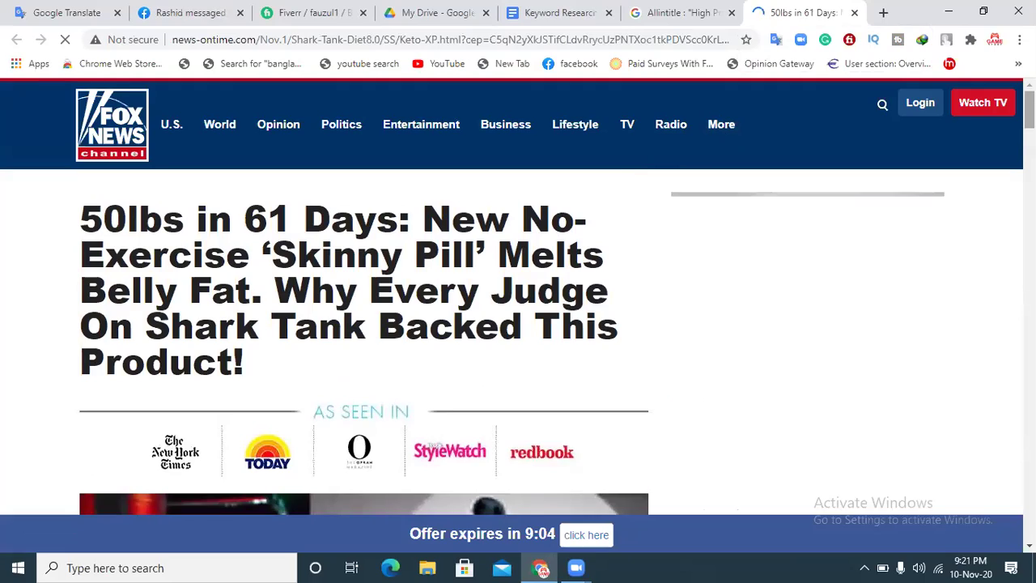
pyautogui.scroll(-14, 518, 297)
pyautogui.scroll(5, 518, 296)
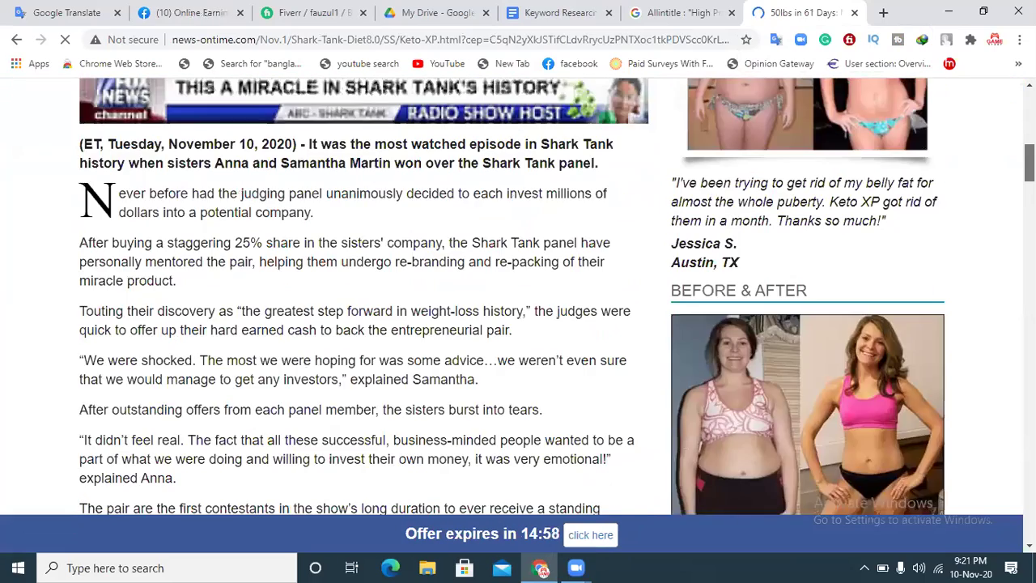
pyautogui.click(854, 12)
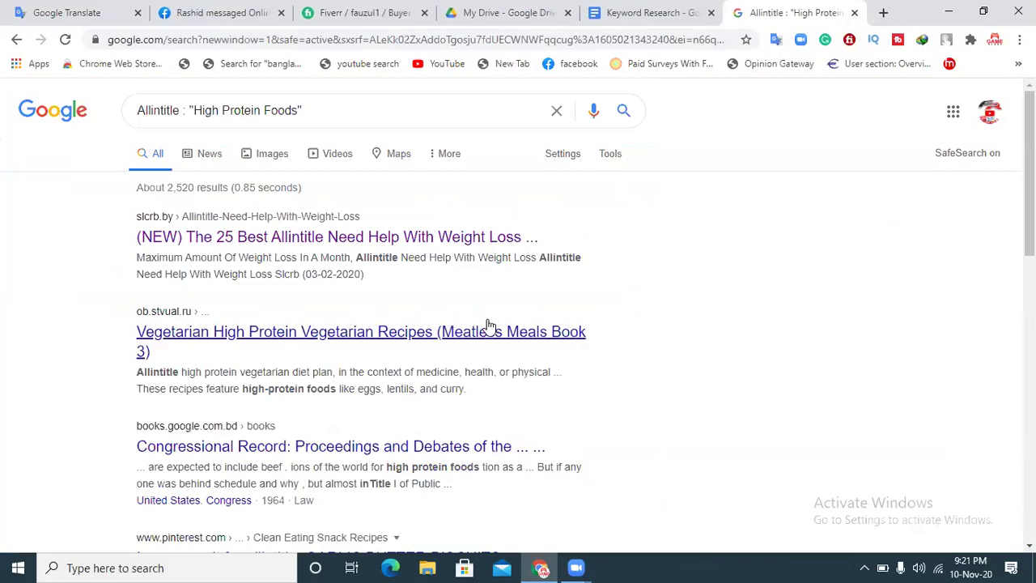
# - Reopen the slcrb.by search result in a new tab, view the page, and close that tab
pyautogui.rightClick(241, 218)
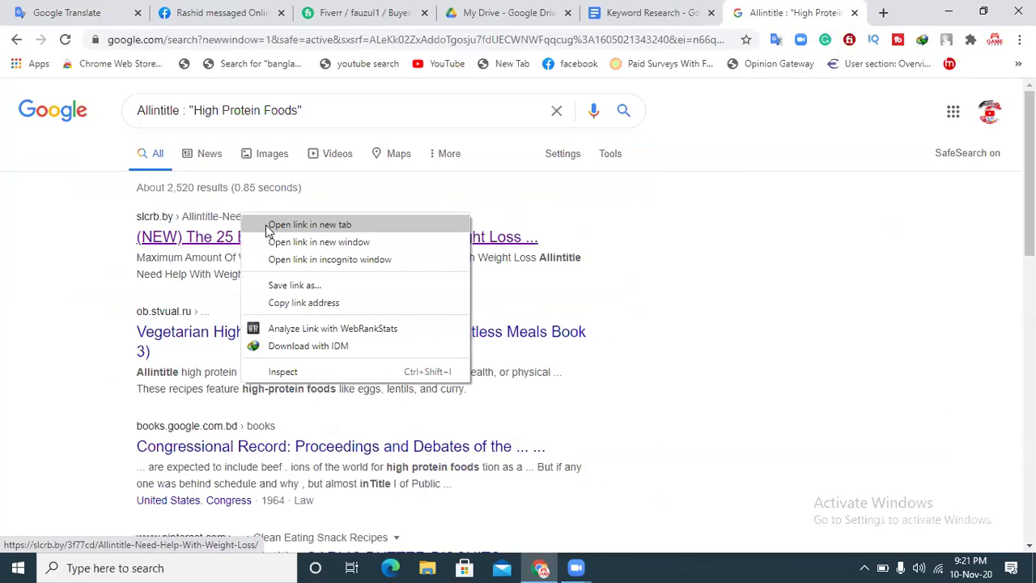
pyautogui.click(264, 223)
pyautogui.click(822, 10)
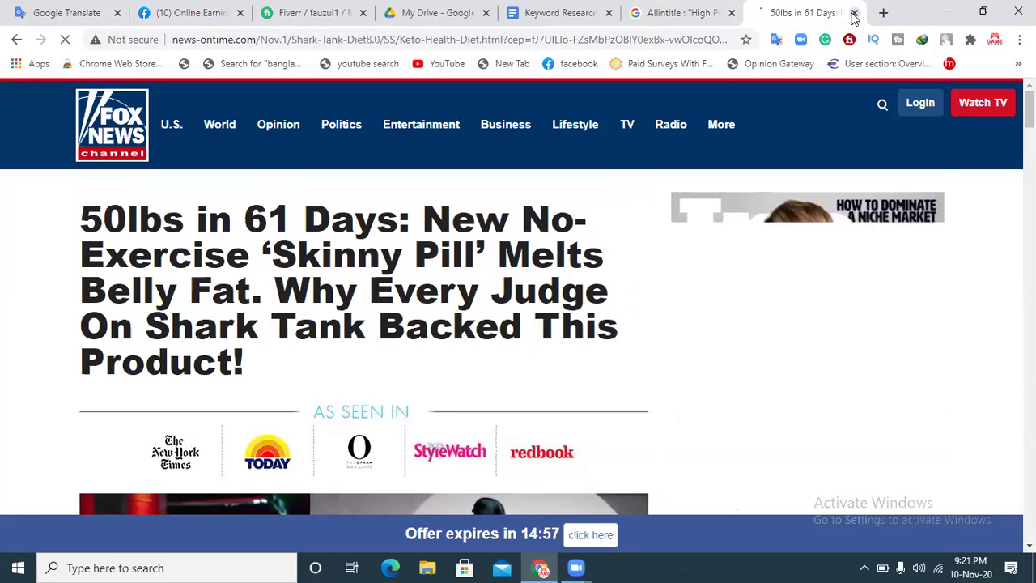
pyautogui.click(856, 13)
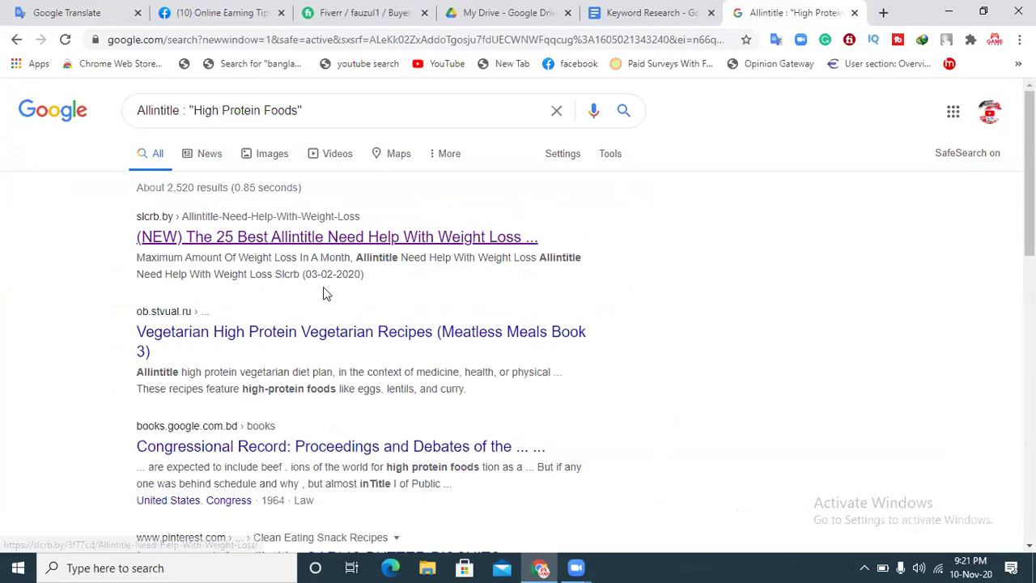
# - Examine the competing sites listed across the whole first page of the Allintitle search results
pyautogui.scroll(-1, 474, 227)
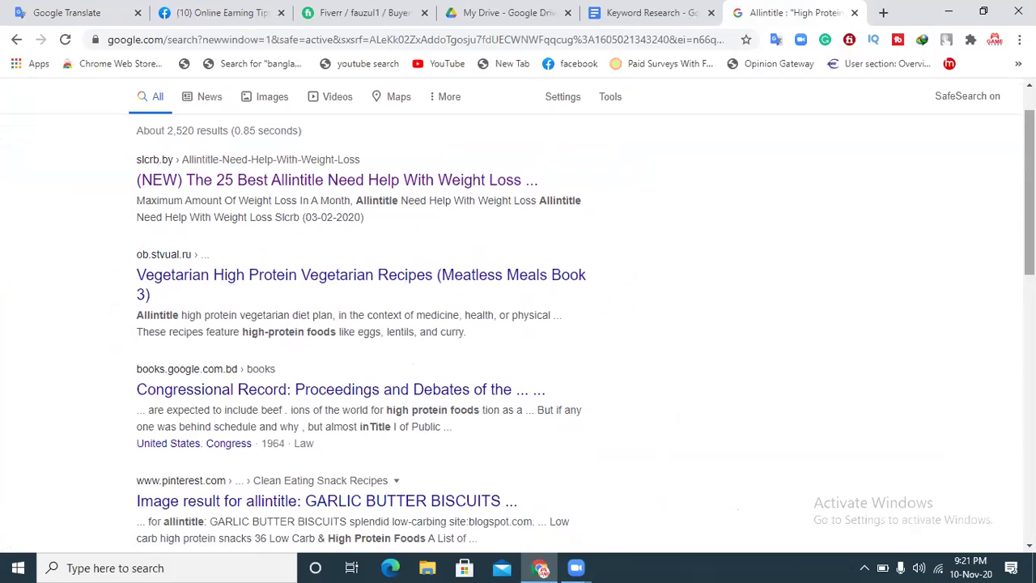
pyautogui.scroll(-3, 1030, 243)
pyautogui.scroll(-3, 1029, 316)
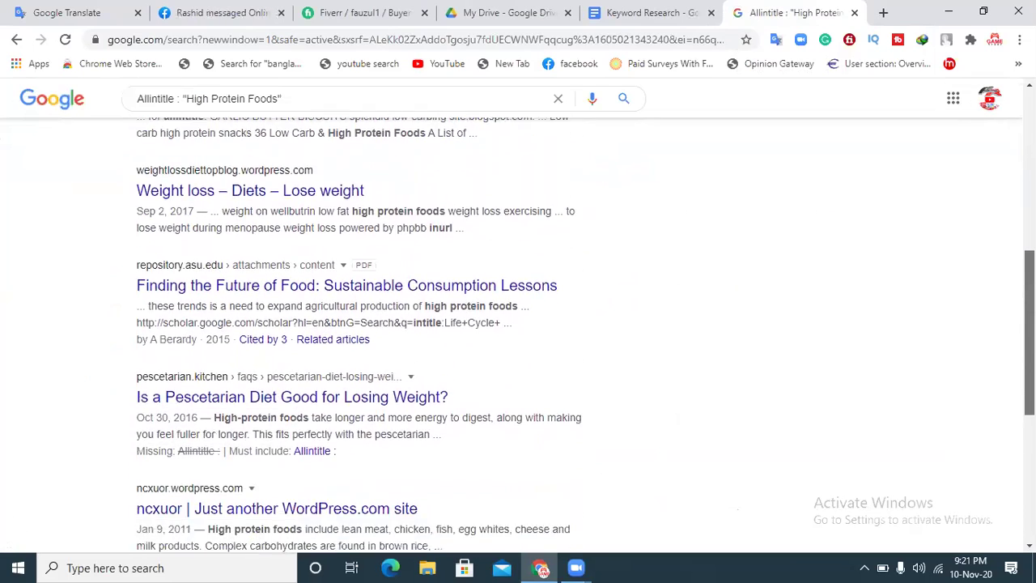
pyautogui.scroll(-3, 1030, 324)
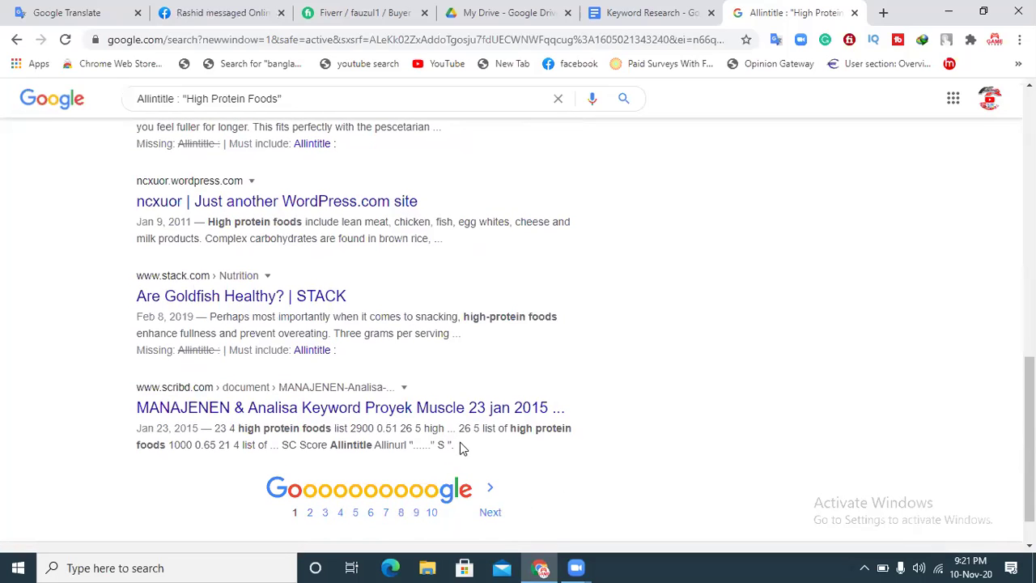
pyautogui.moveTo(487, 459); pyautogui.dragTo(407, 412)
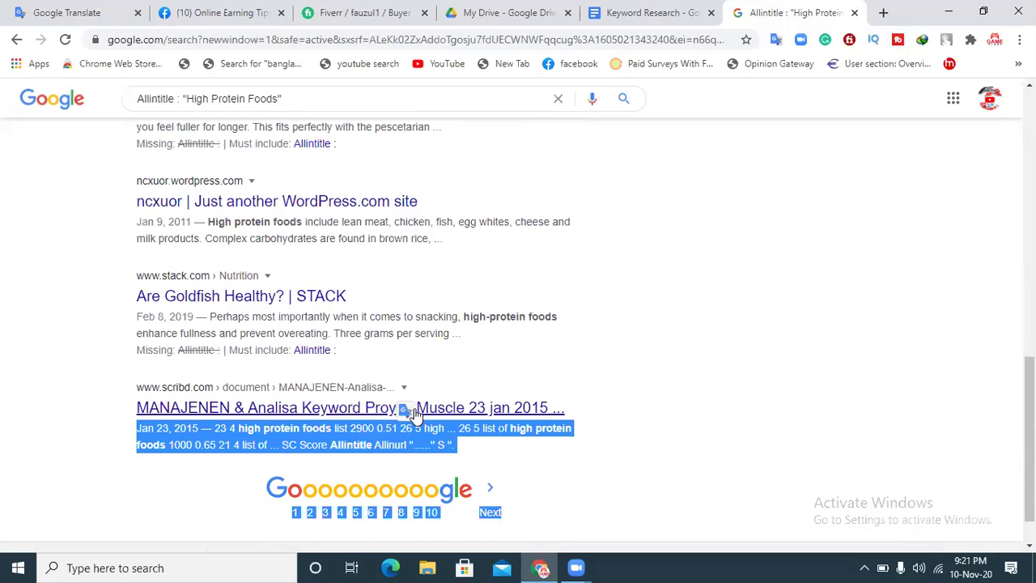
pyautogui.click(477, 454)
pyautogui.moveTo(1029, 438); pyautogui.dragTo(1030, 172)
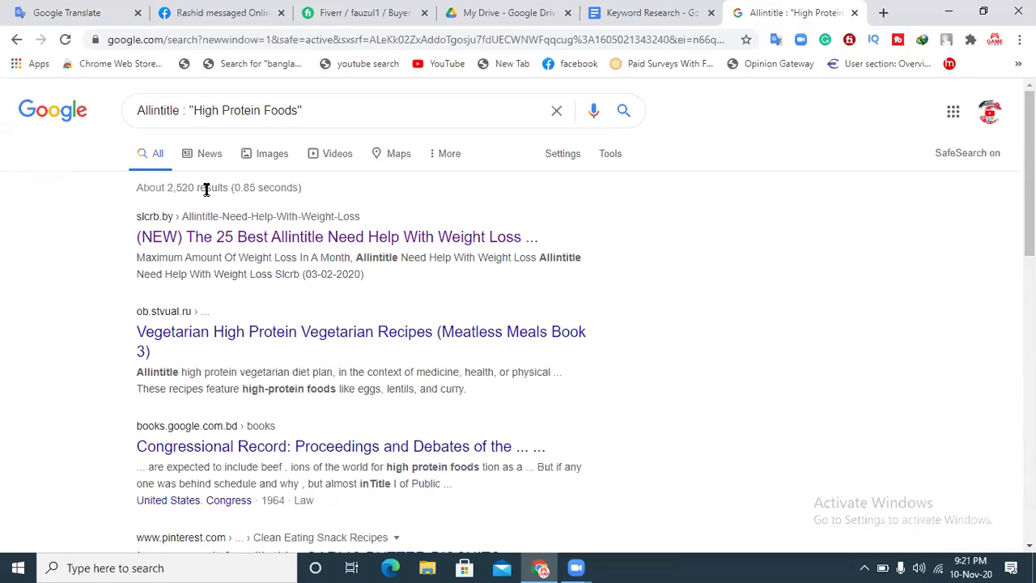
pyautogui.moveTo(132, 215); pyautogui.dragTo(495, 412)
pyautogui.click(511, 414)
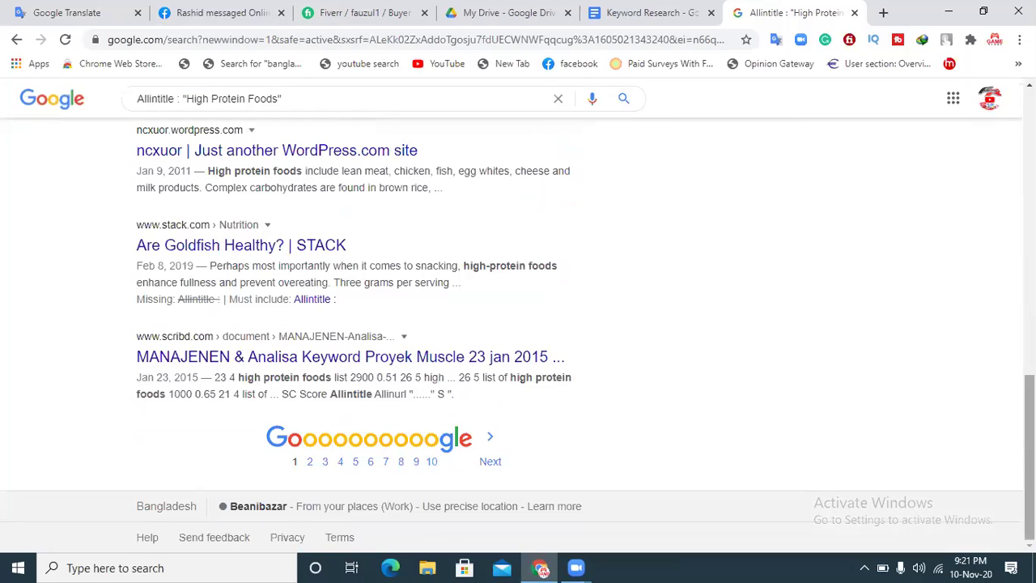
pyautogui.scroll(10, 518, 324)
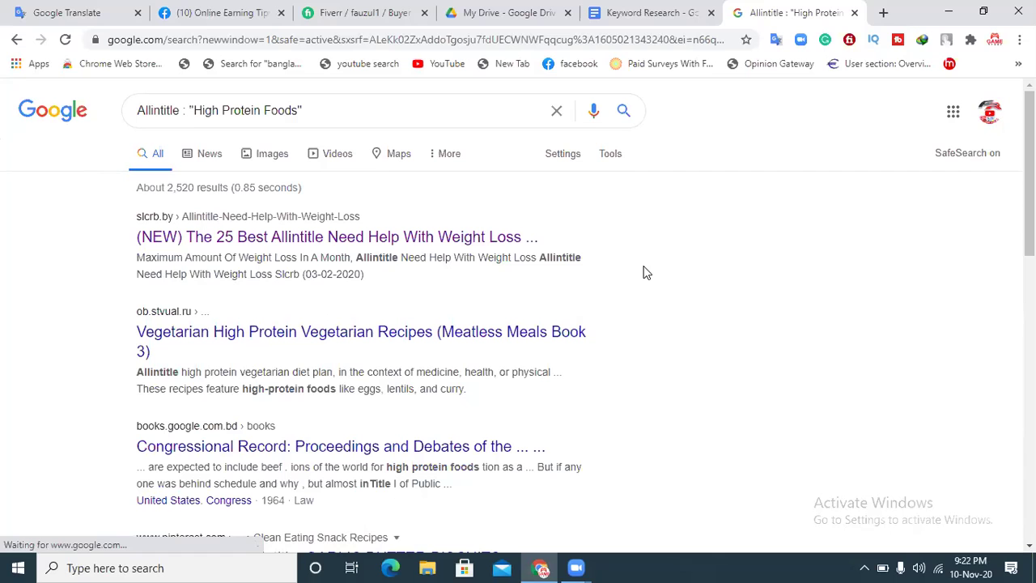
pyautogui.click(648, 12)
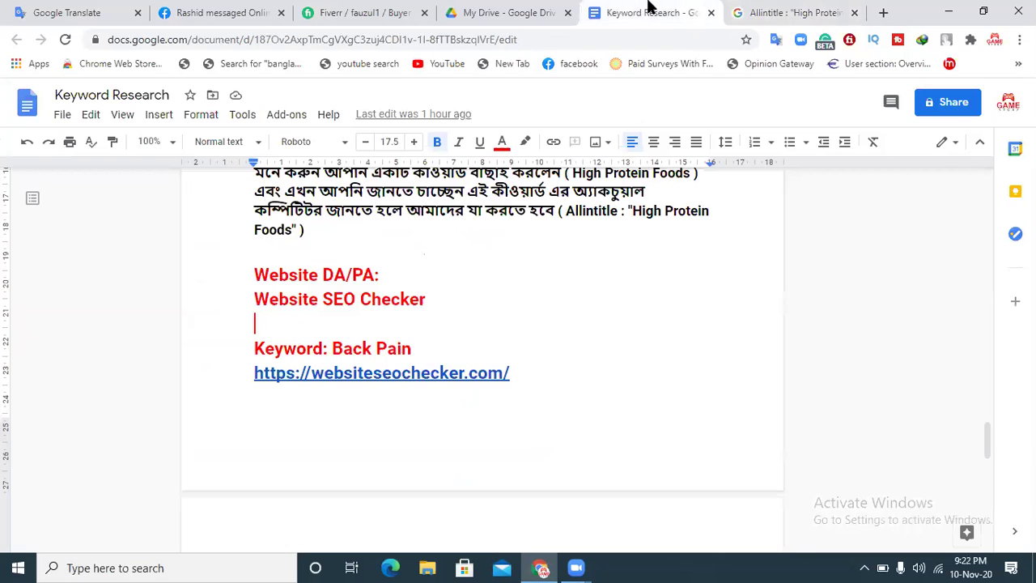
pyautogui.doubleClick(463, 298)
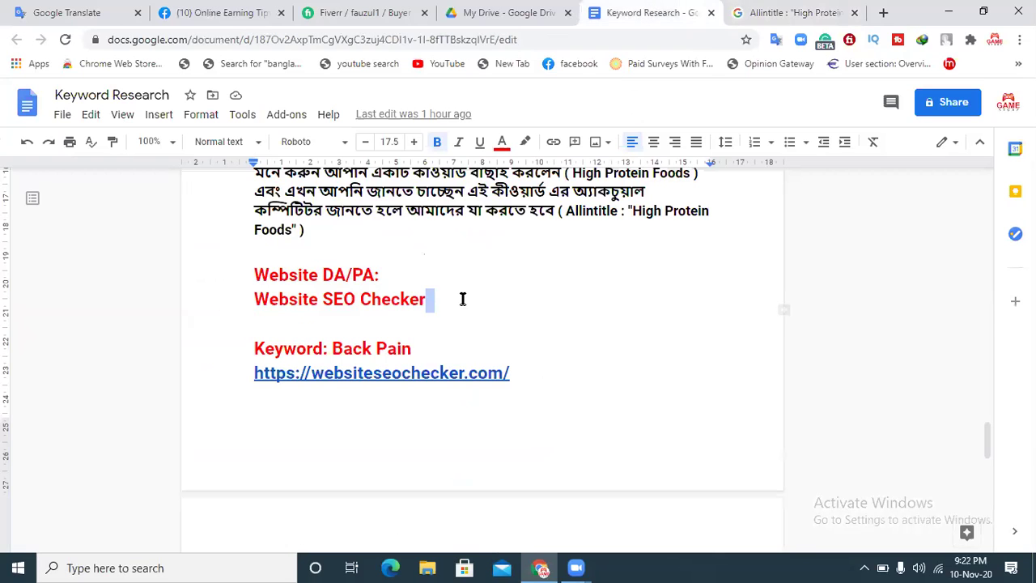
pyautogui.press('Return')
pyautogui.press('Return')
pyautogui.write('DA')
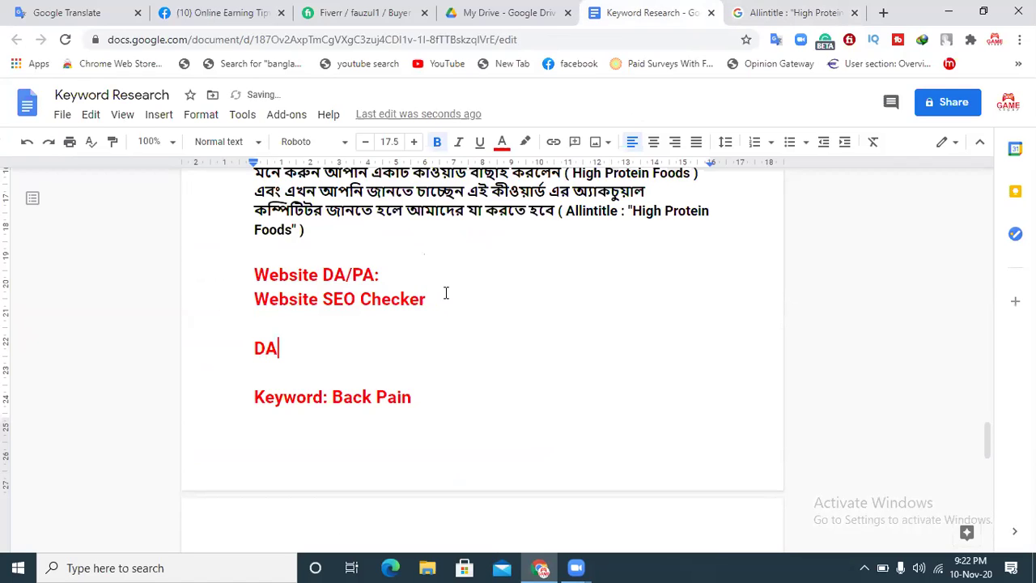
pyautogui.write(':')
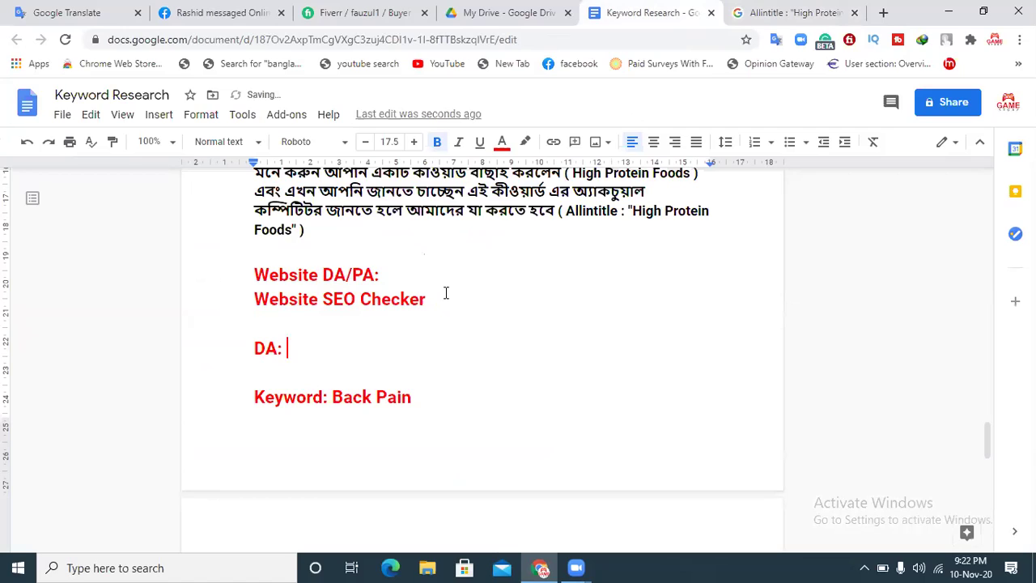
pyautogui.write(' www.Onlineearningtips.net')
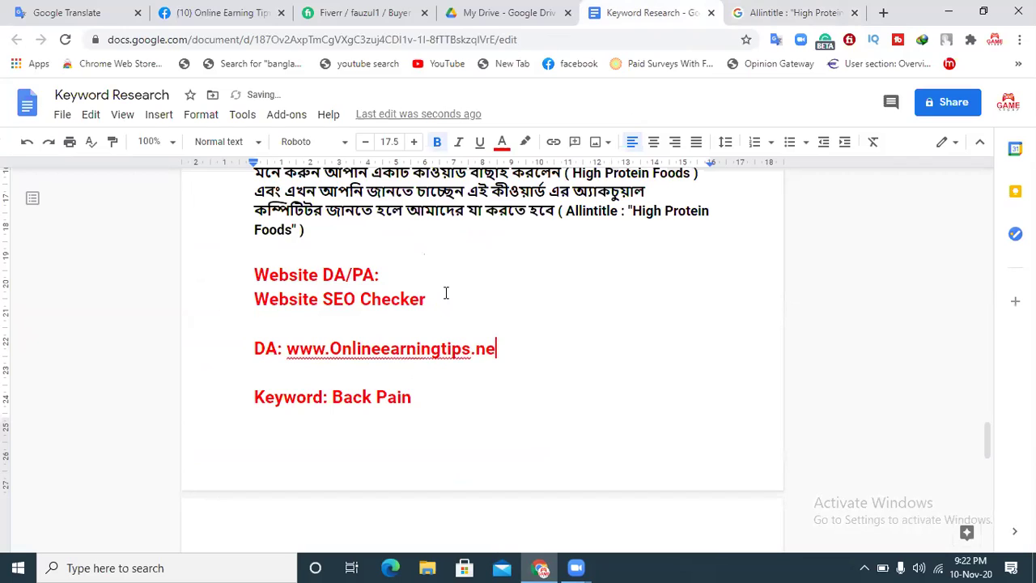
# - Append the example page path "/net.online" to the web address on the DA line
pyautogui.moveTo(503, 348); pyautogui.dragTo(256, 346)
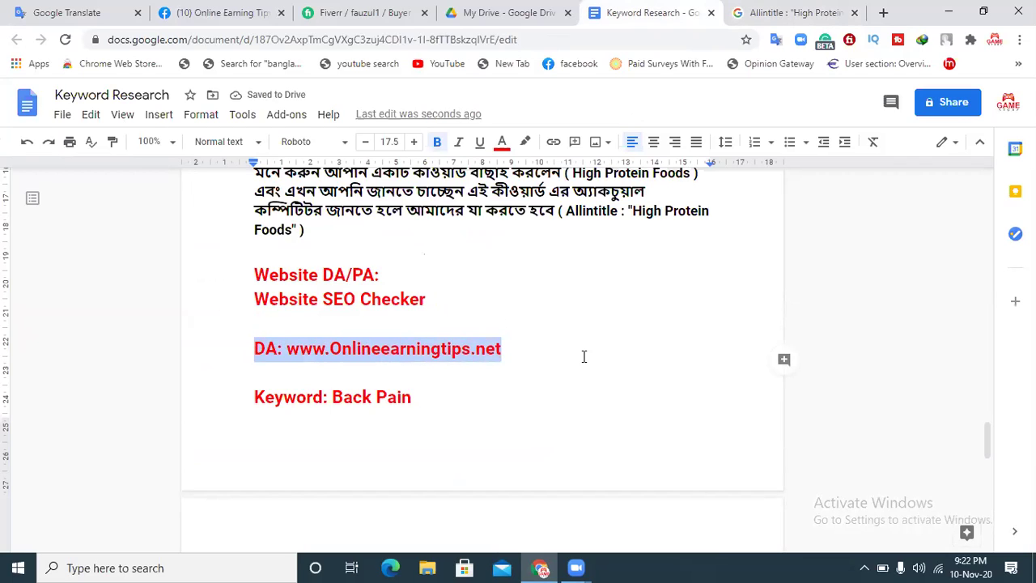
pyautogui.click(523, 344)
pyautogui.write('/')
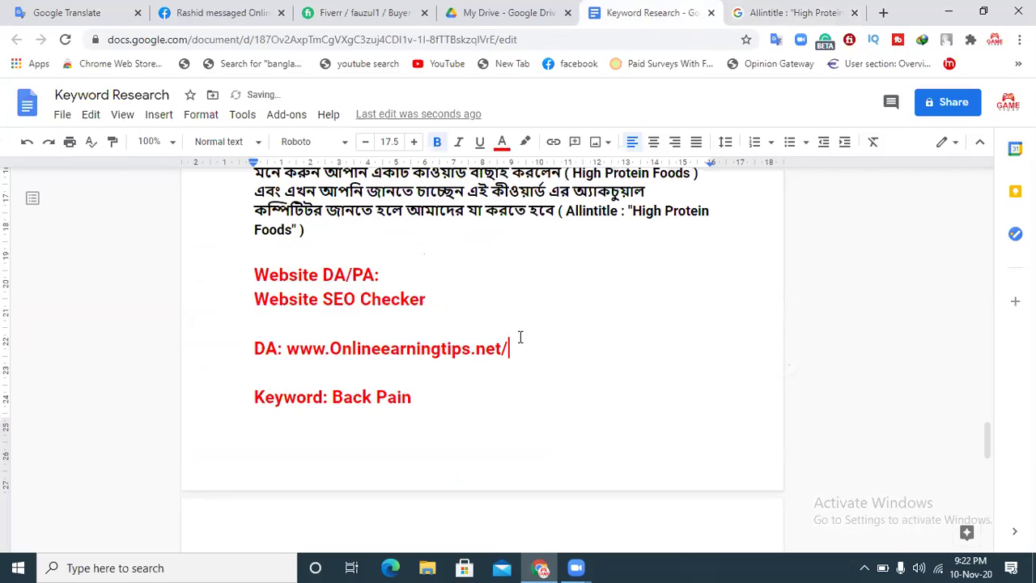
pyautogui.write('net.online')
pyautogui.press('Down')
pyautogui.press('Down')
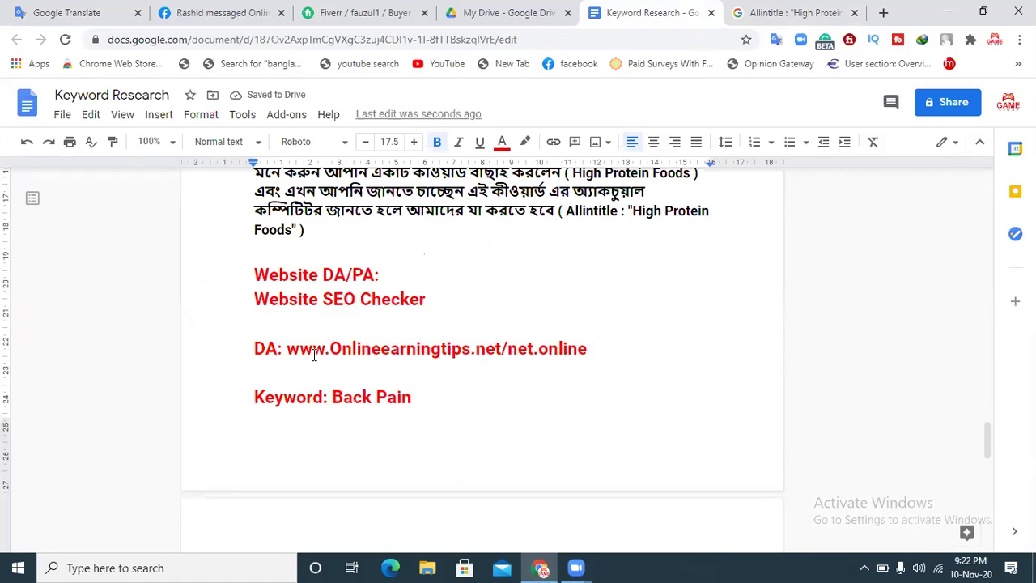
pyautogui.click(501, 348)
pyautogui.moveTo(502, 348); pyautogui.dragTo(290, 353)
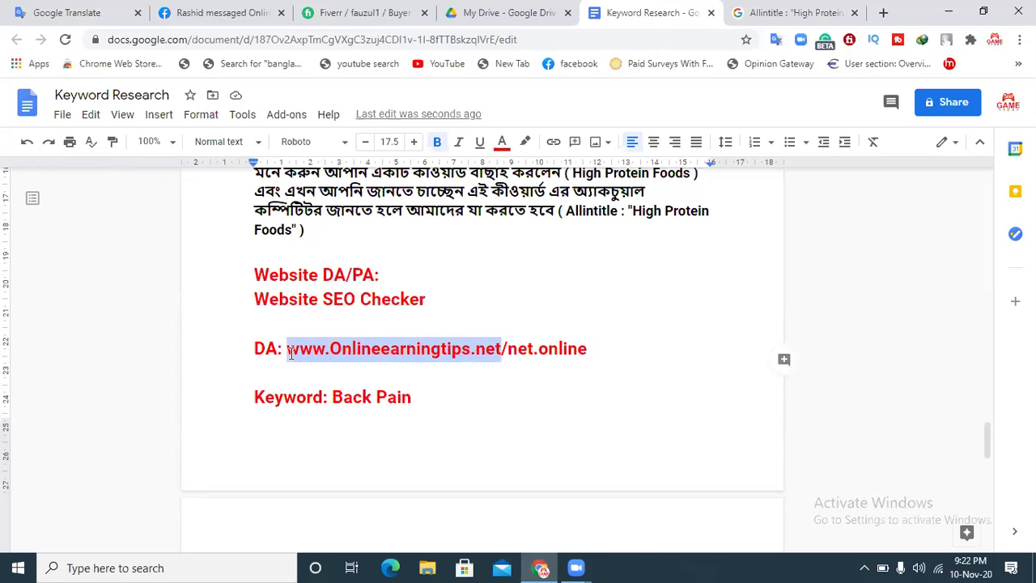
pyautogui.click(547, 419)
pyautogui.moveTo(502, 349); pyautogui.dragTo(596, 360)
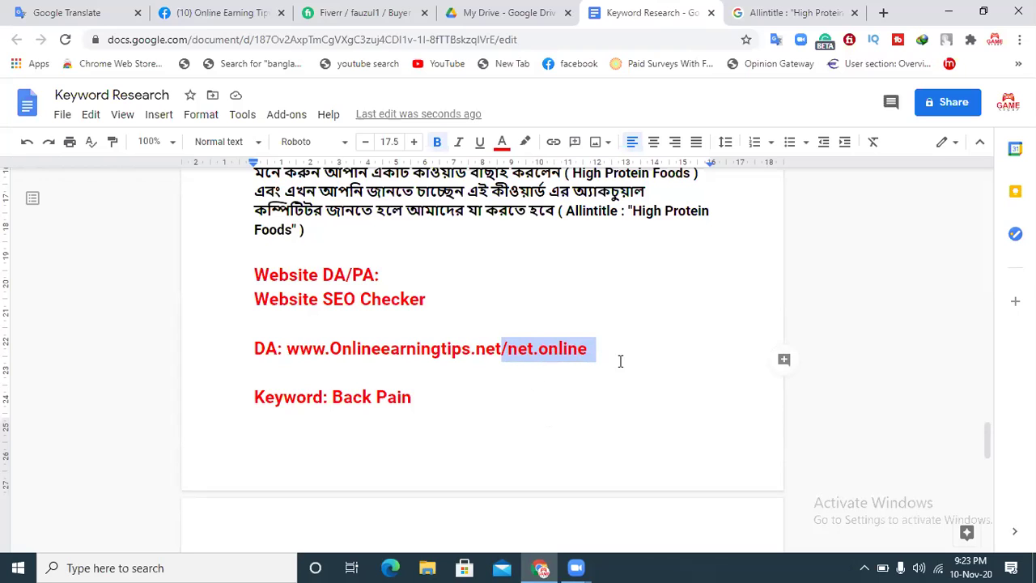
# - Revisit the first Allintitle search result and return to the Keyword Research document
pyautogui.click(761, 12)
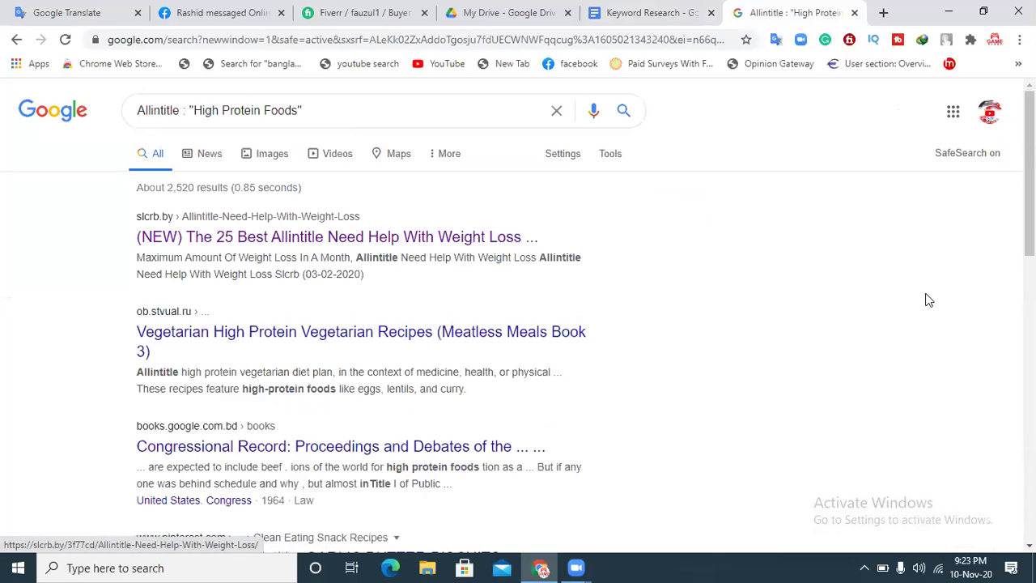
pyautogui.moveTo(1030, 213)
pyautogui.mouseDown()
pyautogui.moveTo(1030, 262)
pyautogui.moveTo(1030, 212)
pyautogui.mouseUp()
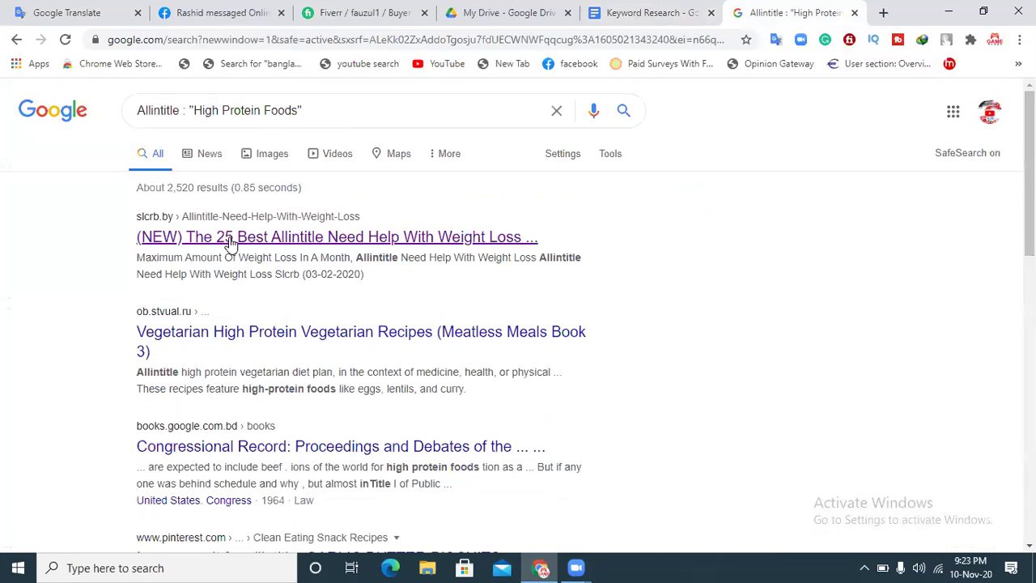
pyautogui.click(619, 12)
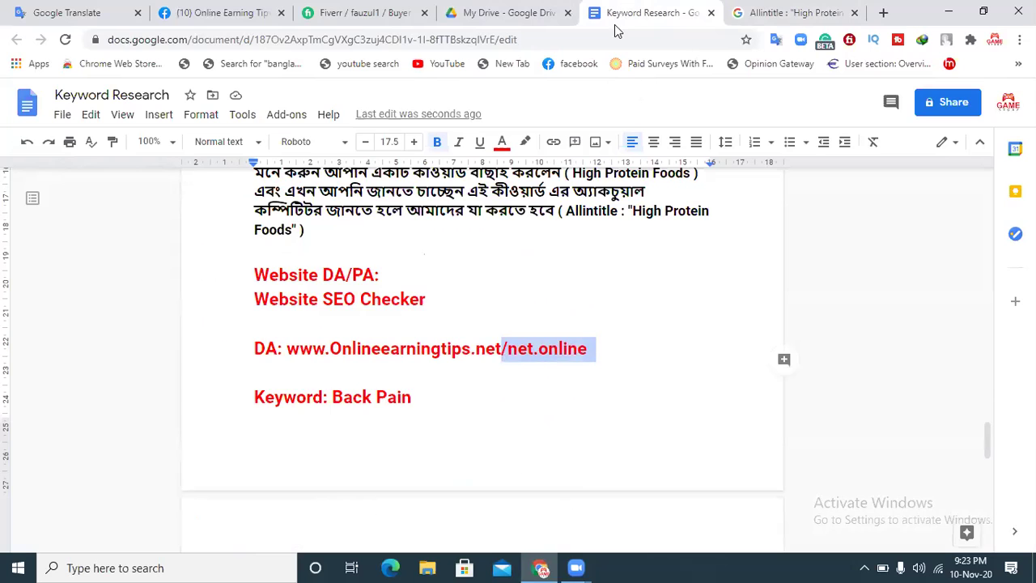
# - Follow the websiteseochecker.com link in the document and open the site's Domain Authority Checker
pyautogui.click(502, 452)
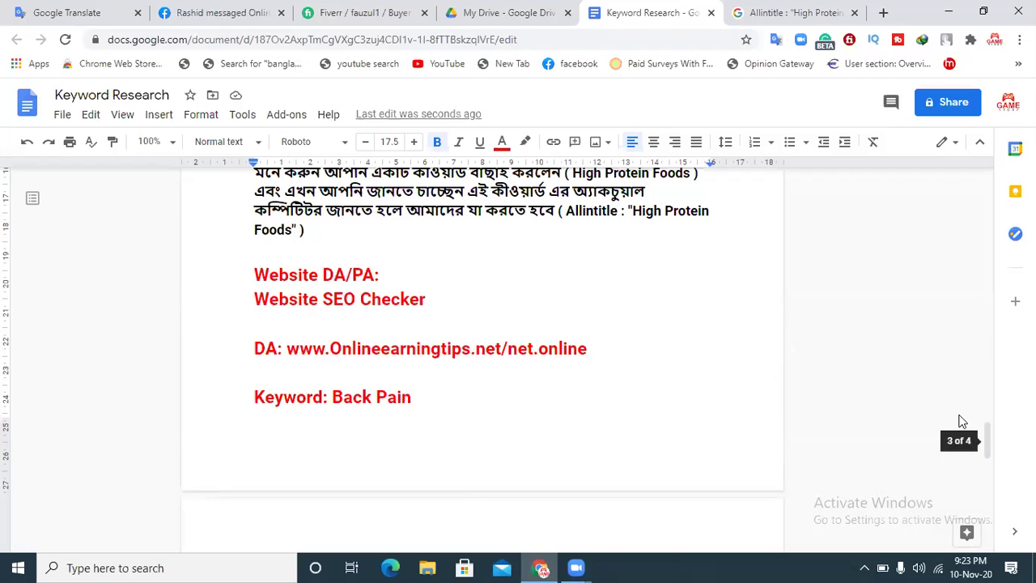
pyautogui.moveTo(990, 444); pyautogui.dragTo(992, 458)
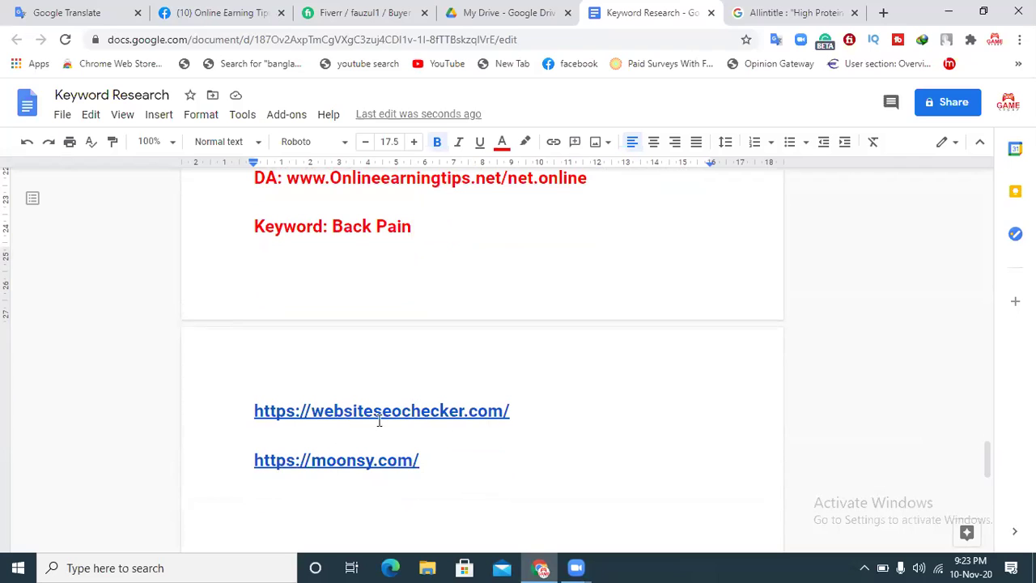
pyautogui.click(509, 411)
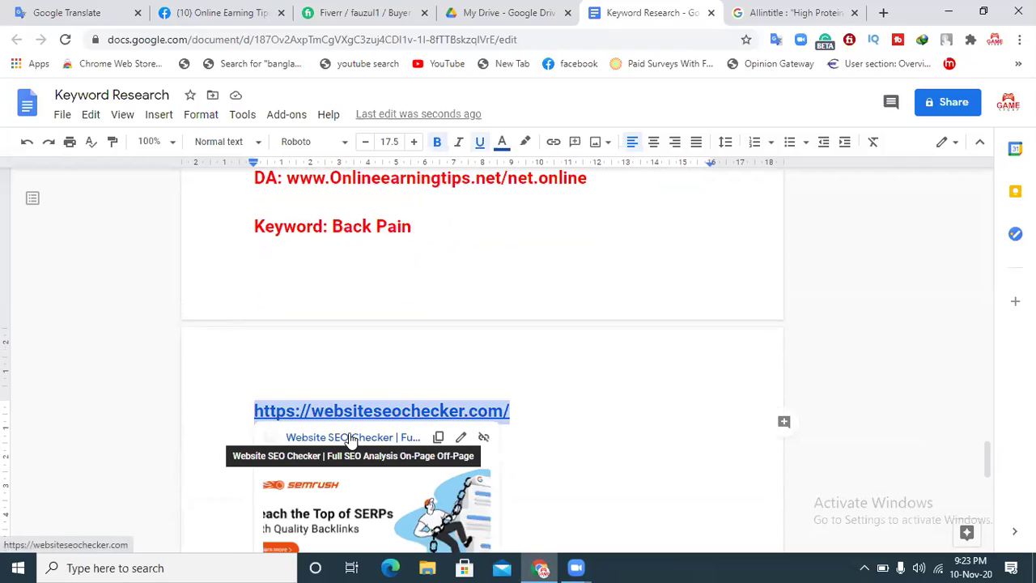
pyautogui.click(351, 438)
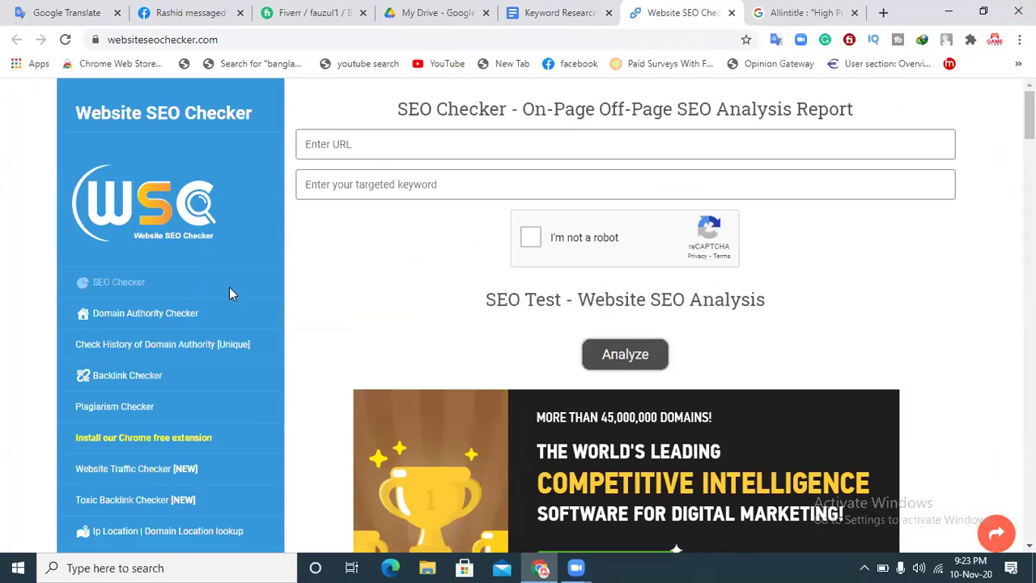
pyautogui.click(138, 318)
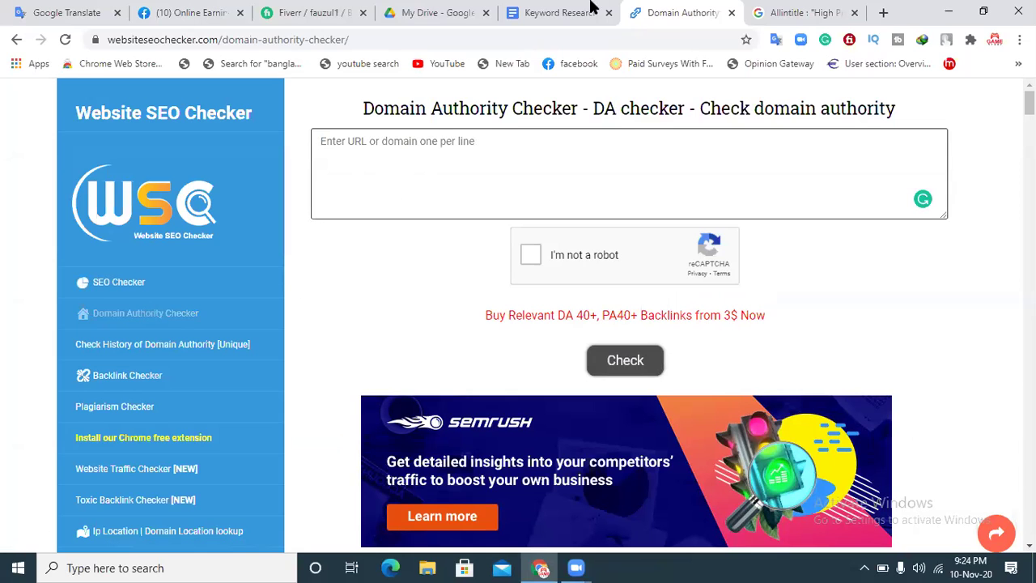
# - Review the competing sites on the first page of Allintitle results and the High Protein Foods keyword in the query
pyautogui.click(768, 9)
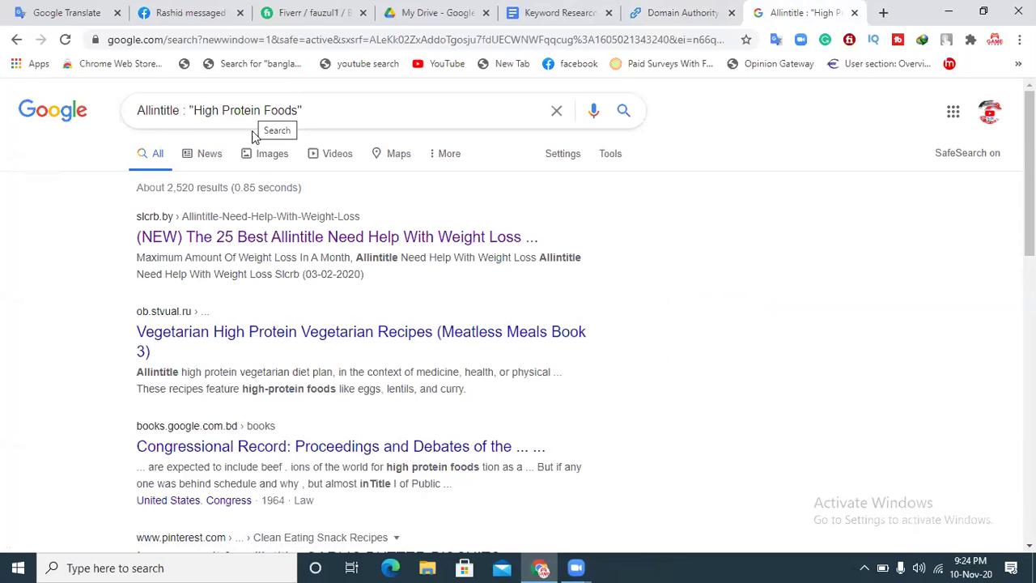
pyautogui.scroll(-7, 518, 316)
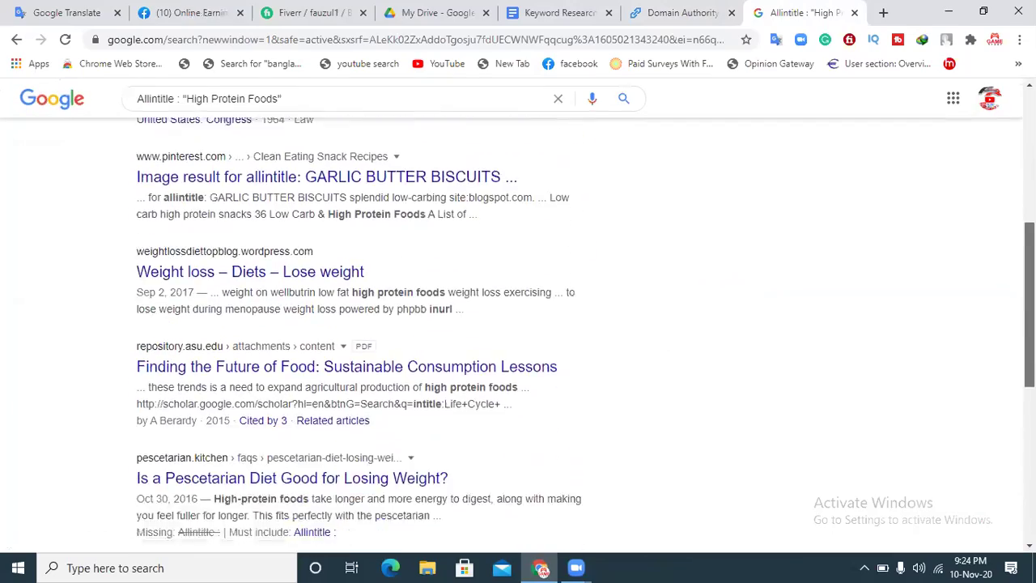
pyautogui.scroll(-2, 518, 324)
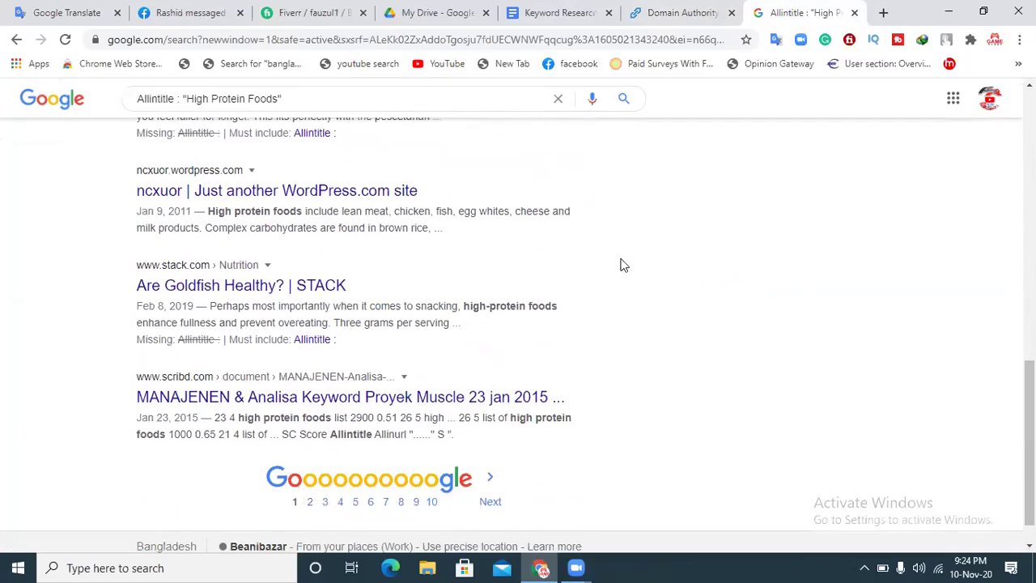
pyautogui.scroll(10, 518, 323)
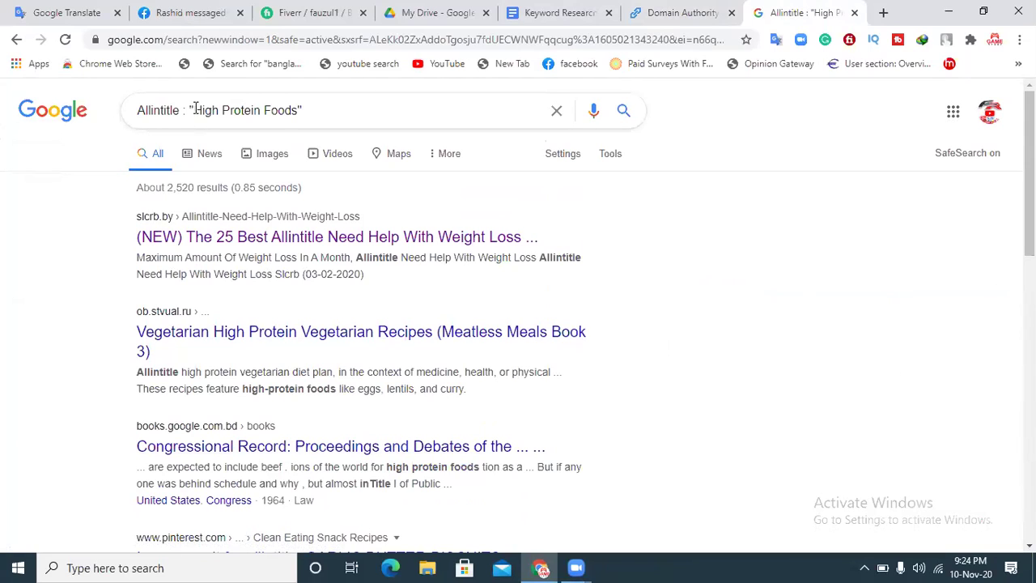
pyautogui.moveTo(193, 110); pyautogui.dragTo(246, 111)
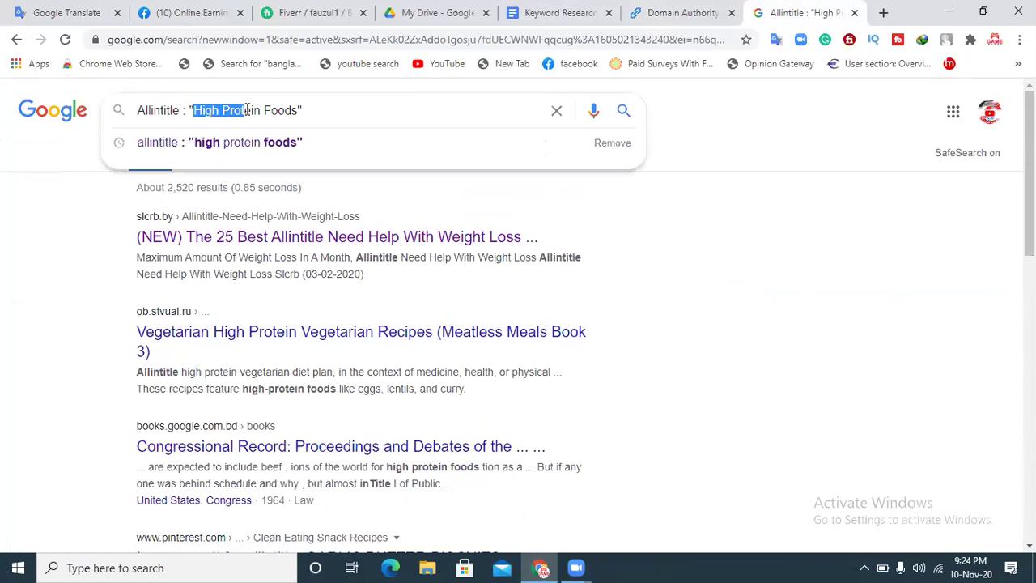
pyautogui.click(690, 356)
# - Open the first Allintitle search result in a new tab and copy its domain, news-ontime.com
pyautogui.rightClick(482, 242)
pyautogui.click(499, 248)
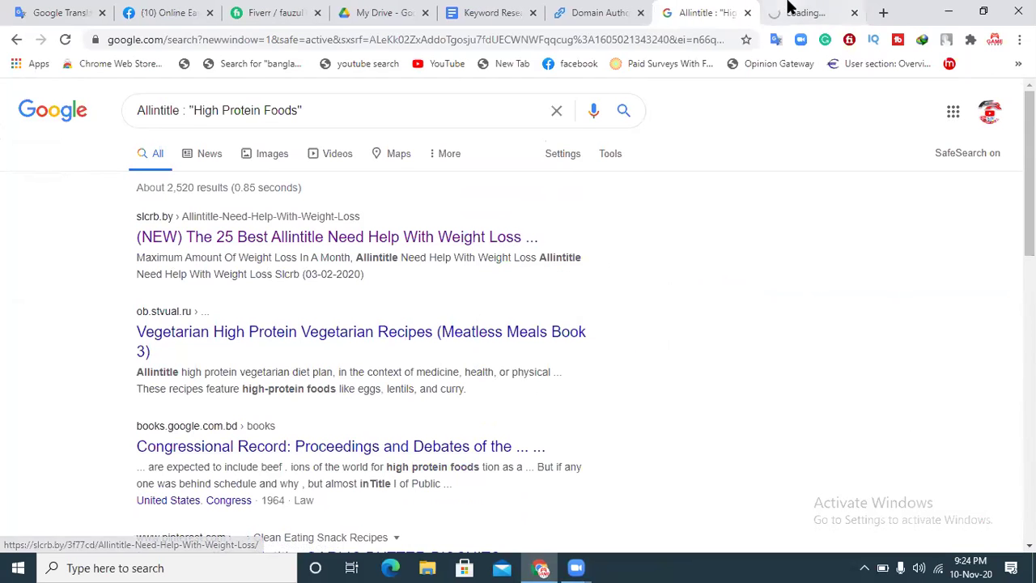
pyautogui.click(792, 8)
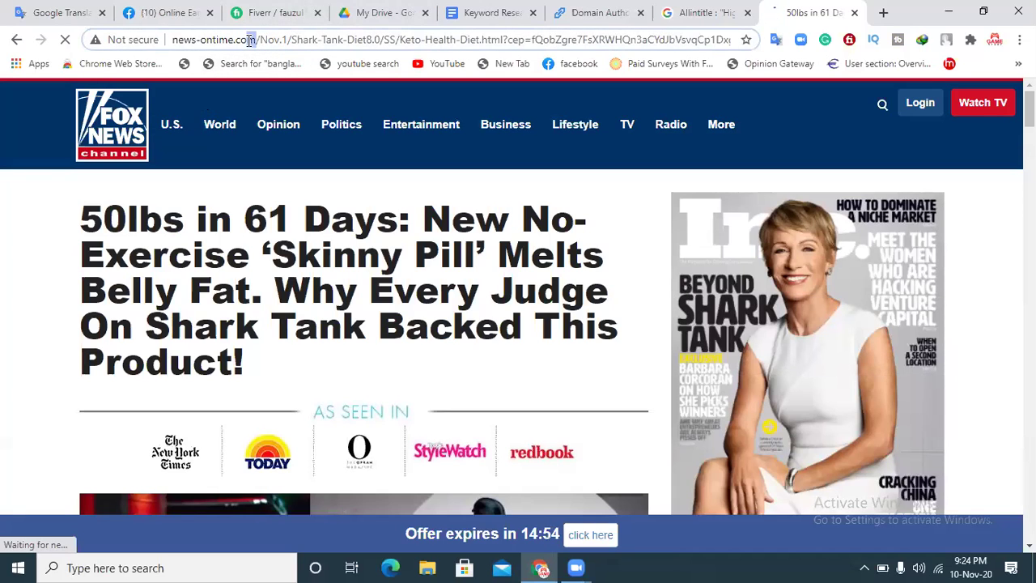
pyautogui.moveTo(254, 41); pyautogui.dragTo(144, 43)
pyautogui.hotkey('ctrl', 'c')
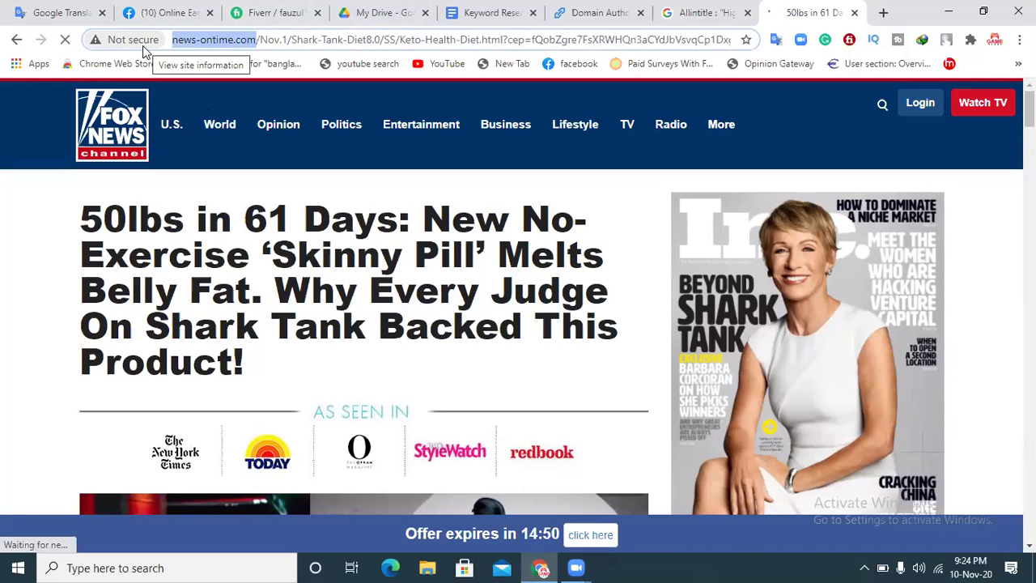
# - Paste the copied address below the moonsy.com link in the Keyword Research document and delete it again
pyautogui.click(504, 11)
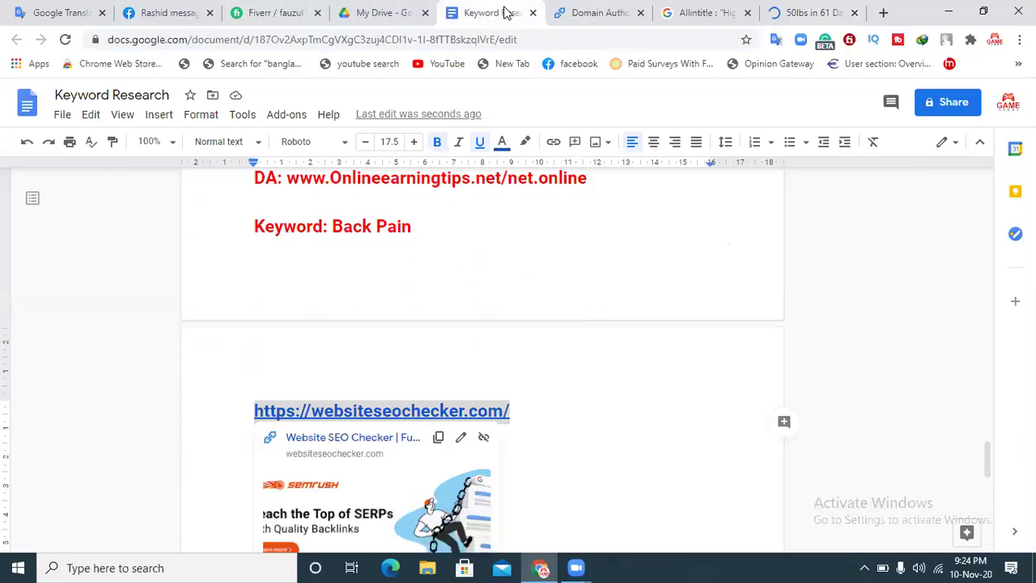
pyautogui.click(528, 495)
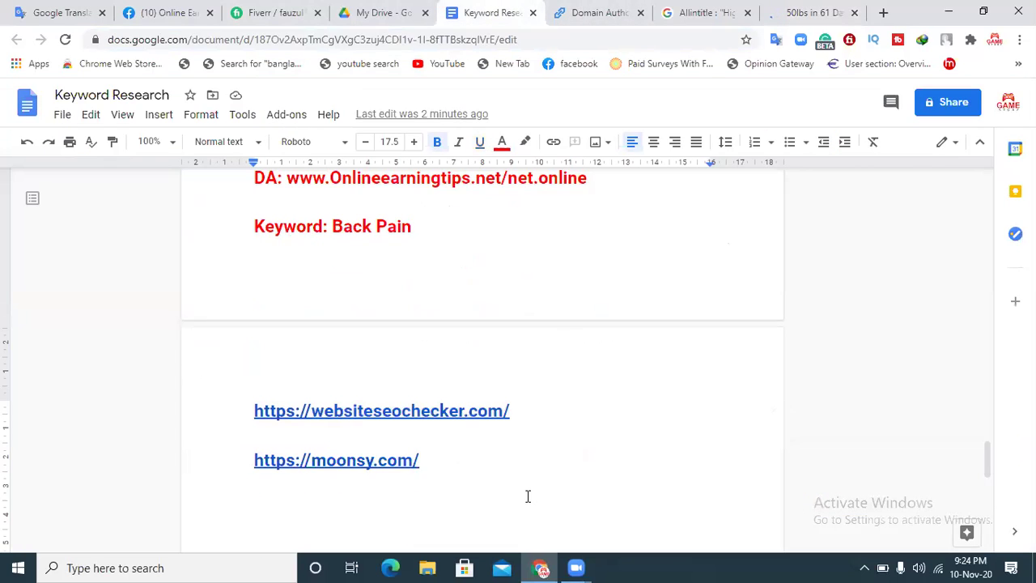
pyautogui.hotkey('ctrl', 'v')
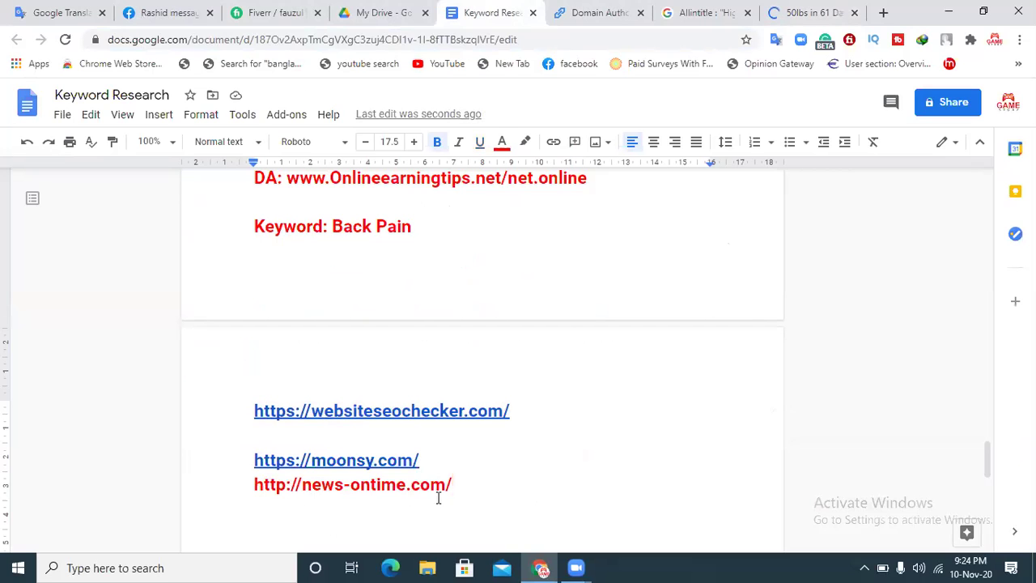
pyautogui.moveTo(454, 494); pyautogui.dragTo(266, 485)
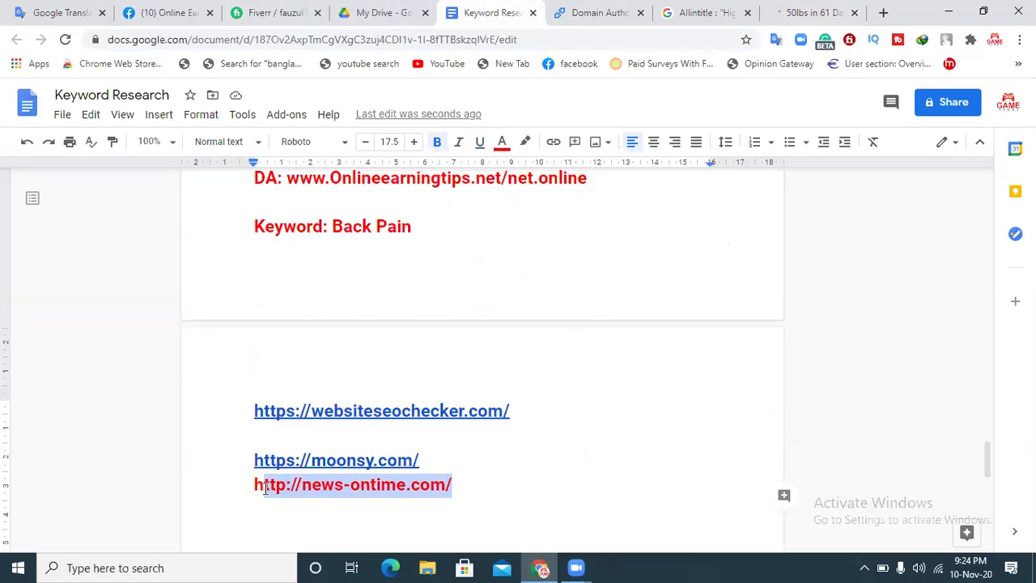
pyautogui.press('BackSpace')
pyautogui.press('BackSpace')
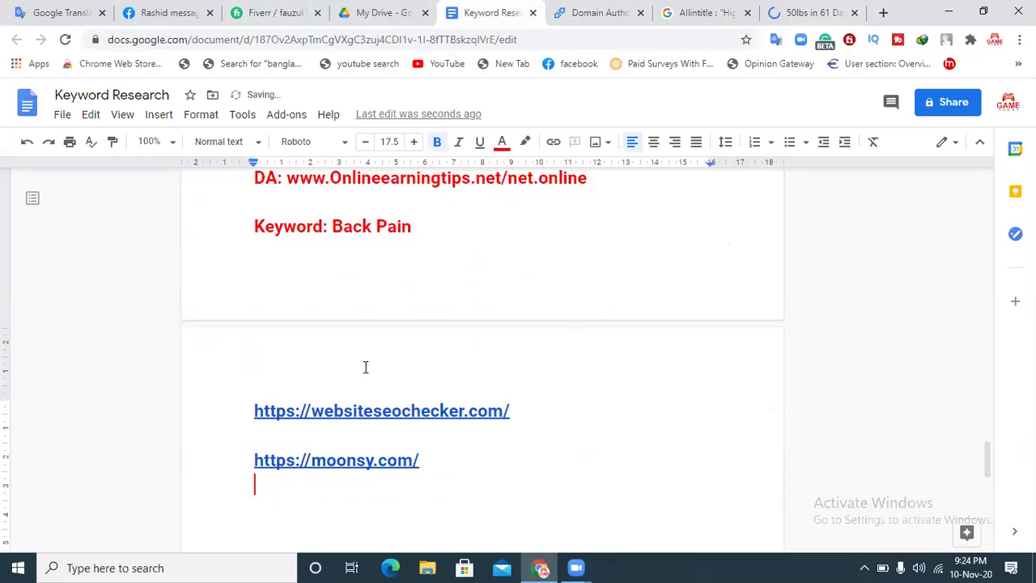
pyautogui.click(597, 12)
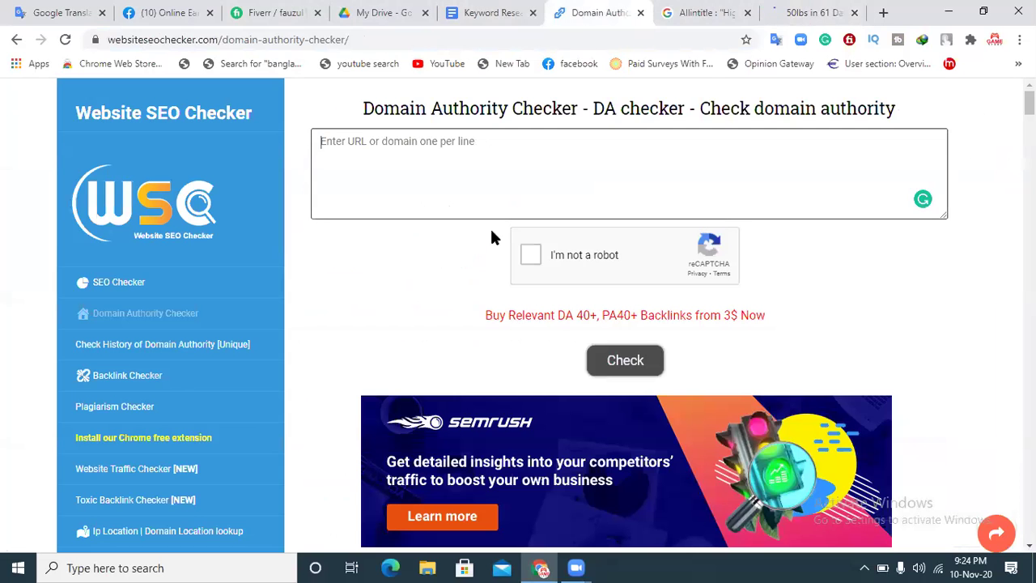
pyautogui.click(453, 176)
pyautogui.hotkey('ctrl', 'v')
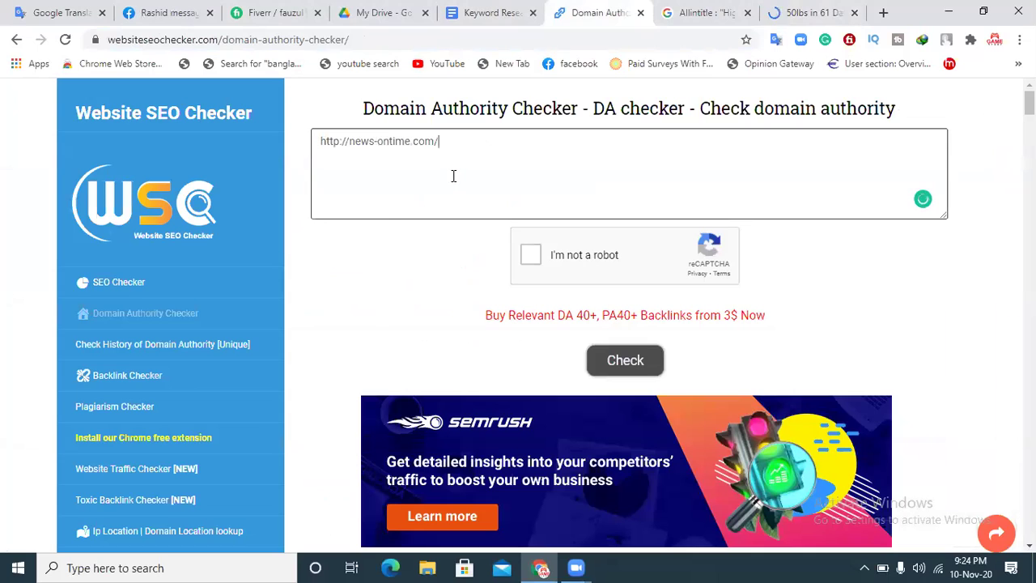
# - Complete the motorcycles image verification, run the authority check for news-ontime.com and review its DA and PA row
pyautogui.click(531, 255)
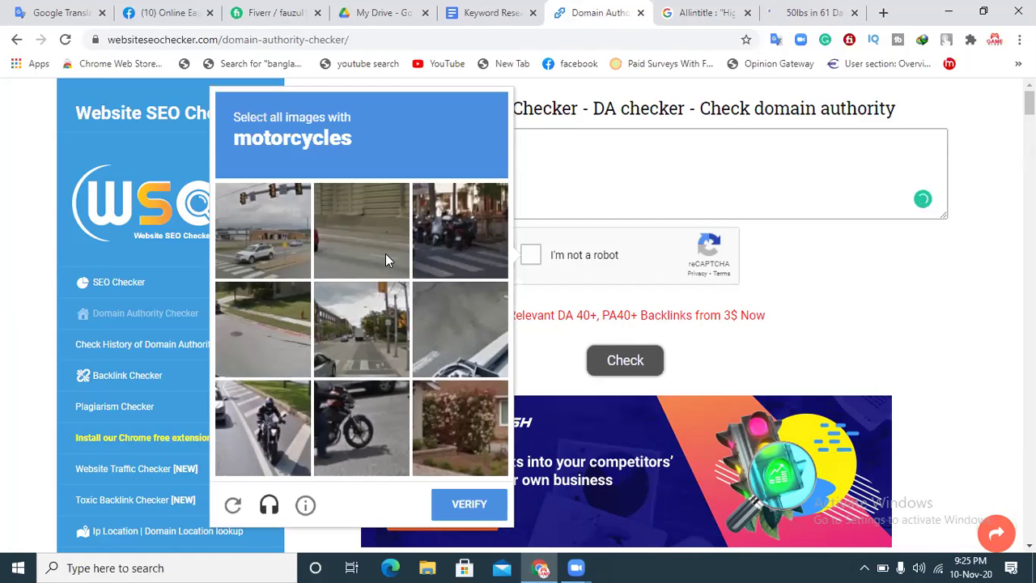
pyautogui.click(368, 453)
pyautogui.click(275, 429)
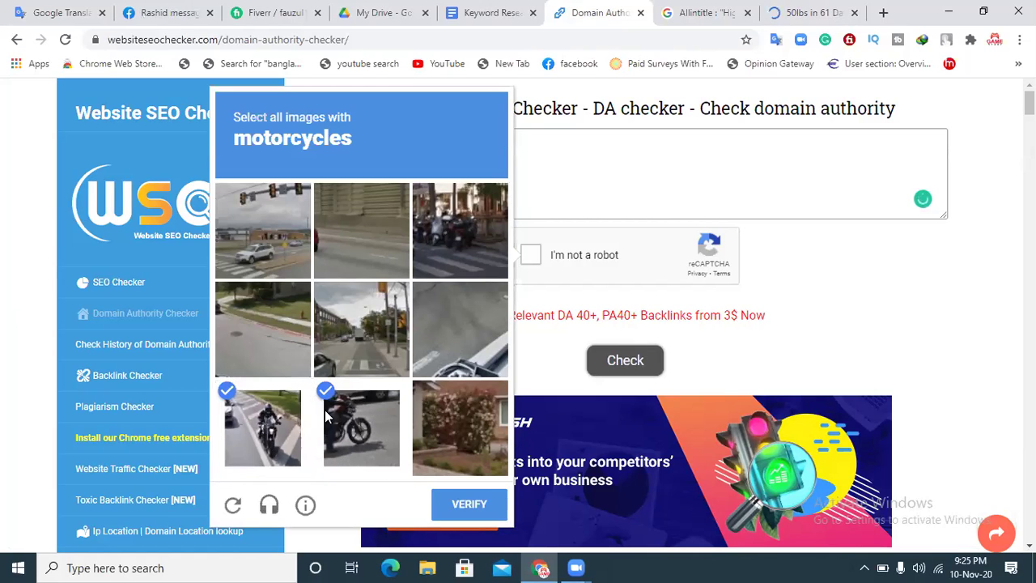
pyautogui.click(465, 256)
pyautogui.click(460, 518)
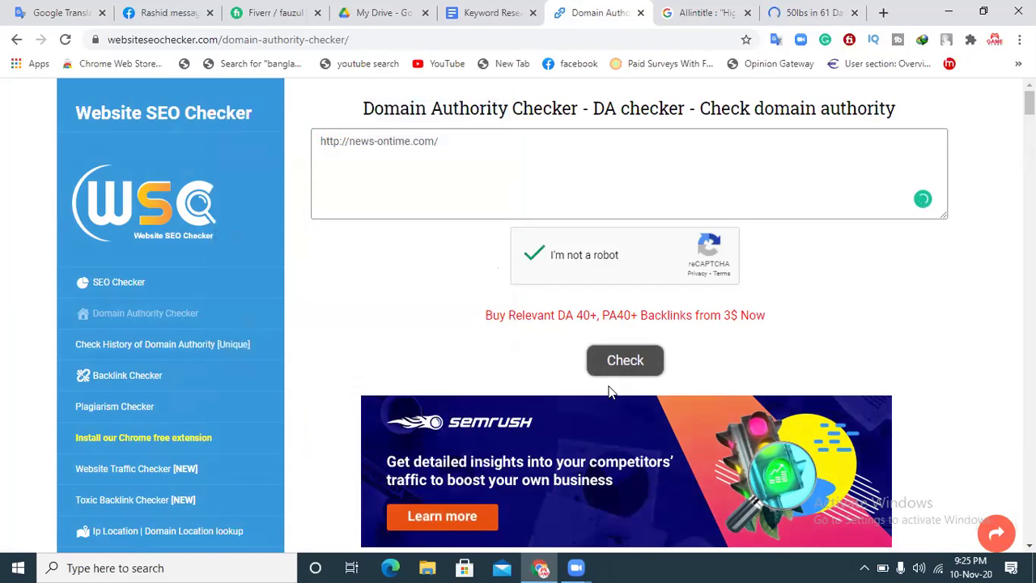
pyautogui.click(620, 370)
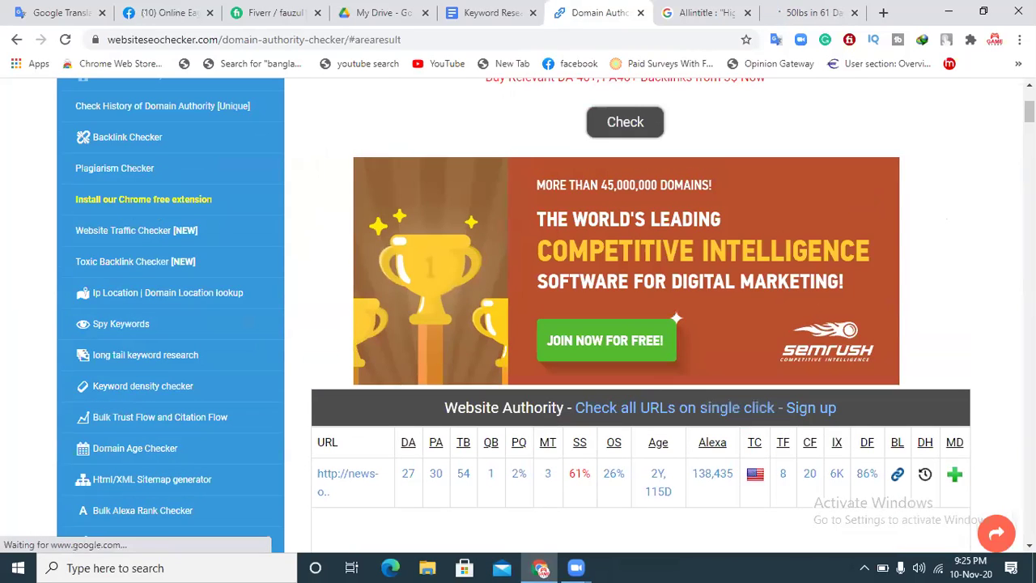
pyautogui.moveTo(1030, 112)
pyautogui.mouseDown()
pyautogui.moveTo(1030, 129)
pyautogui.moveTo(1030, 117)
pyautogui.mouseUp()
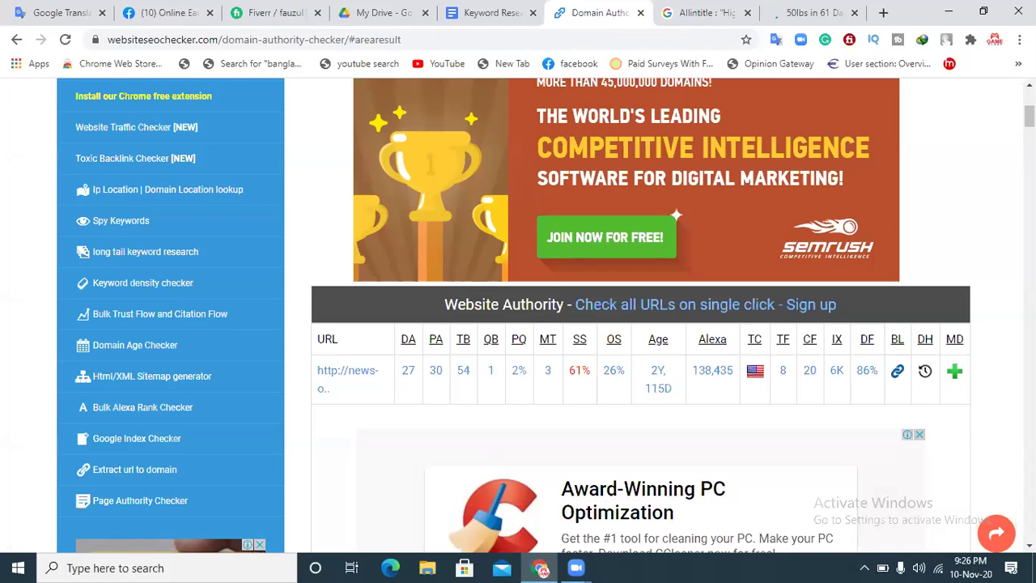
pyautogui.scroll(4, 712, 370)
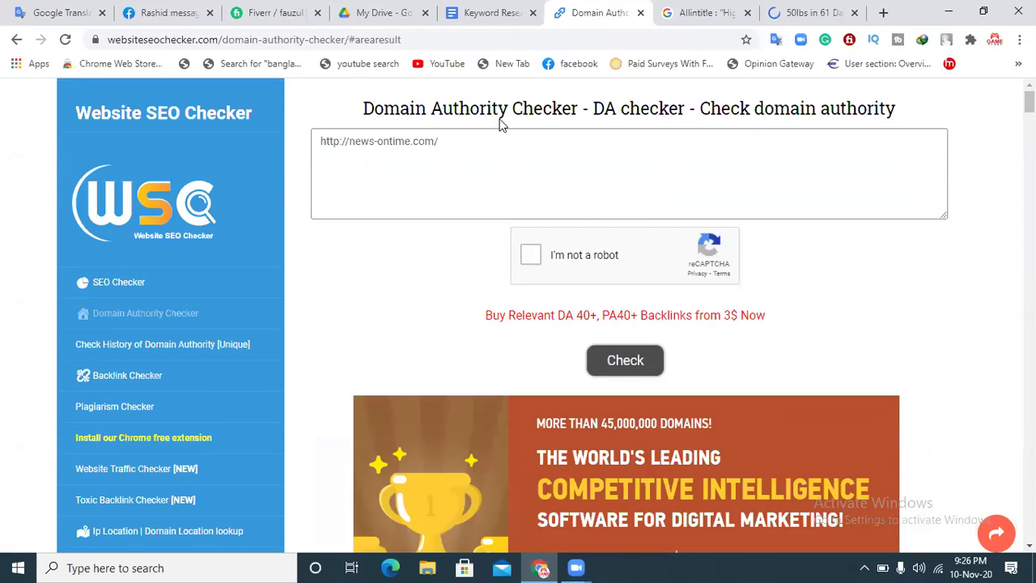
# - Copy the full address of the opened news-ontime.com article and replace the domain in the Domain Authority Checker with it
pyautogui.click(714, 8)
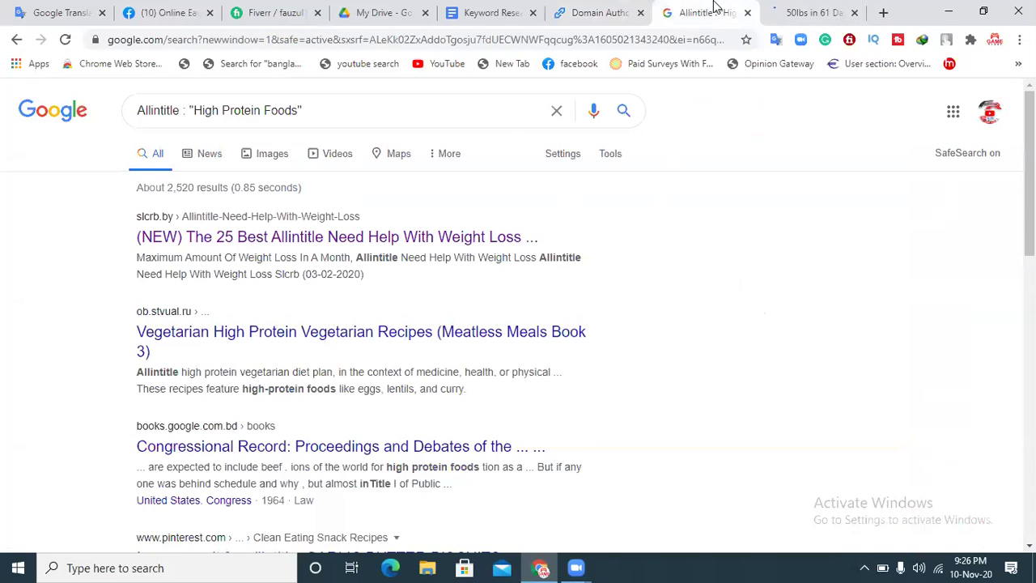
pyautogui.click(810, 12)
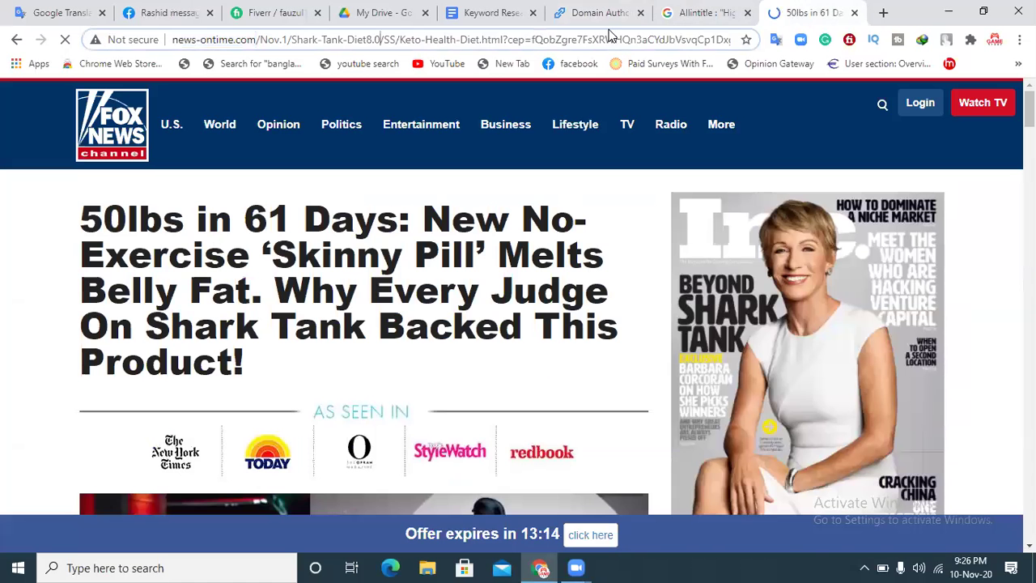
pyautogui.click(611, 36)
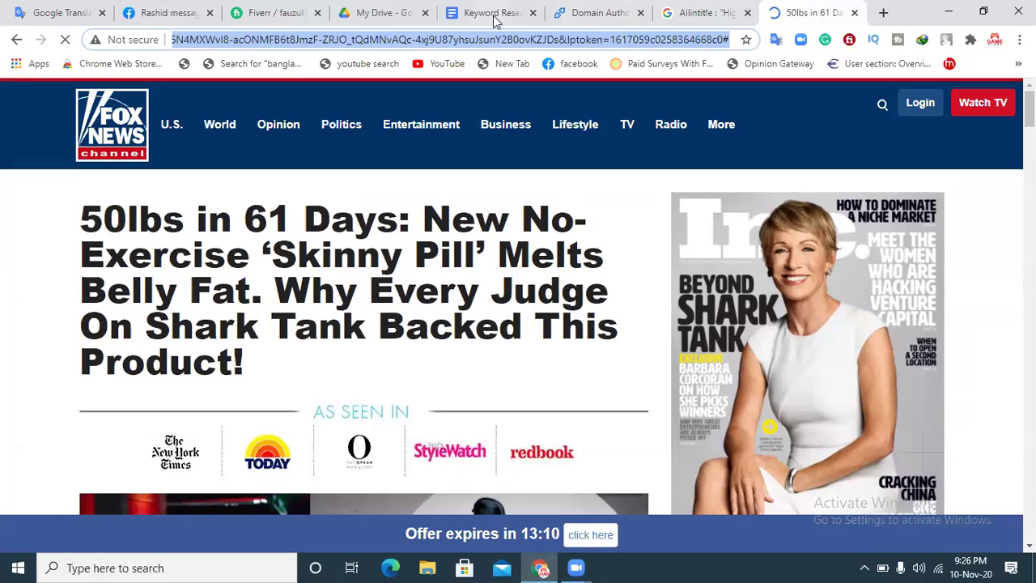
pyautogui.click(577, 9)
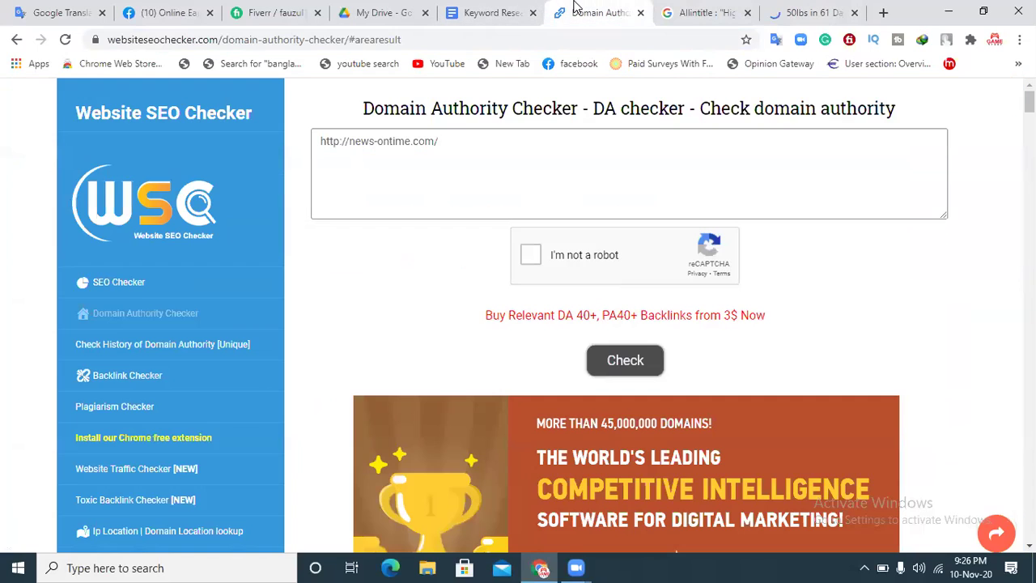
pyautogui.click(455, 144)
pyautogui.hotkey('ctrl', 'a')
pyautogui.hotkey('ctrl', 'v')
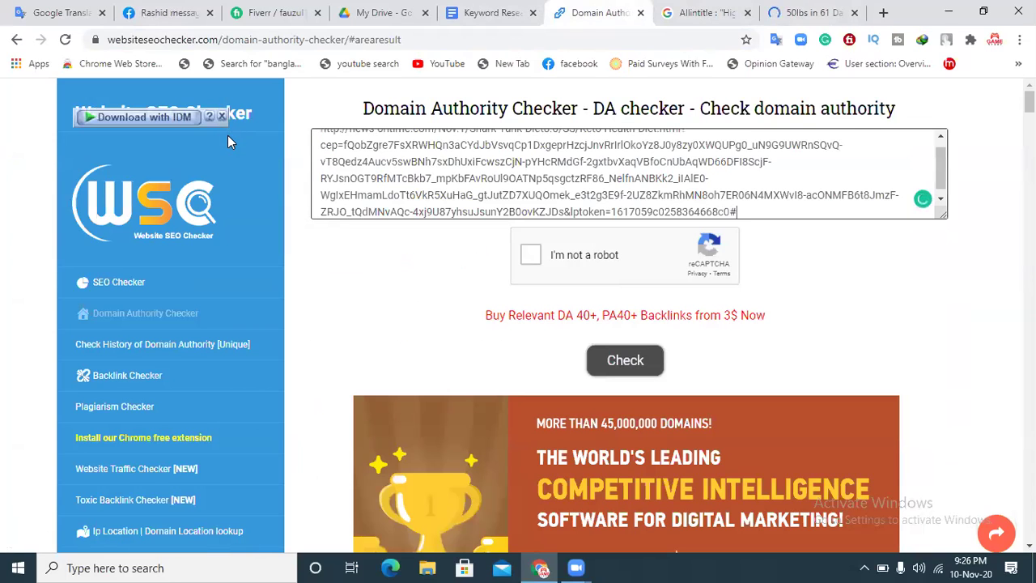
# - Complete the traffic lights and bicycles verifications, run the authority check for the full article address and review its results
pyautogui.click(531, 259)
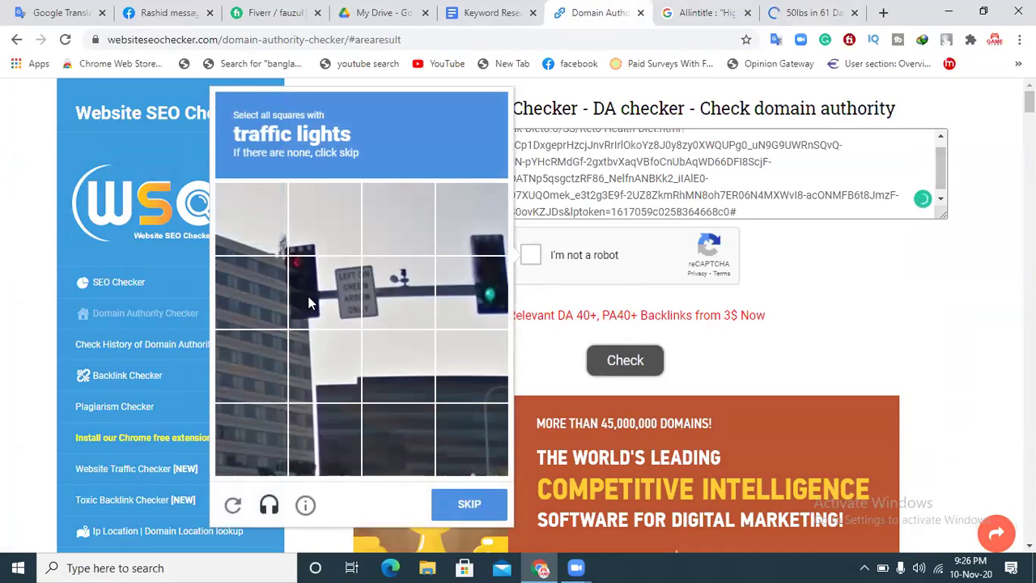
pyautogui.click(305, 248)
pyautogui.click(305, 284)
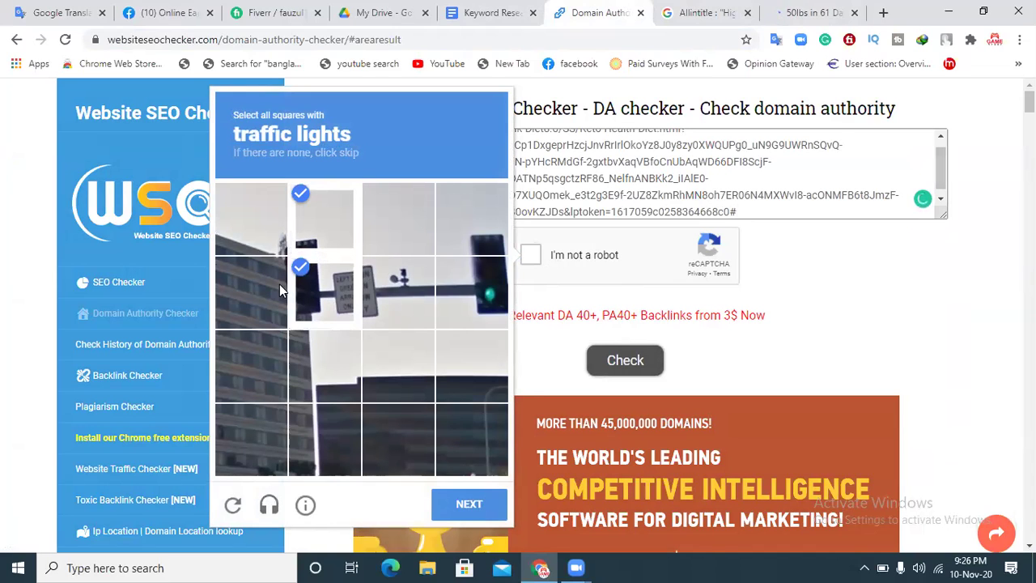
pyautogui.click(463, 301)
pyautogui.click(481, 229)
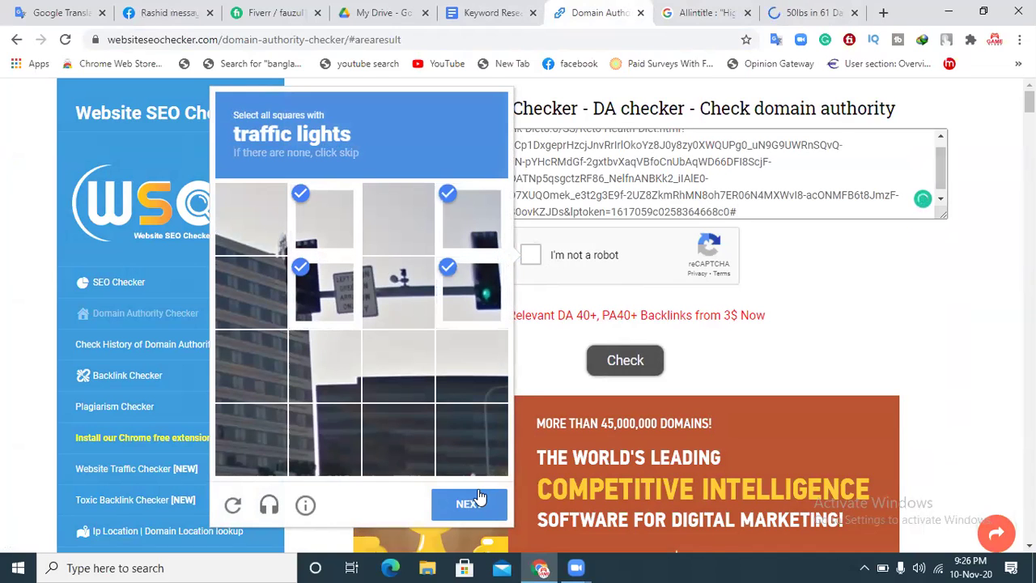
pyautogui.click(478, 504)
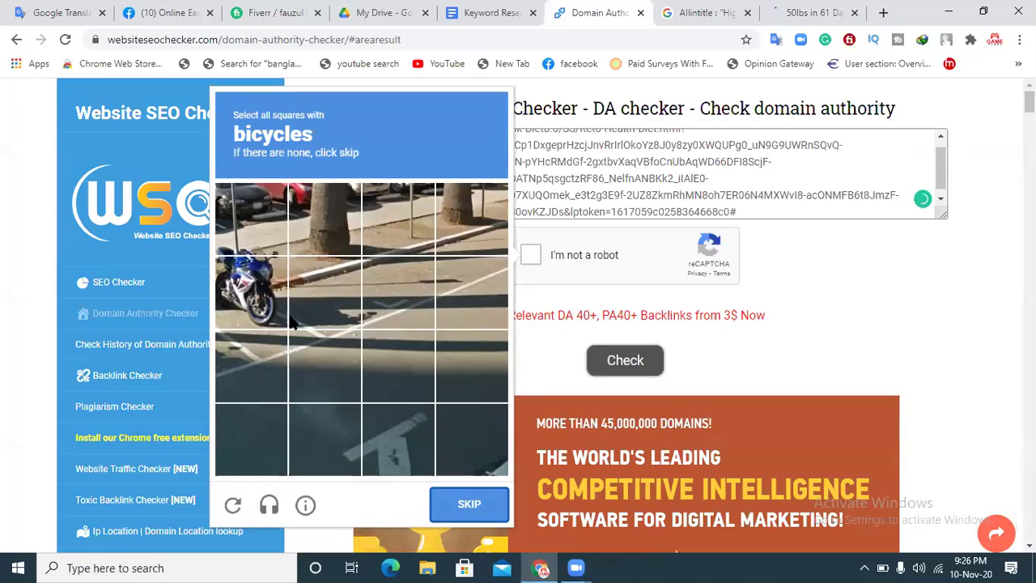
pyautogui.click(228, 295)
pyautogui.click(246, 226)
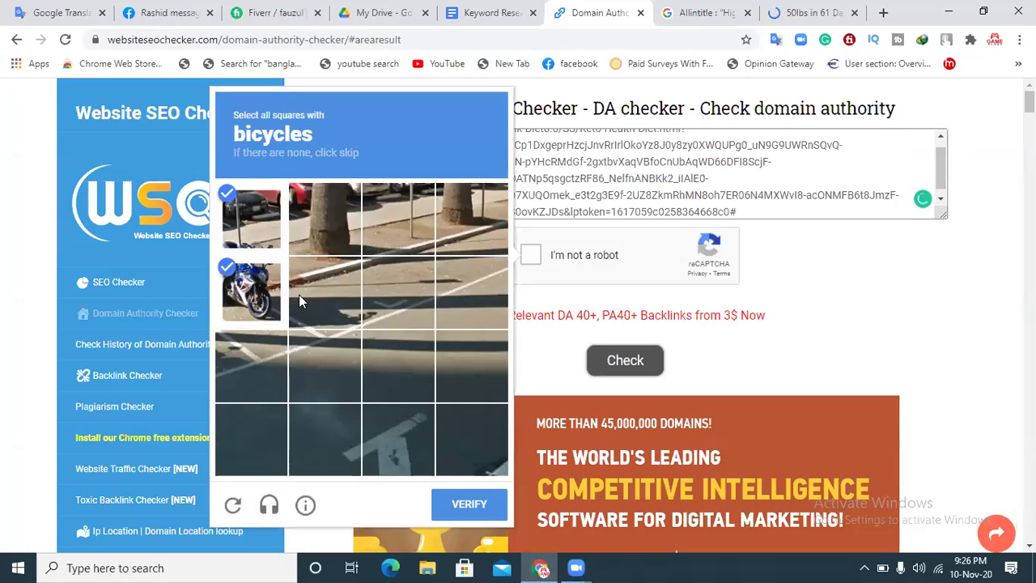
pyautogui.click(470, 505)
pyautogui.click(620, 363)
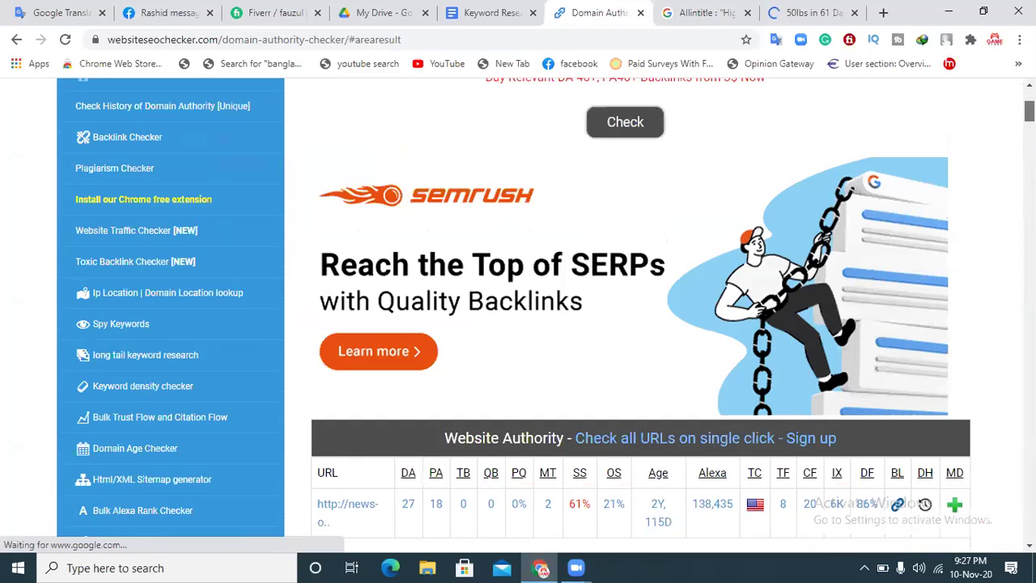
pyautogui.moveTo(1030, 111); pyautogui.dragTo(1030, 114)
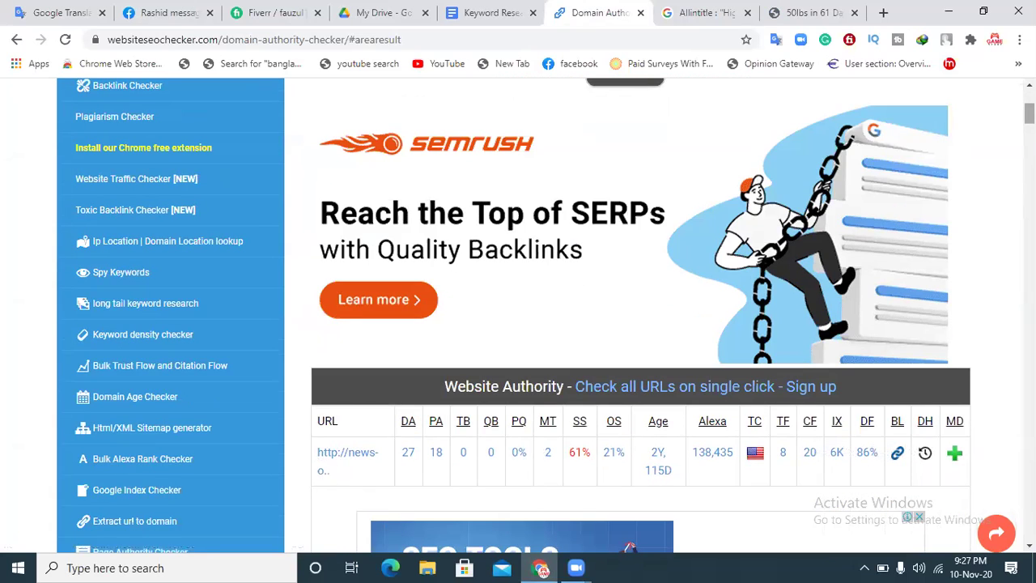
pyautogui.scroll(4, 641, 330)
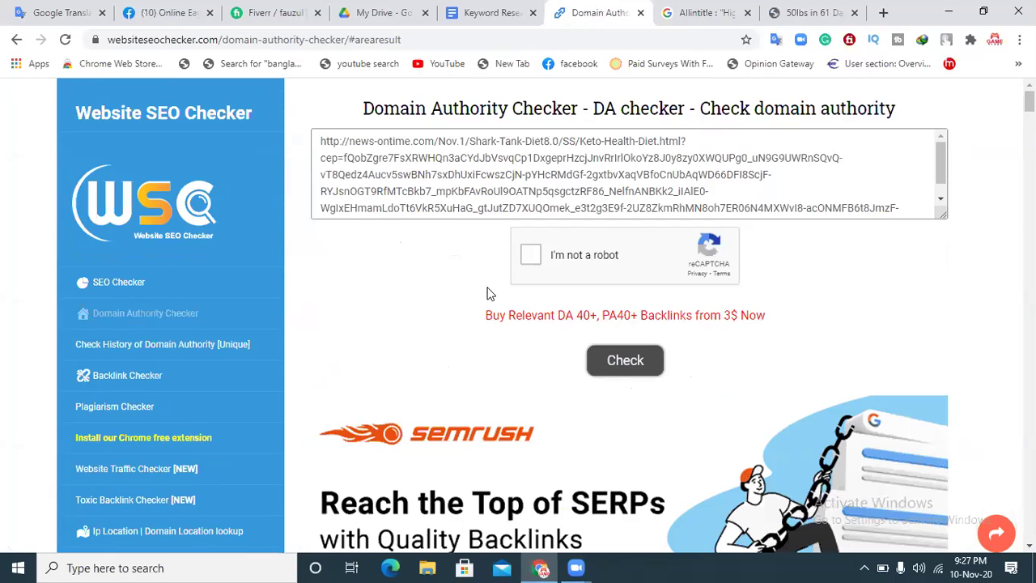
# - Repeat the authority check for the same article address after completing the taxis image verification
pyautogui.click(531, 256)
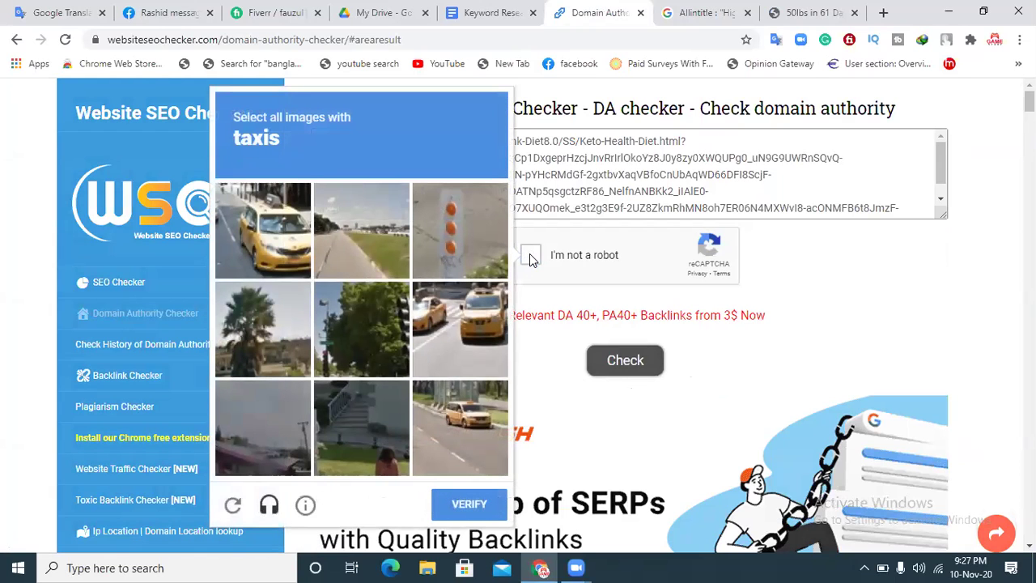
pyautogui.click(237, 234)
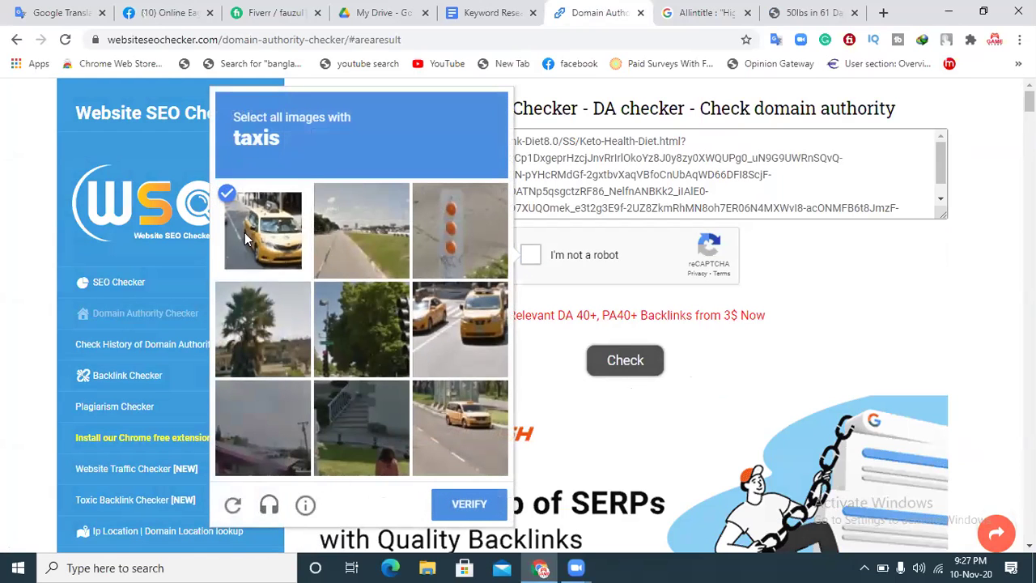
pyautogui.click(446, 335)
pyautogui.click(463, 434)
pyautogui.click(481, 512)
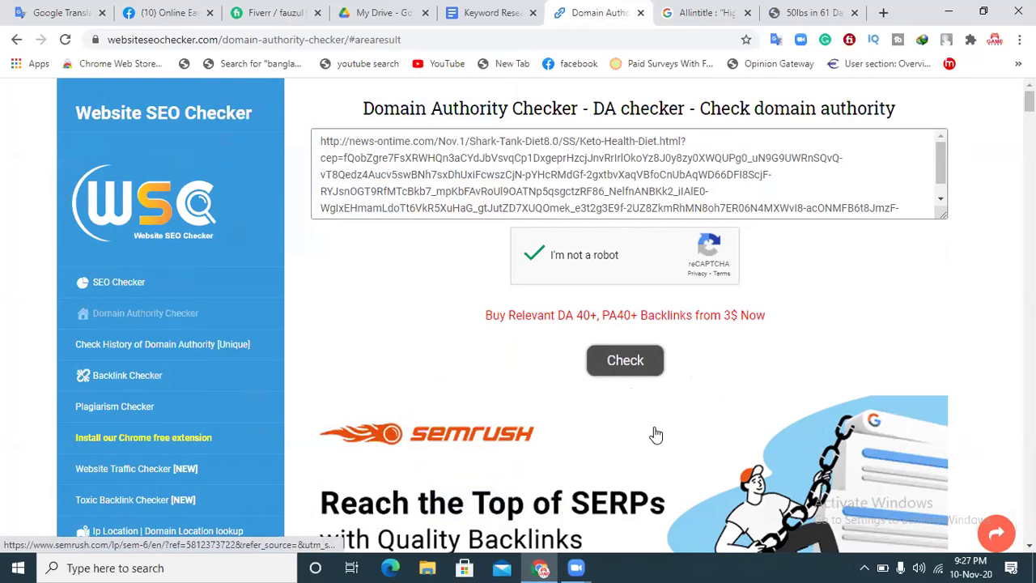
pyautogui.click(653, 368)
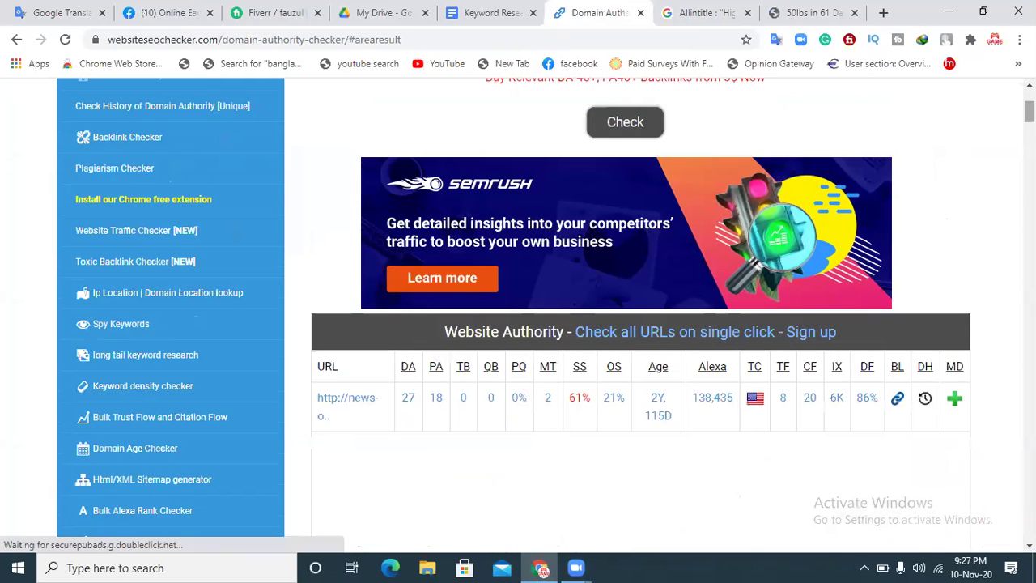
pyautogui.scroll(3, 518, 315)
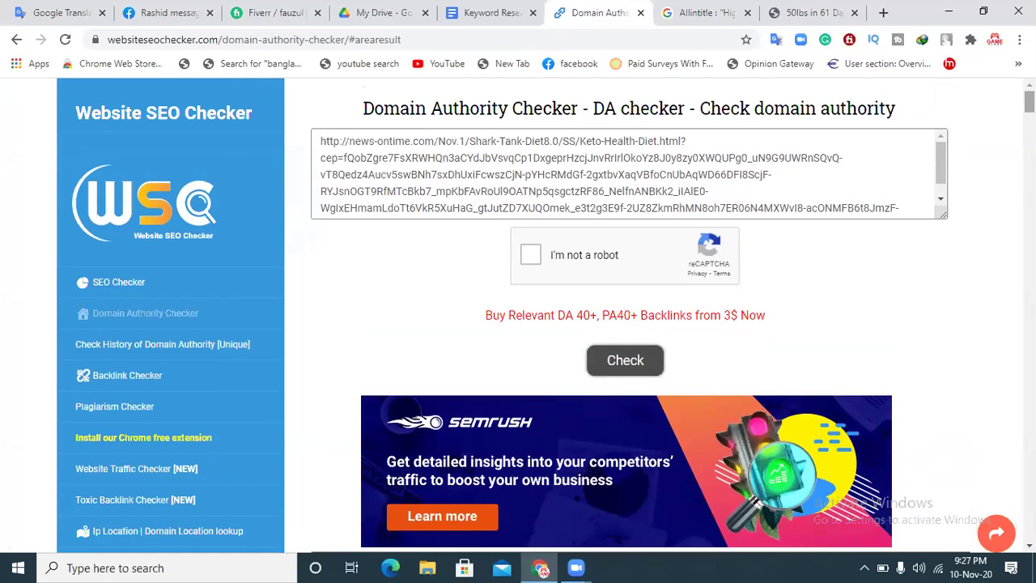
# - Look again at the news-ontime.com article, its entered address and the Allintitle results for High Protein Foods
pyautogui.click(810, 12)
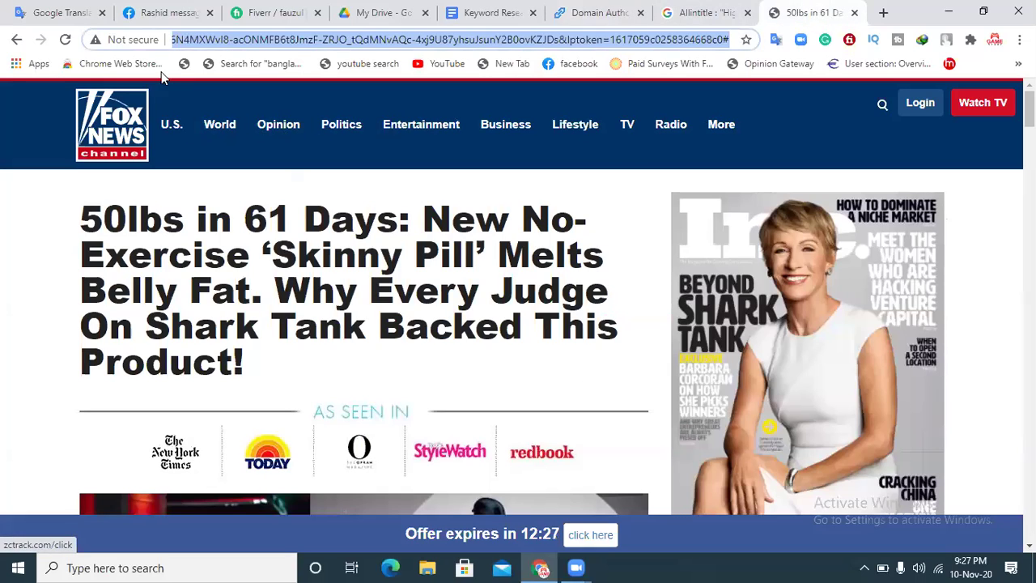
pyautogui.click(622, 10)
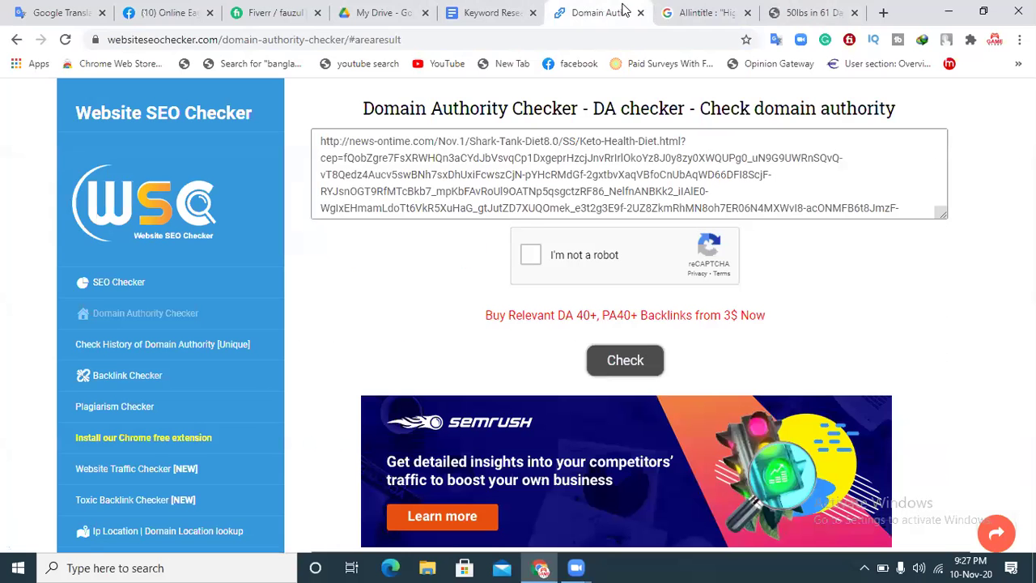
pyautogui.click(673, 10)
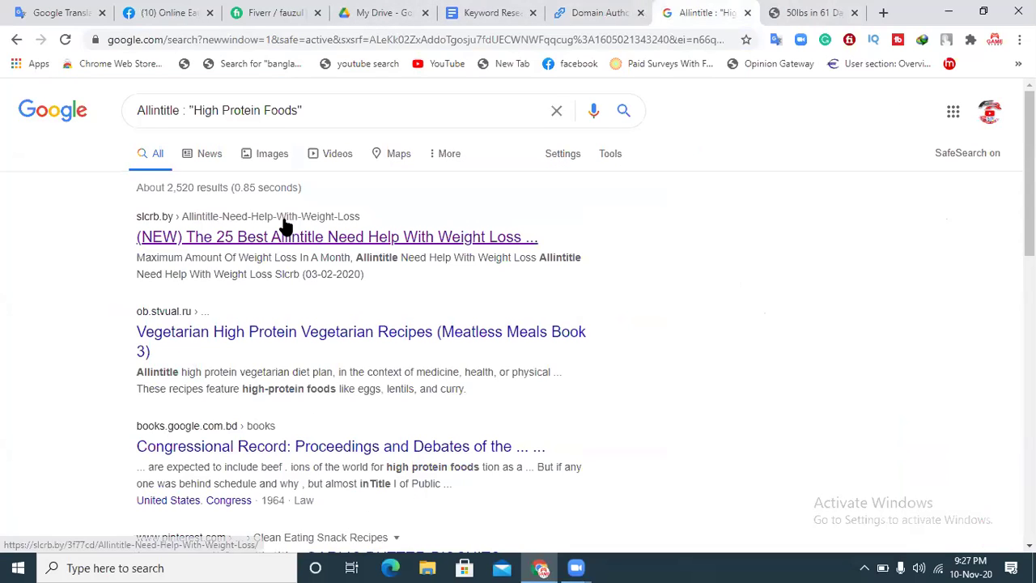
pyautogui.scroll(-1, 518, 308)
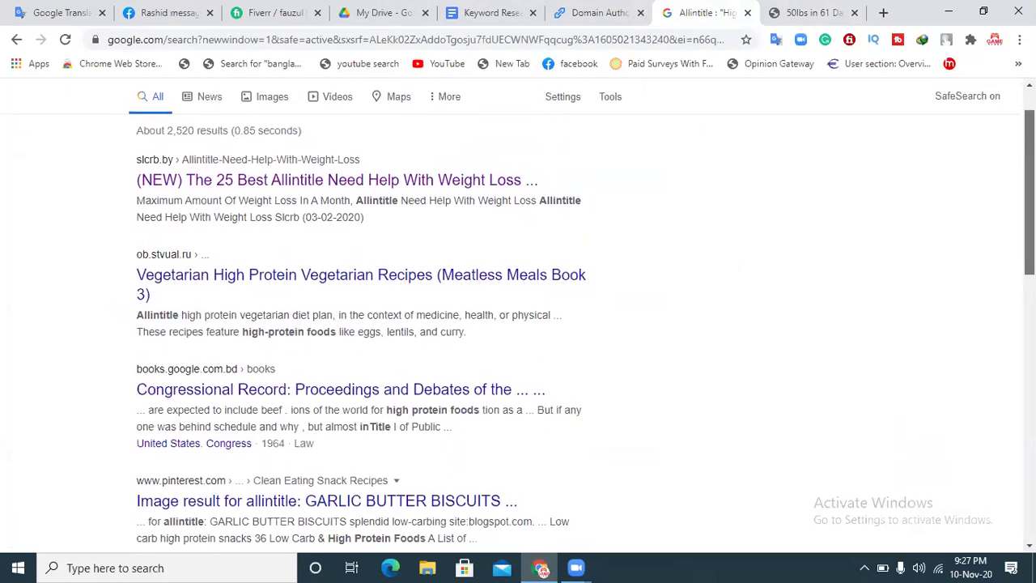
pyautogui.scroll(1, 518, 308)
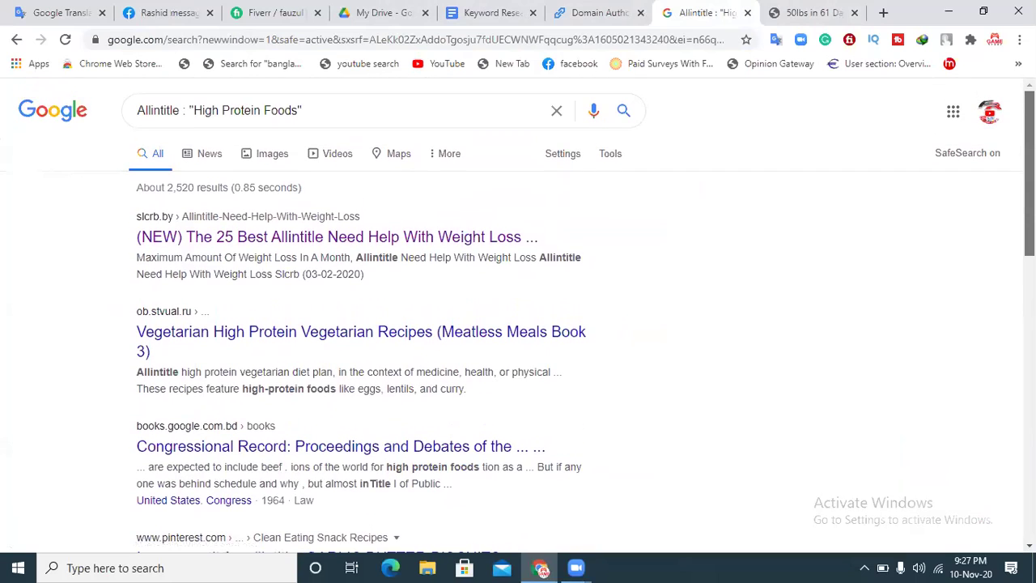
# - Open the books.google.com.bd result, go back to the plain High Protein Foods search and look through its results
pyautogui.click(172, 430)
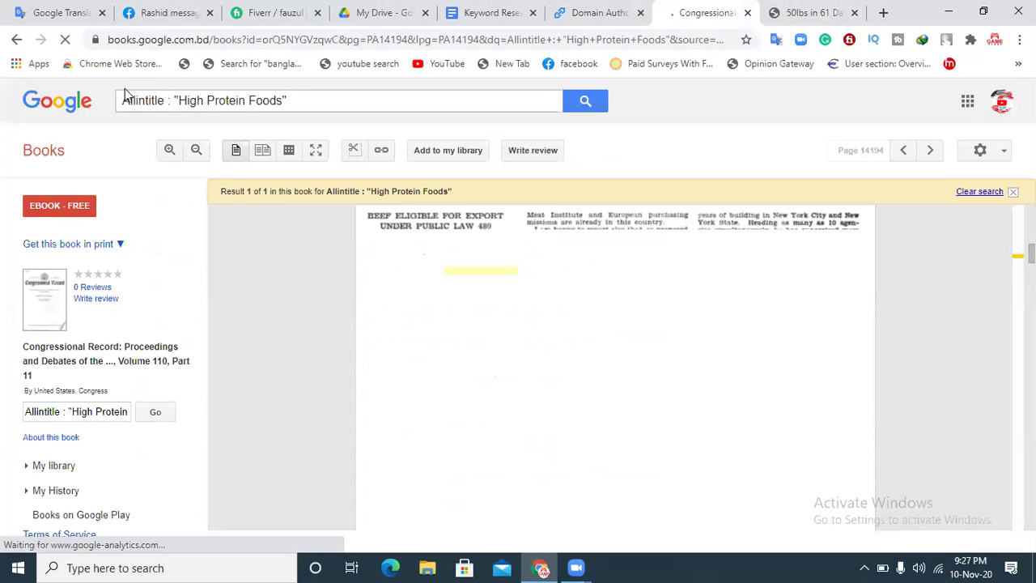
pyautogui.click(17, 40)
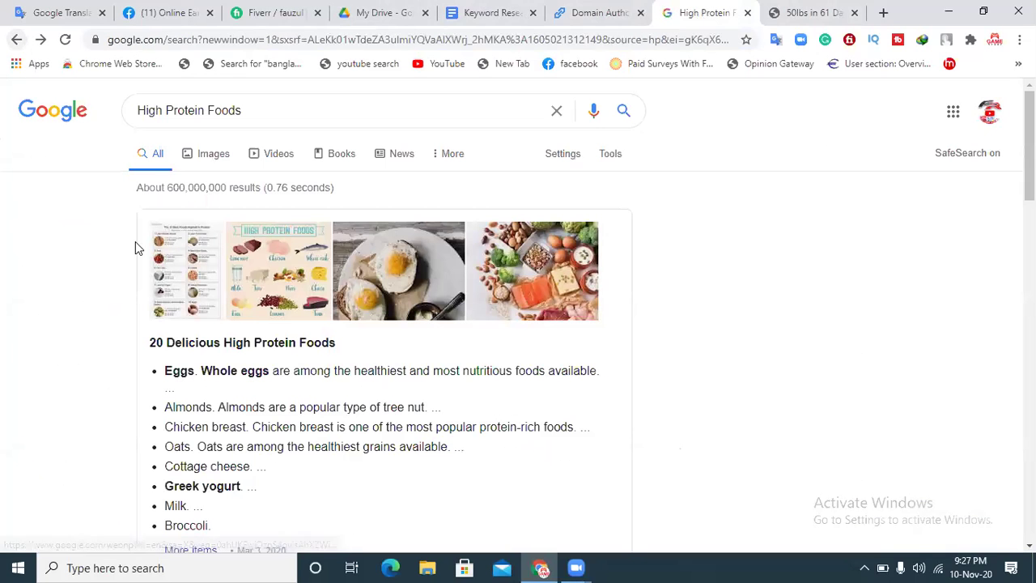
pyautogui.scroll(-3, 364, 324)
pyautogui.scroll(3, 365, 323)
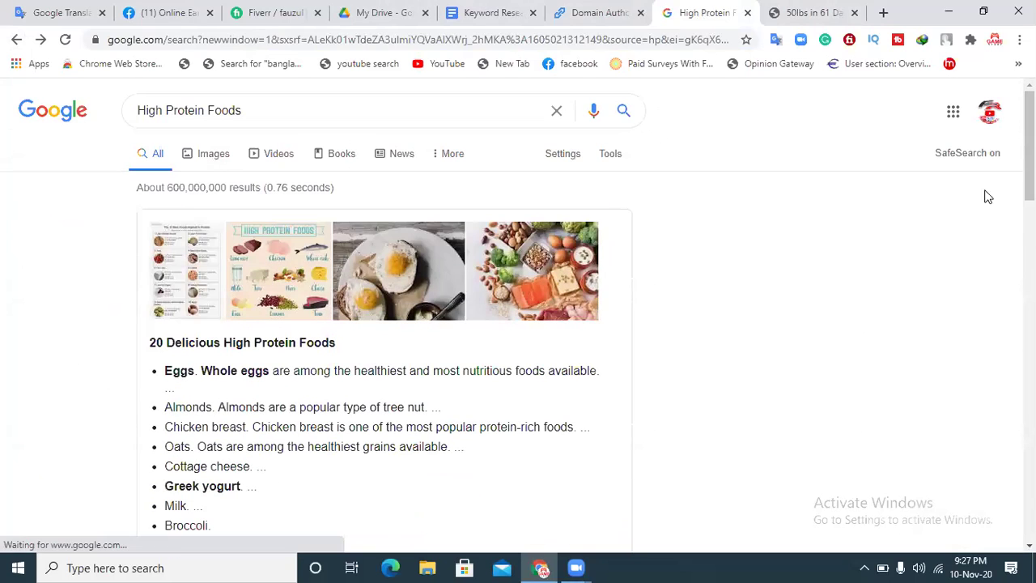
pyautogui.scroll(-3, 988, 195)
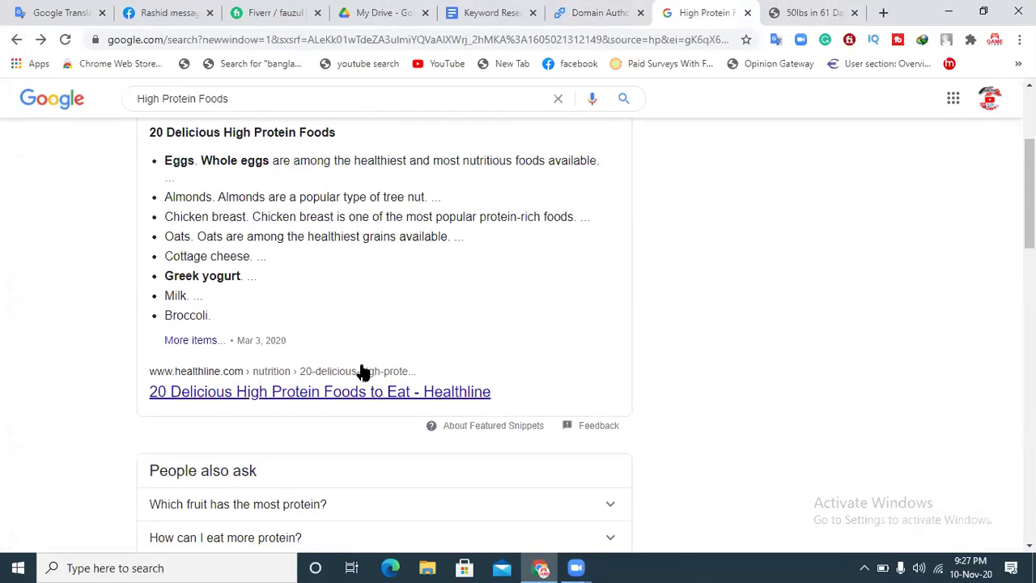
# - Open Healthline's 20 Delicious High Protein Foods article from the search results and copy its full web address
pyautogui.click(205, 392)
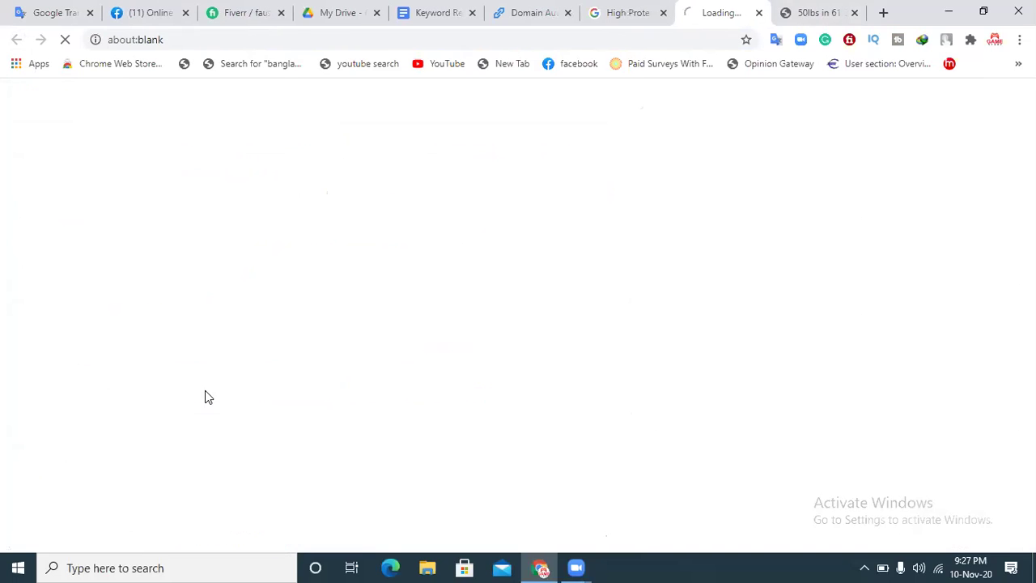
pyautogui.click(759, 12)
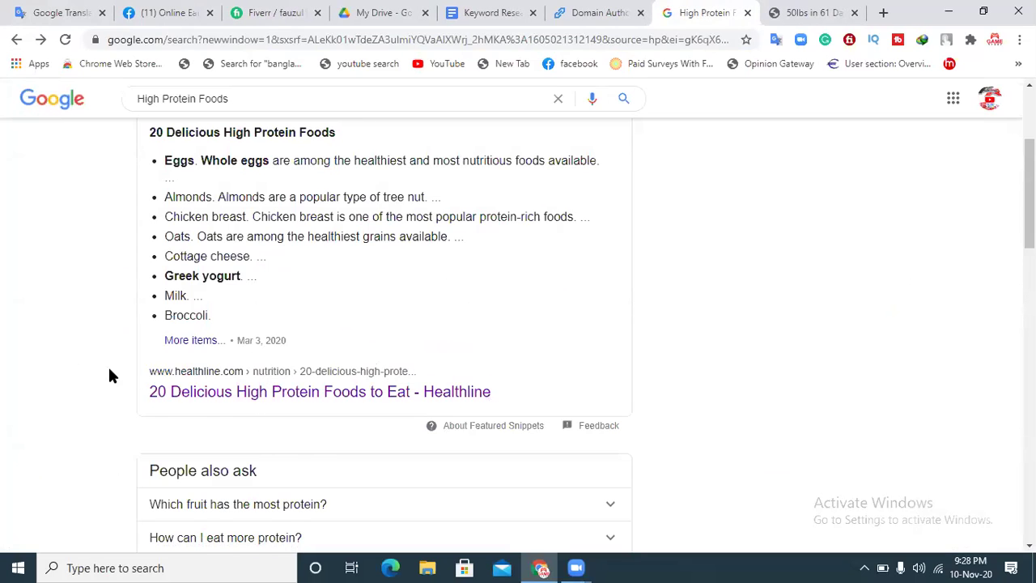
pyautogui.moveTo(173, 367); pyautogui.dragTo(341, 370)
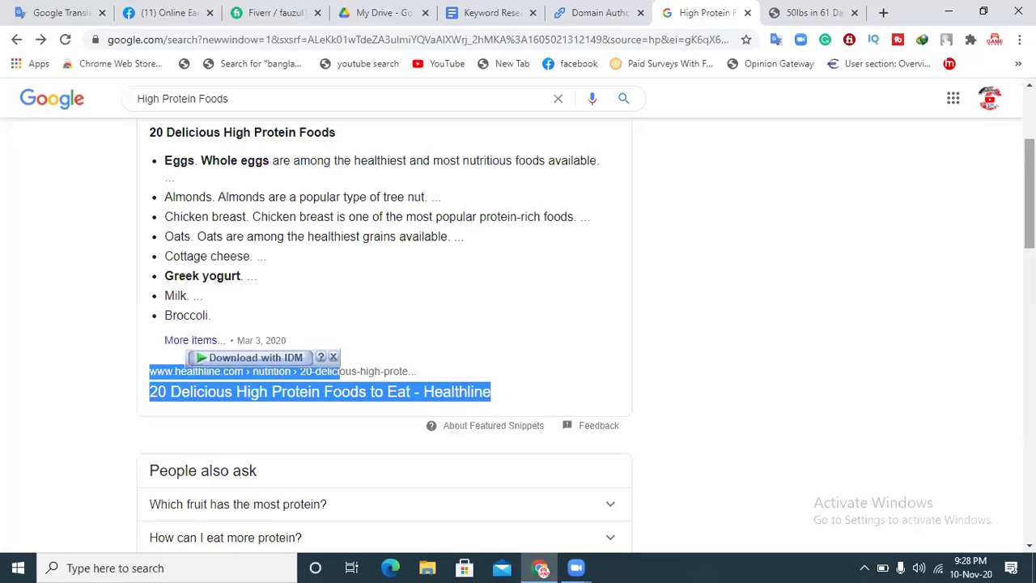
pyautogui.click(421, 356)
pyautogui.click(421, 394)
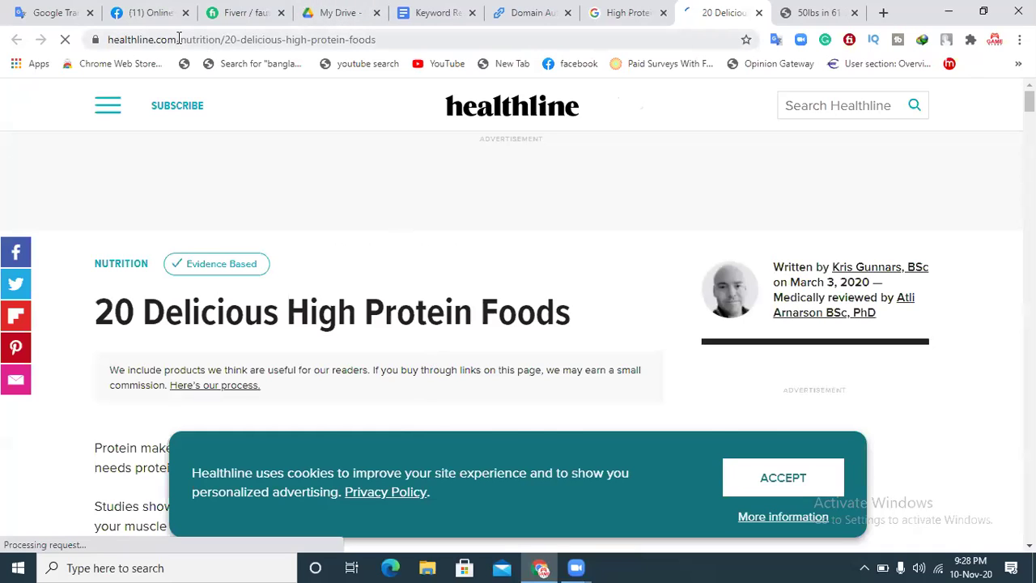
pyautogui.moveTo(174, 39); pyautogui.dragTo(89, 39)
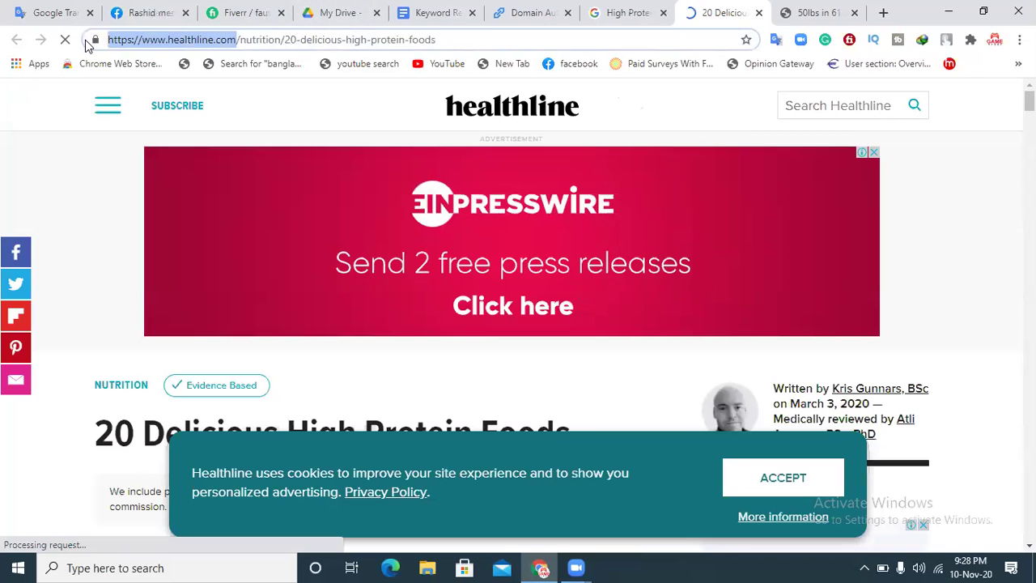
pyautogui.press('End')
pyautogui.moveTo(435, 39); pyautogui.dragTo(95, 47)
pyautogui.hotkey('ctrl', 'c')
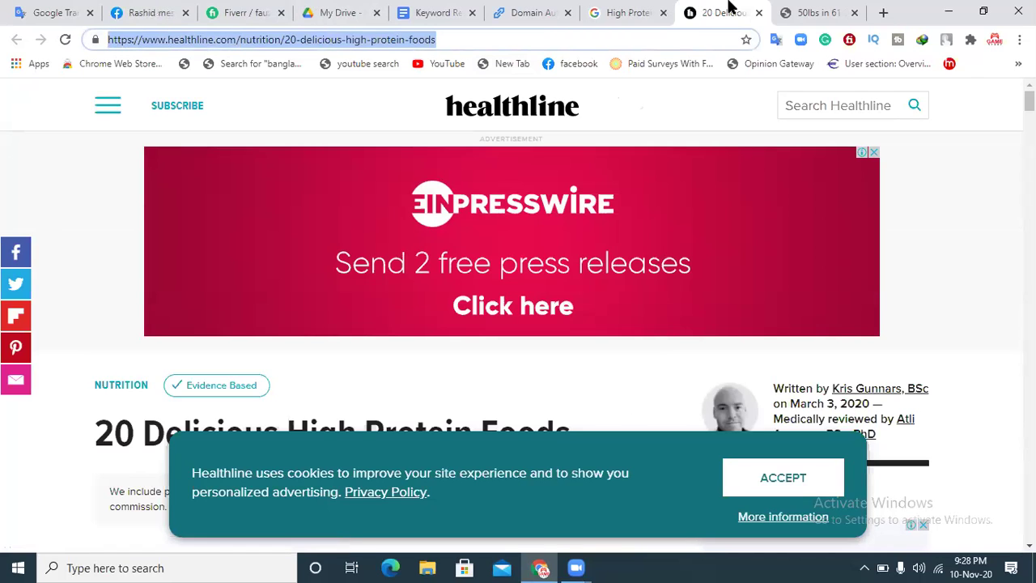
pyautogui.click(551, 7)
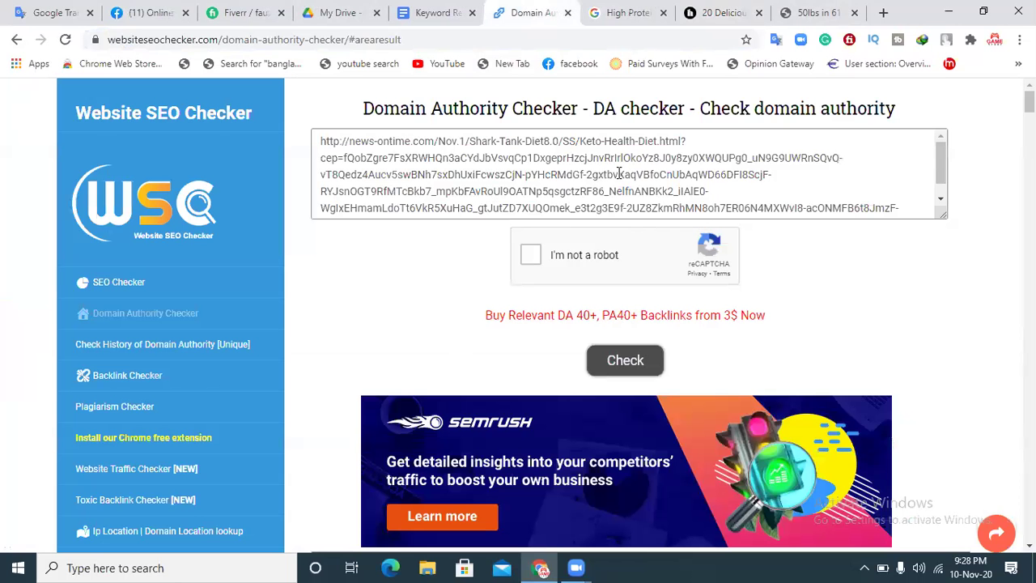
pyautogui.hotkey('ctrl', 'a')
pyautogui.press('BackSpace')
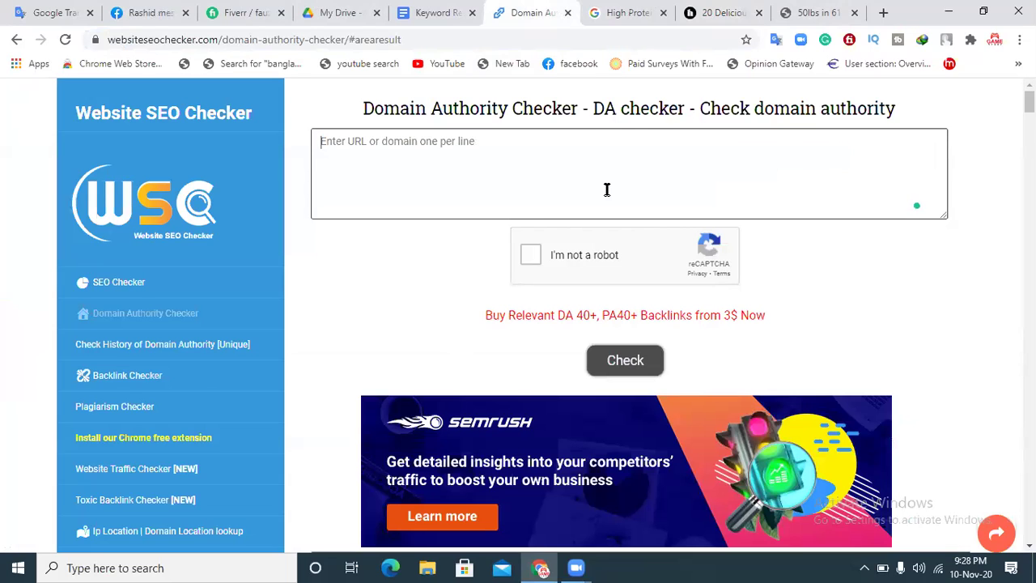
pyautogui.hotkey('ctrl', 'v')
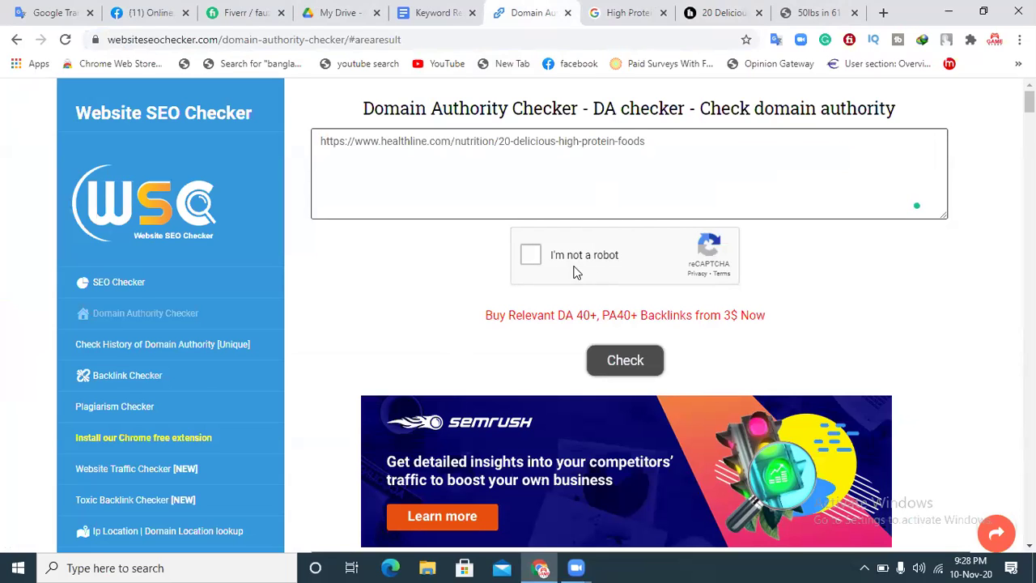
# - Complete the bridges image verification, run the authority check for the Healthline article and review its DA and PA results
pyautogui.click(531, 256)
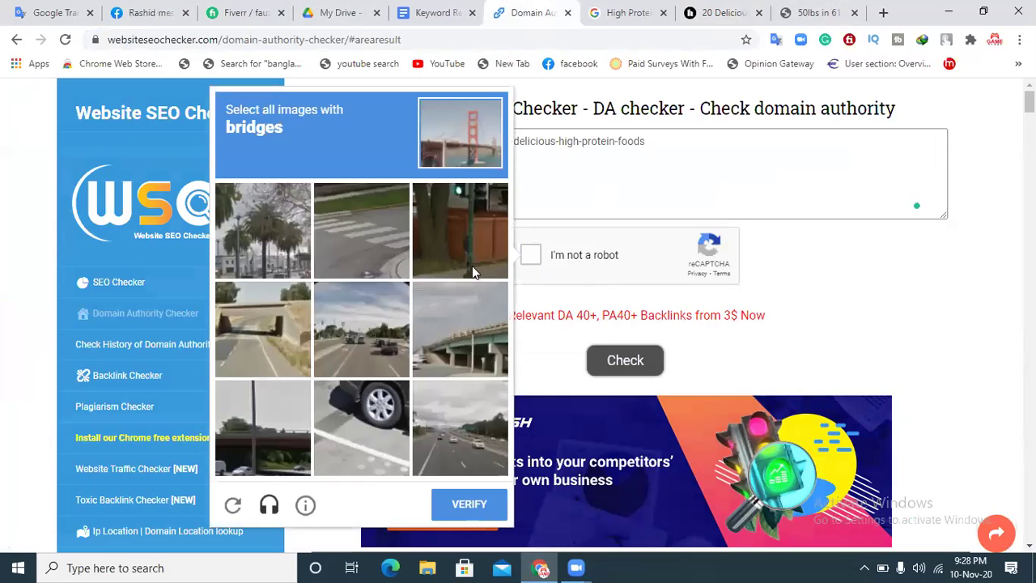
pyautogui.click(274, 334)
pyautogui.click(477, 352)
pyautogui.click(265, 434)
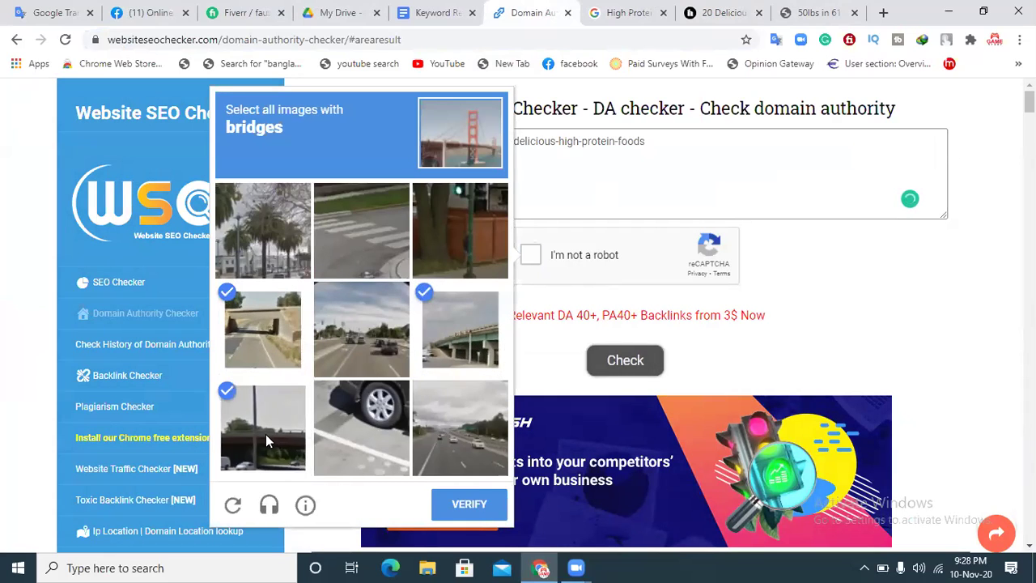
pyautogui.click(493, 509)
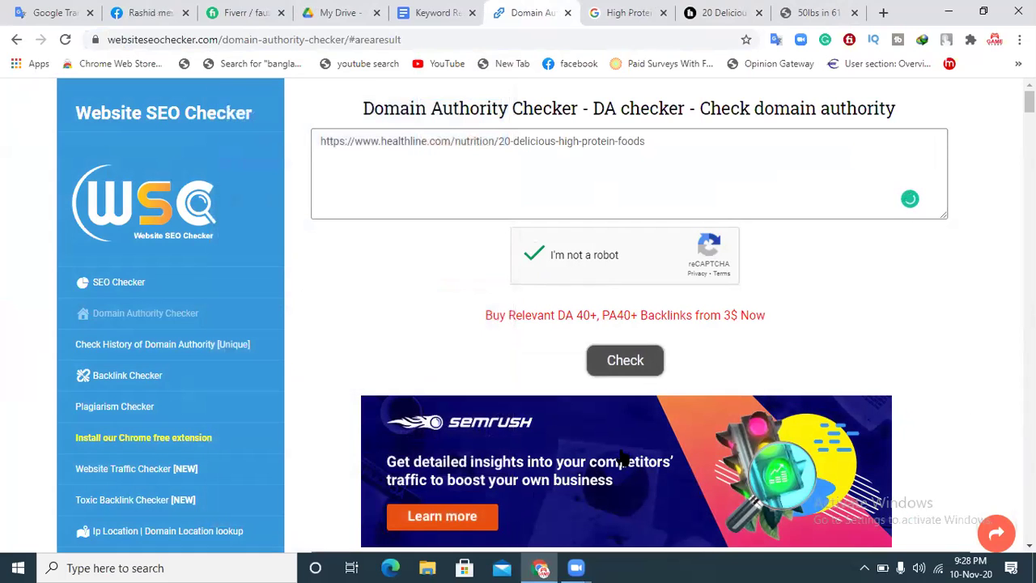
pyautogui.click(640, 357)
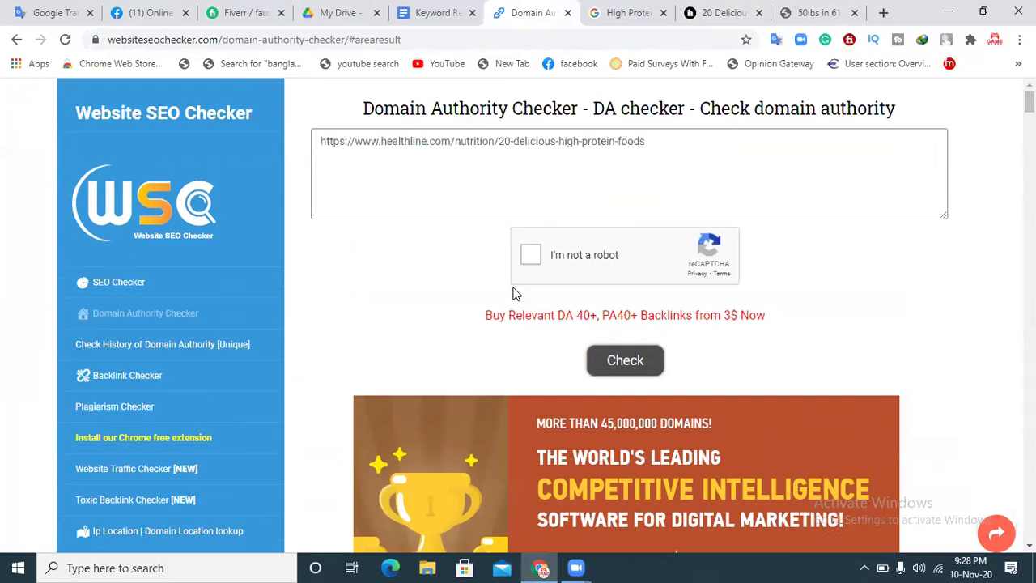
pyautogui.moveTo(1028, 102); pyautogui.dragTo(1029, 123)
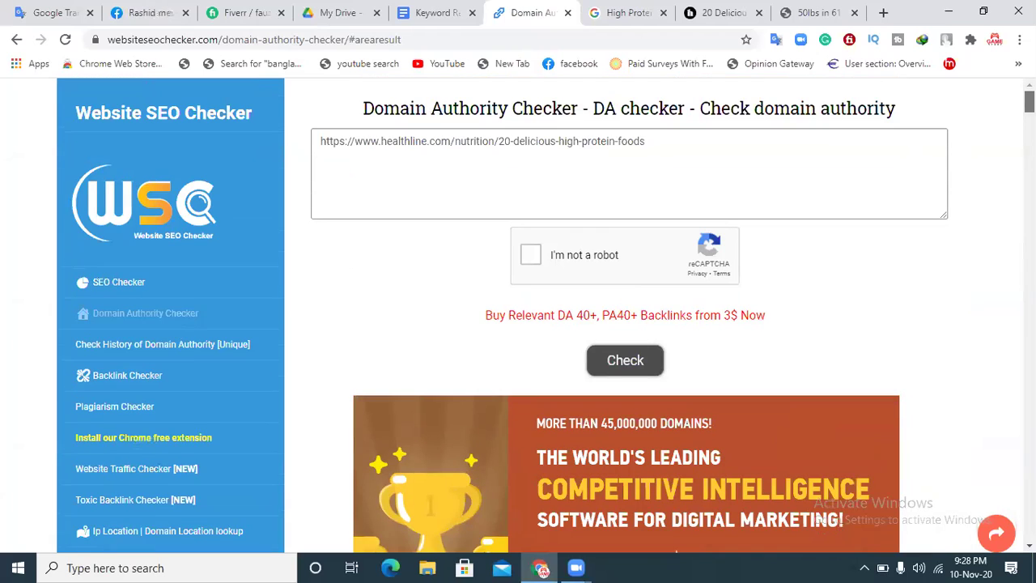
pyautogui.moveTo(1029, 123); pyautogui.dragTo(995, 113)
pyautogui.scroll(-6, 261, 159)
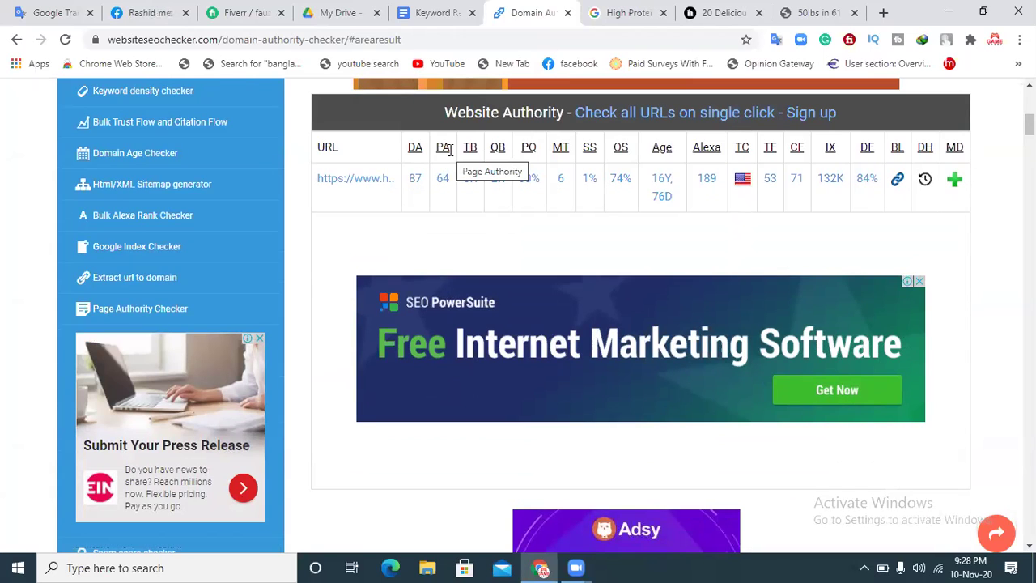
# - Switch to My Drive in Google Drive
pyautogui.click(883, 12)
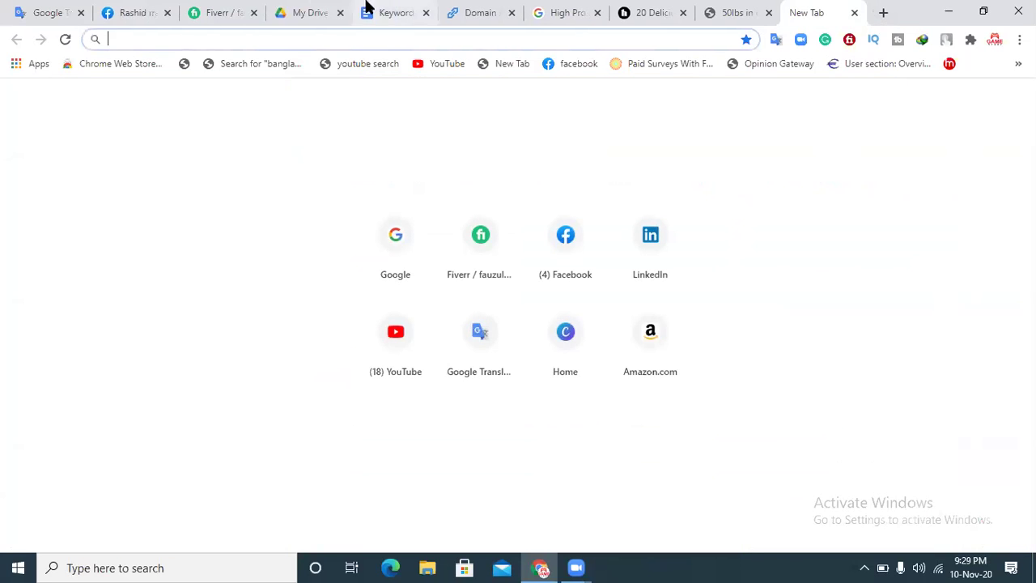
pyautogui.click(299, 14)
pyautogui.click(63, 155)
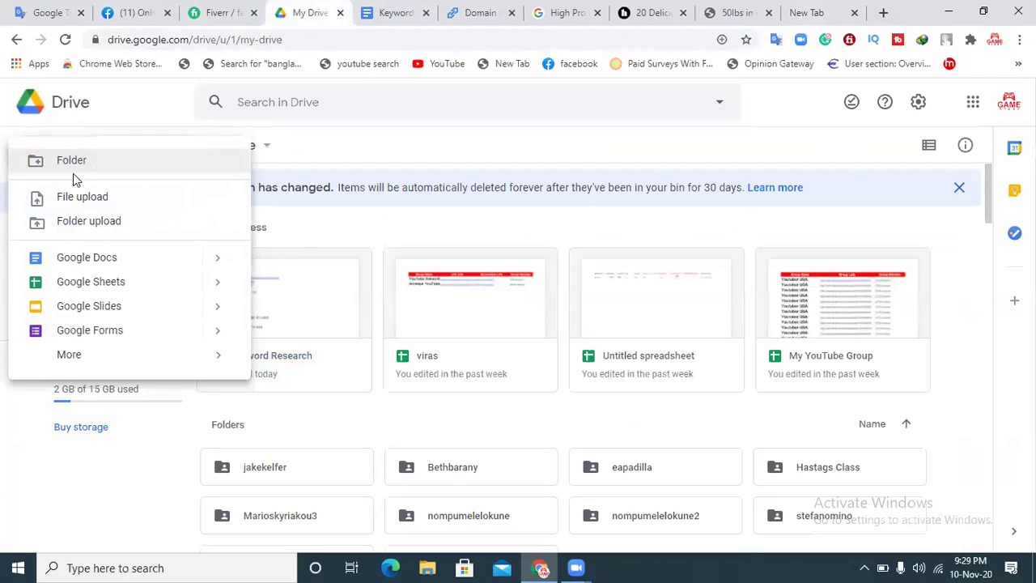
pyautogui.click(76, 162)
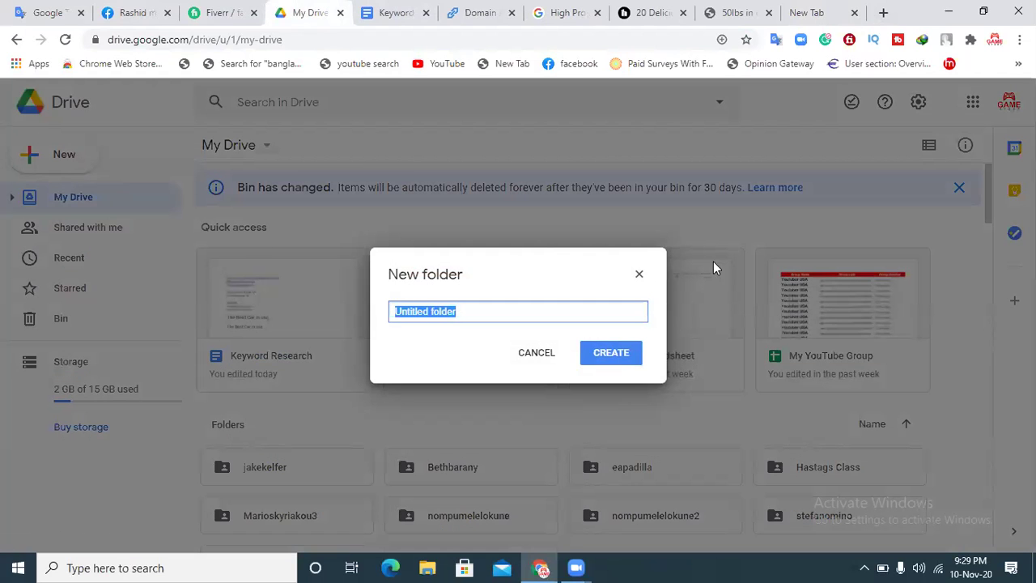
pyautogui.click(639, 274)
# - Create a blank Google Sheets spreadsheet in My Drive
pyautogui.click(53, 148)
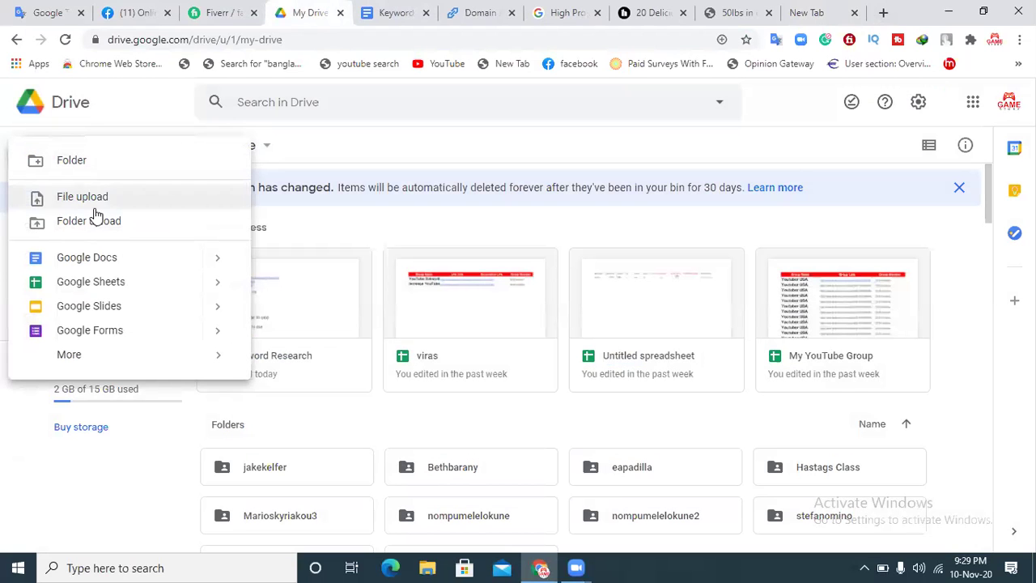
pyautogui.click(92, 281)
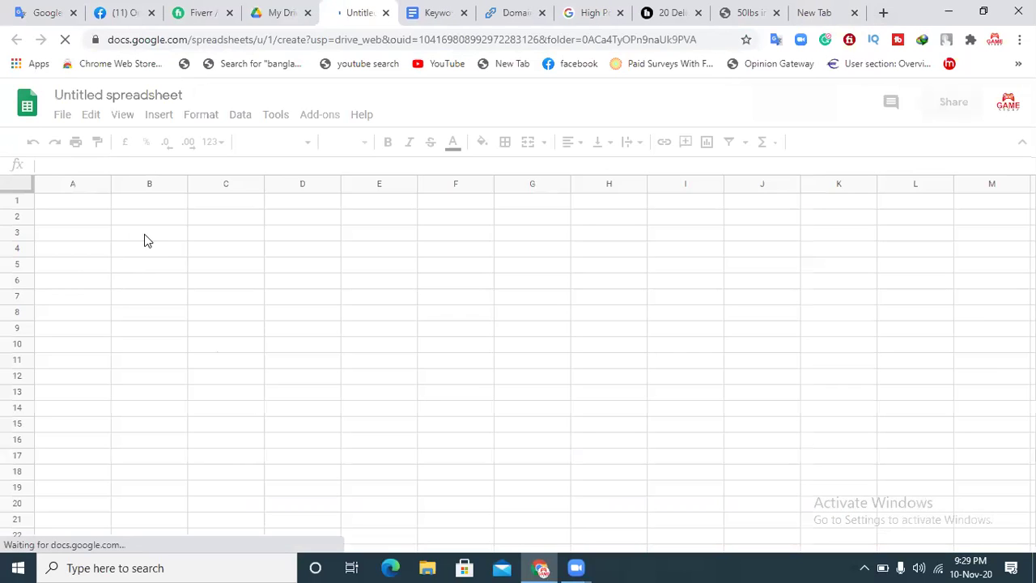
# - Enter the headings Website URL in cell A1 and DA in cell B1
pyautogui.doubleClick(77, 203)
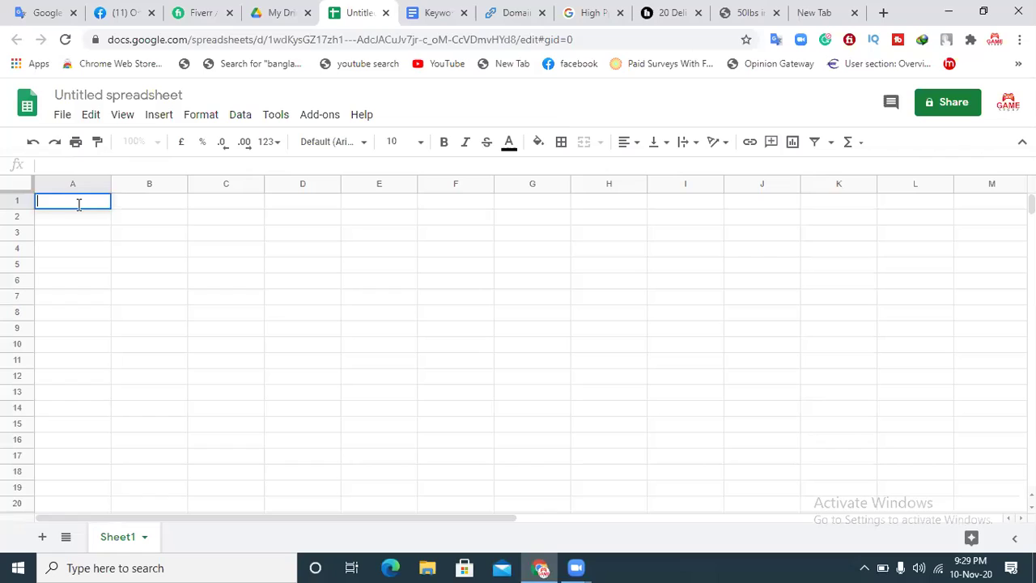
pyautogui.write('Website URL')
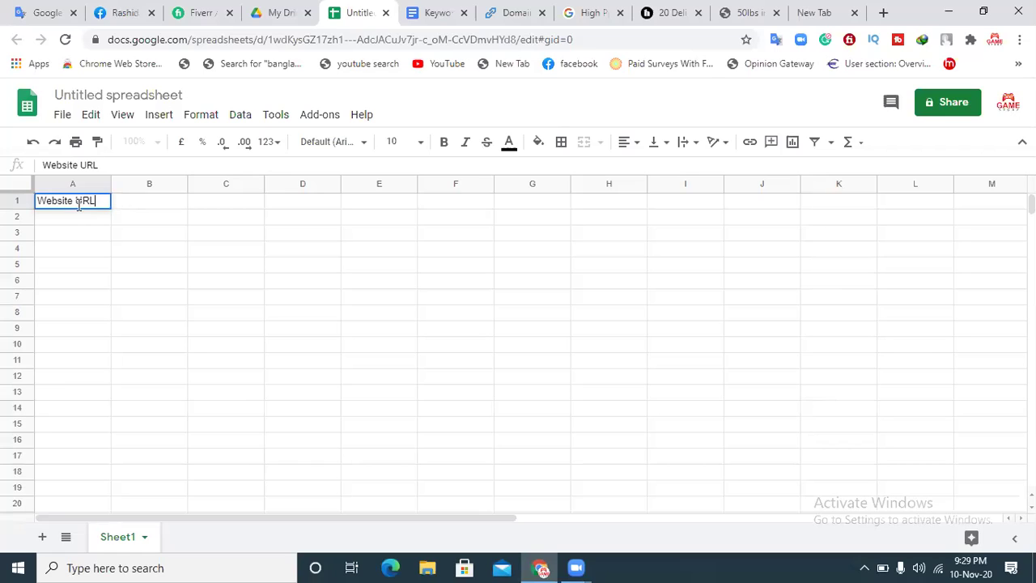
pyautogui.click(137, 207)
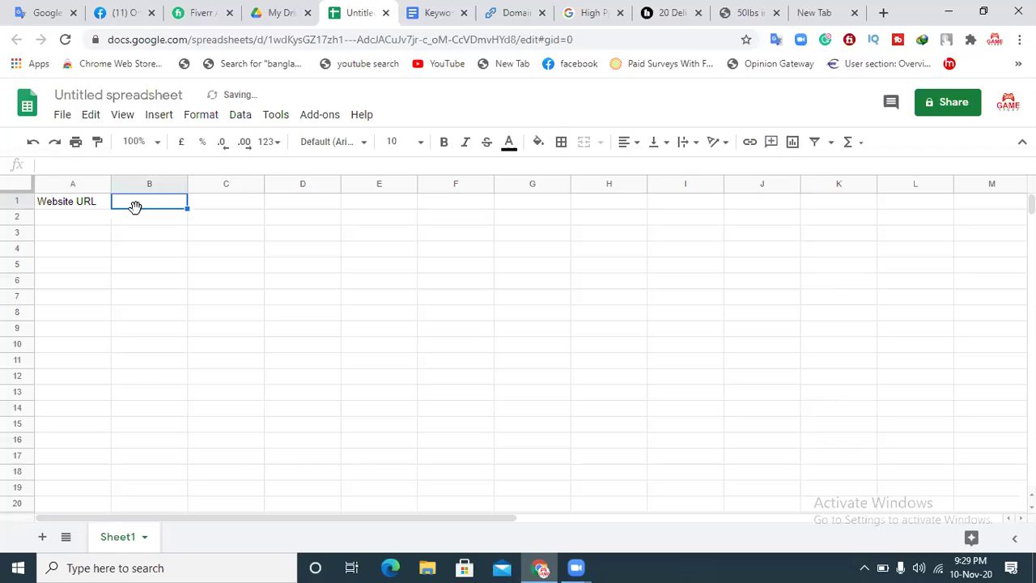
pyautogui.write('DA')
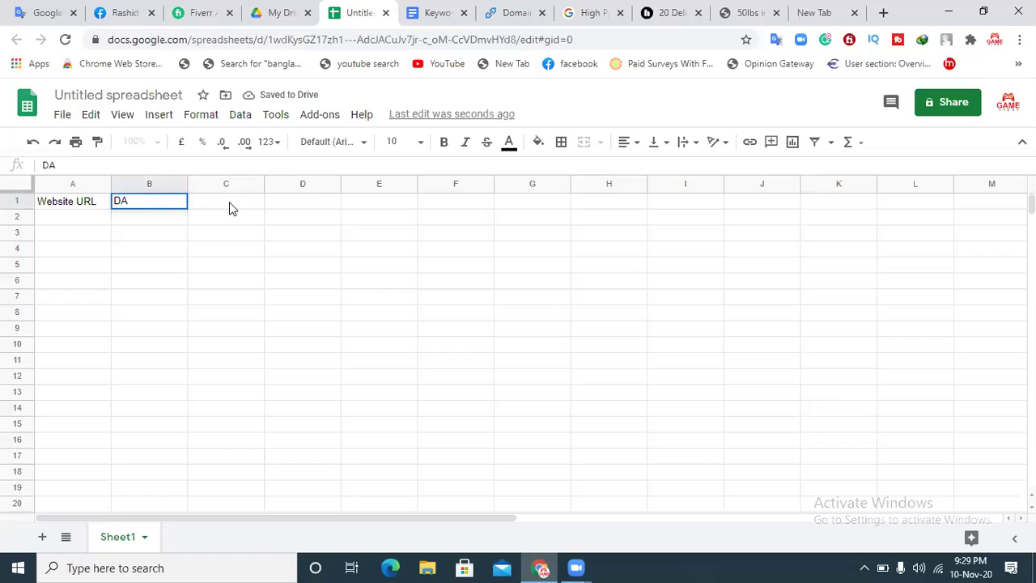
pyautogui.click(230, 208)
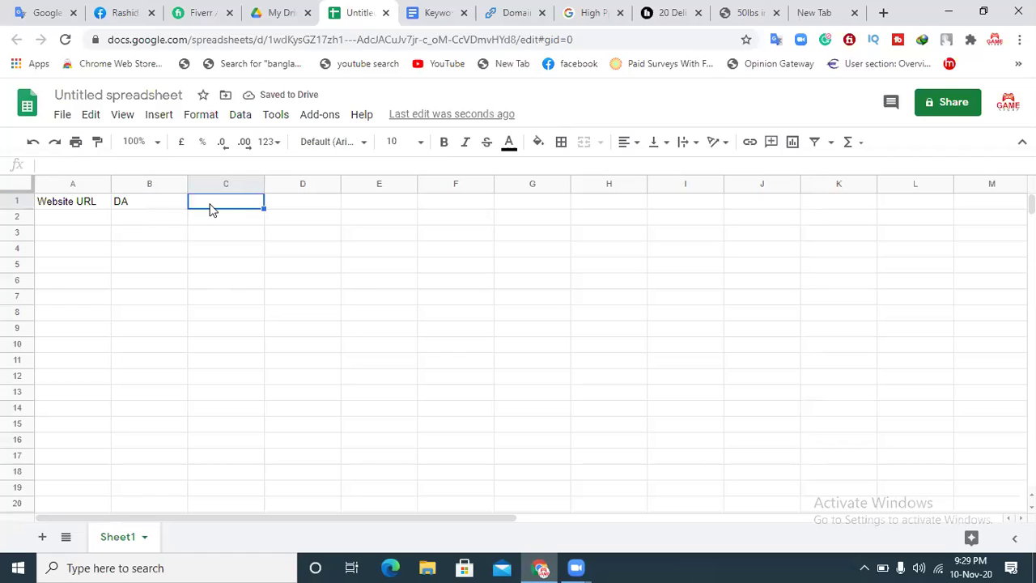
# - Clear the headings from cells A1 and B1
pyautogui.click(74, 209)
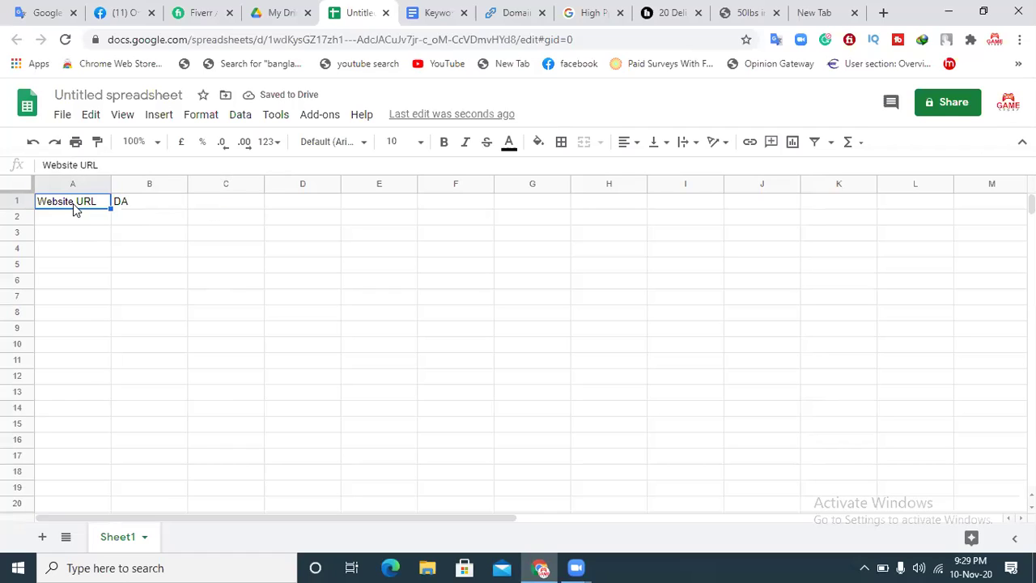
pyautogui.press('Delete')
pyautogui.click(115, 202)
pyautogui.press('Delete')
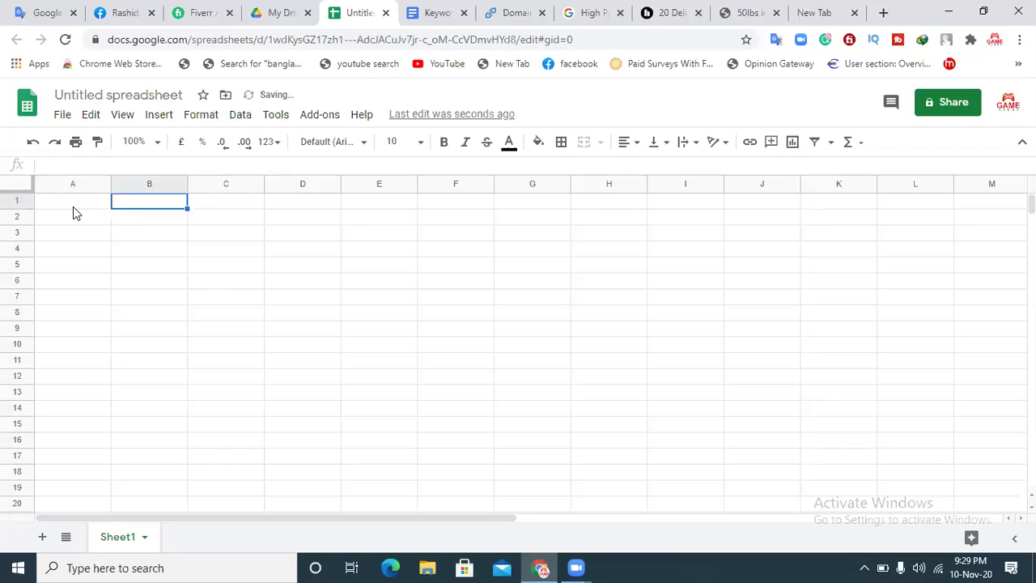
# - Enter the heading DA List in cell A1 and PA LIst in cell A12
pyautogui.click(74, 205)
pyautogui.write('Da')
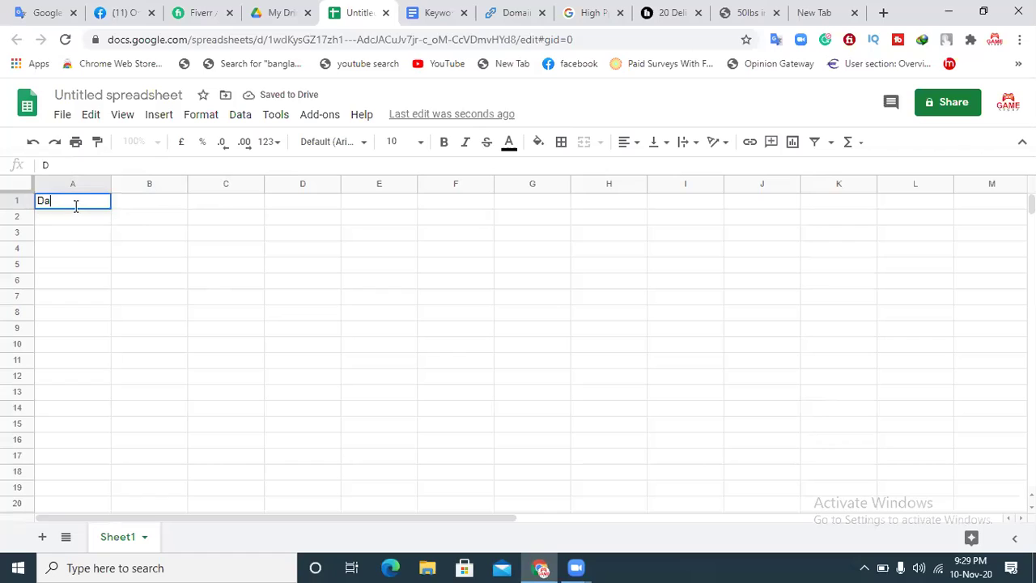
pyautogui.press('BackSpace')
pyautogui.write('A L')
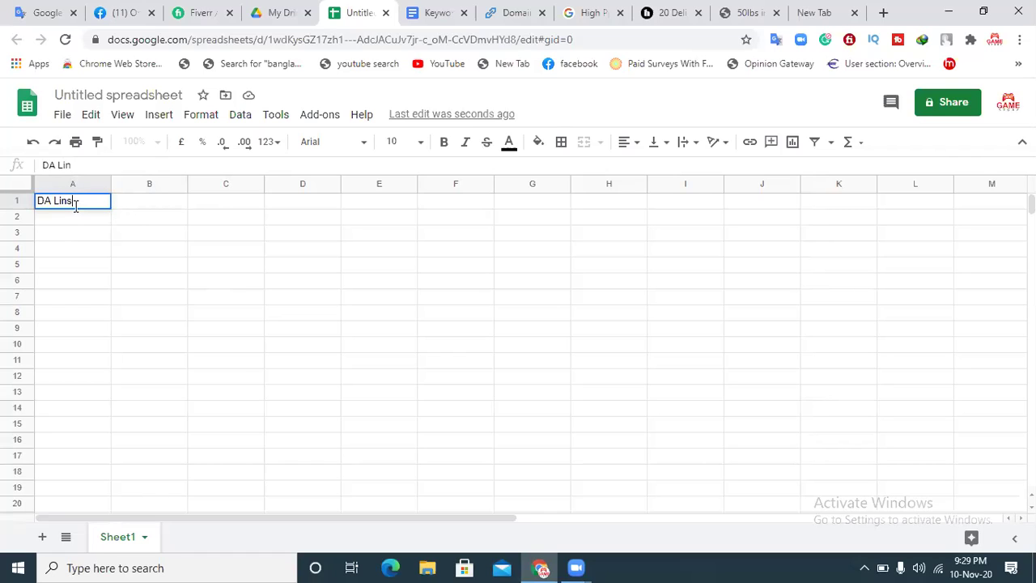
pyautogui.write('ist')
pyautogui.click(63, 377)
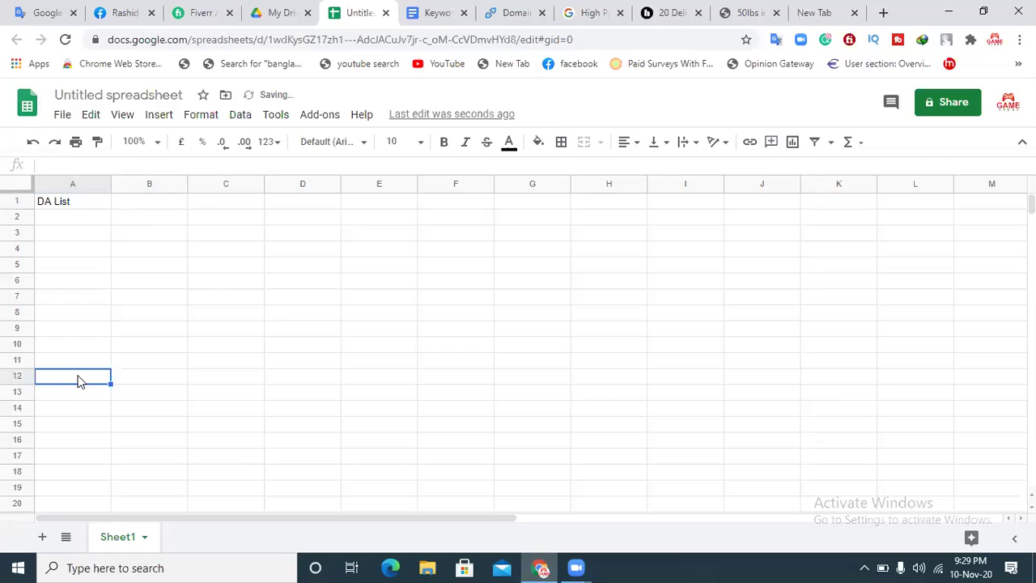
pyautogui.write('PA Lis')
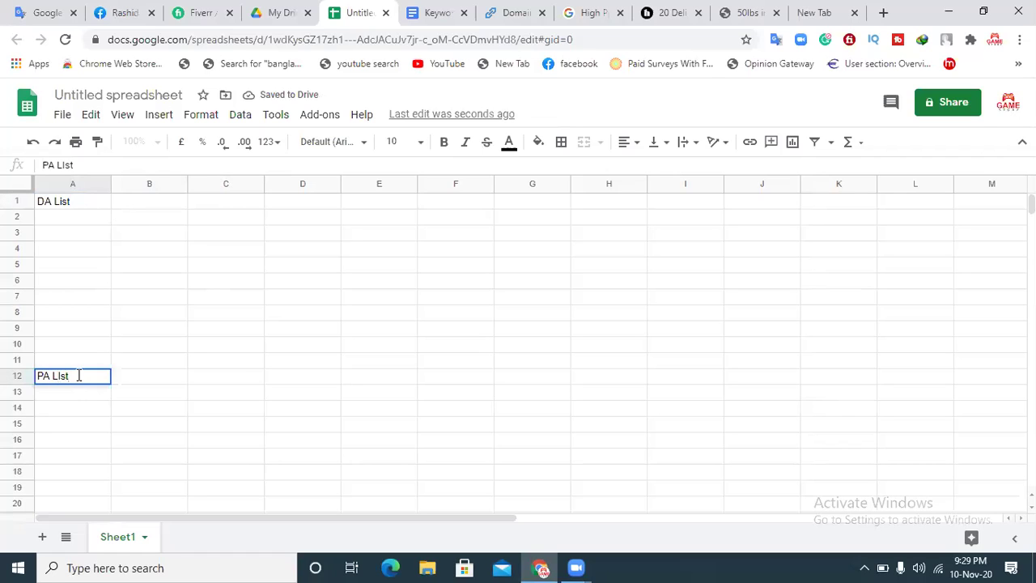
# - Format the DA List heading in cell A1 as bold with font size 18
pyautogui.click(78, 205)
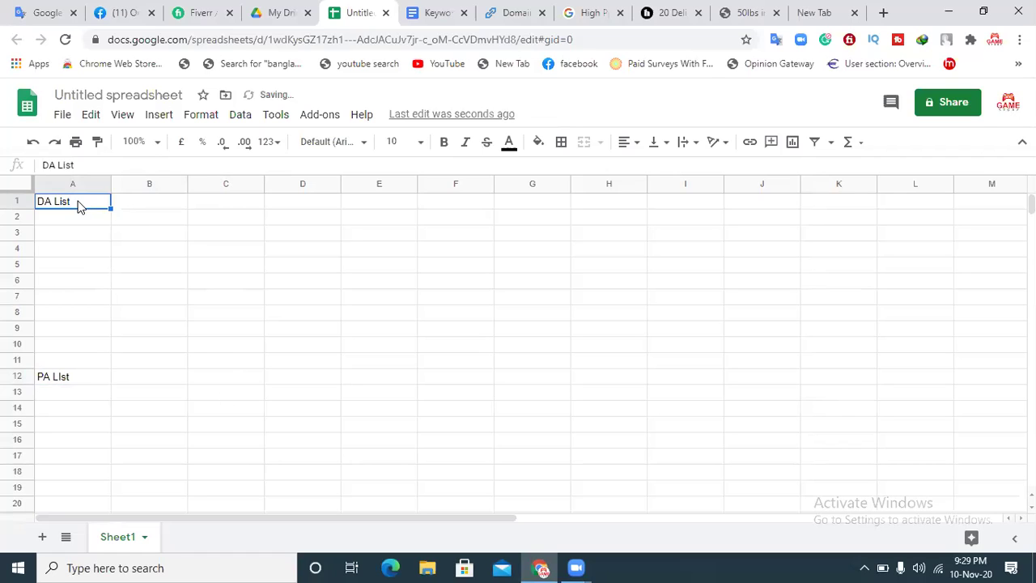
pyautogui.click(395, 142)
pyautogui.click(401, 365)
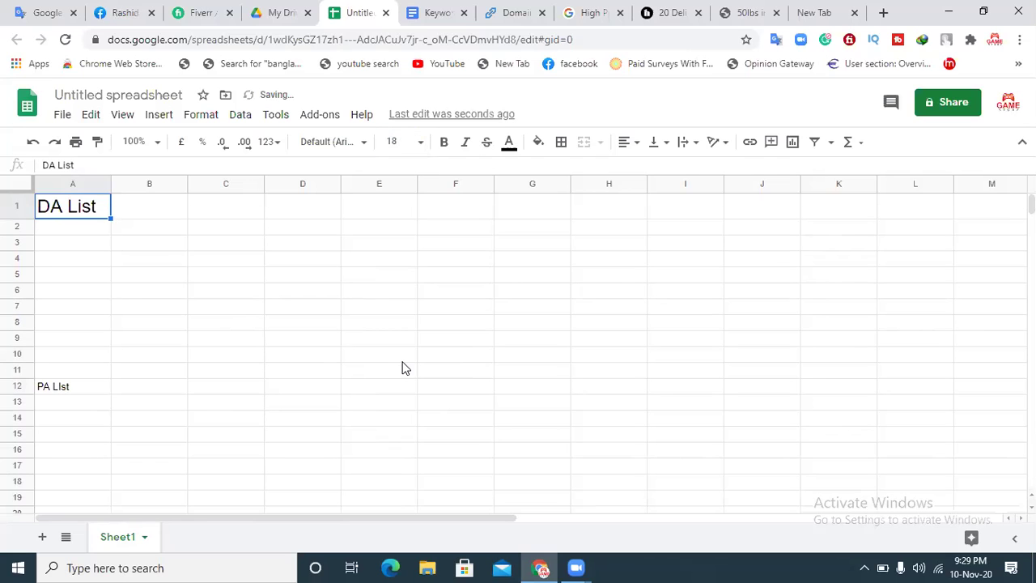
pyautogui.click(444, 142)
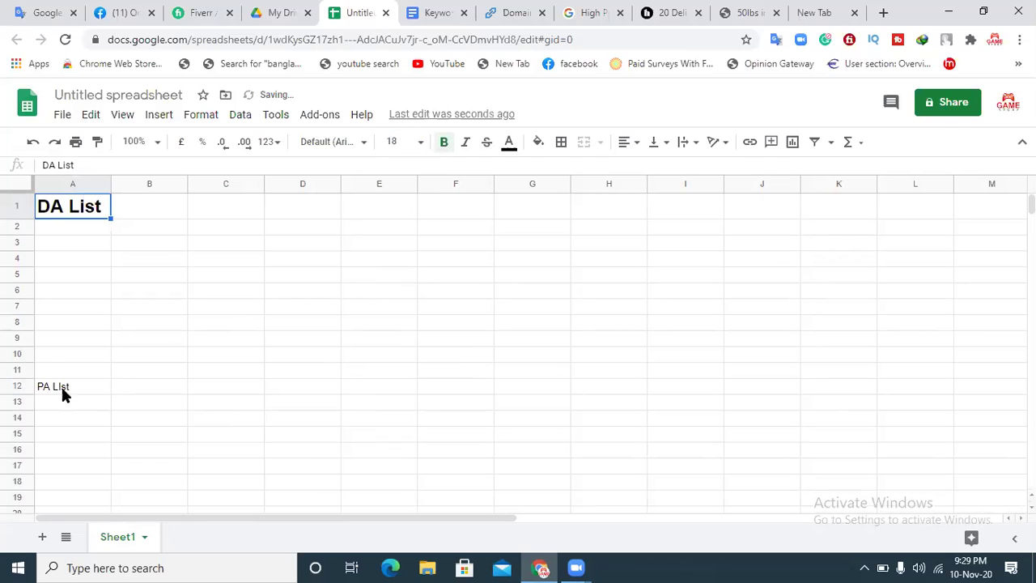
# - Format the heading in cell A12 as bold with font size 18 and correct its text to PA List
pyautogui.click(64, 390)
pyautogui.click(416, 142)
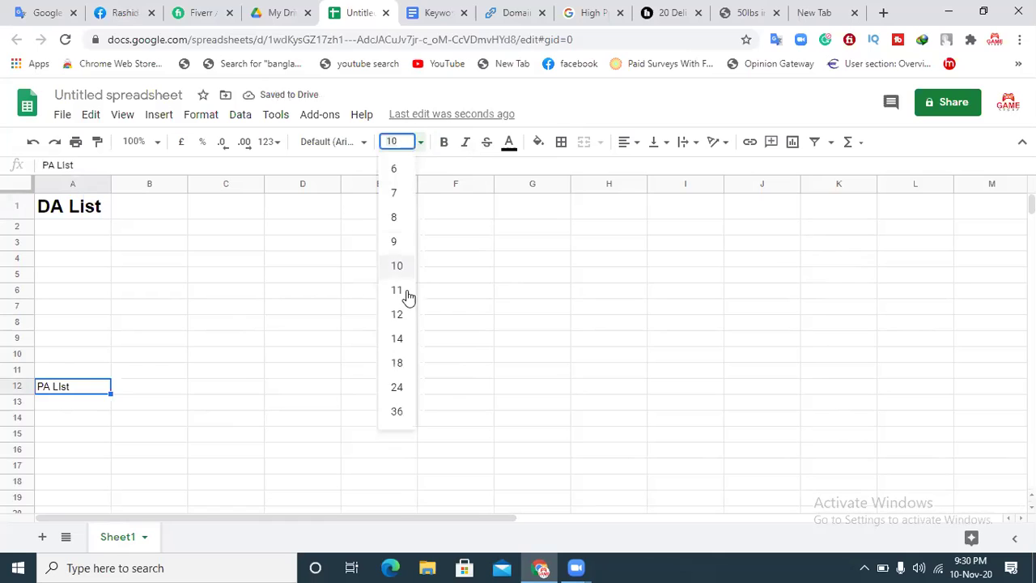
pyautogui.click(401, 364)
pyautogui.click(445, 141)
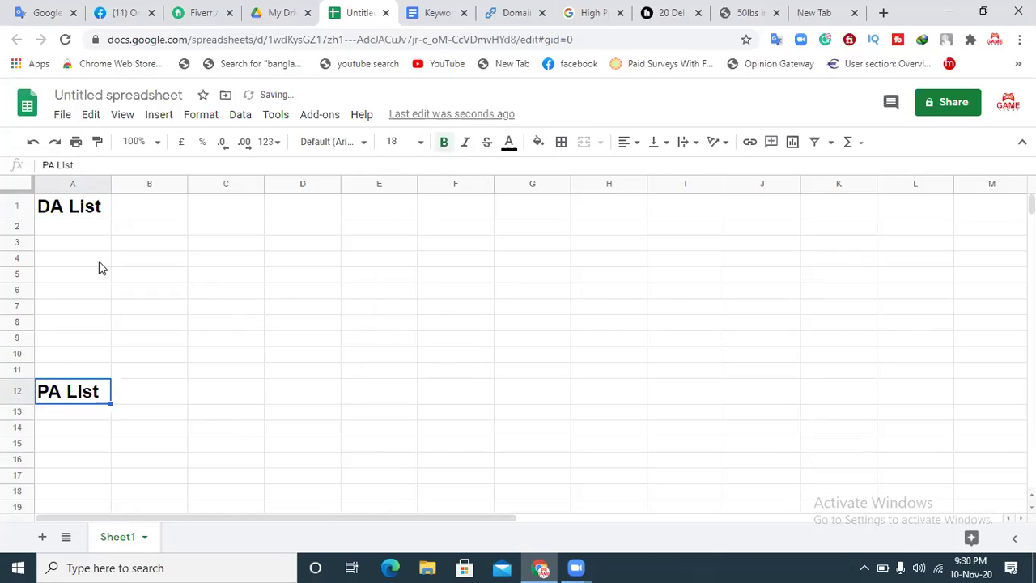
pyautogui.doubleClick(82, 388)
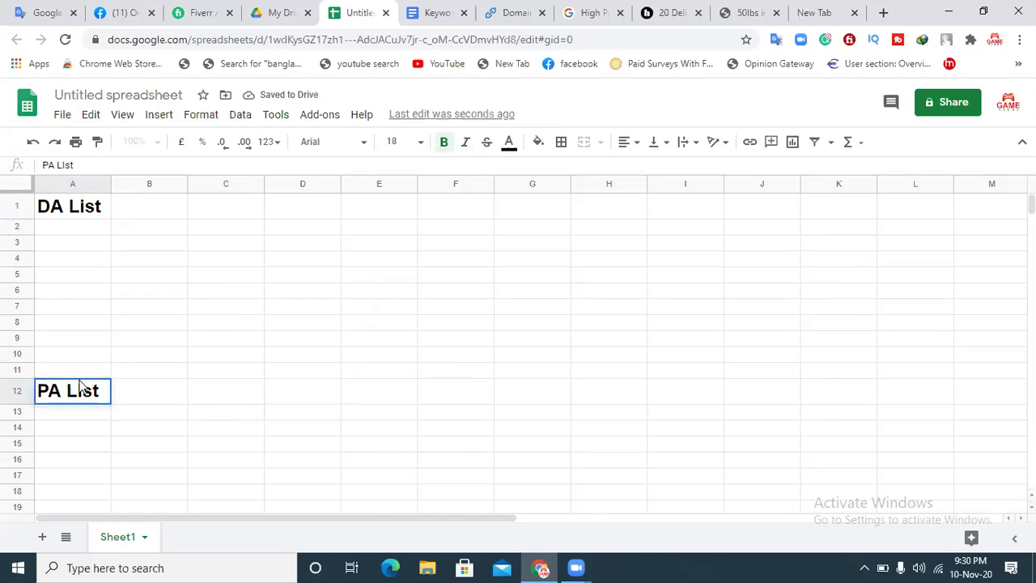
pyautogui.press('BackSpace')
pyautogui.write('i')
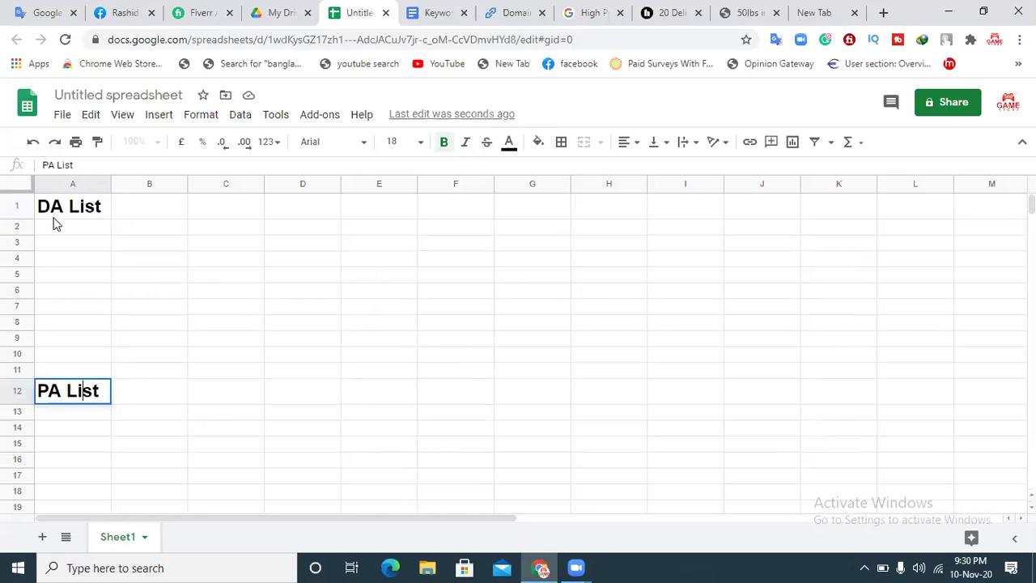
# - Enter the column headings Website Link, DA and Alexa Ranking in cells A2 to C2 under DA List
pyautogui.click(53, 229)
pyautogui.write('Website ')
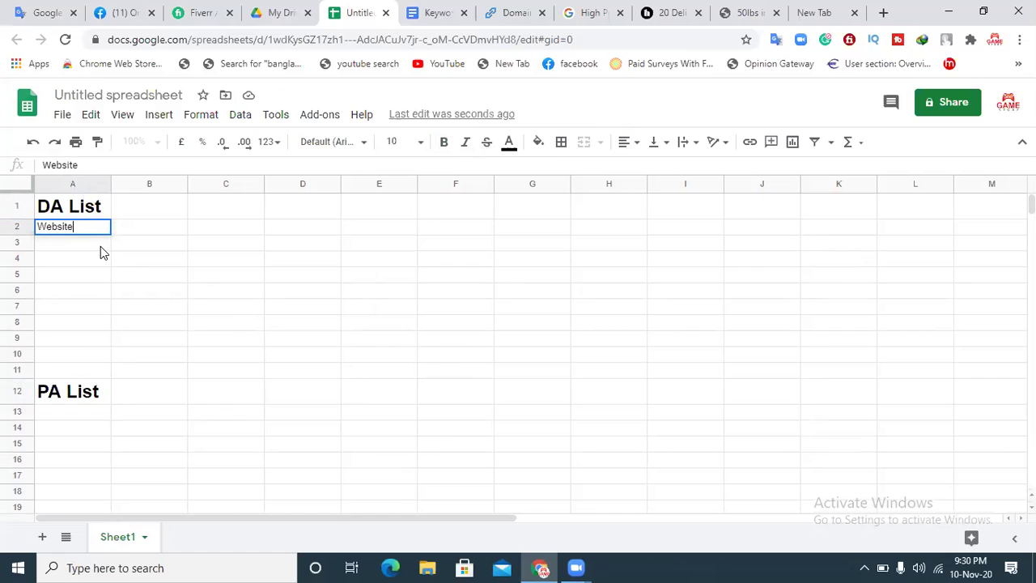
pyautogui.write('Link')
pyautogui.click(140, 232)
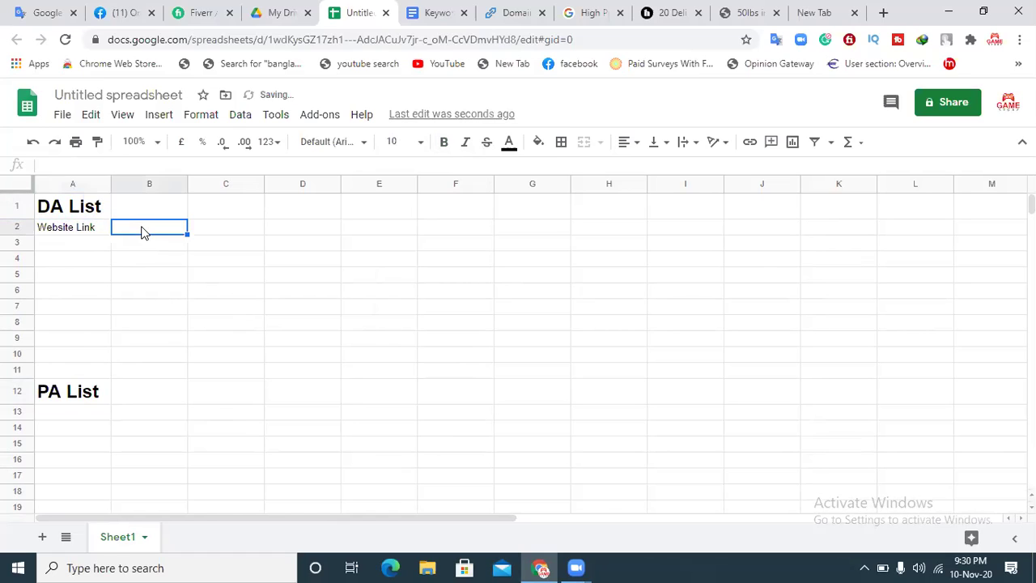
pyautogui.write('DA')
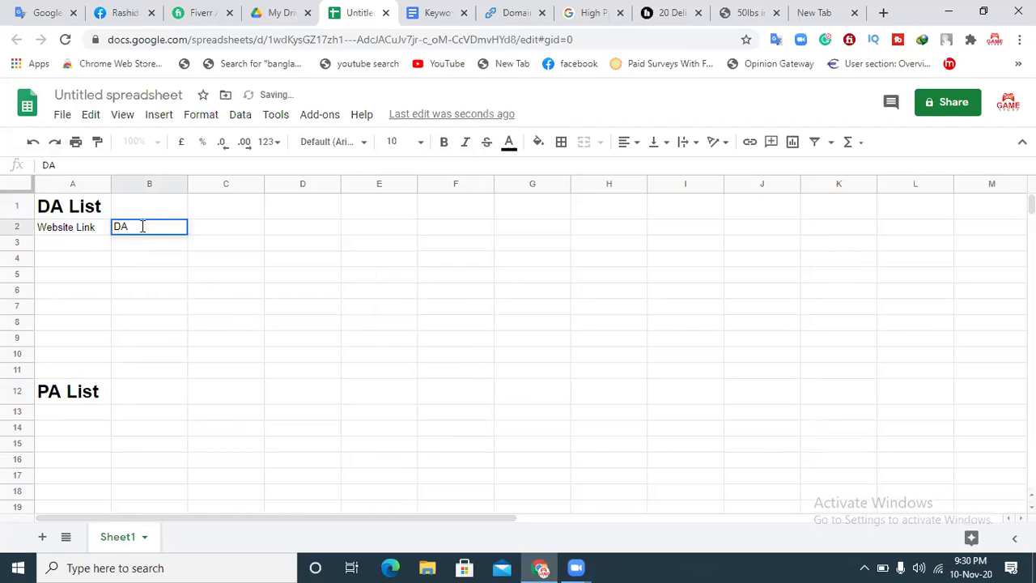
pyautogui.click(206, 230)
pyautogui.write('Alexa Ranking')
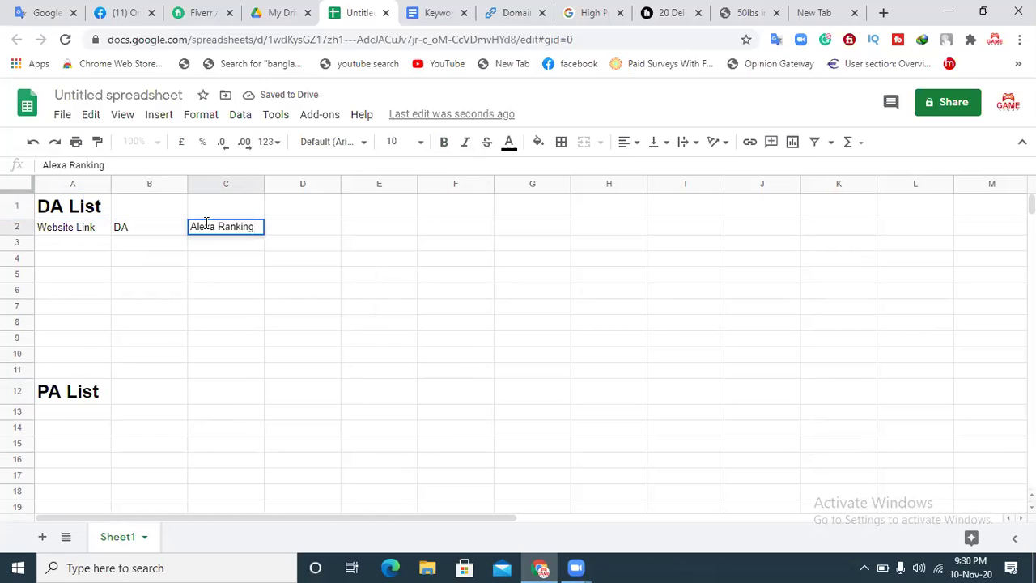
# - Enter the column headings Website Link, PA and Alexa Ranking in cells A13 to C13, and widen column A
pyautogui.click(76, 413)
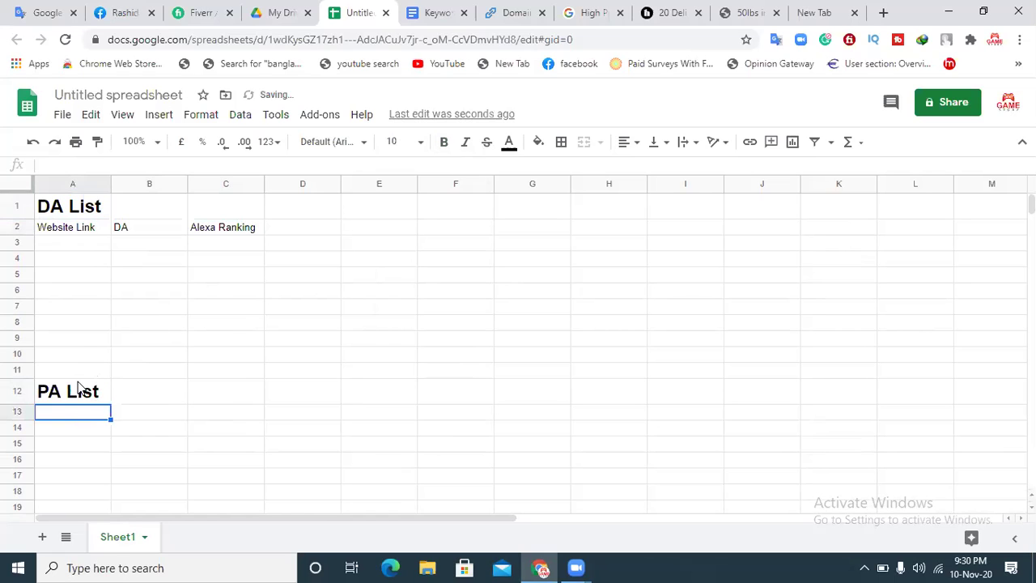
pyautogui.write('Website ')
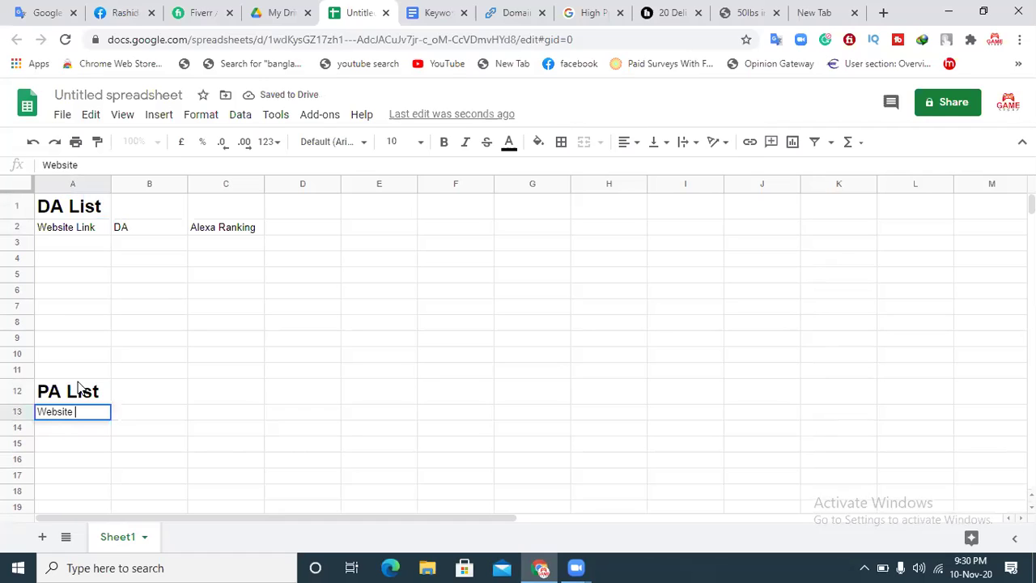
pyautogui.write('Link')
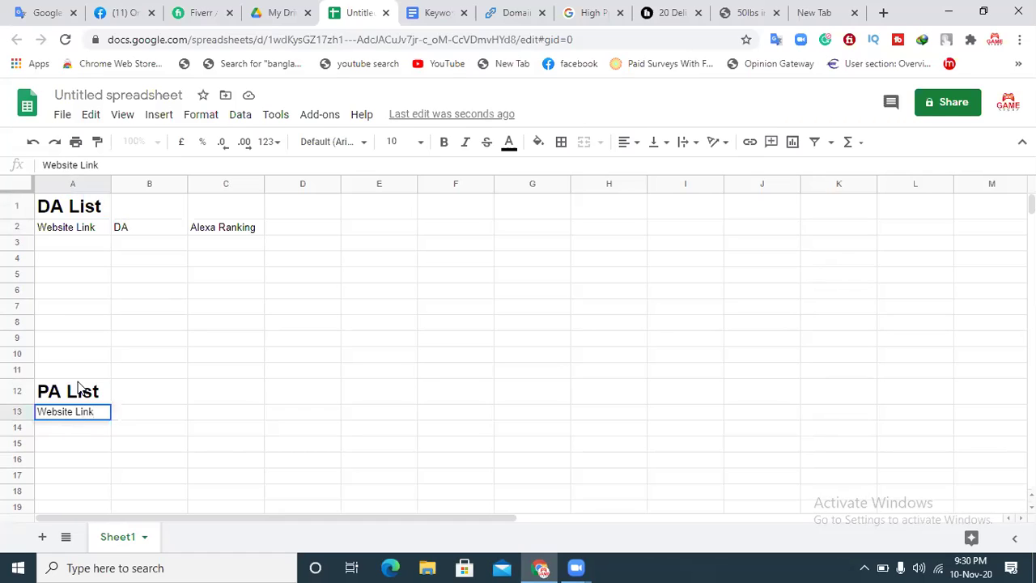
pyautogui.click(125, 415)
pyautogui.write('PA')
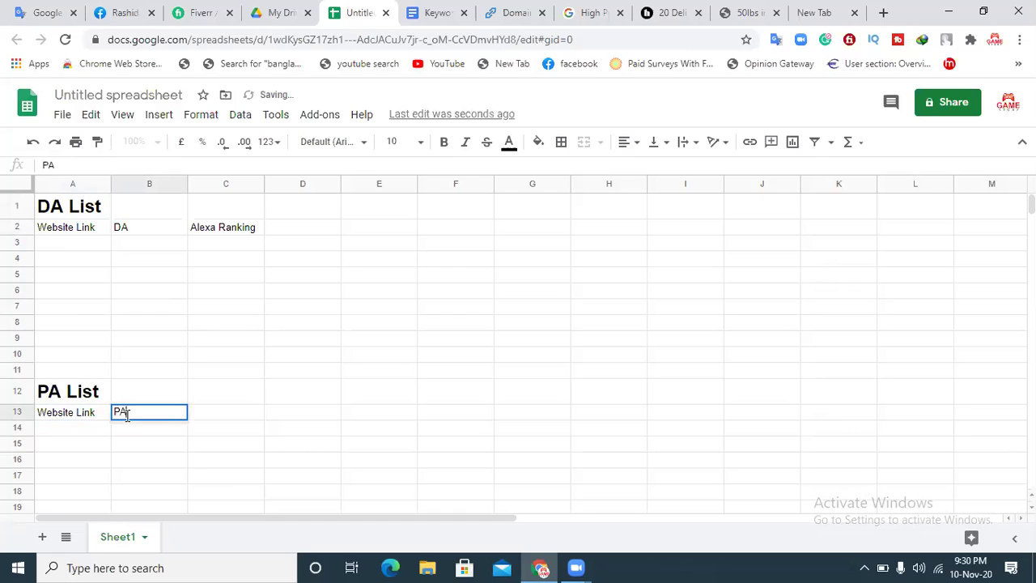
pyautogui.click(212, 415)
pyautogui.write('Alexa Ranking')
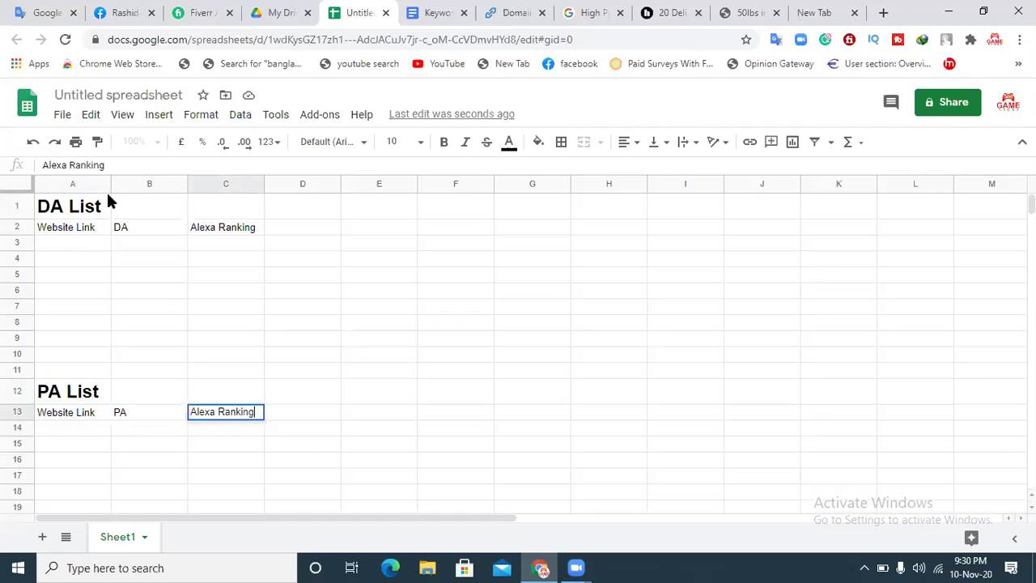
pyautogui.moveTo(112, 185); pyautogui.dragTo(241, 206)
pyautogui.click(250, 479)
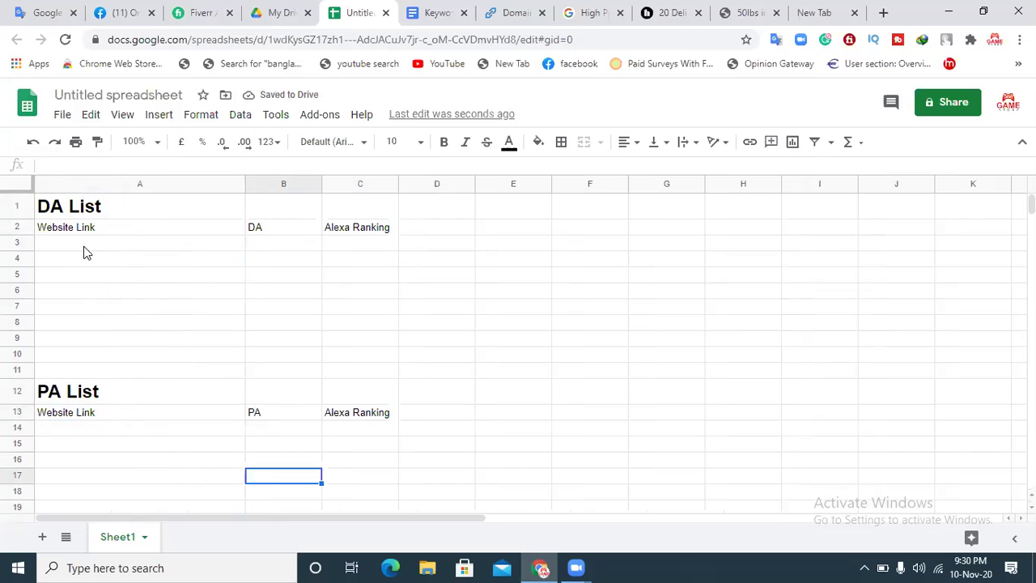
# - Try to reach the domain at the start of the Skinny Pill article's long web address
pyautogui.click(753, 8)
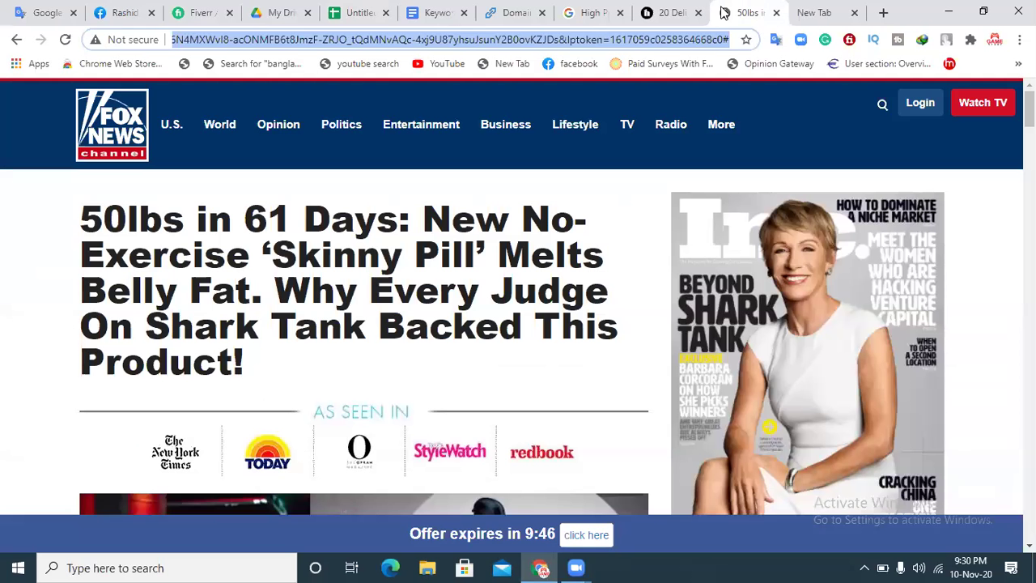
pyautogui.click(589, 13)
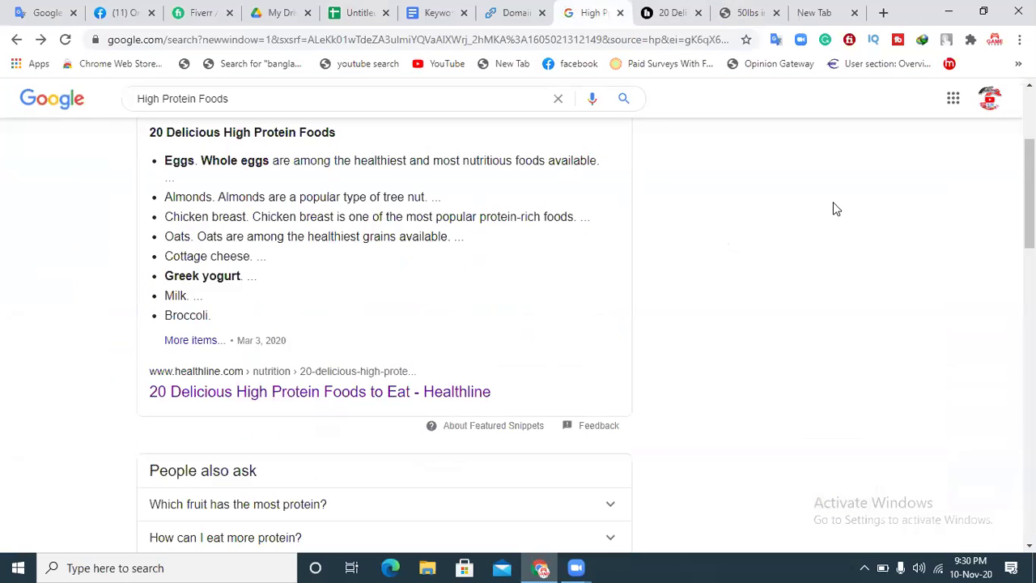
pyautogui.scroll(3, 252, 107)
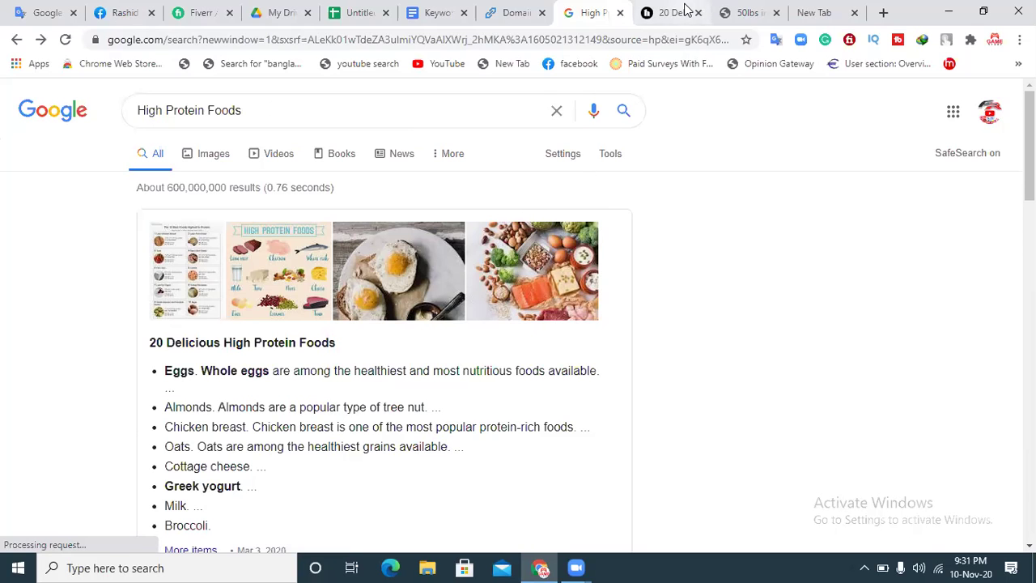
pyautogui.click(685, 13)
pyautogui.click(749, 13)
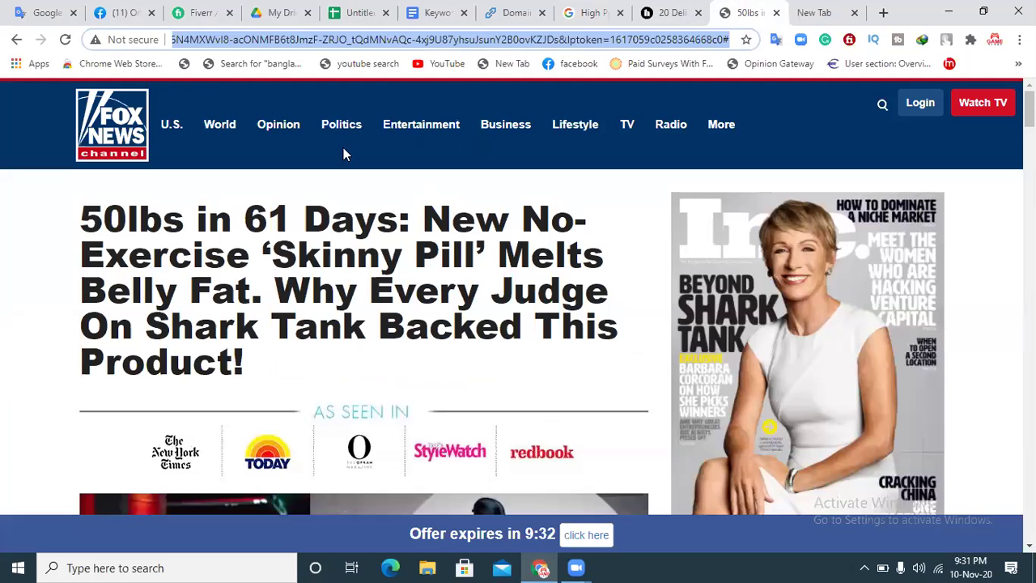
pyautogui.click(240, 40)
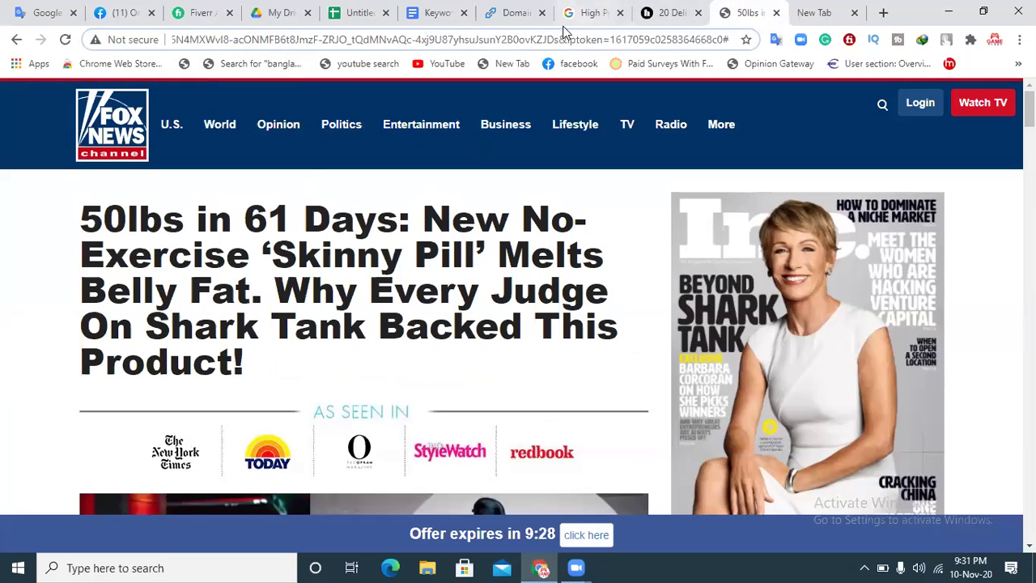
pyautogui.press('Left')
pyautogui.press('Left')
pyautogui.press('Left')
pyautogui.press('Left')
pyautogui.press('Left')
pyautogui.press('Left')
pyautogui.press('Left')
pyautogui.press('Left')
pyautogui.press('Left')
pyautogui.press('Left')
pyautogui.press('Left')
pyautogui.press('Left')
pyautogui.press('Left')
pyautogui.press('Left')
pyautogui.press('Left')
pyautogui.press('Left')
pyautogui.press('Left')
pyautogui.press('Left')
pyautogui.press('Left')
pyautogui.press('Left')
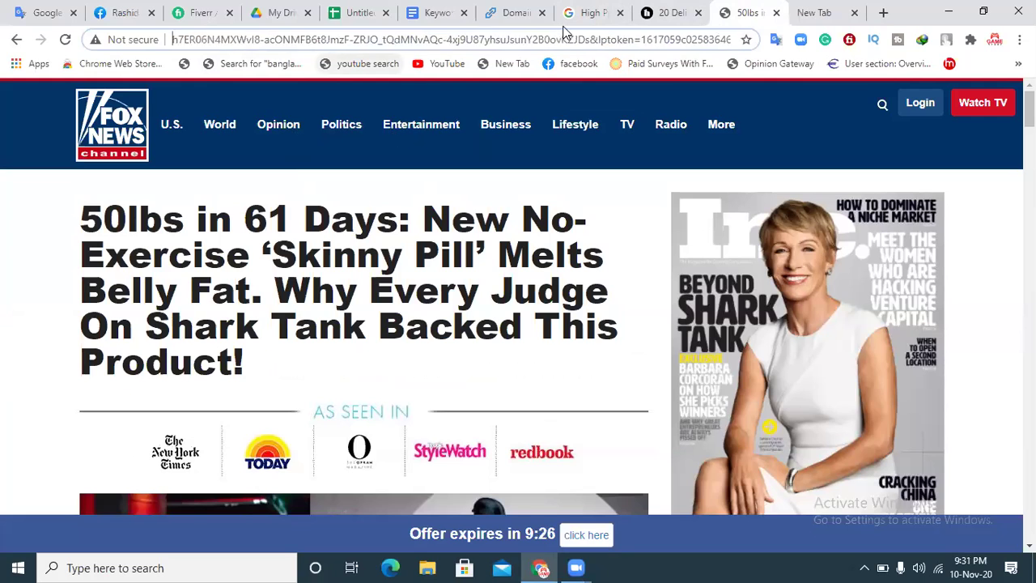
pyautogui.press('Left')
pyautogui.press('Left')
pyautogui.press('Left')
pyautogui.press('Left')
pyautogui.press('Left')
pyautogui.press('Left')
pyautogui.press('Left')
pyautogui.press('Left')
pyautogui.press('Left')
pyautogui.press('Left')
pyautogui.press('Left')
pyautogui.press('Left')
pyautogui.press('Left')
pyautogui.press('Left')
pyautogui.press('Left')
pyautogui.press('Left')
pyautogui.press('Left')
pyautogui.press('Left')
pyautogui.press('Left')
pyautogui.press('Left')
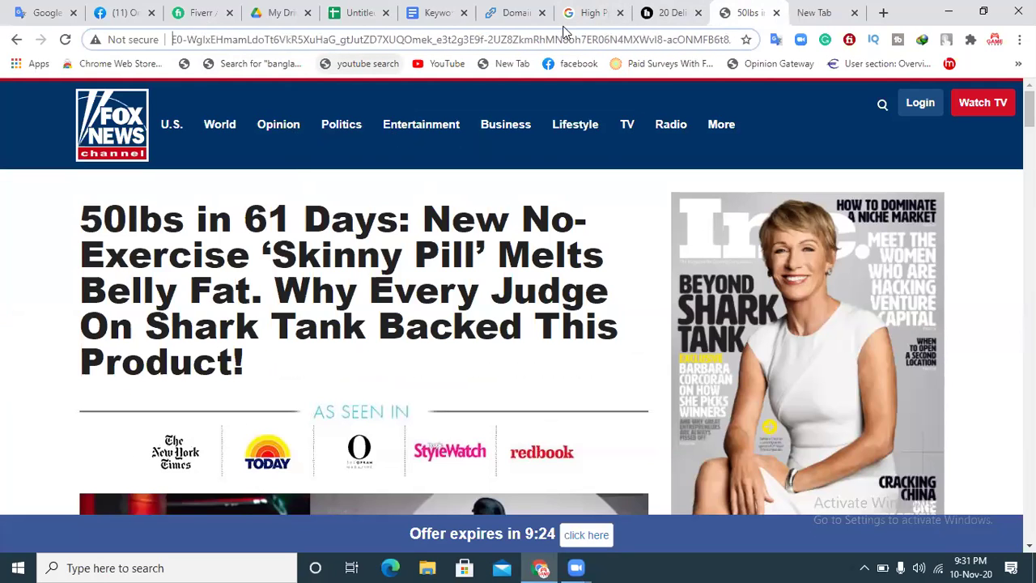
pyautogui.press('Left')
pyautogui.press('Left')
pyautogui.press('Left')
pyautogui.press('Left')
pyautogui.press('Left')
pyautogui.press('Left')
pyautogui.press('Left')
pyautogui.press('Left')
pyautogui.press('Left')
pyautogui.press('Left')
pyautogui.press('Left')
pyautogui.press('Left')
pyautogui.press('Left')
pyautogui.press('Left')
pyautogui.press('Left')
pyautogui.press('Left')
pyautogui.press('Left')
pyautogui.press('Left')
pyautogui.press('Left')
pyautogui.press('Left')
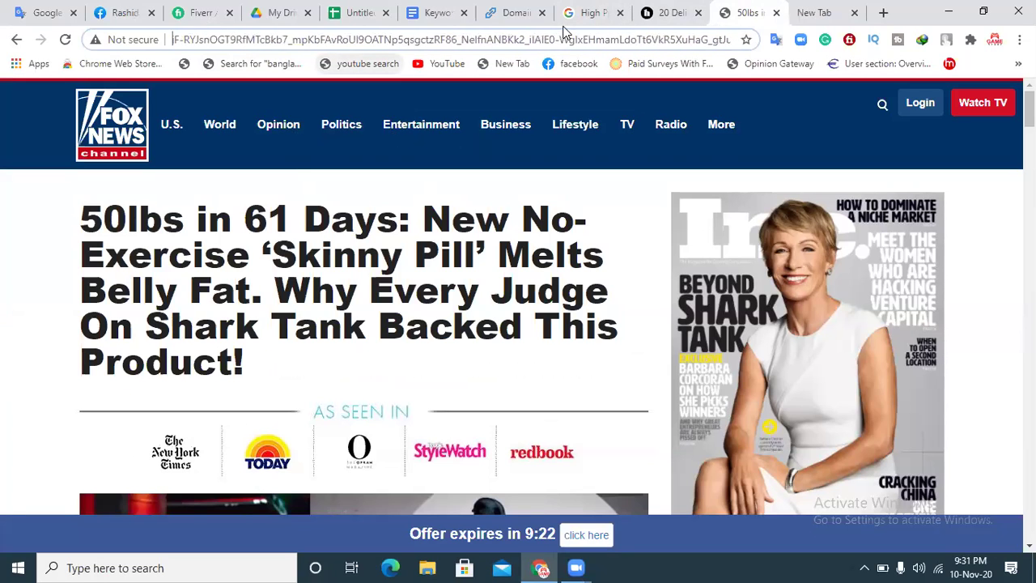
pyautogui.press('Left')
pyautogui.press('Left')
pyautogui.press('Left')
pyautogui.press('Left')
pyautogui.press('Left')
pyautogui.press('Left')
pyautogui.press('Left')
pyautogui.press('Left')
pyautogui.press('Left')
pyautogui.press('Left')
pyautogui.press('Left')
pyautogui.press('Left')
pyautogui.press('Left')
pyautogui.press('Left')
pyautogui.press('Left')
pyautogui.press('Left')
pyautogui.press('Left')
pyautogui.press('Left')
pyautogui.press('Left')
pyautogui.press('Left')
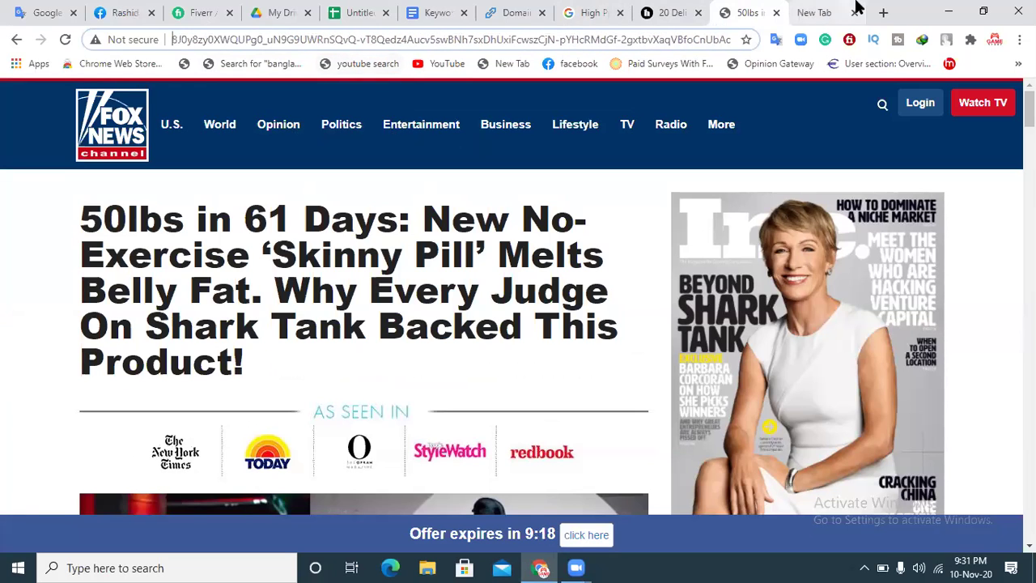
pyautogui.click(776, 12)
pyautogui.click(659, 12)
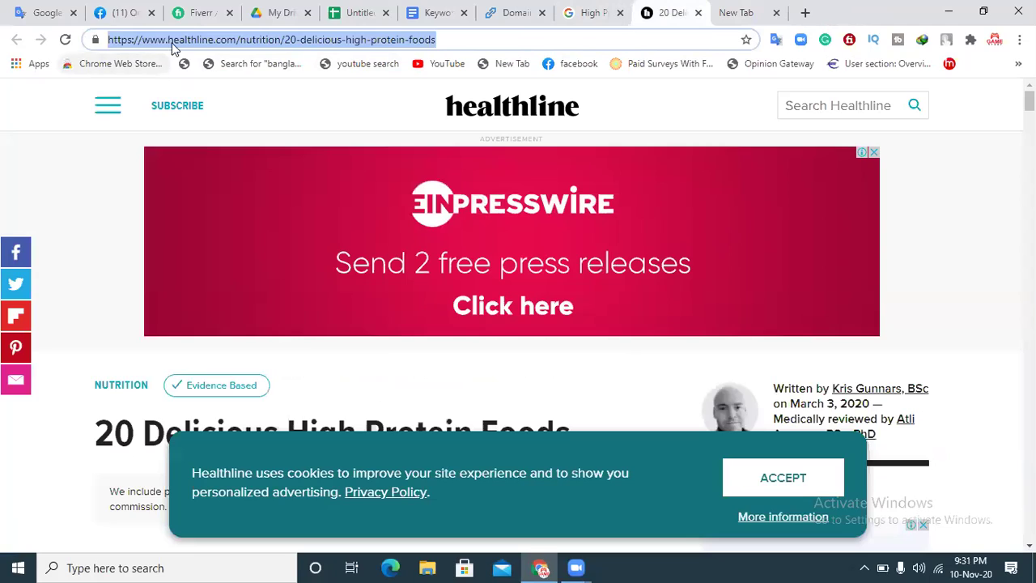
pyautogui.click(233, 39)
pyautogui.moveTo(235, 39); pyautogui.dragTo(111, 46)
pyautogui.hotkey('ctrl', 'c')
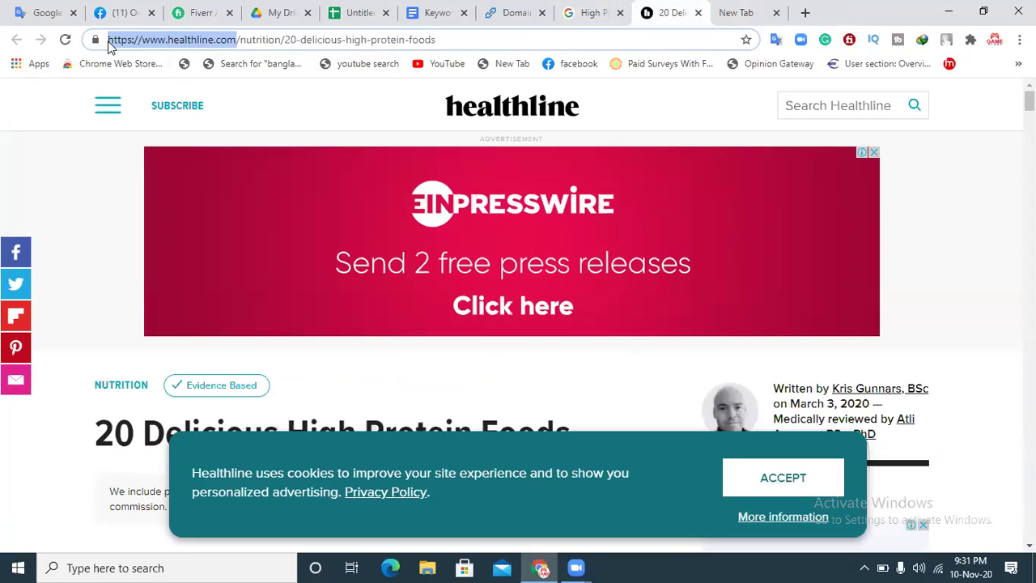
pyautogui.click(510, 12)
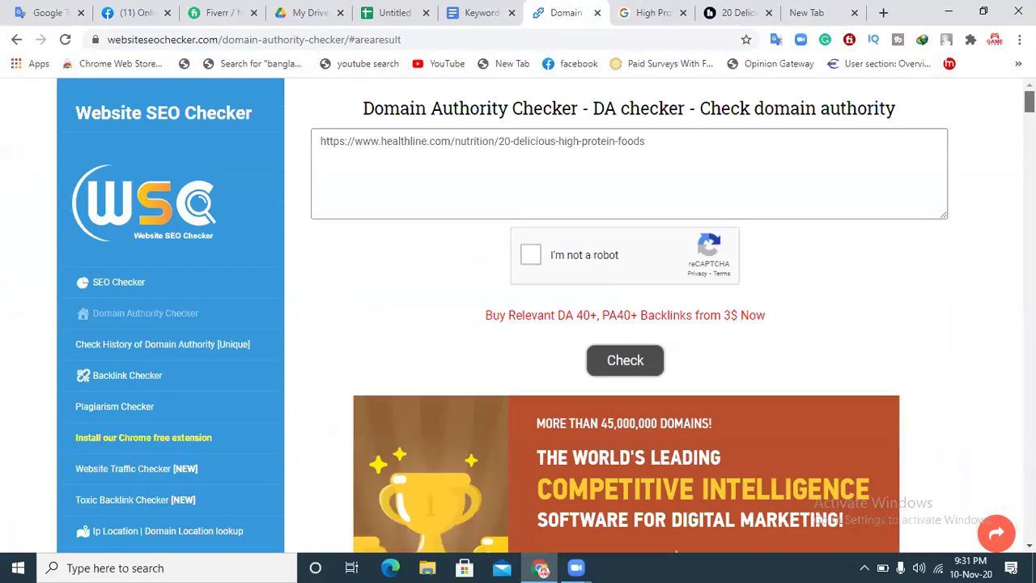
pyautogui.scroll(5, 595, 152)
pyautogui.moveTo(677, 146); pyautogui.dragTo(121, 125)
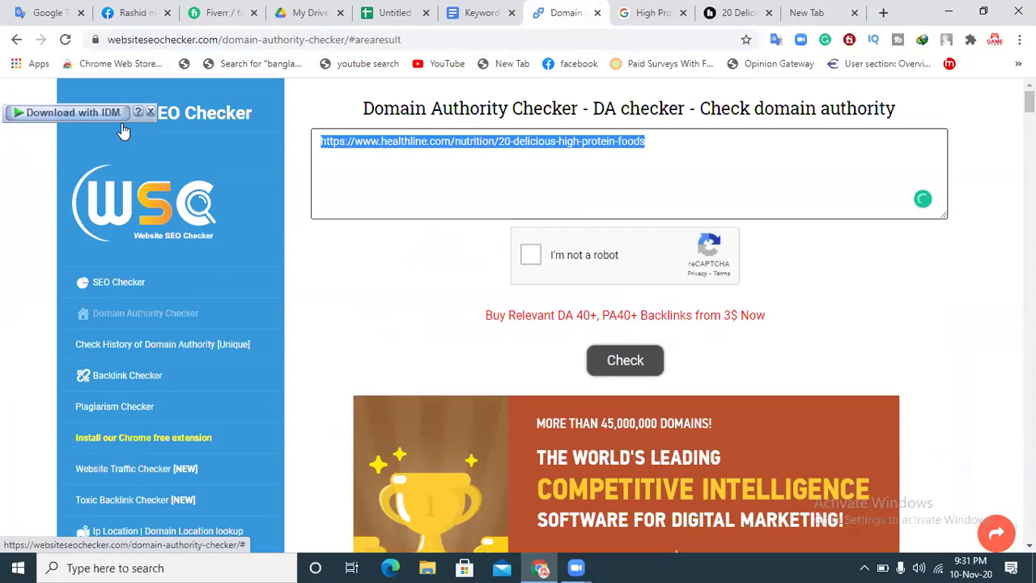
pyautogui.hotkey('ctrl', 'v')
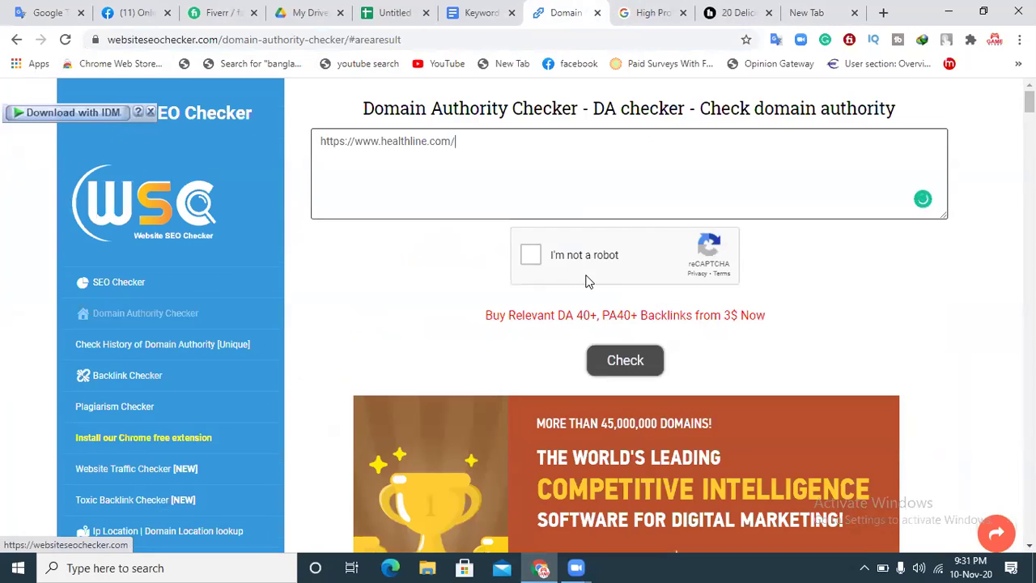
pyautogui.click(530, 257)
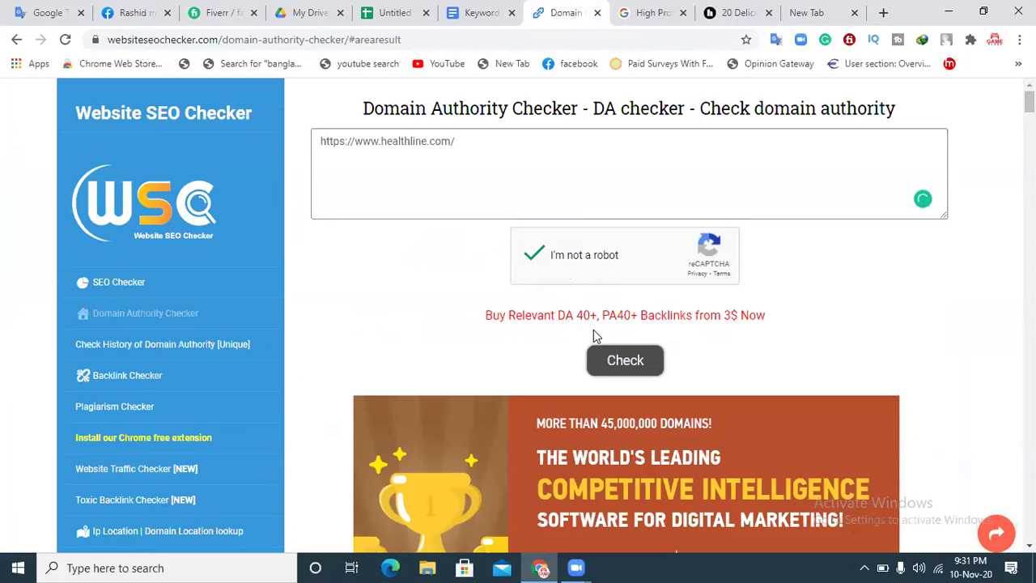
pyautogui.click(624, 360)
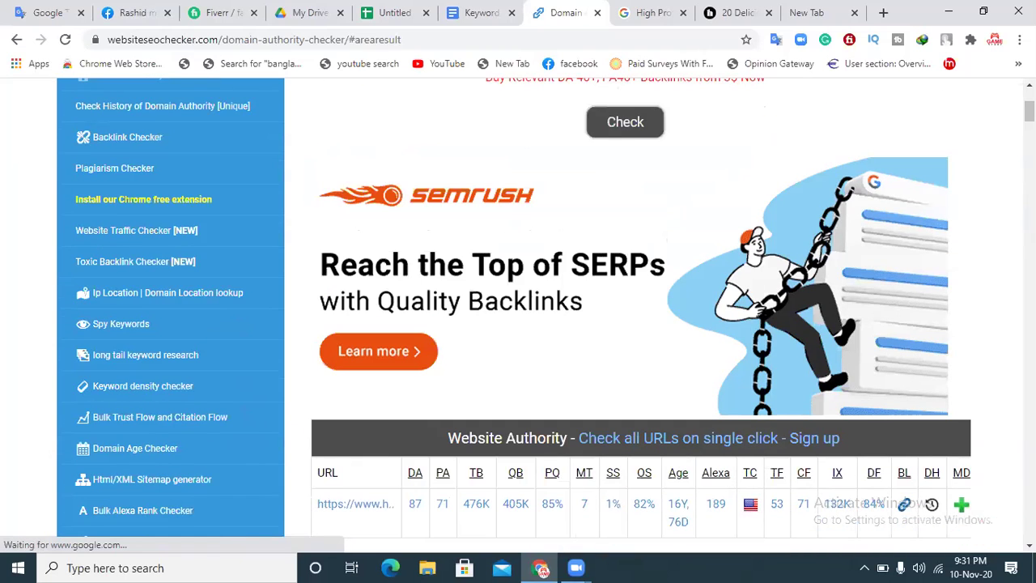
pyautogui.scroll(-3, 555, 329)
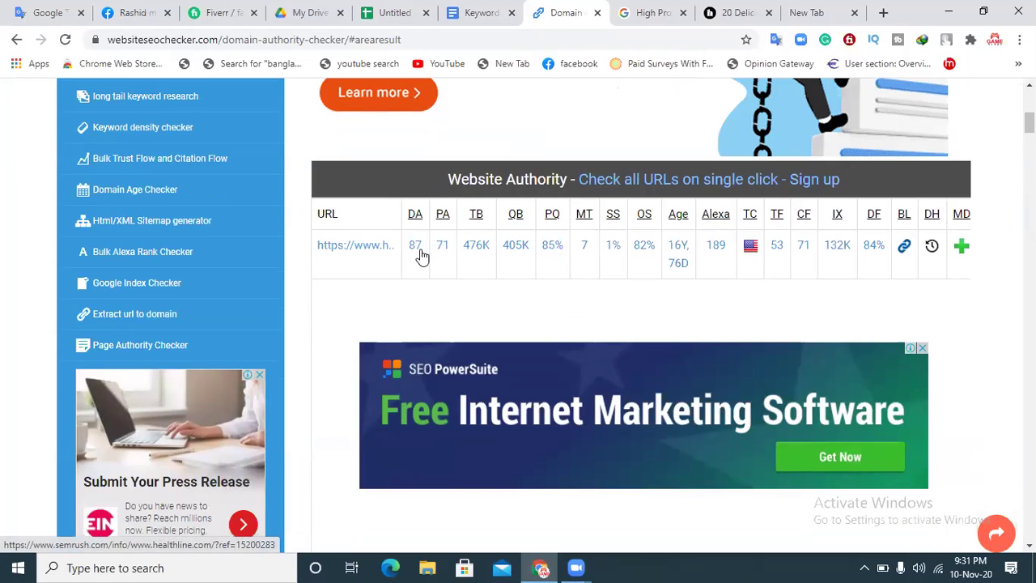
pyautogui.click(366, 8)
pyautogui.click(56, 247)
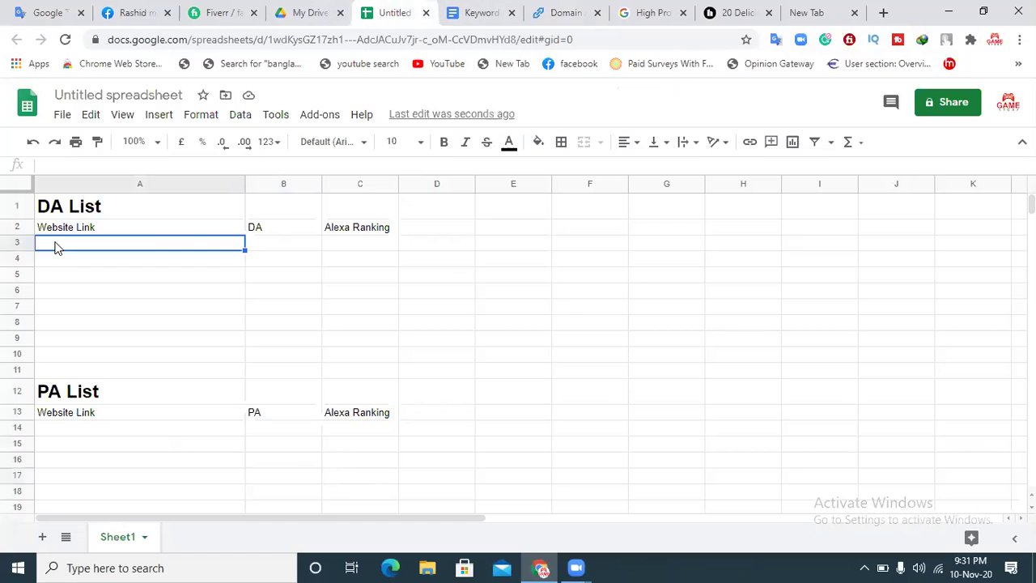
pyautogui.click(92, 275)
pyautogui.moveTo(92, 243)
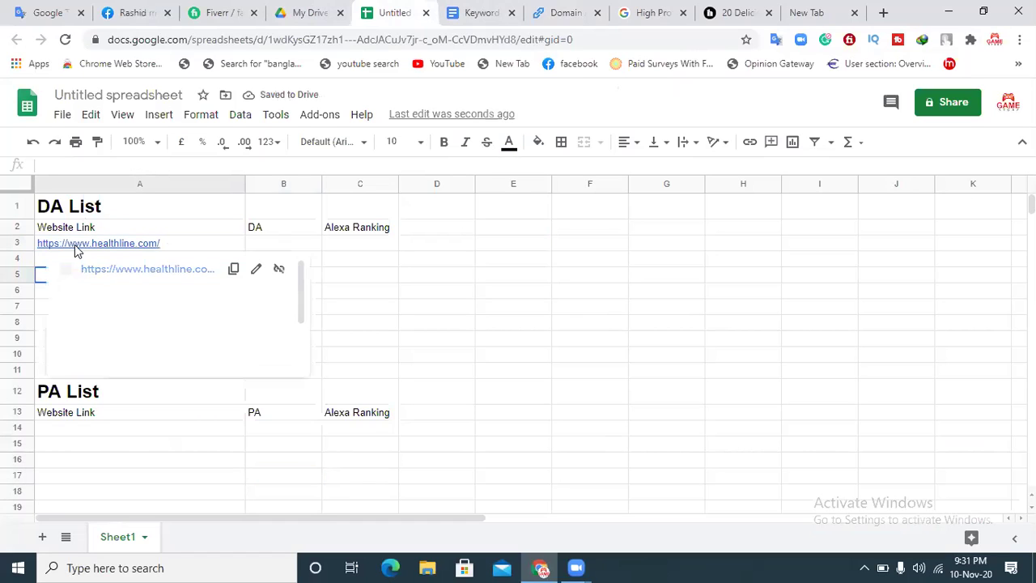
# - Reword the DA List heading in cell A1 to "Domain Authority List"
pyautogui.click(66, 208)
pyautogui.doubleClick(66, 207)
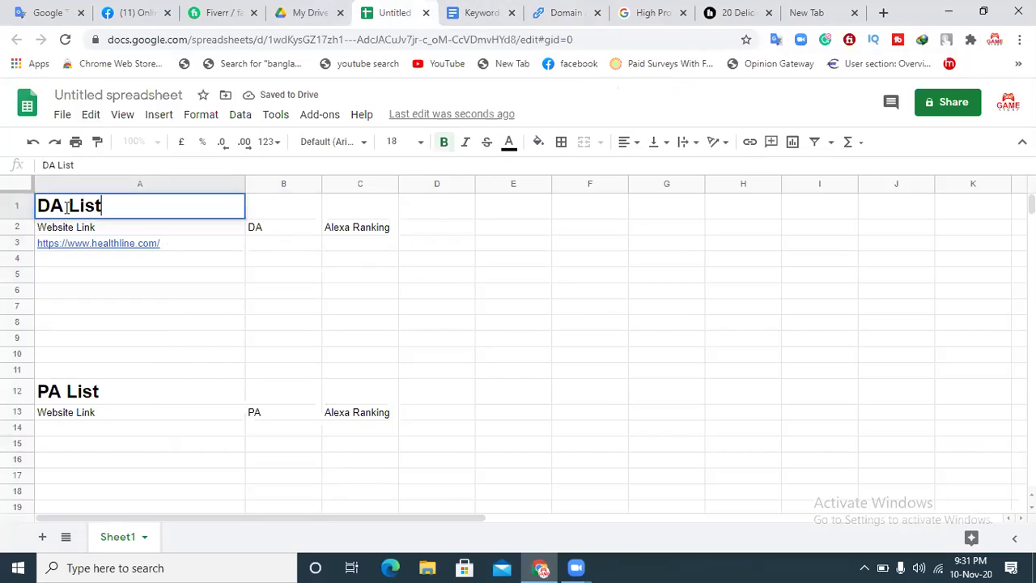
pyautogui.moveTo(62, 206); pyautogui.dragTo(26, 210)
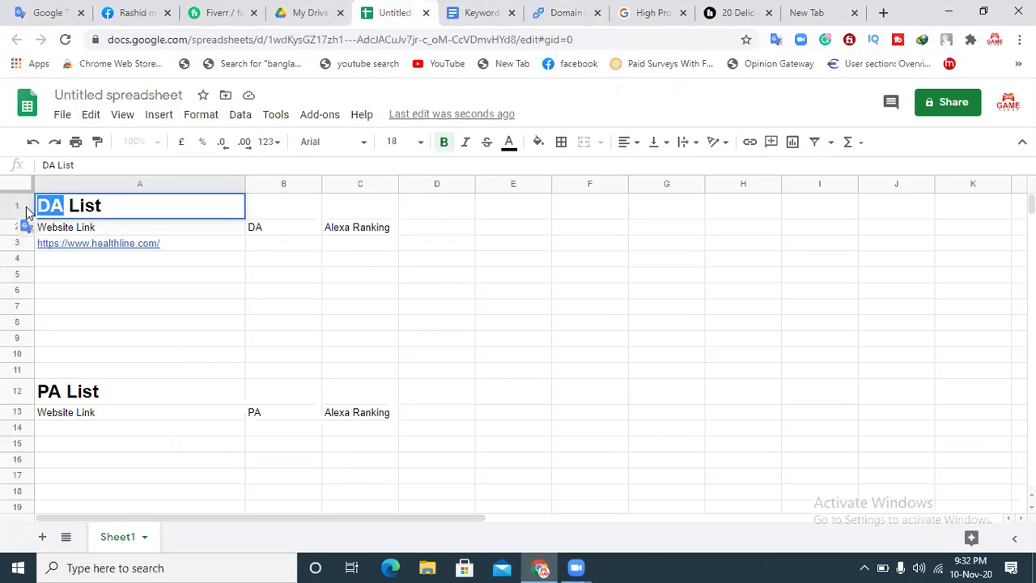
pyautogui.write('Domain ')
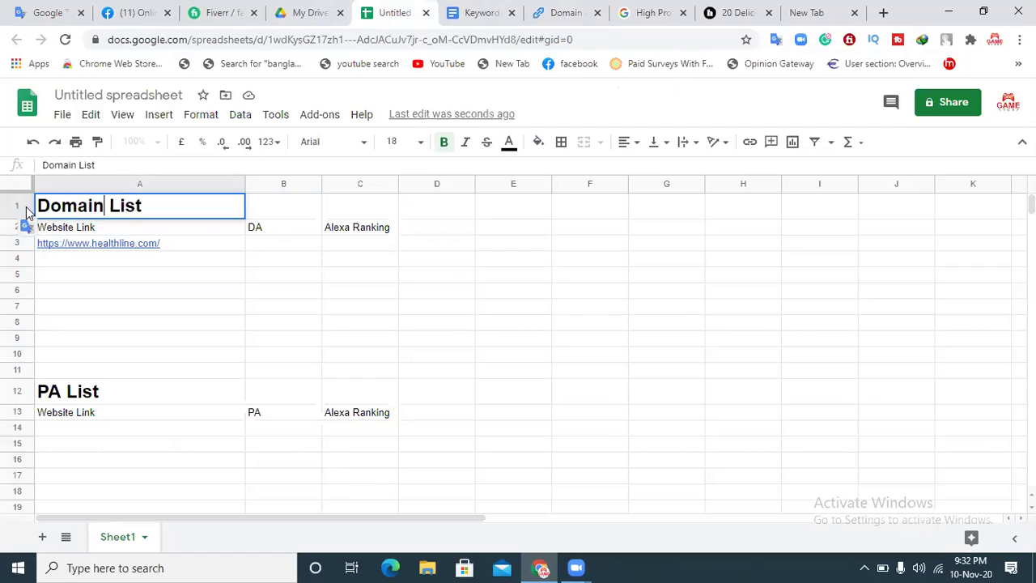
pyautogui.write('Autho ')
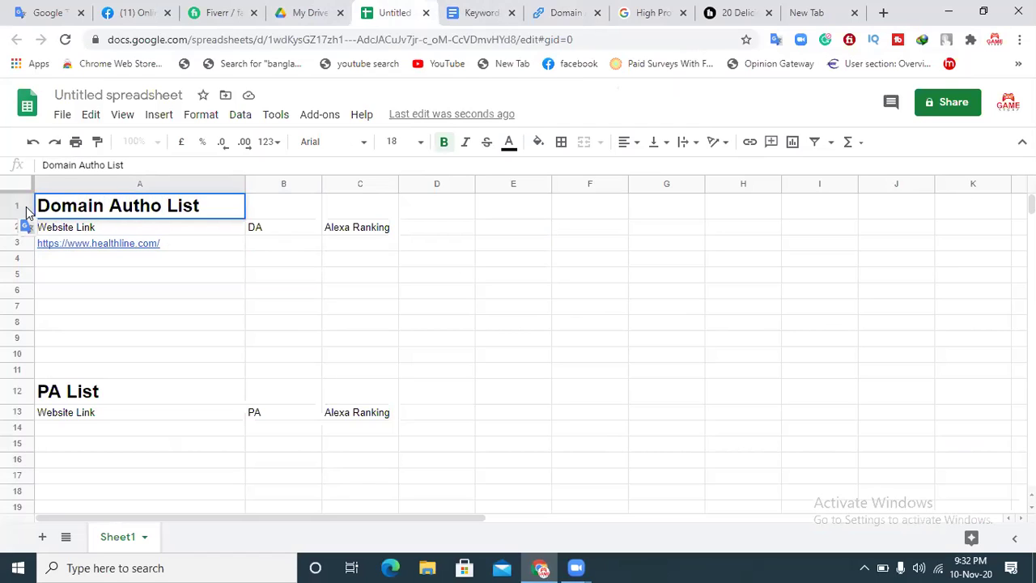
pyautogui.write('rity')
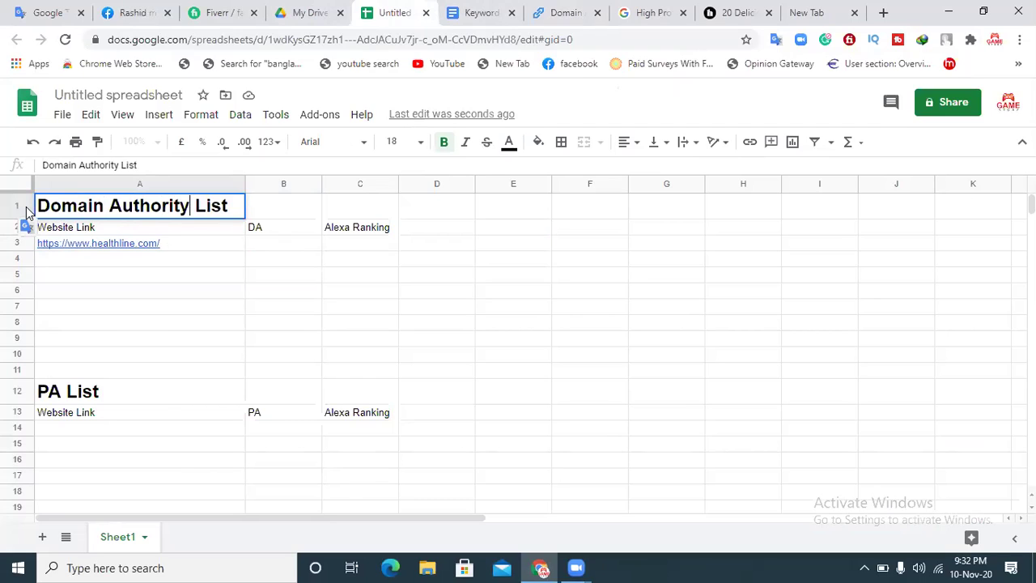
pyautogui.click(111, 397)
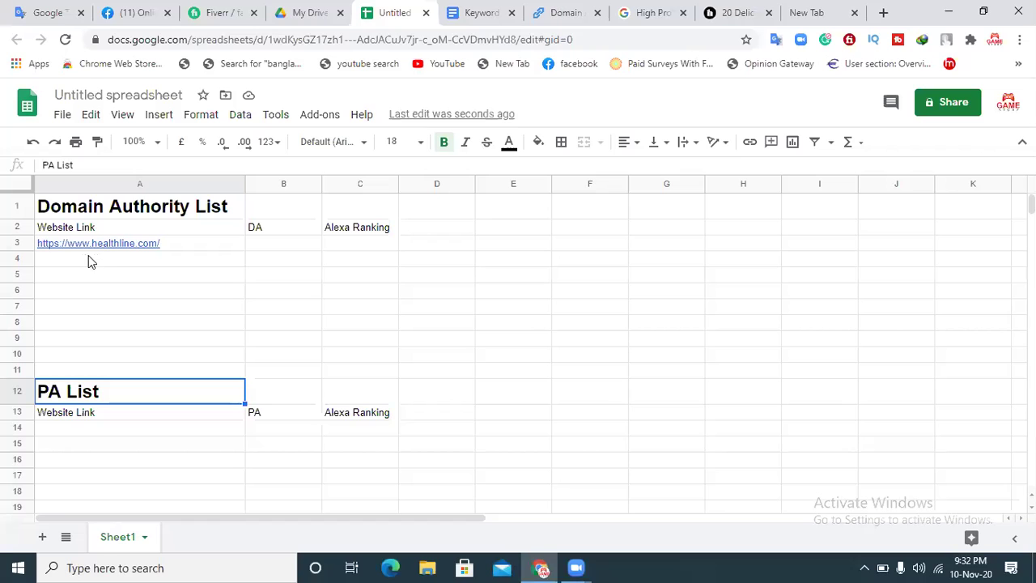
# - Copy Healthline's DA value, 87, from the Domain Authority Checker results into cell B3 of the spreadsheet
pyautogui.click(302, 248)
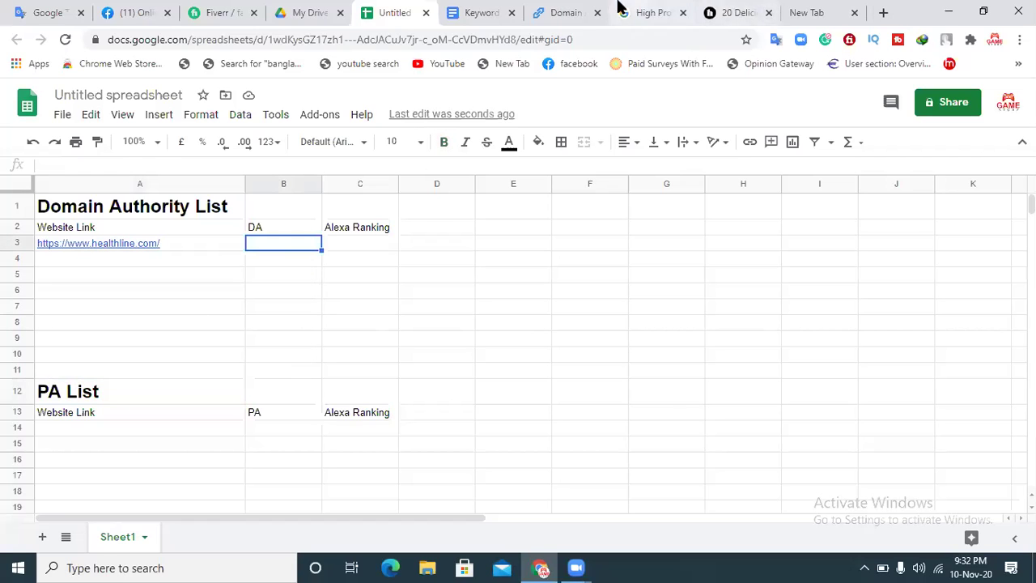
pyautogui.click(576, 10)
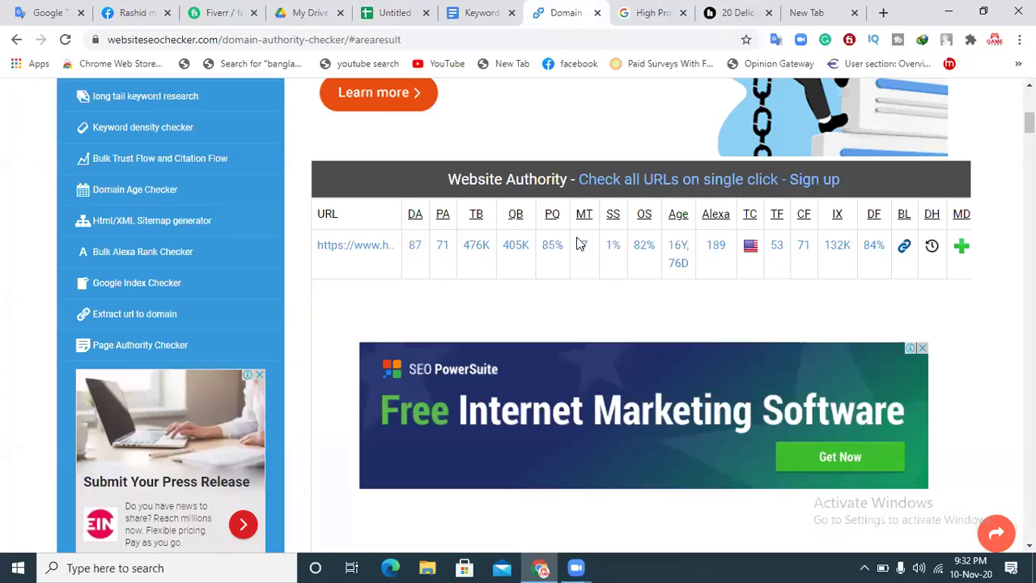
pyautogui.doubleClick(414, 247)
pyautogui.hotkey('ctrl', 'c')
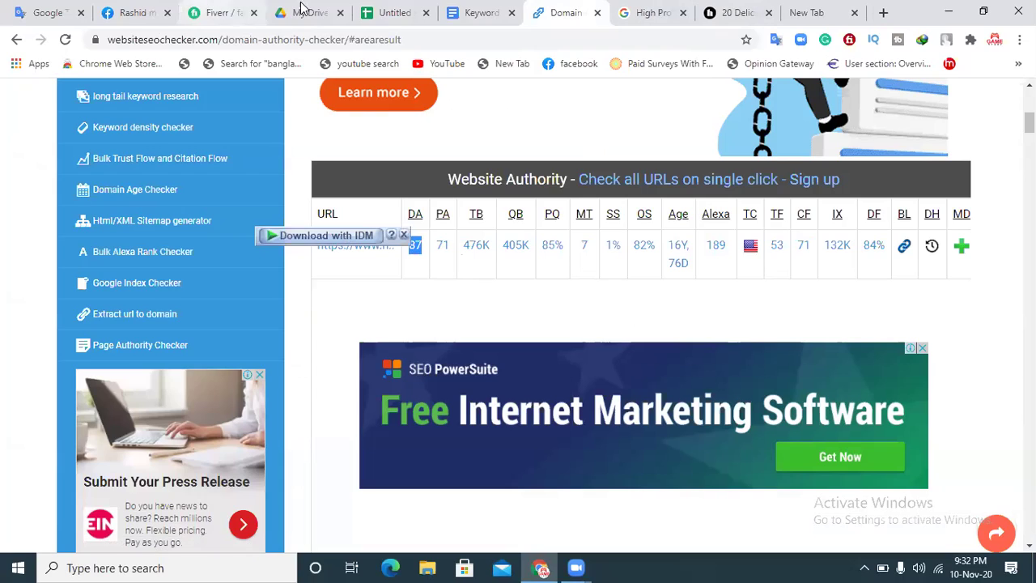
pyautogui.click(478, 12)
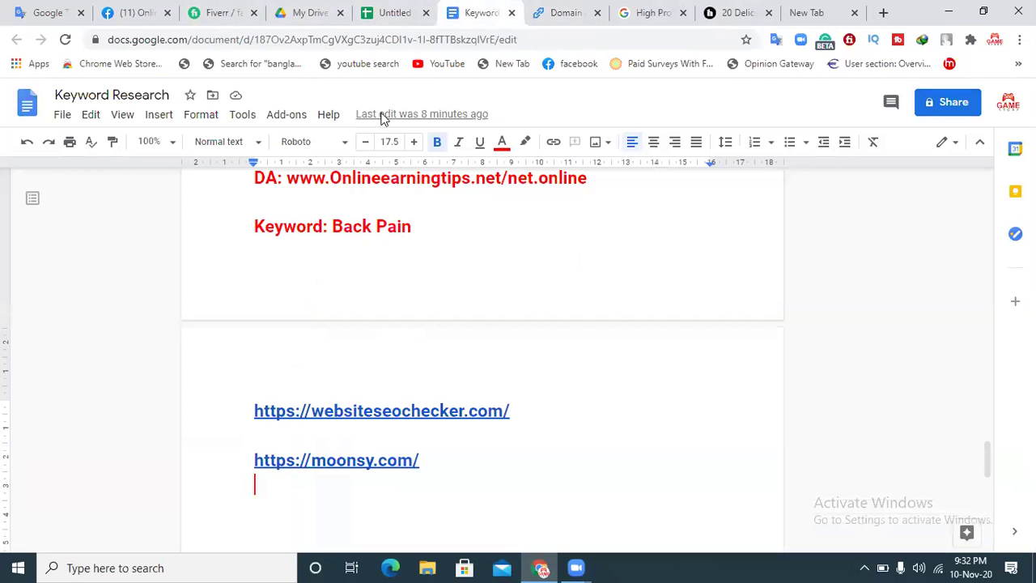
pyautogui.click(370, 13)
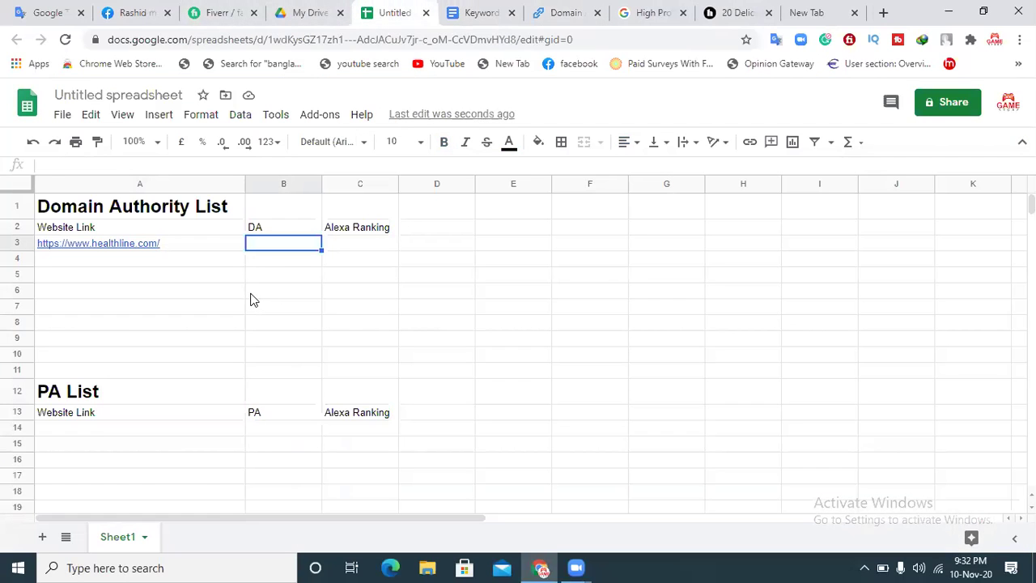
pyautogui.hotkey('ctrl', 'v')
# - Copy Healthline's Alexa rank, 189, from the checker results into cell C3 under Alexa Ranking
pyautogui.click(379, 247)
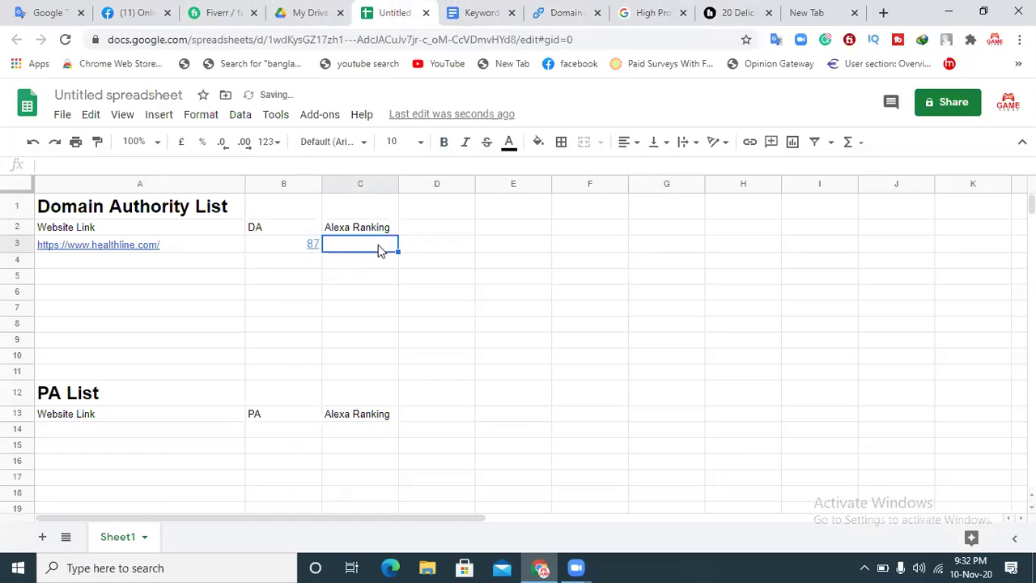
pyautogui.click(565, 16)
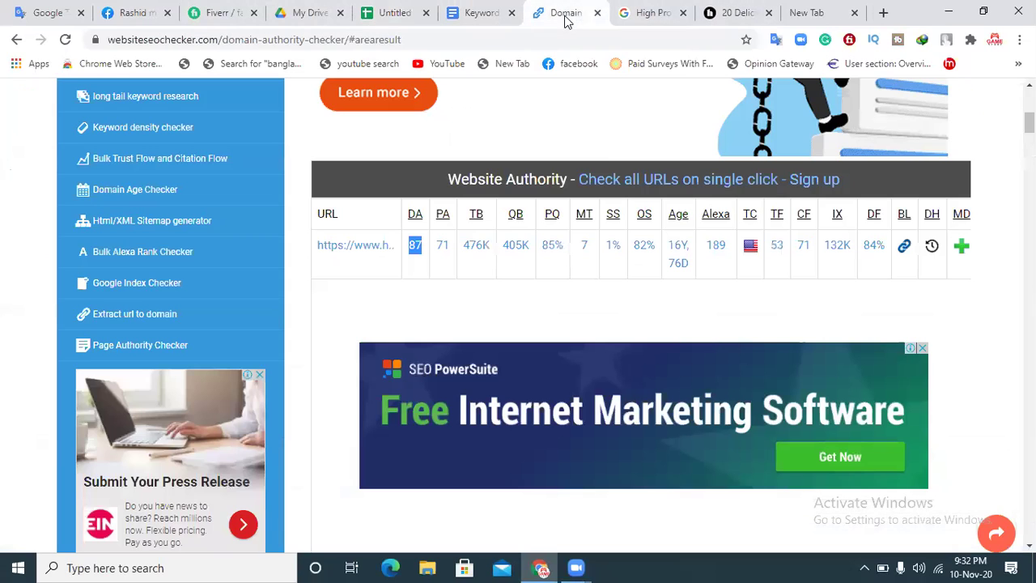
pyautogui.doubleClick(711, 245)
pyautogui.hotkey('ctrl', 'c')
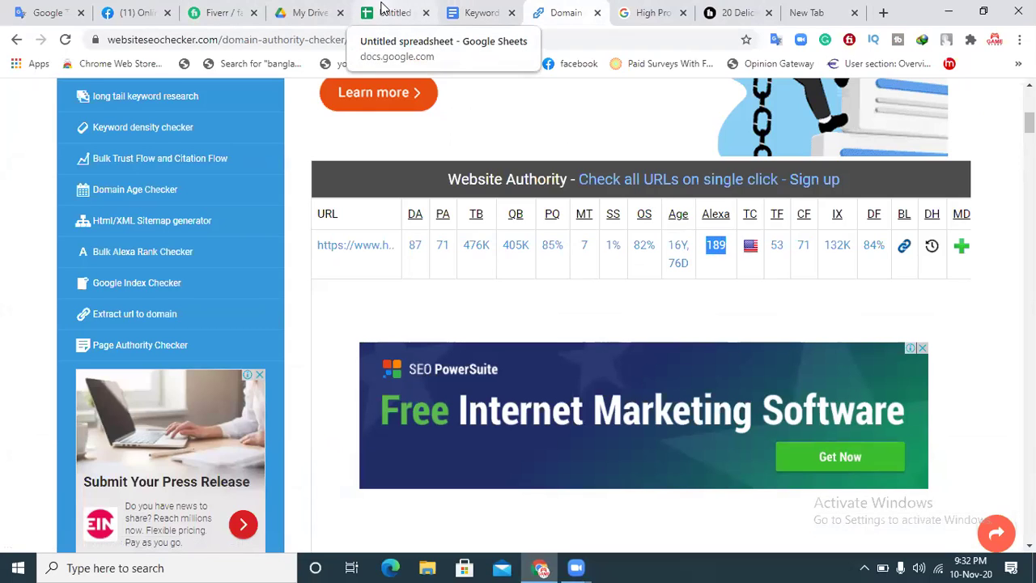
pyautogui.click(383, 10)
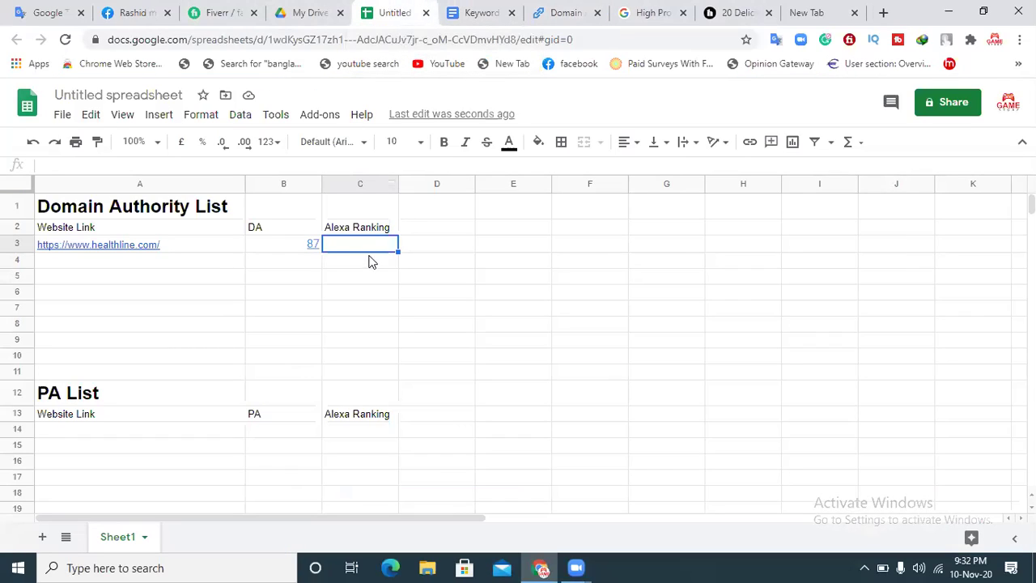
pyautogui.hotkey('ctrl', 'v')
pyautogui.click(229, 263)
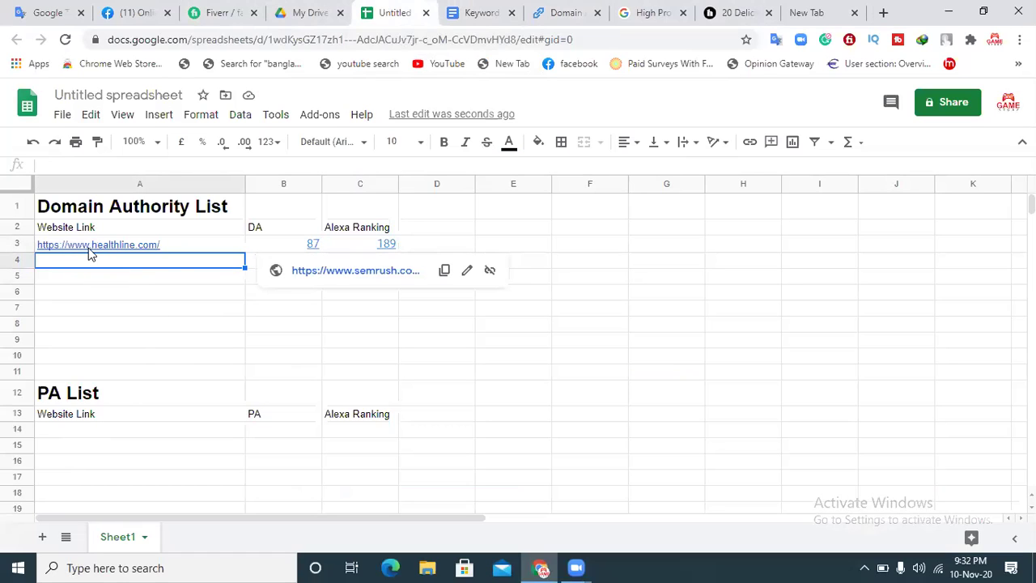
# - Copy the full web address of Healthline's open 20 Delicious High Protein Foods article
pyautogui.moveTo(89, 250)
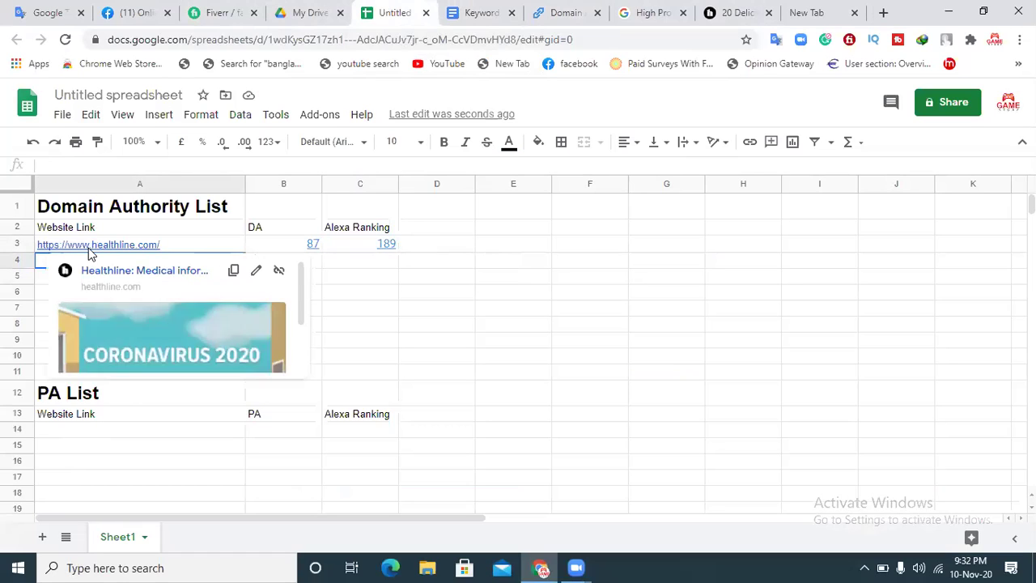
pyautogui.click(775, 8)
pyautogui.moveTo(640, 38); pyautogui.dragTo(92, 46)
pyautogui.hotkey('ctrl', 'c')
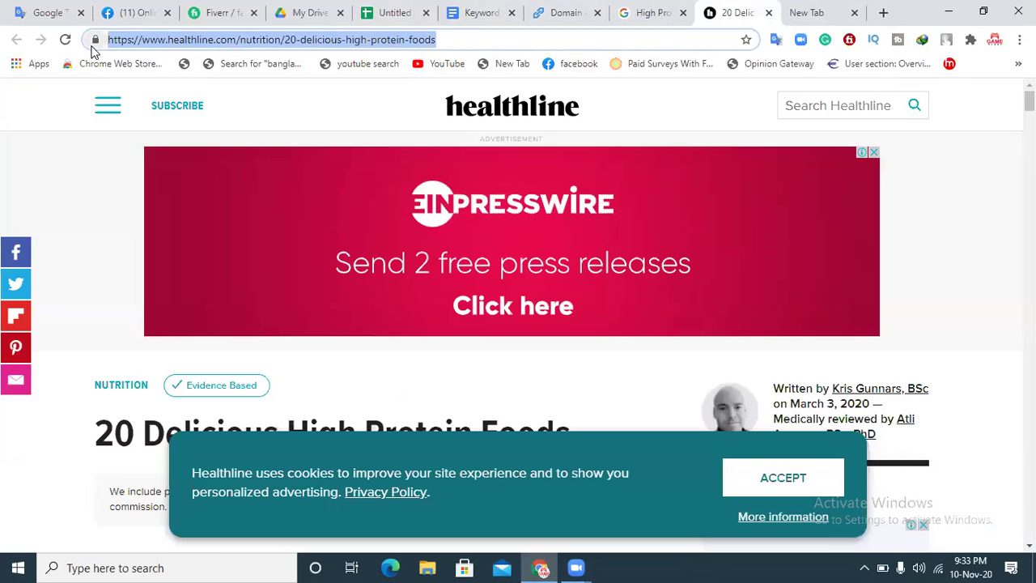
pyautogui.click(567, 12)
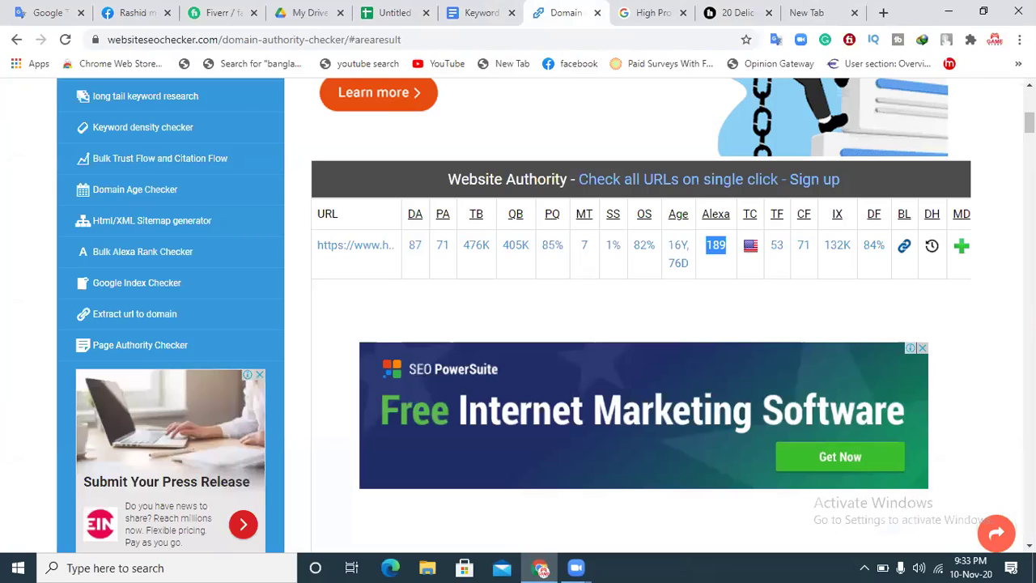
pyautogui.scroll(6, 453, 202)
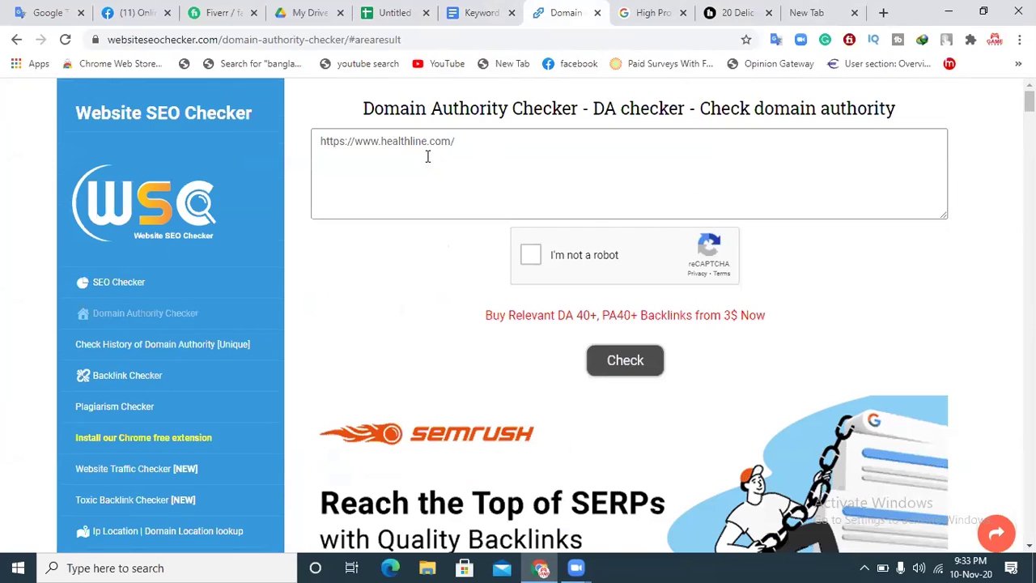
pyautogui.moveTo(428, 156); pyautogui.dragTo(153, 164)
pyautogui.hotkey('ctrl', 'v')
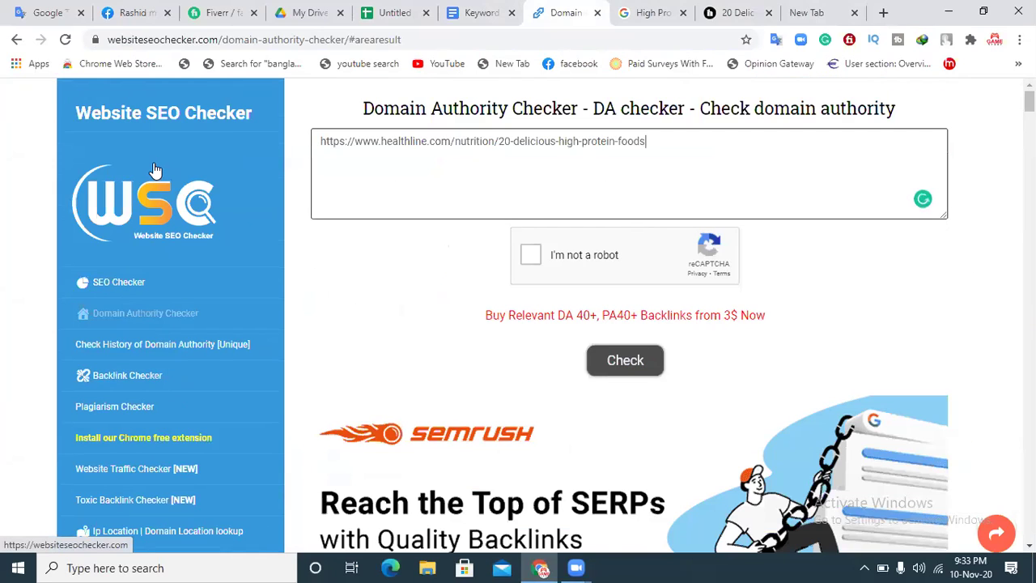
pyautogui.click(531, 256)
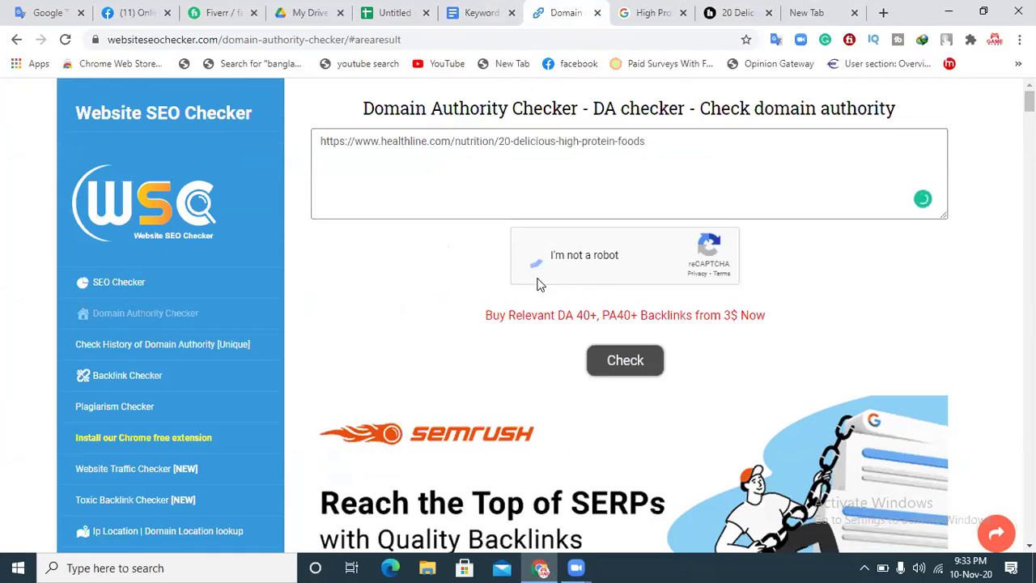
pyautogui.click(613, 362)
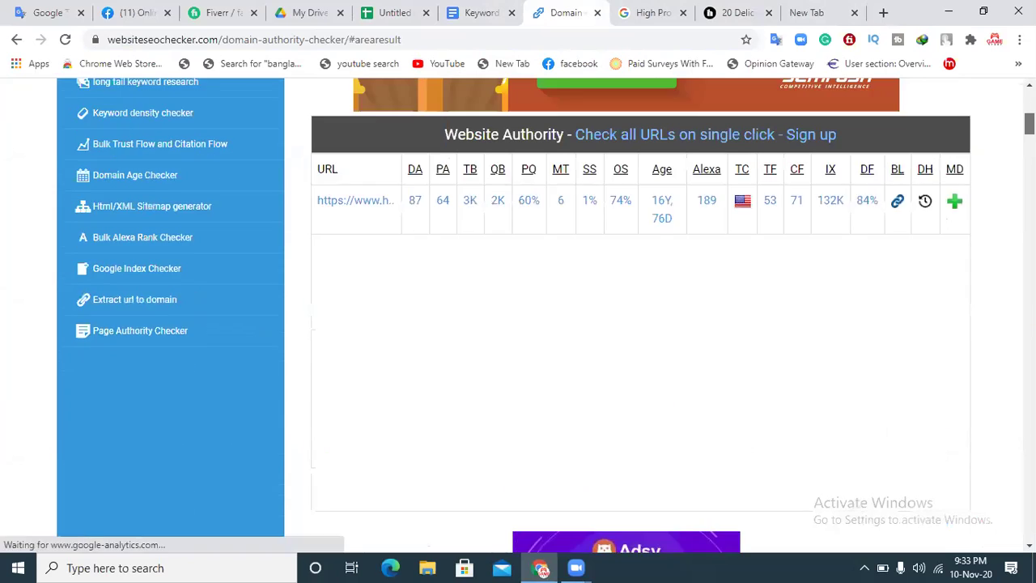
# - Paste the full Healthline article address into cell A14, under the PA List's Website Link heading
pyautogui.click(380, 10)
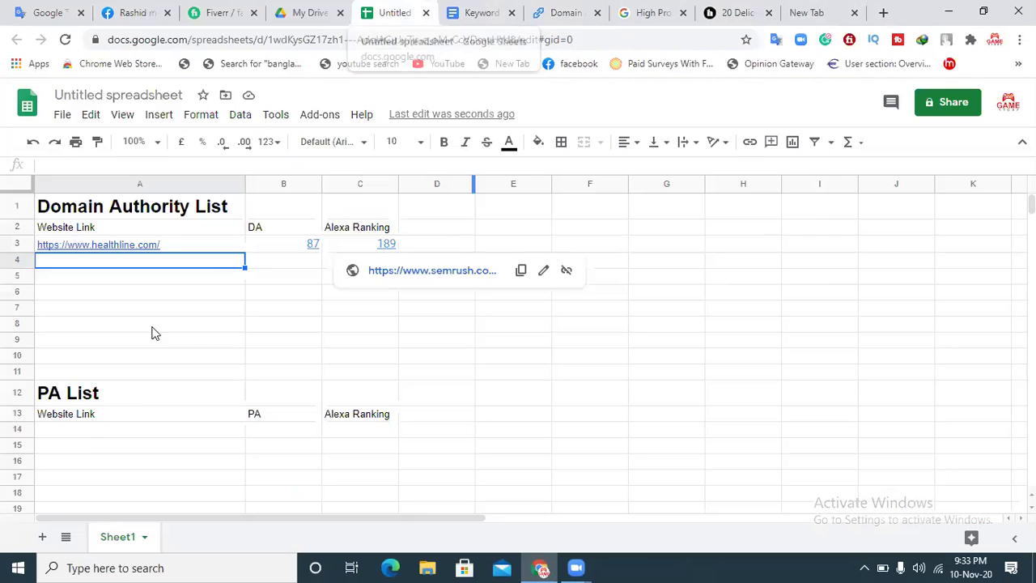
pyautogui.click(86, 434)
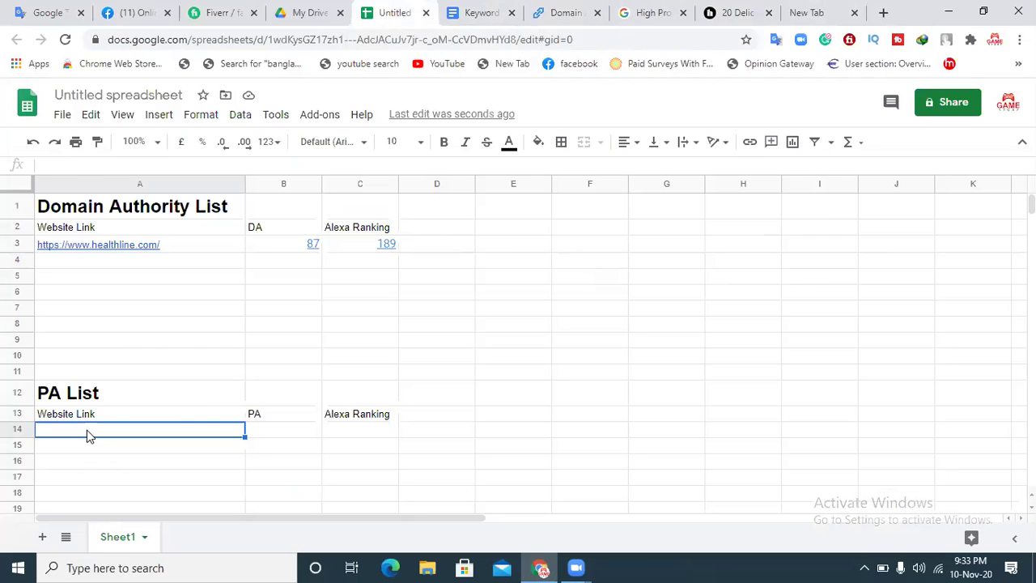
pyautogui.hotkey('ctrl', 'v')
pyautogui.click(297, 421)
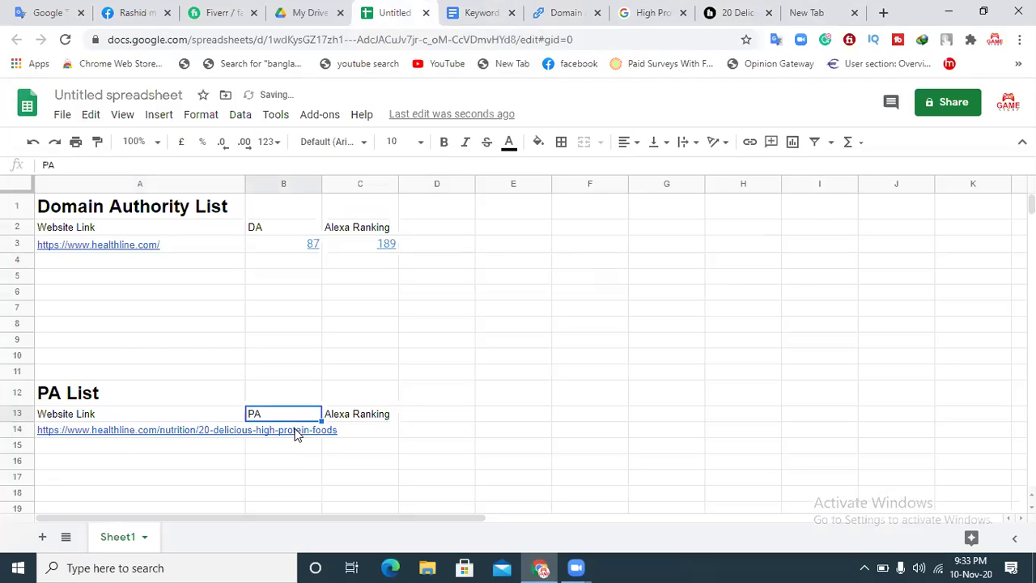
# - Accept the cookie notice on the Healthline article, and copy the article's PA value, 64, from the checker results into cell B14
pyautogui.click(714, 12)
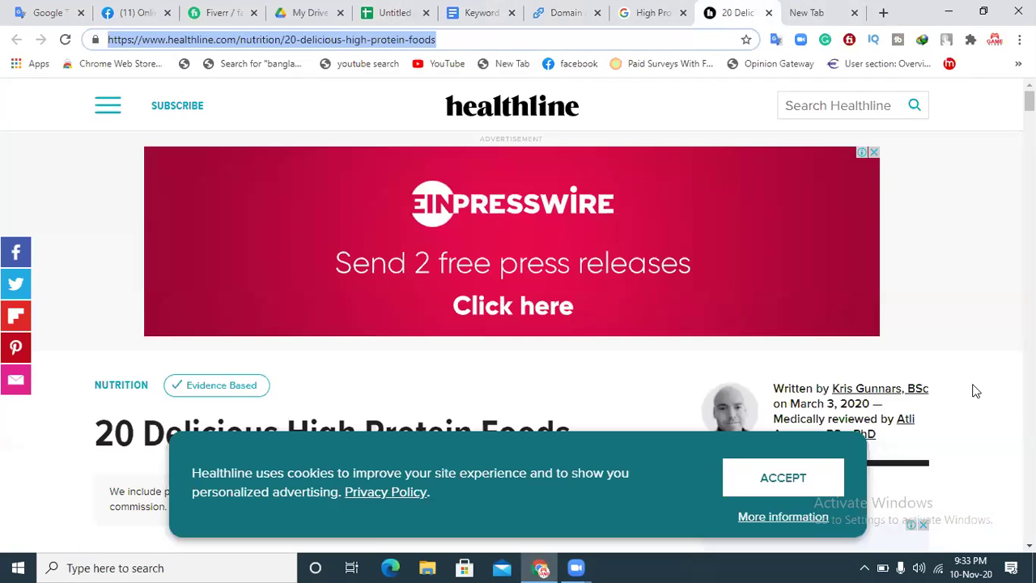
pyautogui.click(803, 488)
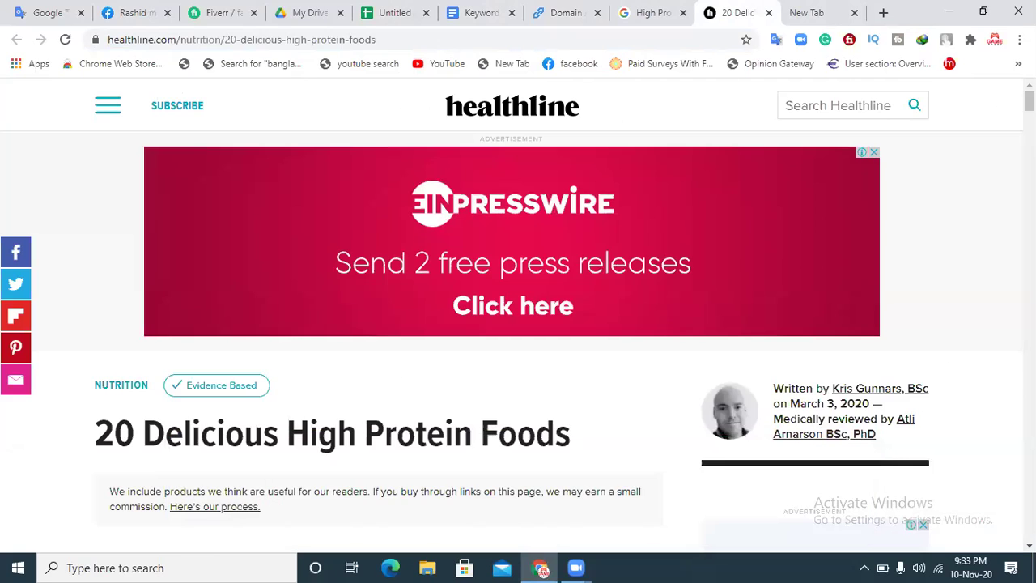
pyautogui.click(538, 13)
pyautogui.doubleClick(423, 258)
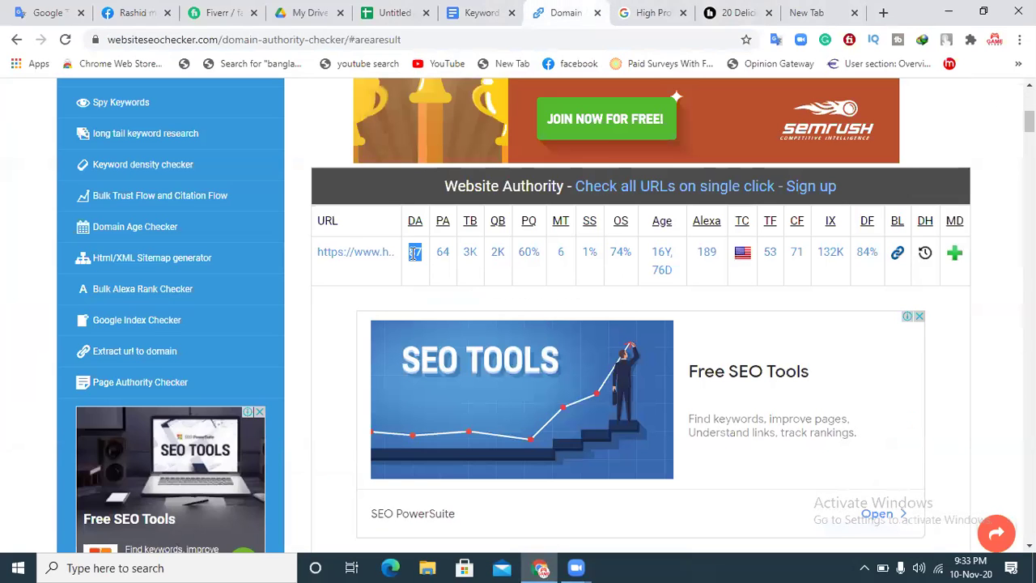
pyautogui.doubleClick(441, 254)
pyautogui.hotkey('ctrl', 'c')
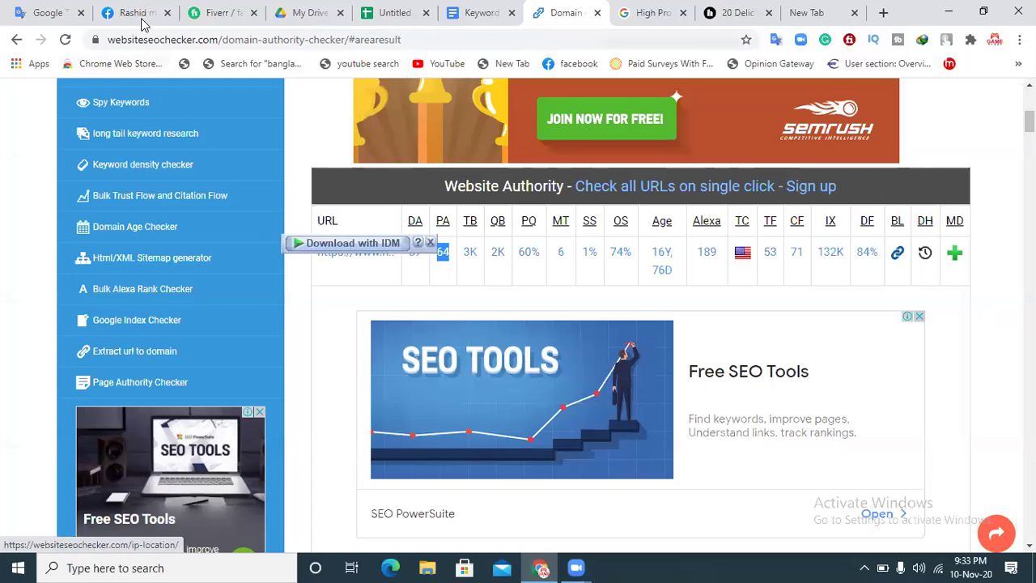
pyautogui.click(381, 13)
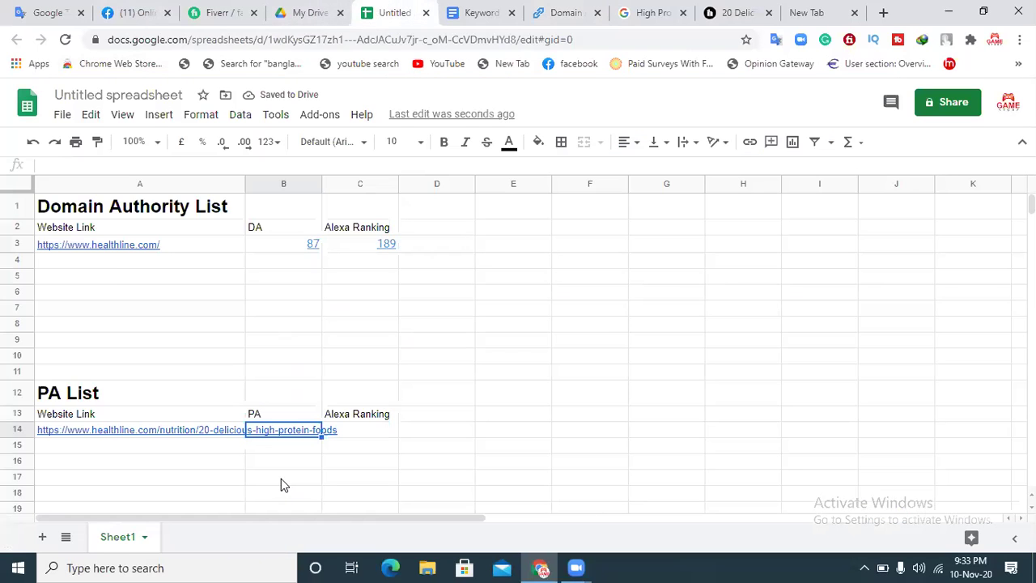
pyautogui.hotkey('ctrl', 'v')
# - Copy the Healthline article's Alexa value, 189, from the Domain Authority Checker results into cell C14 of the PA List
pyautogui.click(379, 431)
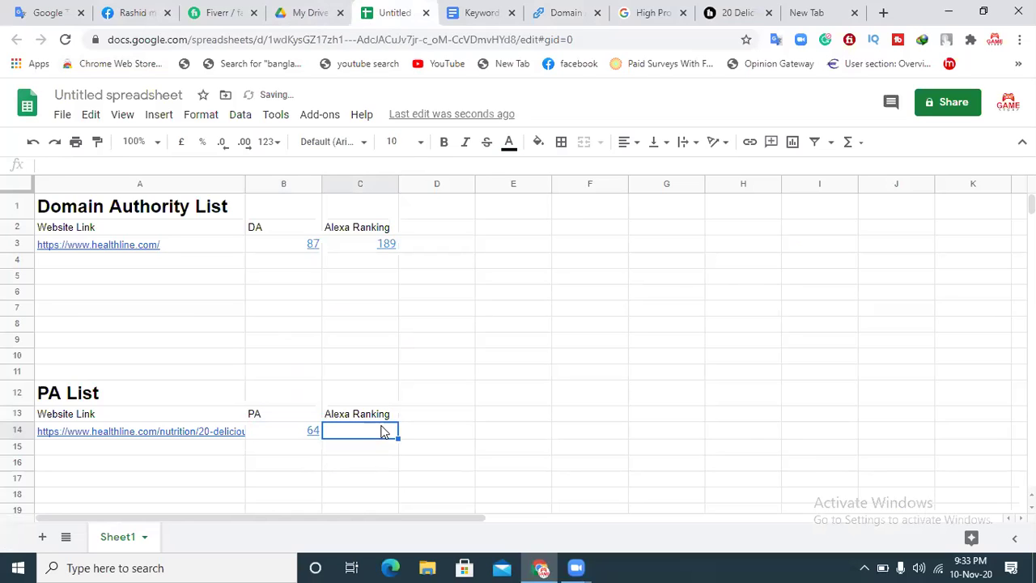
pyautogui.click(721, 12)
pyautogui.click(558, 12)
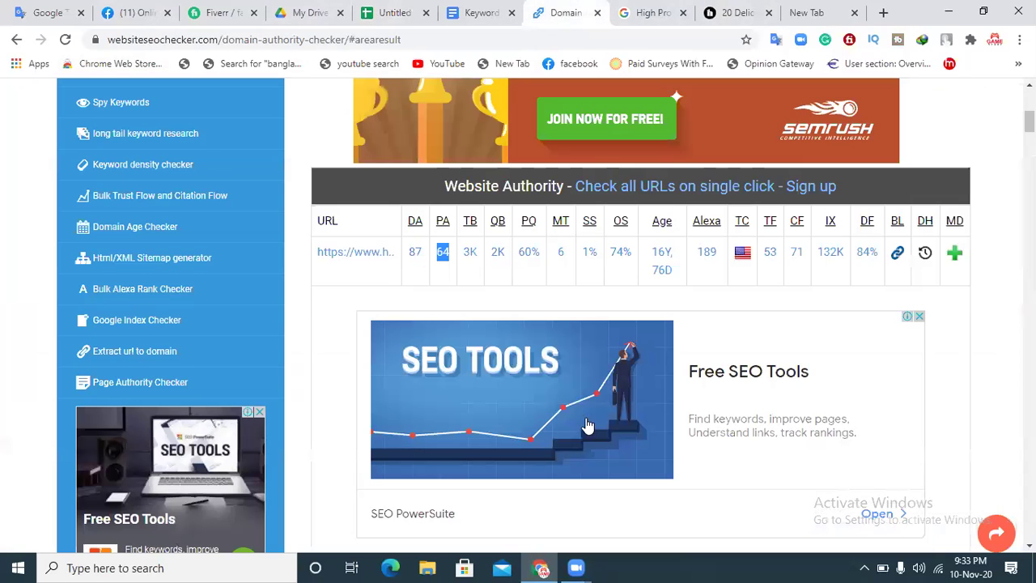
pyautogui.moveTo(718, 258); pyautogui.dragTo(695, 261)
pyautogui.hotkey('ctrl', 'c')
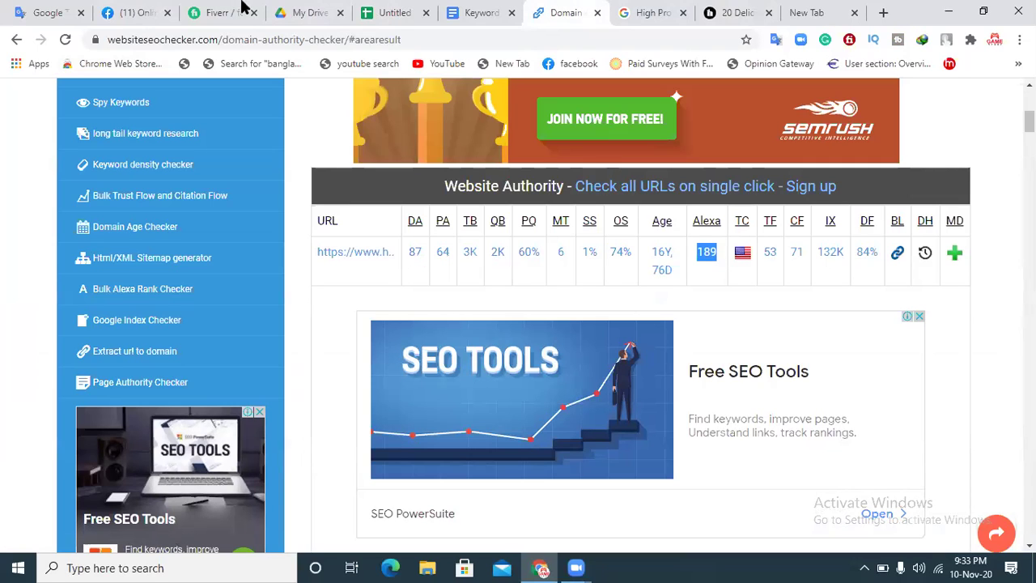
pyautogui.click(390, 12)
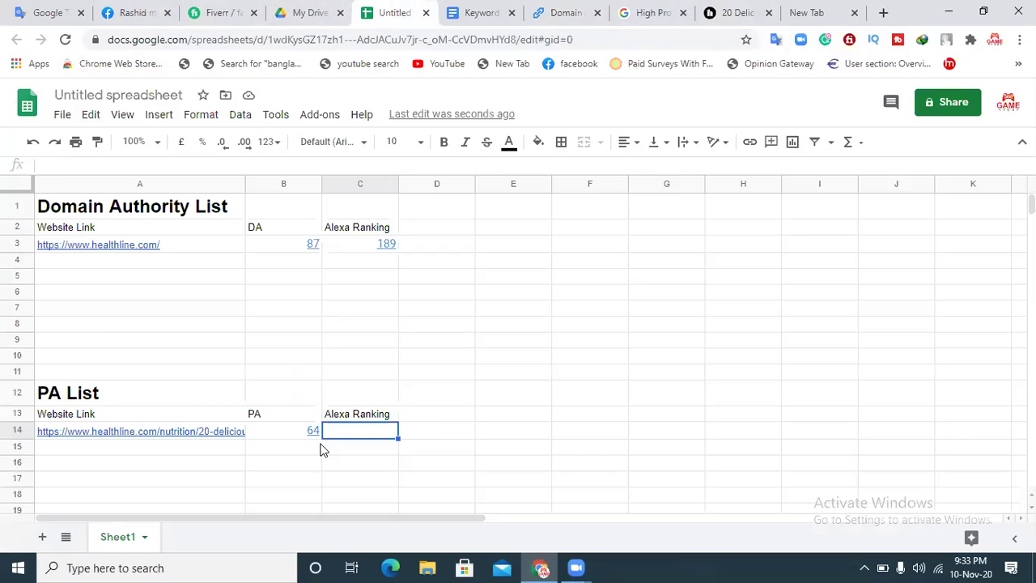
pyautogui.hotkey('ctrl', 'v')
pyautogui.click(276, 484)
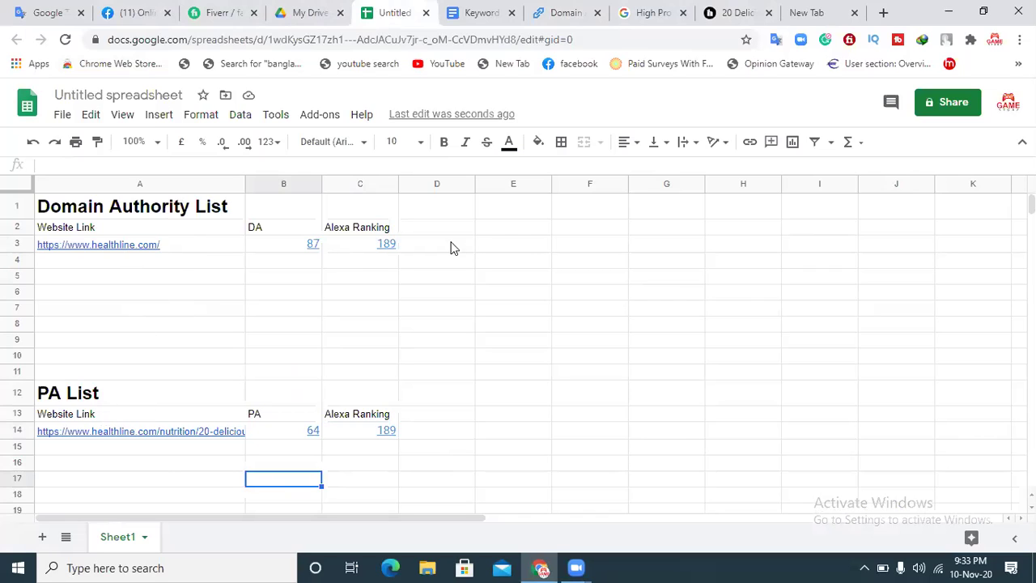
# - Review the High Protein Foods search, checker results and spreadsheet, and read the Allintitle note under Actual Competitor in the Keyword Research document
pyautogui.click(654, 15)
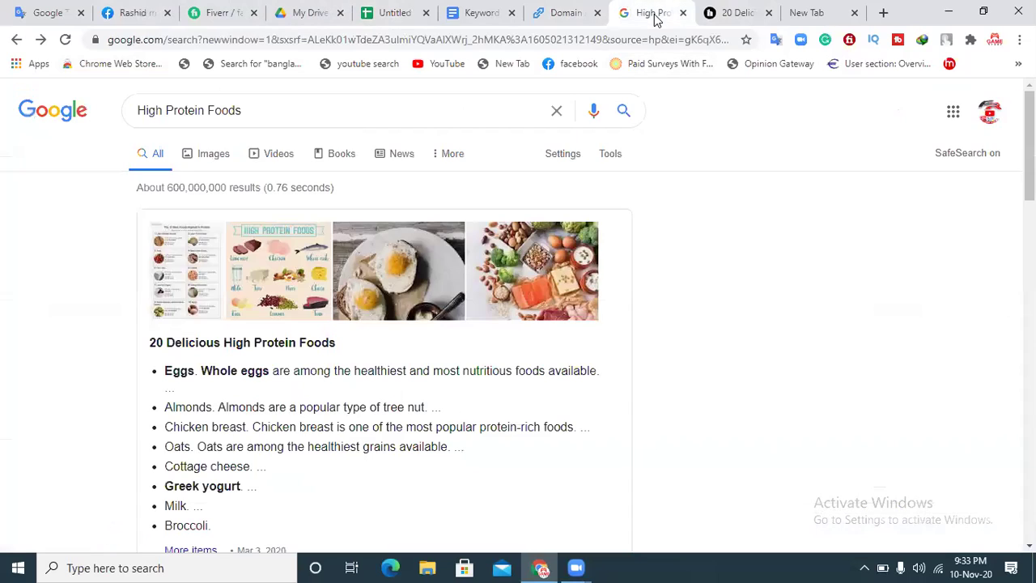
pyautogui.click(258, 106)
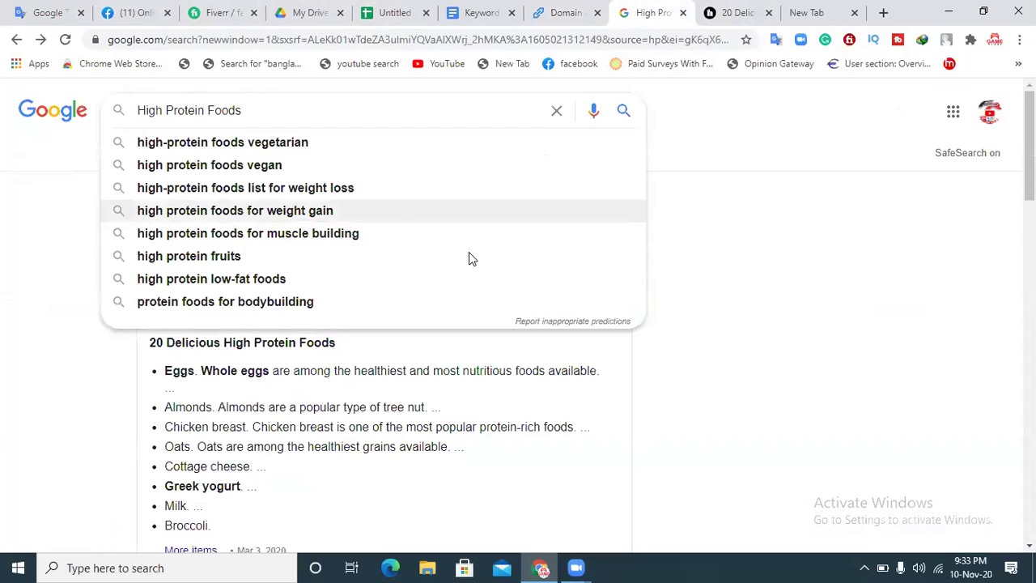
pyautogui.click(883, 285)
pyautogui.click(564, 12)
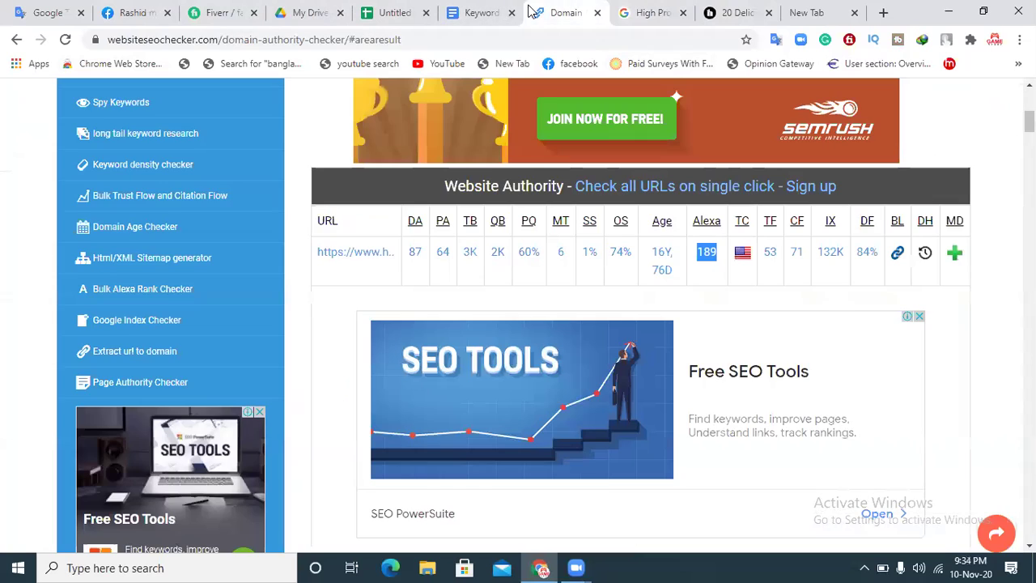
pyautogui.click(380, 19)
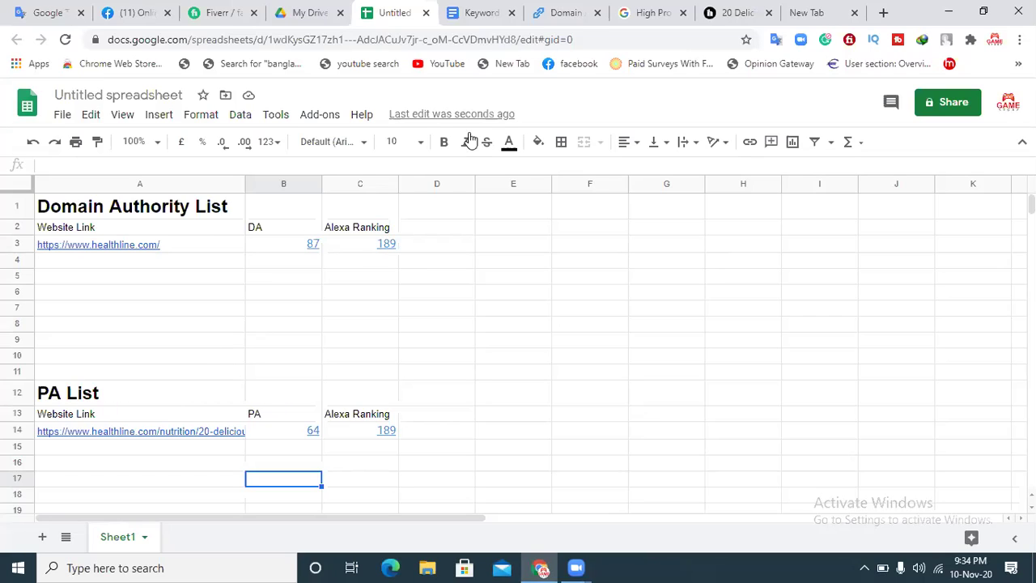
pyautogui.click(636, 12)
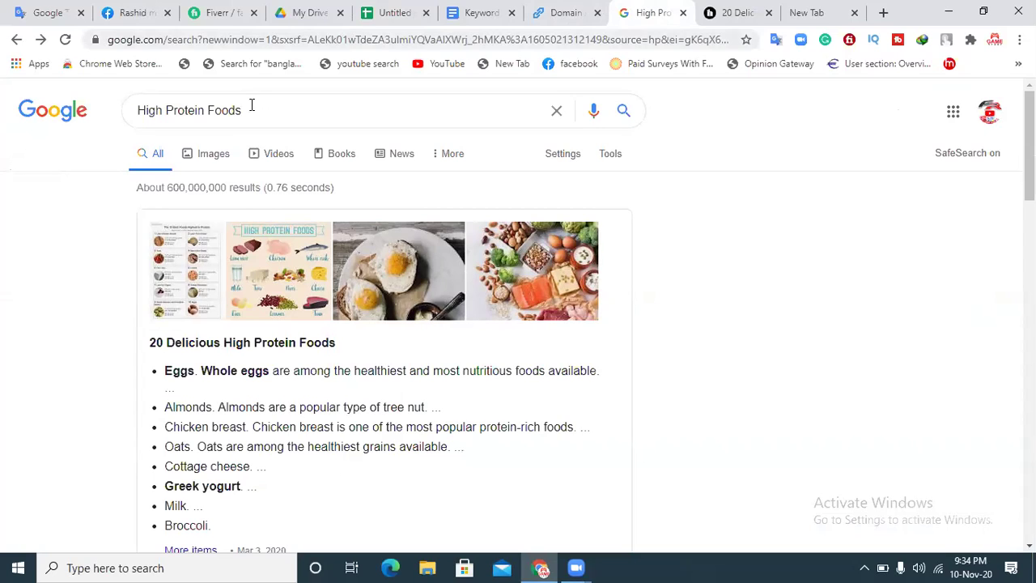
pyautogui.click(474, 10)
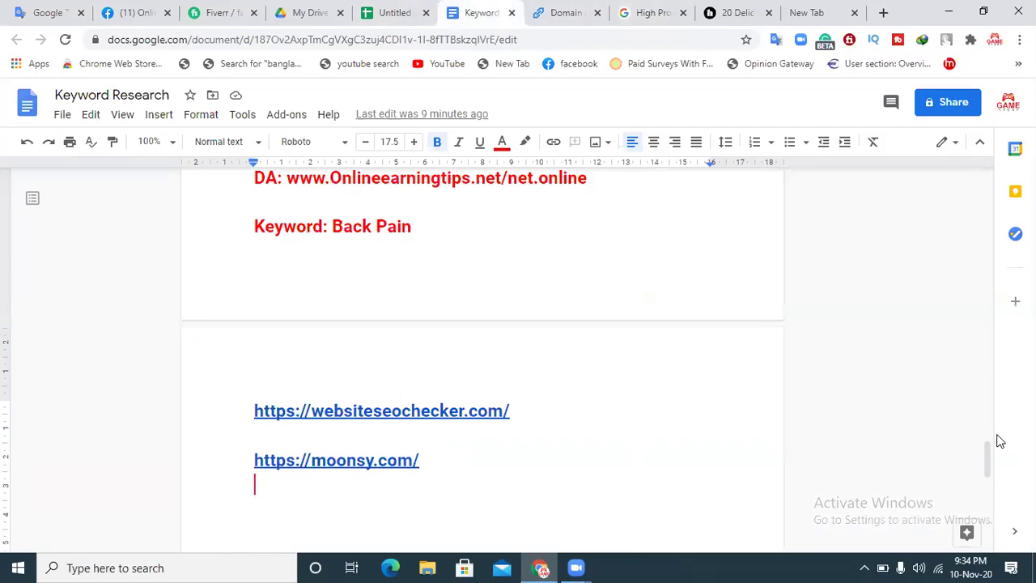
pyautogui.moveTo(983, 463); pyautogui.dragTo(993, 434)
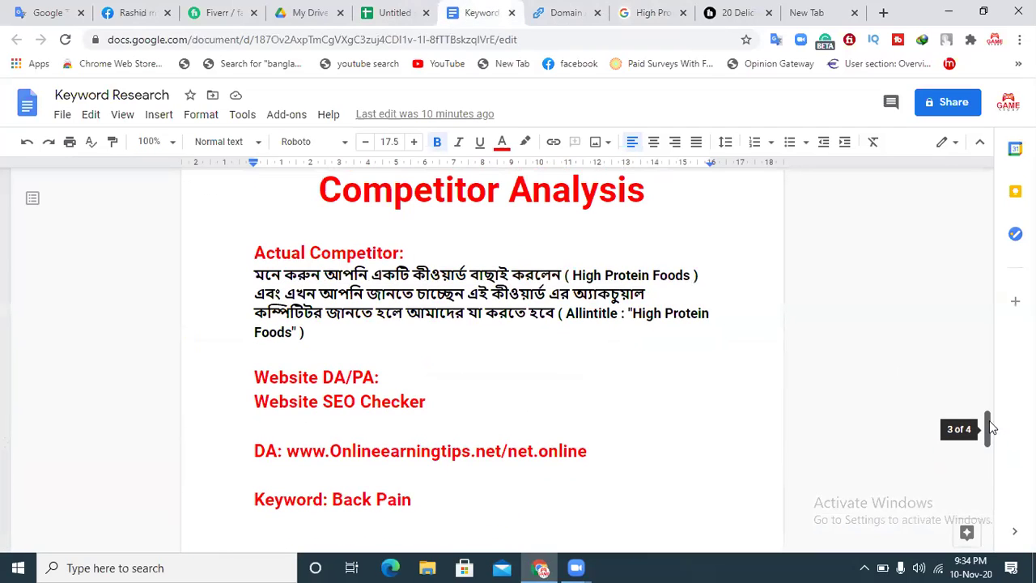
pyautogui.scroll(1, 580, 384)
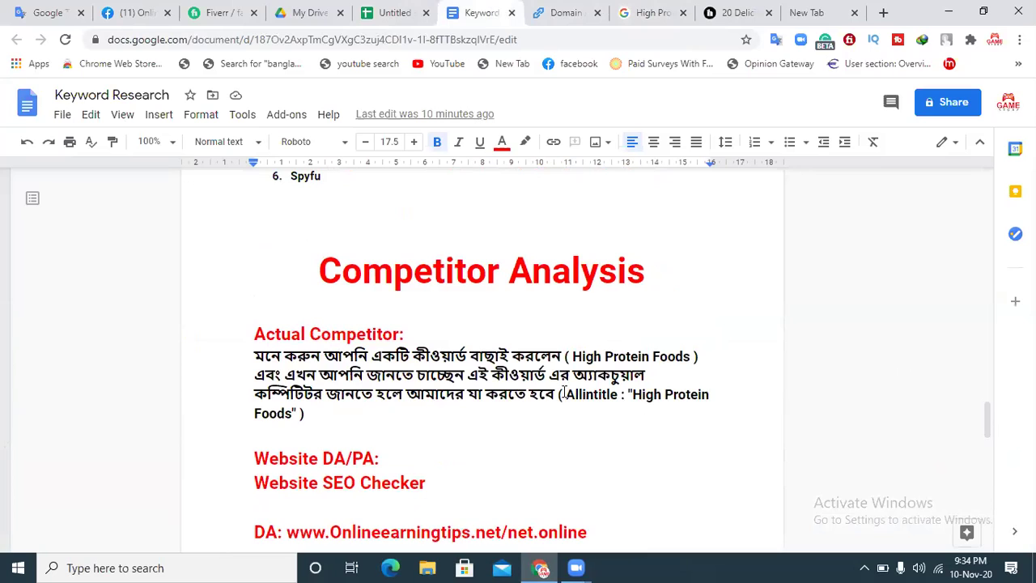
pyautogui.moveTo(565, 394); pyautogui.dragTo(635, 391)
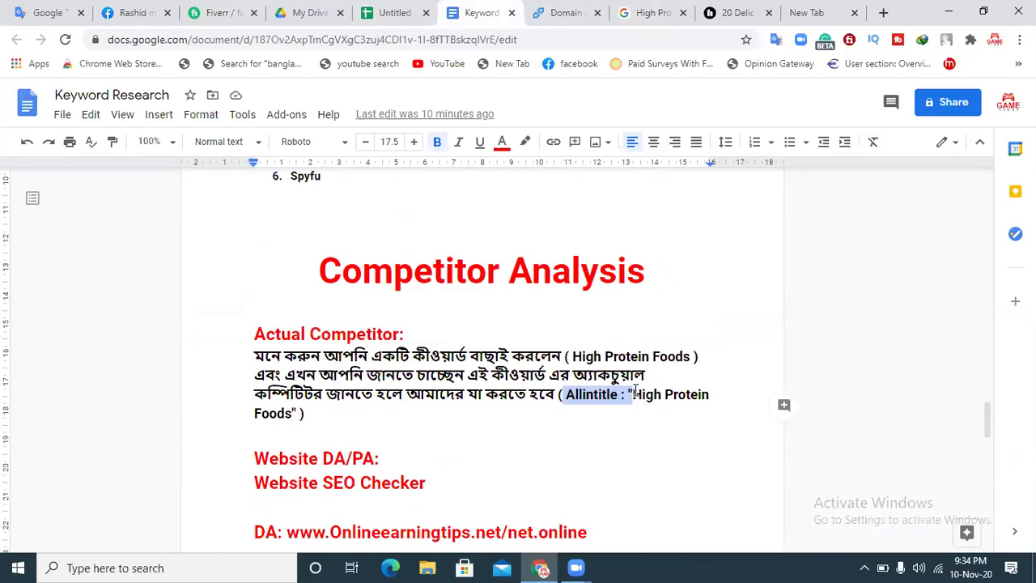
pyautogui.click(302, 403)
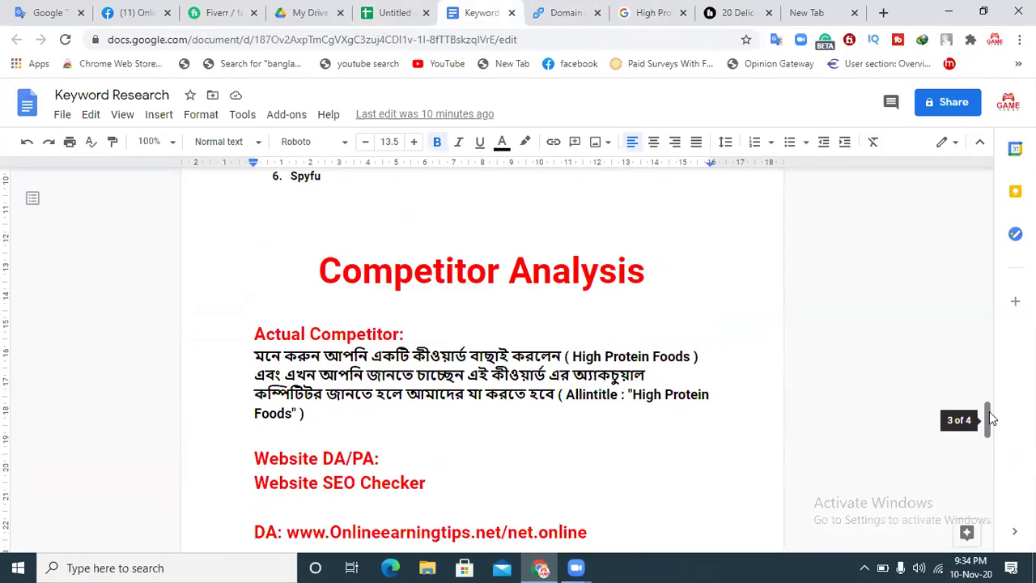
pyautogui.moveTo(988, 420); pyautogui.dragTo(988, 461)
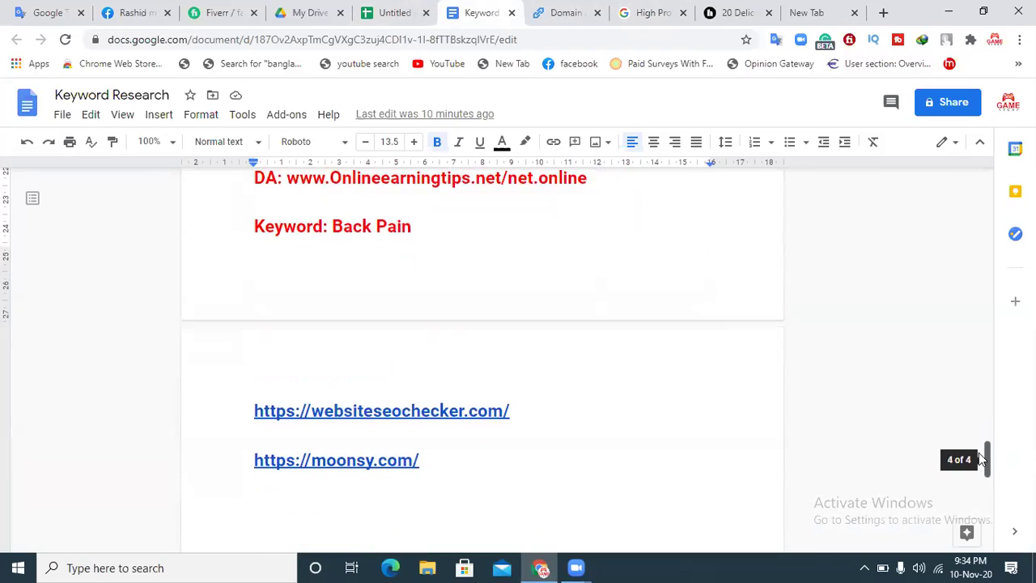
pyautogui.click(330, 454)
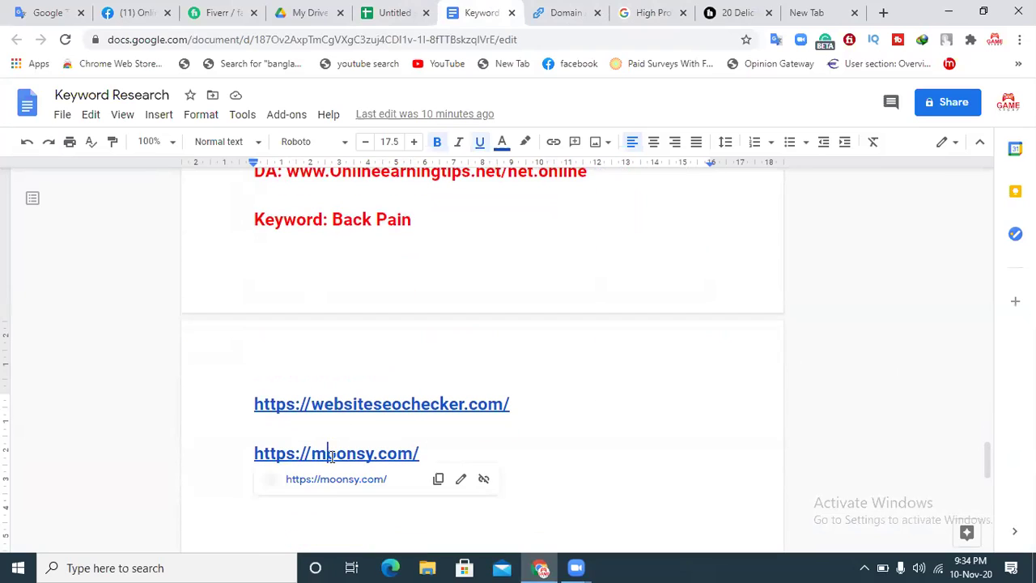
pyautogui.click(332, 476)
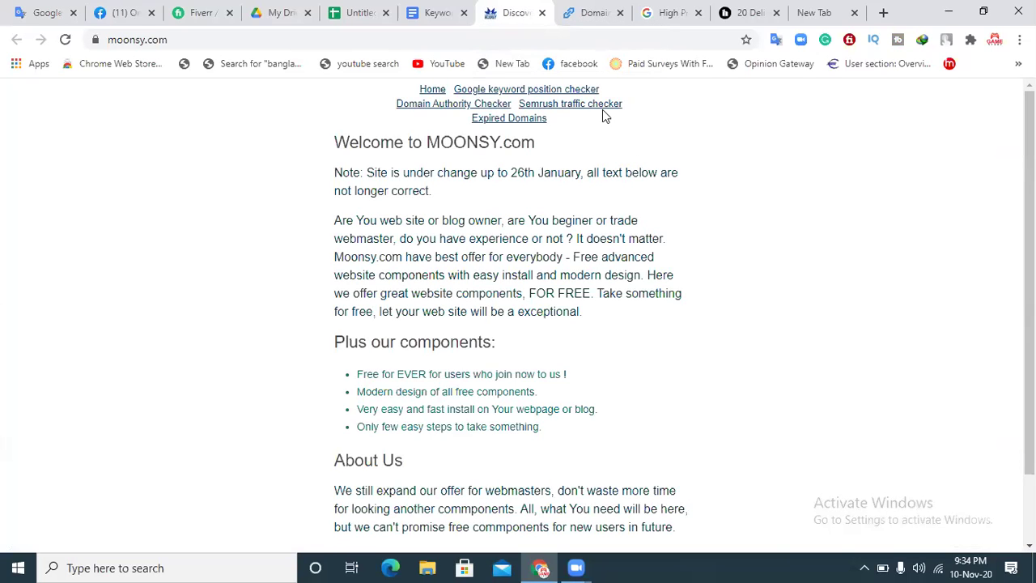
pyautogui.click(422, 107)
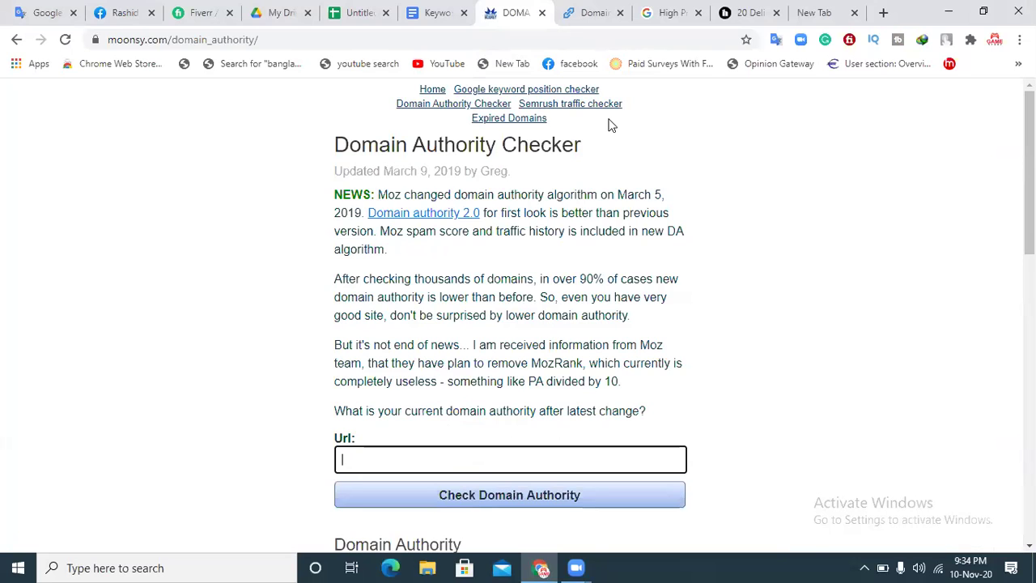
pyautogui.click(606, 10)
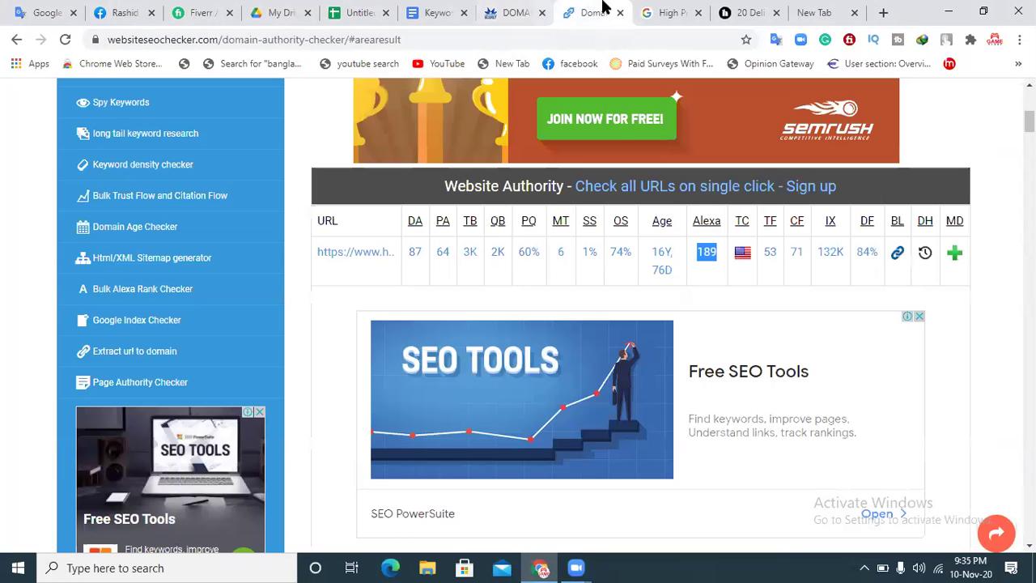
pyautogui.click(738, 11)
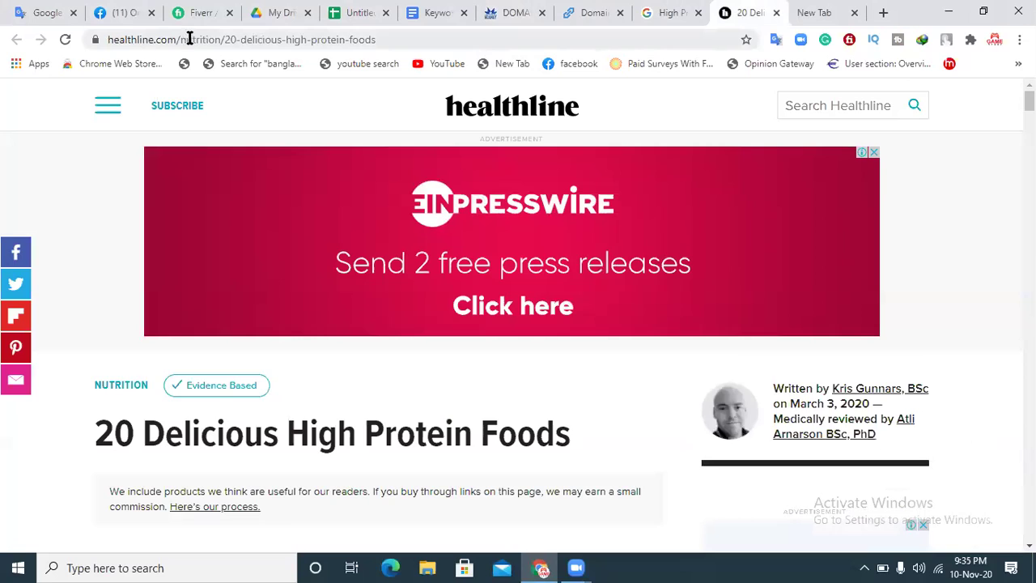
pyautogui.moveTo(176, 38); pyautogui.dragTo(90, 44)
pyautogui.hotkey('ctrl', 'c')
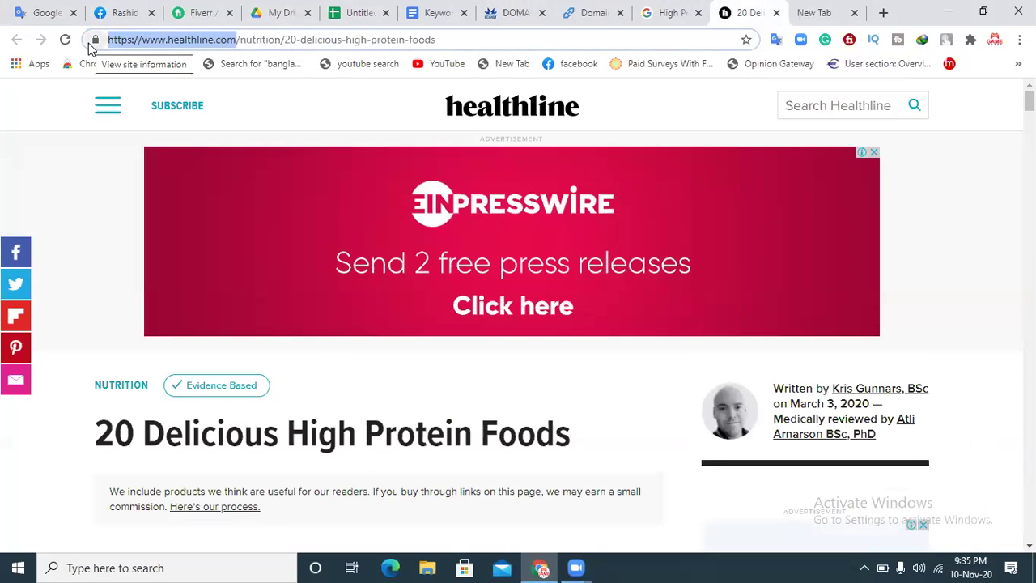
pyautogui.click(512, 12)
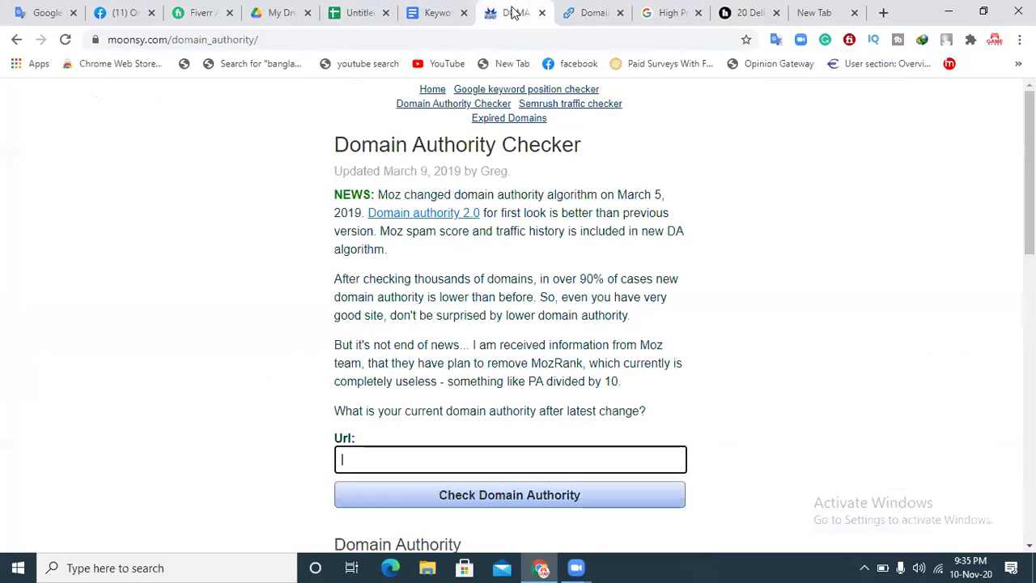
pyautogui.hotkey('ctrl', 'v')
pyautogui.click(515, 498)
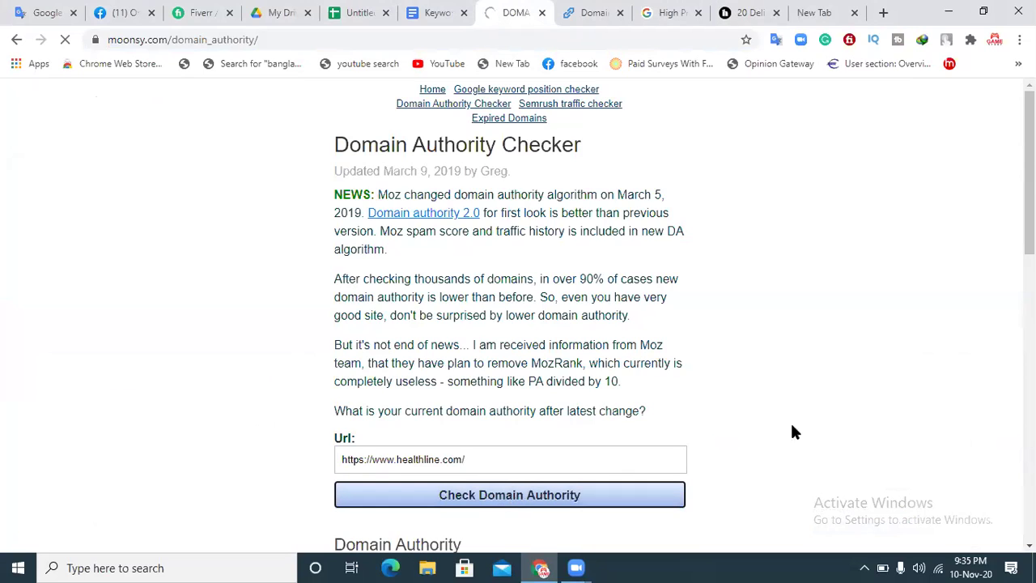
pyautogui.scroll(-7, 518, 324)
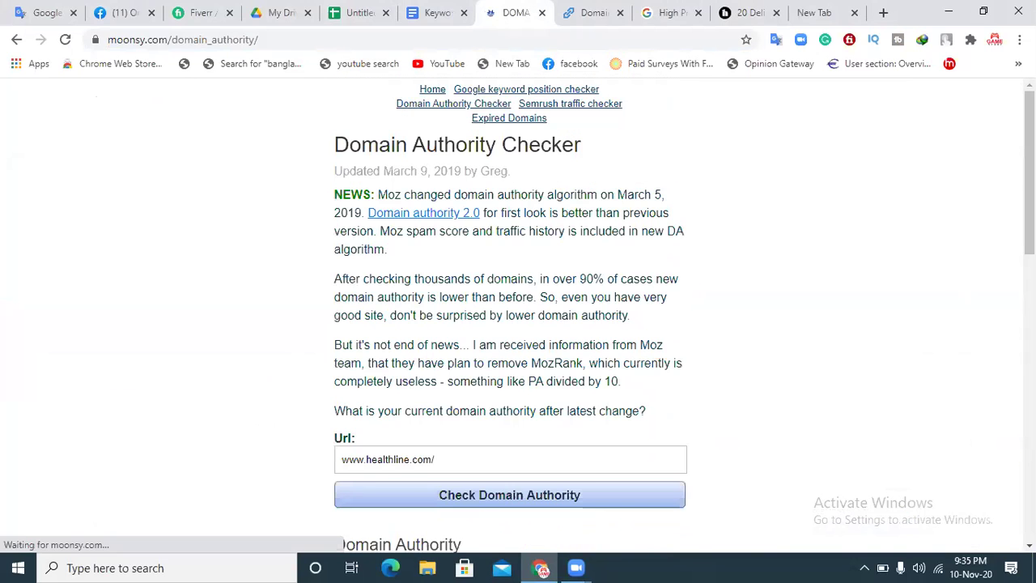
pyautogui.scroll(-3, 519, 316)
pyautogui.scroll(-8, 1008, 497)
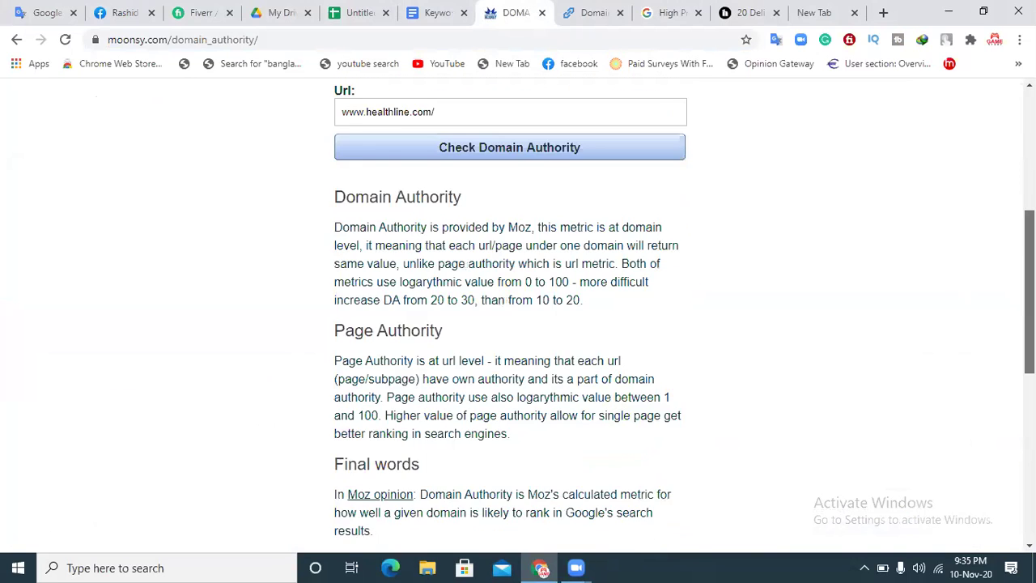
pyautogui.scroll(6, 1008, 497)
pyautogui.scroll(2, 488, 291)
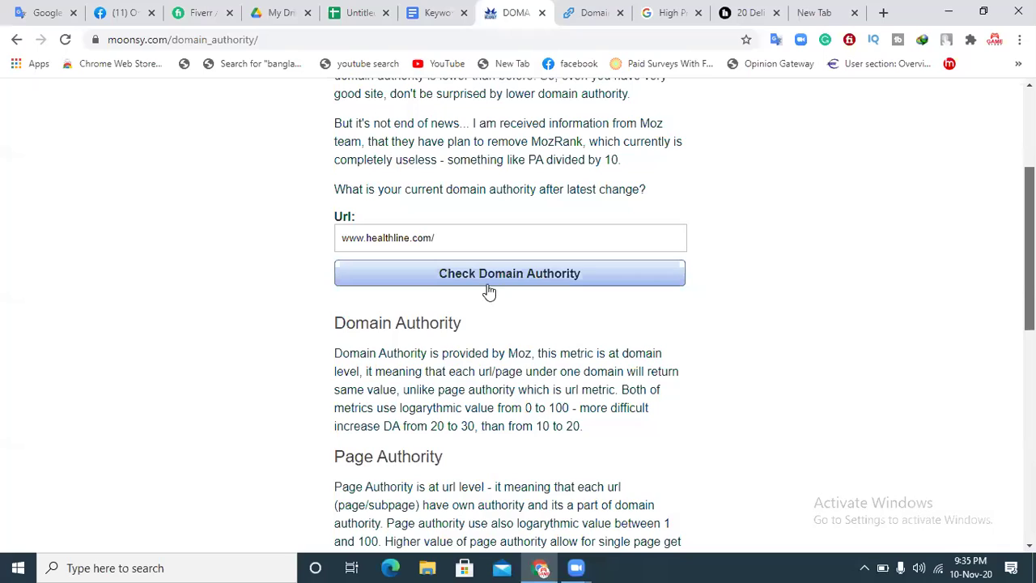
pyautogui.click(493, 280)
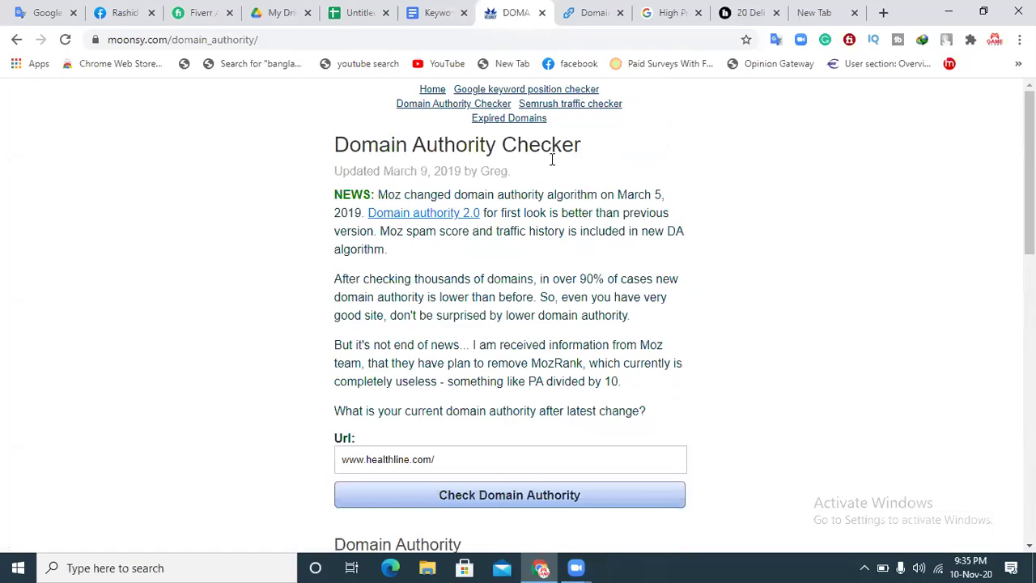
pyautogui.moveTo(1029, 170)
pyautogui.mouseDown()
pyautogui.moveTo(1029, 448)
pyautogui.moveTo(1030, 161)
pyautogui.mouseUp()
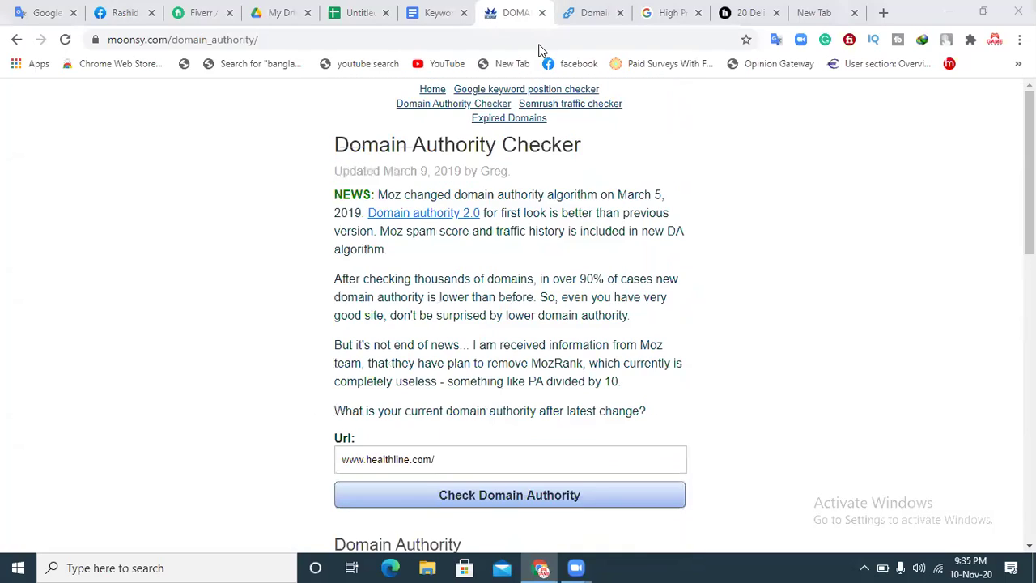
pyautogui.click(490, 104)
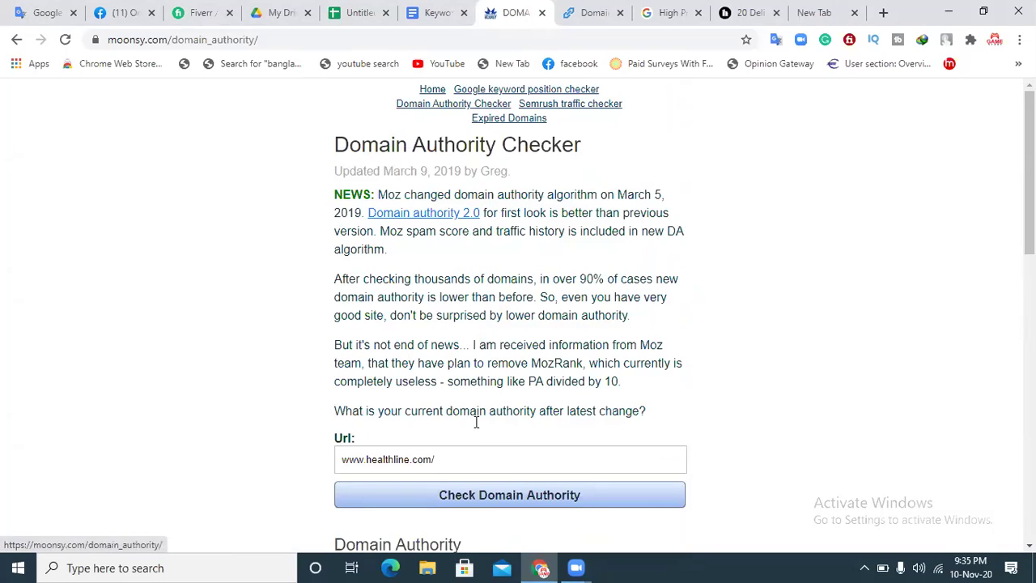
pyautogui.click(456, 459)
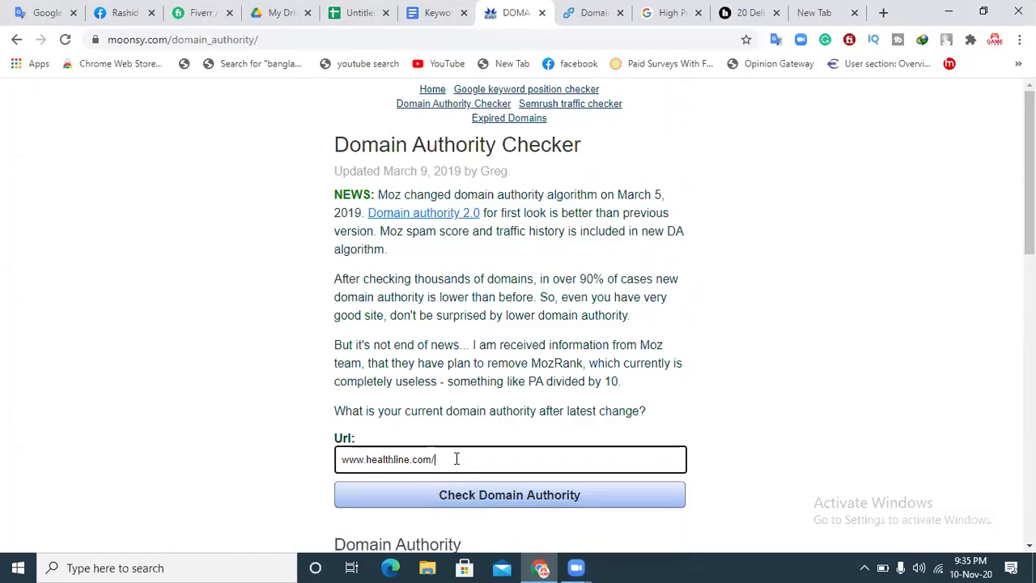
pyautogui.press('BackSpace')
pyautogui.click(451, 493)
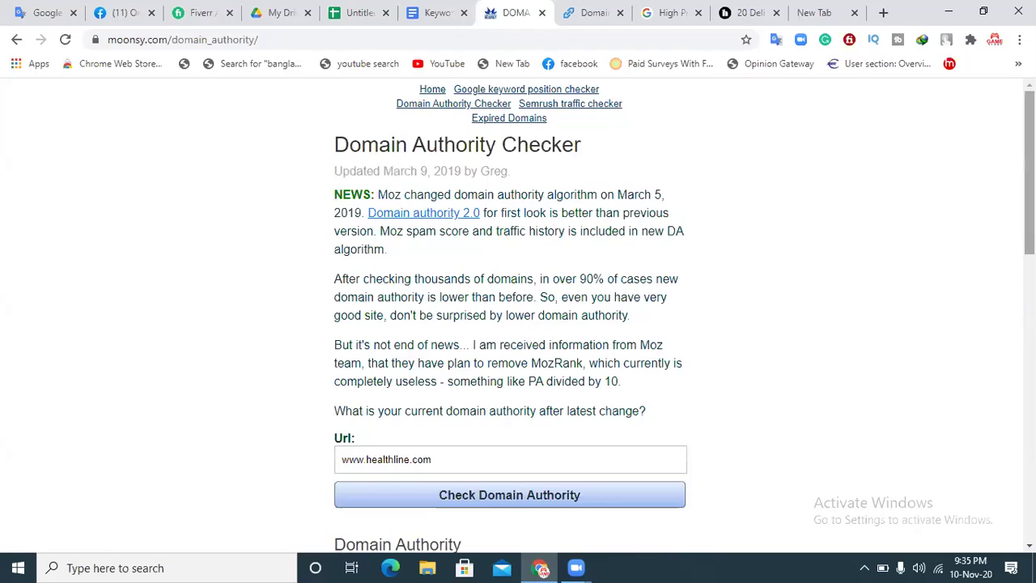
pyautogui.scroll(-4, 519, 315)
pyautogui.scroll(-6, 1009, 467)
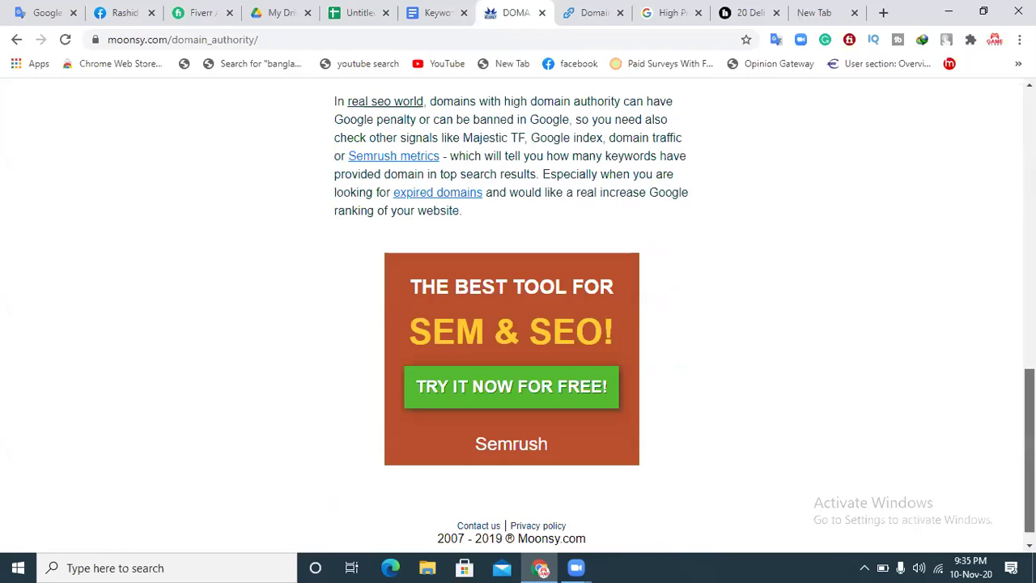
pyautogui.scroll(8, 1009, 467)
pyautogui.scroll(3, 930, 99)
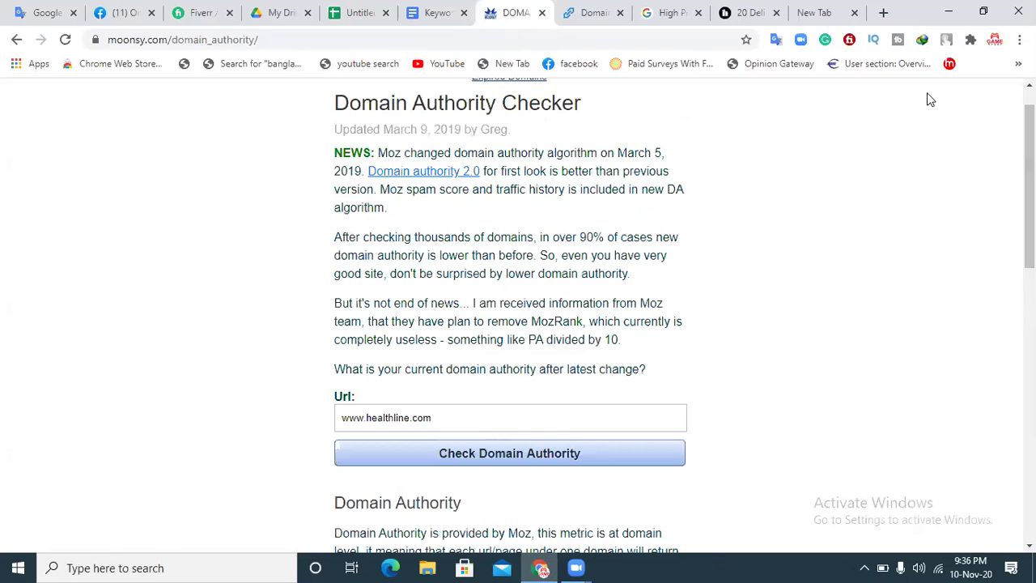
# - Review the Website SEO Checker page, the High Protein Foods results and the Traffic Travis section of the Keyword Research document
pyautogui.hotkey('ctrl', 'Tab')
pyautogui.scroll(3, 639, 324)
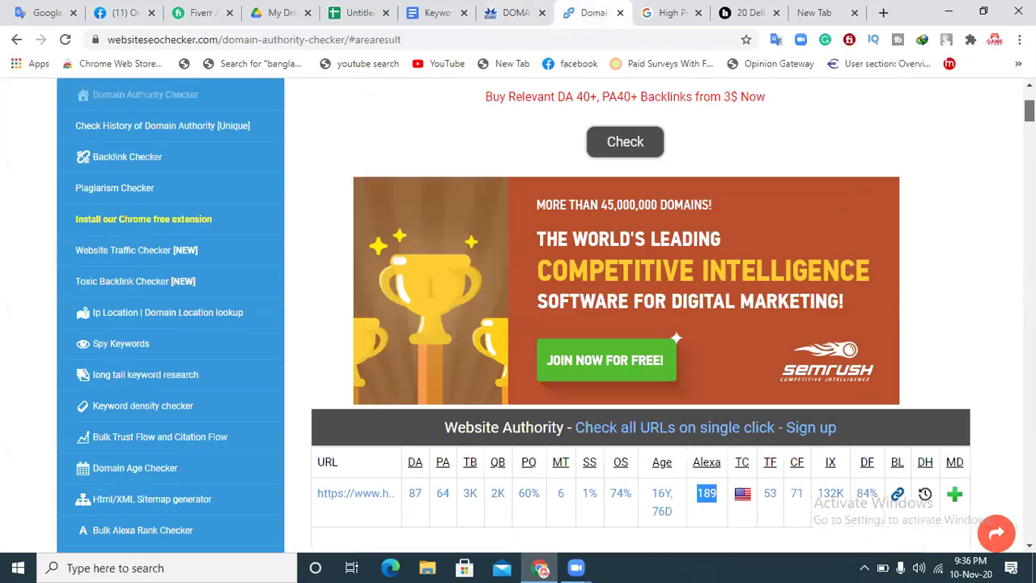
pyautogui.scroll(3, 150, 229)
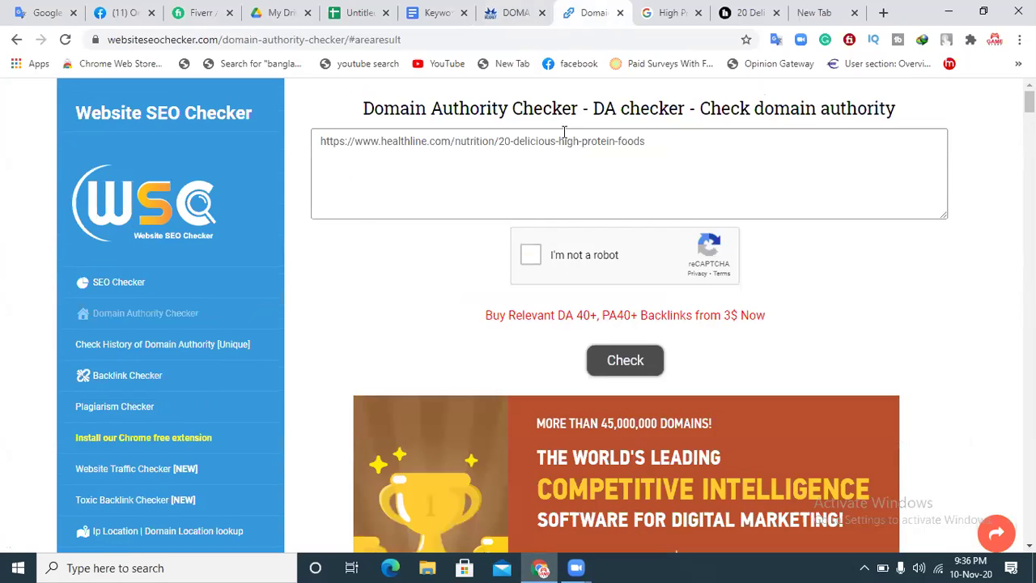
pyautogui.click(429, 9)
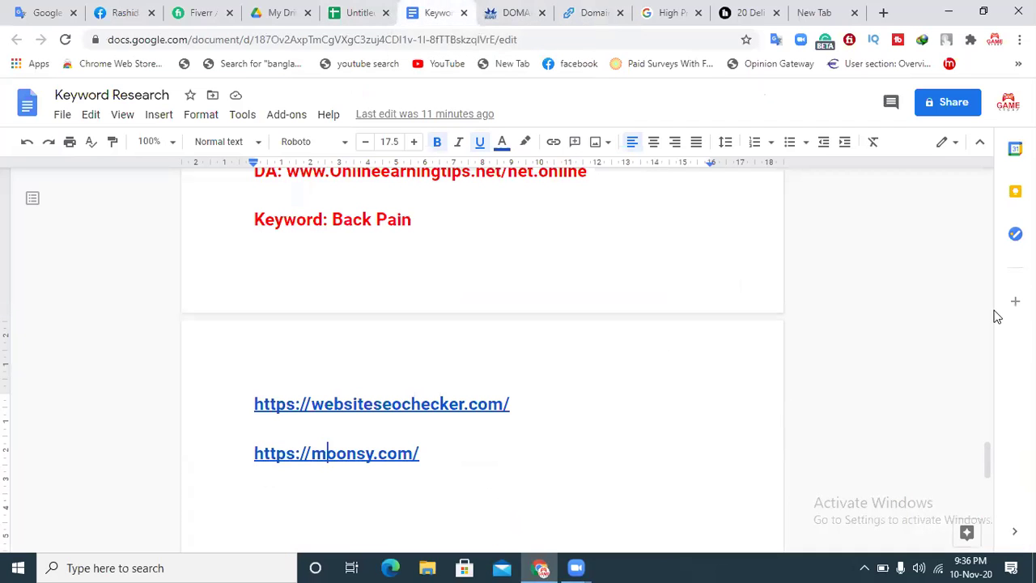
pyautogui.moveTo(988, 459); pyautogui.dragTo(989, 487)
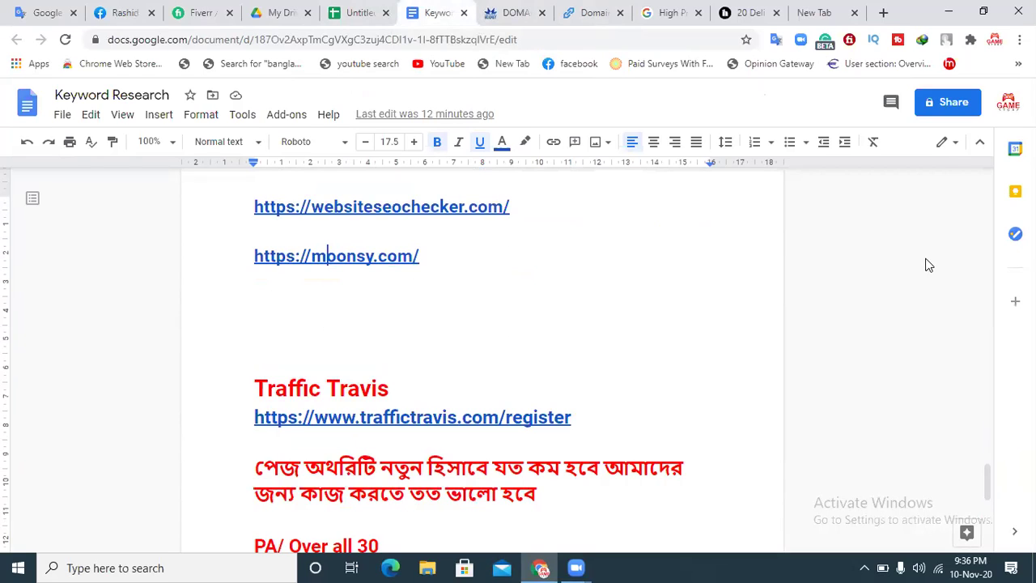
pyautogui.click(732, 14)
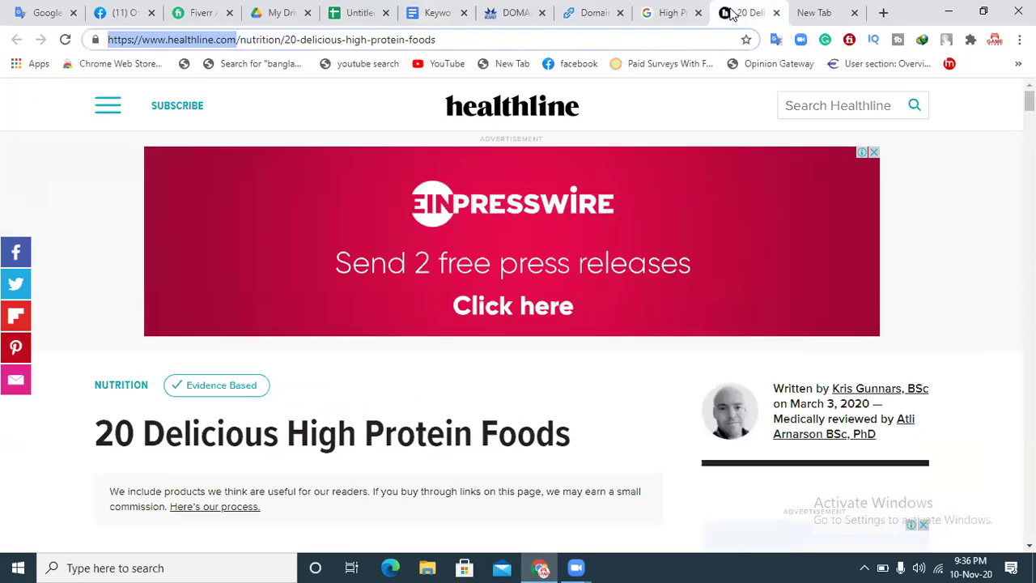
pyautogui.click(673, 16)
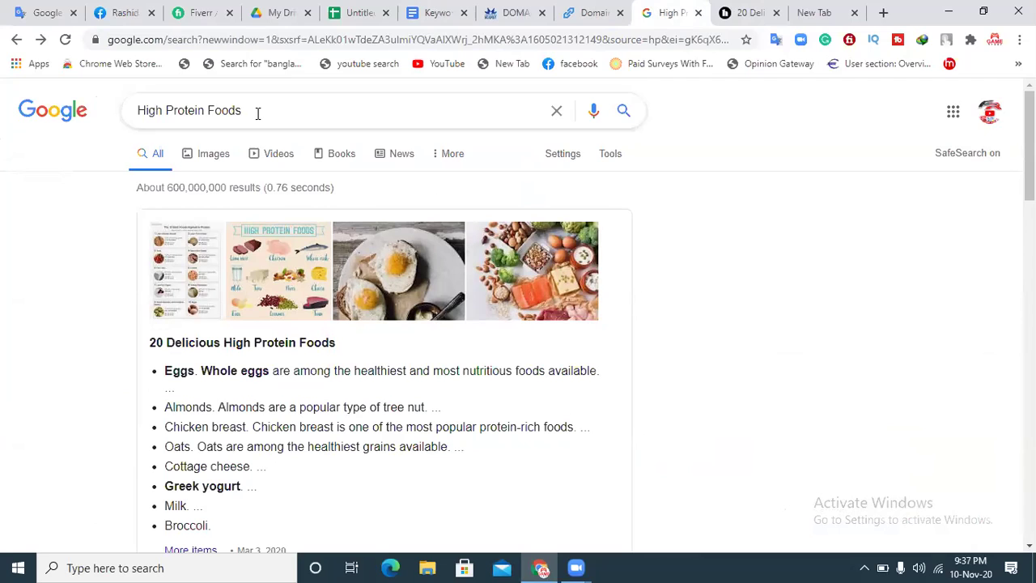
pyautogui.click(434, 12)
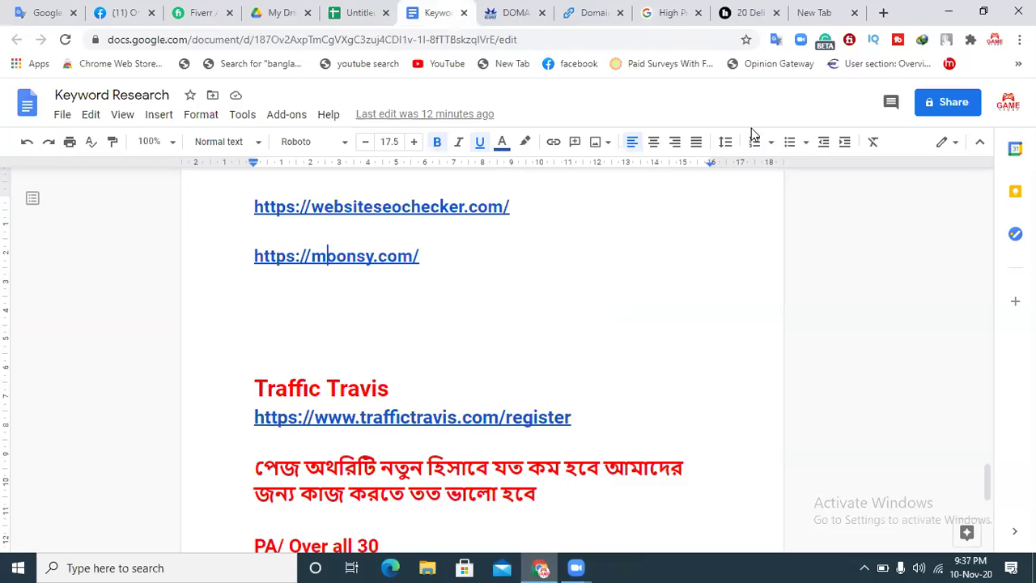
# - Go to google.com in the empty tab and search for "traffic travis"
pyautogui.click(803, 14)
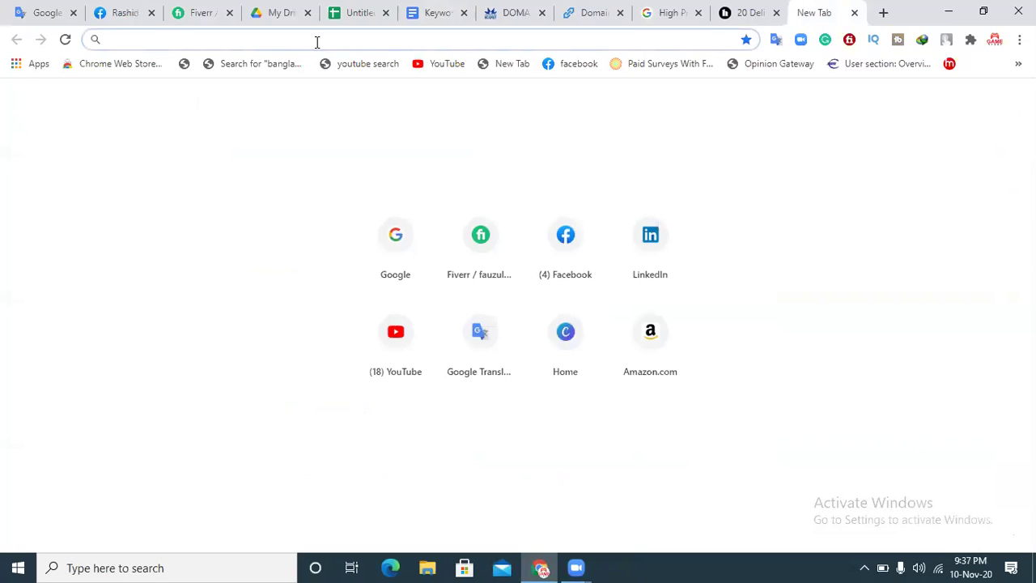
pyautogui.write('google.com')
pyautogui.press('Return')
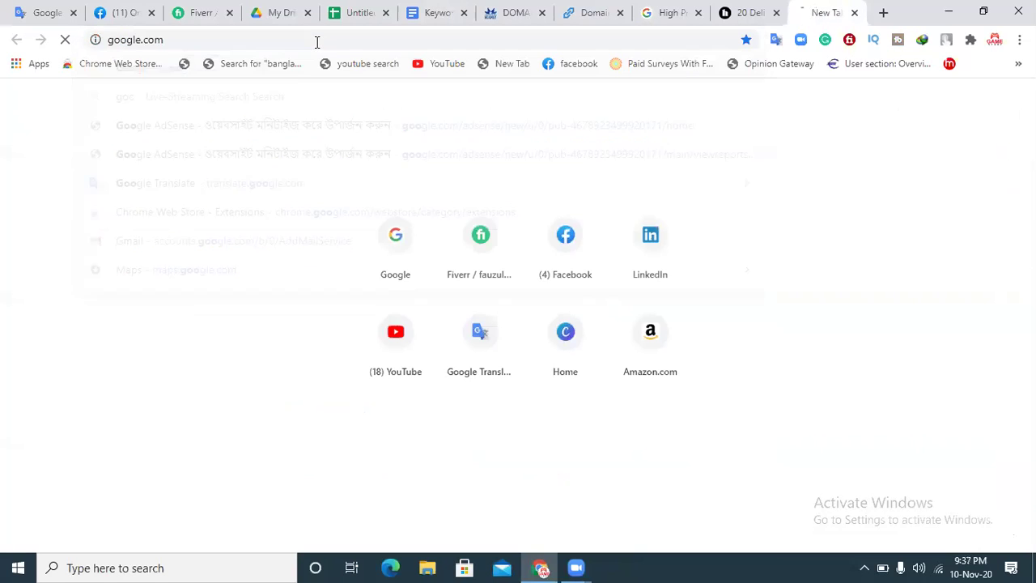
pyautogui.click(359, 309)
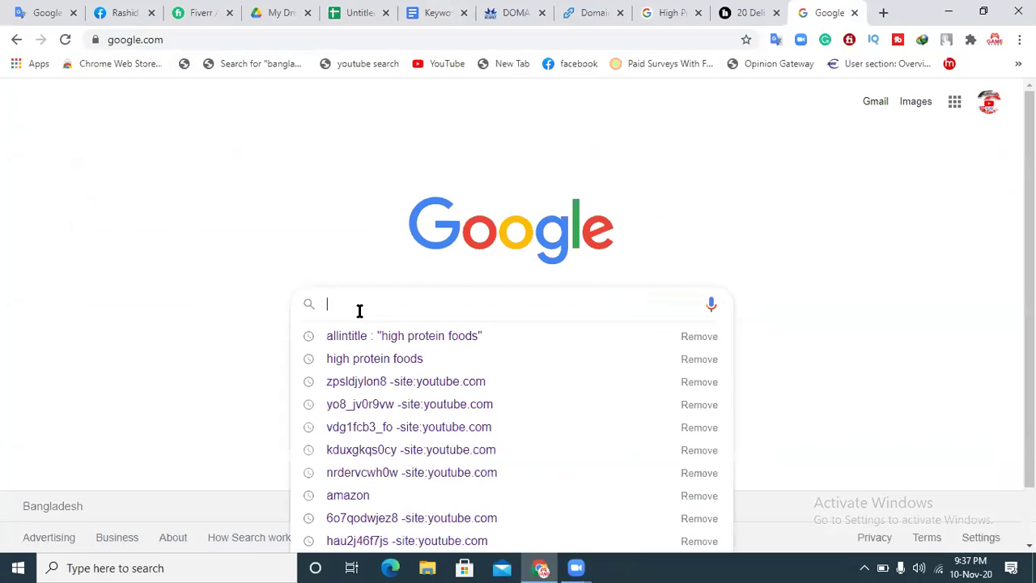
pyautogui.write('tra')
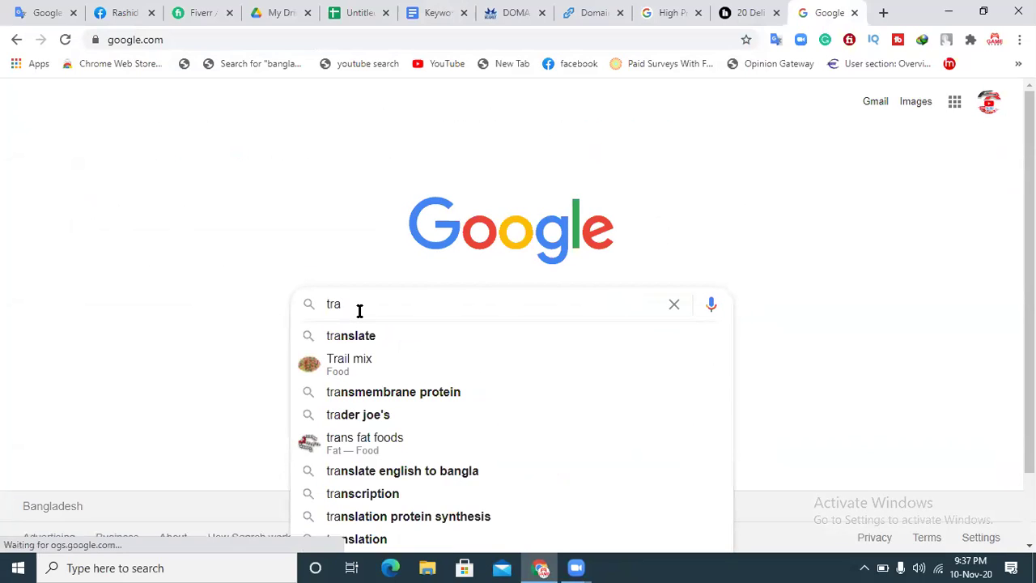
pyautogui.write('ffic')
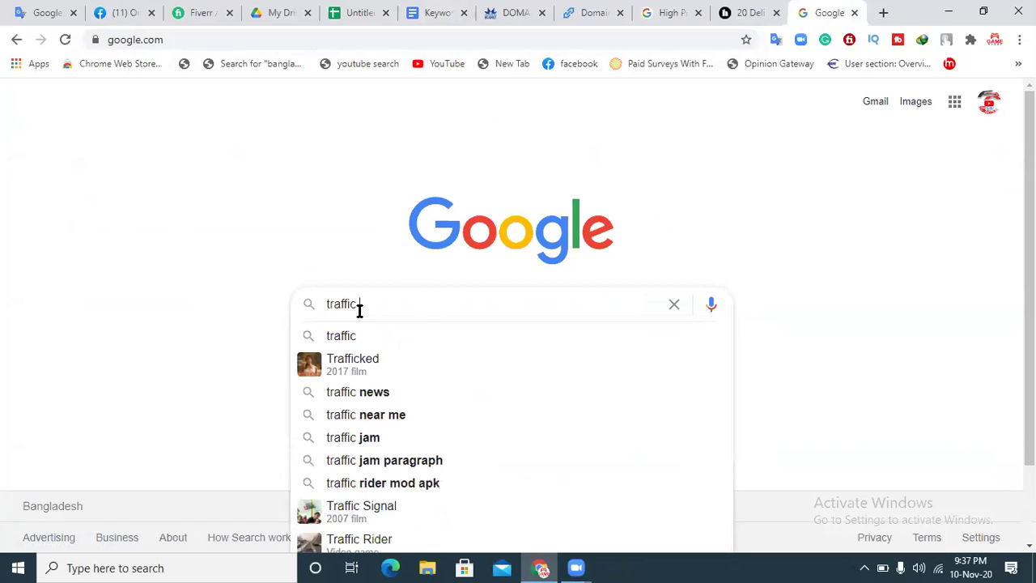
pyautogui.write(' tra')
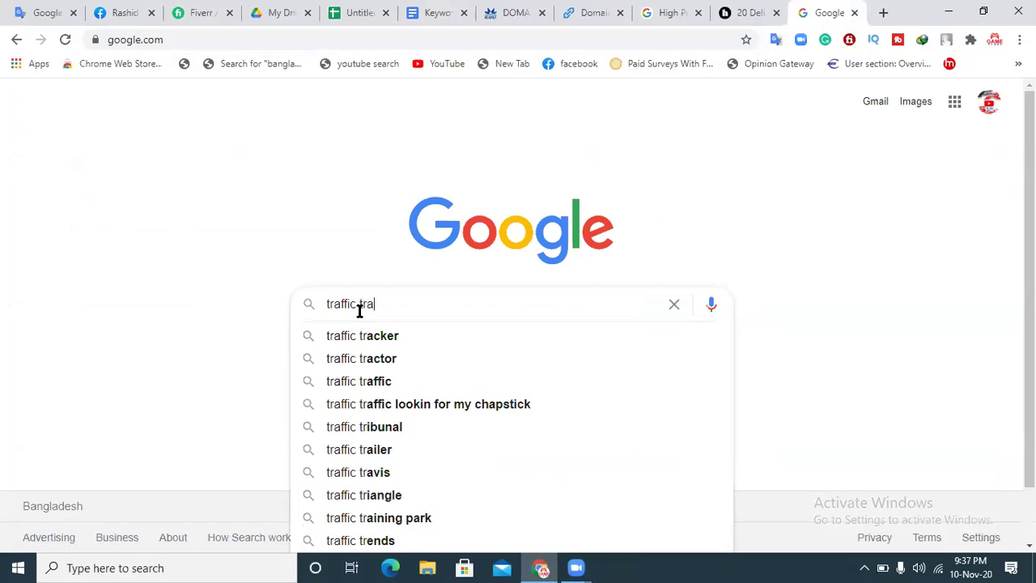
pyautogui.write('viz')
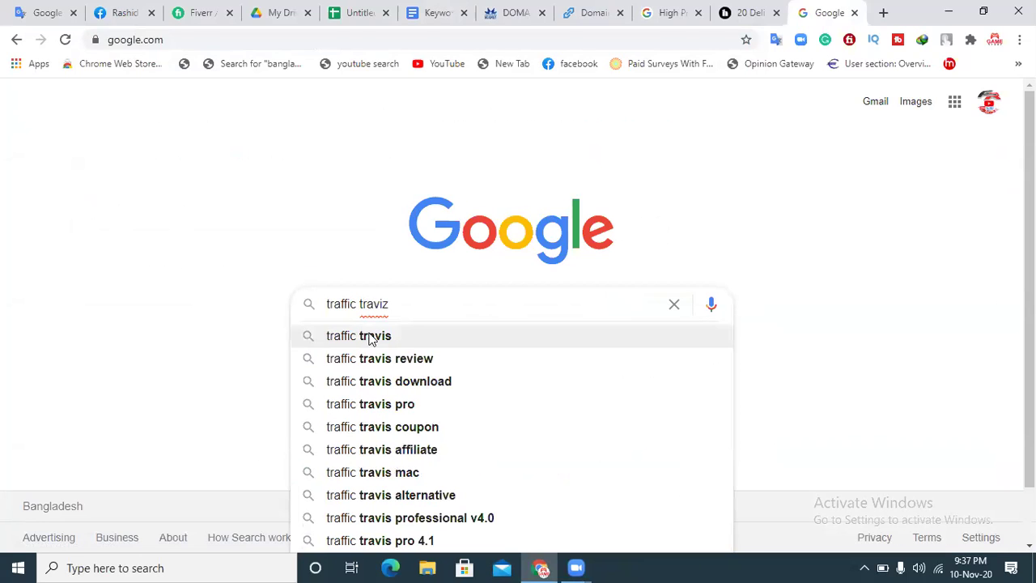
pyautogui.click(370, 339)
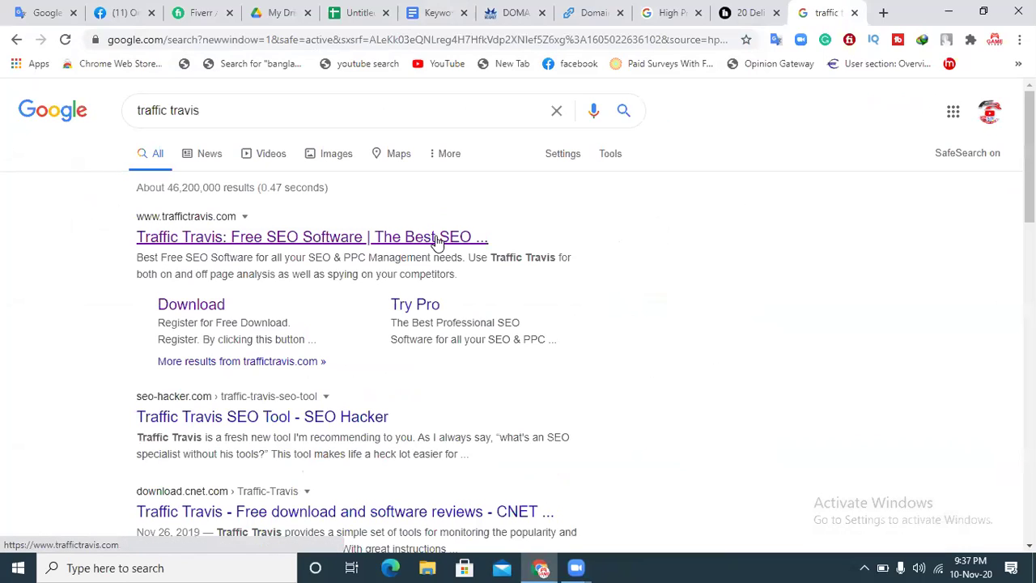
# - Open the official Traffic Travis website from the results and go to its free download registration page
pyautogui.click(238, 245)
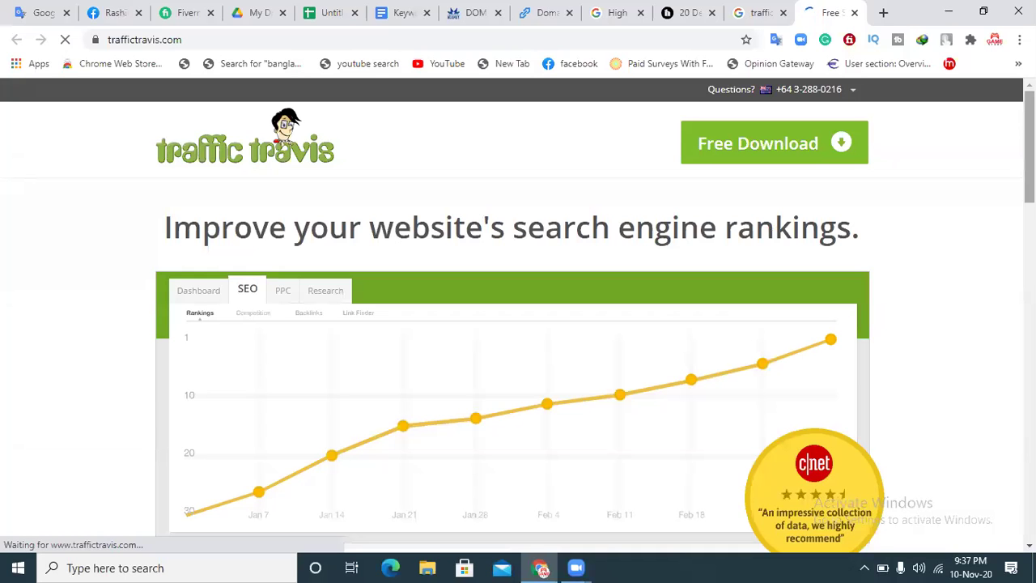
pyautogui.moveTo(1029, 144); pyautogui.dragTo(1030, 311)
pyautogui.click(736, 544)
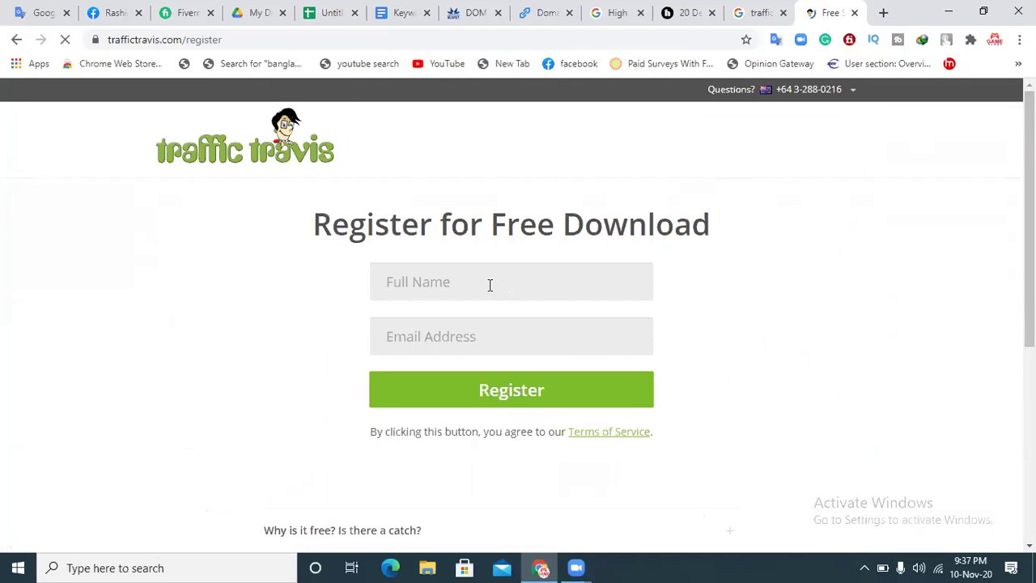
# - Look over the Full Name and Email Address fields and the rest of the Traffic Travis registration page without filling anything in
pyautogui.click(490, 285)
pyautogui.click(419, 348)
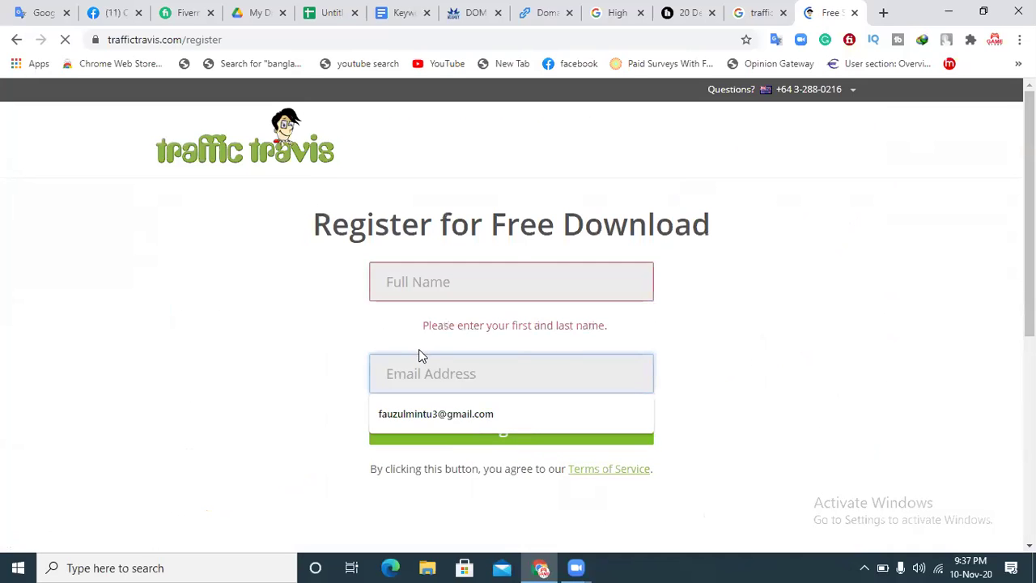
pyautogui.click(499, 270)
pyautogui.click(462, 370)
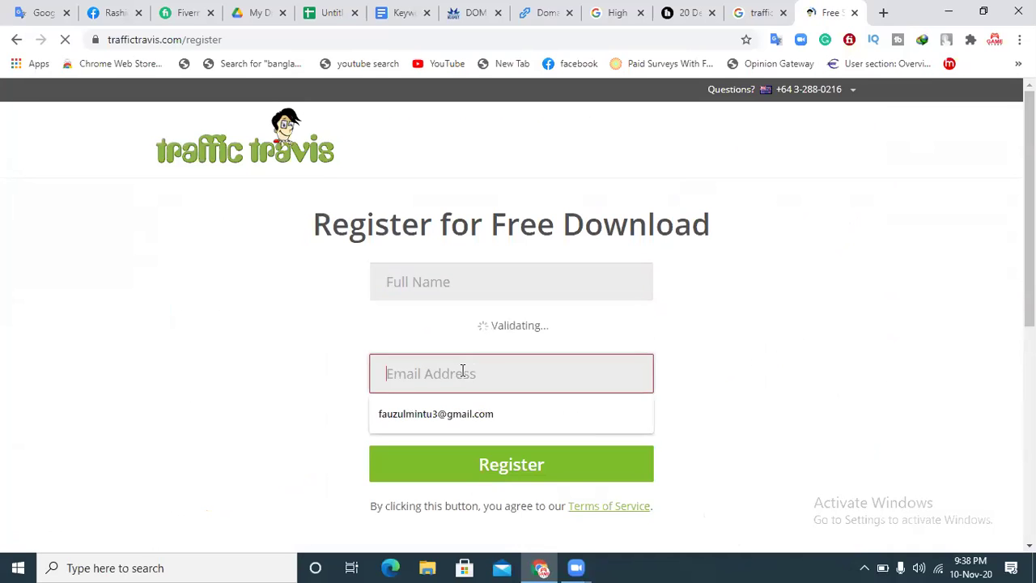
pyautogui.click(894, 348)
pyautogui.scroll(-2, 894, 348)
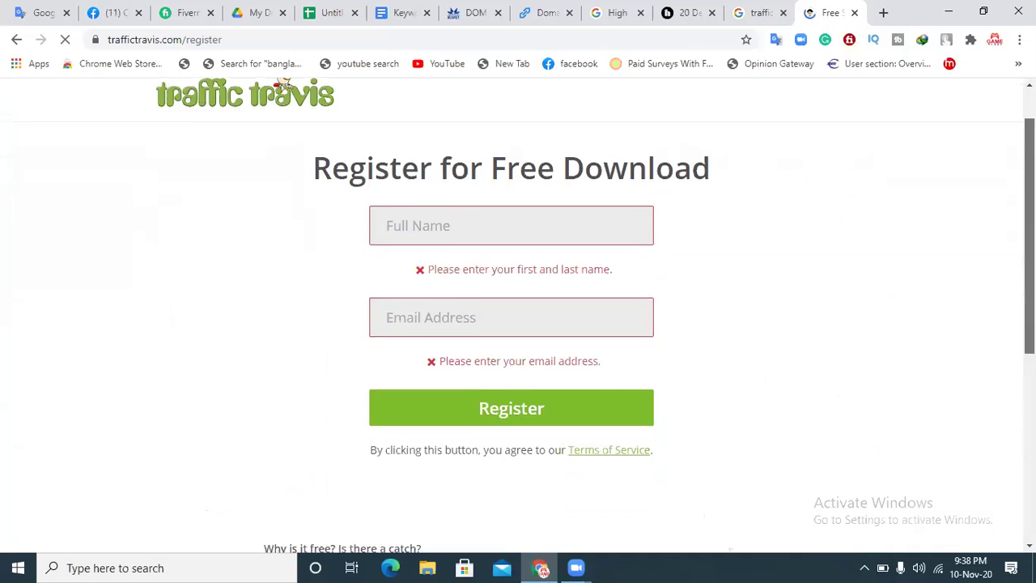
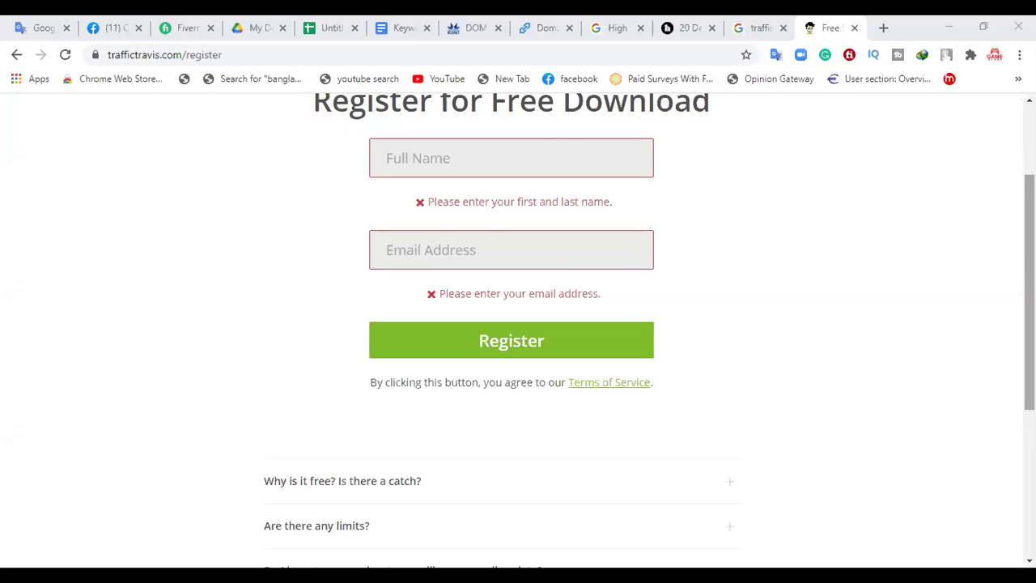
pyautogui.scroll(2, 884, 256)
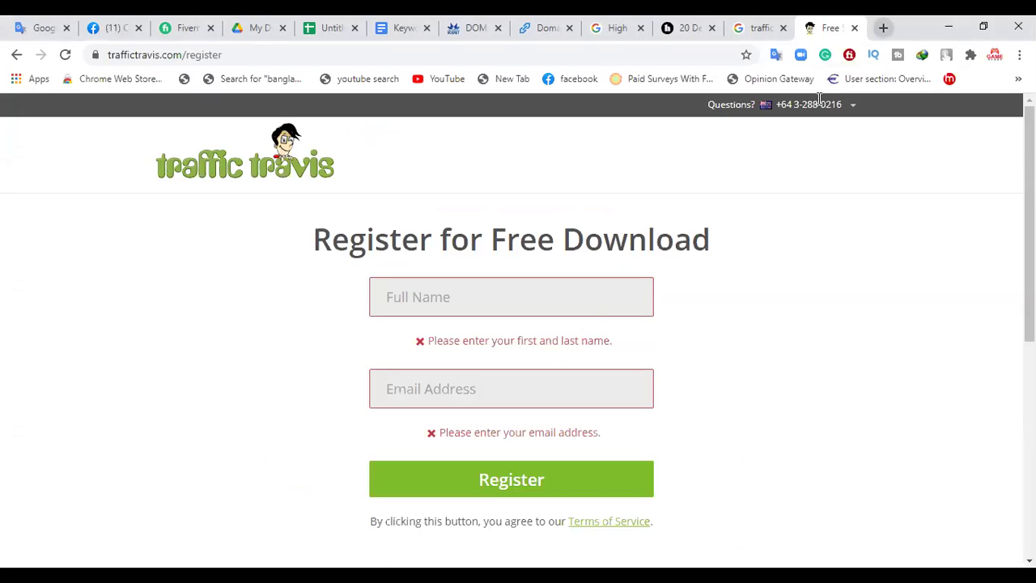
# - Visit onlineearningtips.net in a new tab and try to open its Photo page
pyautogui.hotkey('ctrl', 't')
pyautogui.write('online')
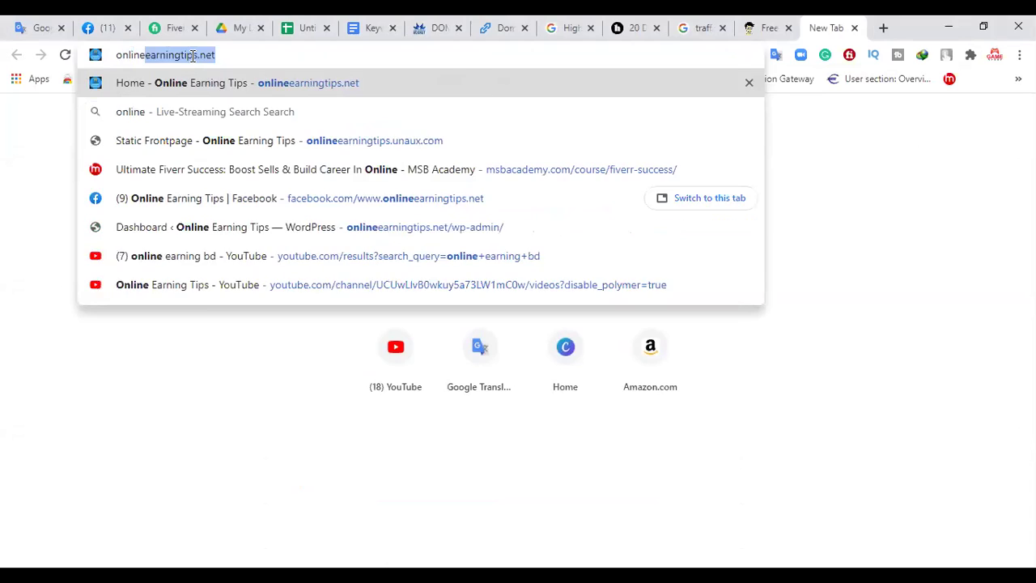
pyautogui.press('Return')
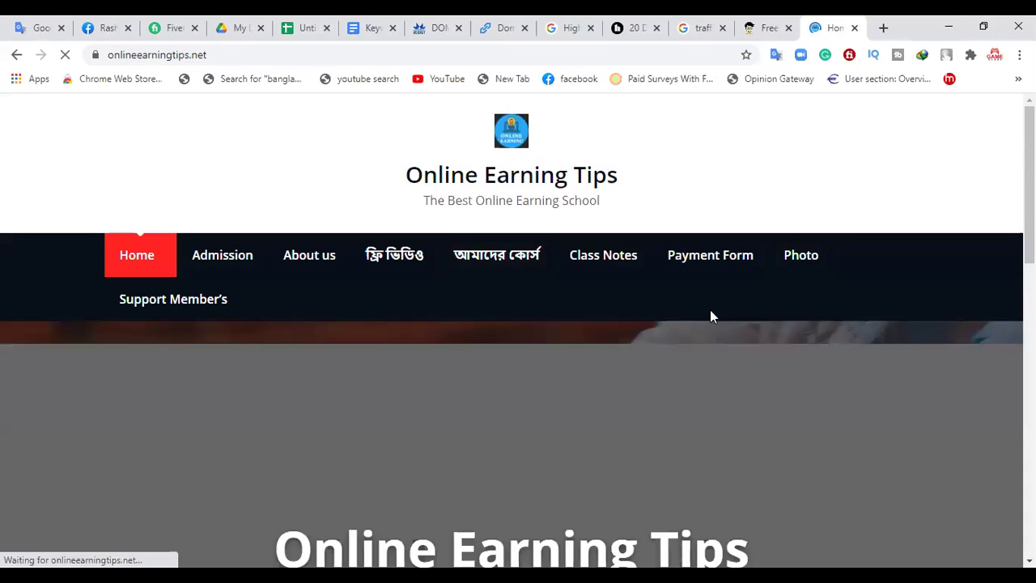
pyautogui.click(808, 264)
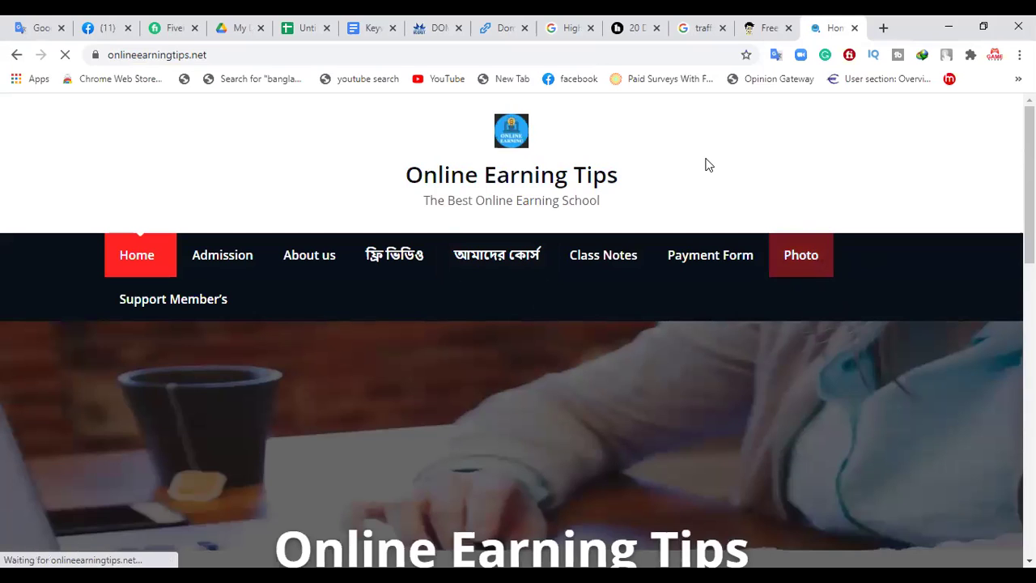
pyautogui.click(814, 263)
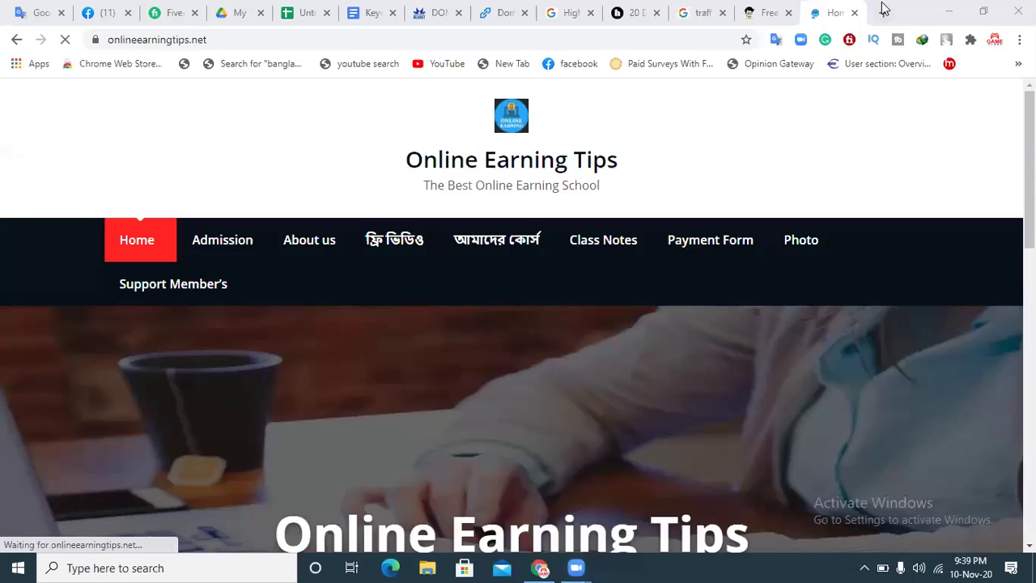
# - Close the Online Earning Tips and Traffic Travis registration tabs and return to the Keyword Research document
pyautogui.hotkey('ctrl', 'w')
pyautogui.hotkey('ctrl', 'w')
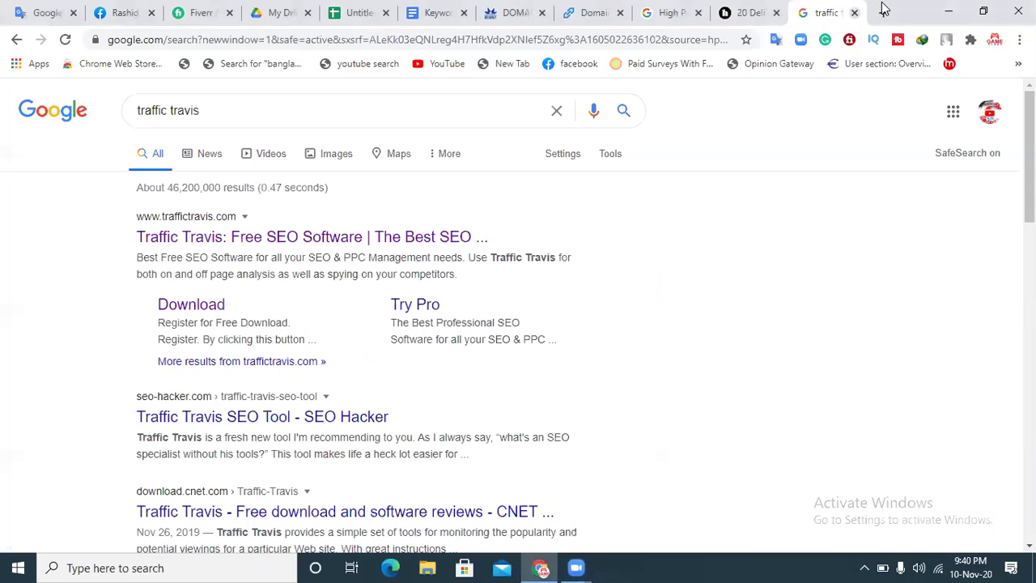
pyautogui.click(749, 12)
pyautogui.click(592, 10)
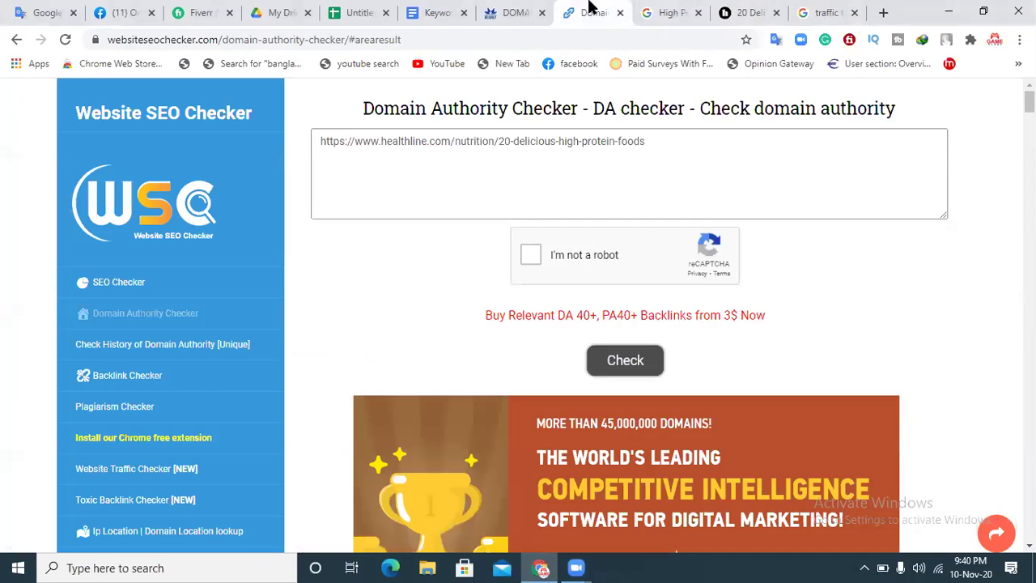
pyautogui.click(414, 11)
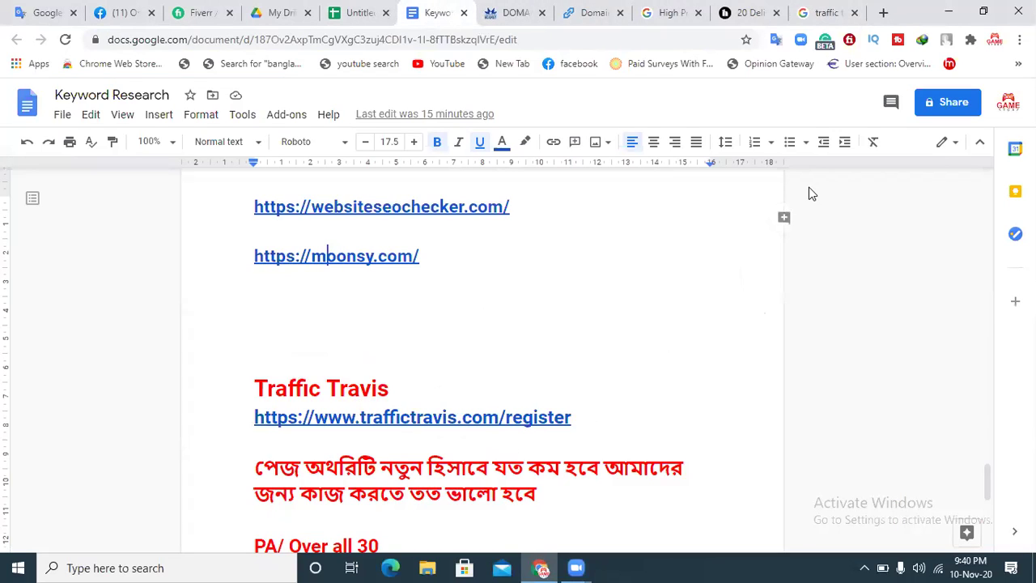
# - Launch Traffic Travis v4 from the desktop and show its SEO rankings in a maximized window, dismissing the training video
pyautogui.click(949, 11)
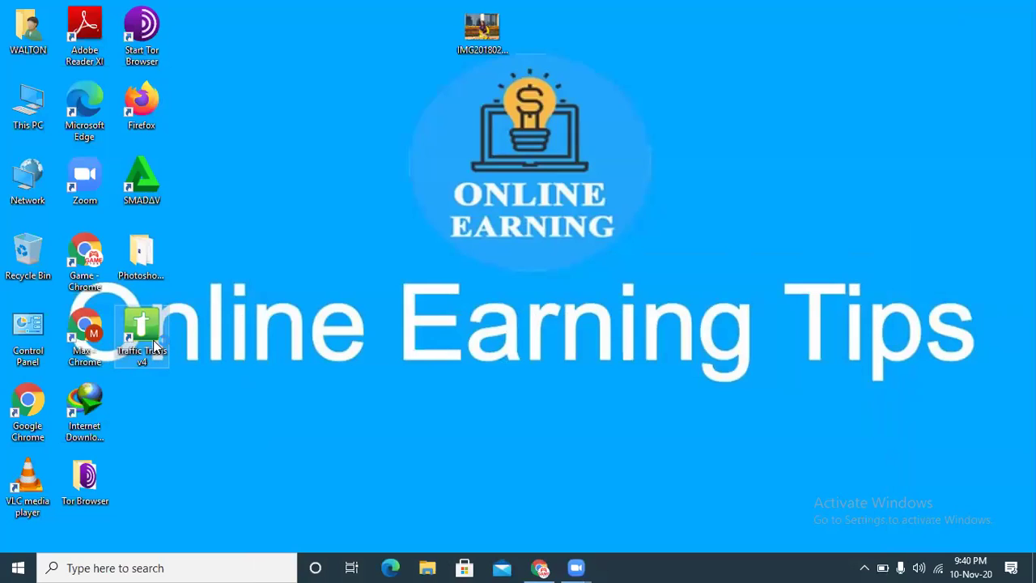
pyautogui.press('F5')
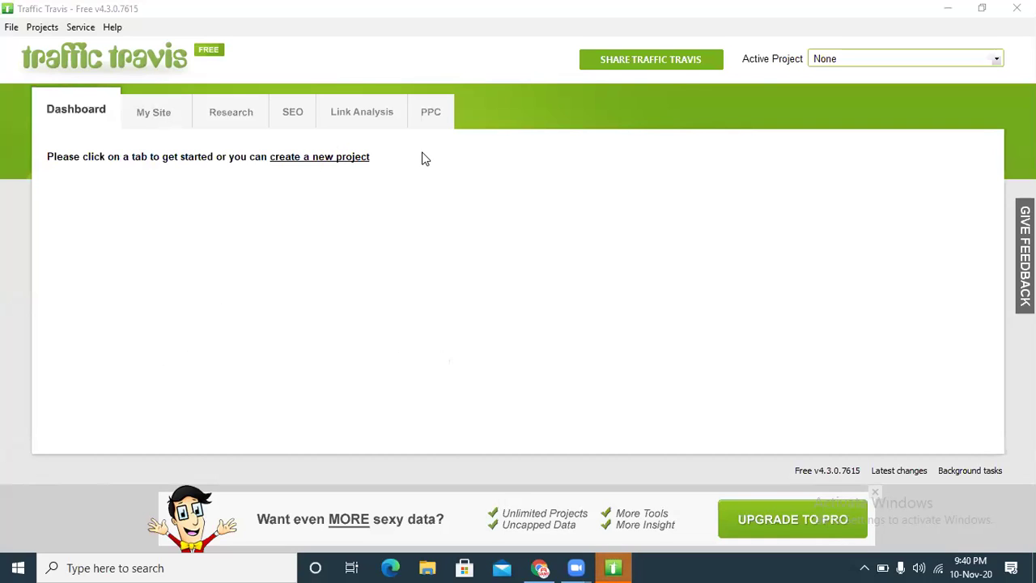
pyautogui.click(300, 130)
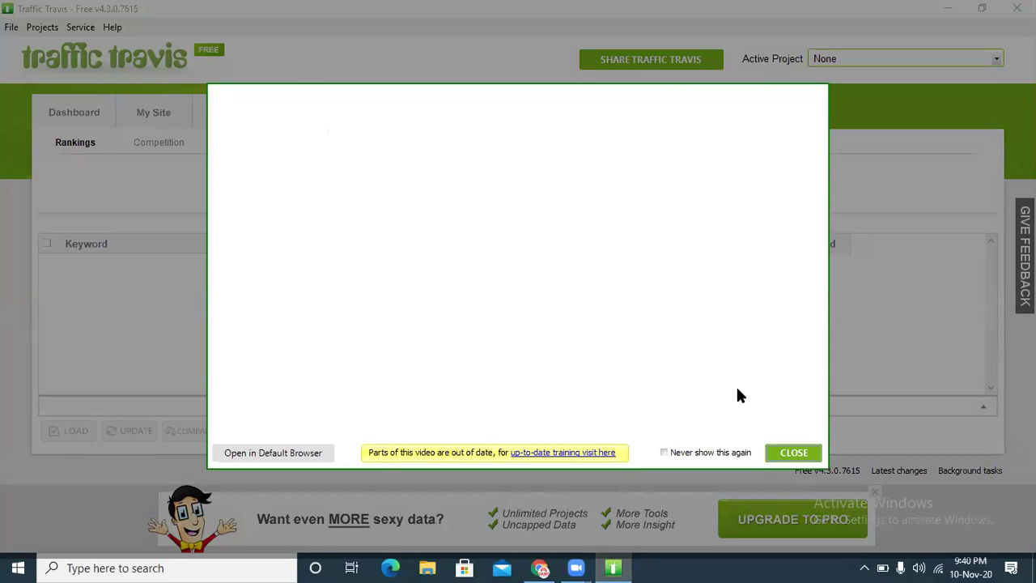
pyautogui.click(793, 452)
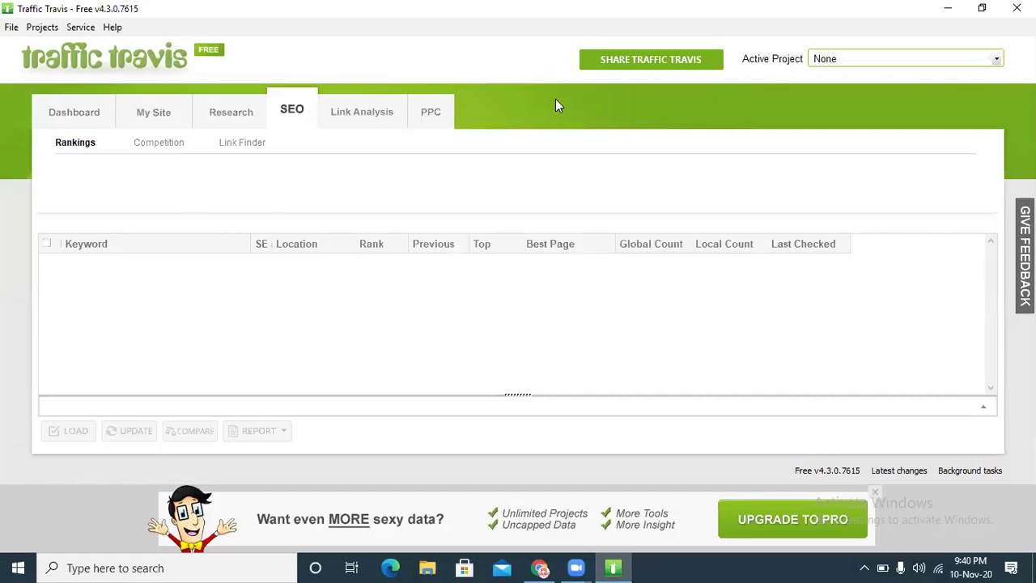
pyautogui.press('super+Down')
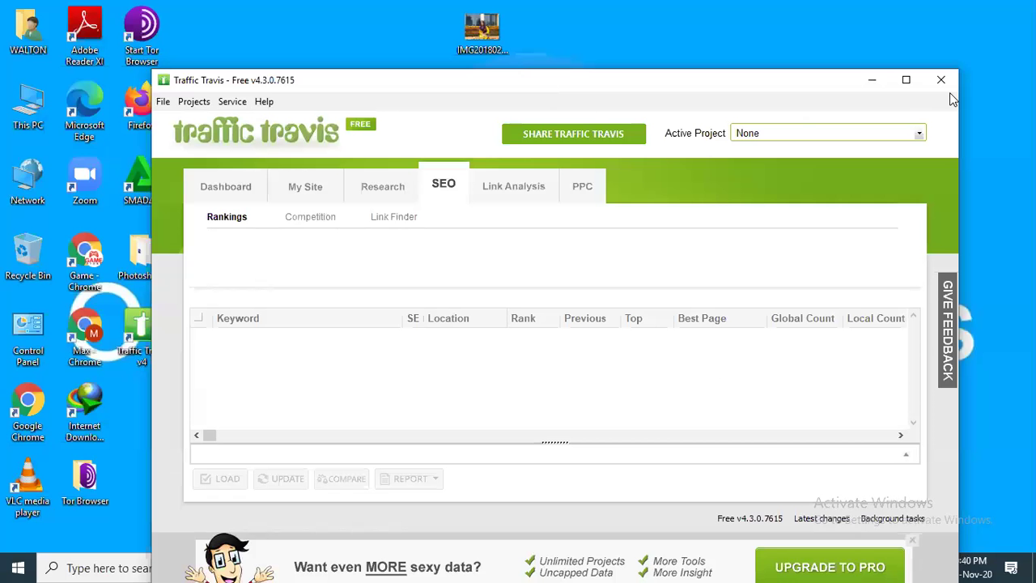
pyautogui.click(907, 80)
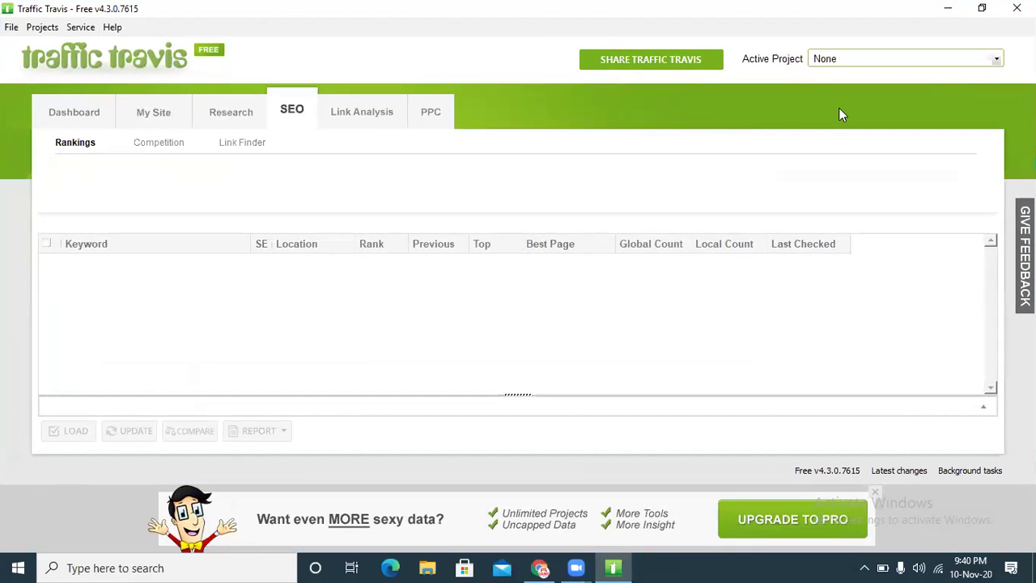
# - Look through the Link Analysis, My Site and Research sections of Traffic Travis, dismissing each training video
pyautogui.click(374, 121)
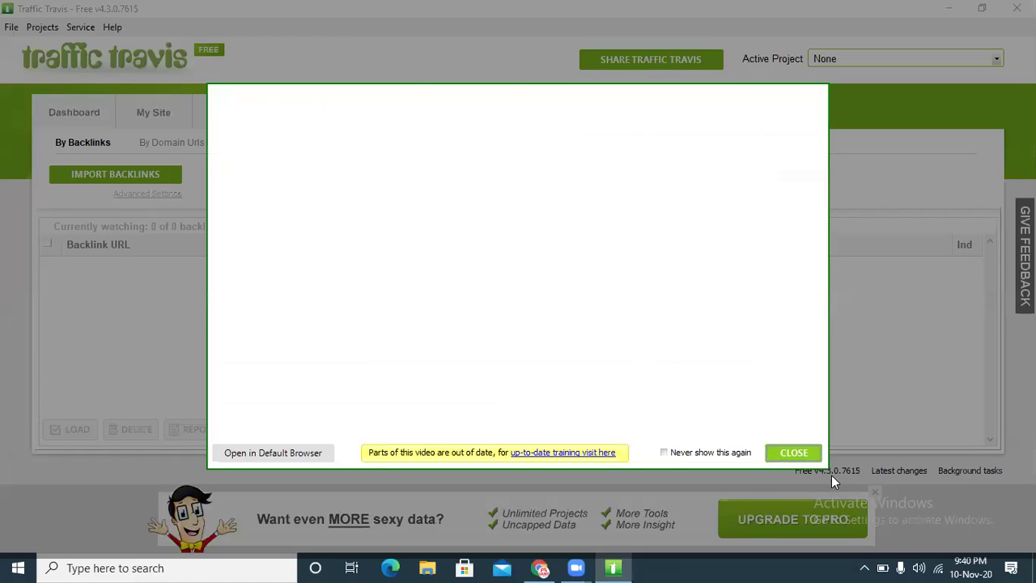
pyautogui.click(815, 458)
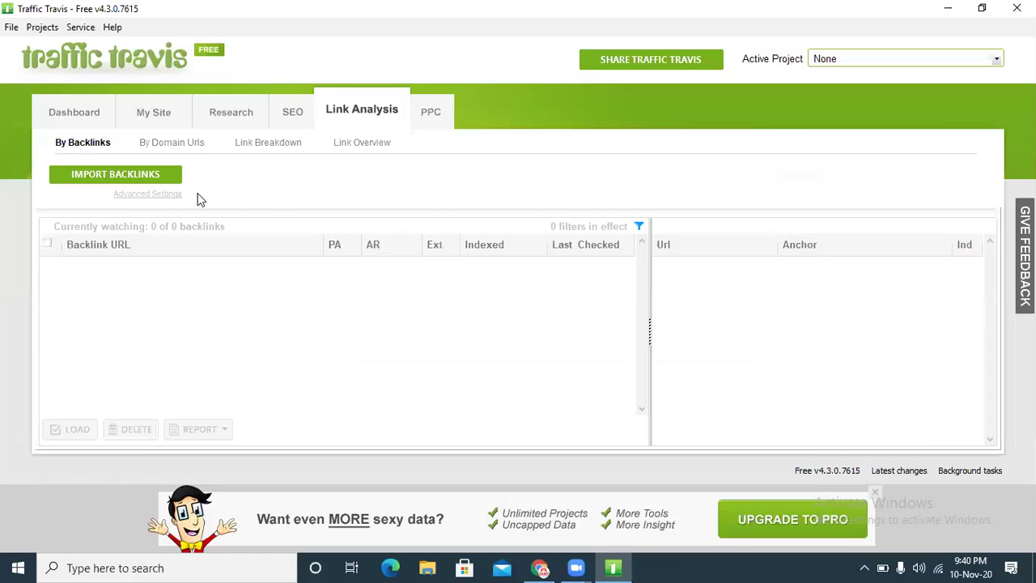
pyautogui.click(153, 113)
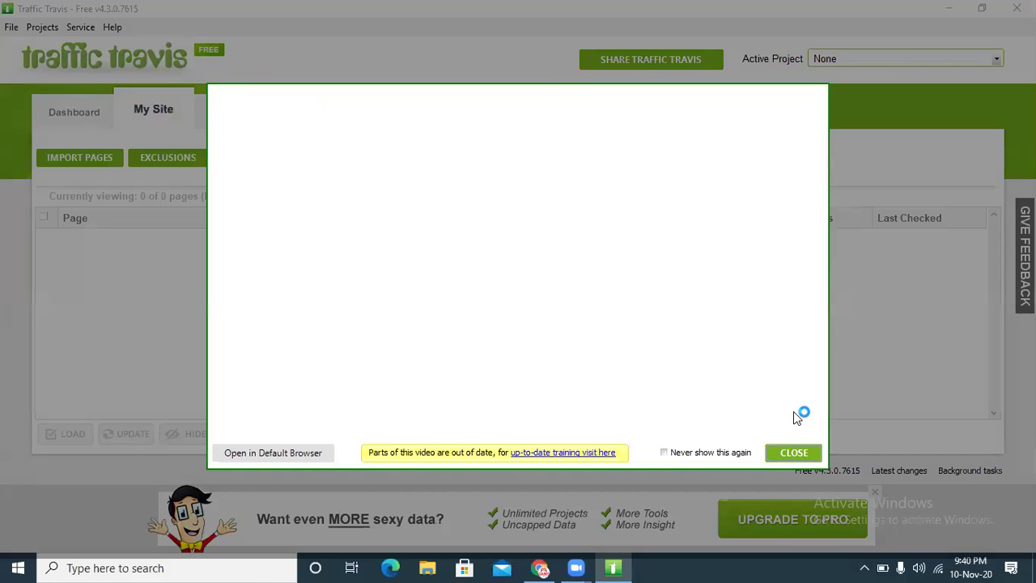
pyautogui.click(790, 453)
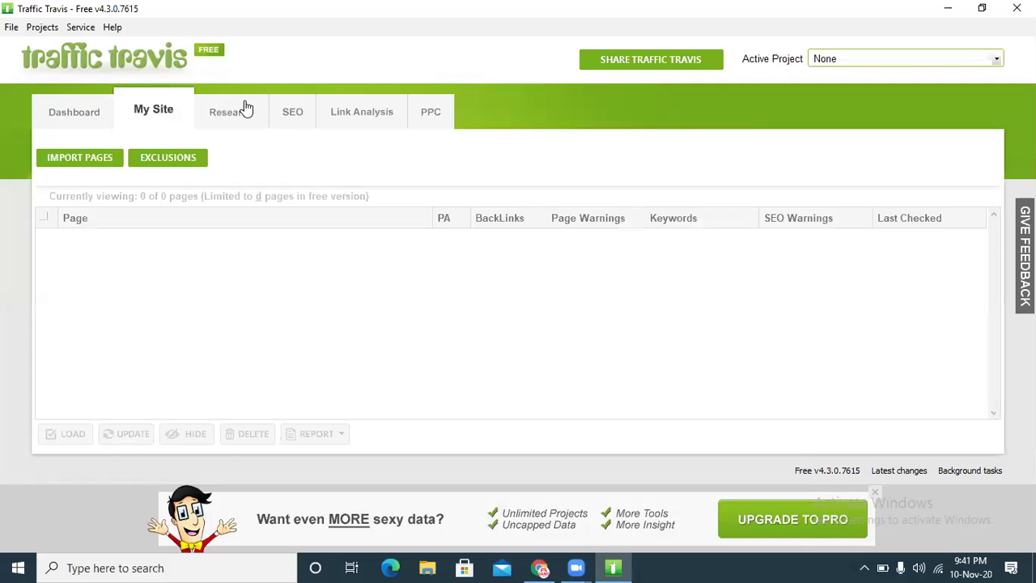
pyautogui.click(246, 107)
pyautogui.click(794, 455)
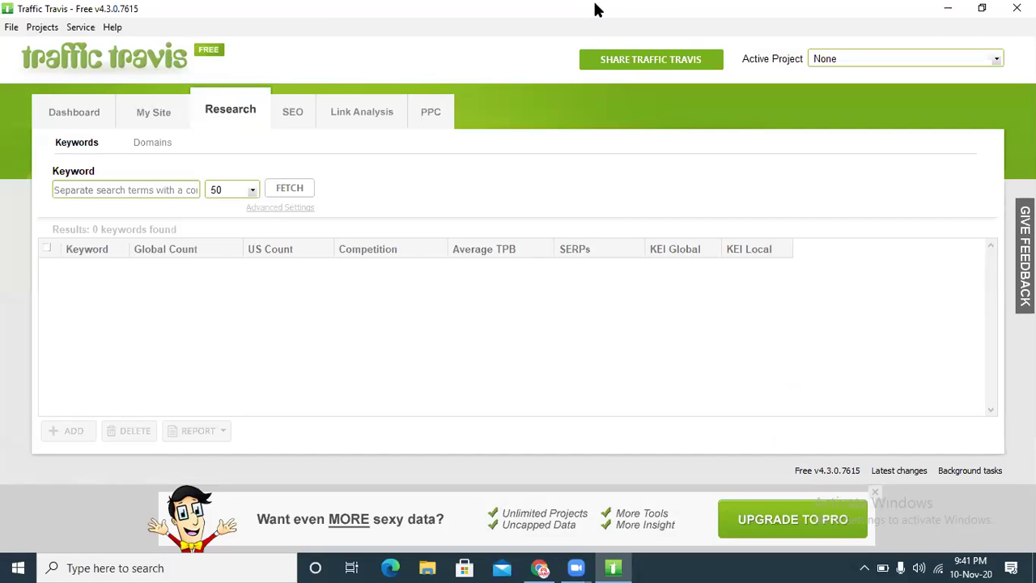
# - Revisit the My Site and Research sections and show the SEO rankings again, dismissing each training video
pyautogui.click(162, 112)
pyautogui.click(793, 453)
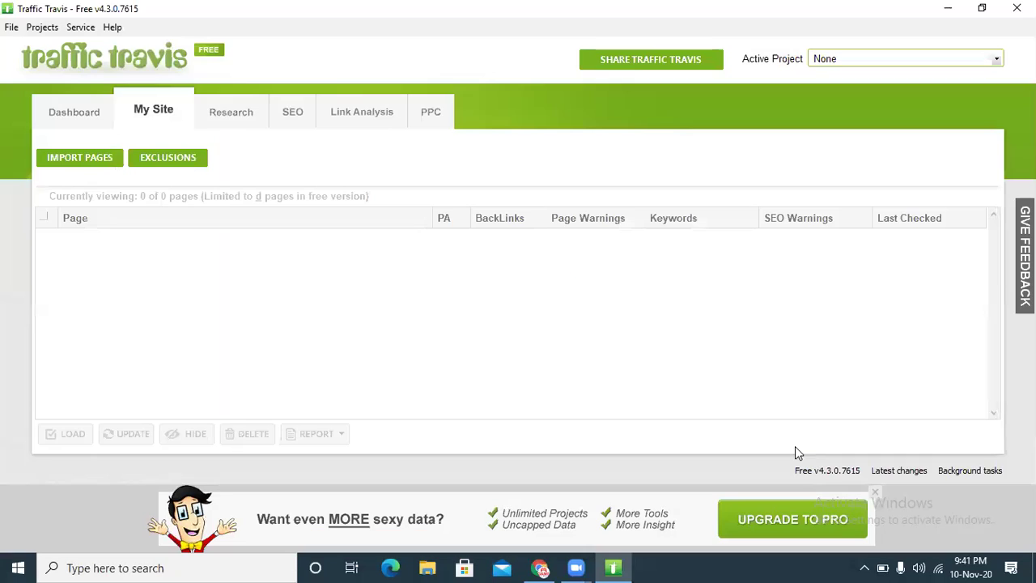
pyautogui.click(245, 119)
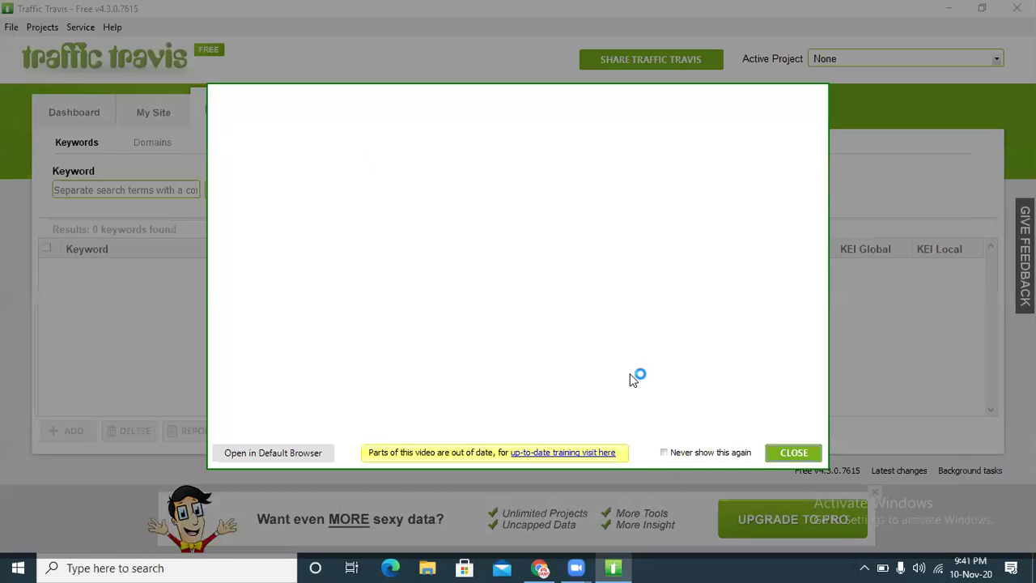
pyautogui.click(792, 452)
pyautogui.click(298, 115)
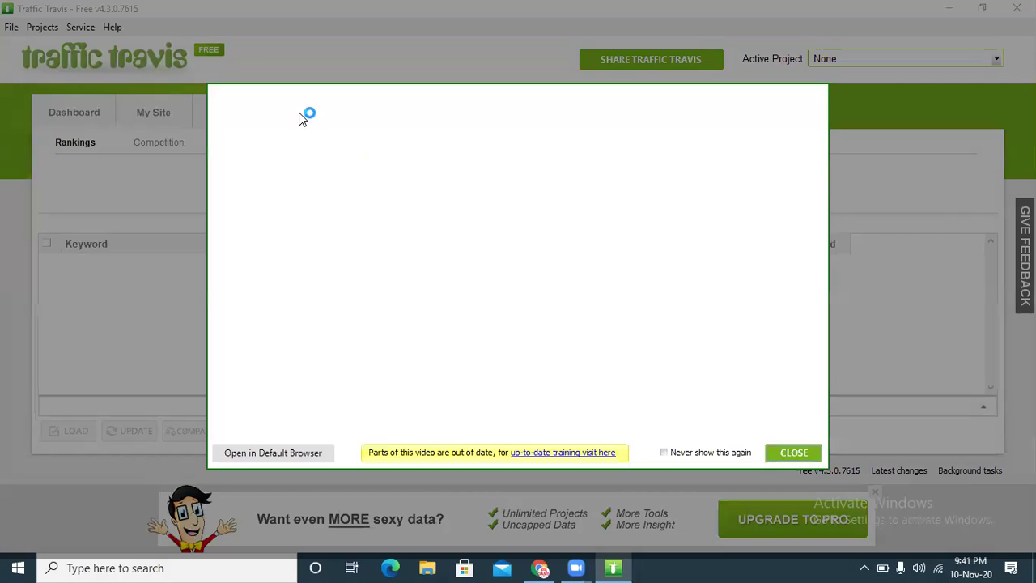
pyautogui.click(789, 451)
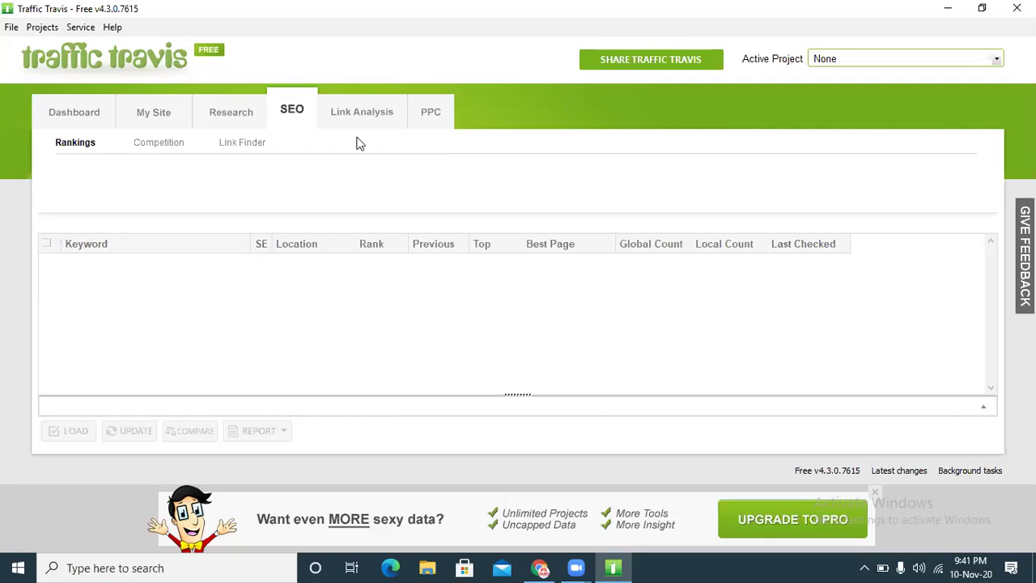
# - Return to keyword research and open the search-term entry box, cancelling it without entering anything
pyautogui.click(228, 122)
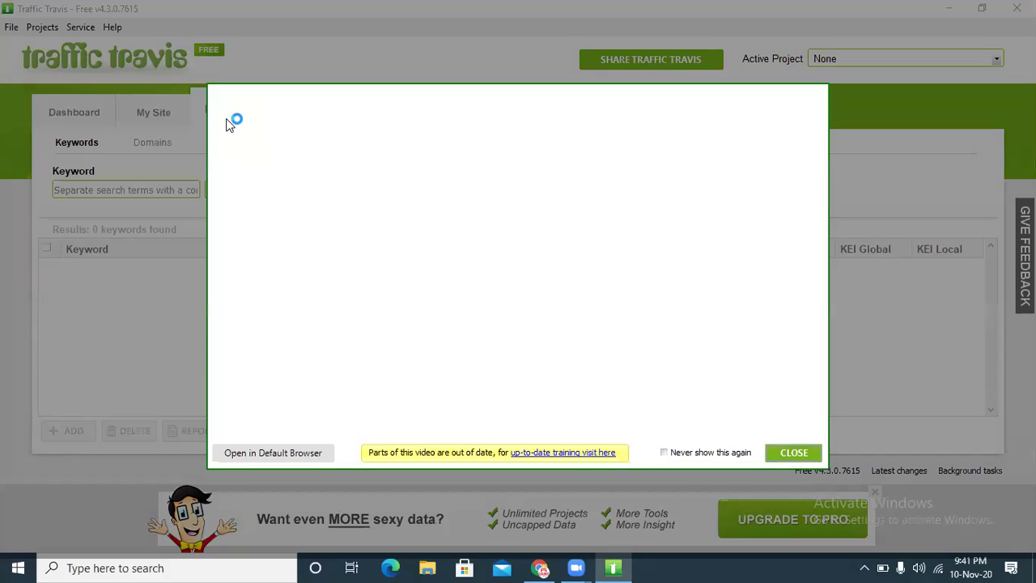
pyautogui.click(804, 454)
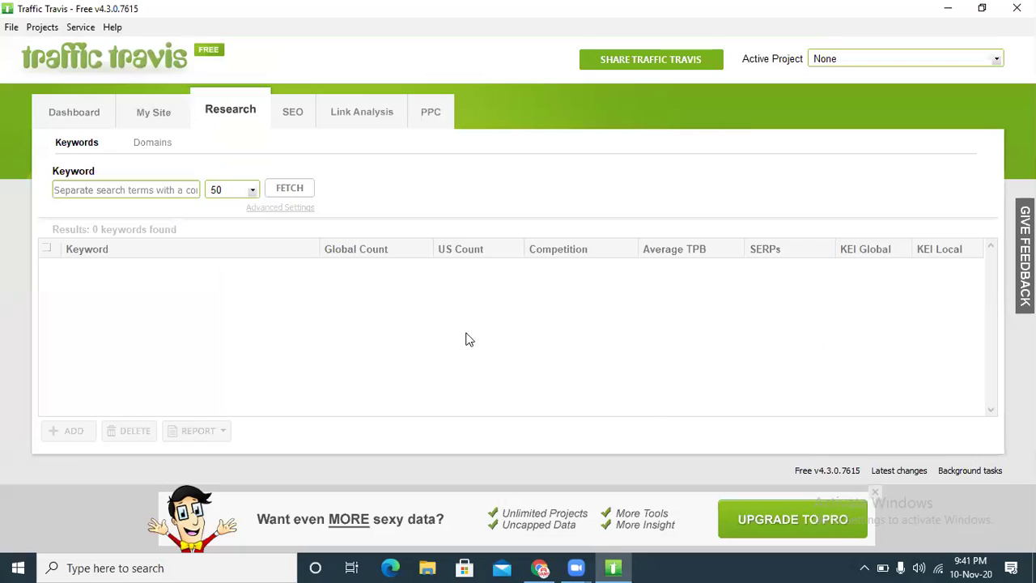
pyautogui.click(184, 190)
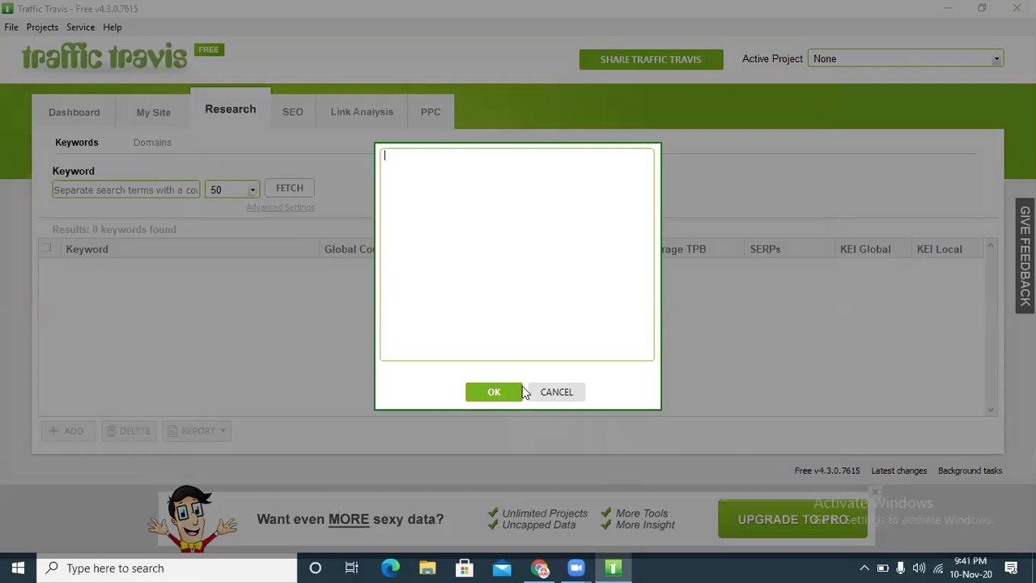
pyautogui.click(556, 392)
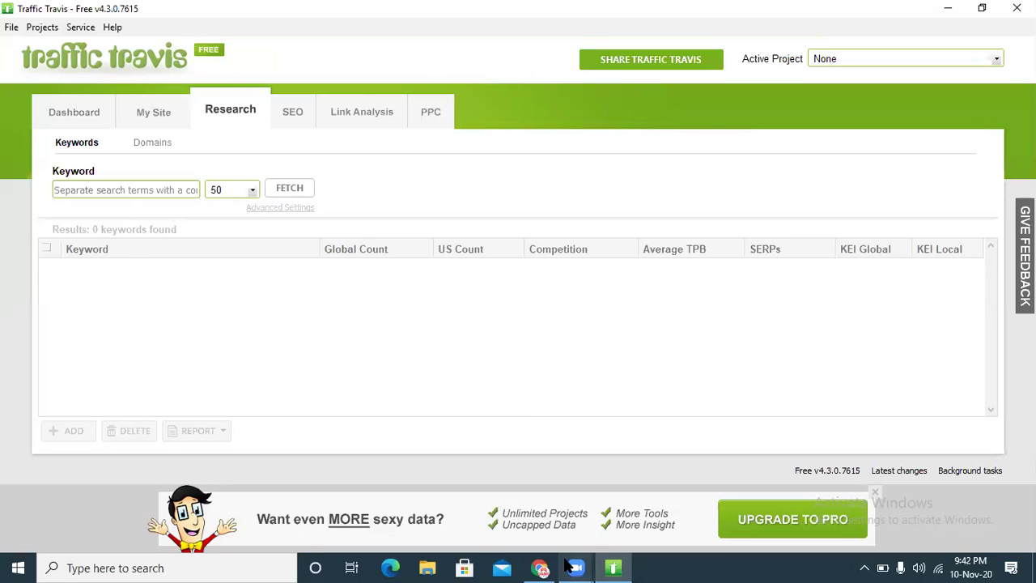
# - Switch to the Keyword Research document in Chrome and copy the keyword "Back Pain"
pyautogui.click(540, 567)
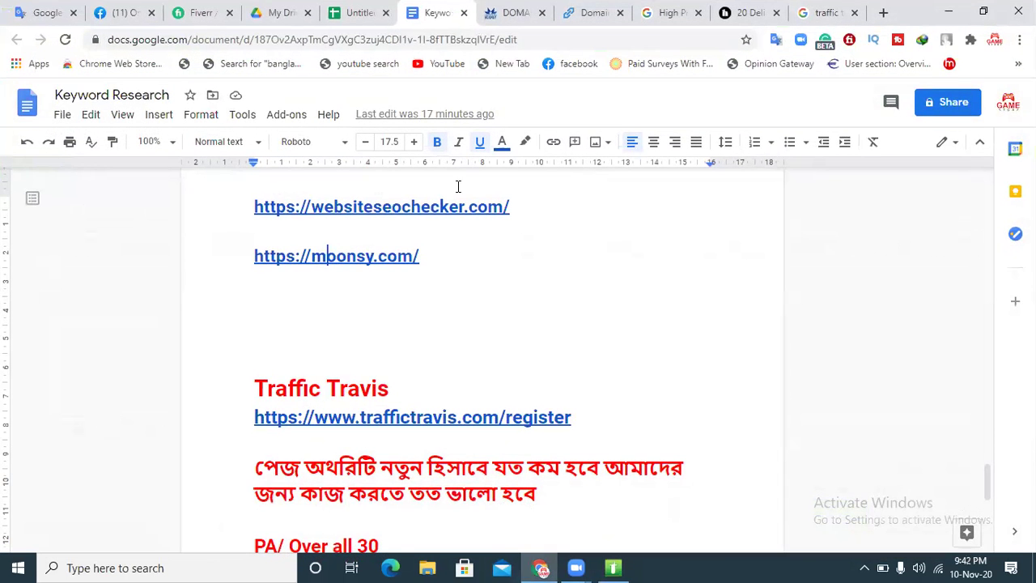
pyautogui.moveTo(987, 476); pyautogui.dragTo(986, 437)
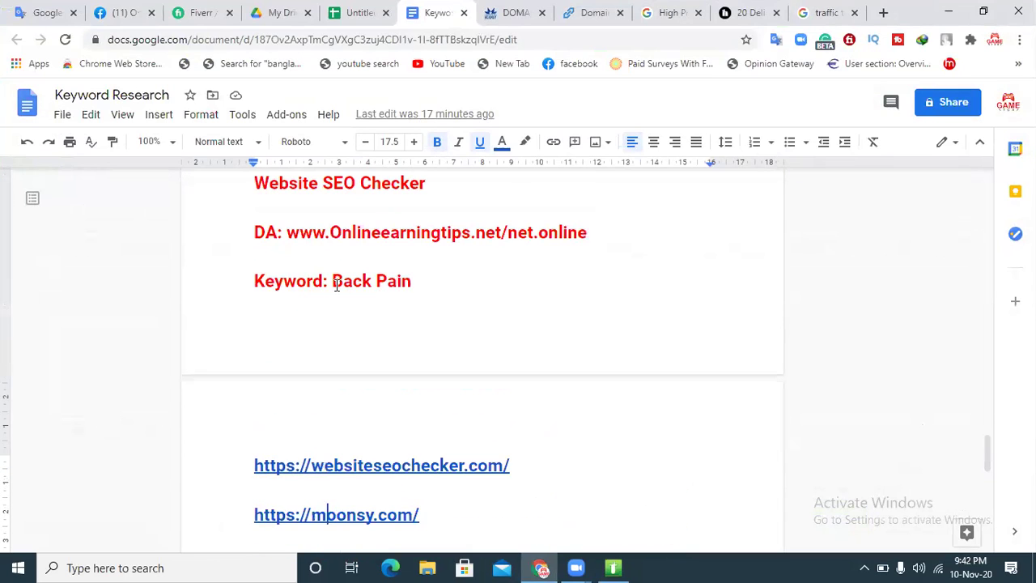
pyautogui.moveTo(337, 283); pyautogui.dragTo(414, 287)
pyautogui.press('super+c')
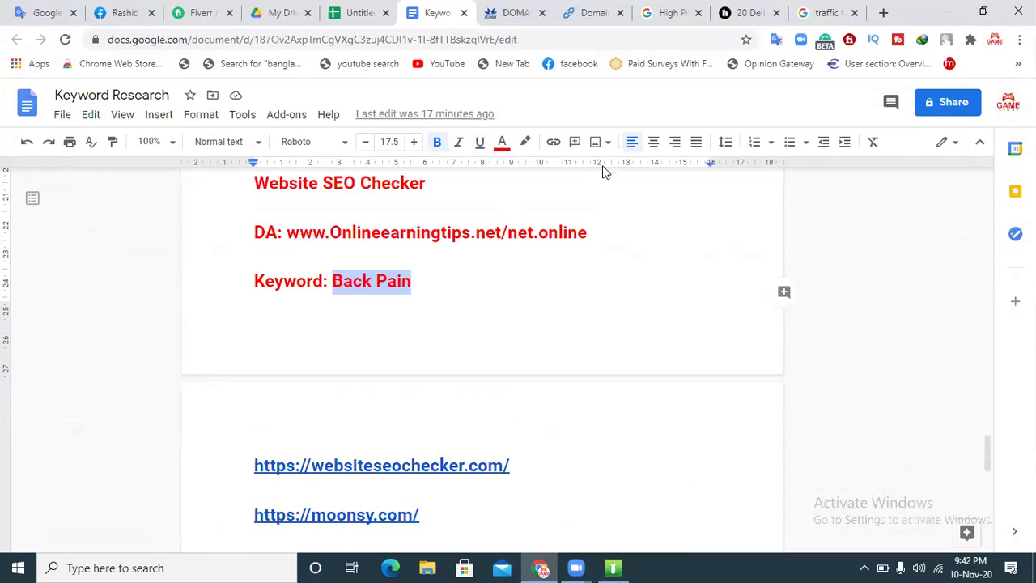
# - Switch to Traffic Travis and enter the copied "Back Pain" as the keyword research search term
pyautogui.click(613, 568)
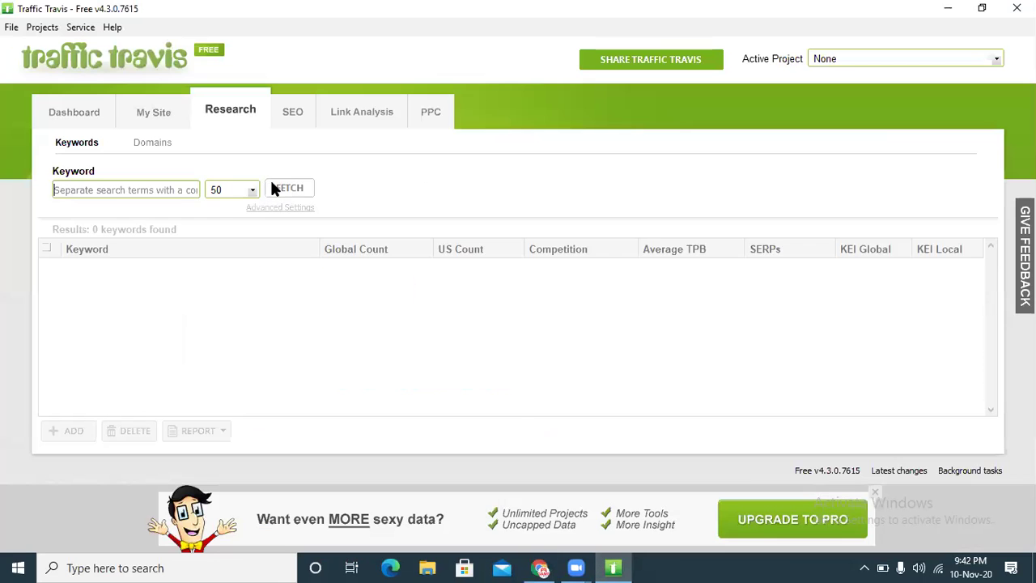
pyautogui.click(132, 189)
pyautogui.rightClick(507, 201)
pyautogui.click(530, 246)
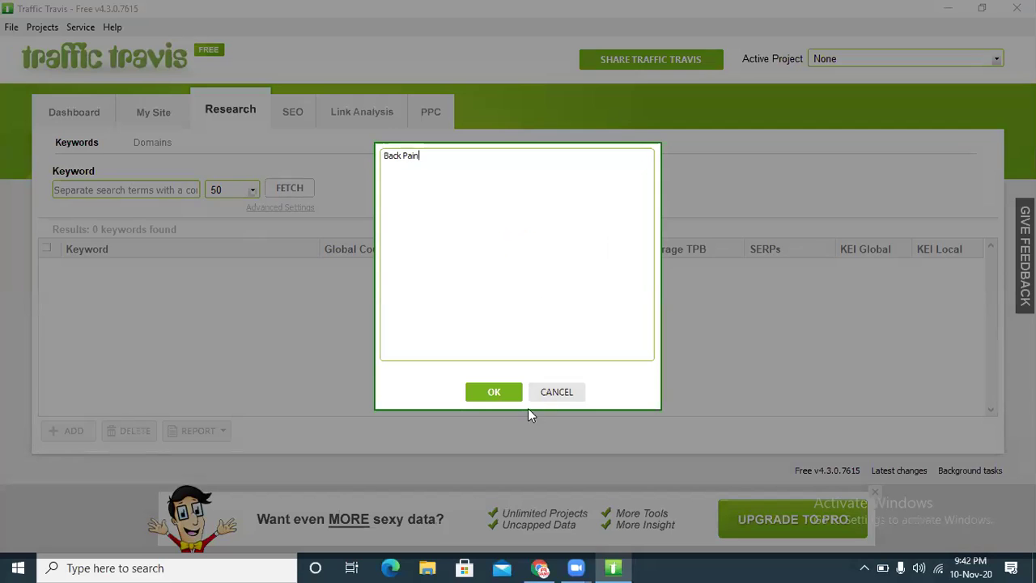
pyautogui.click(499, 395)
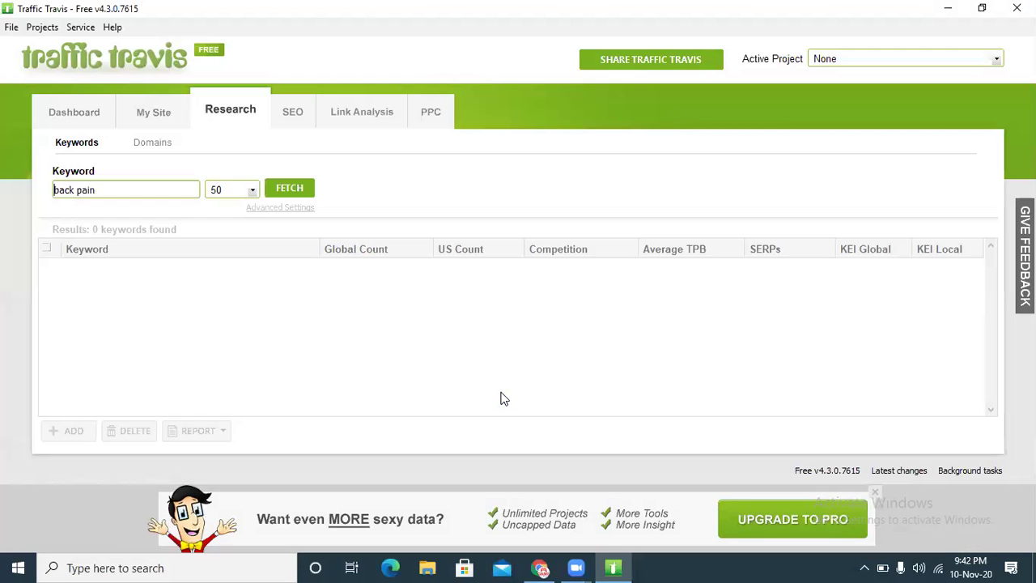
# - Try to fetch keyword suggestions for the search term with the result limit at 50, and dismiss the message
pyautogui.click(253, 191)
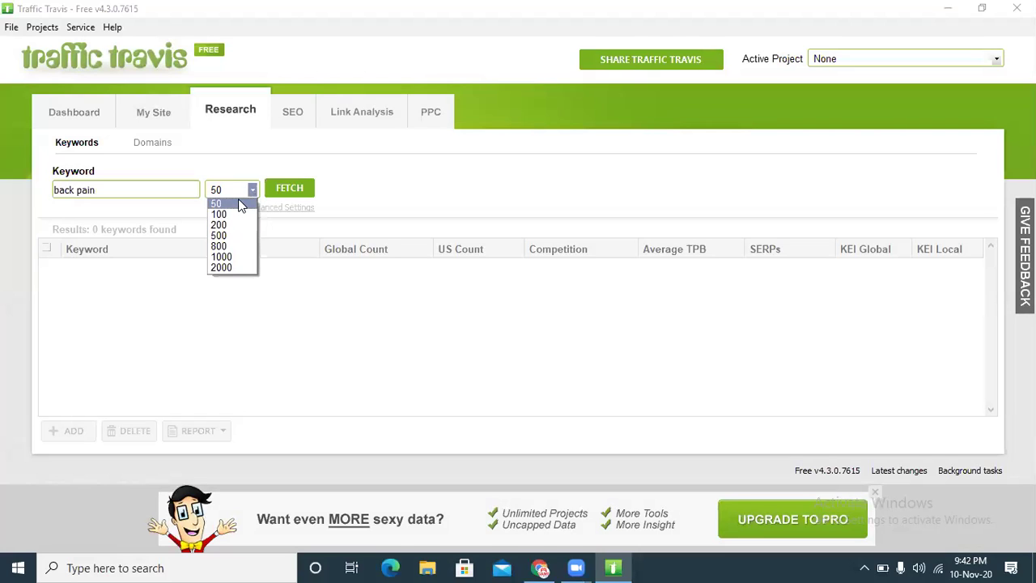
pyautogui.click(238, 203)
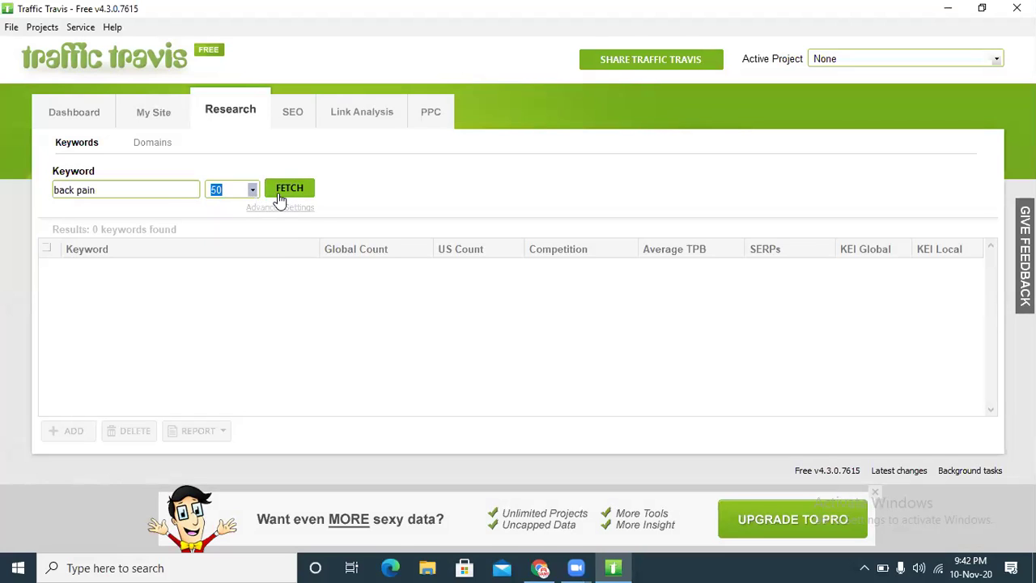
pyautogui.click(283, 191)
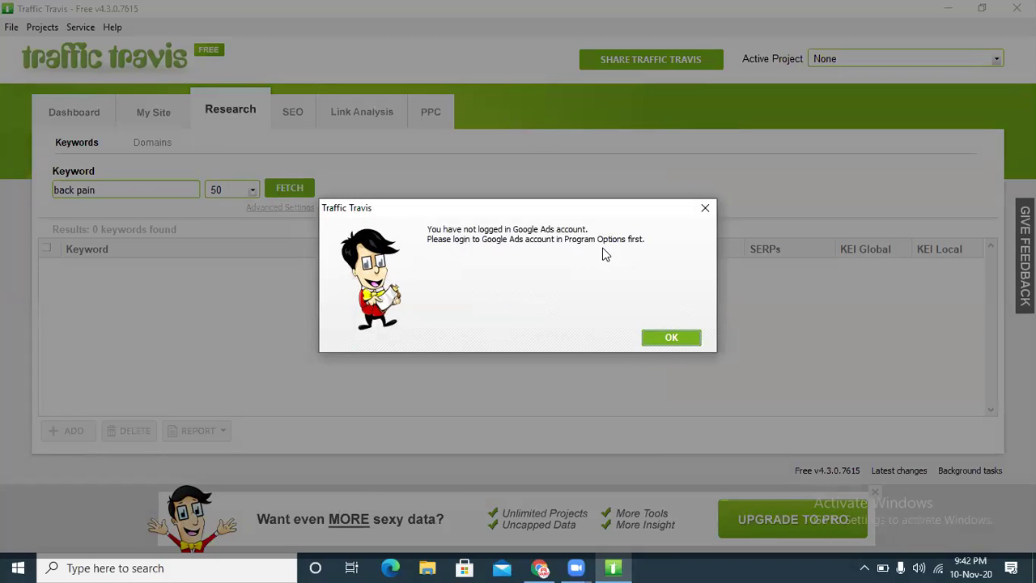
pyautogui.click(665, 339)
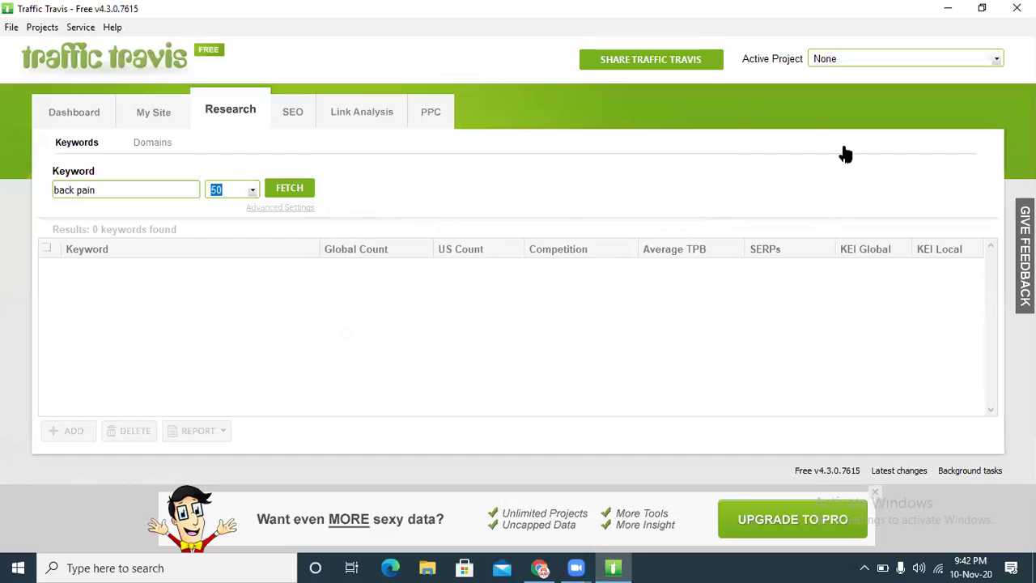
# - Show the SEO rankings, dismissing the training video and cancelling the Google Ads login options
pyautogui.click(293, 113)
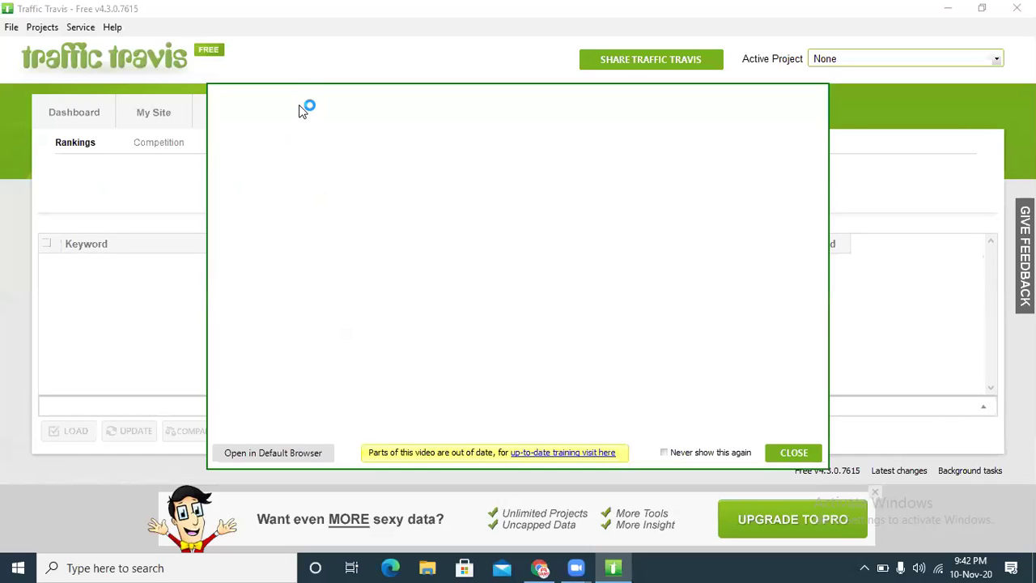
pyautogui.click(793, 452)
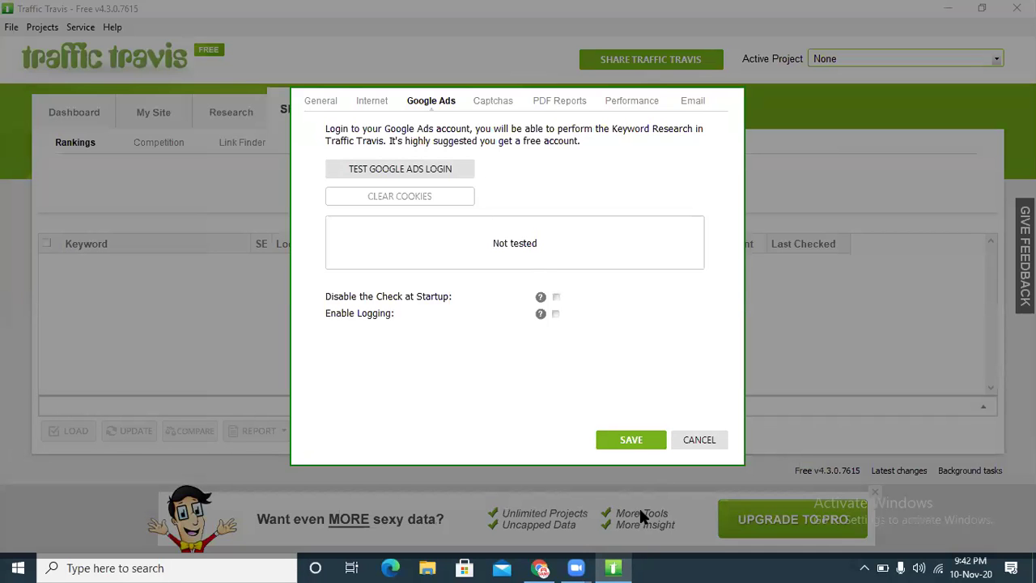
pyautogui.click(695, 438)
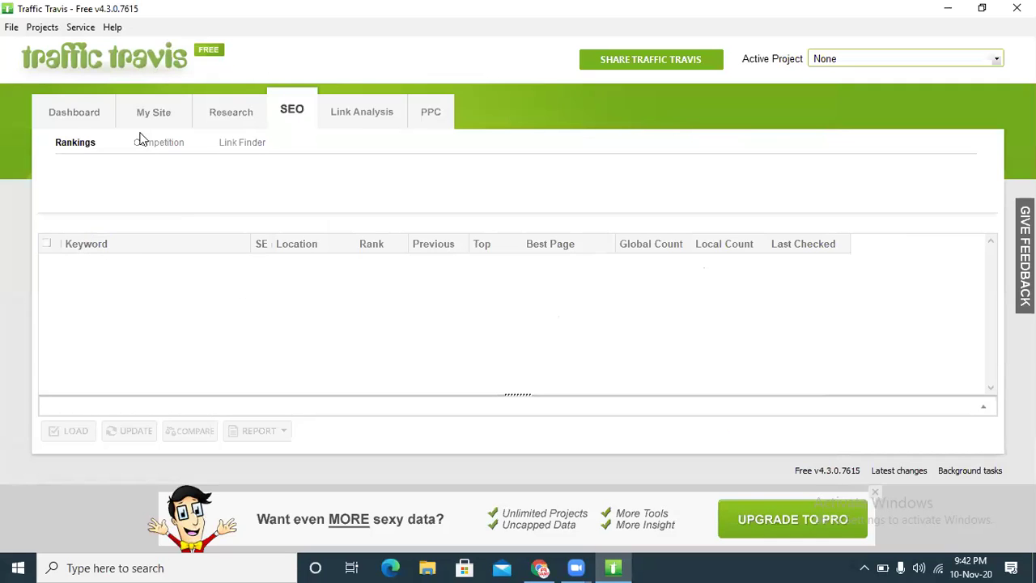
# - Show the Dashboard and My Site sections, dismissing the keyword message and the training video
pyautogui.click(81, 121)
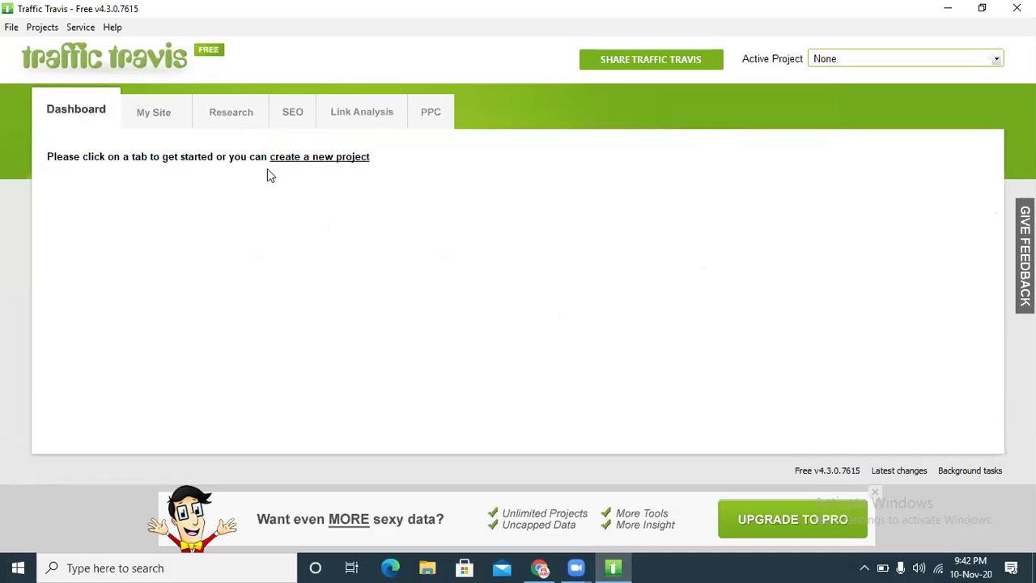
pyautogui.click(145, 110)
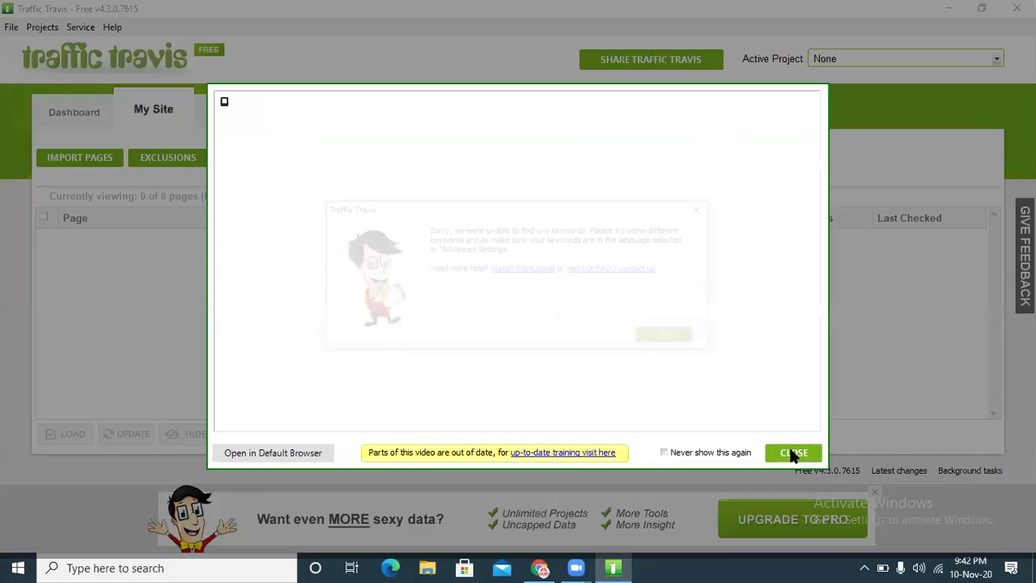
pyautogui.click(671, 336)
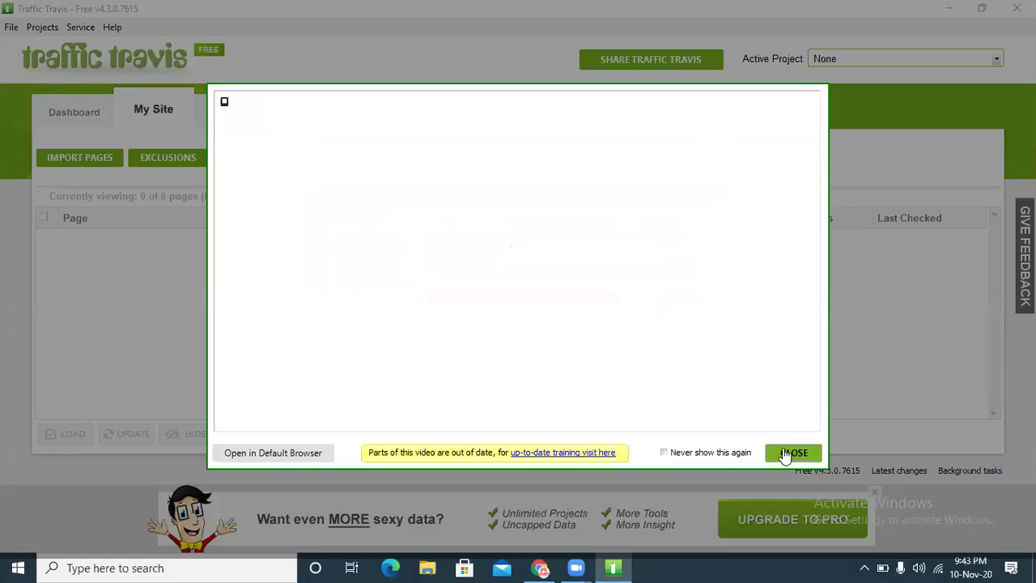
pyautogui.click(798, 454)
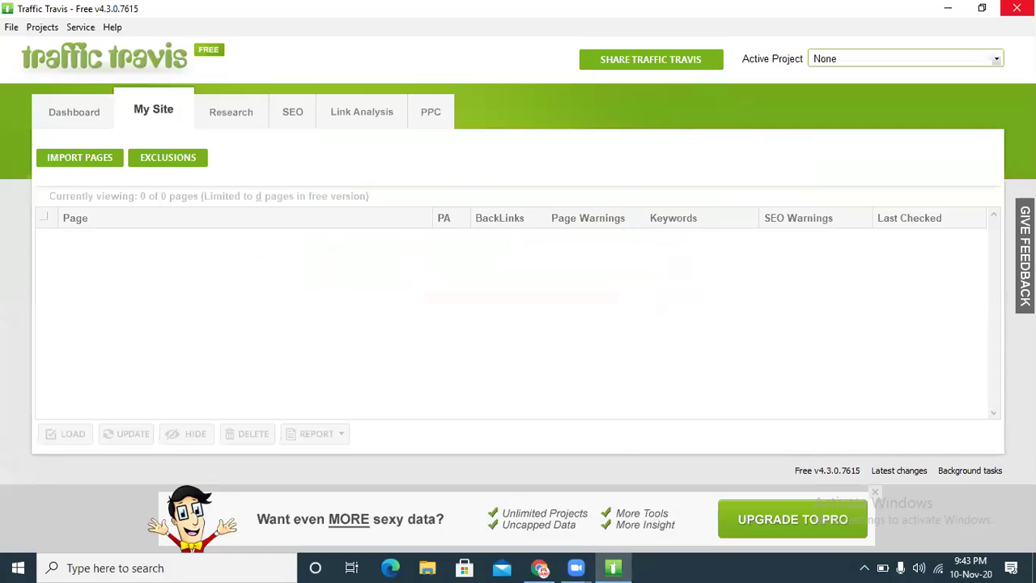
# - Close Traffic Travis, minimize the browser and relaunch Traffic Travis v4 from the desktop
pyautogui.click(1017, 8)
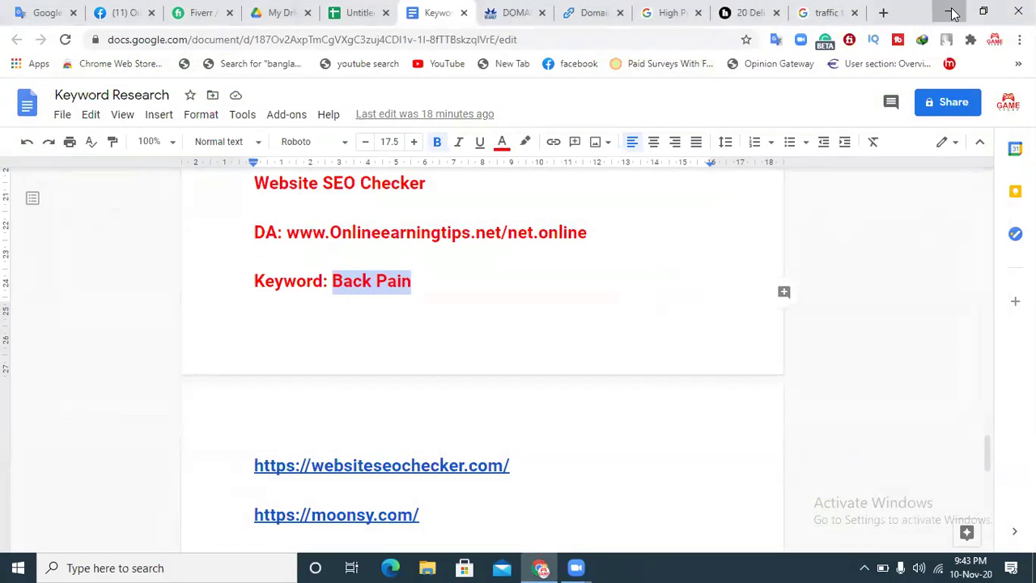
pyautogui.click(950, 10)
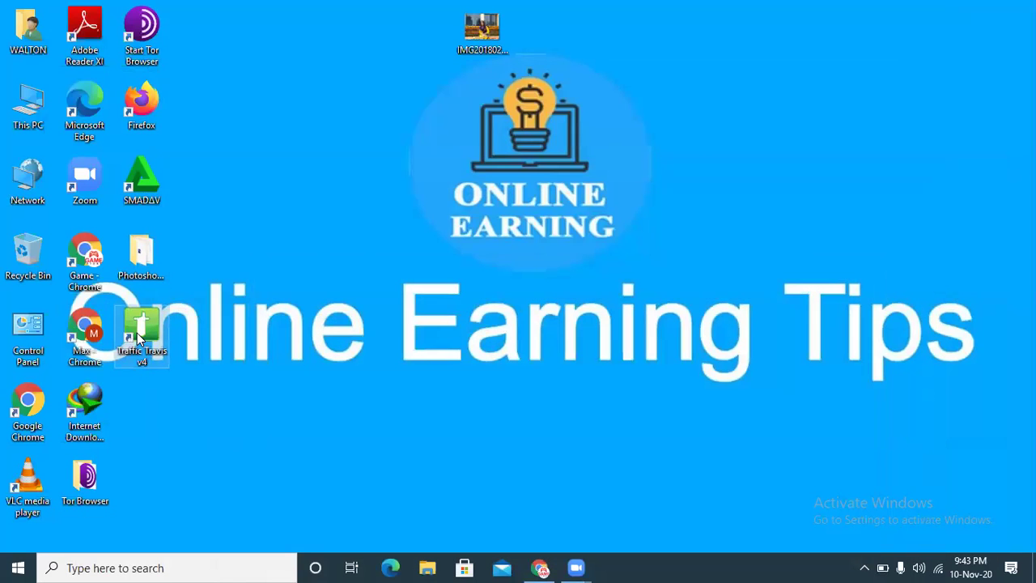
pyautogui.doubleClick(136, 332)
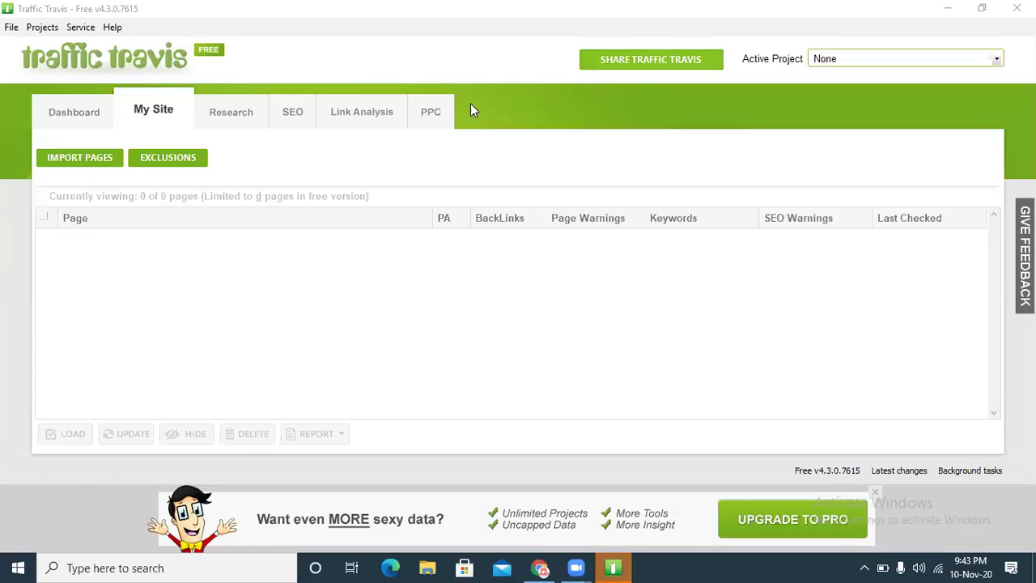
# - Show the Dashboard and the Research section's keyword tool, dismissing the training video
pyautogui.click(541, 567)
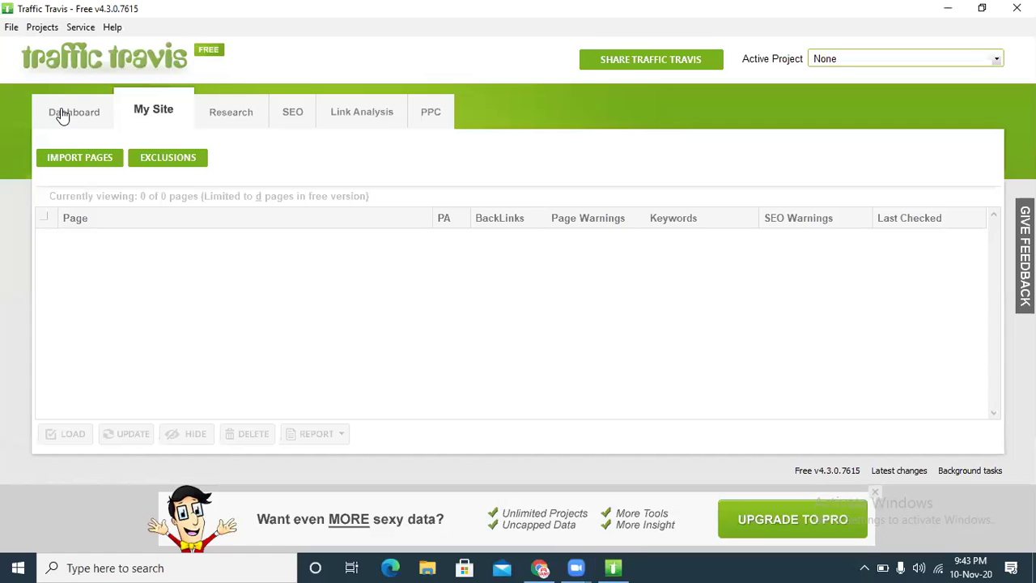
pyautogui.click(64, 115)
pyautogui.click(253, 118)
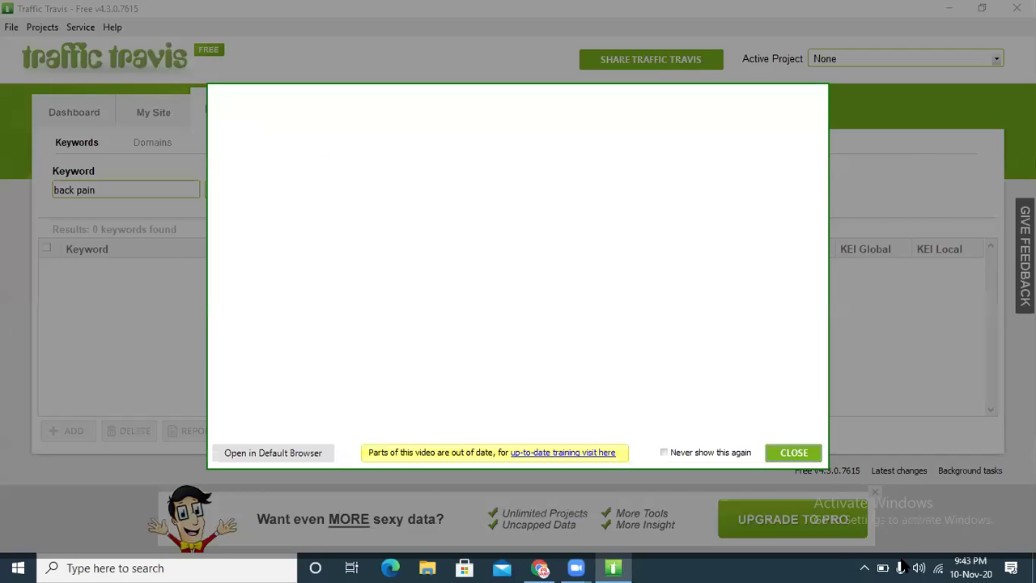
pyautogui.click(800, 456)
# - Show the Link Analysis backlinks view and the PPC section, dismissing their training videos
pyautogui.click(357, 107)
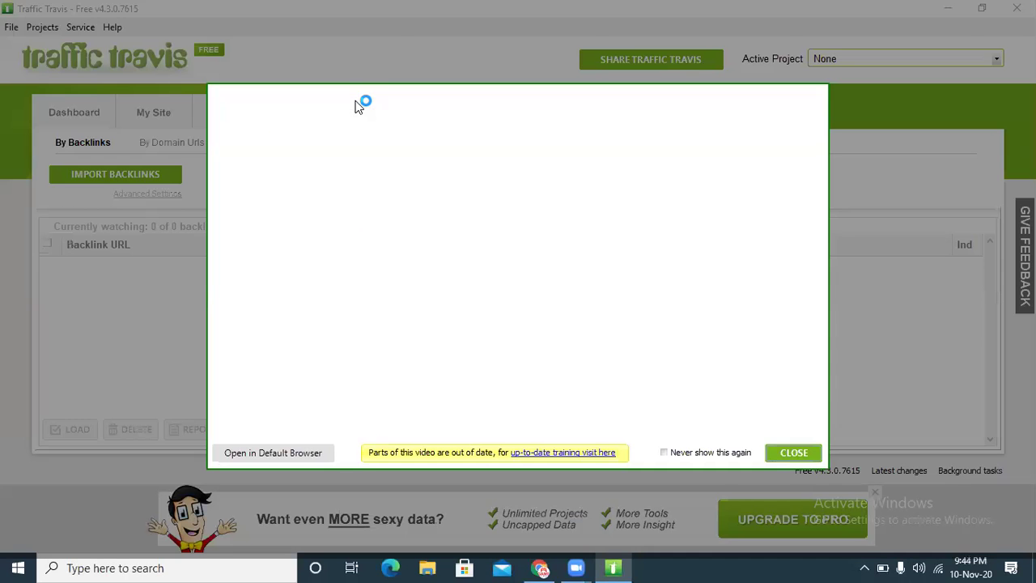
pyautogui.click(783, 456)
pyautogui.click(150, 185)
pyautogui.click(639, 418)
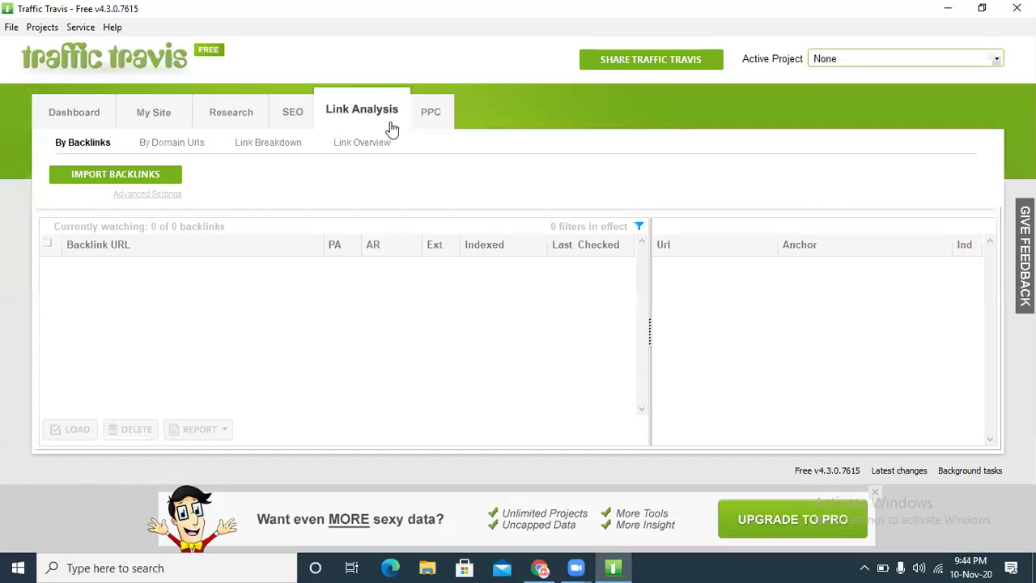
pyautogui.click(430, 111)
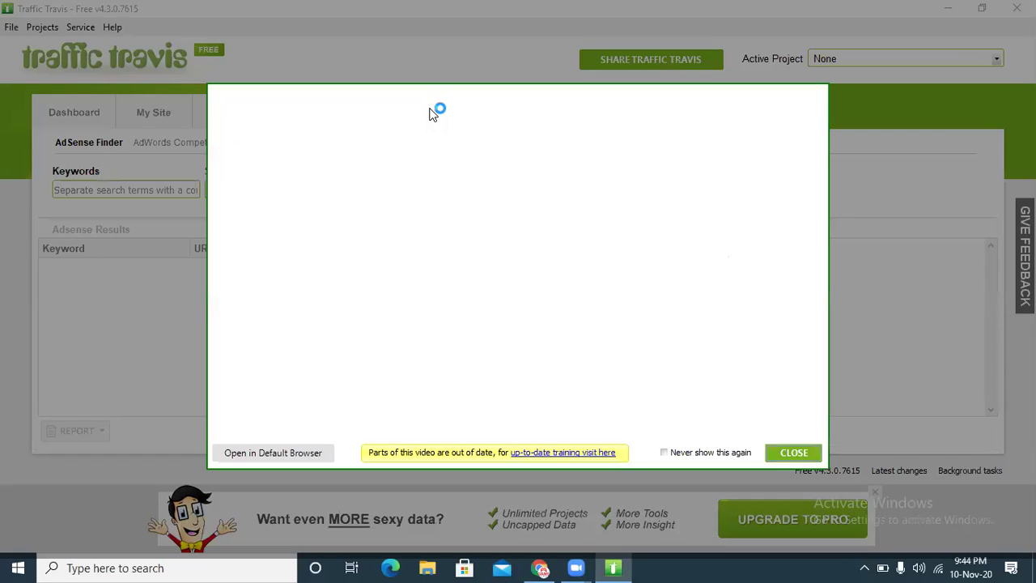
pyautogui.click(790, 454)
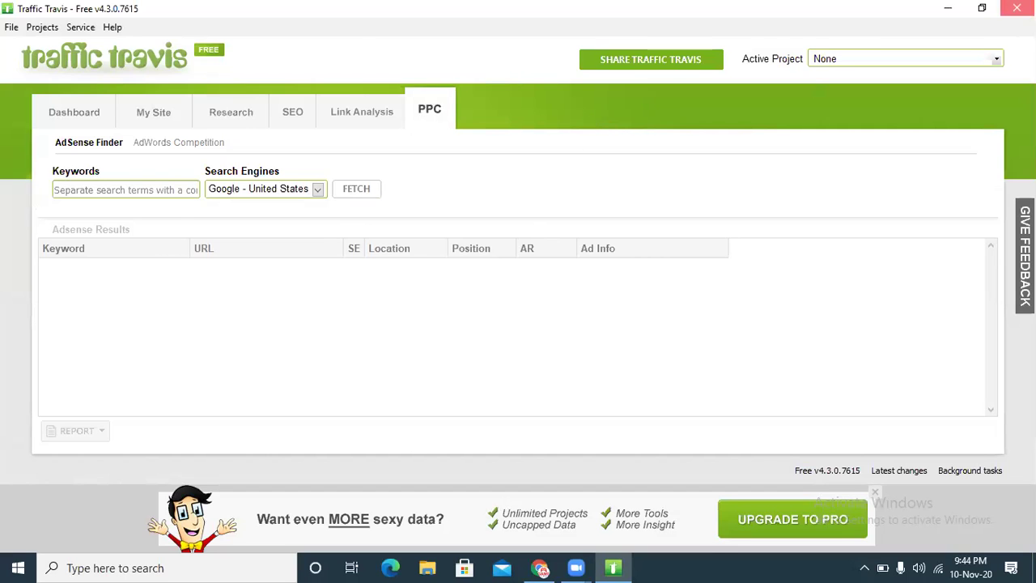
# - Restart Traffic Travis v4 from the desktop, minimizing the browser window after closing the program
pyautogui.click(1016, 8)
pyautogui.click(955, 14)
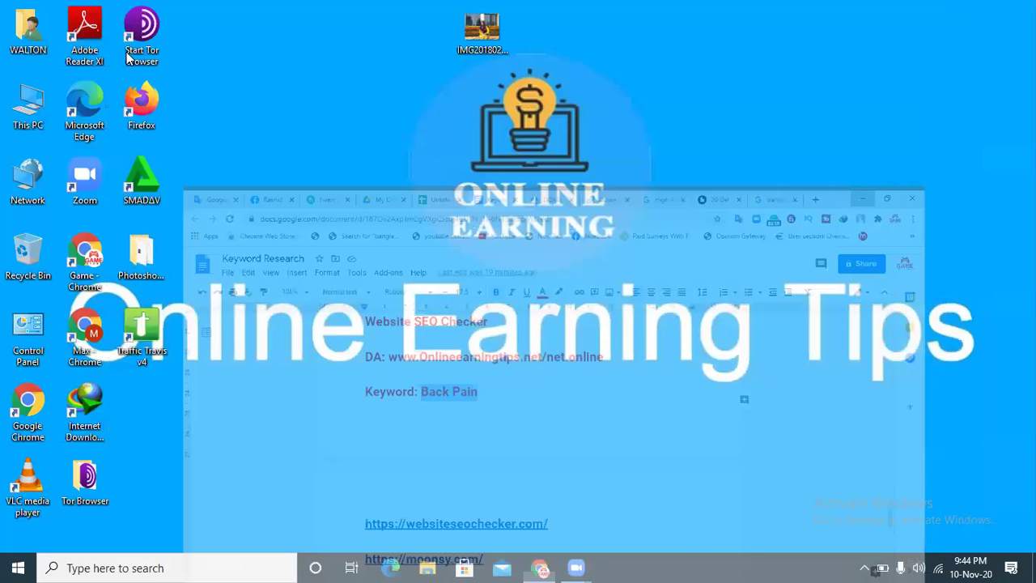
pyautogui.doubleClick(144, 335)
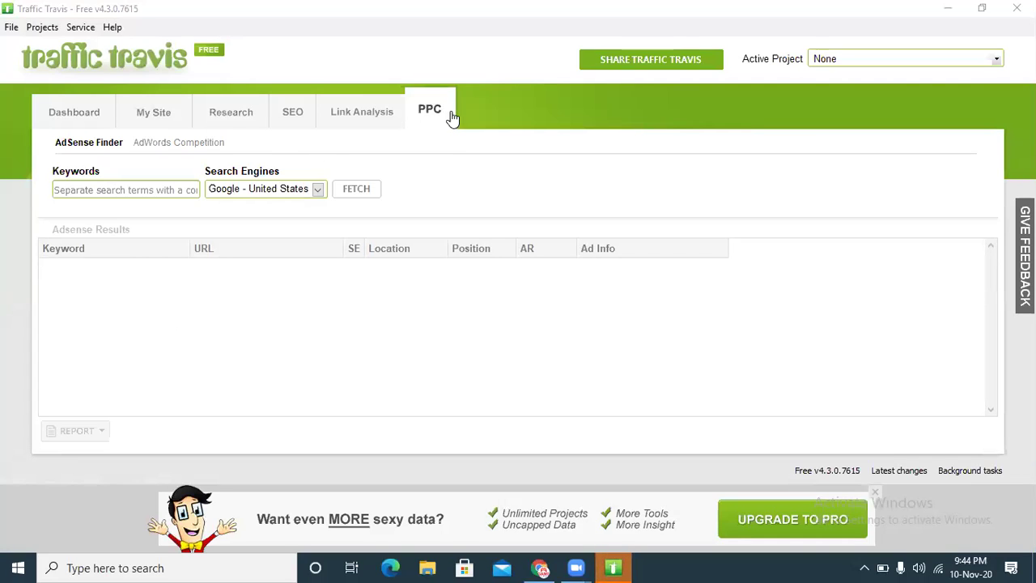
# - Show the Research keyword tool and return to the PPC AdSense Finder, dismissing both training videos
pyautogui.click(242, 121)
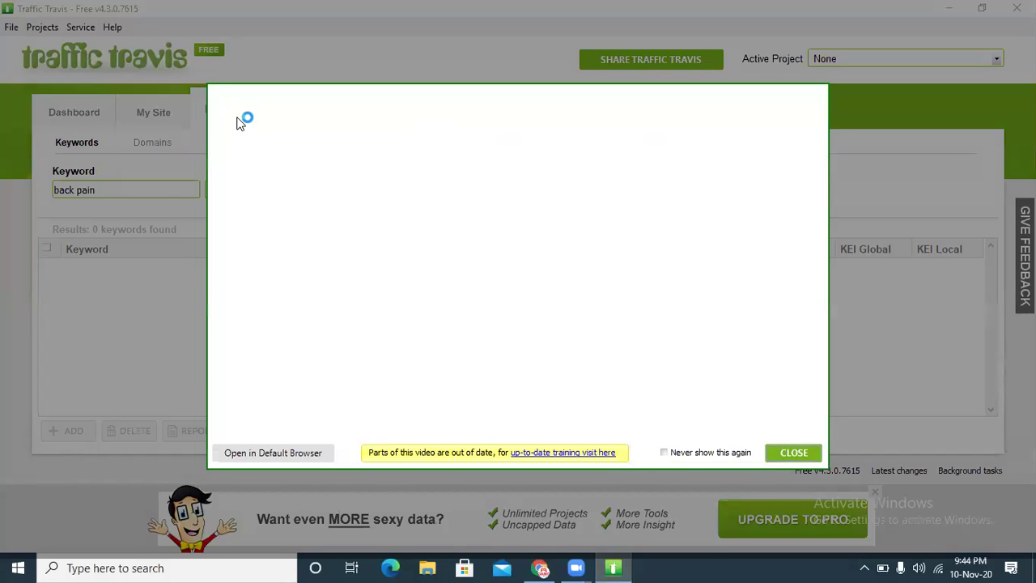
pyautogui.click(791, 447)
pyautogui.click(435, 116)
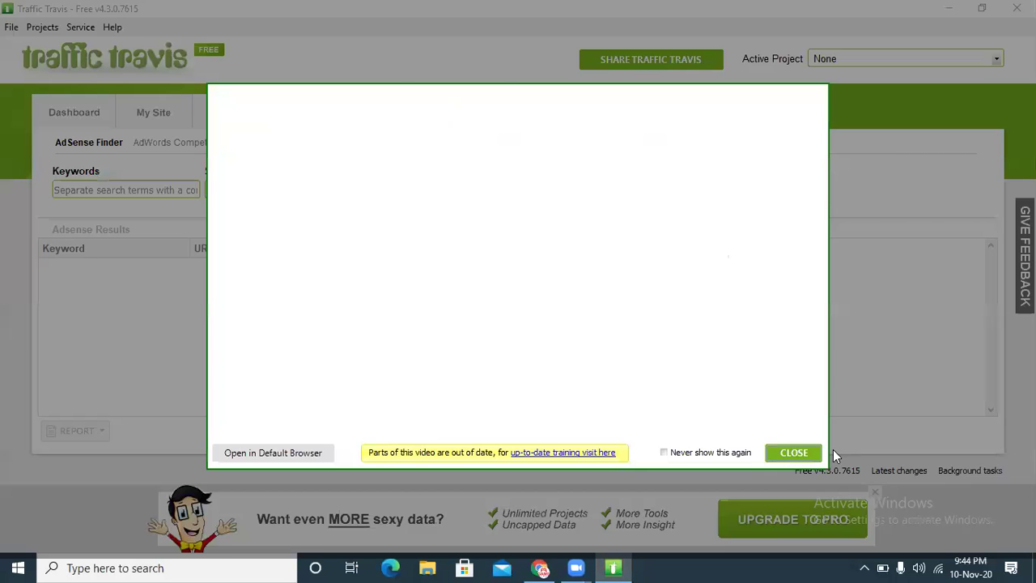
pyautogui.click(802, 452)
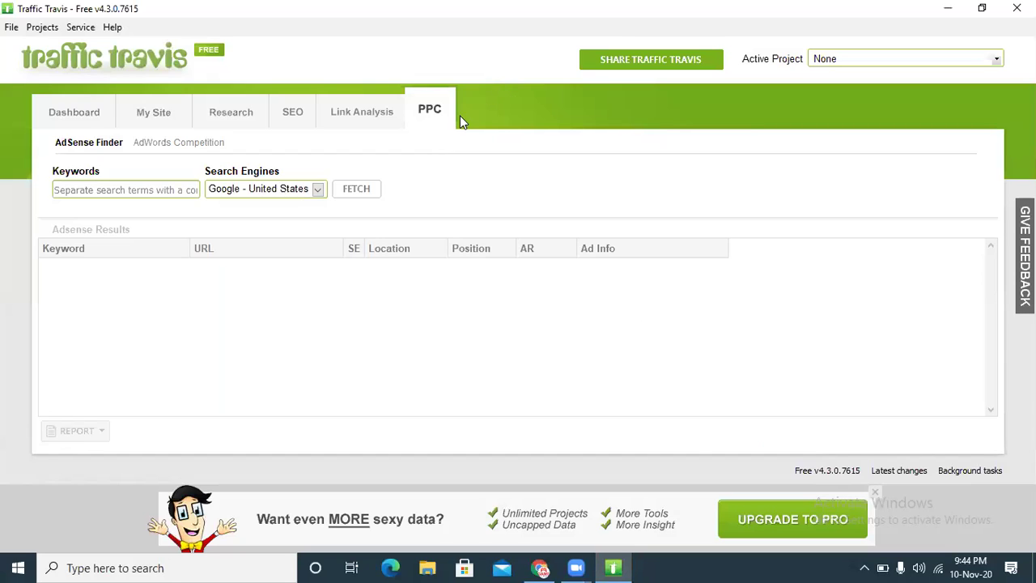
# - Enter "back pain" as the AdSense Finder keyword and view the available search engines without changing the selection
pyautogui.click(103, 190)
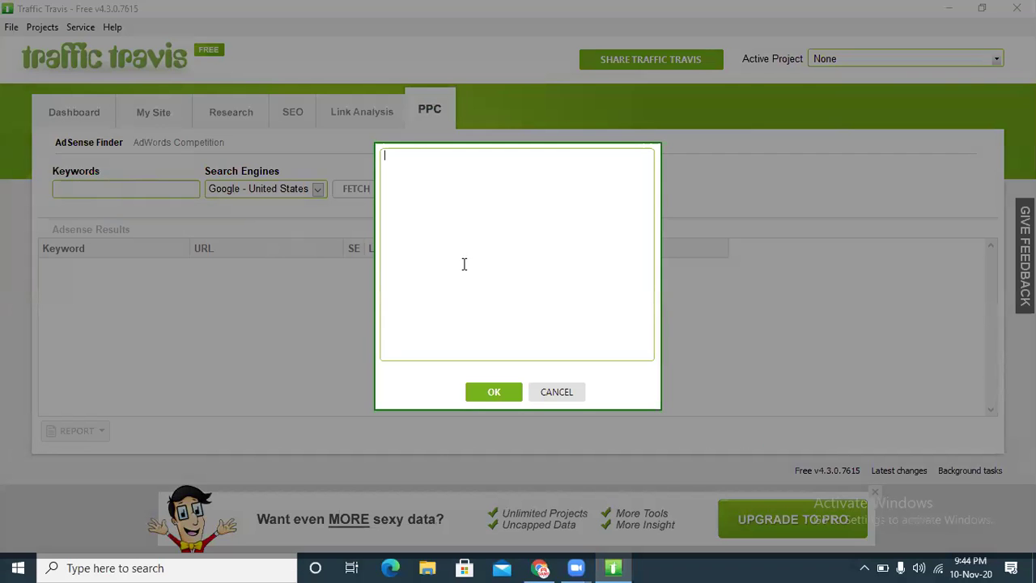
pyautogui.write('Back Pain')
pyautogui.click(506, 394)
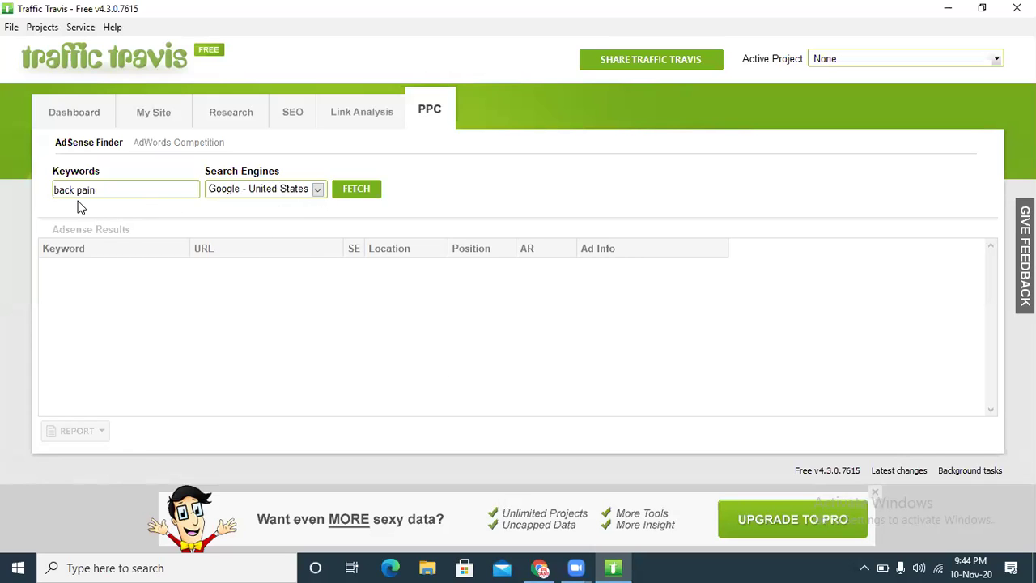
pyautogui.click(319, 189)
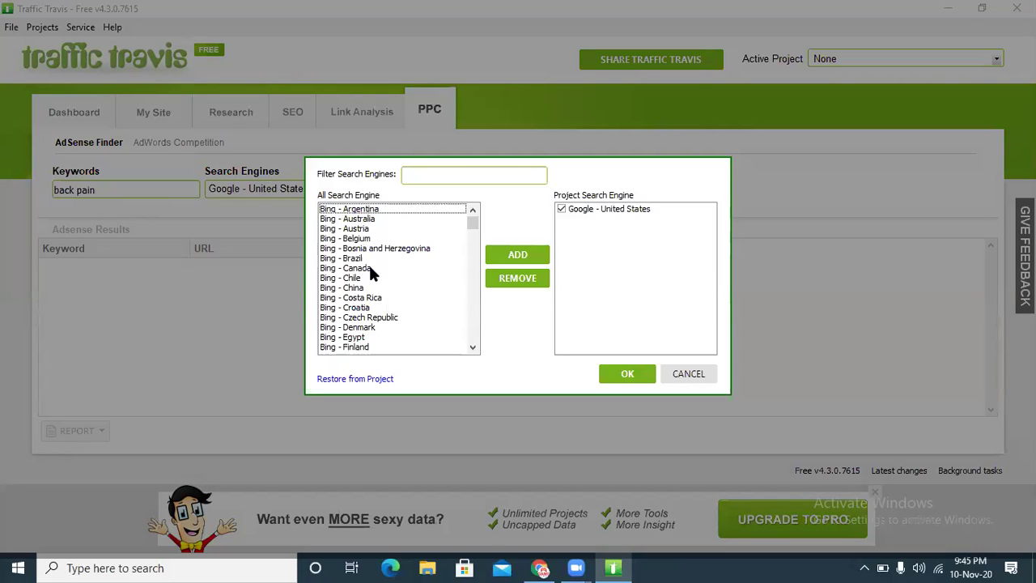
pyautogui.click(689, 374)
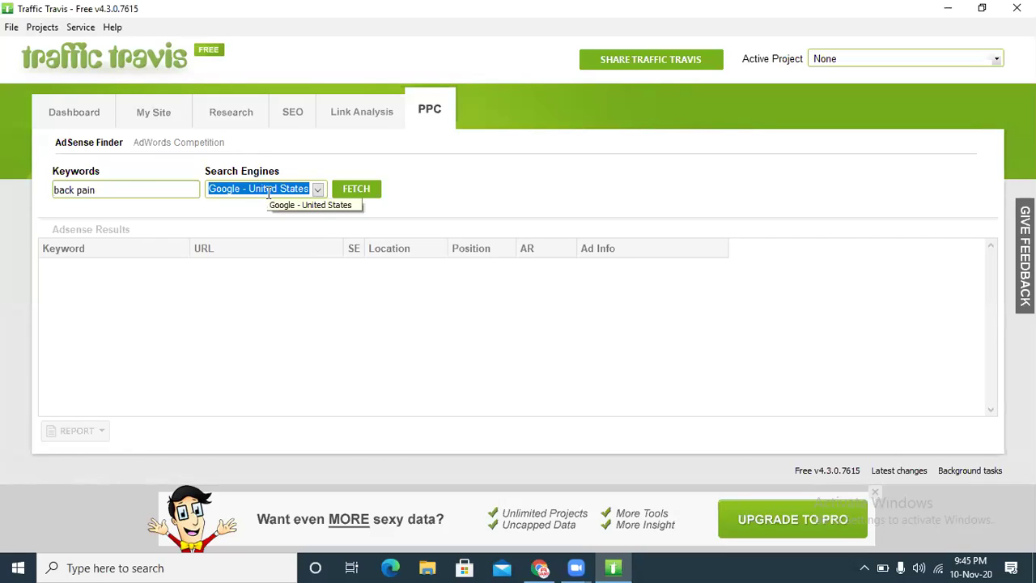
# - Recheck the keyword entry, fetch the AdSense results for "back pain" and dismiss the Windows Defender Firewall alert
pyautogui.click(107, 194)
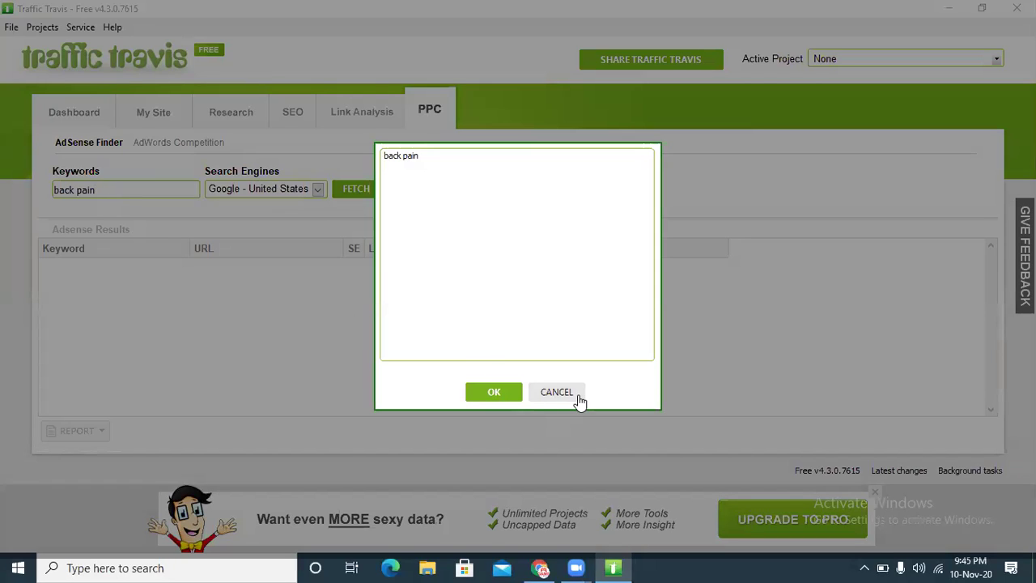
pyautogui.click(493, 392)
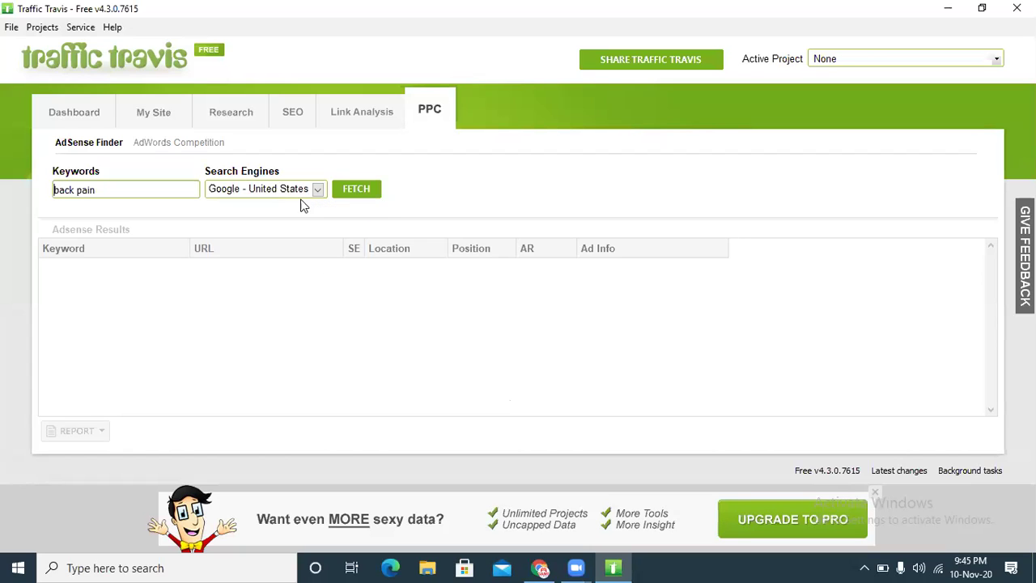
pyautogui.click(370, 193)
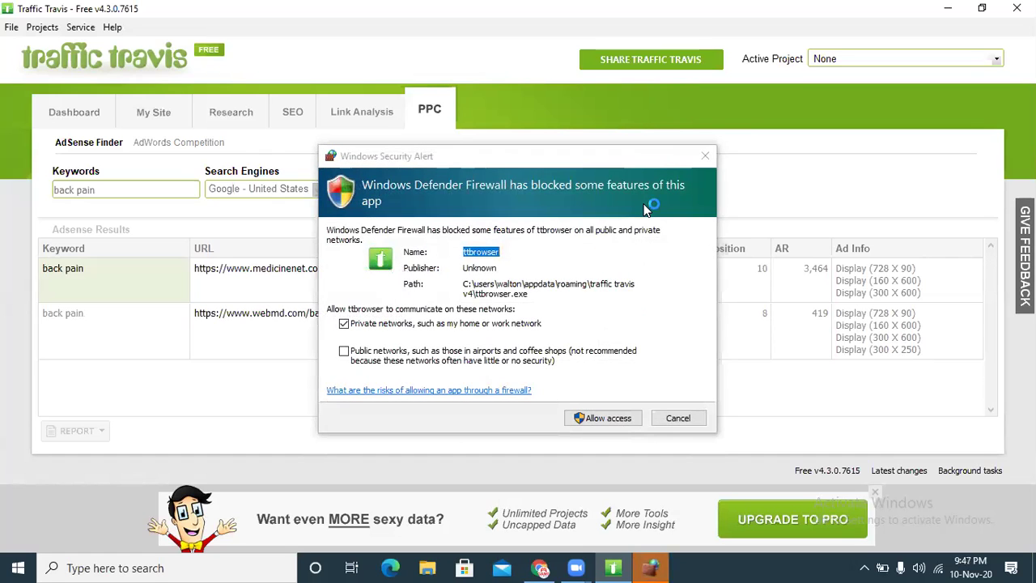
pyautogui.click(613, 419)
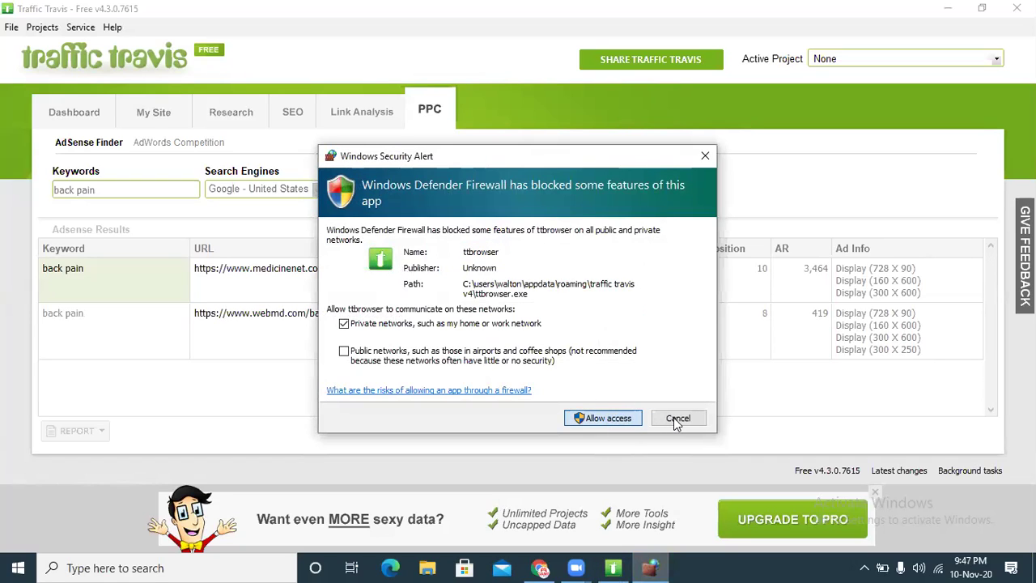
pyautogui.click(671, 422)
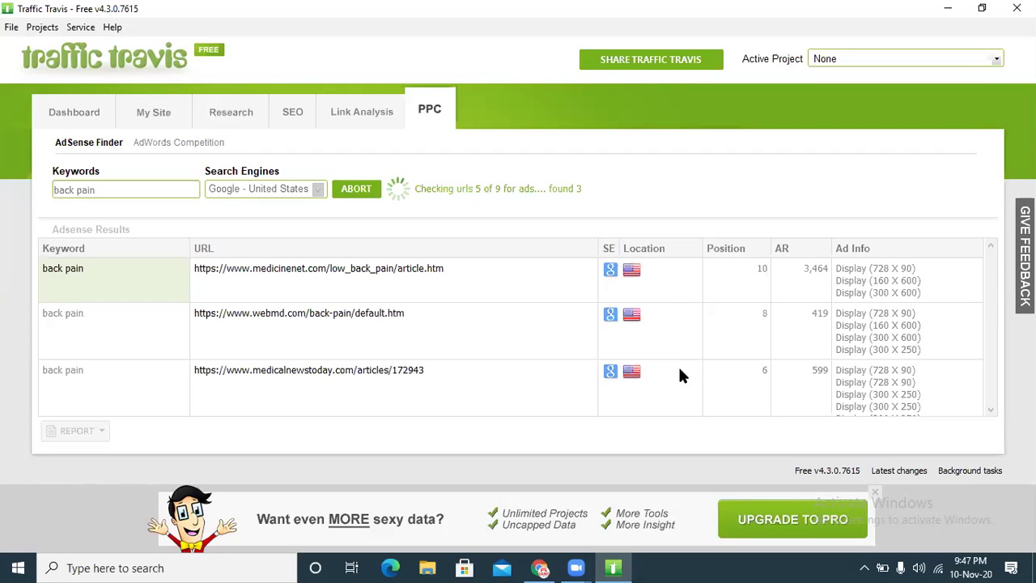
# - Revisit the Link Analysis, SEO rankings, Research and My Site sections, dismissing the training videos along the way
pyautogui.click(366, 117)
pyautogui.click(794, 454)
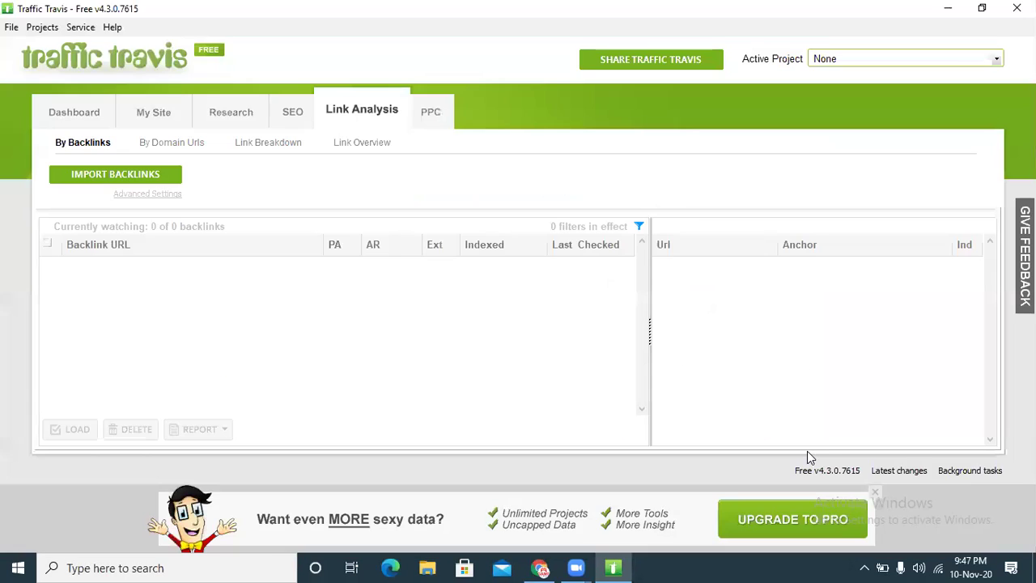
pyautogui.click(292, 118)
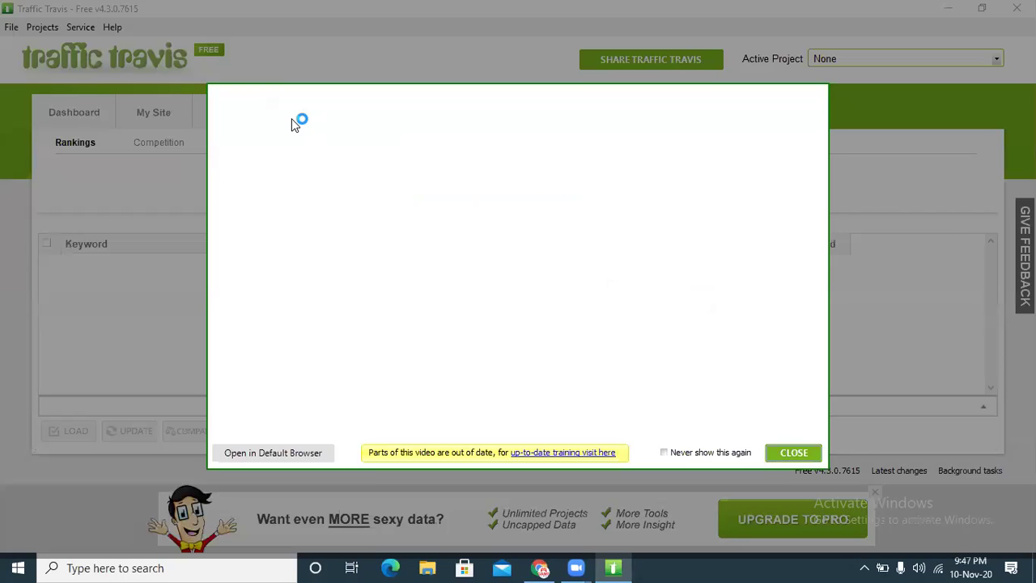
pyautogui.click(787, 453)
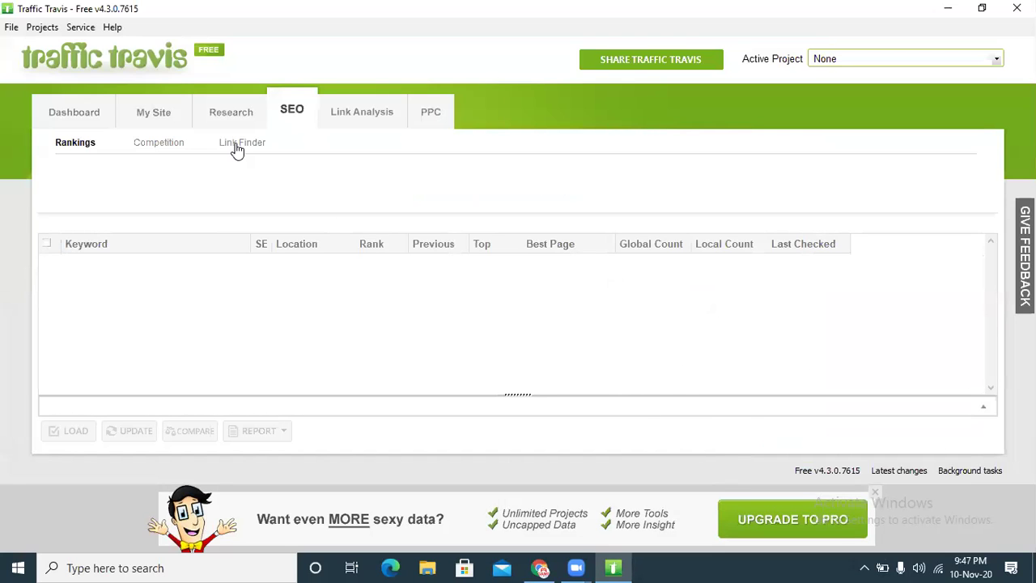
pyautogui.click(231, 117)
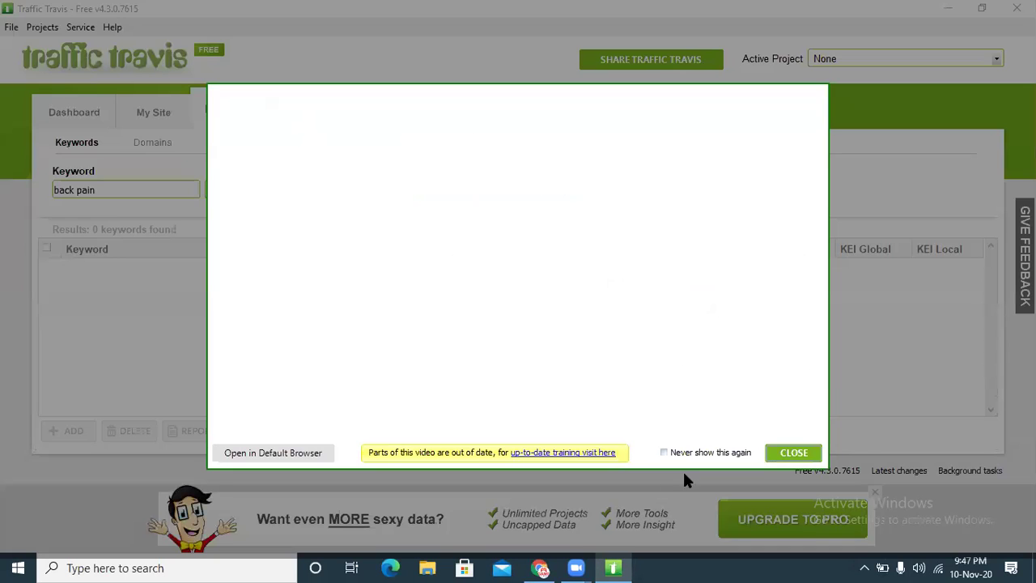
pyautogui.click(785, 453)
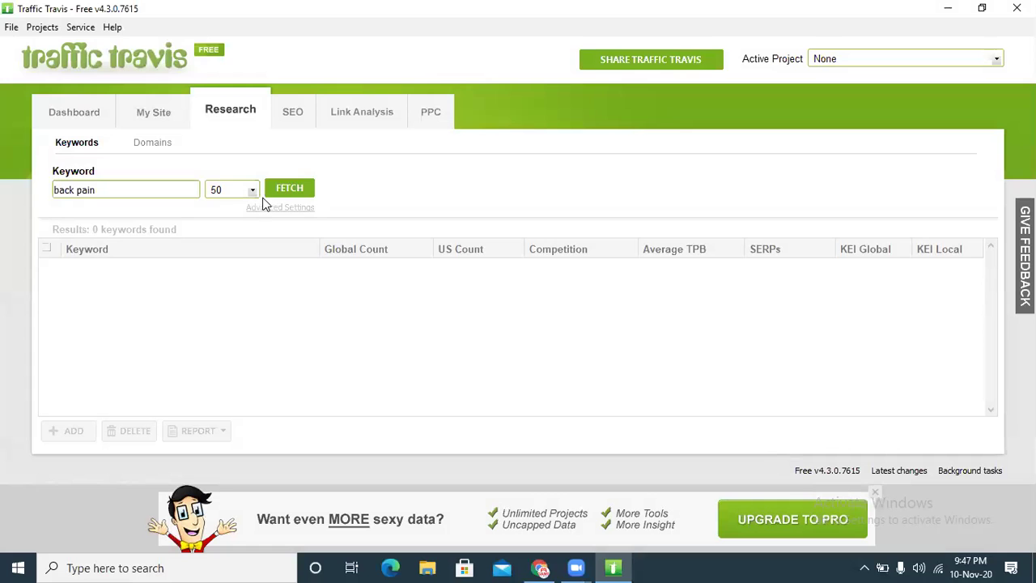
pyautogui.click(161, 121)
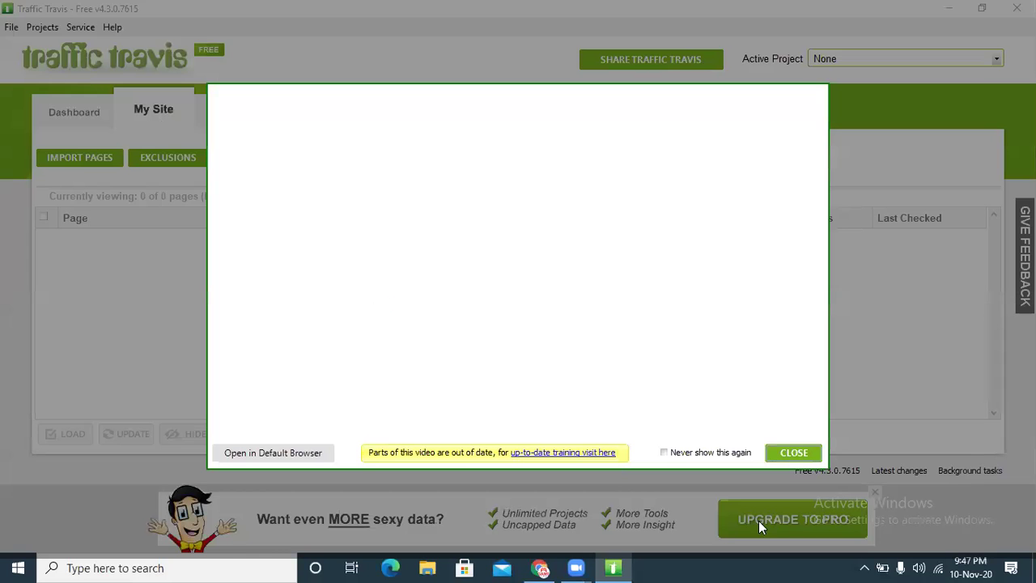
# - Look at the Research section's keyword and domain search pages, dismissing the training video windows
pyautogui.click(804, 460)
pyautogui.click(226, 111)
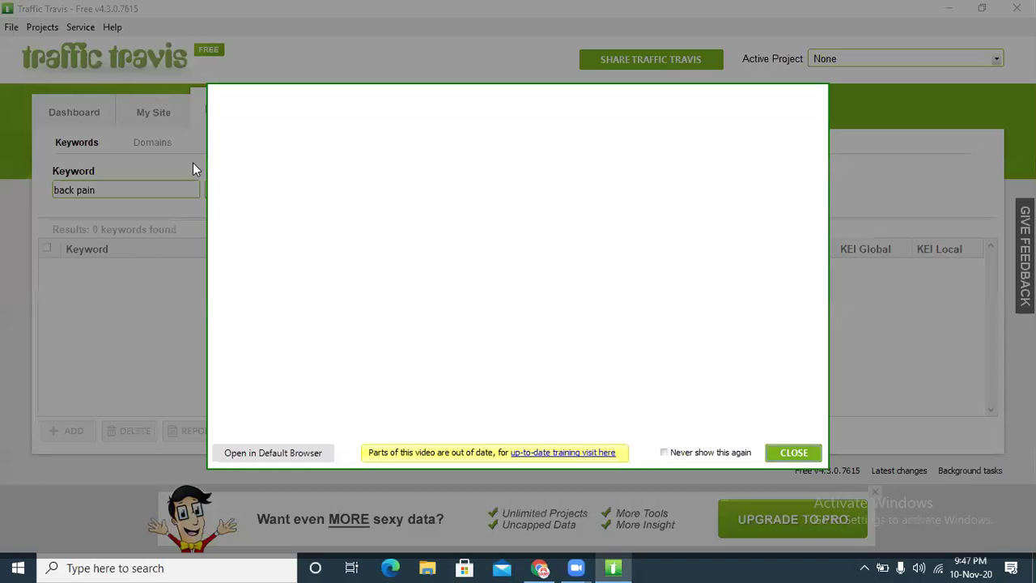
pyautogui.click(796, 454)
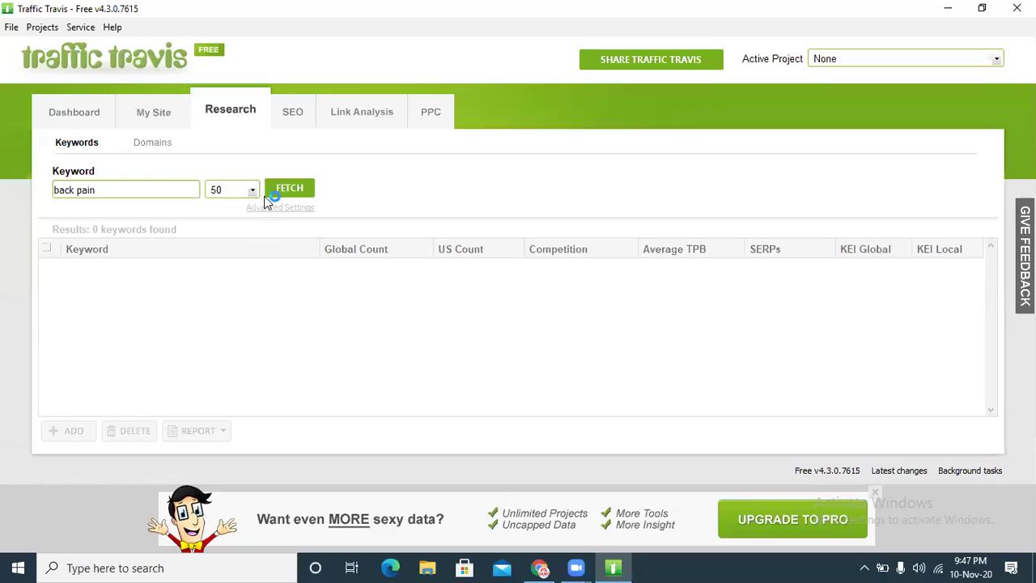
pyautogui.click(151, 145)
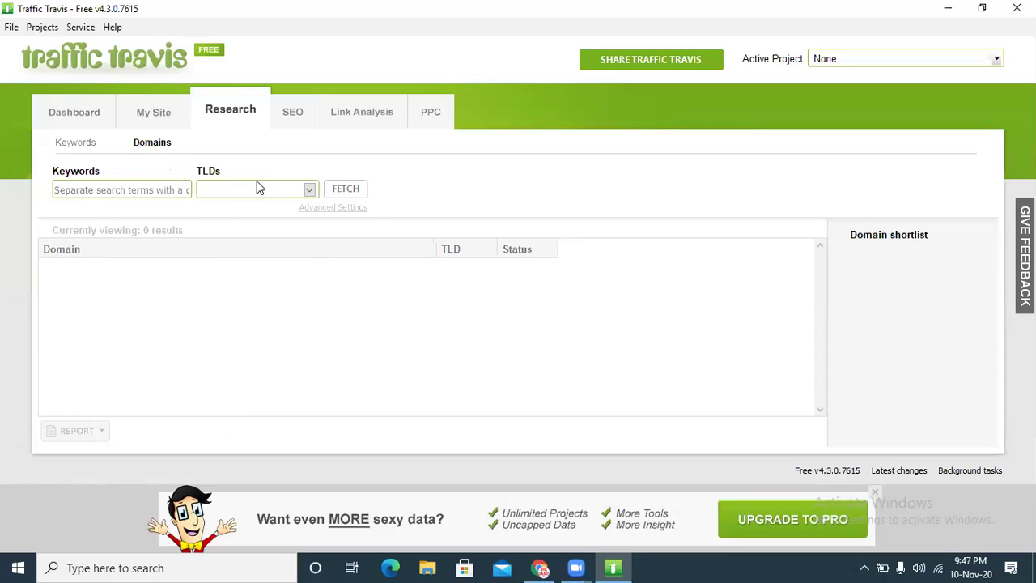
# - Dismiss the training videos for My Site and PPC, and check the AdSense Finder results for "back pain"
pyautogui.click(154, 112)
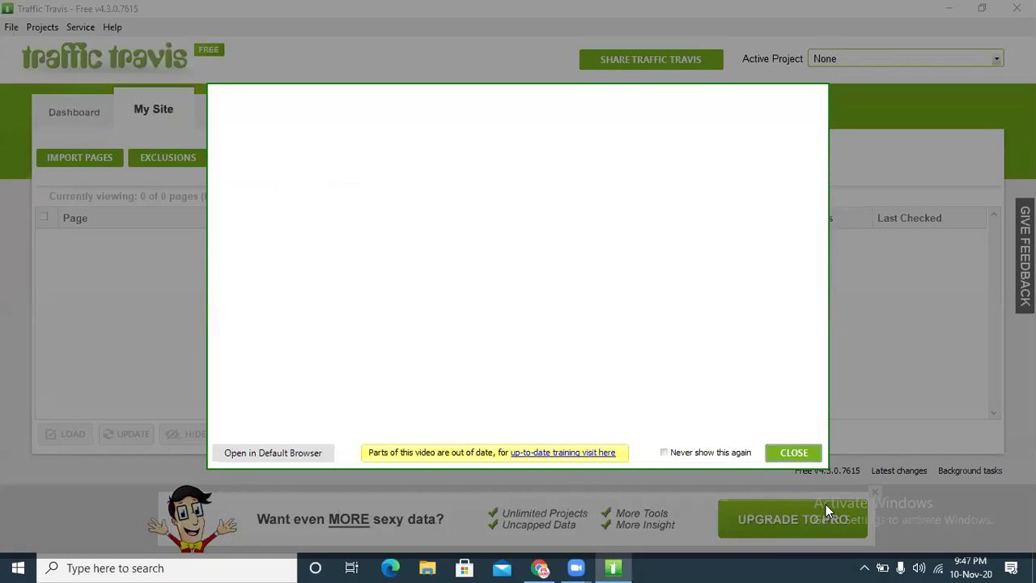
pyautogui.click(782, 454)
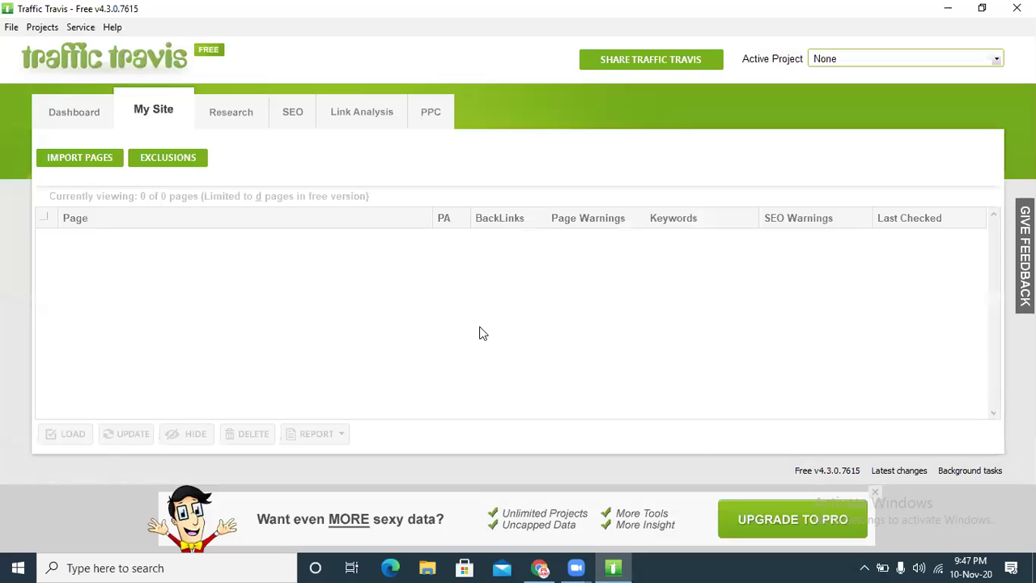
pyautogui.click(438, 110)
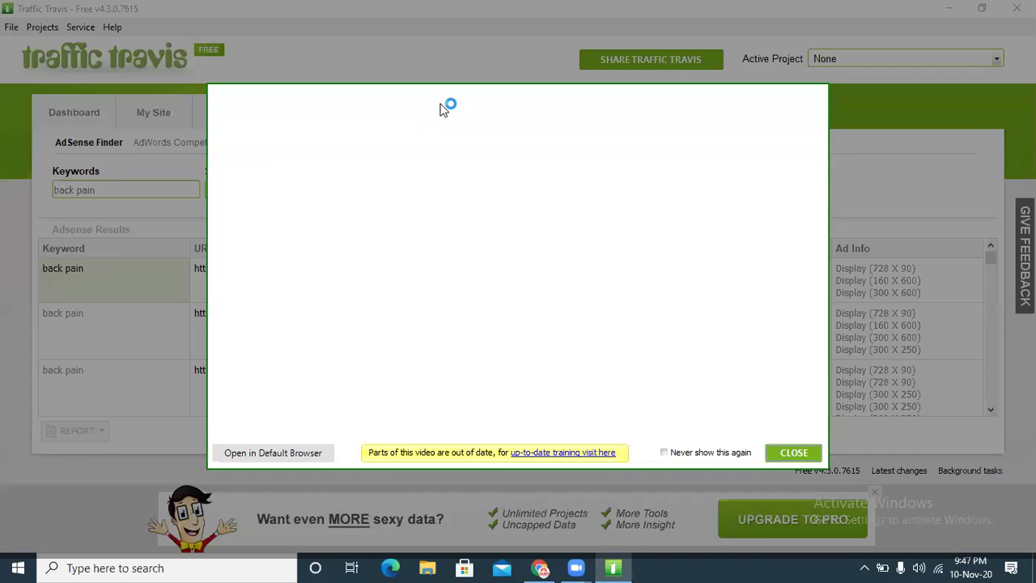
pyautogui.click(781, 458)
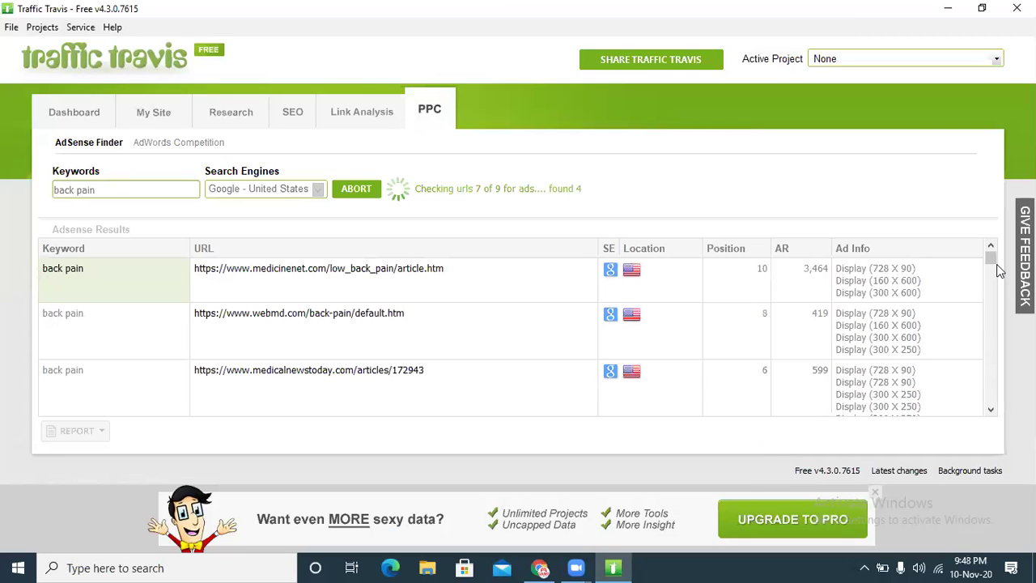
pyautogui.moveTo(991, 283); pyautogui.dragTo(1003, 244)
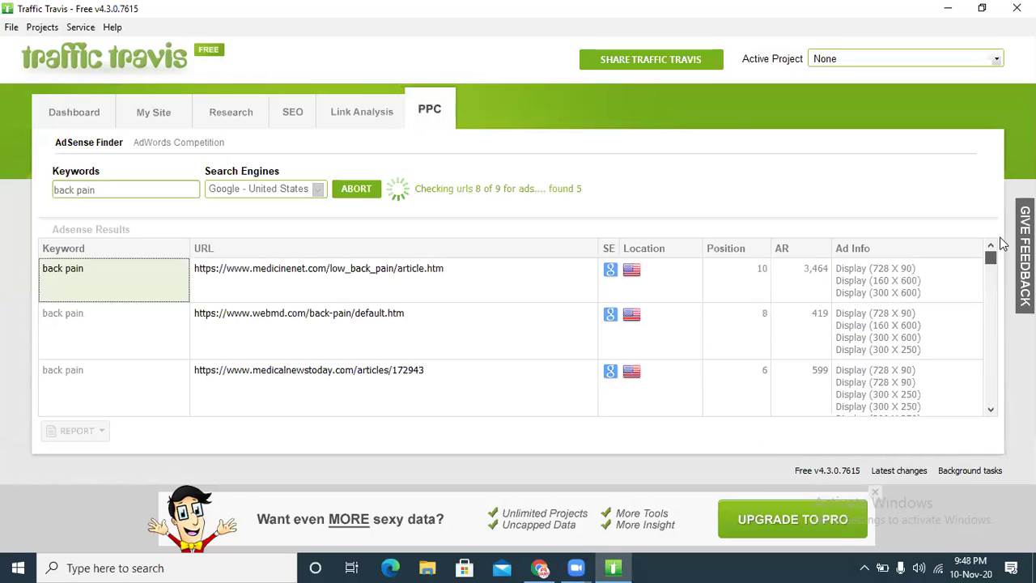
# - Look at the Backlinks Importer options in Link Analysis and close the importer without importing anything
pyautogui.click(350, 119)
pyautogui.click(789, 452)
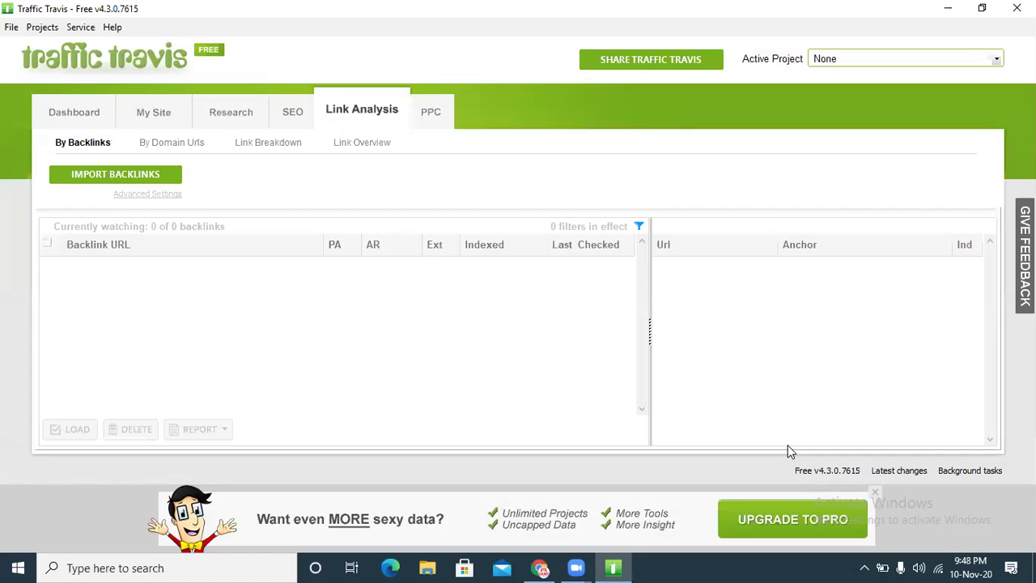
pyautogui.click(164, 176)
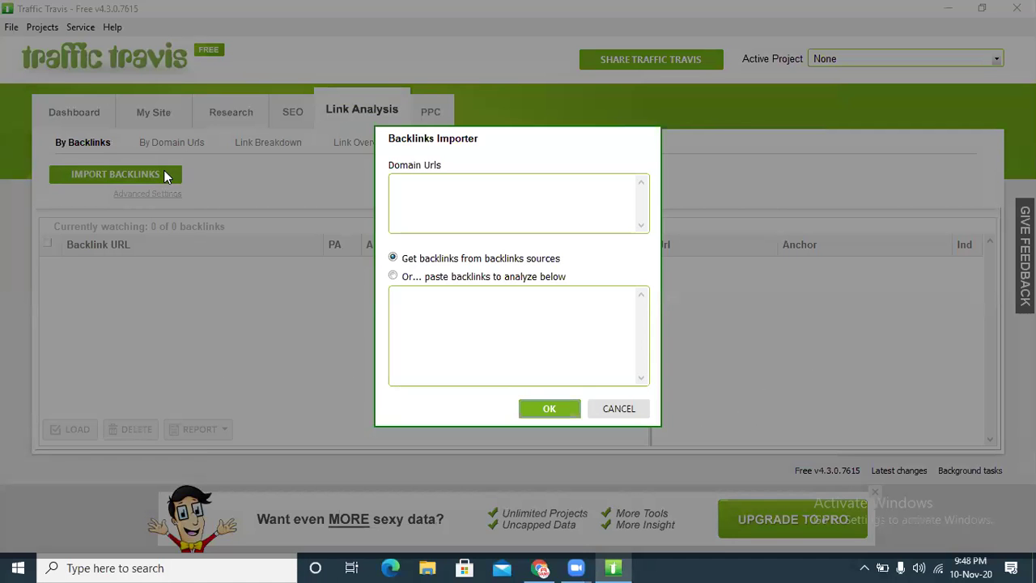
pyautogui.click(623, 411)
# - Revisit the keyword research page and the My Site page, dismissing each training video window
pyautogui.click(232, 120)
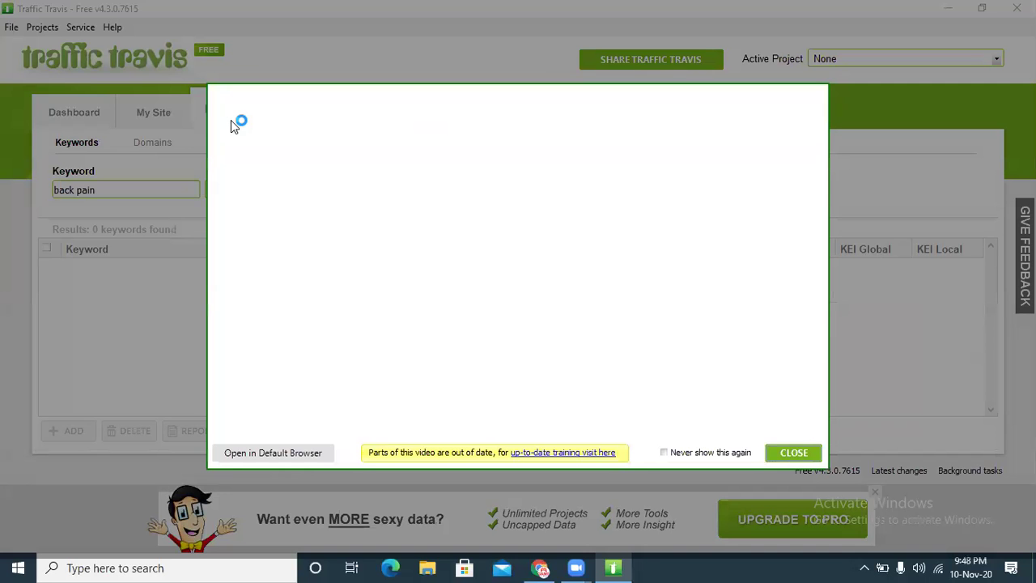
pyautogui.click(776, 454)
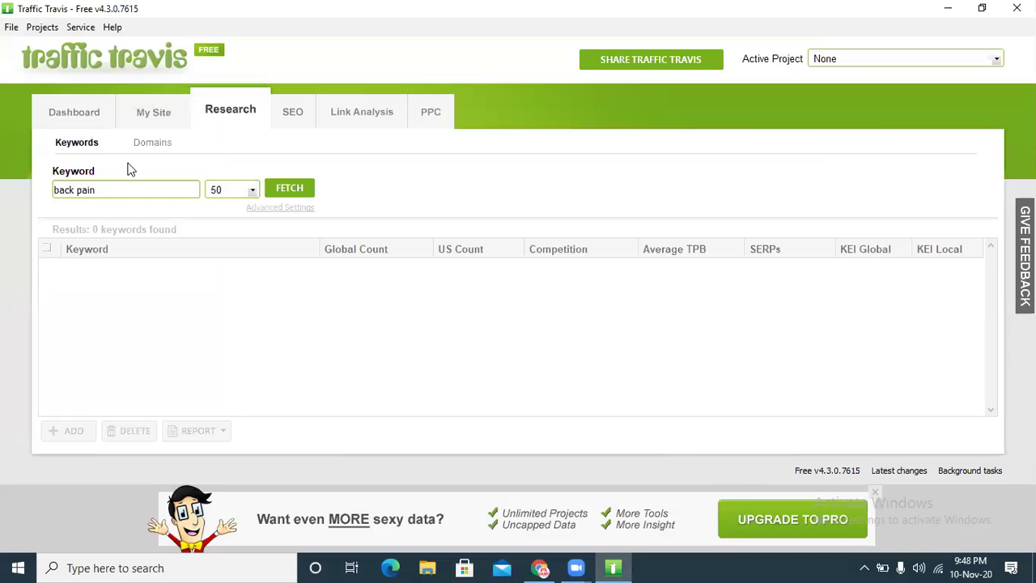
pyautogui.click(169, 114)
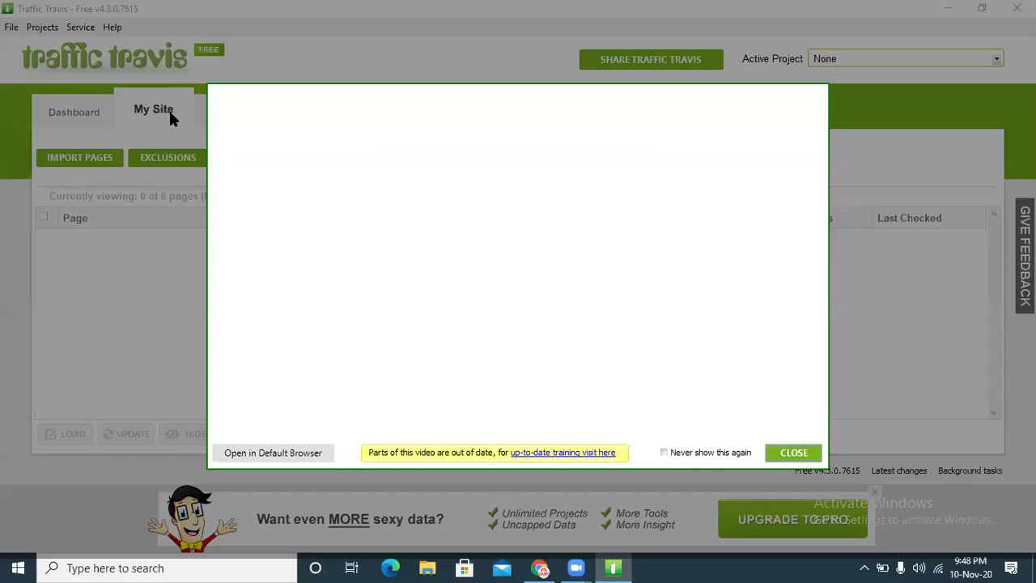
pyautogui.click(793, 453)
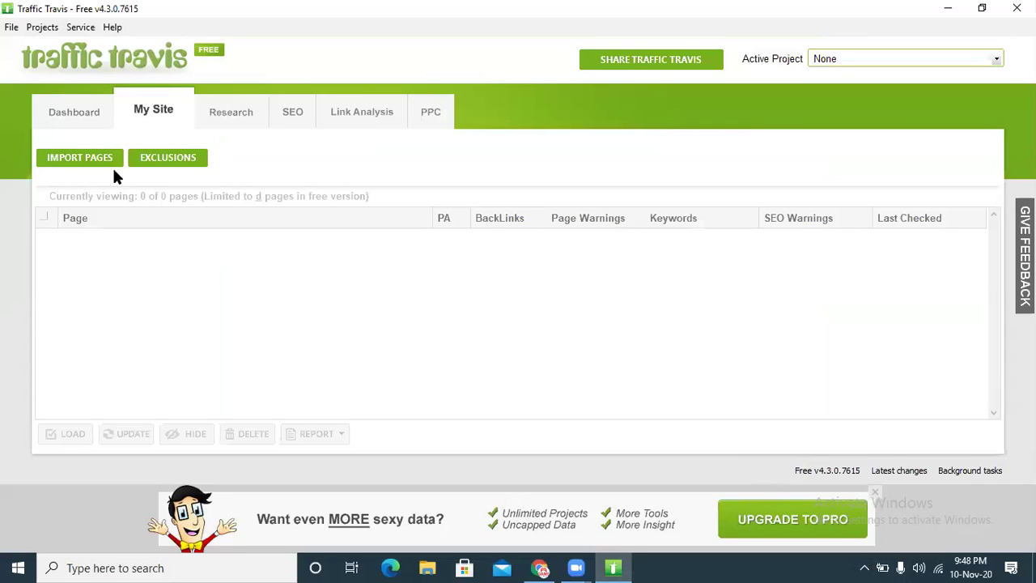
# - View the new project form from the Dashboard and close it without saving a project
pyautogui.click(79, 115)
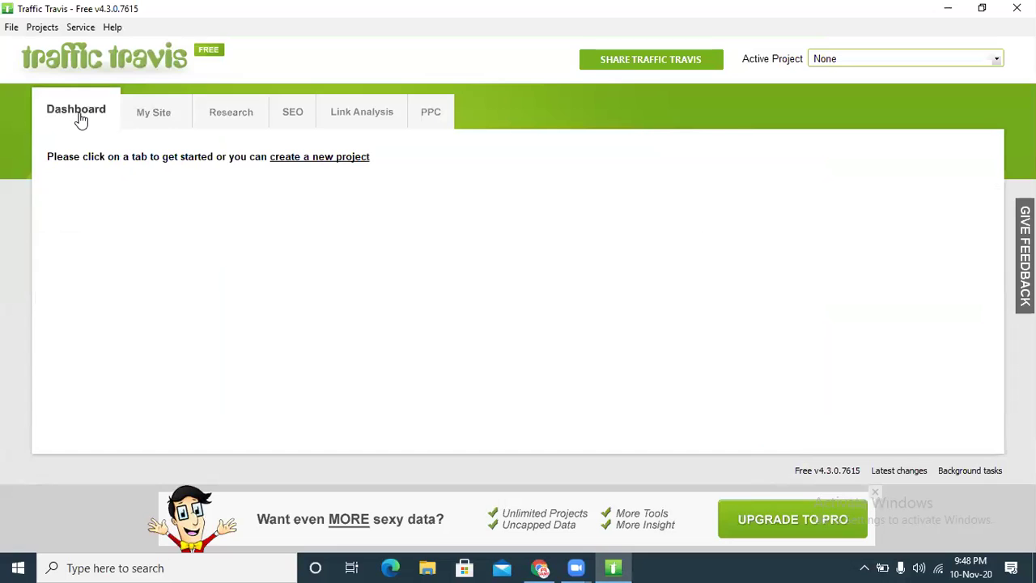
pyautogui.click(309, 162)
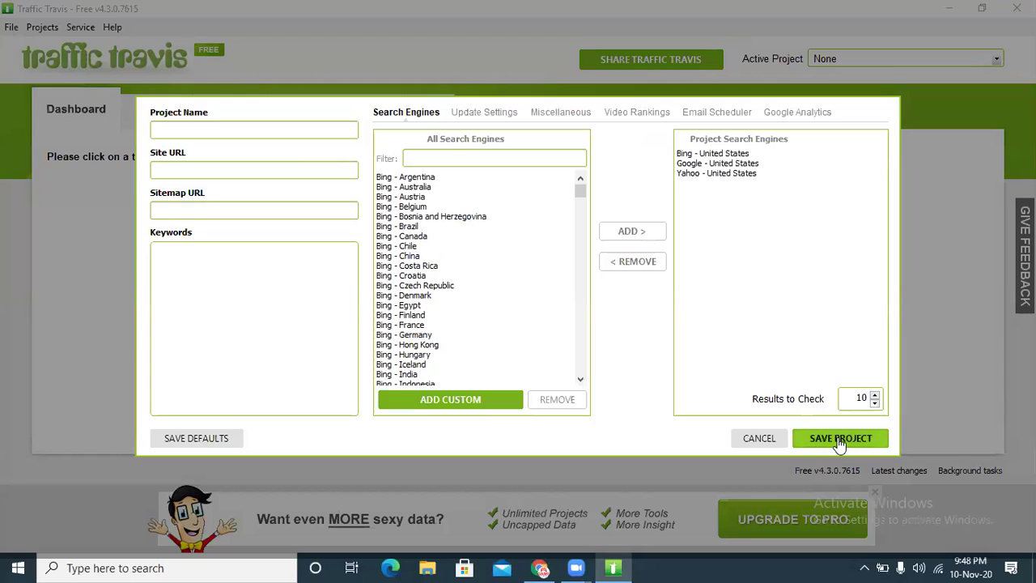
pyautogui.click(763, 440)
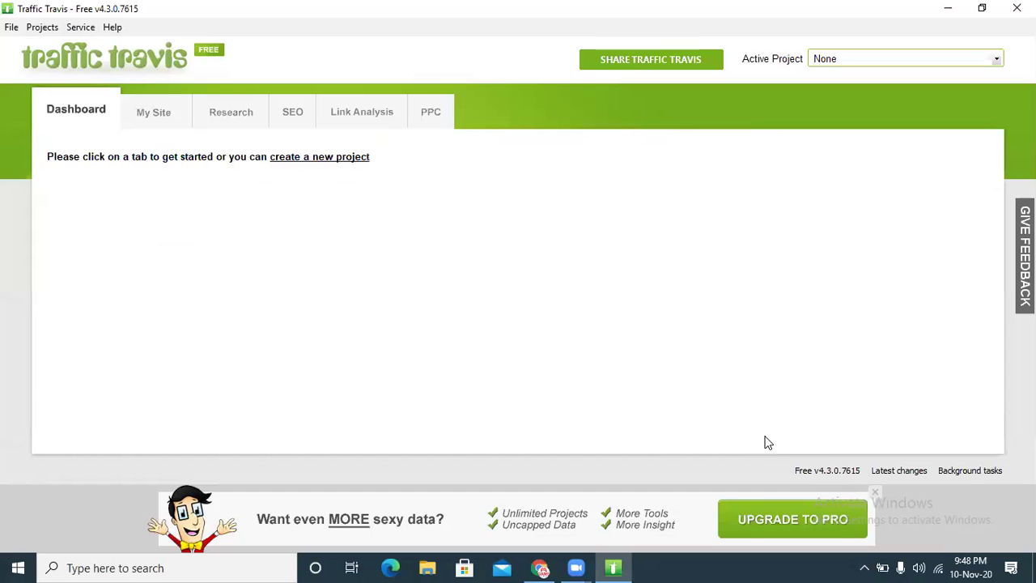
# - Review the full list of AdSense Finder results for "back pain" and the available report export formats
pyautogui.click(427, 110)
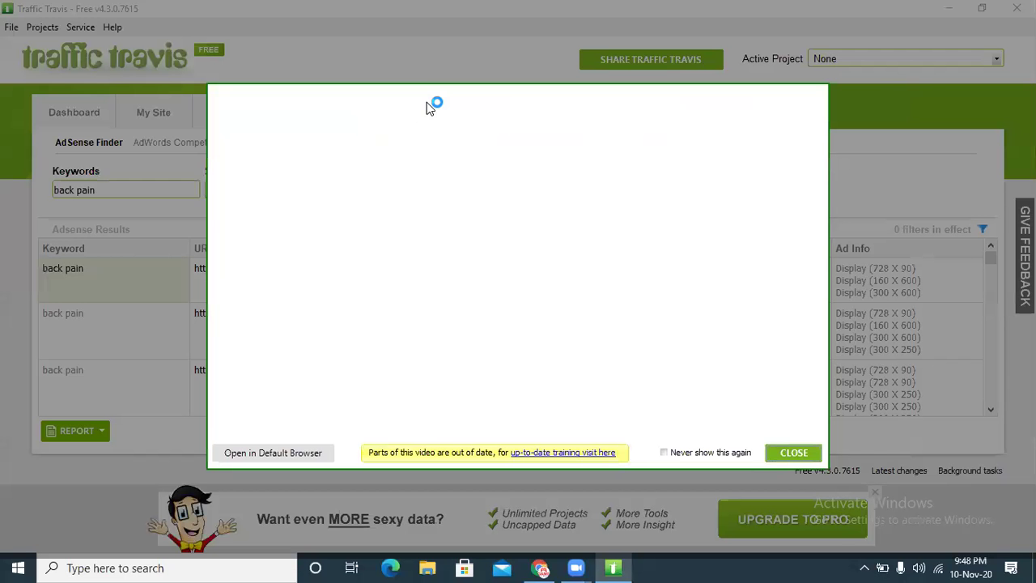
pyautogui.click(782, 453)
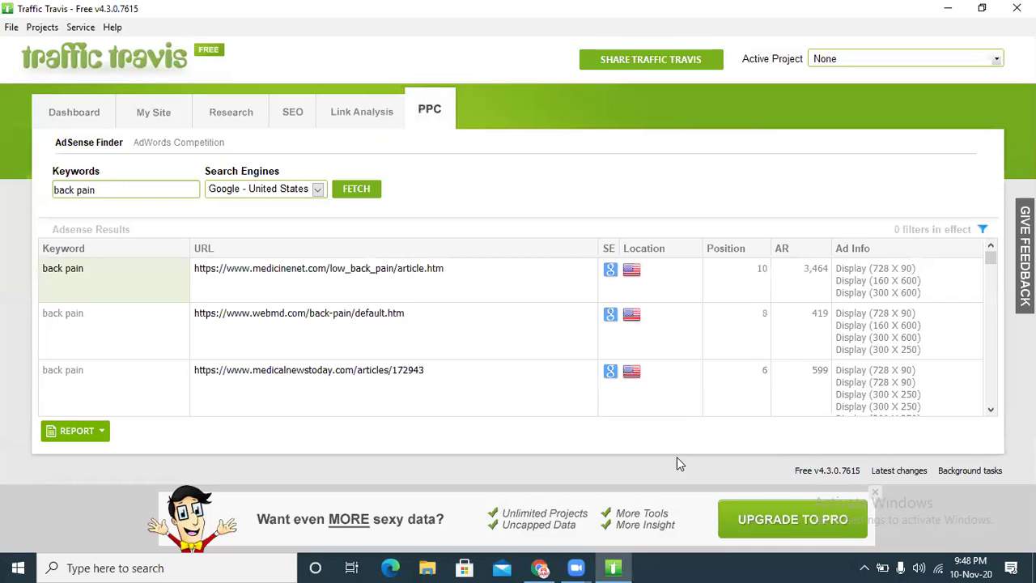
pyautogui.moveTo(991, 261); pyautogui.dragTo(993, 292)
pyautogui.click(978, 306)
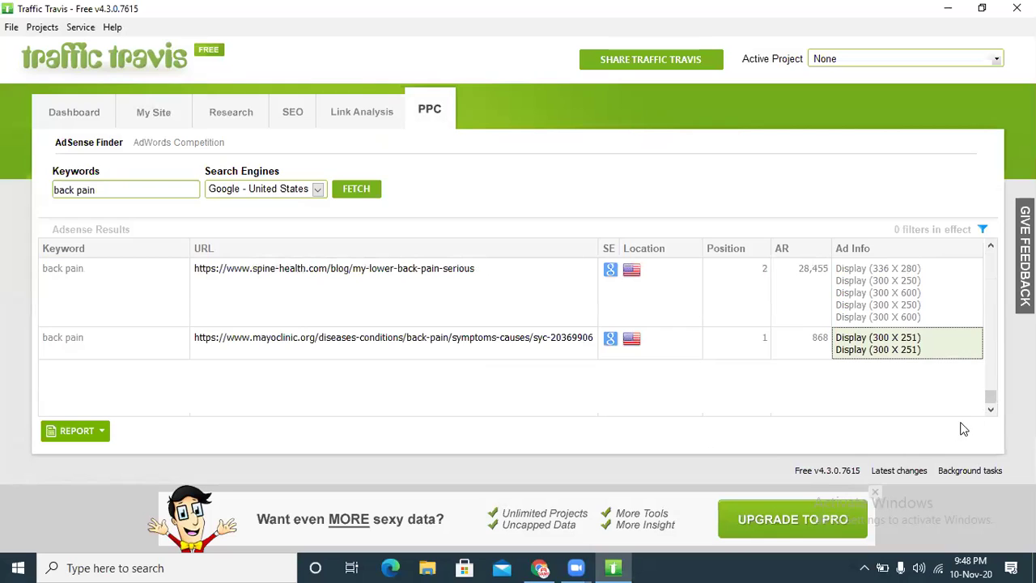
pyautogui.click(85, 434)
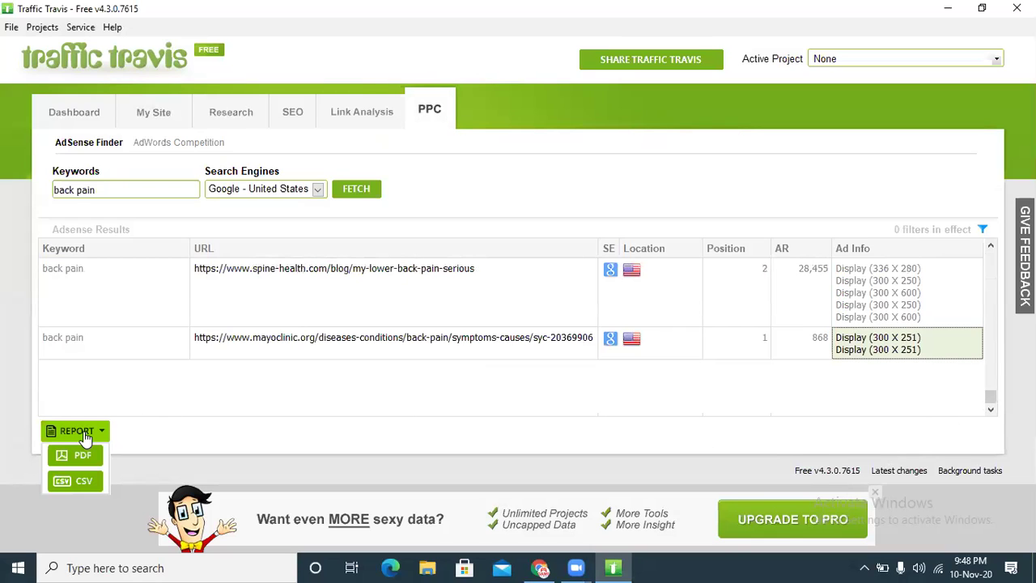
pyautogui.click(280, 451)
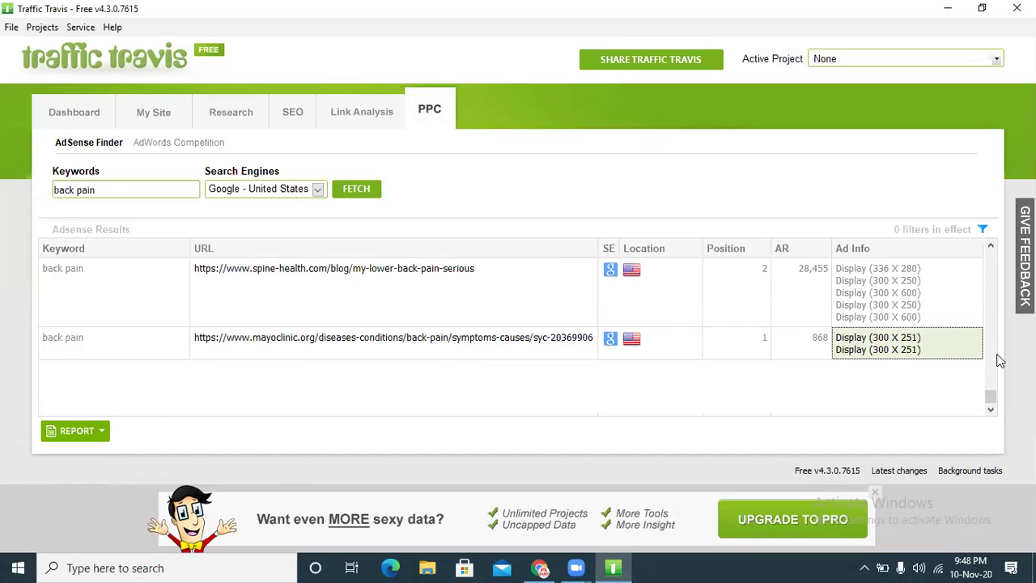
pyautogui.scroll(5, 992, 402)
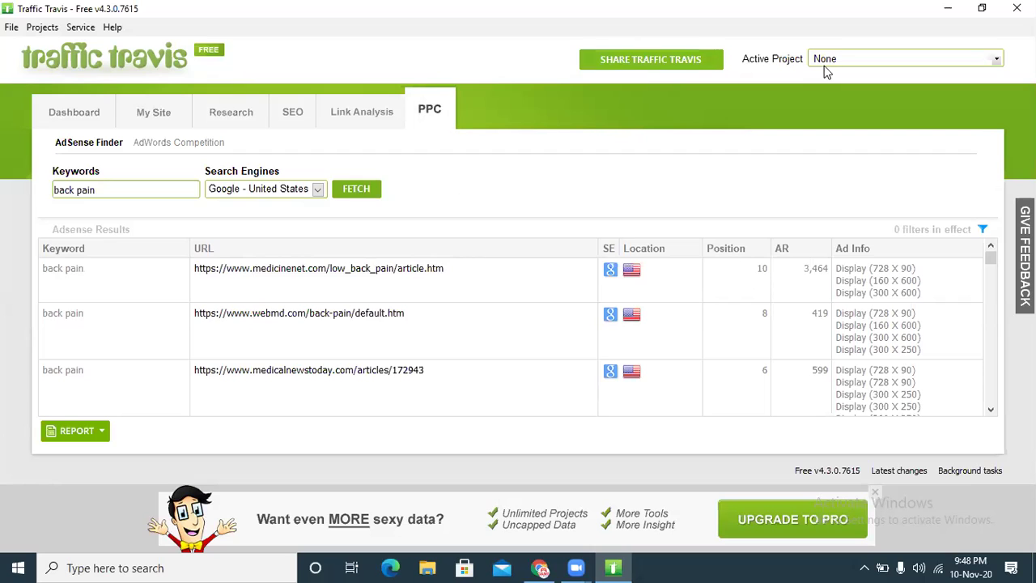
# - Inspect the My Site exclusions settings and the Site Importer options, leaving both dialogs without changes
pyautogui.click(150, 113)
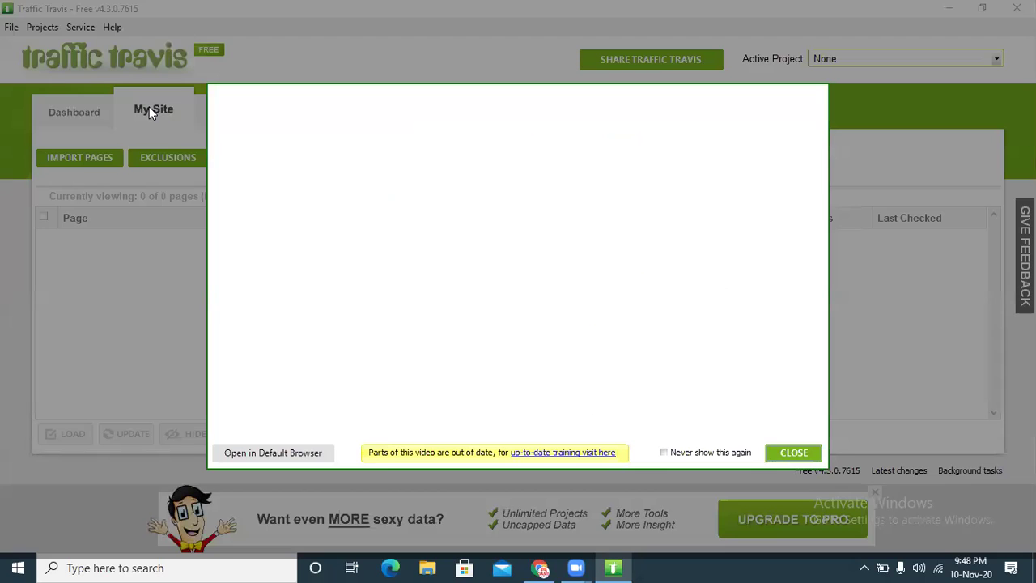
pyautogui.click(800, 455)
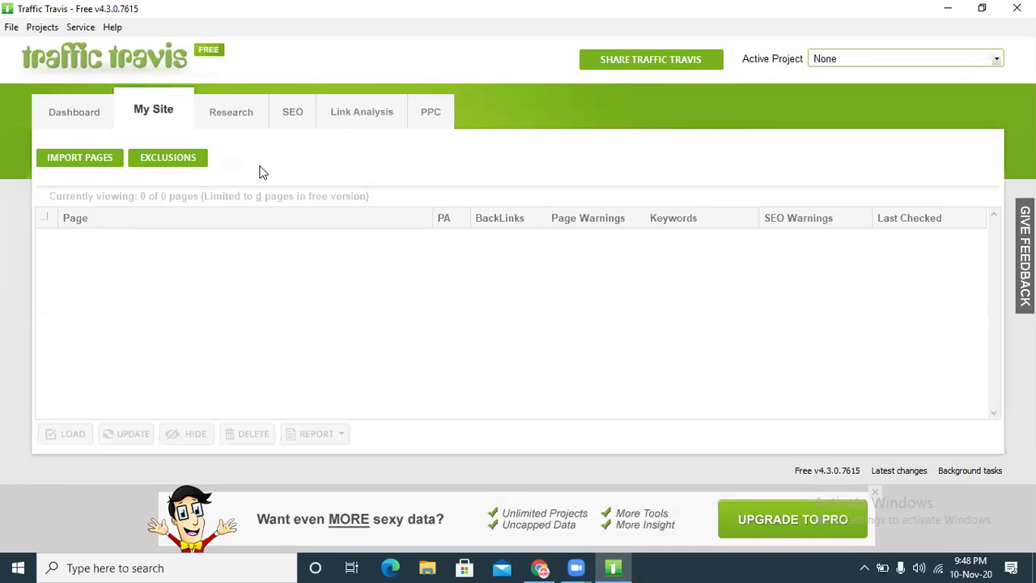
pyautogui.click(163, 159)
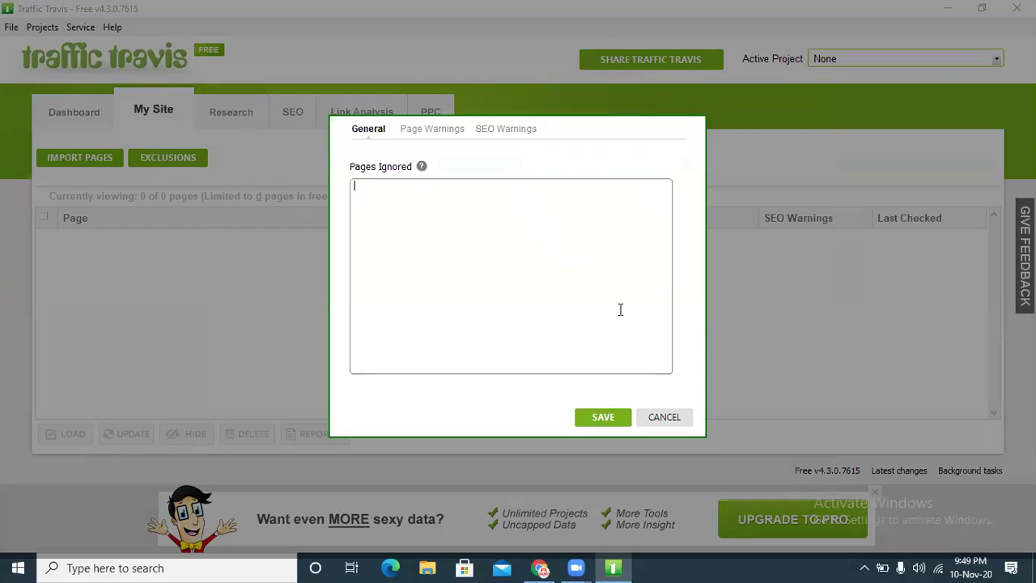
pyautogui.click(664, 417)
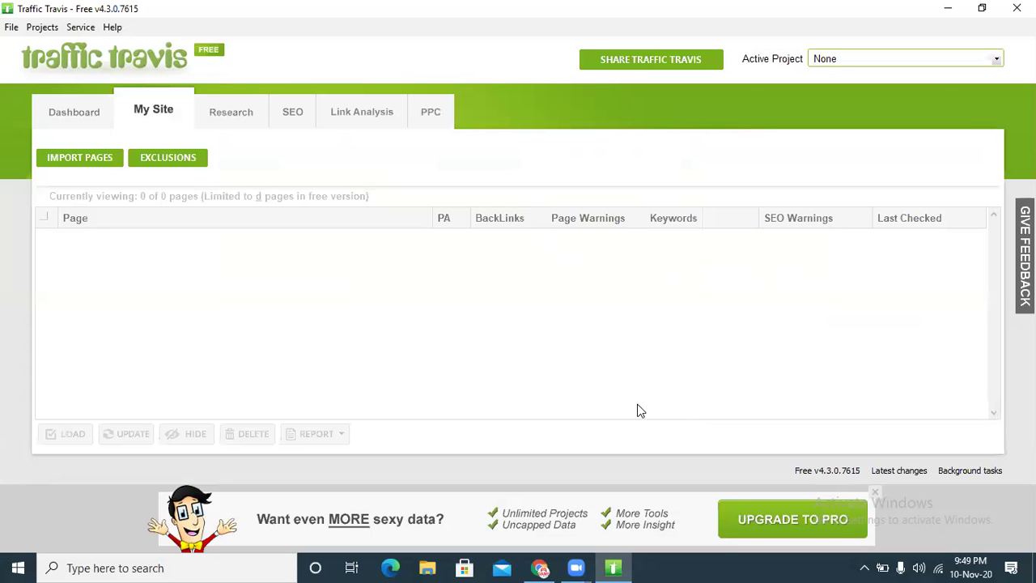
pyautogui.click(101, 166)
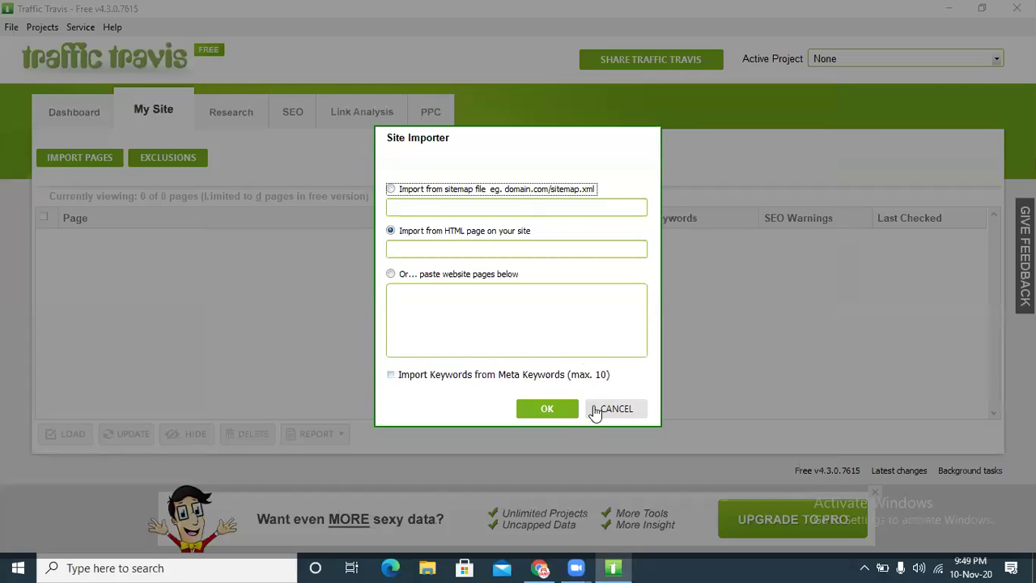
pyautogui.click(616, 409)
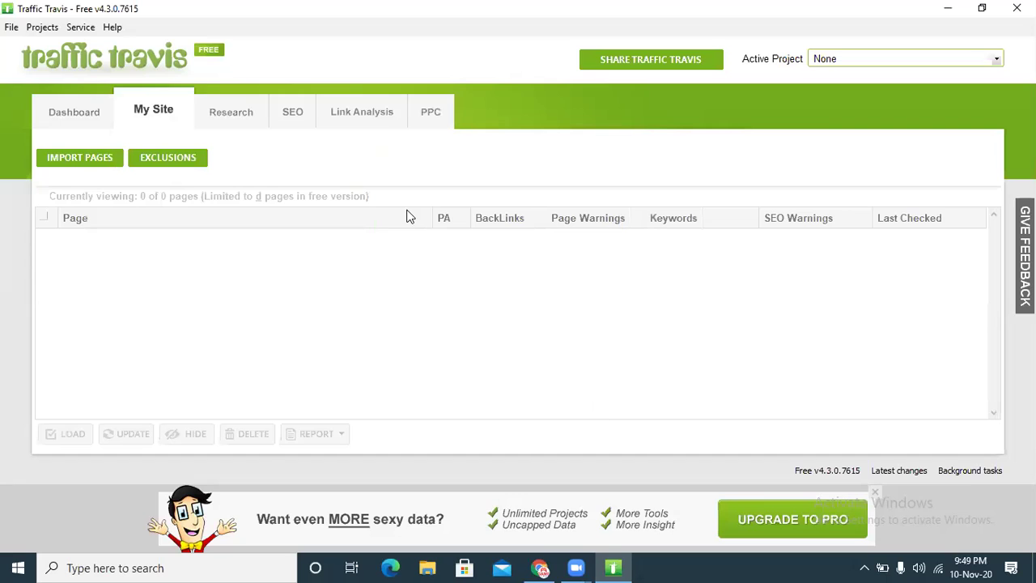
# - Examine the top-level domain selection for domain research and cancel without choosing any TLDs
pyautogui.click(242, 110)
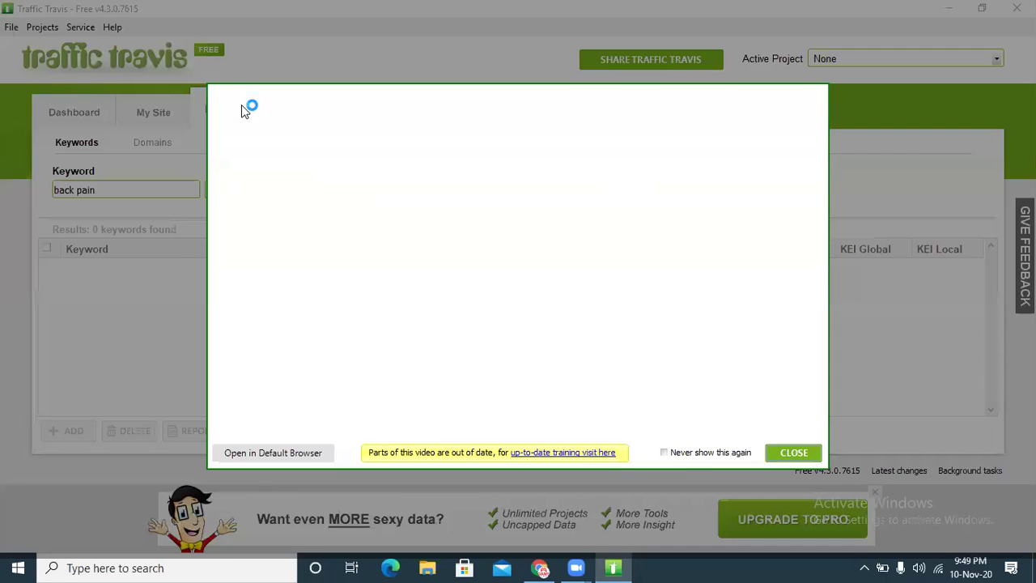
pyautogui.click(783, 453)
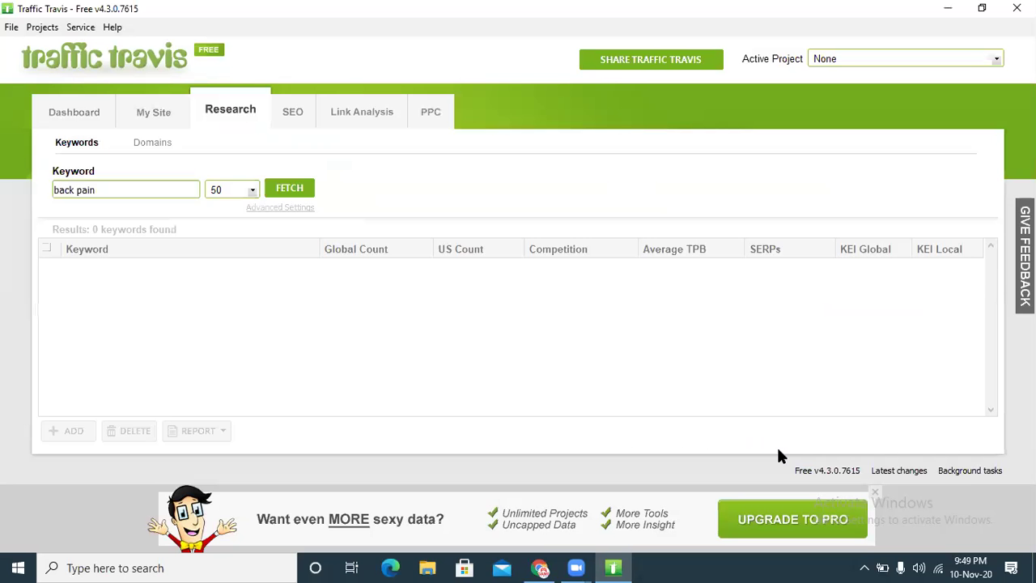
pyautogui.click(172, 148)
pyautogui.click(253, 184)
pyautogui.click(309, 189)
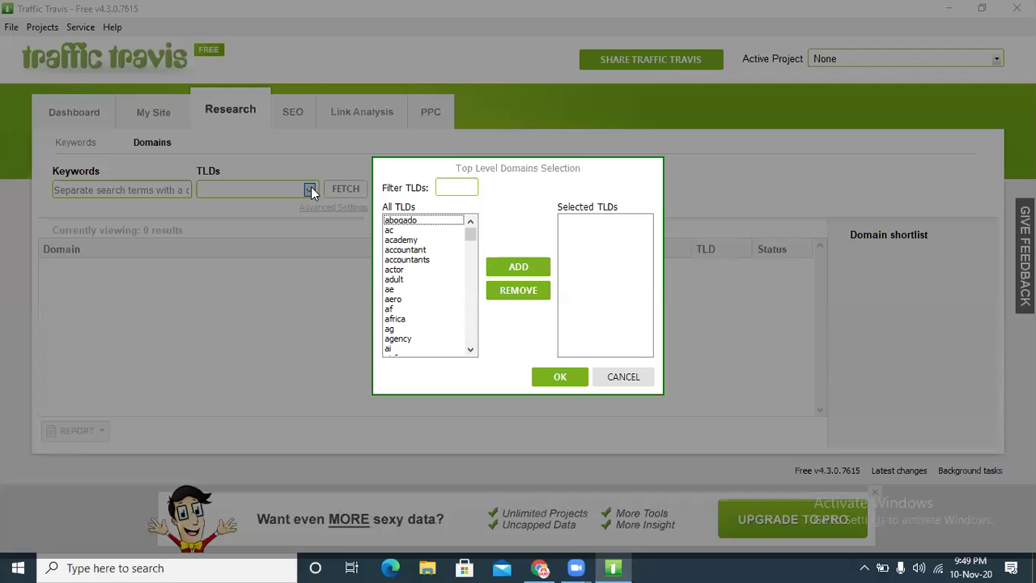
pyautogui.click(617, 378)
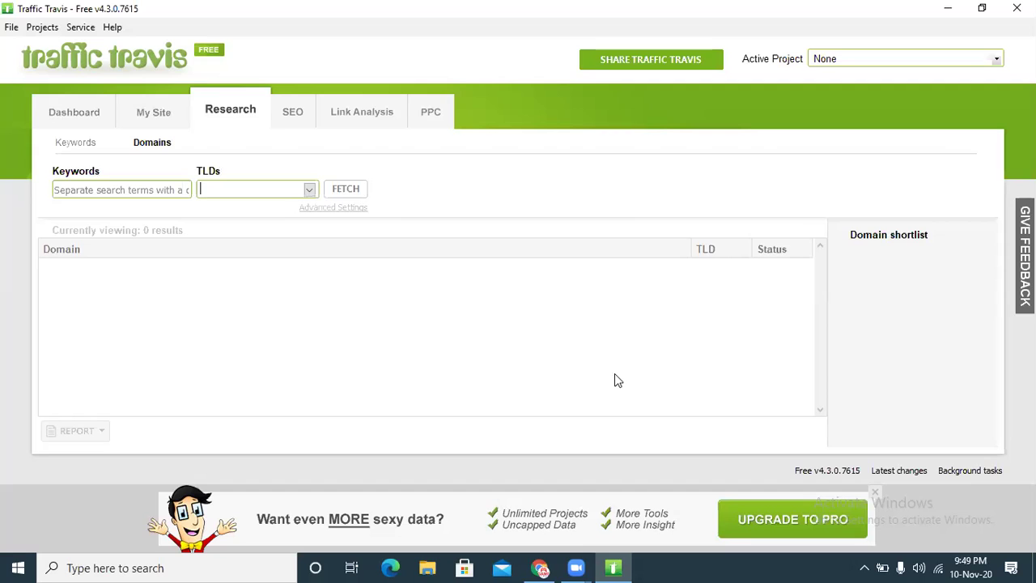
# - Display the SEO Rankings page and dismiss its training video window
pyautogui.click(289, 105)
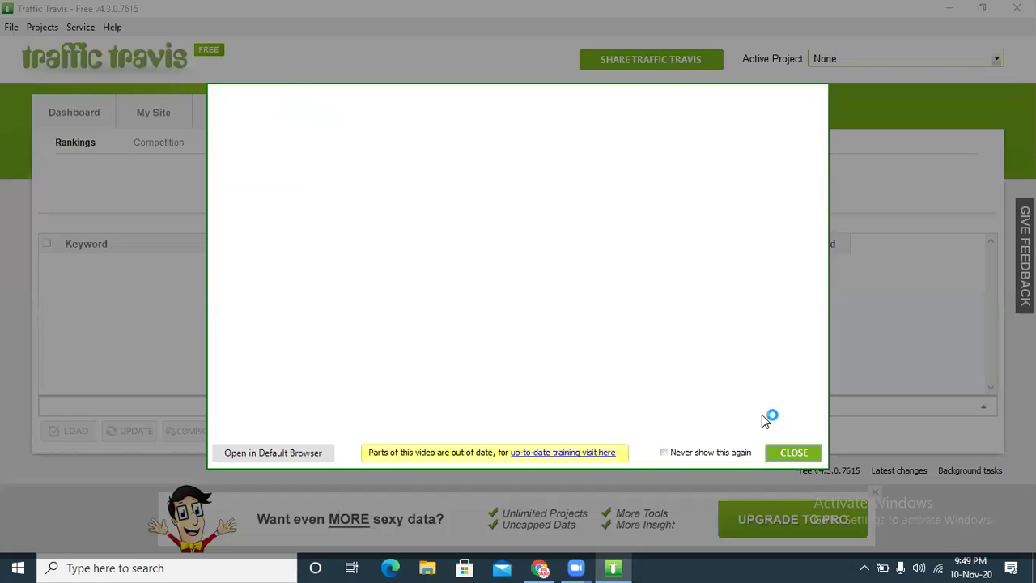
pyautogui.click(781, 453)
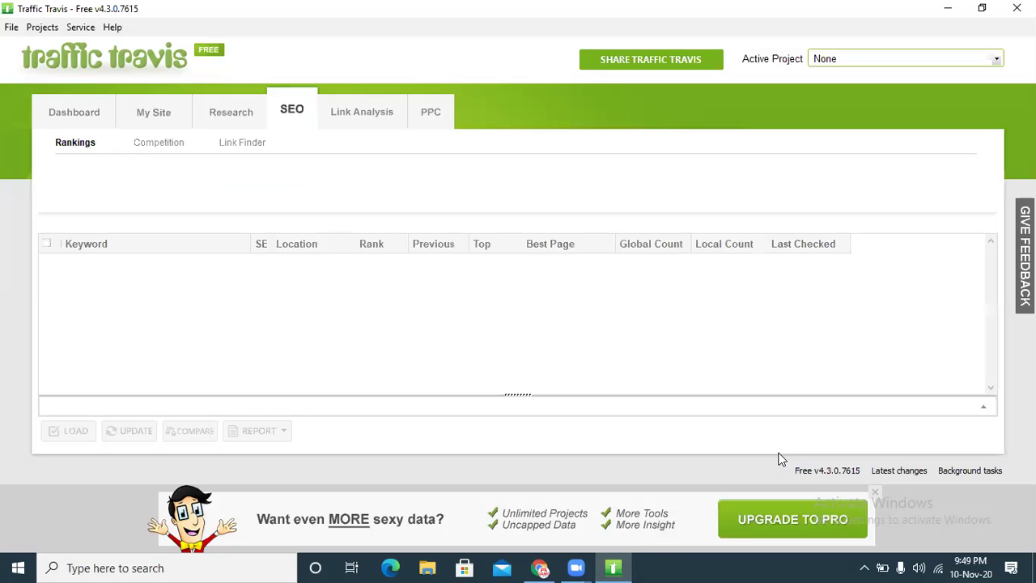
# - Examine the Backlinks Importer in Link Analysis without importing, and display the PPC page, dismissing the training videos
pyautogui.click(362, 113)
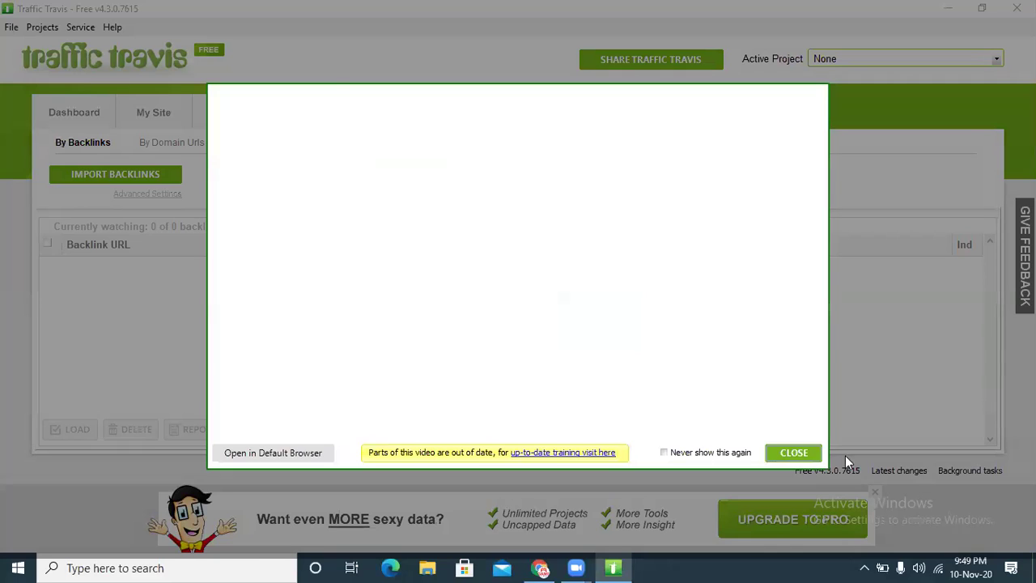
pyautogui.click(804, 454)
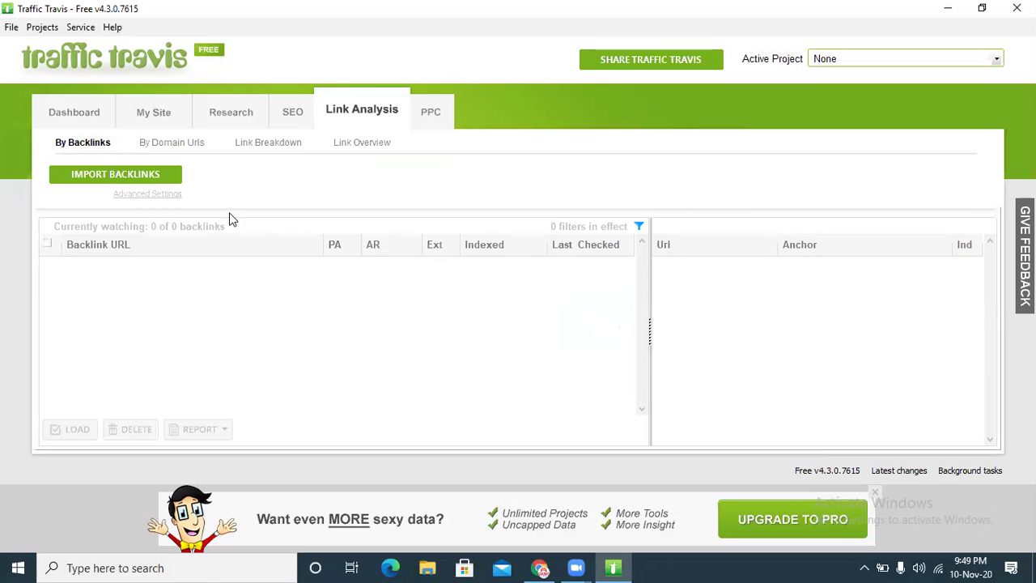
pyautogui.click(122, 177)
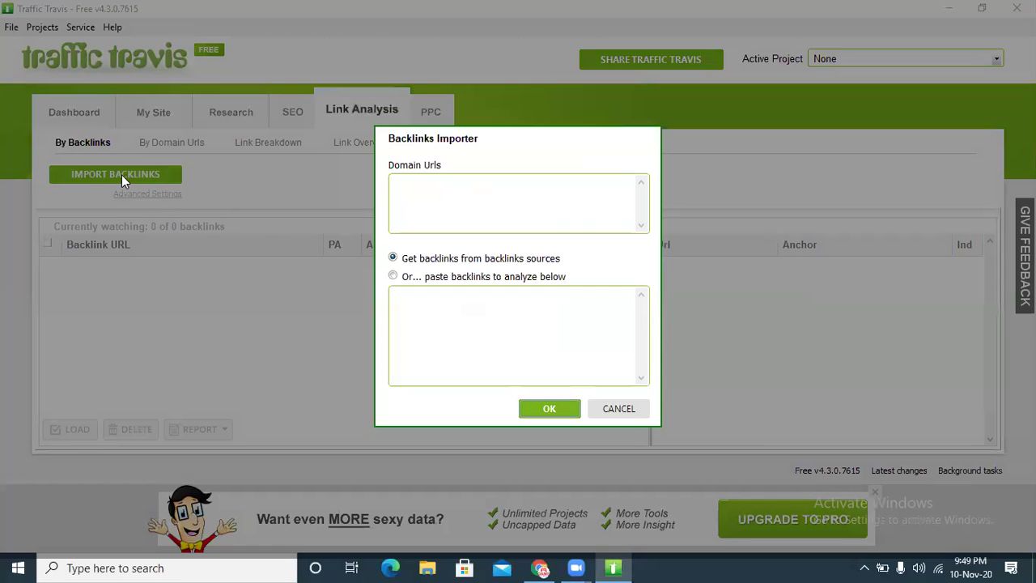
pyautogui.click(639, 410)
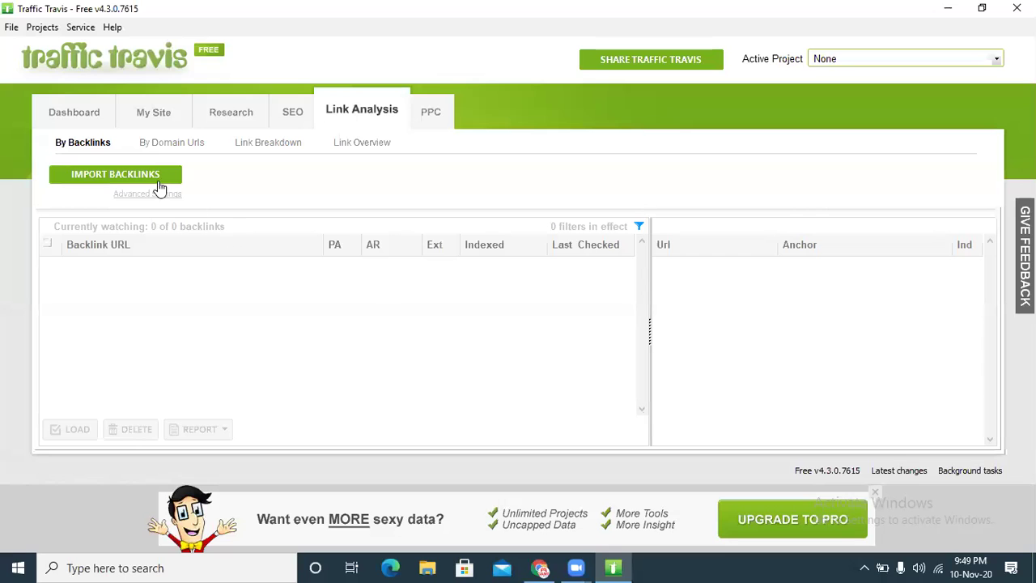
pyautogui.click(438, 111)
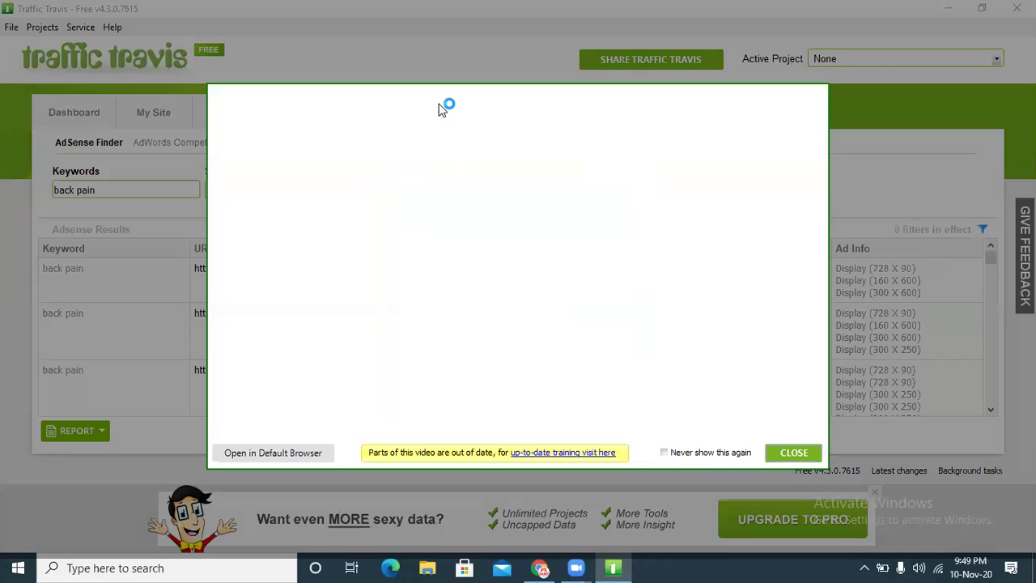
pyautogui.click(809, 456)
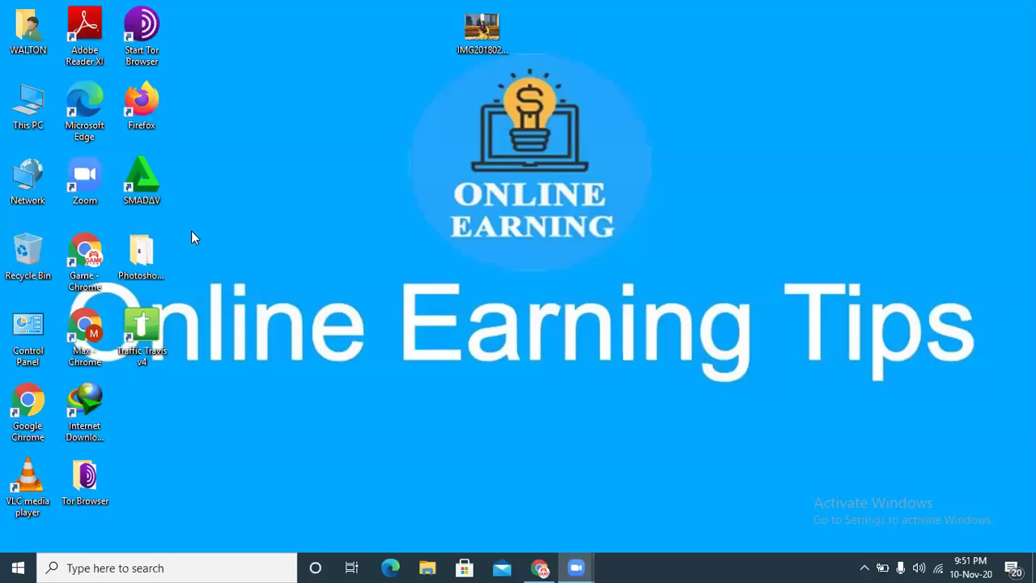
# - Relaunch Traffic Travis, continue past the startup check, dismiss the training video and skip creating a project
pyautogui.doubleClick(157, 332)
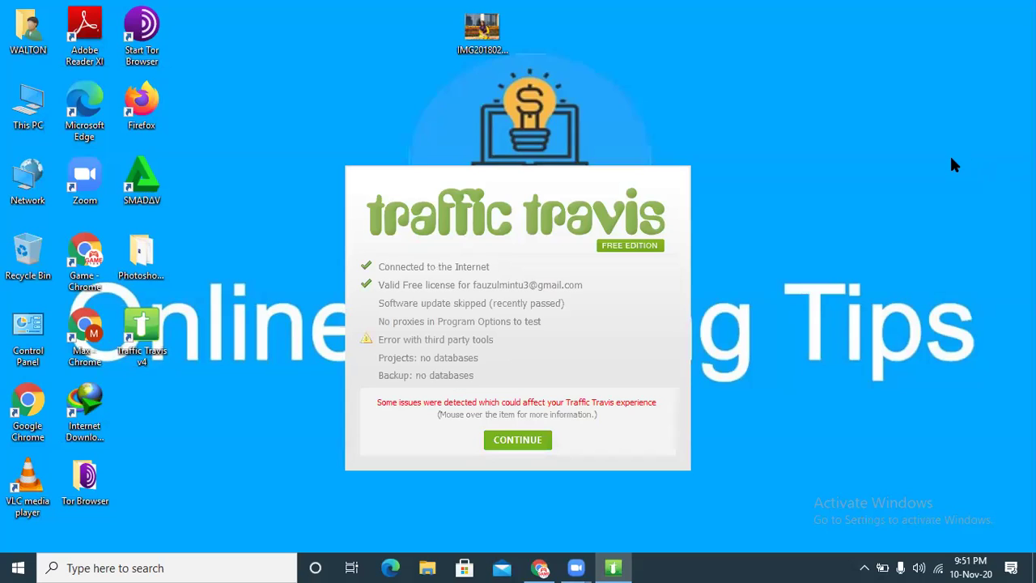
pyautogui.click(521, 440)
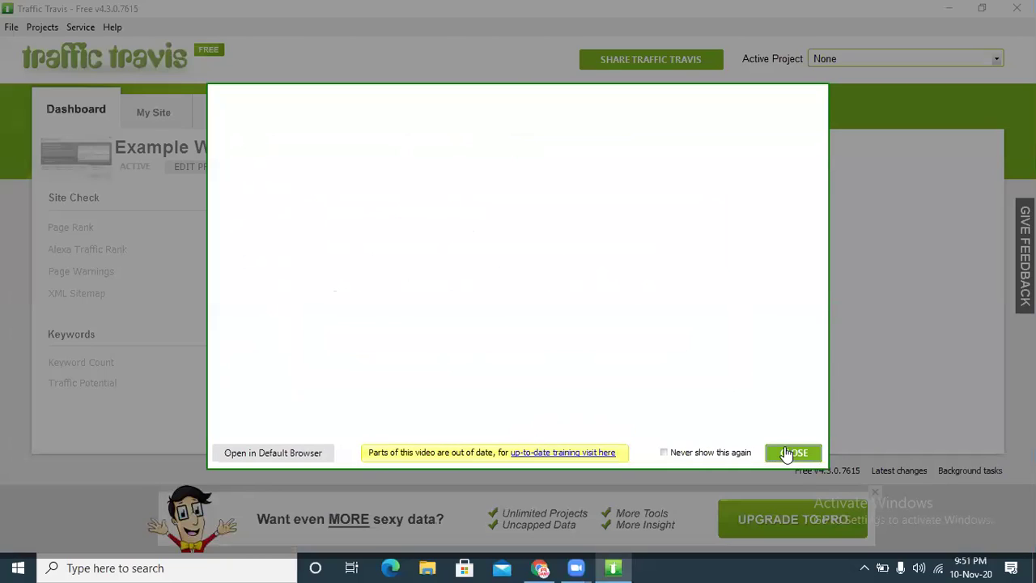
pyautogui.click(789, 452)
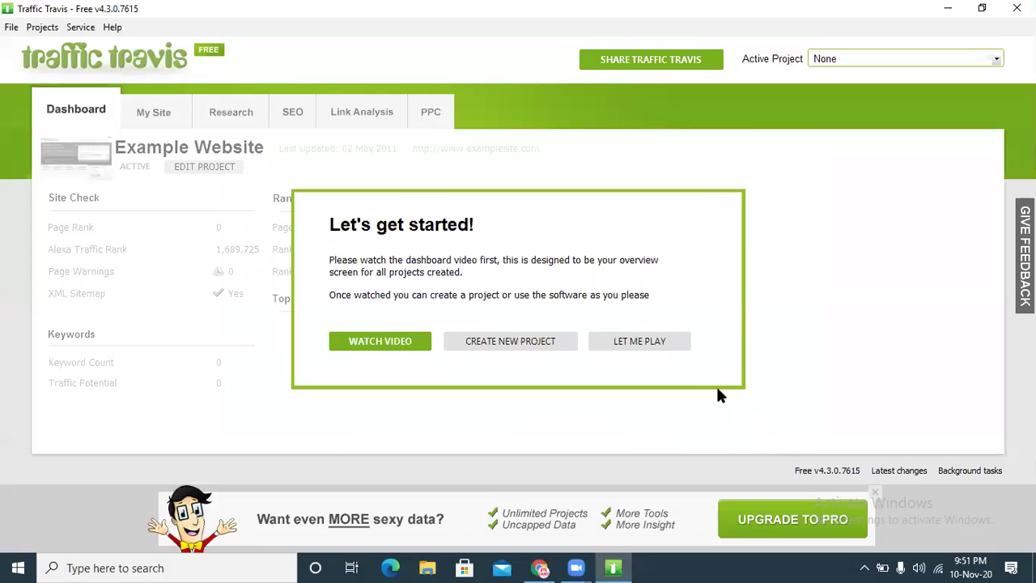
pyautogui.click(669, 347)
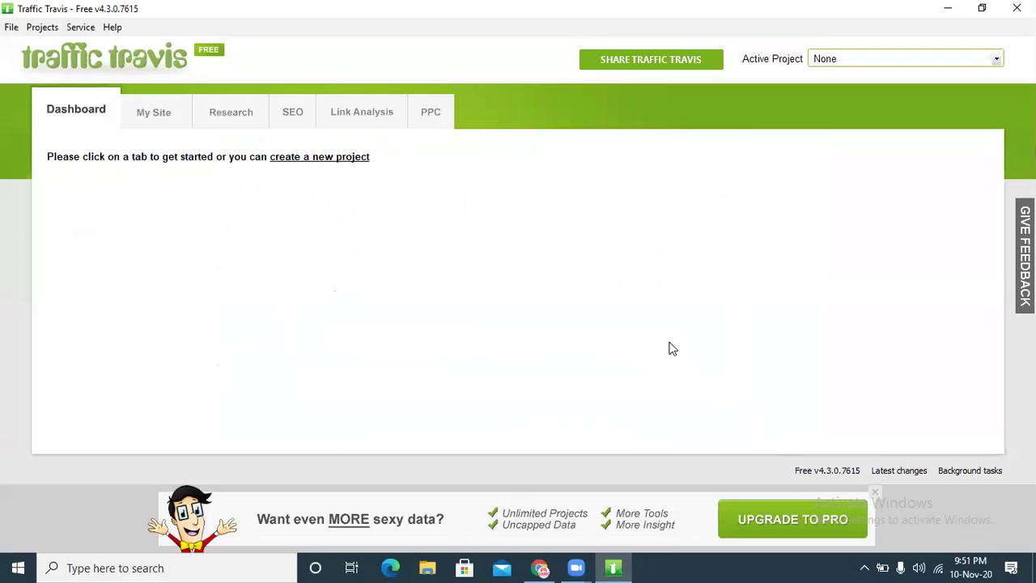
# - Display the Research Keywords page and the SEO Rankings page, dismissing the training video on each
pyautogui.click(247, 122)
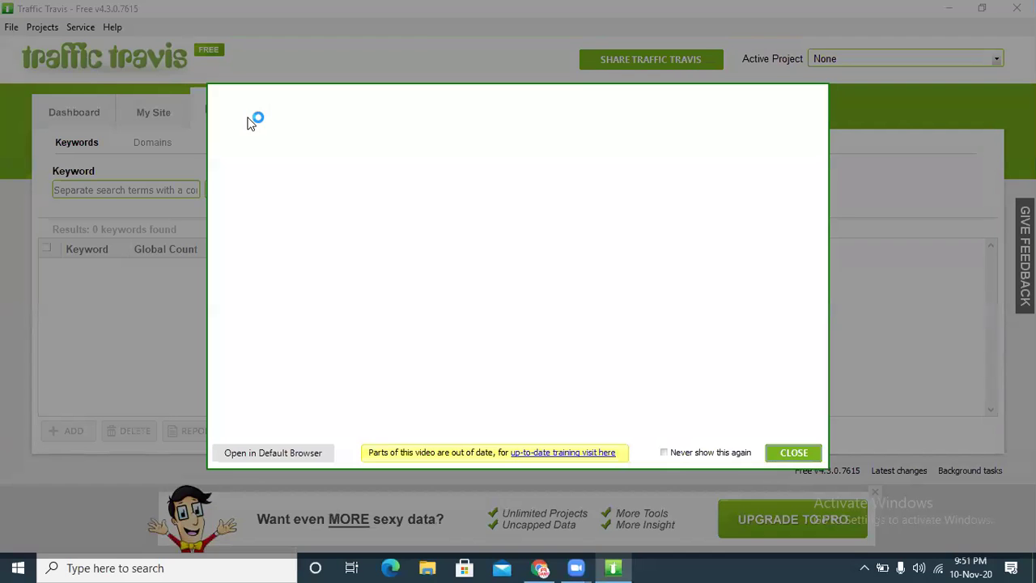
pyautogui.click(794, 453)
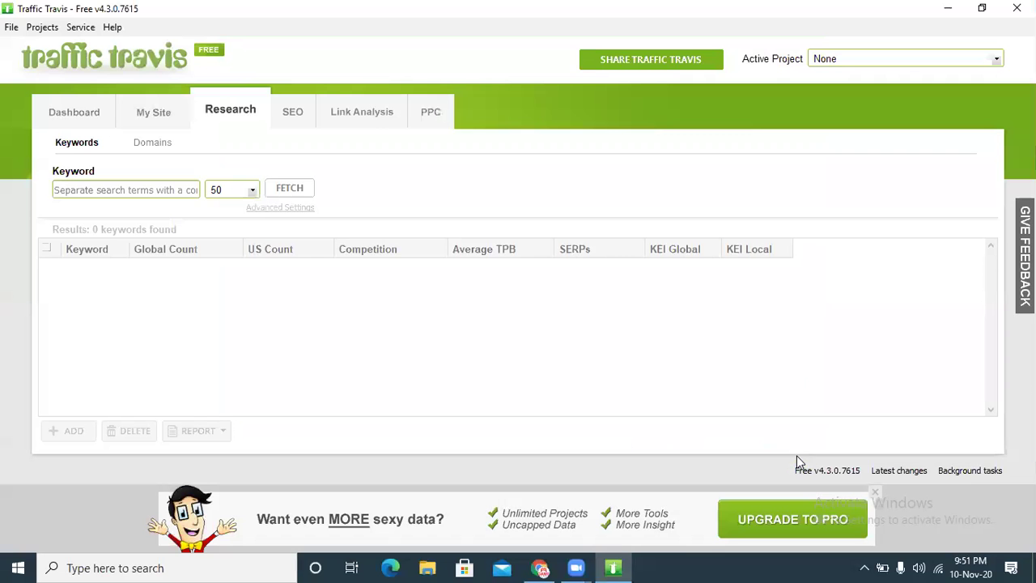
pyautogui.click(295, 113)
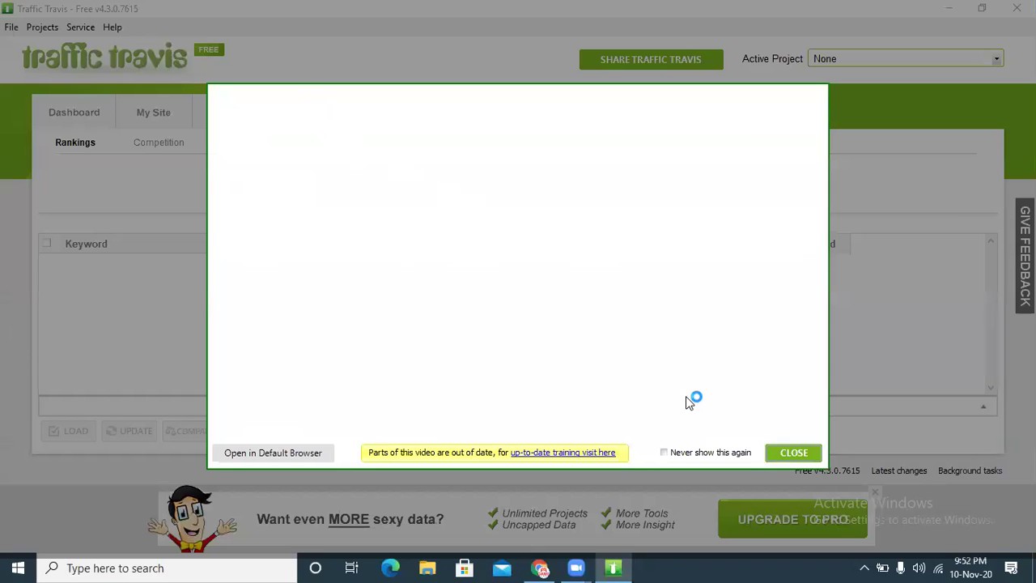
pyautogui.click(784, 454)
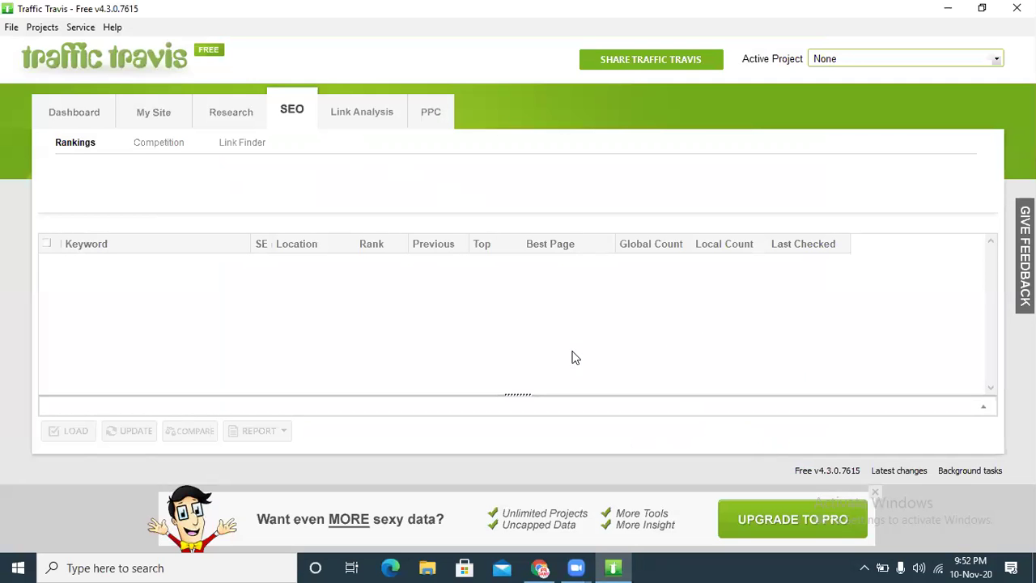
# - Enter "back pain" as the keyword for the SEO Competition analysis
pyautogui.click(168, 152)
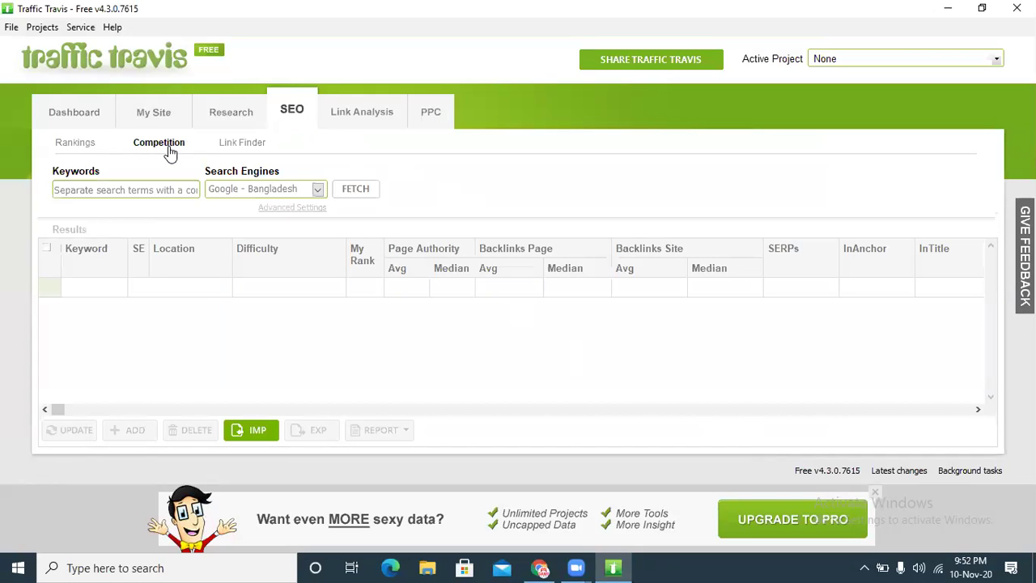
pyautogui.click(127, 190)
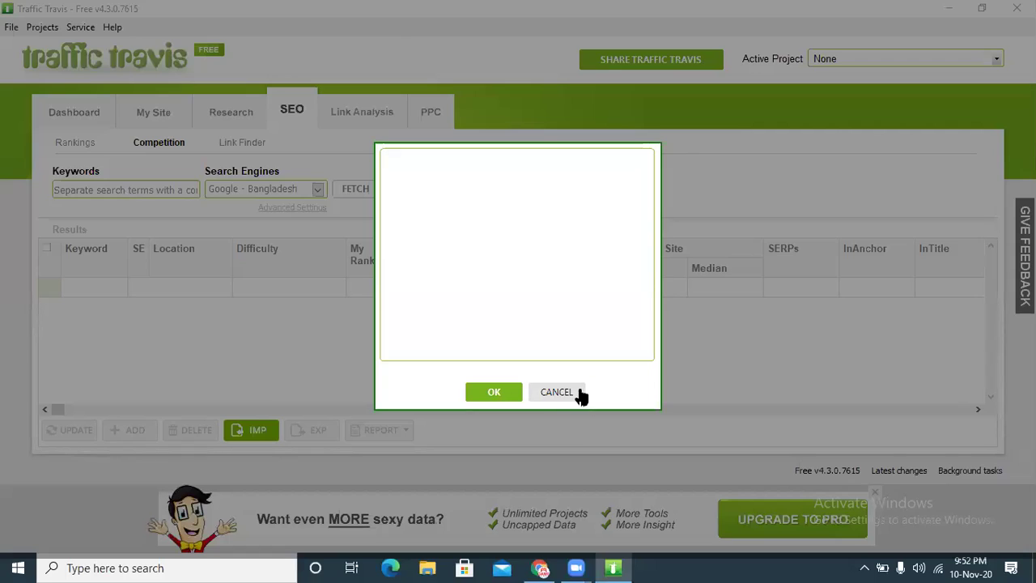
pyautogui.write('back pain')
pyautogui.click(504, 392)
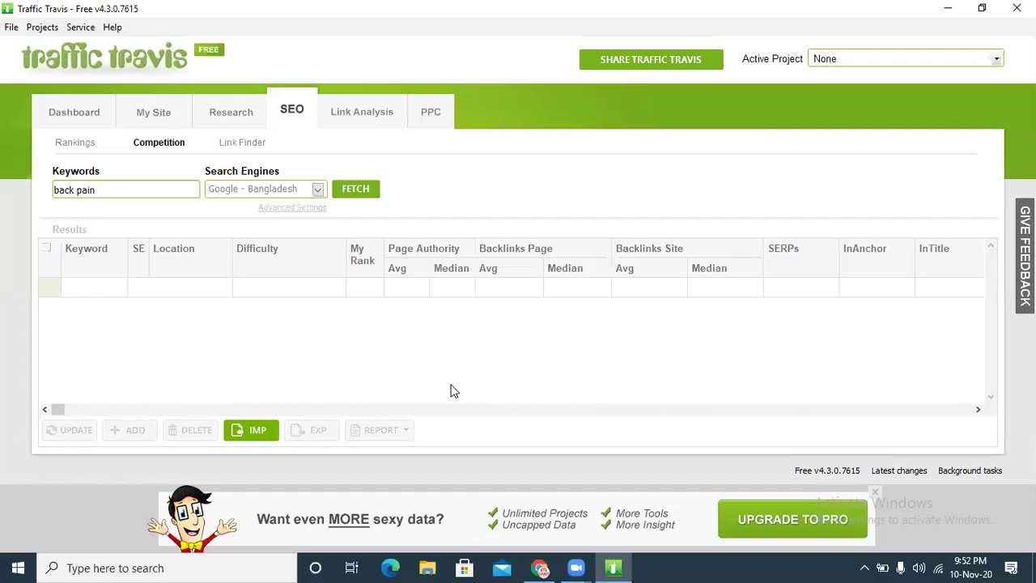
# - Try to set the competition search engine to Bing - United States, filtering the engines by "uni"
pyautogui.click(268, 192)
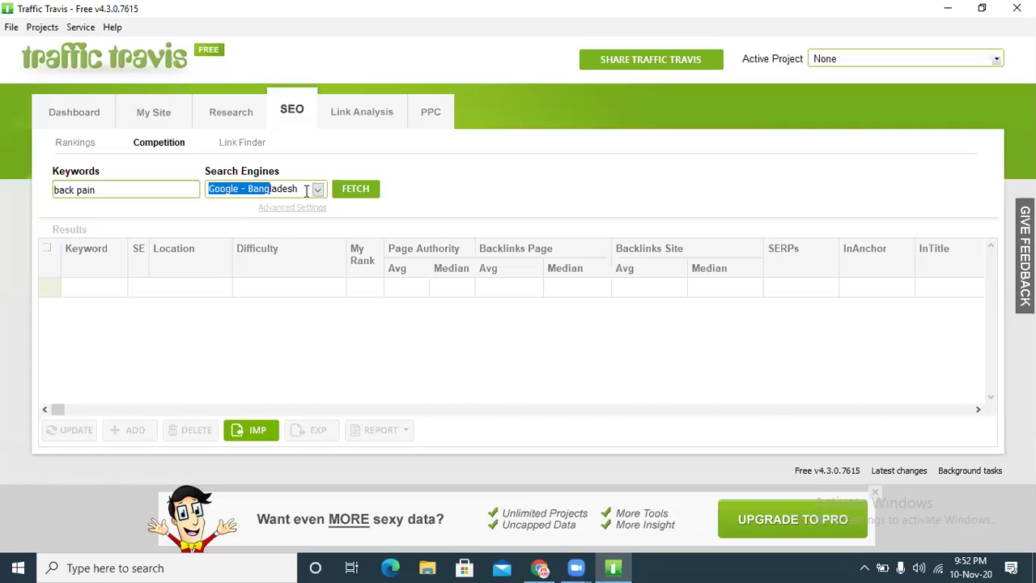
pyautogui.click(318, 189)
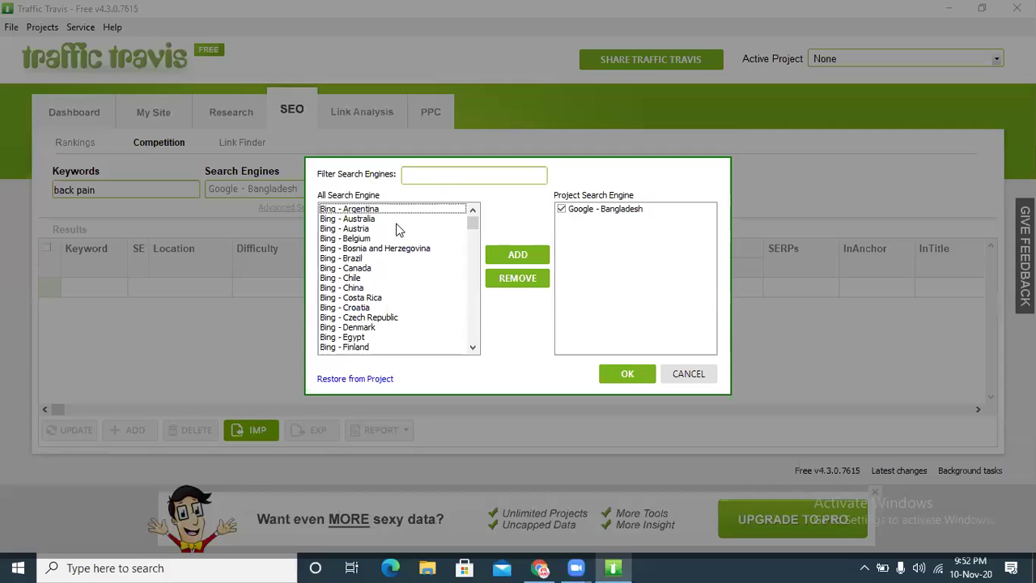
pyautogui.click(426, 177)
pyautogui.write('uni')
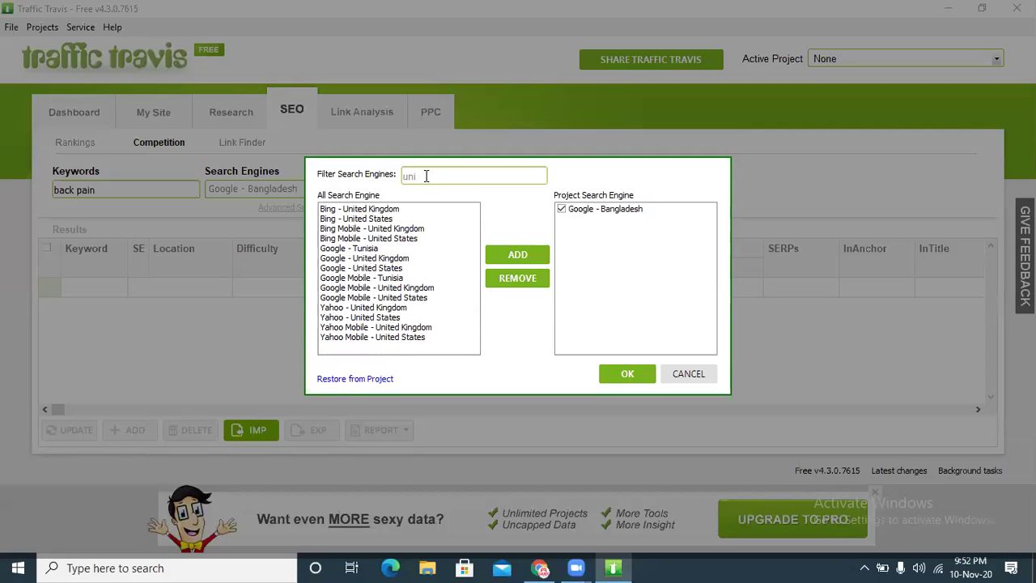
pyautogui.click(396, 219)
pyautogui.click(627, 375)
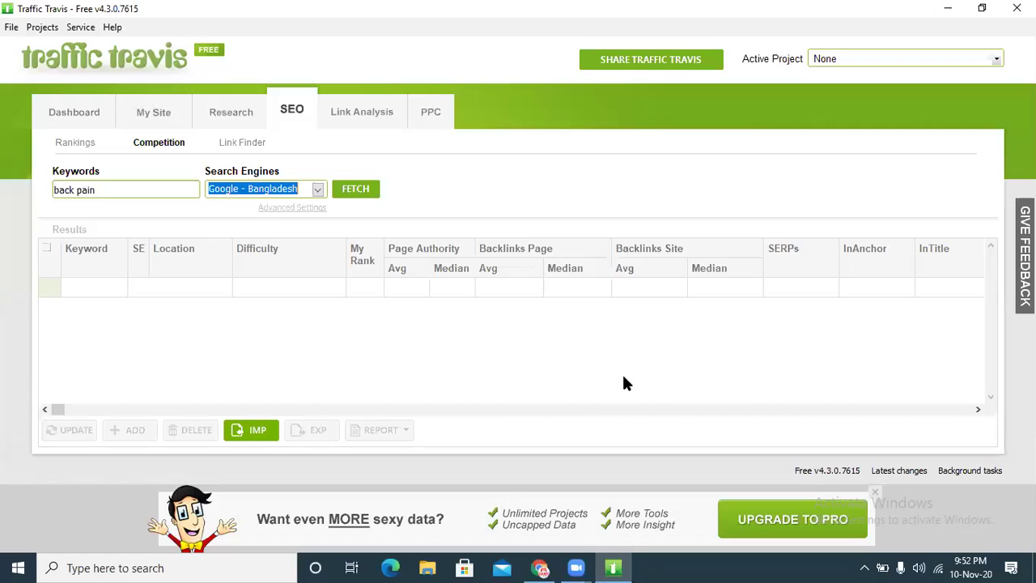
# - Filter the search engines by "uni", add Bing - United States to the project engines and disable Google - Bangladesh
pyautogui.click(318, 191)
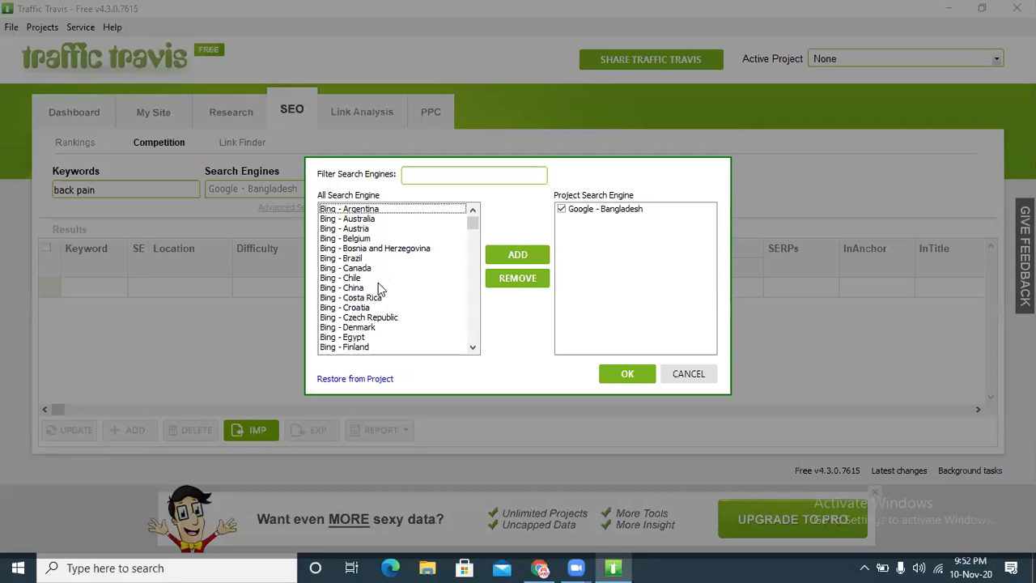
pyautogui.click(434, 174)
pyautogui.write('uni')
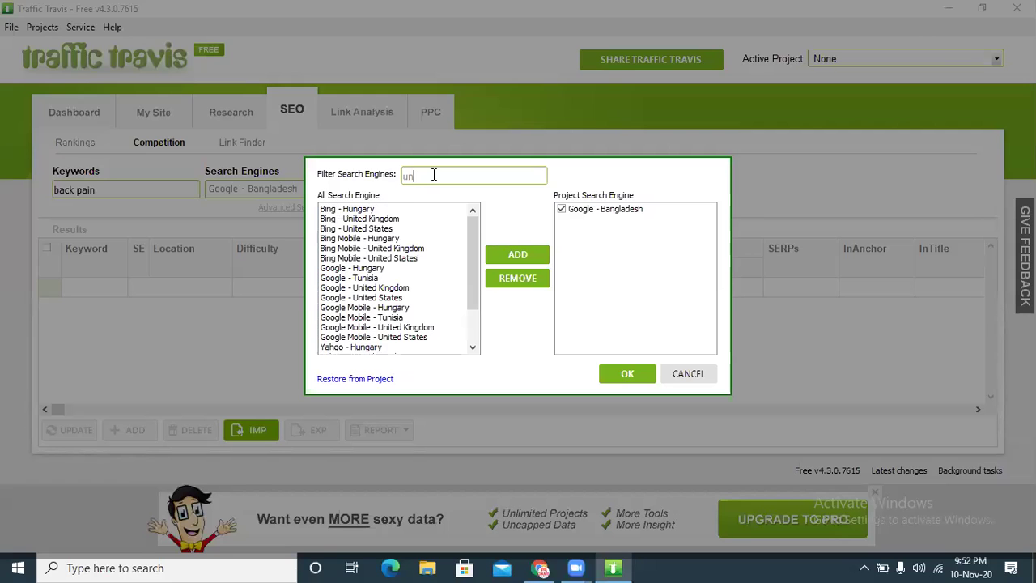
pyautogui.click(395, 220)
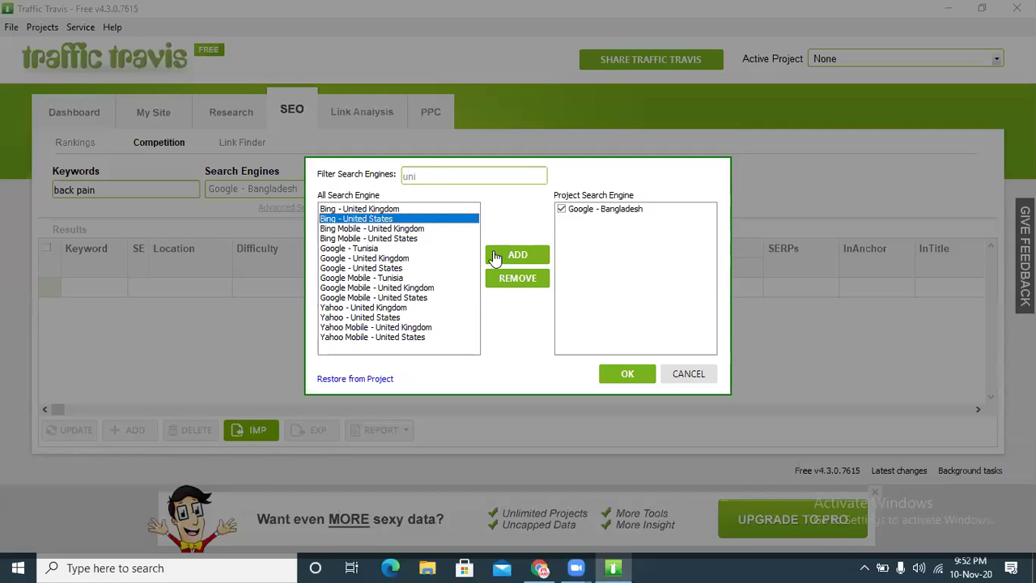
pyautogui.click(496, 254)
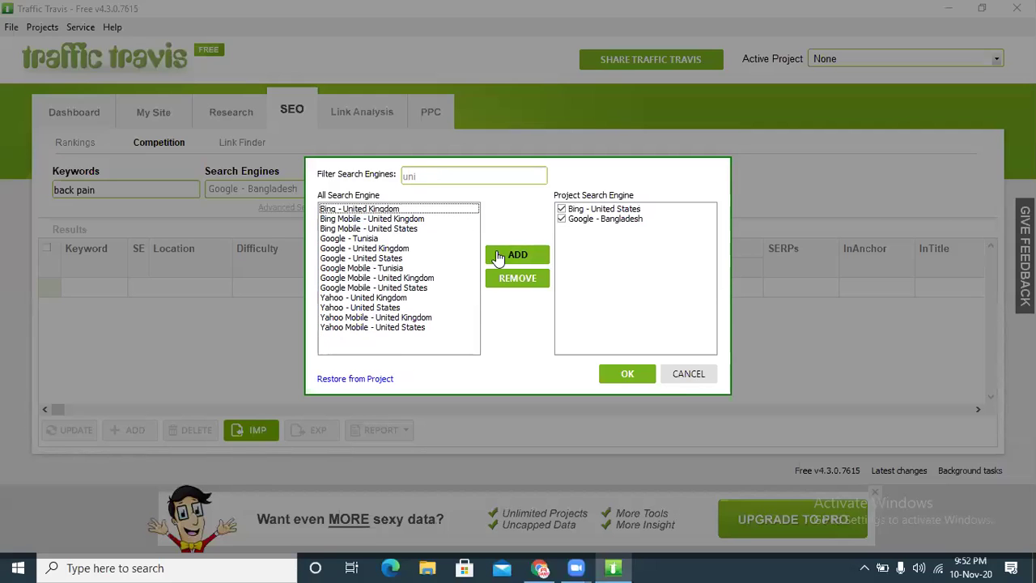
pyautogui.click(562, 208)
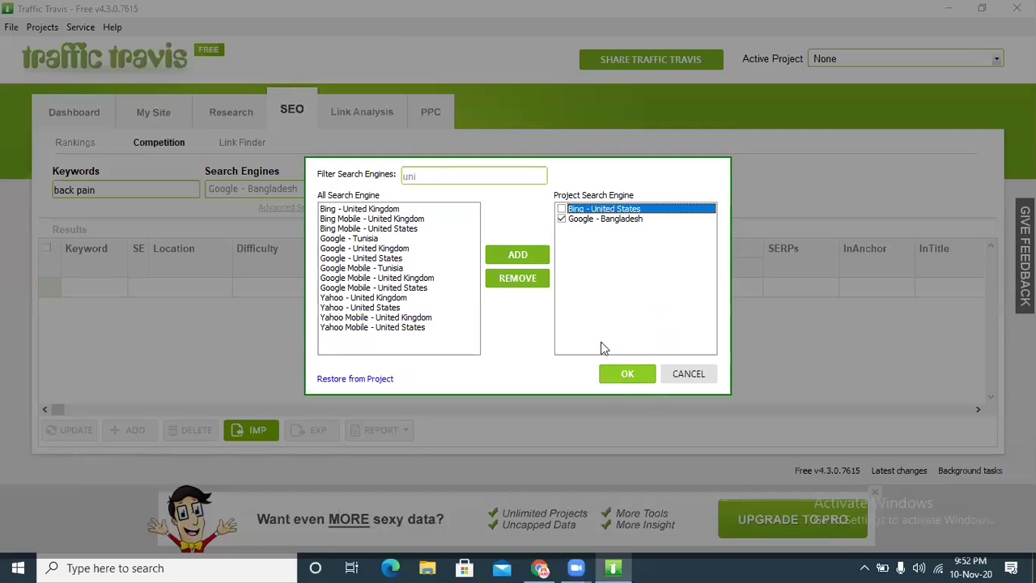
pyautogui.click(562, 219)
pyautogui.click(562, 209)
# - Add Google - United States to the project search engines and disable Bing - United States
pyautogui.click(380, 259)
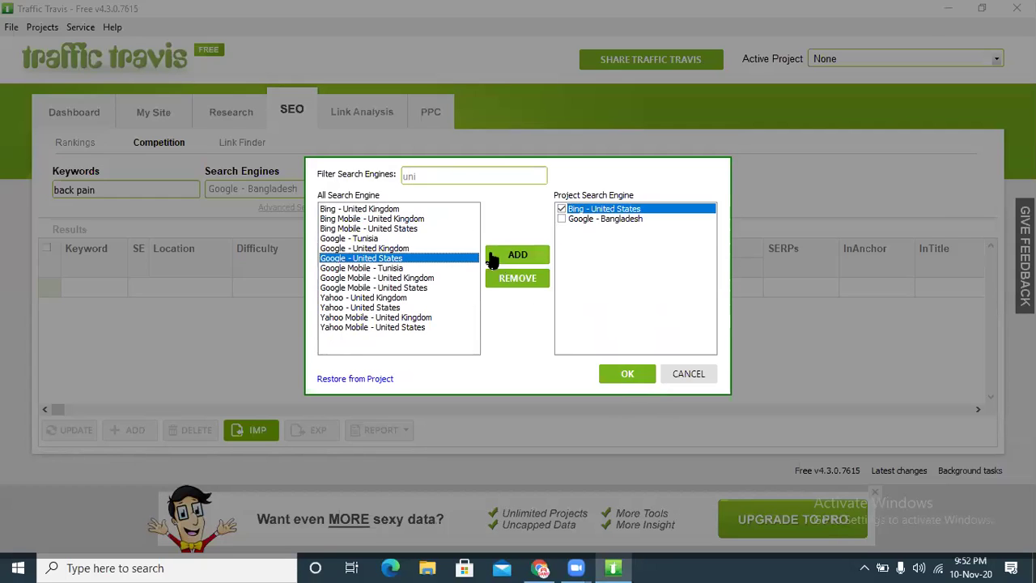
pyautogui.click(506, 255)
pyautogui.click(561, 209)
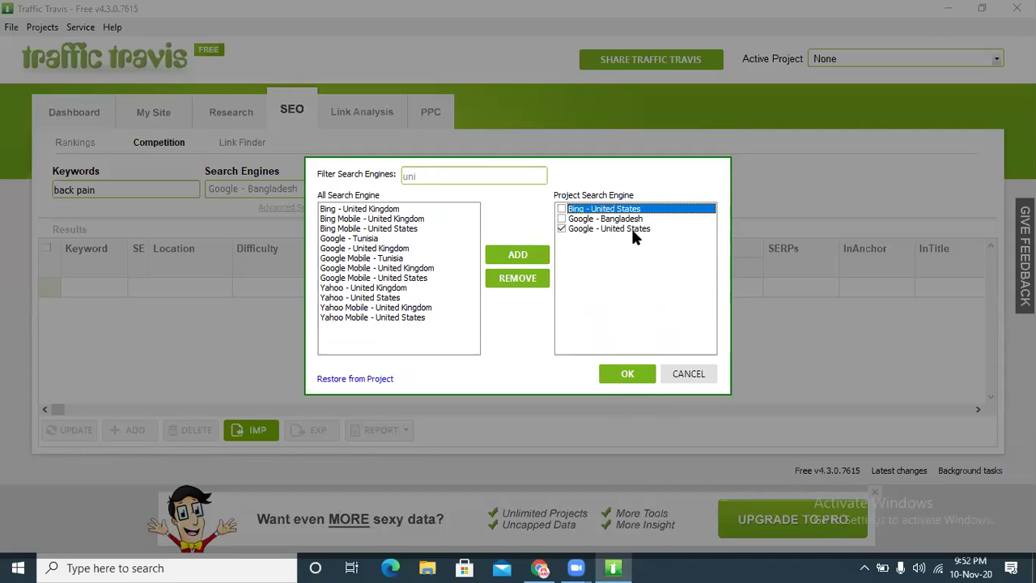
# - Remove Bing - United States and Google - Bangladesh from the project search engines and confirm the selection
pyautogui.click(618, 375)
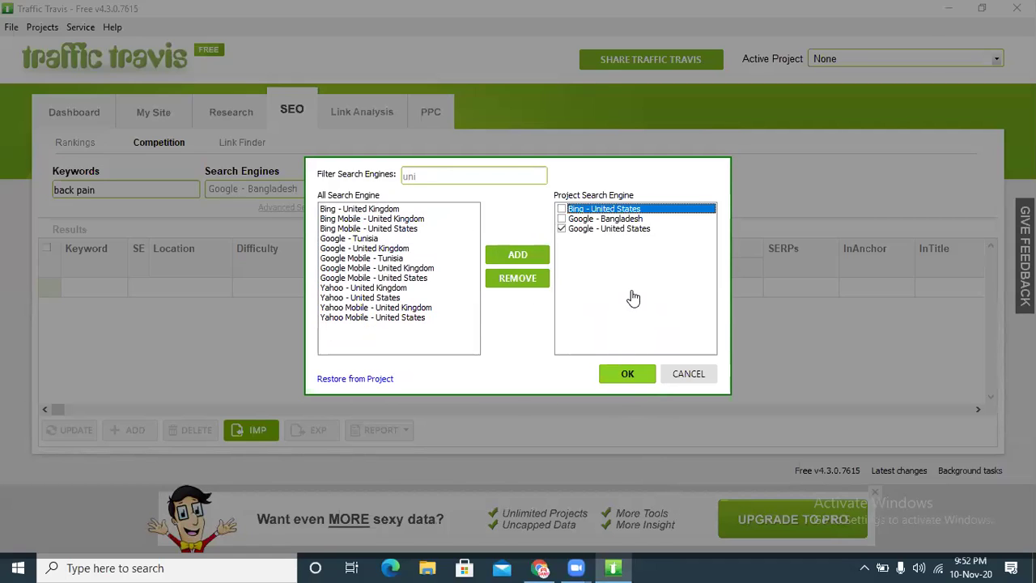
pyautogui.click(519, 280)
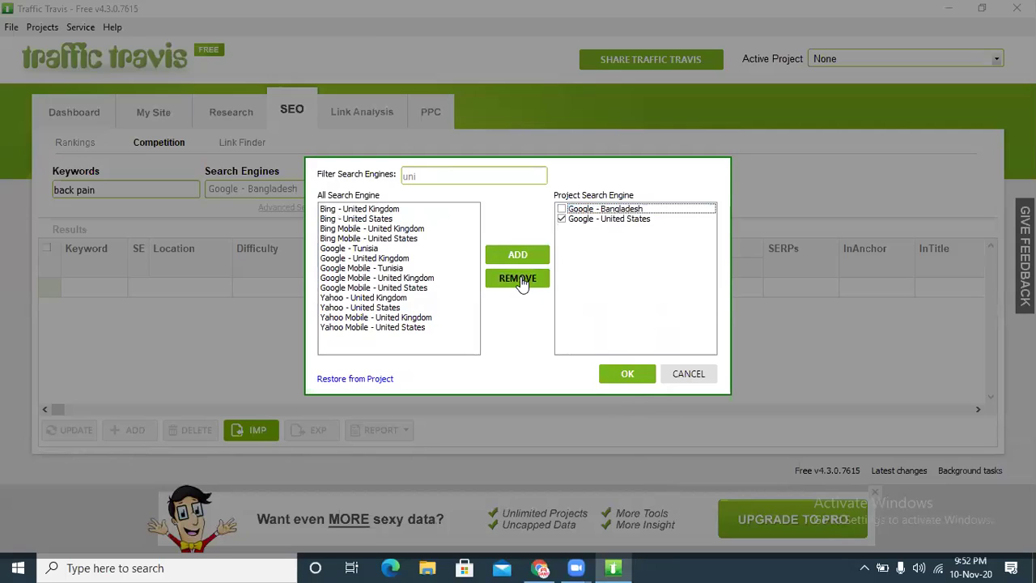
pyautogui.click(602, 209)
pyautogui.click(510, 279)
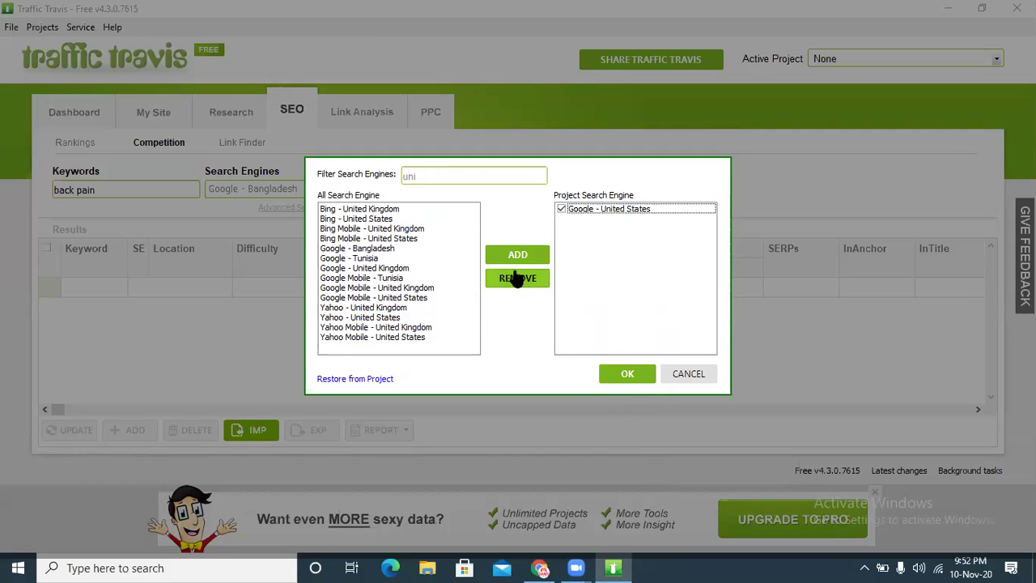
pyautogui.click(623, 373)
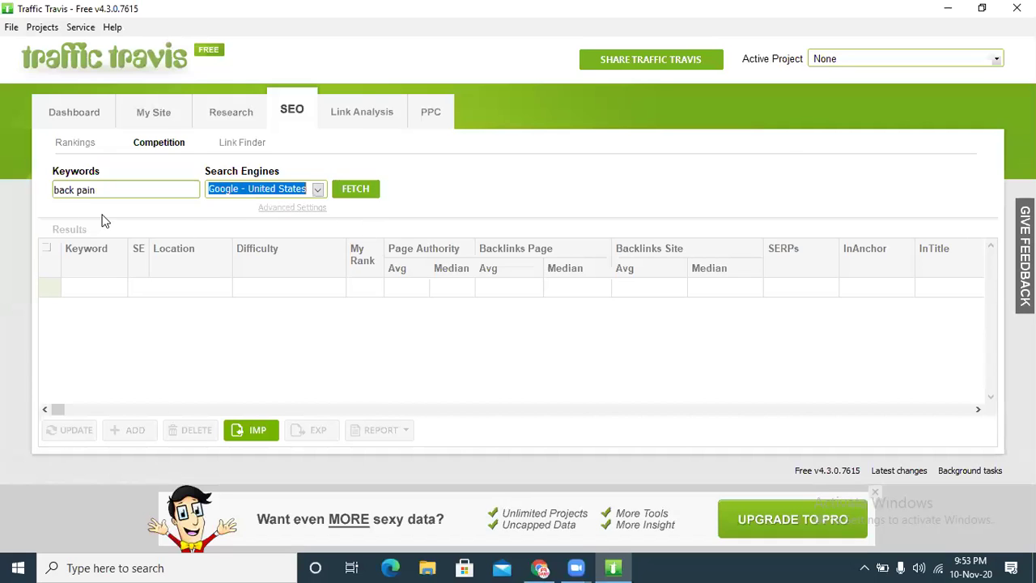
# - Fetch the competition data for "back pain" and examine every result column through to the detailed report link
pyautogui.click(356, 190)
pyautogui.click(356, 189)
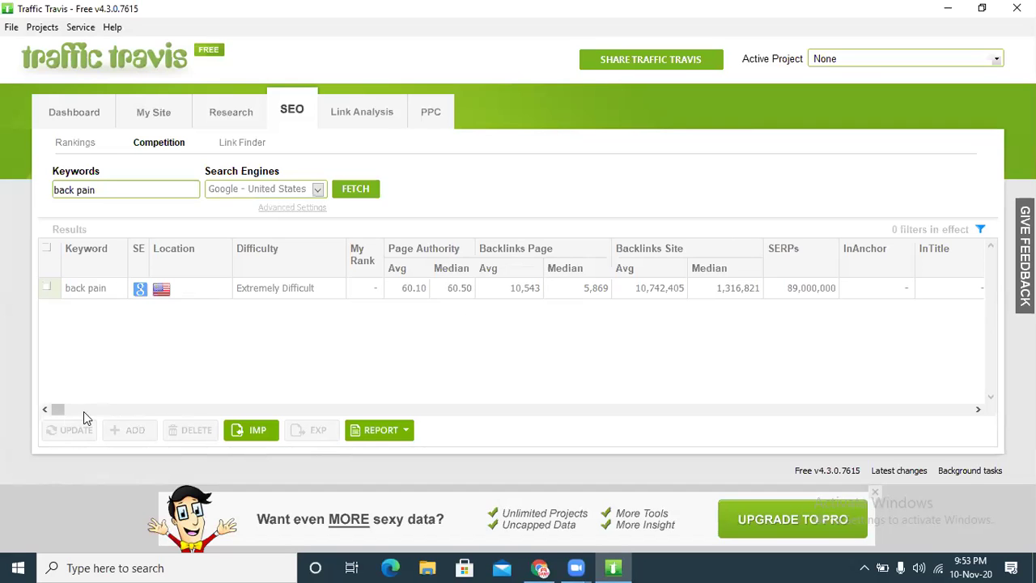
pyautogui.moveTo(59, 409); pyautogui.dragTo(1007, 381)
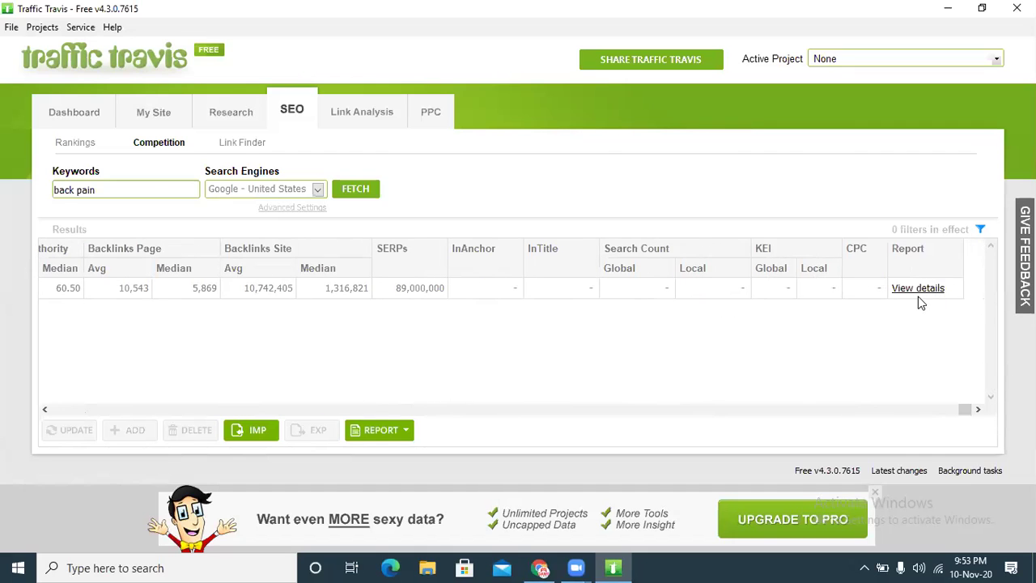
pyautogui.moveTo(974, 416); pyautogui.dragTo(67, 411)
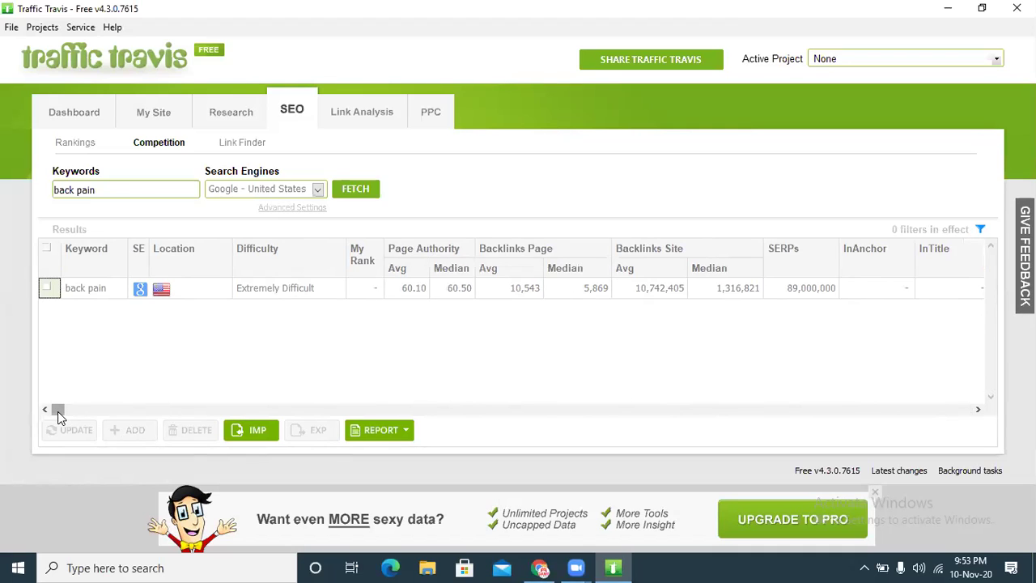
# - Open the detailed competition report for "back pain" and check its search engine and keyword
pyautogui.moveTo(57, 412); pyautogui.dragTo(998, 385)
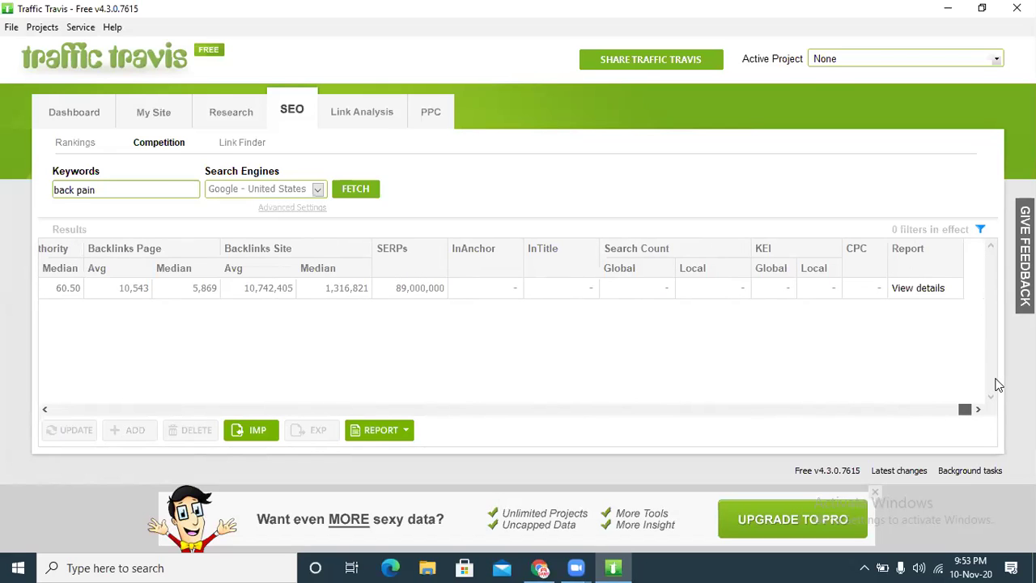
pyautogui.click(925, 292)
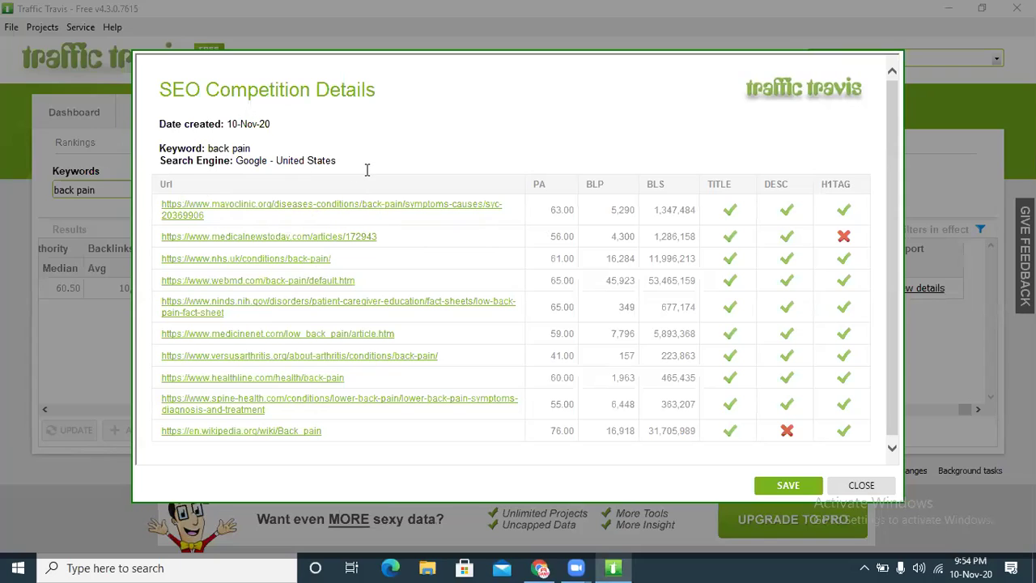
pyautogui.moveTo(354, 160); pyautogui.dragTo(268, 165)
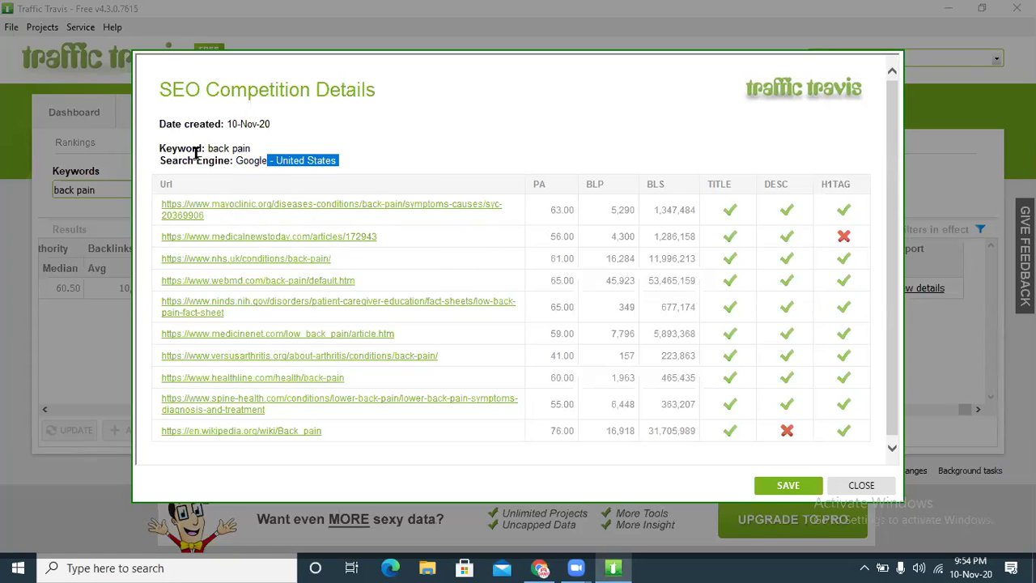
pyautogui.moveTo(207, 148); pyautogui.dragTo(259, 149)
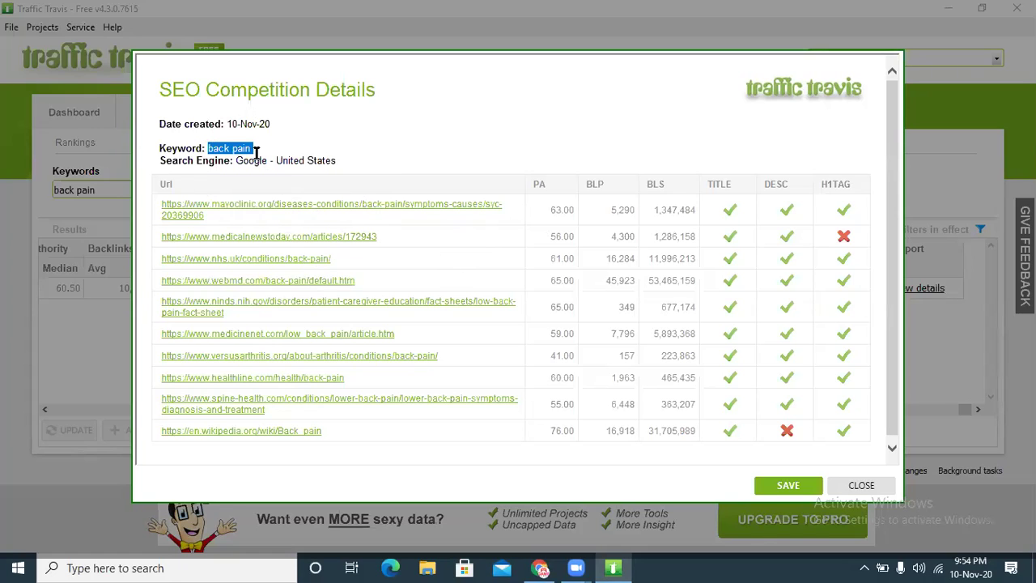
pyautogui.click(396, 151)
# - Examine the ranking URLs listed in the SEO Competition Details report against the keyword "back pain"
pyautogui.moveTo(330, 446); pyautogui.dragTo(162, 204)
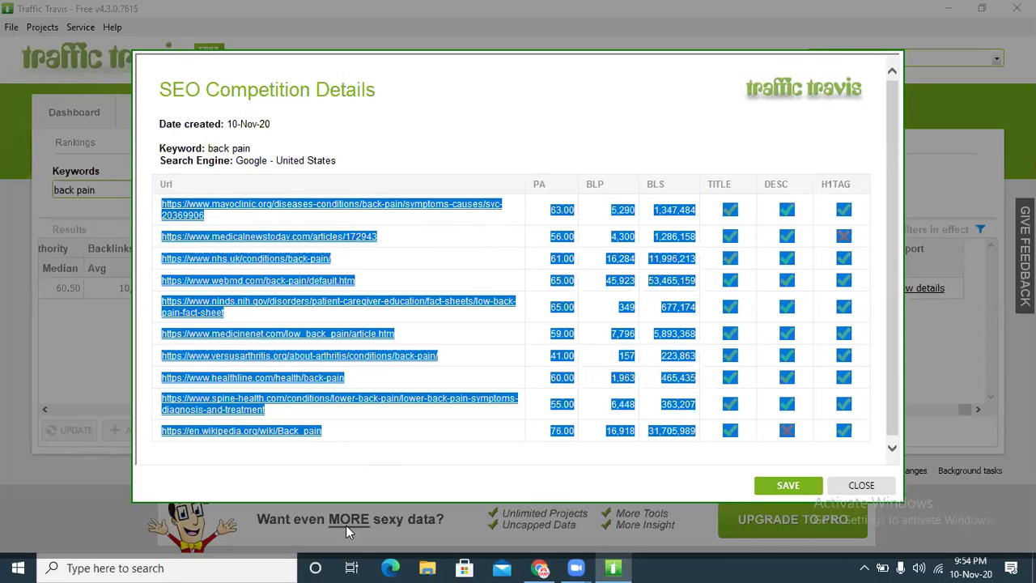
pyautogui.click(356, 463)
pyautogui.moveTo(331, 442); pyautogui.dragTo(160, 212)
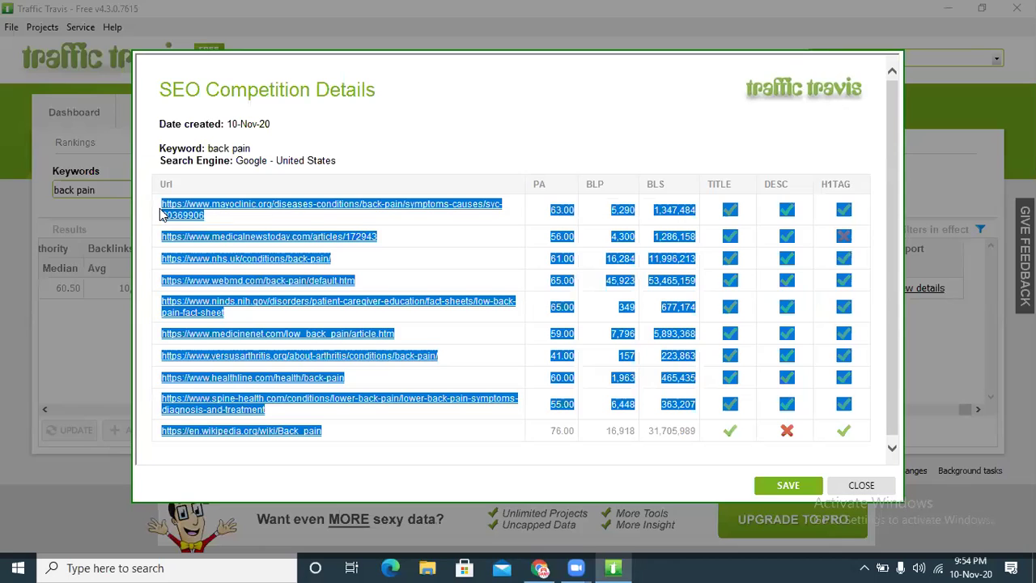
pyautogui.click(352, 458)
pyautogui.moveTo(344, 435); pyautogui.dragTo(168, 209)
pyautogui.moveTo(259, 148); pyautogui.dragTo(205, 146)
pyautogui.click(298, 152)
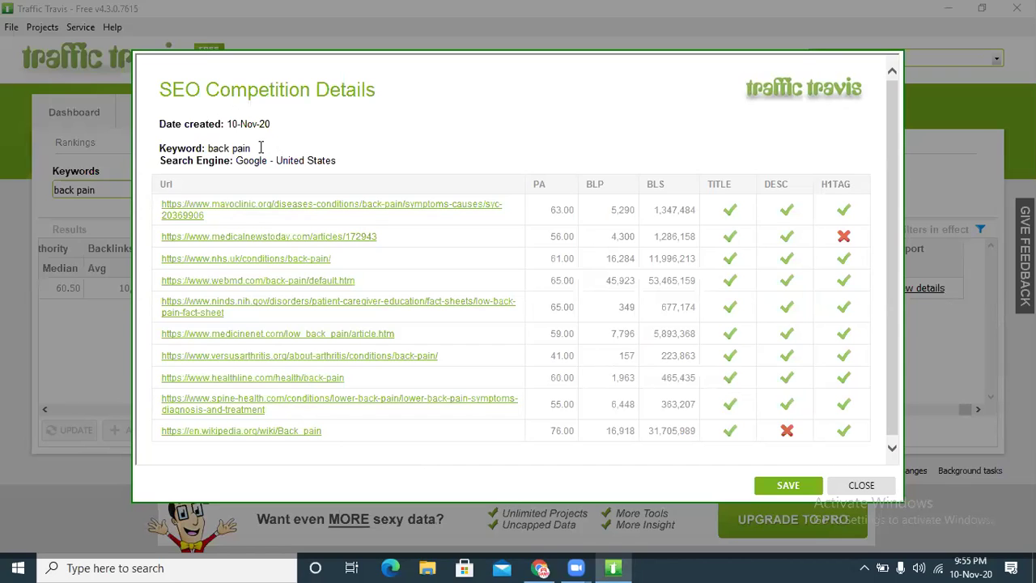
pyautogui.moveTo(254, 149); pyautogui.dragTo(209, 148)
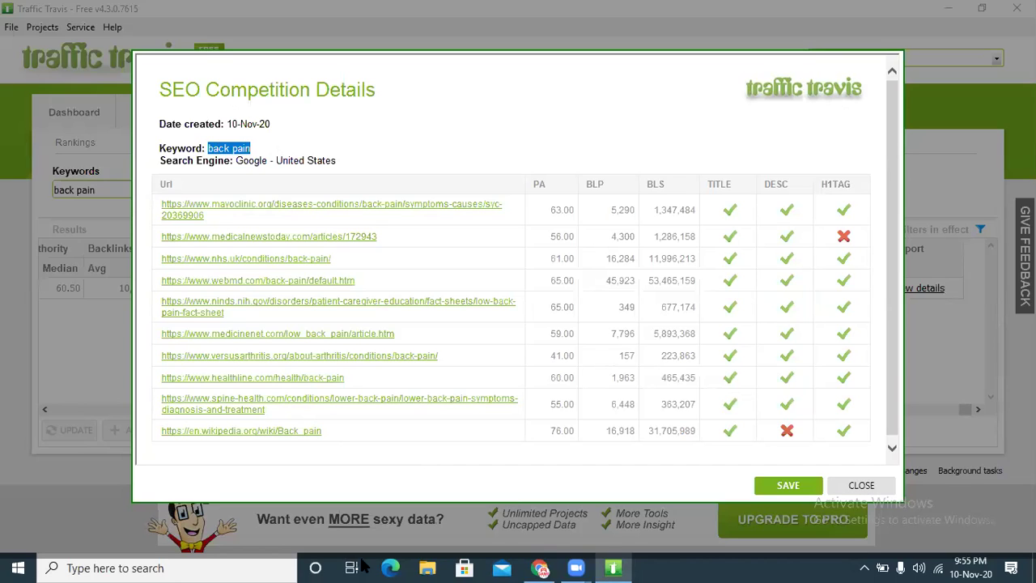
pyautogui.moveTo(364, 437); pyautogui.dragTo(83, 248)
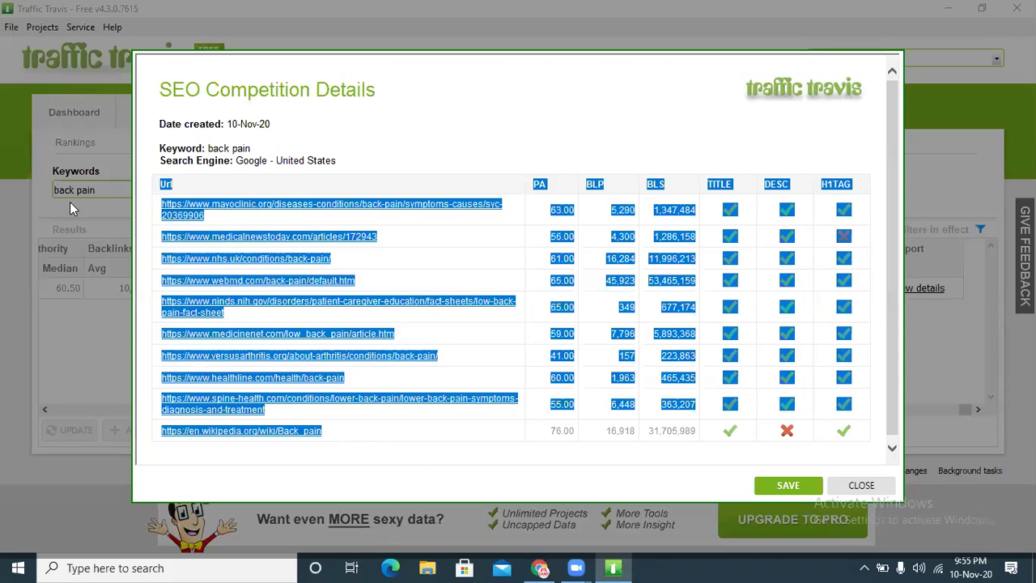
pyautogui.click(429, 420)
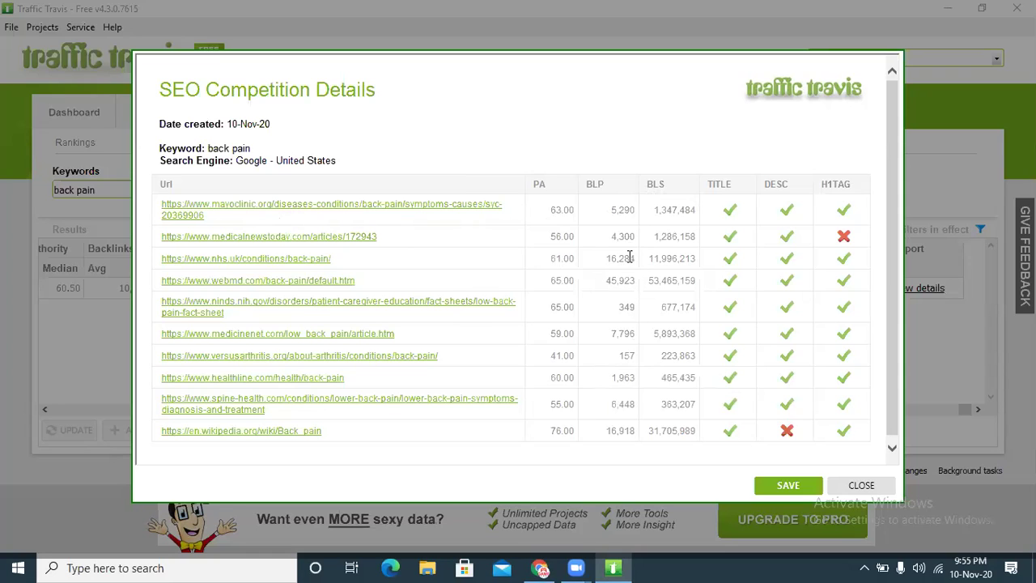
# - Examine the BLS and BLP columns of the competition report
pyautogui.moveTo(662, 210); pyautogui.dragTo(692, 338)
pyautogui.click(680, 188)
pyautogui.doubleClick(653, 186)
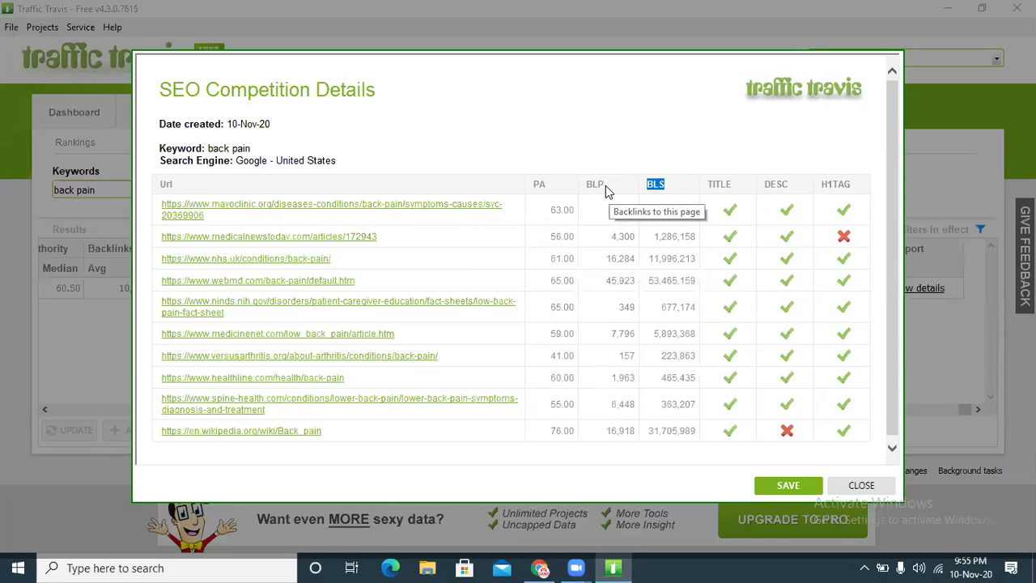
pyautogui.click(612, 191)
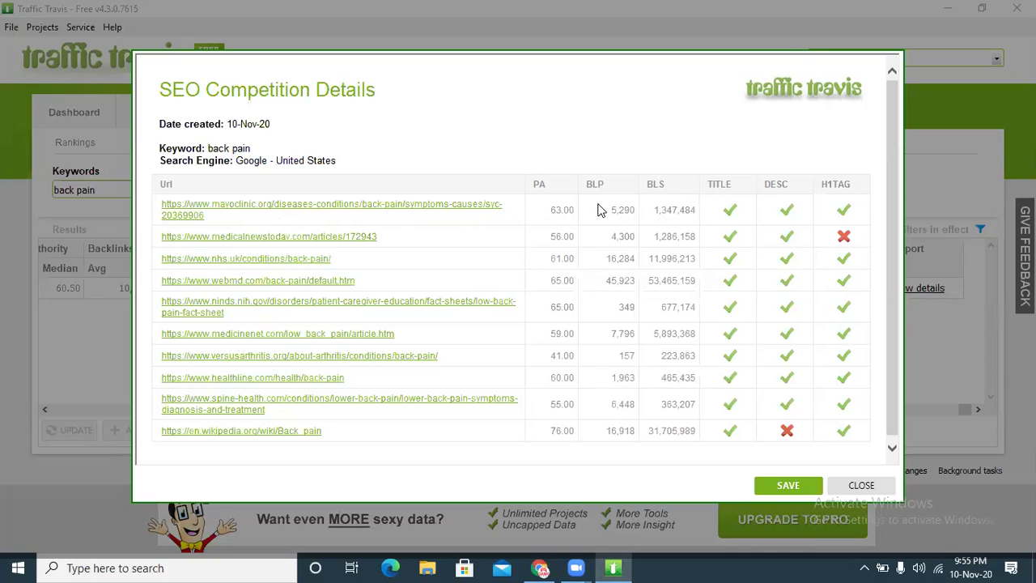
# - Switch to Chrome, open Google in a new tab and search for "bls meaning"
pyautogui.click(540, 568)
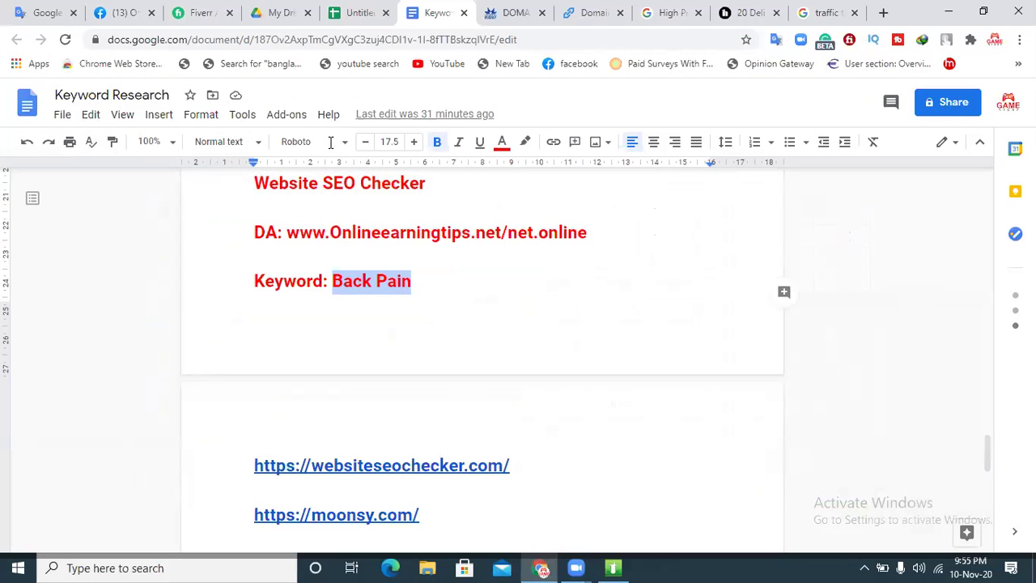
pyautogui.click(883, 13)
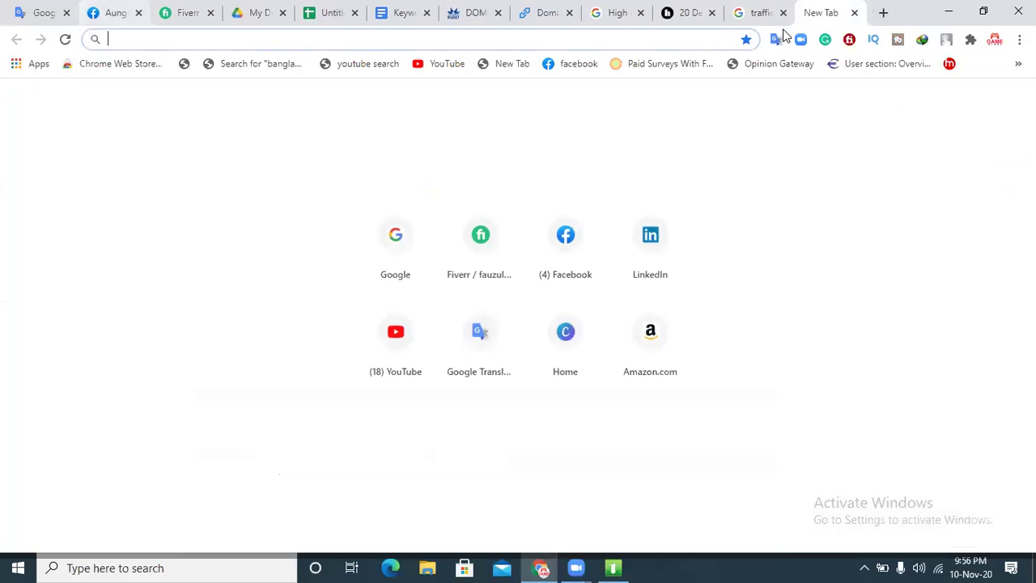
pyautogui.write('google.com')
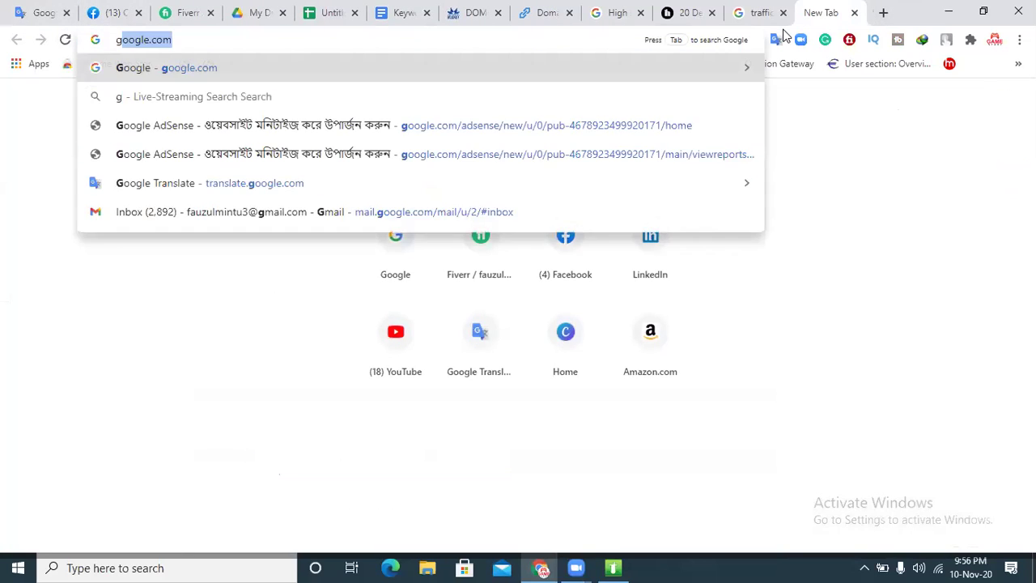
pyautogui.press('Return')
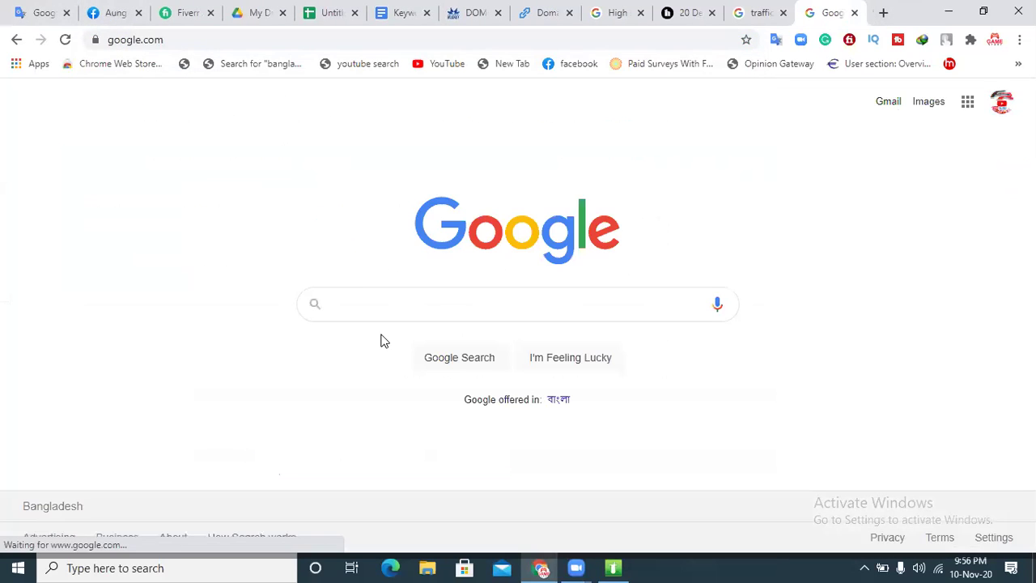
pyautogui.write('bls')
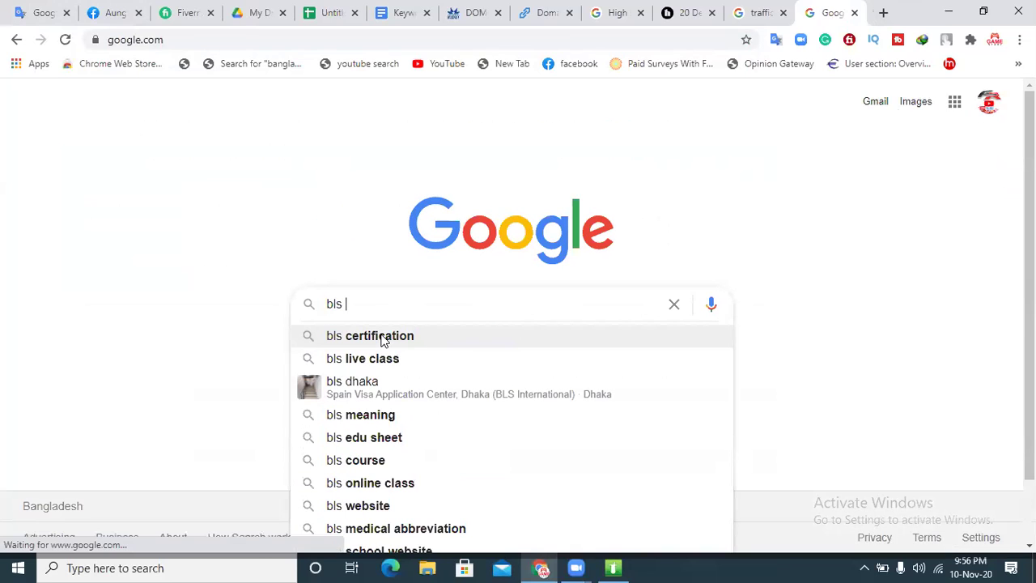
pyautogui.write(' me')
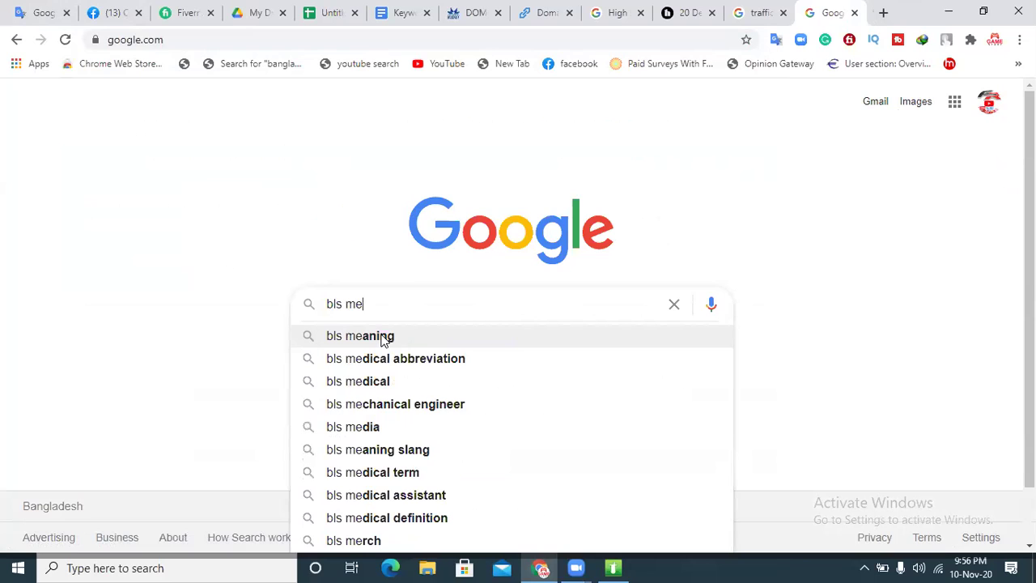
pyautogui.click(384, 340)
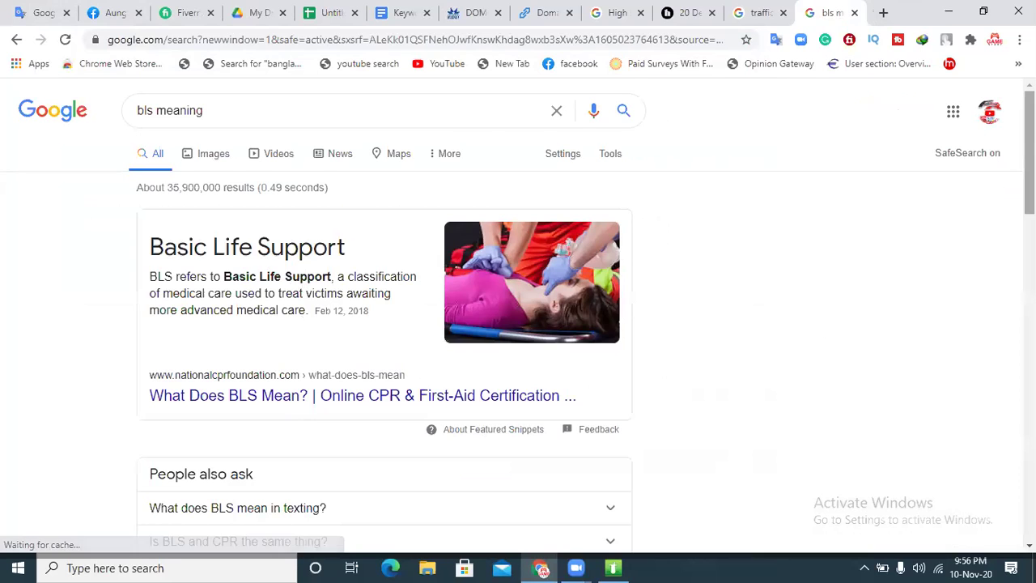
# - Look through the "bls meaning" results for a definition, and return to the competition report in Traffic Travis
pyautogui.scroll(-3, 806, 356)
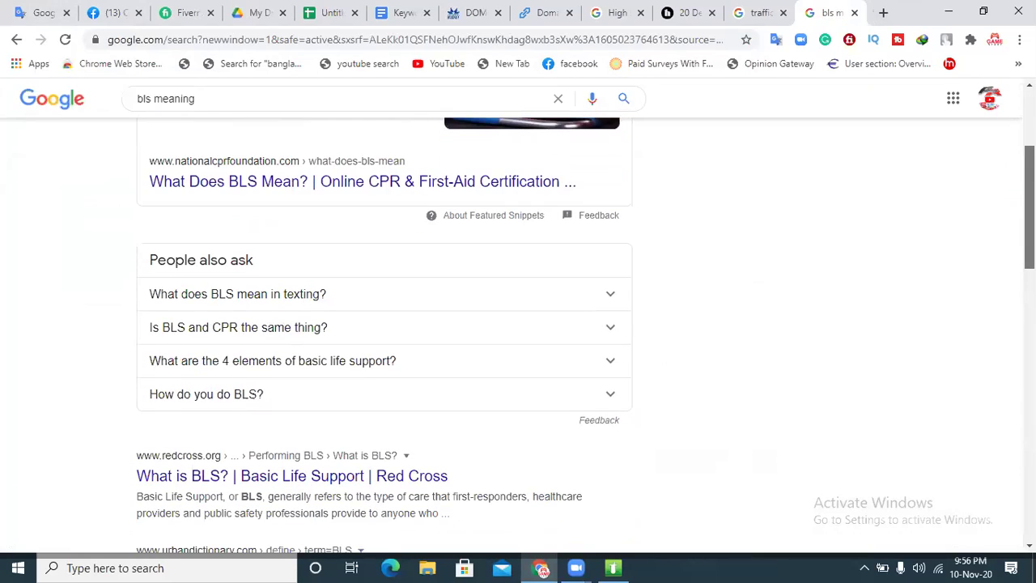
pyautogui.scroll(-1, 385, 335)
pyautogui.scroll(-1, 384, 335)
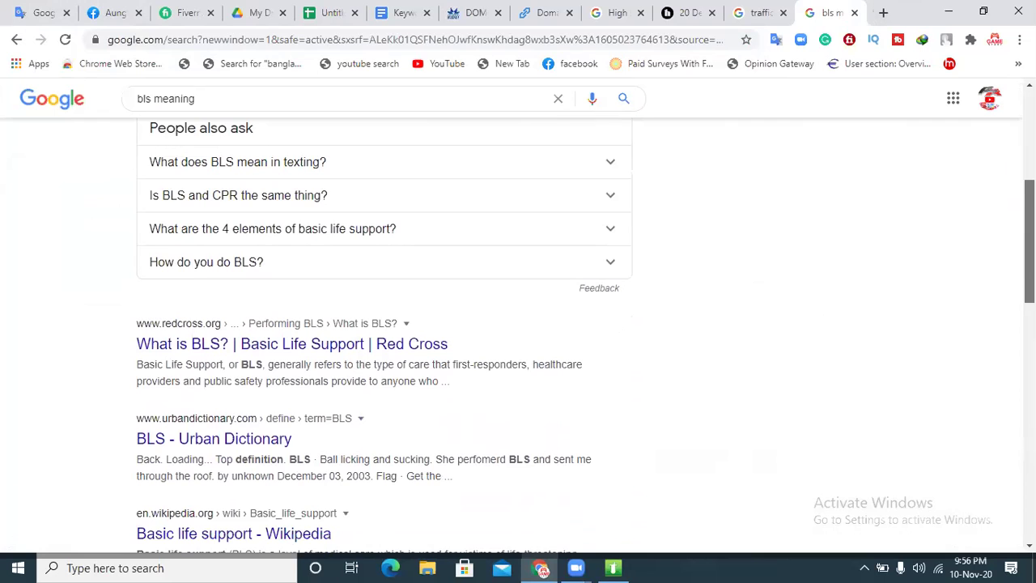
pyautogui.scroll(-1, 385, 335)
pyautogui.scroll(-1, 384, 335)
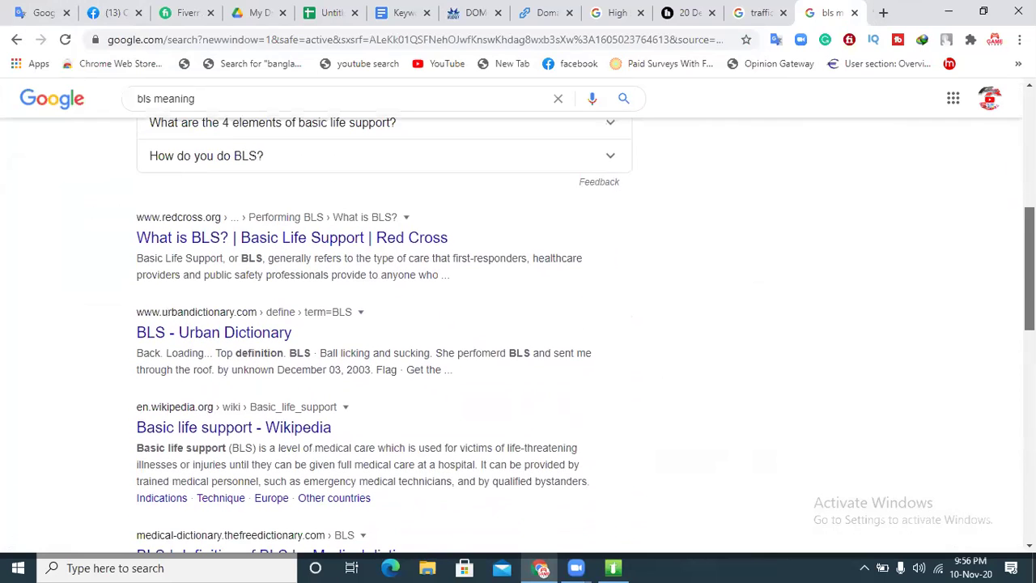
pyautogui.moveTo(1030, 269); pyautogui.dragTo(1030, 157)
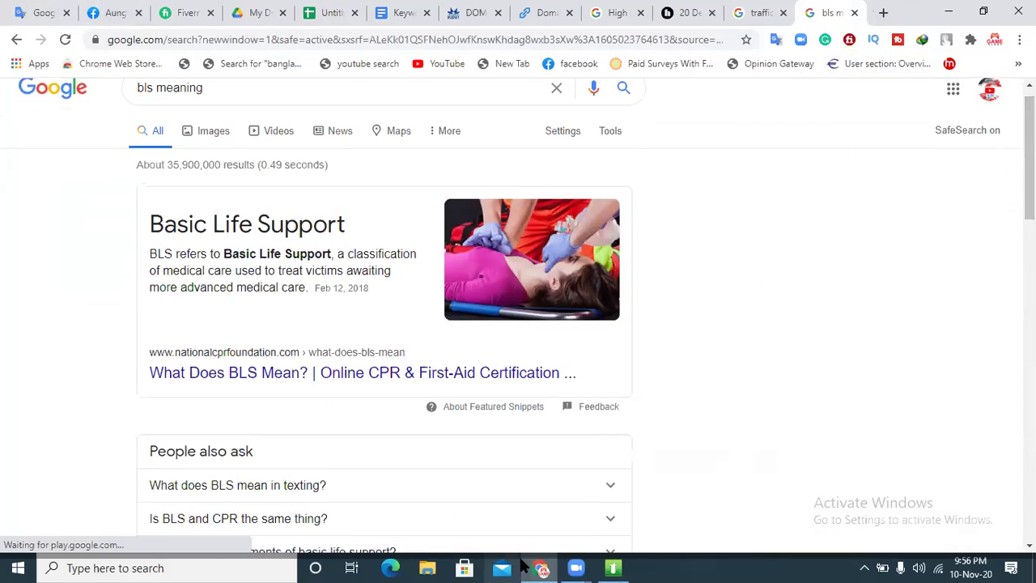
pyautogui.click(613, 567)
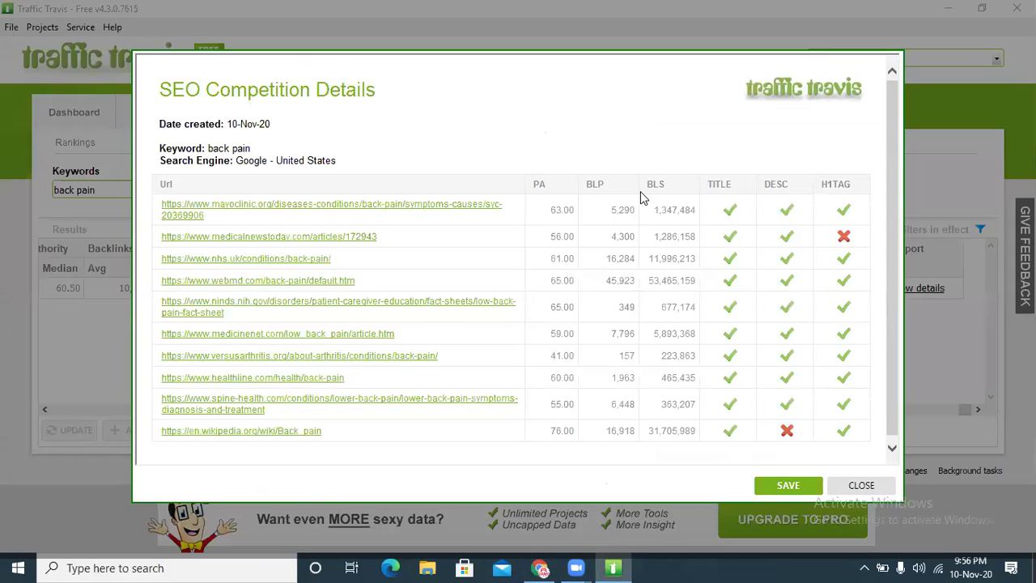
# - Switch back to Chrome, search Google for "blp meaning" and look through the results for a definition
pyautogui.click(539, 558)
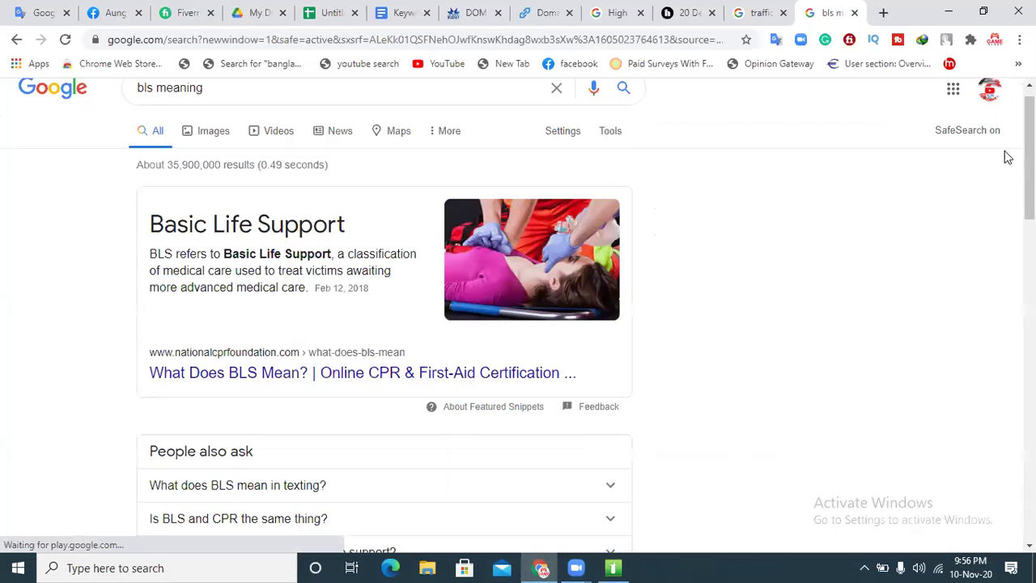
pyautogui.scroll(1, 1024, 153)
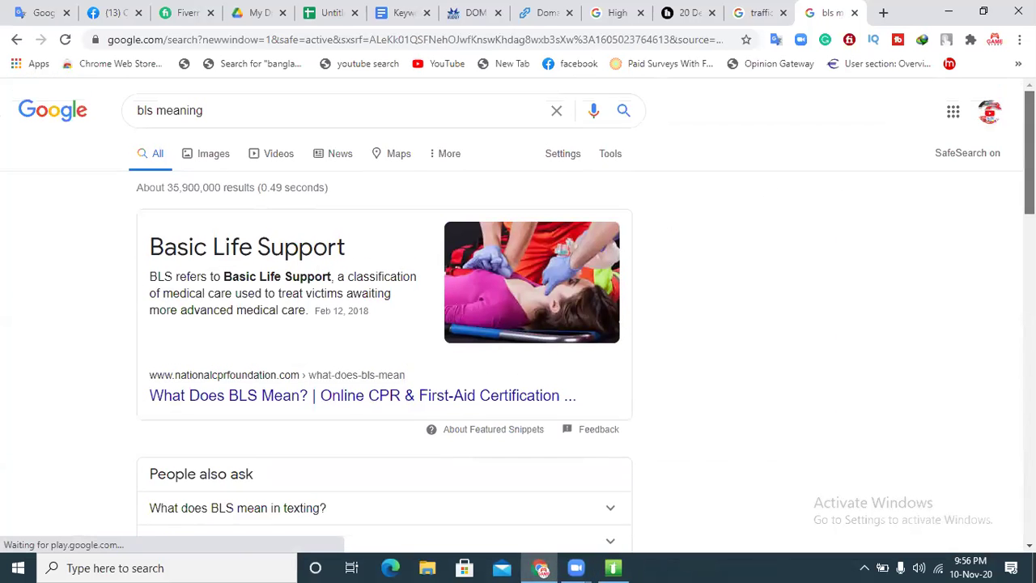
pyautogui.click(154, 111)
pyautogui.press('BackSpace')
pyautogui.write('p')
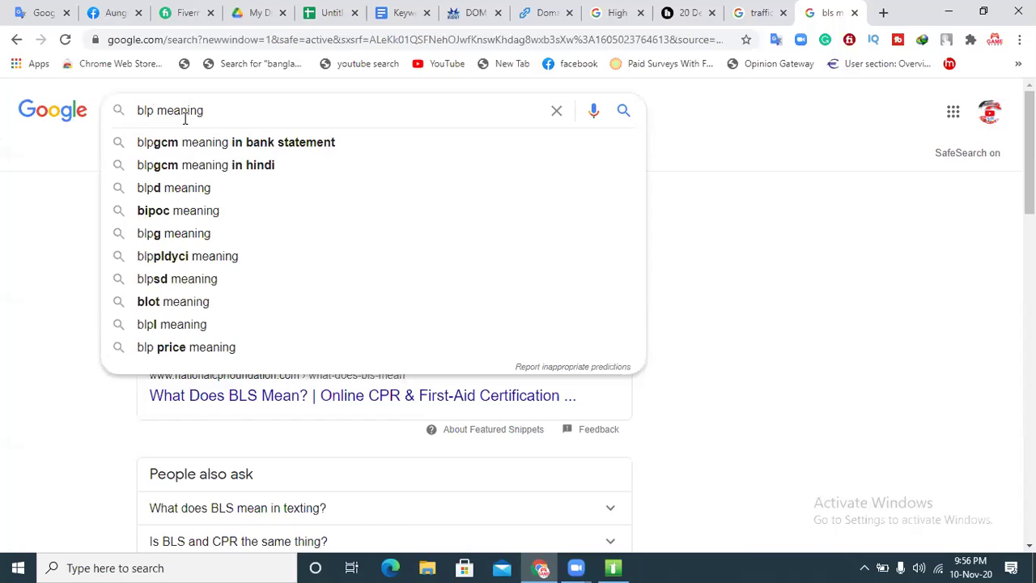
pyautogui.press('Return')
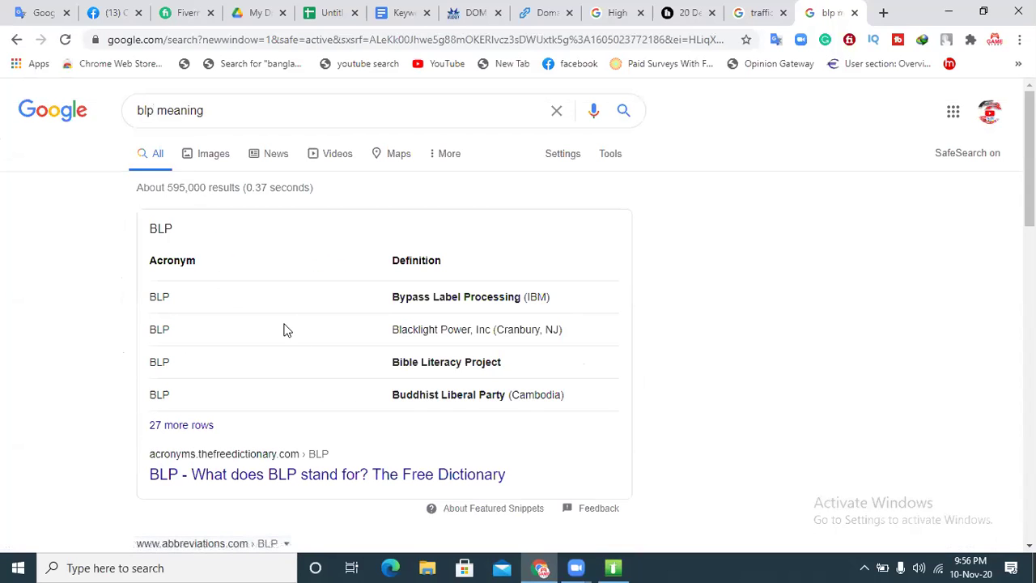
pyautogui.scroll(-2, 518, 324)
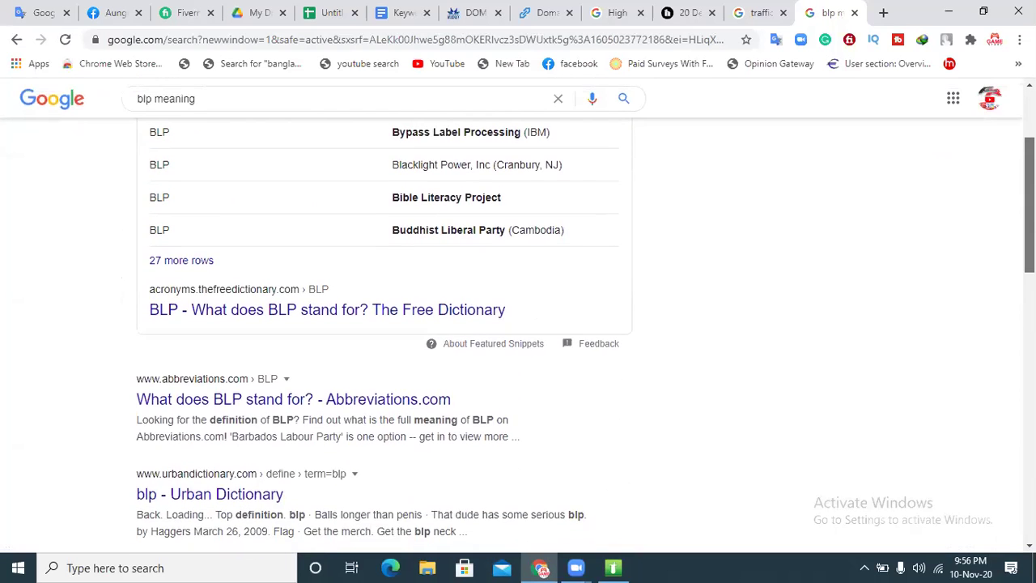
pyautogui.scroll(-1, 519, 340)
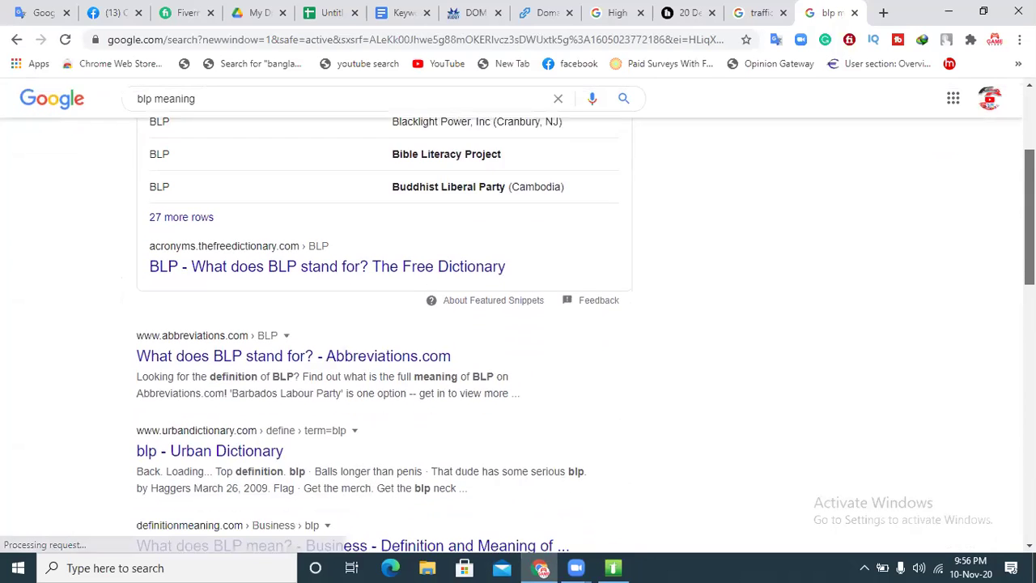
pyautogui.moveTo(1029, 220); pyautogui.dragTo(1029, 254)
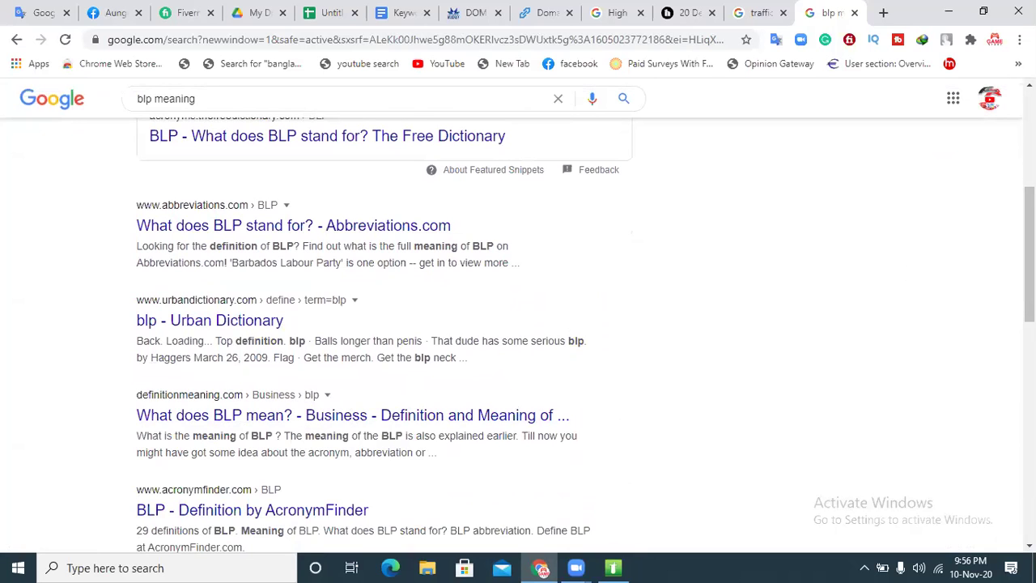
pyautogui.moveTo(1029, 251); pyautogui.dragTo(1029, 166)
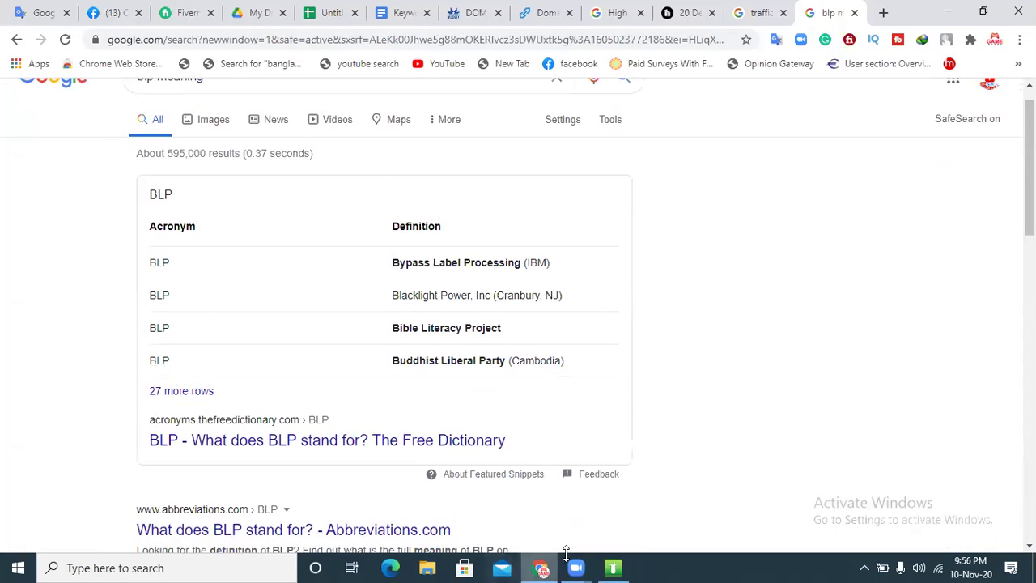
# - Return to Traffic Travis and examine the report's BLP, BLS, TITLE, DESC and H1TAG columns for the ranking pages
pyautogui.click(613, 568)
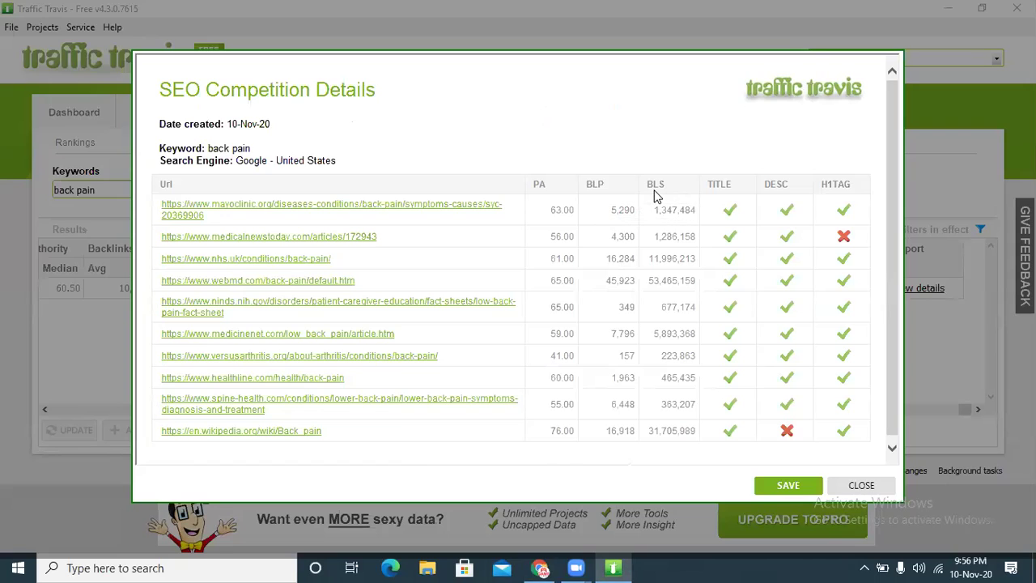
pyautogui.moveTo(664, 185)
pyautogui.mouseDown()
pyautogui.moveTo(636, 179)
pyautogui.moveTo(612, 210)
pyautogui.moveTo(591, 181)
pyautogui.moveTo(665, 382)
pyautogui.mouseUp()
pyautogui.click(612, 180)
pyautogui.click(613, 196)
pyautogui.click(678, 434)
pyautogui.moveTo(656, 208); pyautogui.dragTo(694, 211)
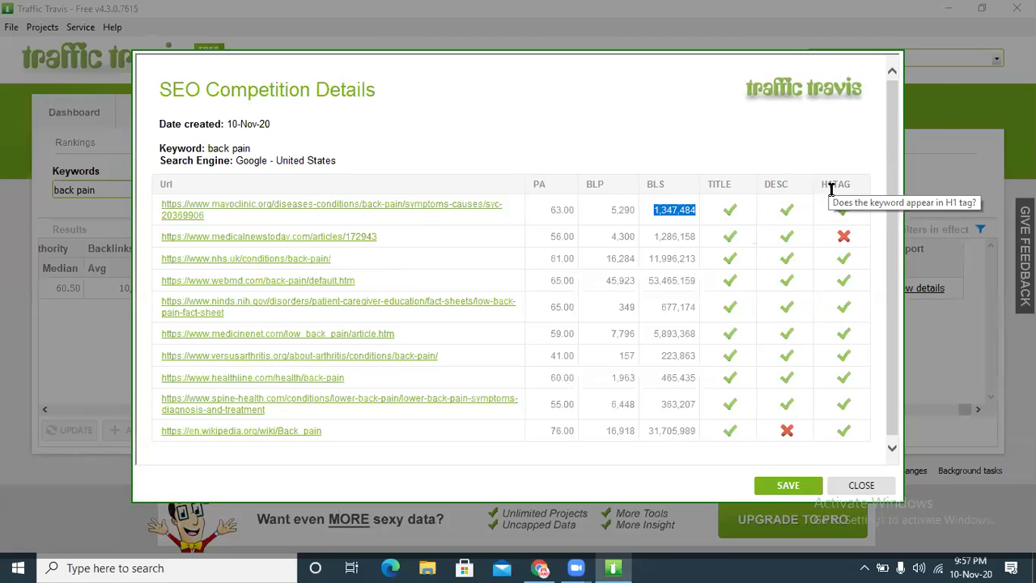
pyautogui.scroll(-1, 890, 324)
pyautogui.scroll(1, 889, 336)
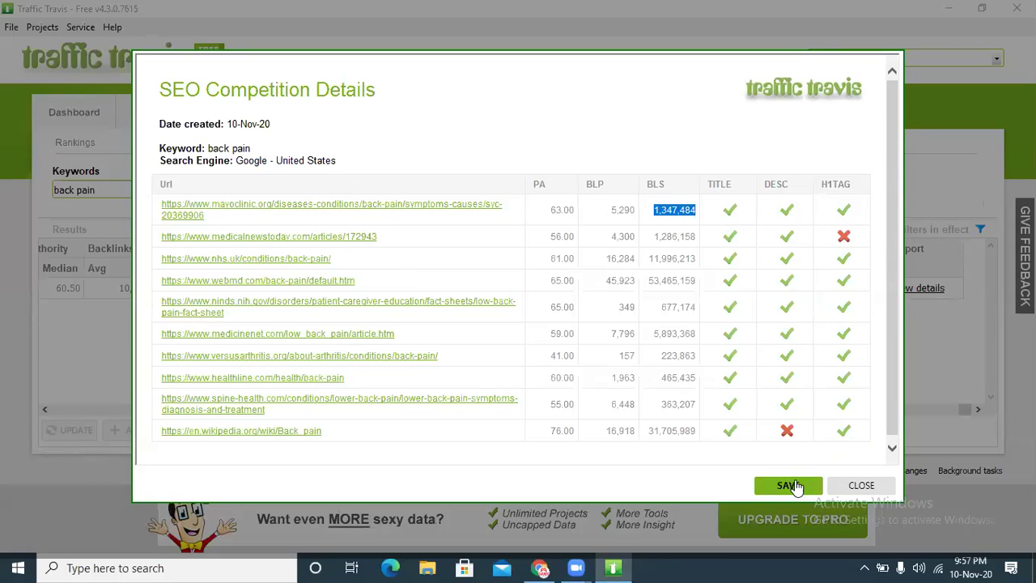
# - Close the competition report and examine the "back pain" result row across its columns, including the average Backlinks Site value
pyautogui.click(848, 486)
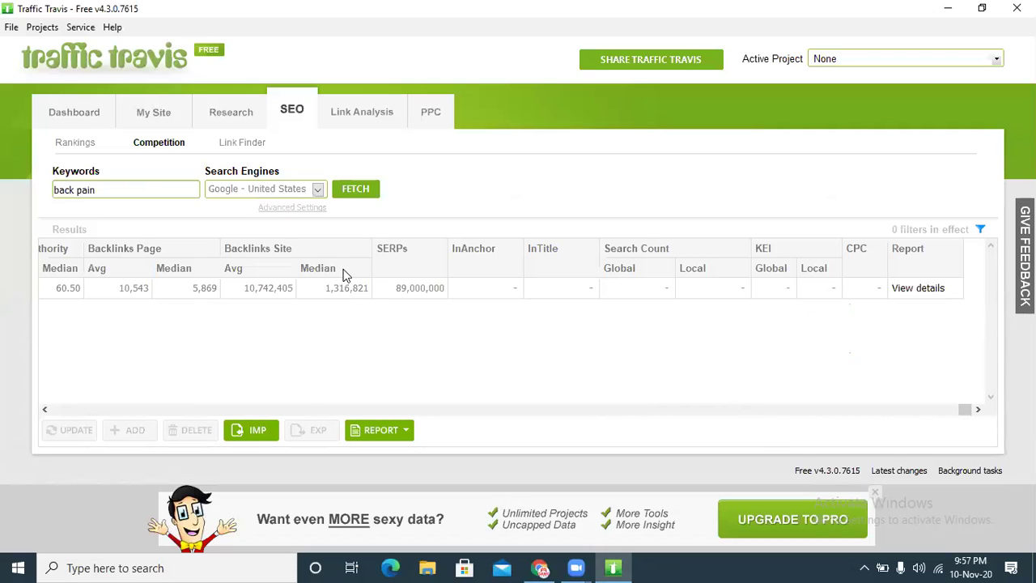
pyautogui.moveTo(966, 411); pyautogui.dragTo(34, 426)
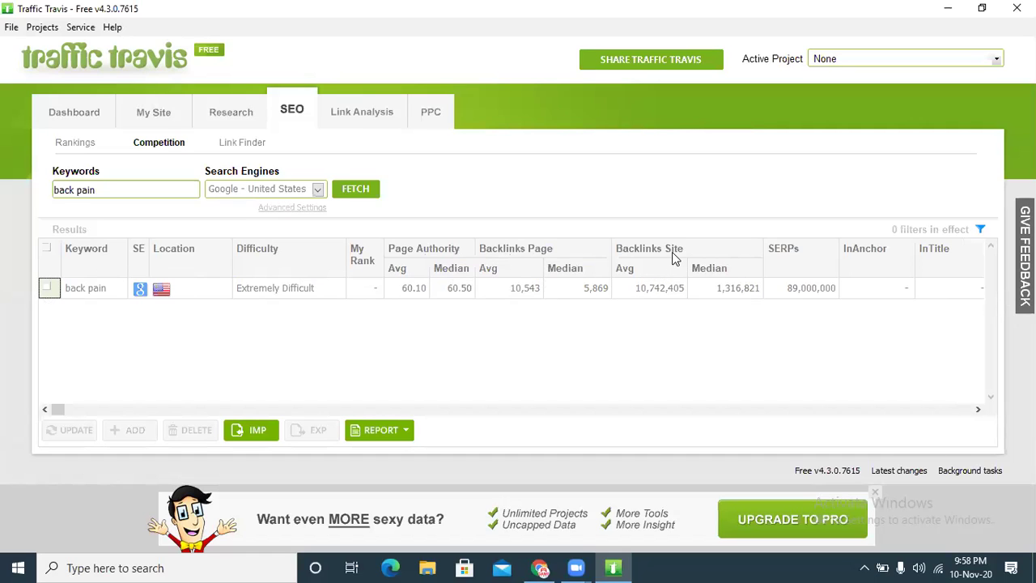
pyautogui.click(645, 288)
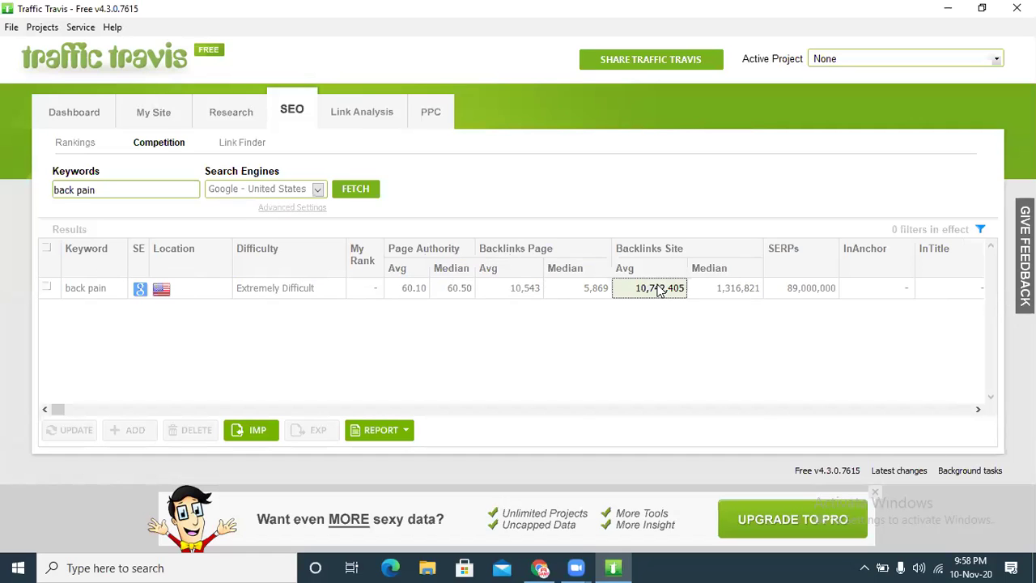
pyautogui.click(68, 410)
pyautogui.click(130, 409)
pyautogui.click(978, 409)
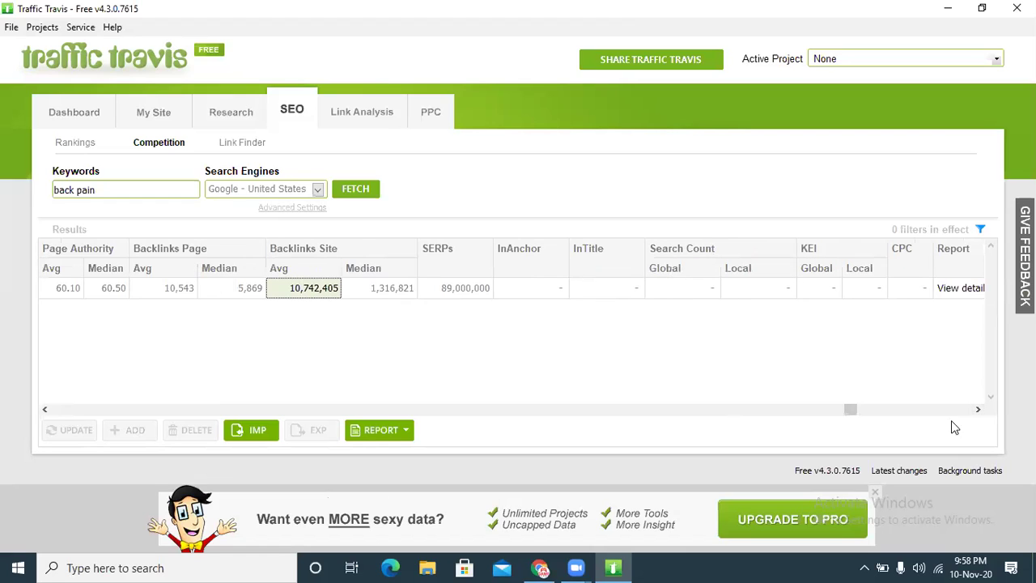
pyautogui.click(978, 410)
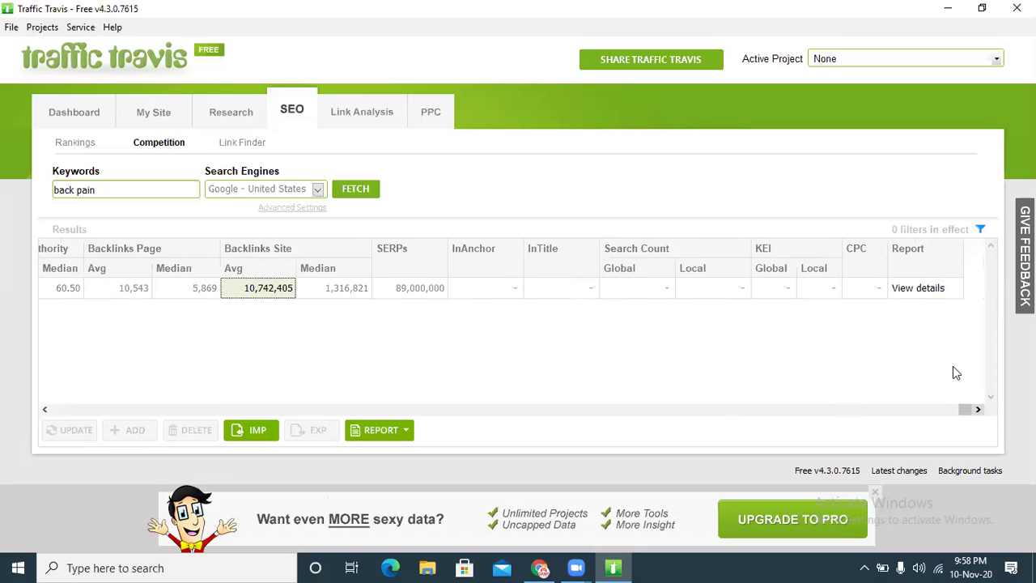
# - Reopen the detailed report for "back pain" and examine its keyword and the full table of ranking pages
pyautogui.click(913, 290)
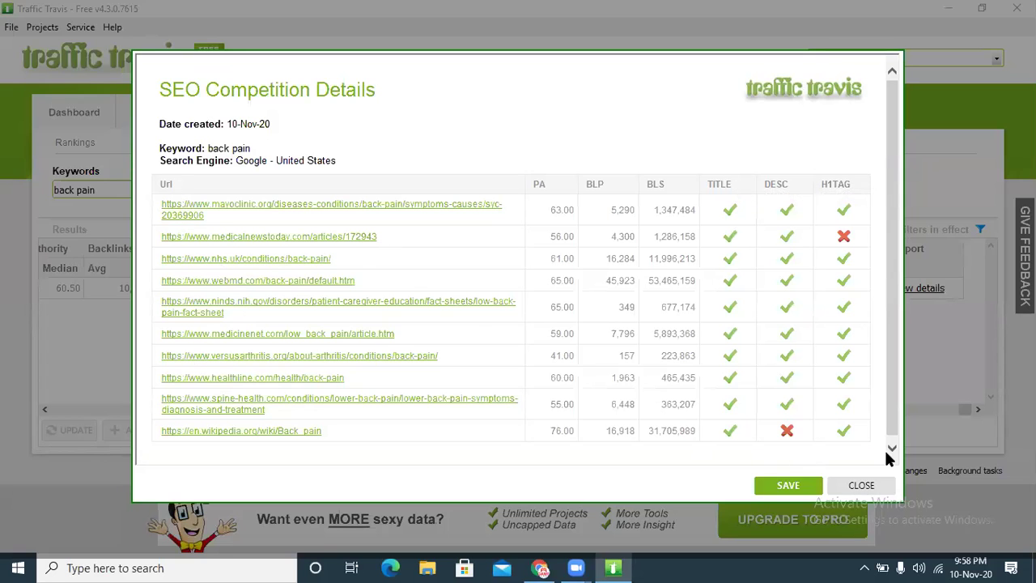
pyautogui.moveTo(848, 456); pyautogui.dragTo(203, 207)
pyautogui.moveTo(206, 148); pyautogui.dragTo(250, 154)
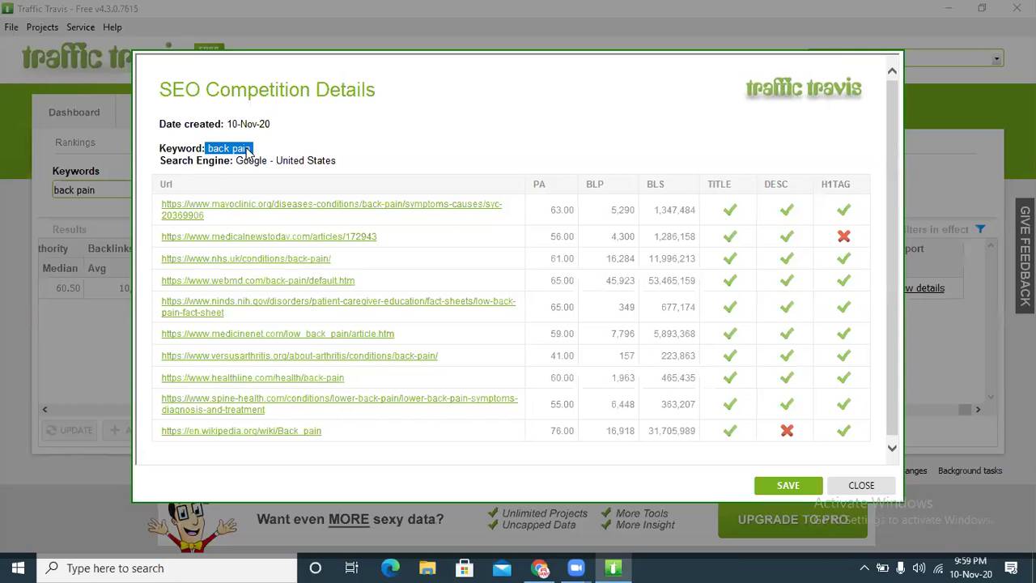
pyautogui.moveTo(809, 449); pyautogui.dragTo(156, 166)
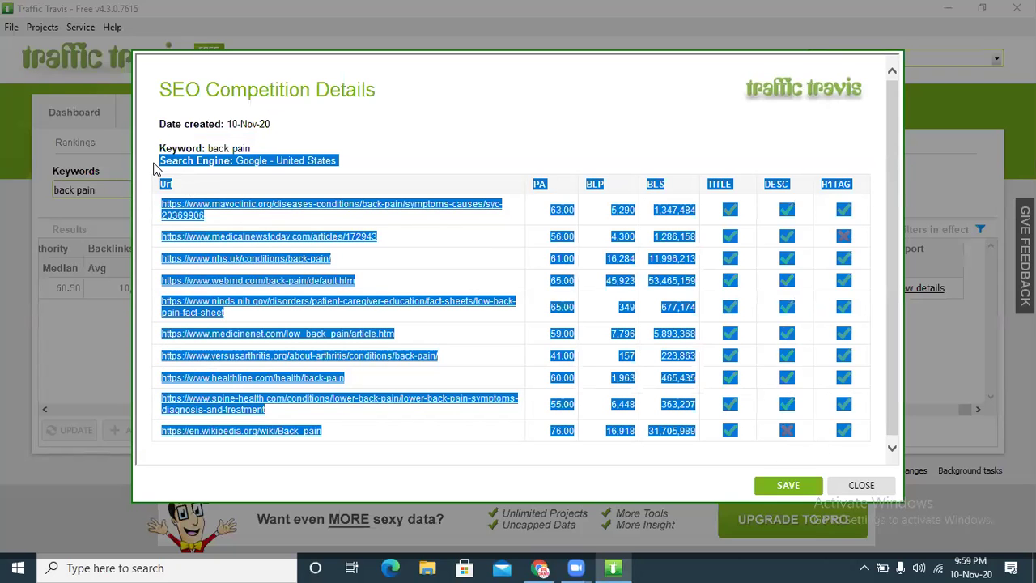
pyautogui.click(548, 128)
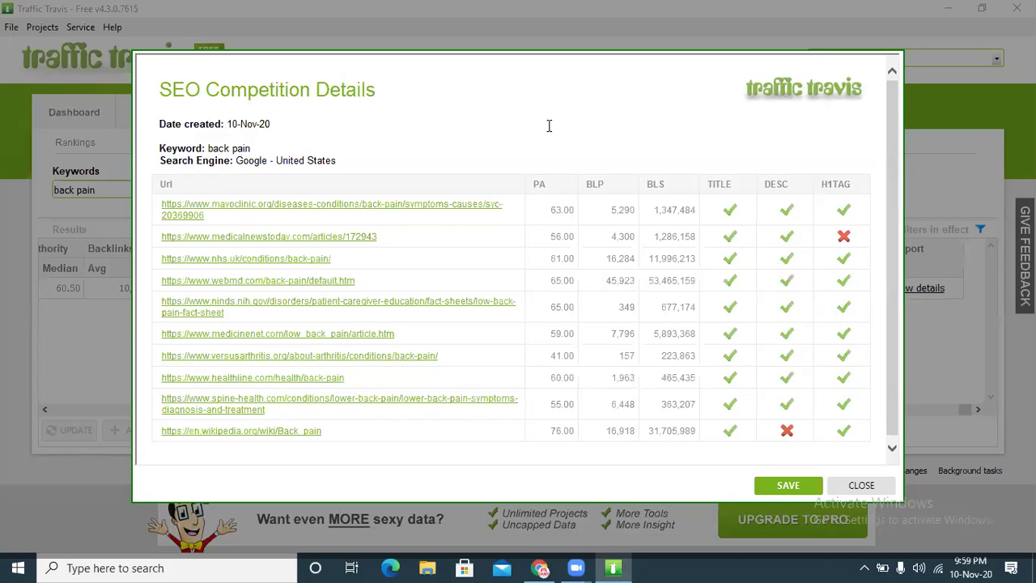
# - Save the competition report to the Desktop as the HTML file back_pain_10112020
pyautogui.click(801, 488)
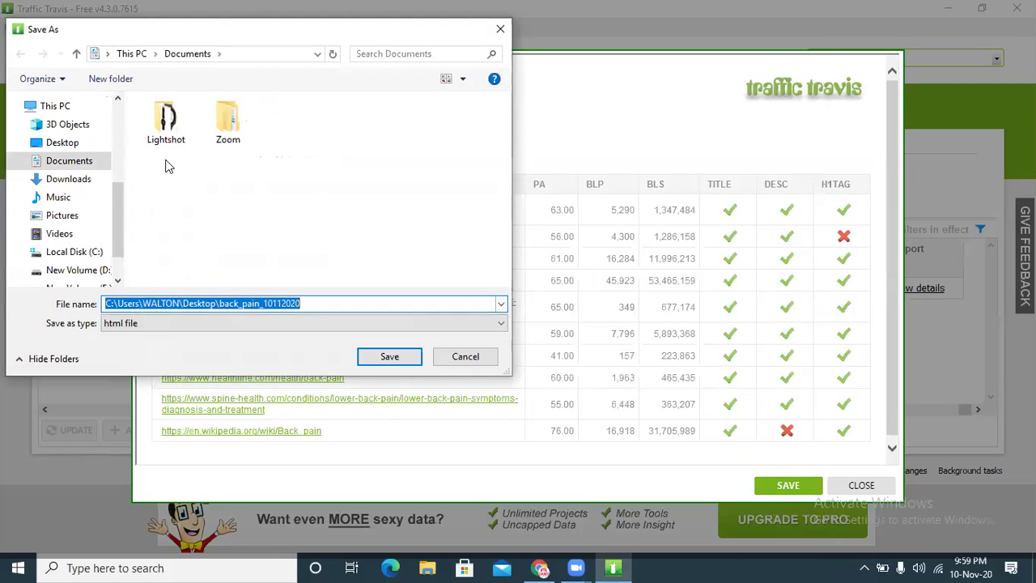
pyautogui.click(62, 144)
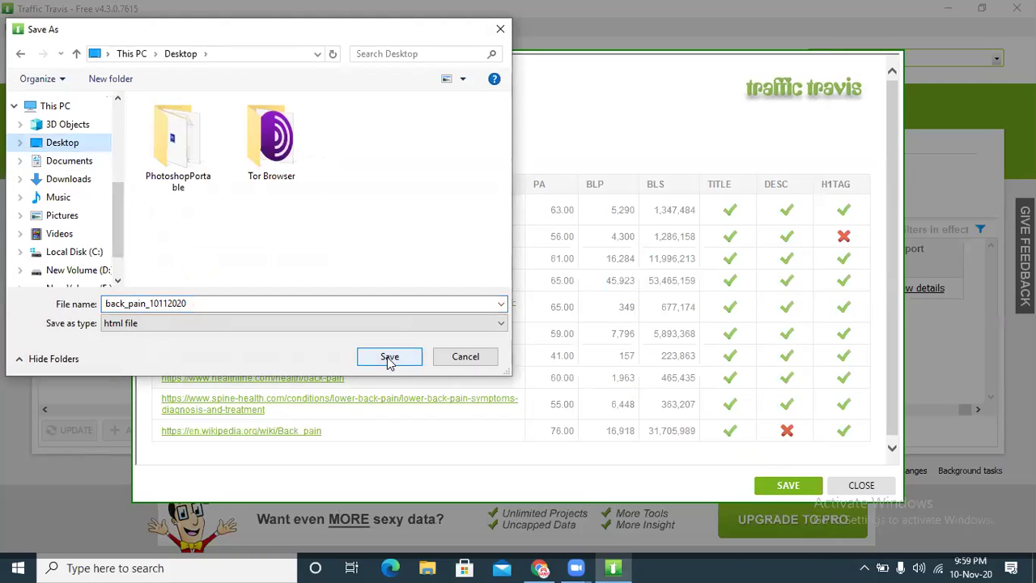
pyautogui.click(388, 357)
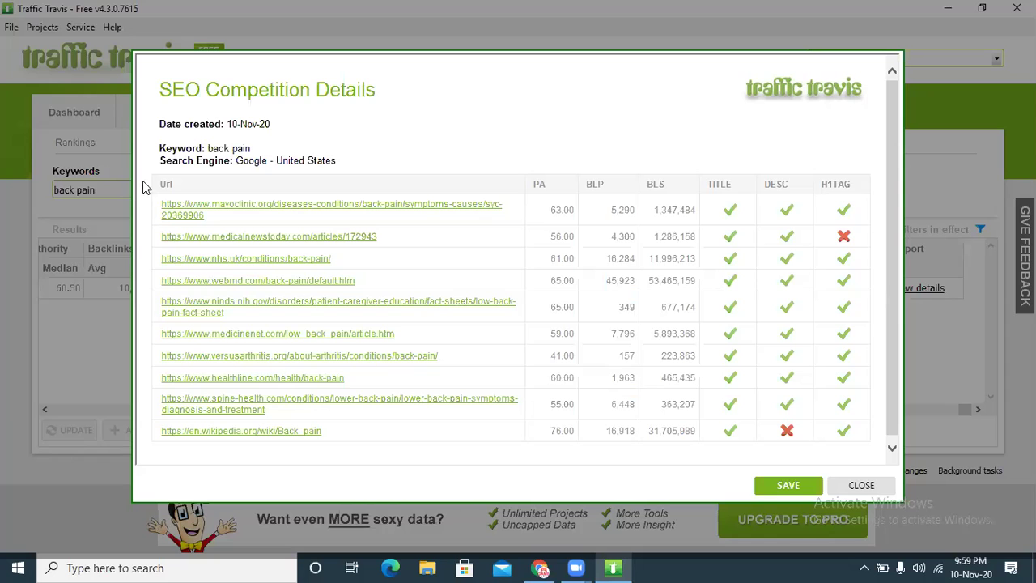
pyautogui.click(540, 568)
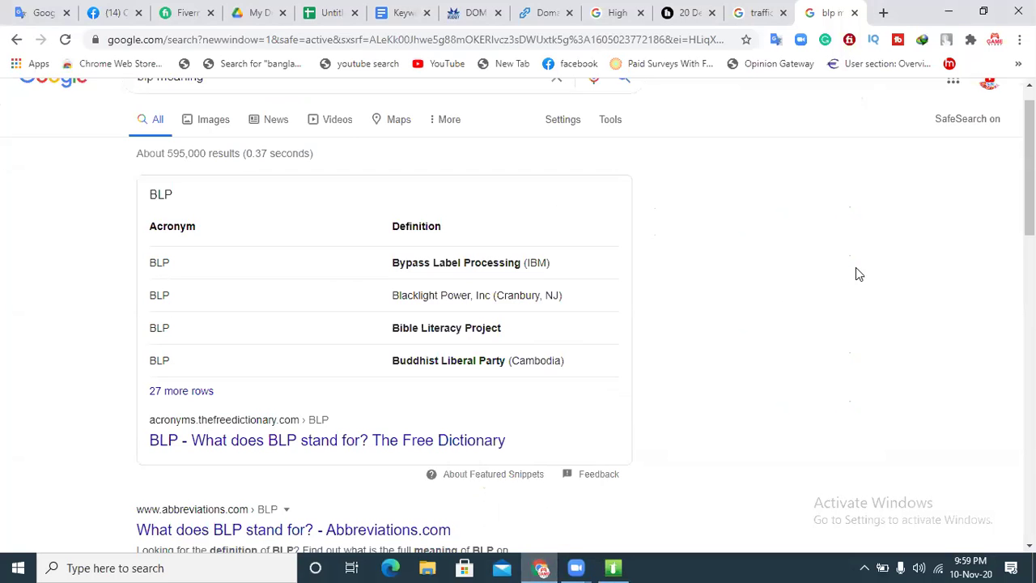
pyautogui.click(613, 567)
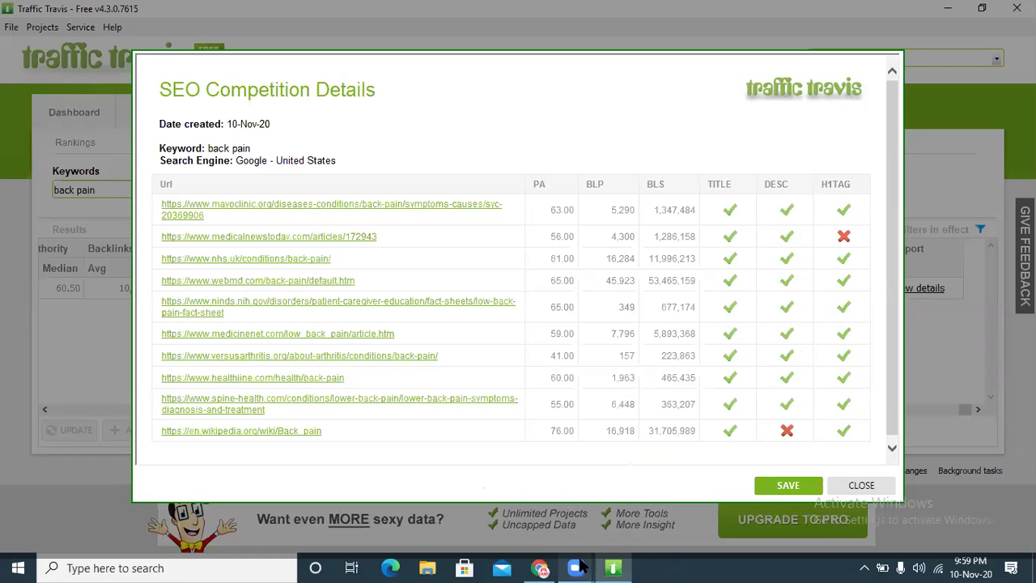
pyautogui.click(540, 567)
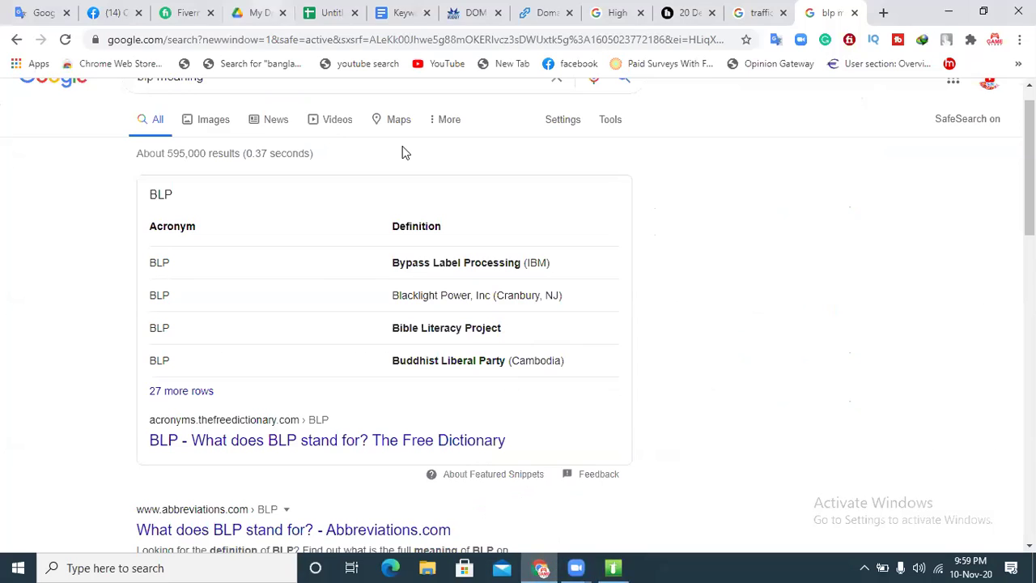
pyautogui.click(327, 13)
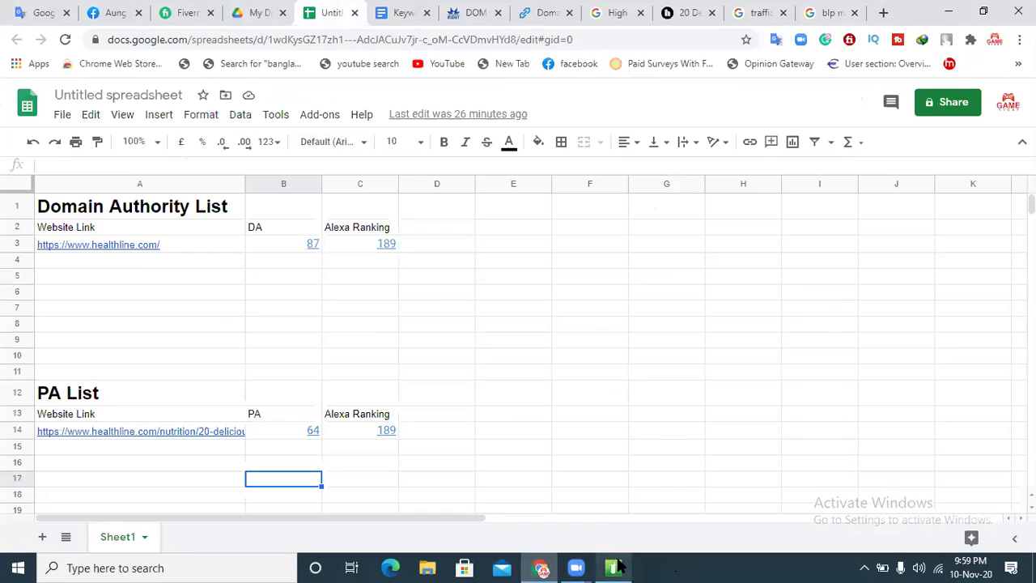
pyautogui.click(615, 567)
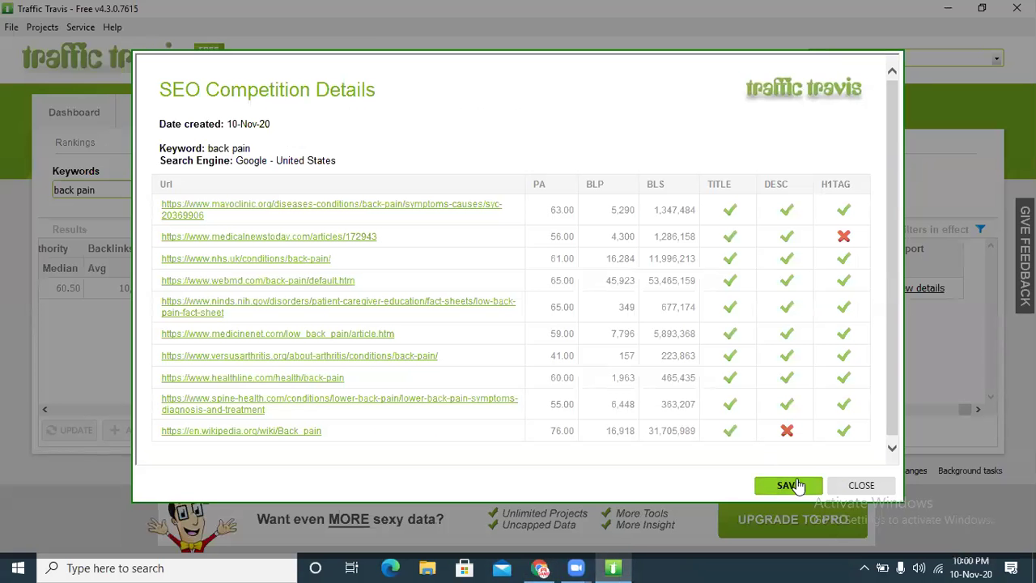
# - Close the competition report, switch to Google Drive in Chrome and create a blank Google Docs document
pyautogui.click(859, 486)
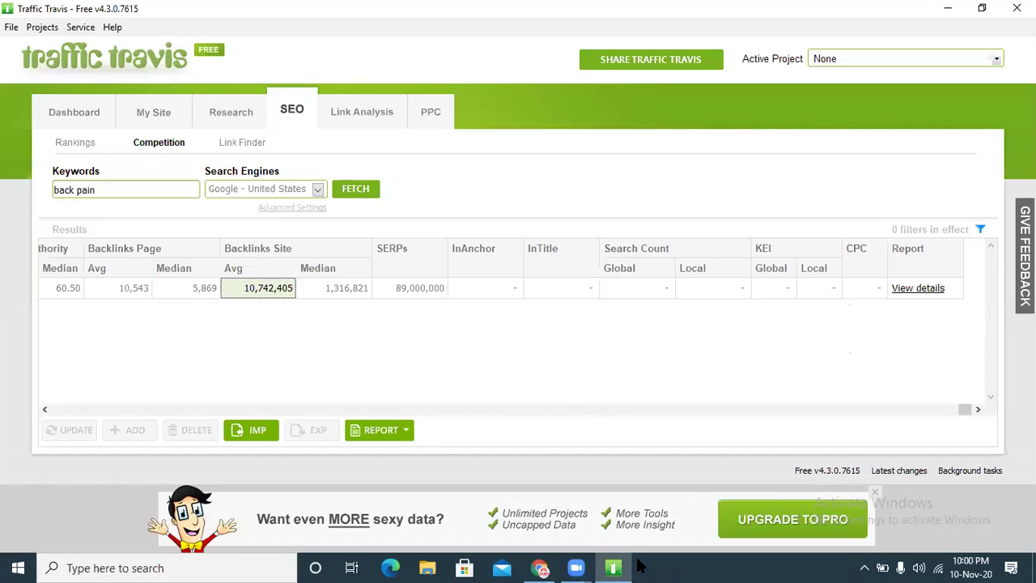
pyautogui.click(544, 567)
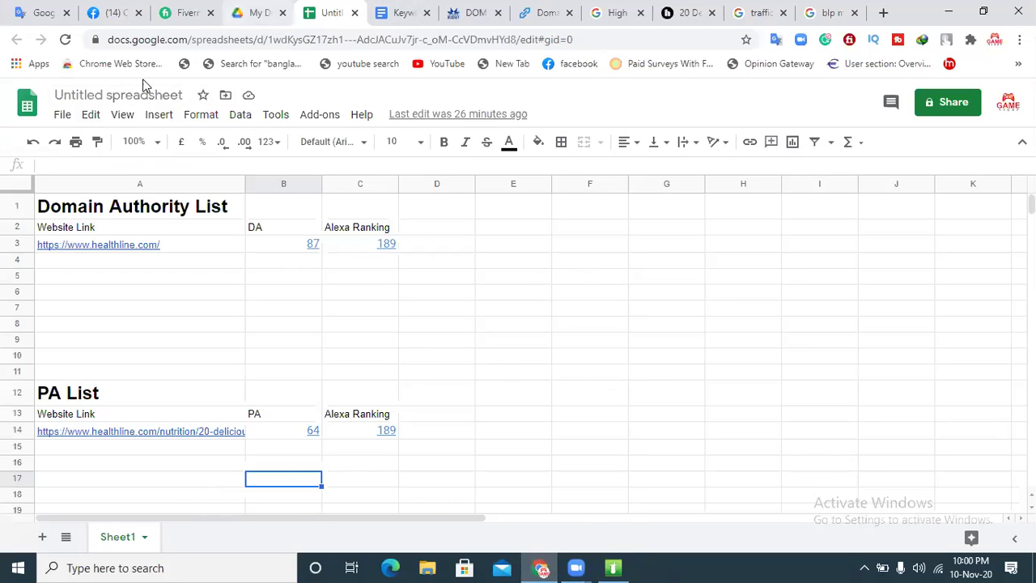
pyautogui.click(259, 13)
pyautogui.click(69, 154)
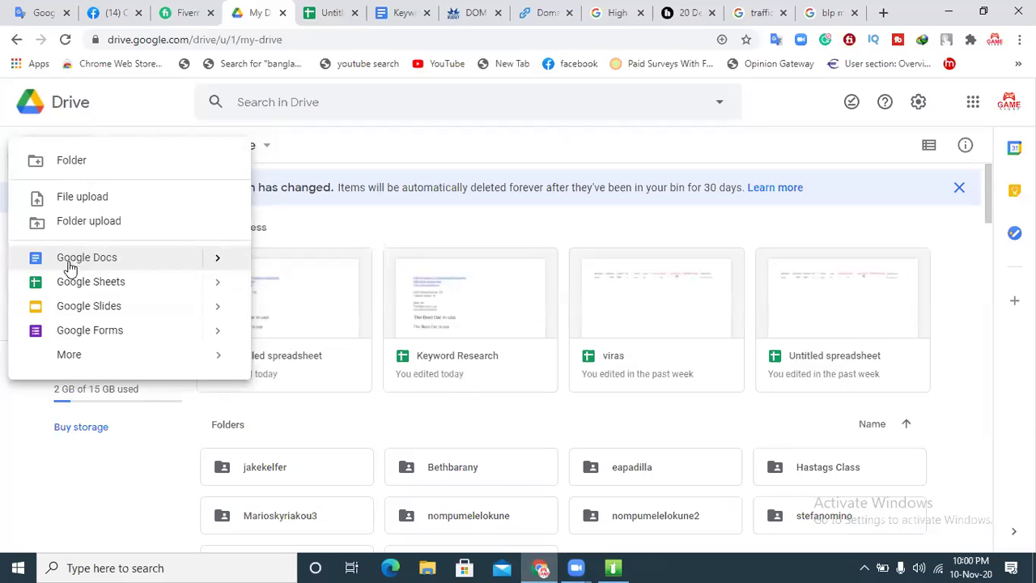
pyautogui.click(95, 259)
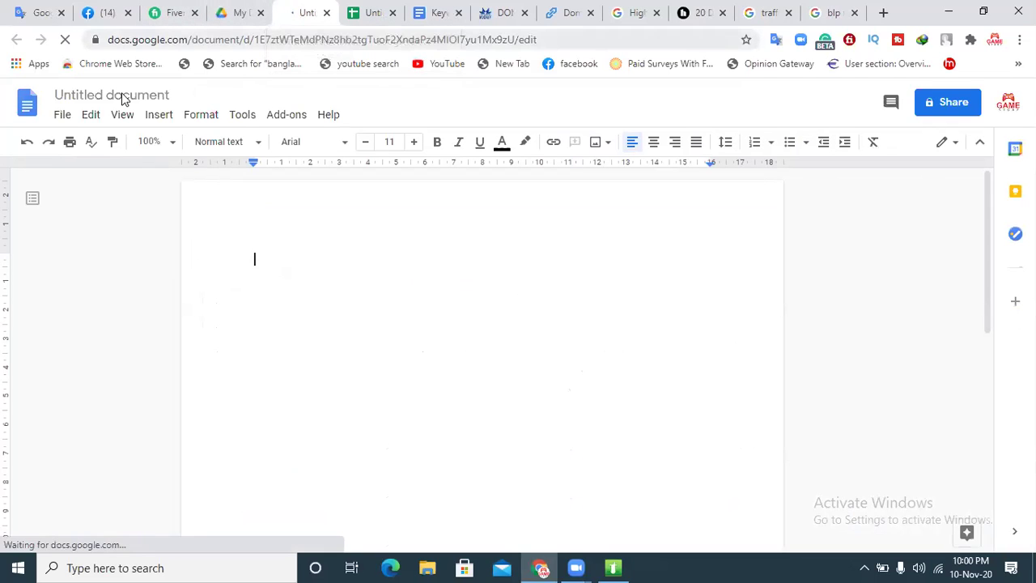
pyautogui.click(65, 118)
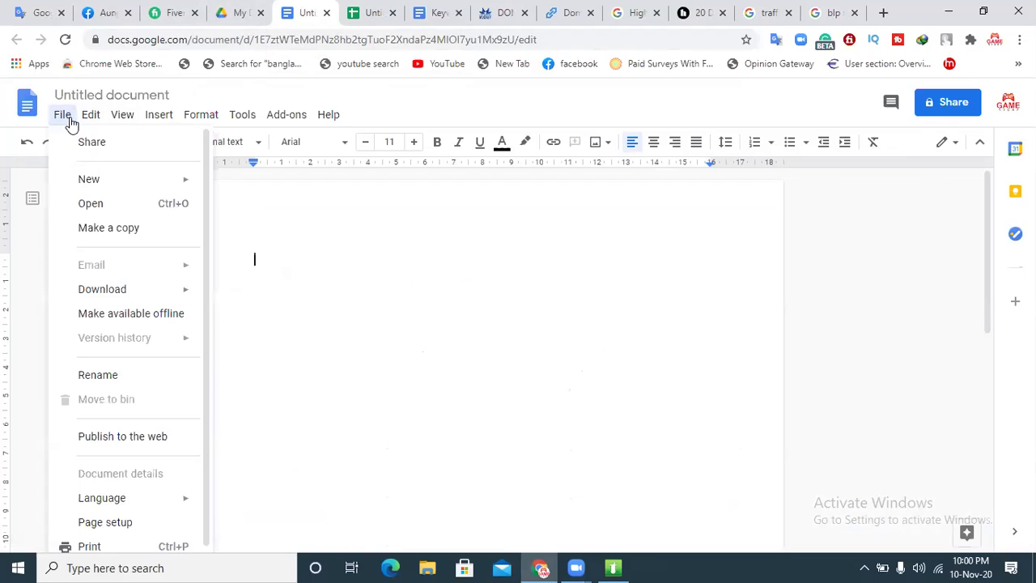
pyautogui.click(87, 203)
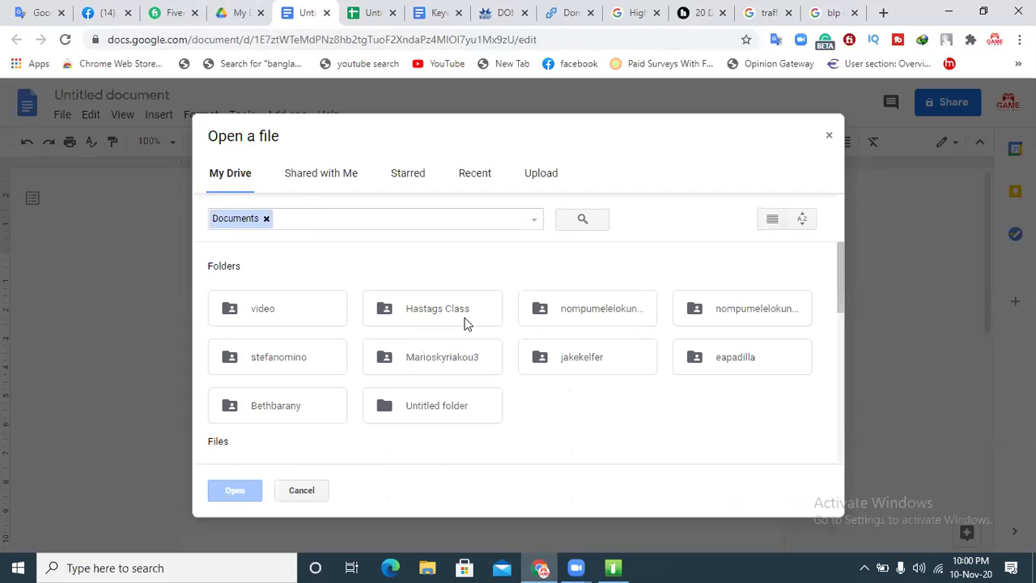
pyautogui.click(539, 173)
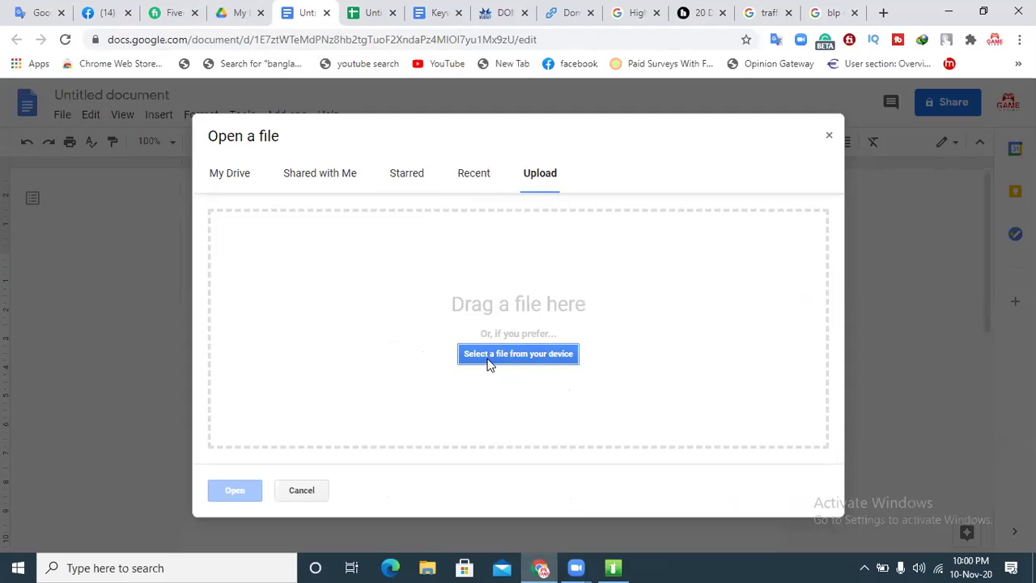
pyautogui.click(533, 354)
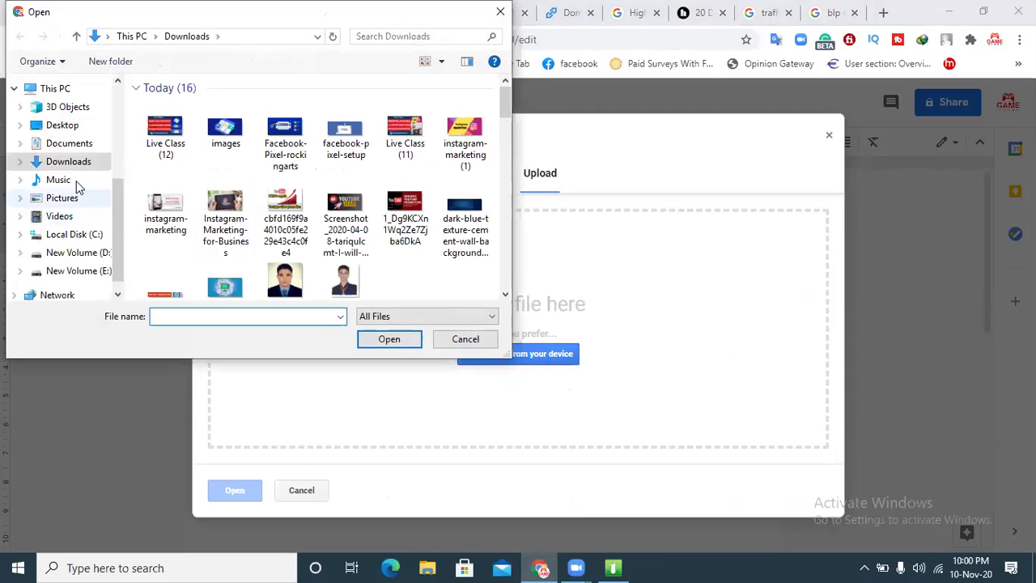
pyautogui.click(71, 128)
pyautogui.moveTo(505, 132)
pyautogui.mouseDown()
pyautogui.moveTo(525, 203)
pyautogui.moveTo(519, 127)
pyautogui.mouseUp()
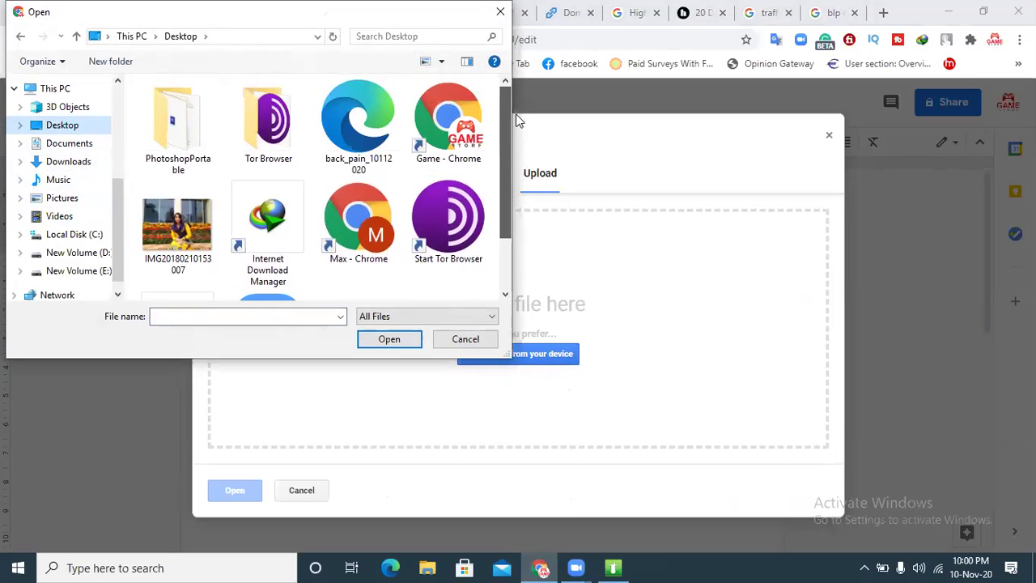
pyautogui.scroll(-2, 467, 262)
pyautogui.click(440, 317)
pyautogui.click(441, 327)
pyautogui.click(465, 340)
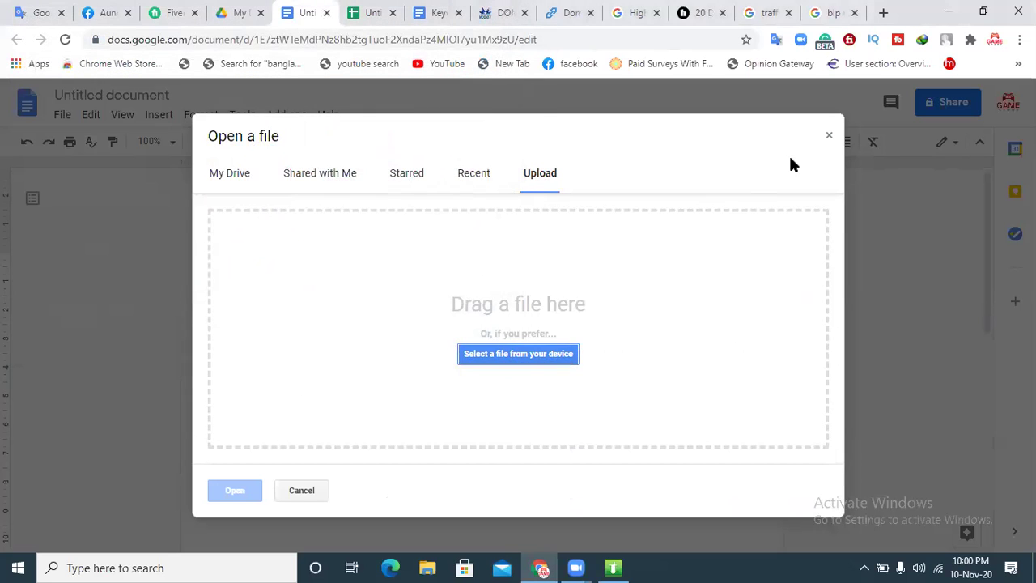
pyautogui.click(829, 135)
# - Minimize Chrome and Traffic Travis, and locate the saved back_pain_10112020 file on the desktop
pyautogui.click(953, 9)
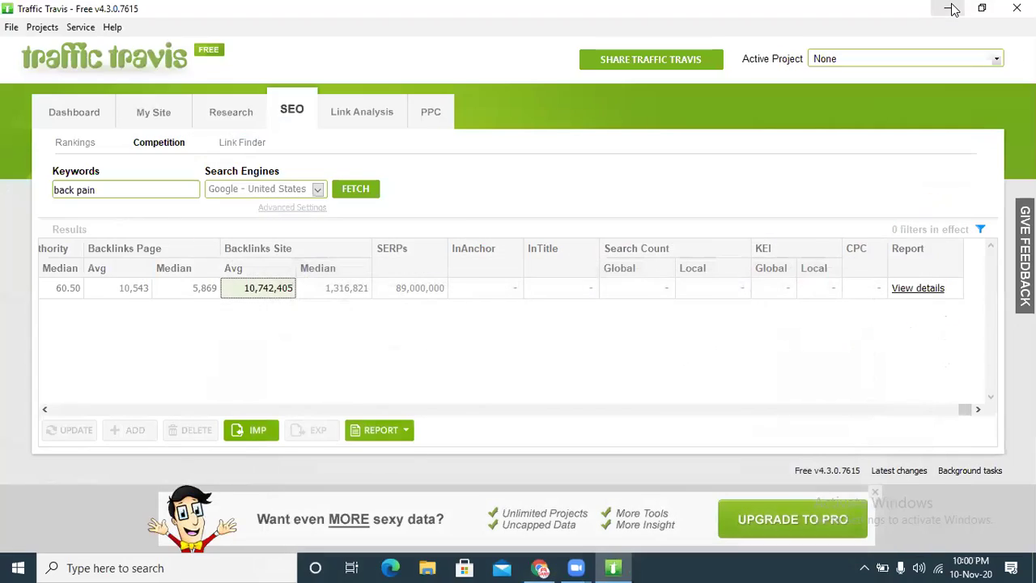
pyautogui.click(953, 10)
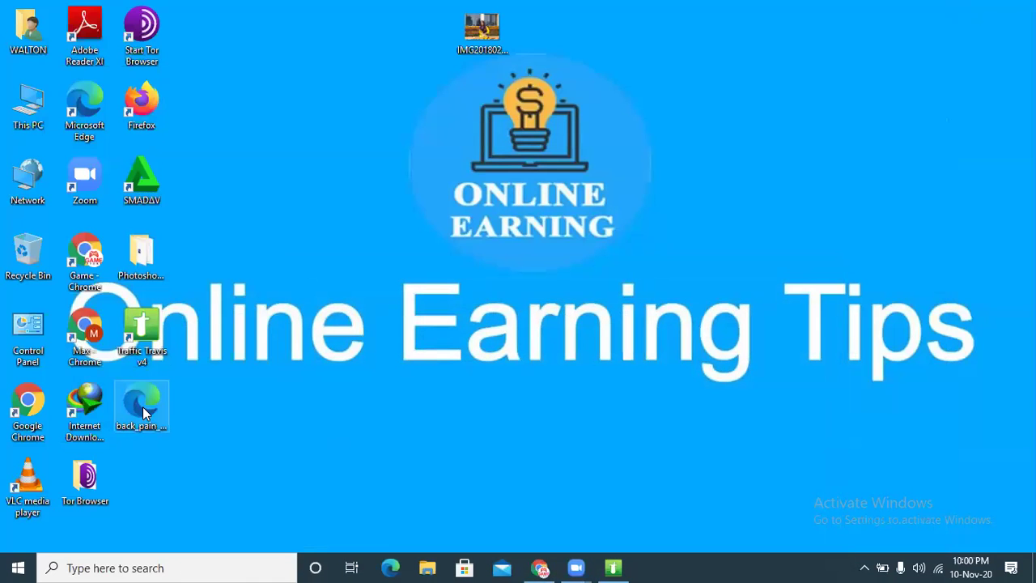
pyautogui.click(143, 406)
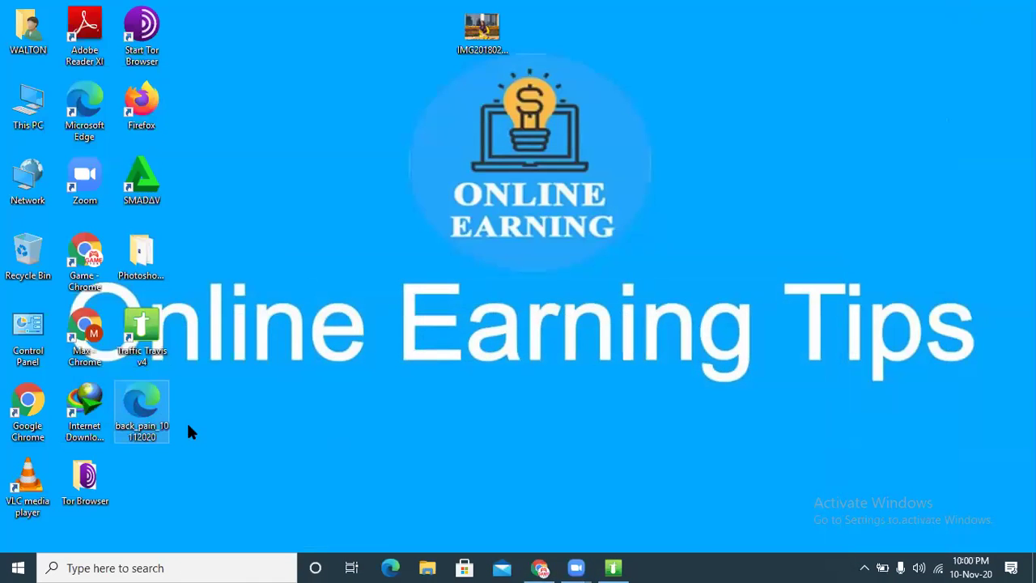
# - Reopen the "back pain" report in Traffic Travis, copy its entire contents and paste them into the blank Google Docs document in Chrome
pyautogui.click(615, 567)
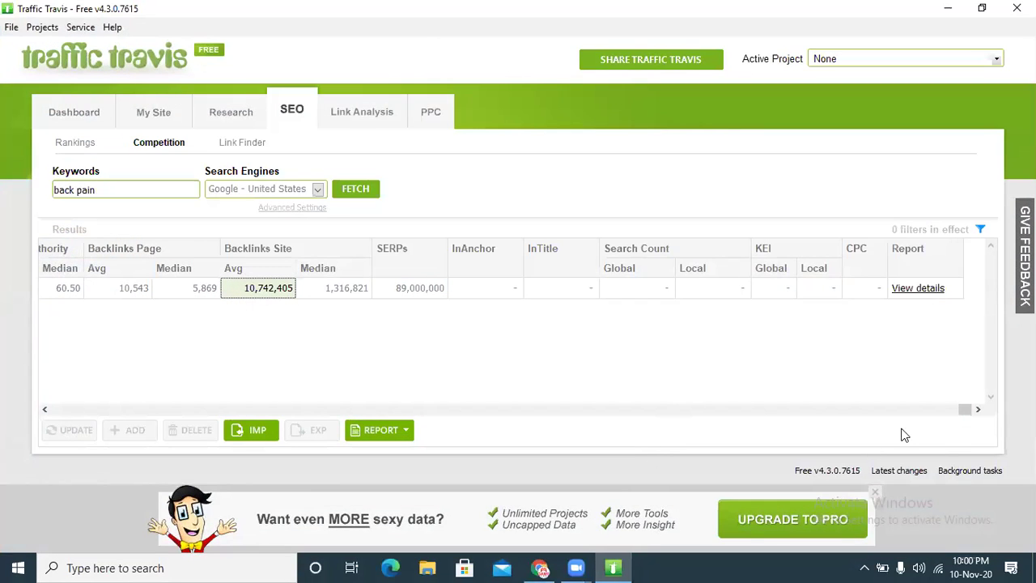
pyautogui.click(917, 289)
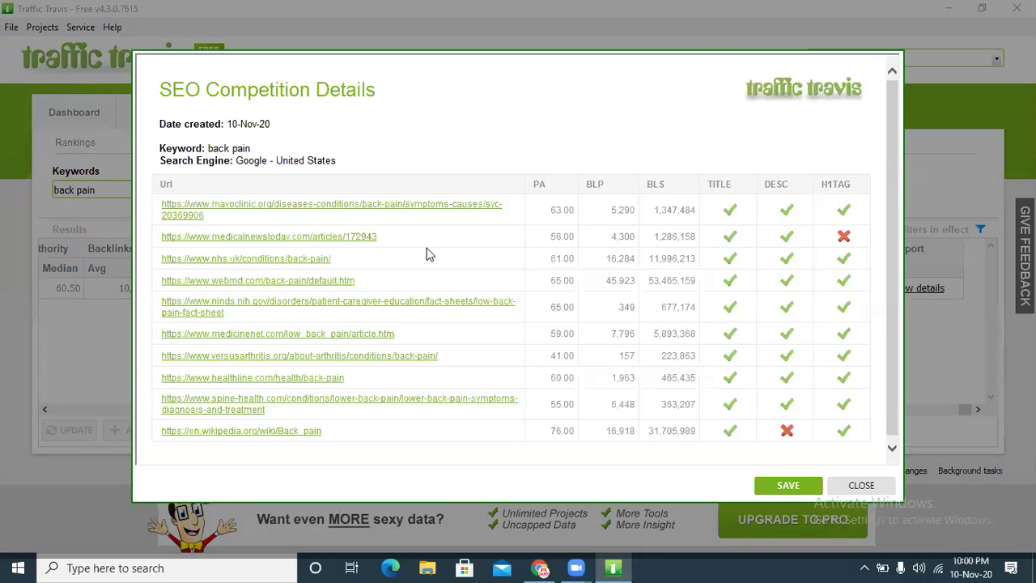
pyautogui.hotkey('ctrl', 'a')
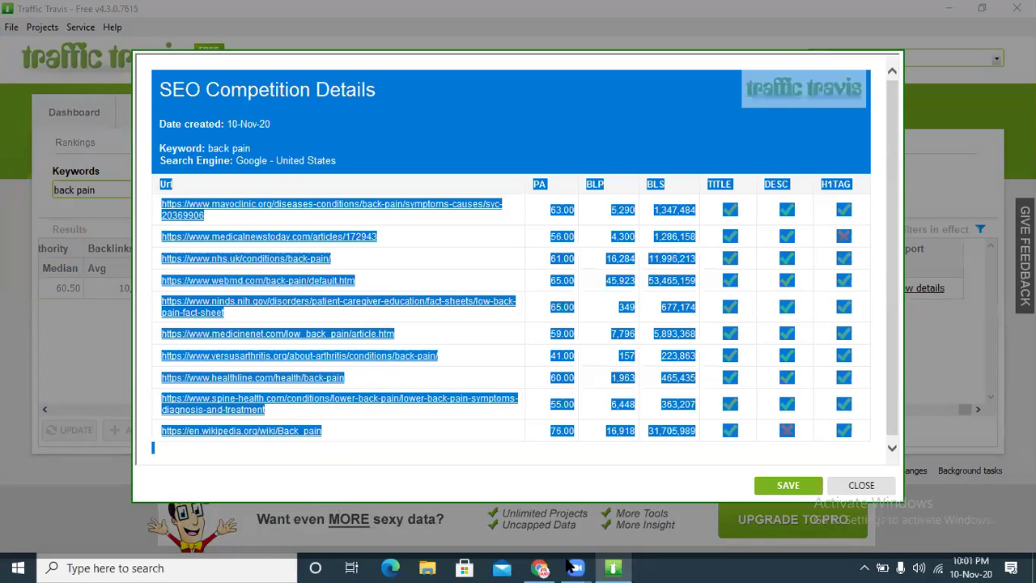
pyautogui.click(540, 567)
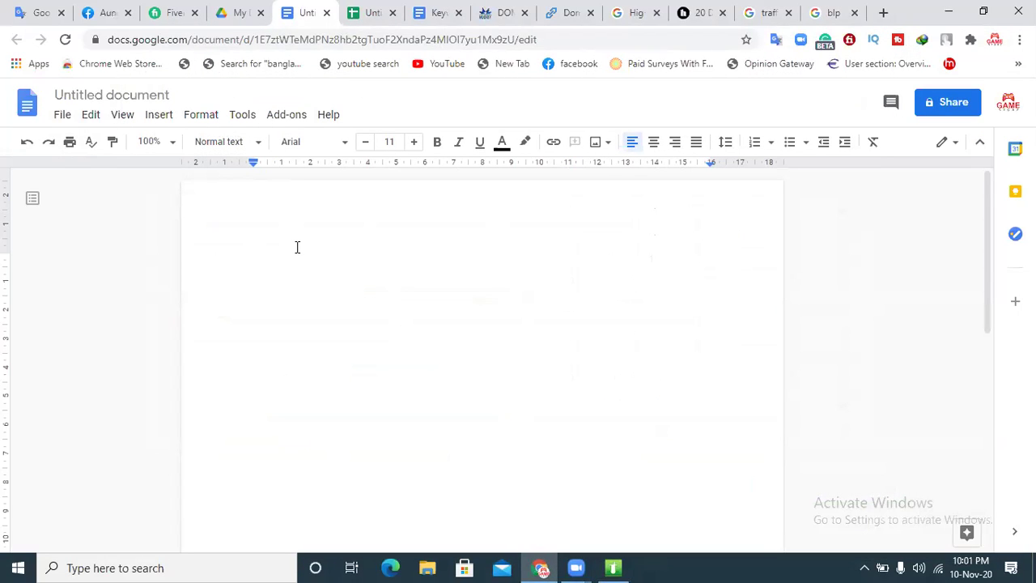
pyautogui.hotkey('ctrl', 'v')
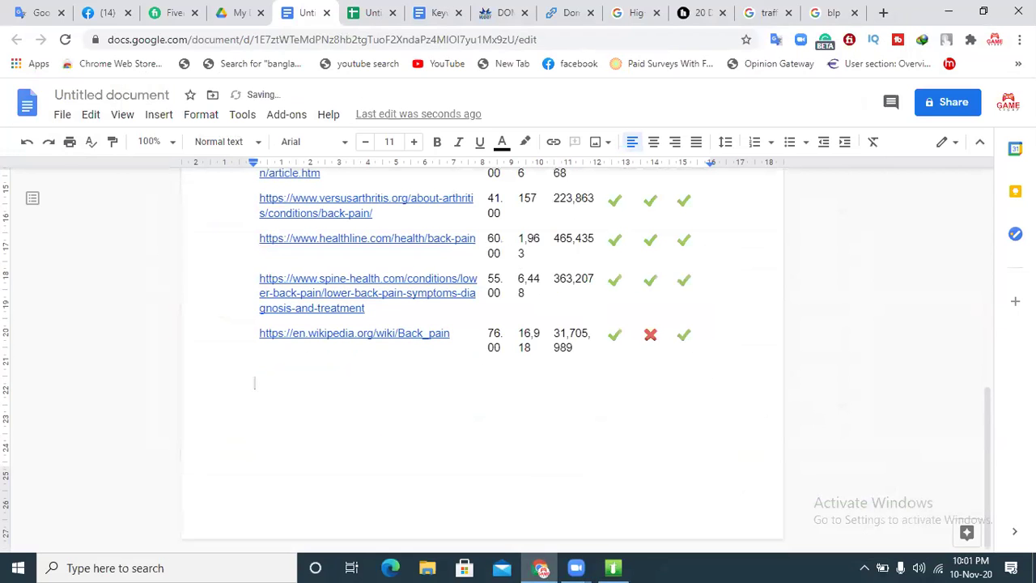
# - Delete the Traffic Travis logo image under the "SEO Competition Details" line in the pasted report
pyautogui.scroll(5, 971, 396)
pyautogui.scroll(2, 962, 276)
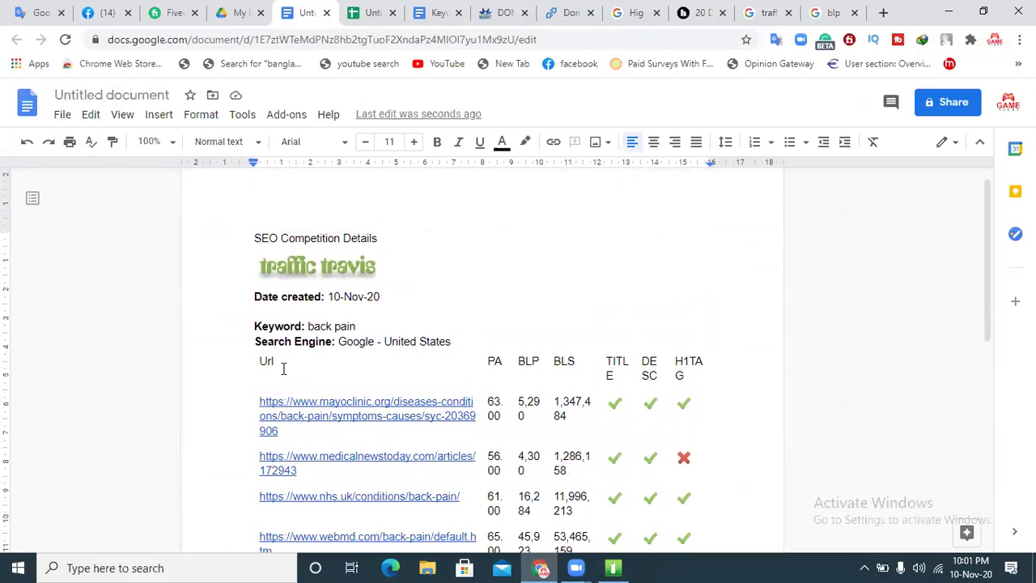
pyautogui.click(375, 274)
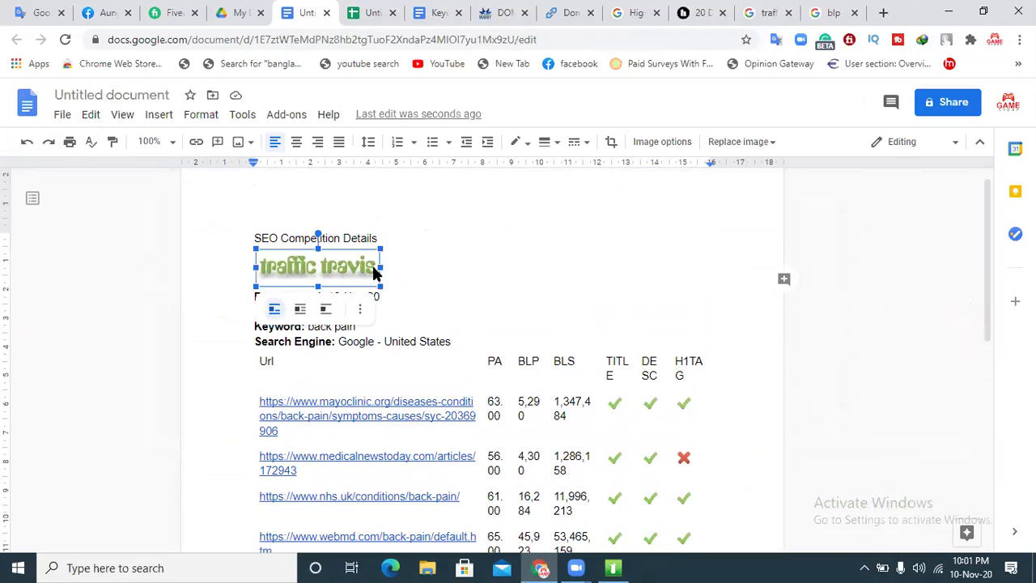
pyautogui.press('Delete')
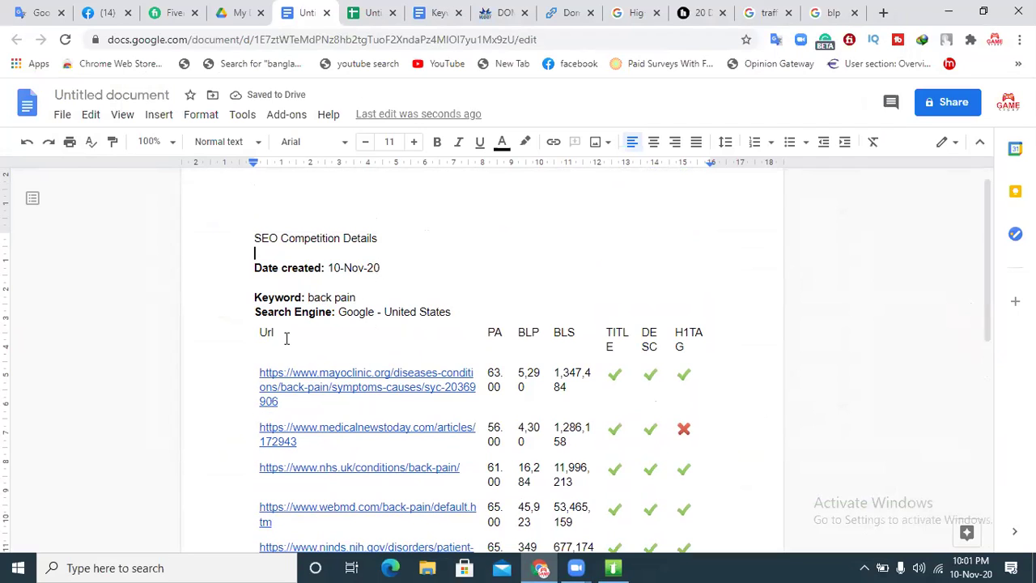
# - Format the "Url" table header as bold red text at font size 21
pyautogui.moveTo(285, 335); pyautogui.dragTo(257, 335)
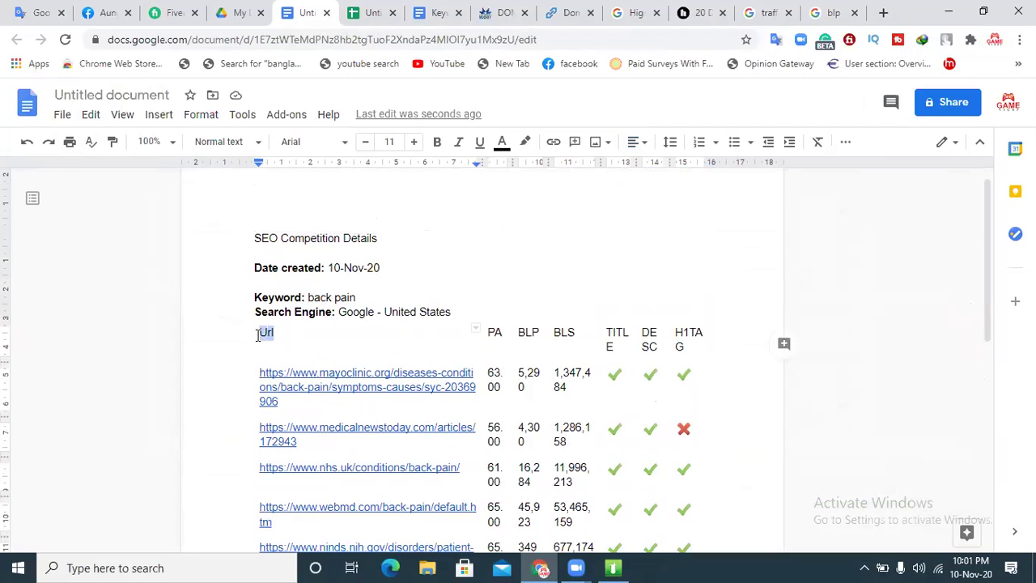
pyautogui.click(437, 142)
pyautogui.click(415, 143)
pyautogui.click(415, 144)
pyautogui.click(416, 143)
pyautogui.click(416, 143)
pyautogui.click(502, 142)
pyautogui.click(523, 196)
pyautogui.click(489, 254)
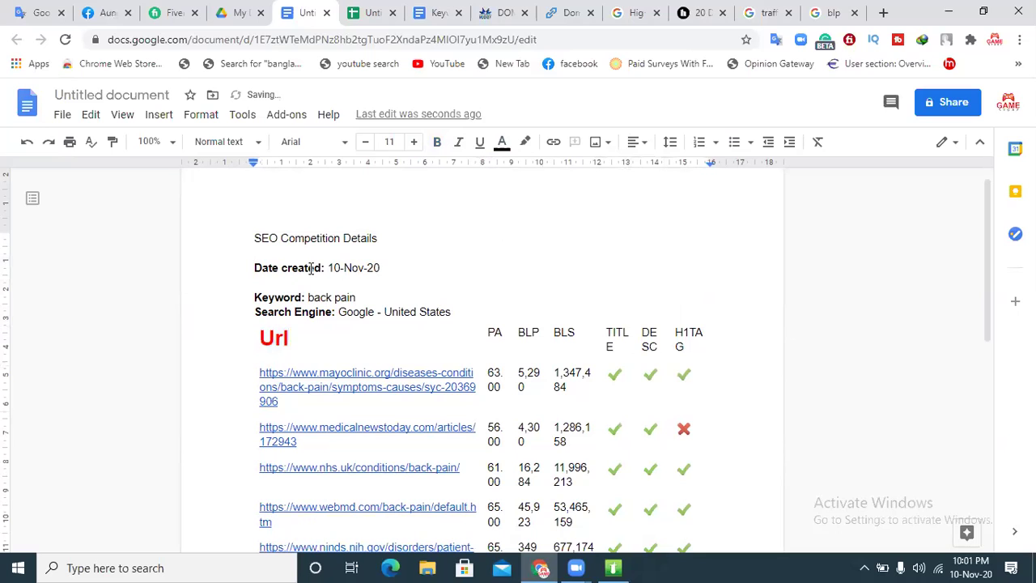
# - Colour the "Date created:", "Keyword:" and "Search Engine:" labels red
pyautogui.moveTo(326, 268); pyautogui.dragTo(254, 268)
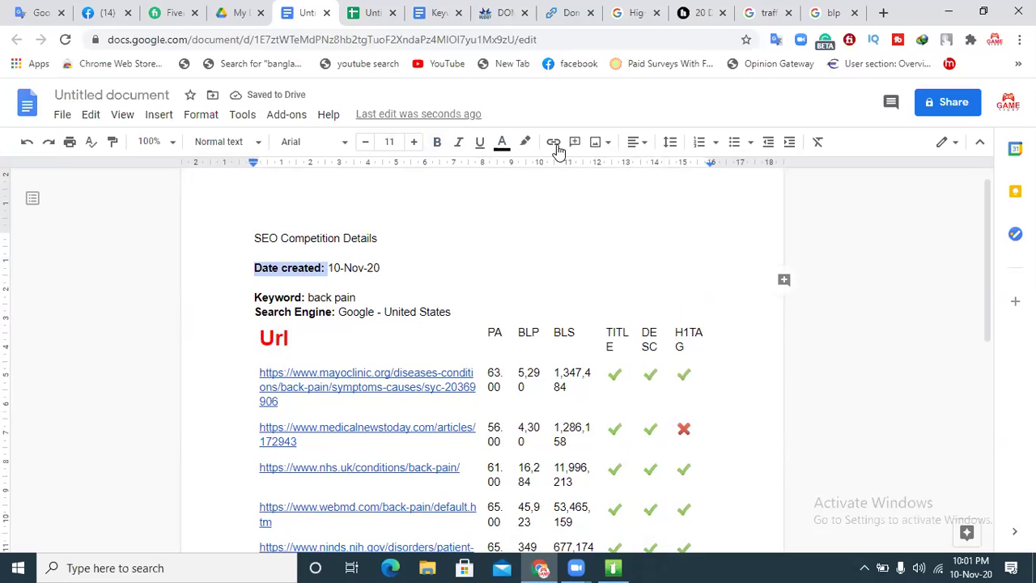
pyautogui.click(502, 143)
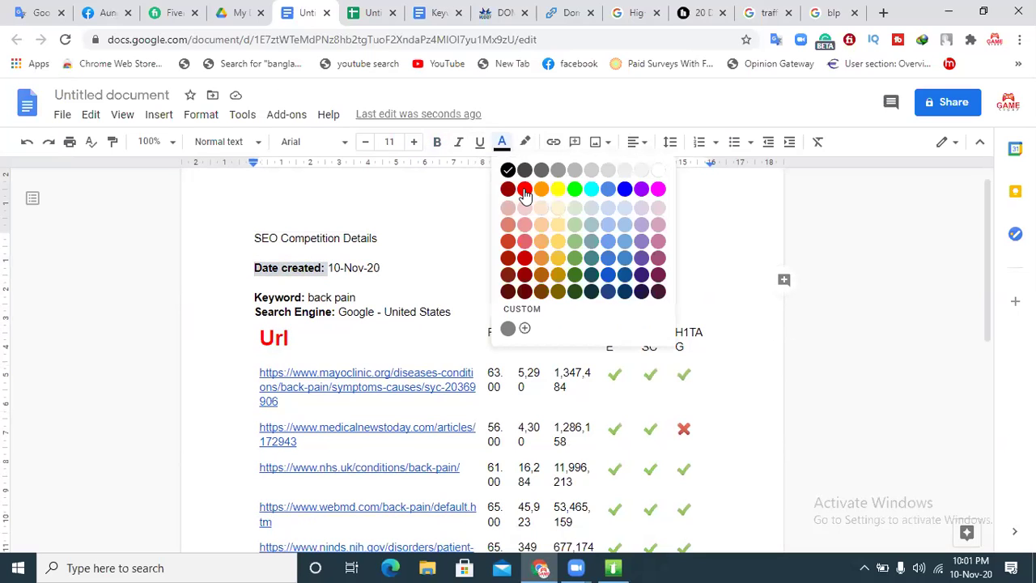
pyautogui.click(525, 189)
pyautogui.click(432, 254)
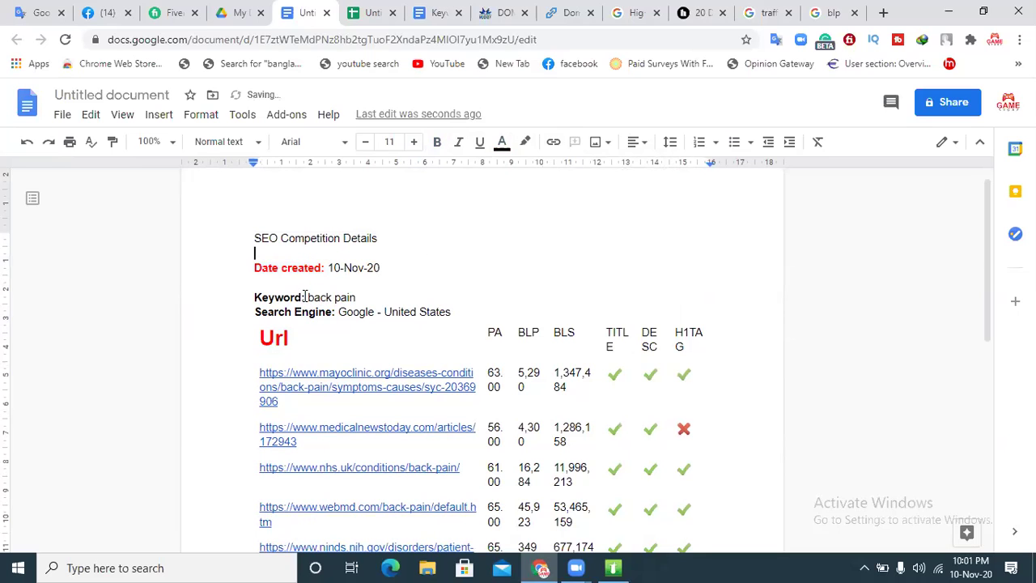
pyautogui.moveTo(306, 298); pyautogui.dragTo(232, 294)
pyautogui.click(502, 143)
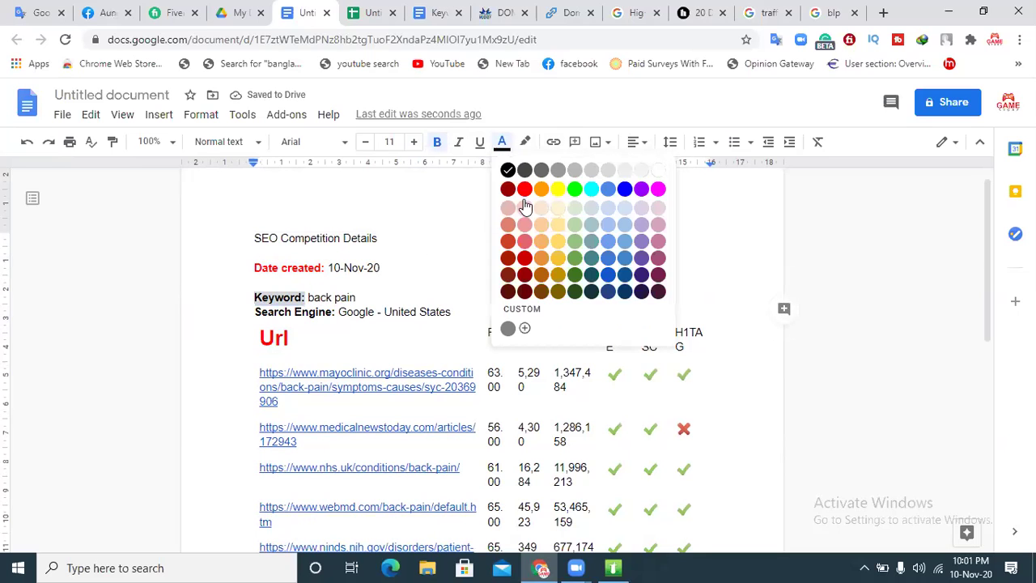
pyautogui.click(524, 189)
pyautogui.click(465, 248)
pyautogui.moveTo(336, 314); pyautogui.dragTo(253, 313)
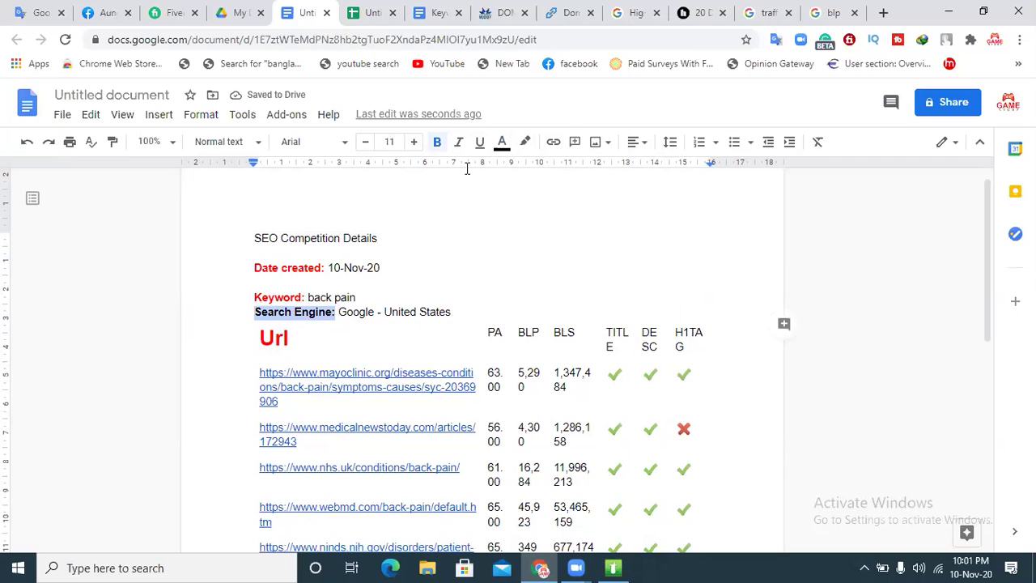
pyautogui.click(502, 143)
pyautogui.click(527, 192)
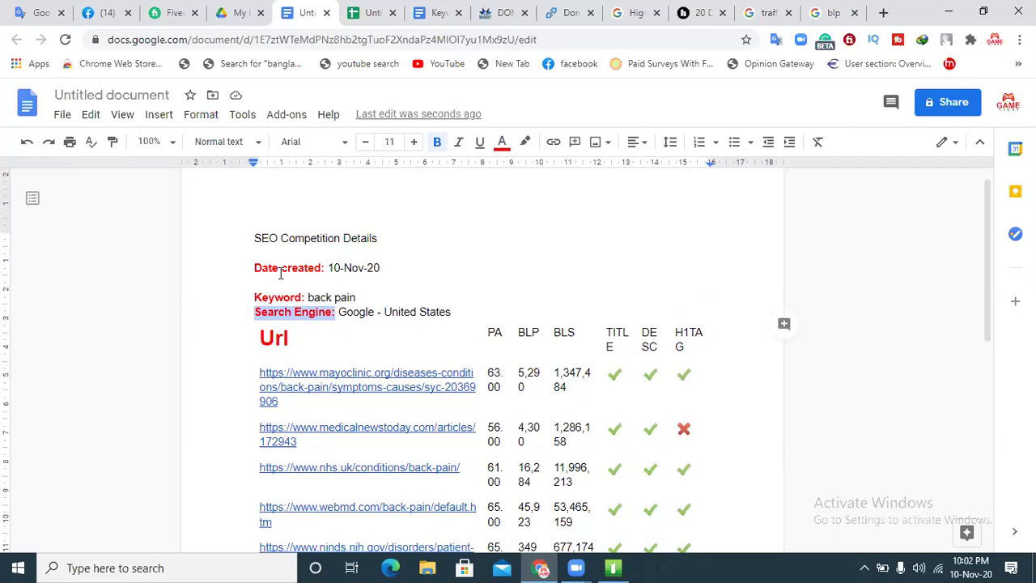
# - Make the "SEO Competition Details" title bold and set its font size to 17
pyautogui.moveTo(403, 239); pyautogui.dragTo(230, 240)
pyautogui.click(414, 142)
pyautogui.click(415, 142)
pyautogui.click(415, 141)
pyautogui.click(415, 141)
pyautogui.click(415, 141)
pyautogui.click(414, 141)
pyautogui.click(437, 142)
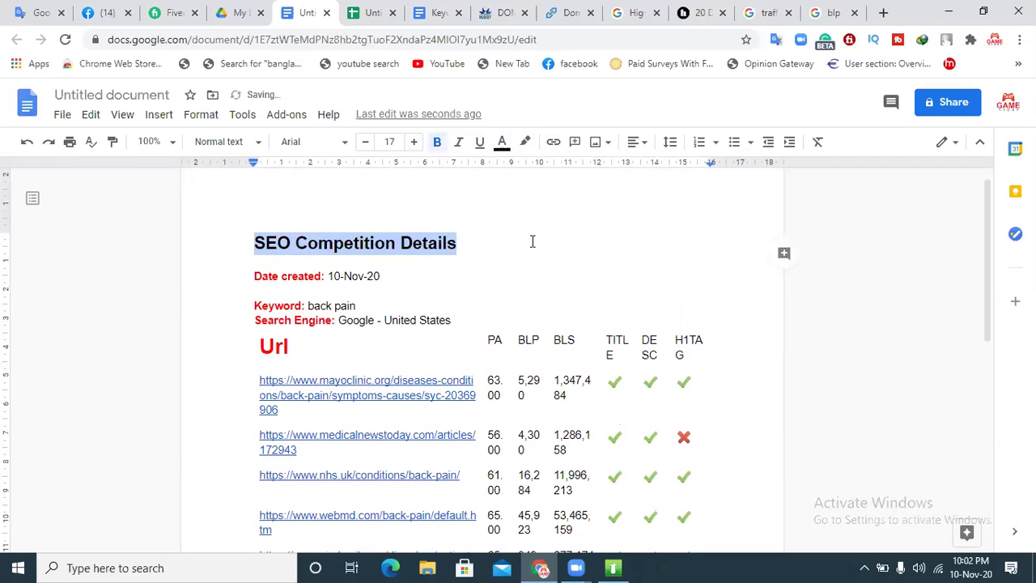
pyautogui.click(532, 241)
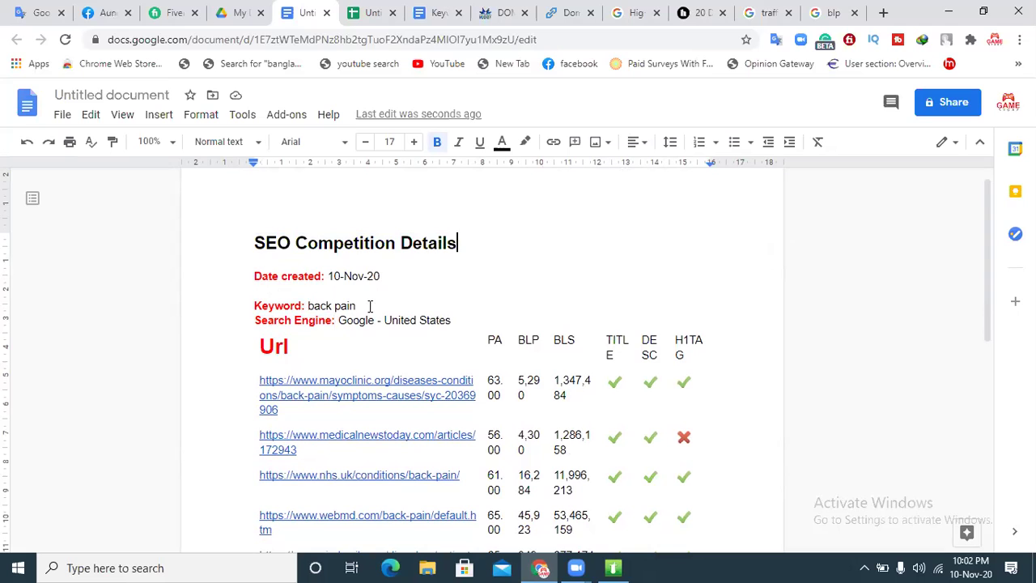
# - Make the keyword value "back pain" bold and set its font size to 16
pyautogui.moveTo(371, 307); pyautogui.dragTo(310, 306)
pyautogui.click(437, 142)
pyautogui.click(414, 141)
pyautogui.click(413, 142)
pyautogui.click(414, 142)
pyautogui.click(413, 141)
pyautogui.click(414, 141)
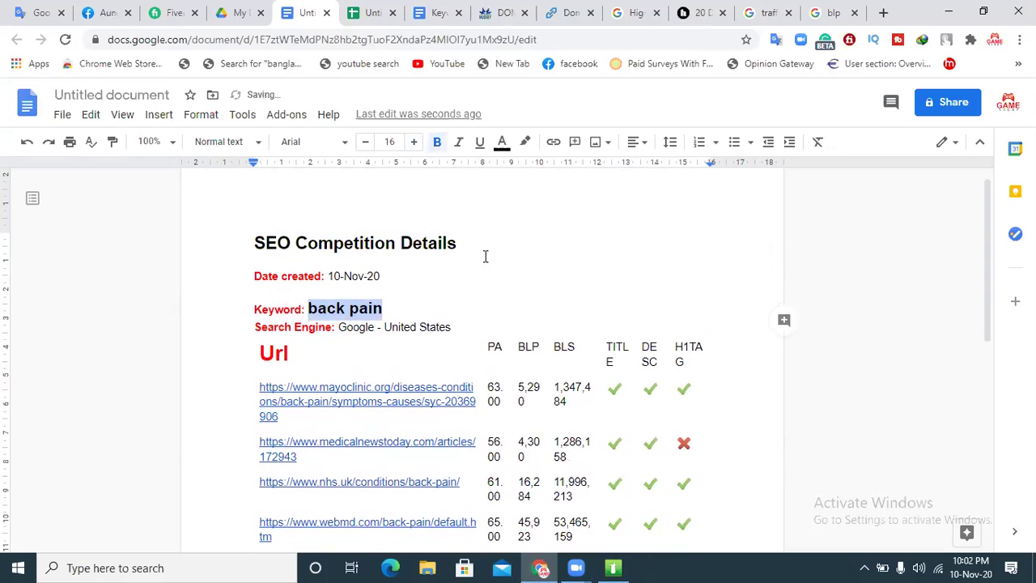
pyautogui.click(478, 309)
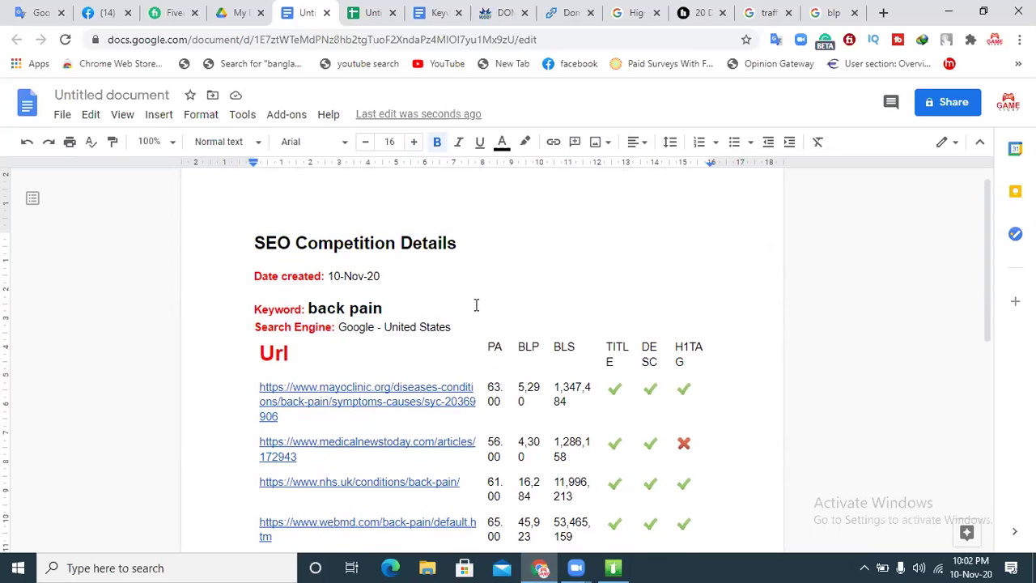
pyautogui.moveTo(991, 237)
pyautogui.mouseDown()
pyautogui.moveTo(965, 395)
pyautogui.moveTo(944, 267)
pyautogui.moveTo(986, 219)
pyautogui.mouseUp()
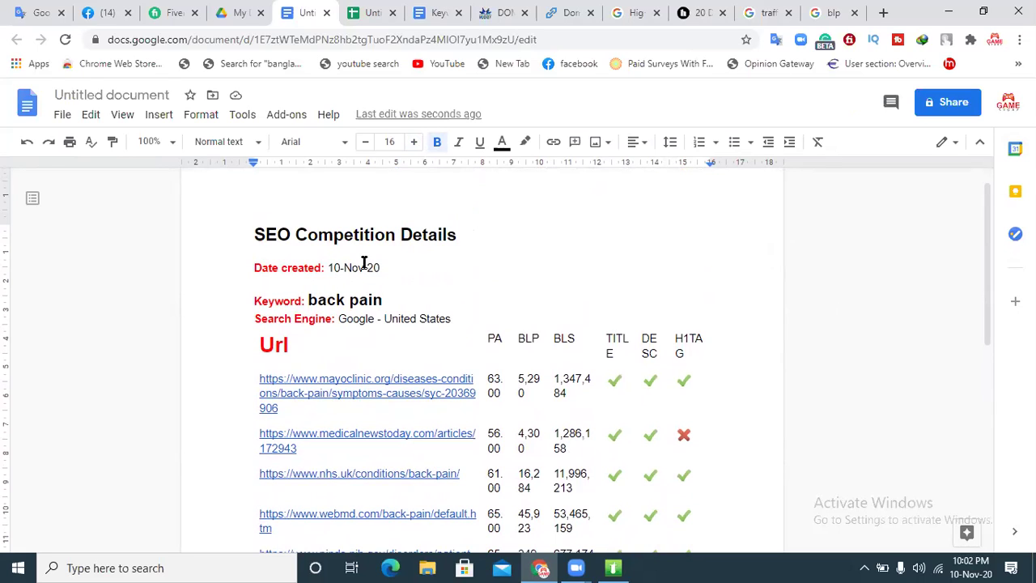
pyautogui.scroll(-1, 992, 306)
pyautogui.moveTo(991, 306)
pyautogui.mouseDown()
pyautogui.moveTo(988, 440)
pyautogui.moveTo(989, 312)
pyautogui.mouseUp()
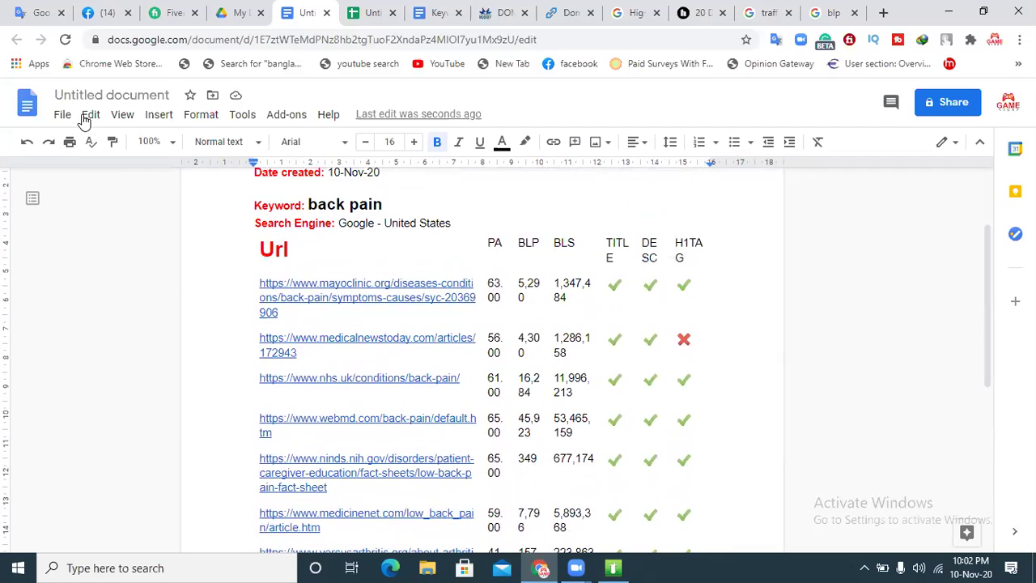
pyautogui.click(370, 12)
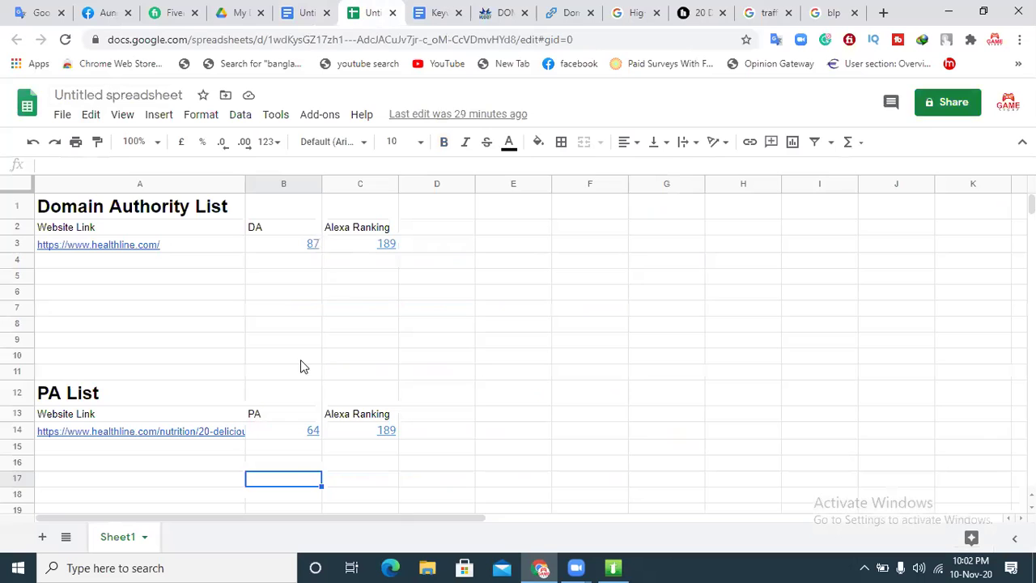
pyautogui.click(306, 12)
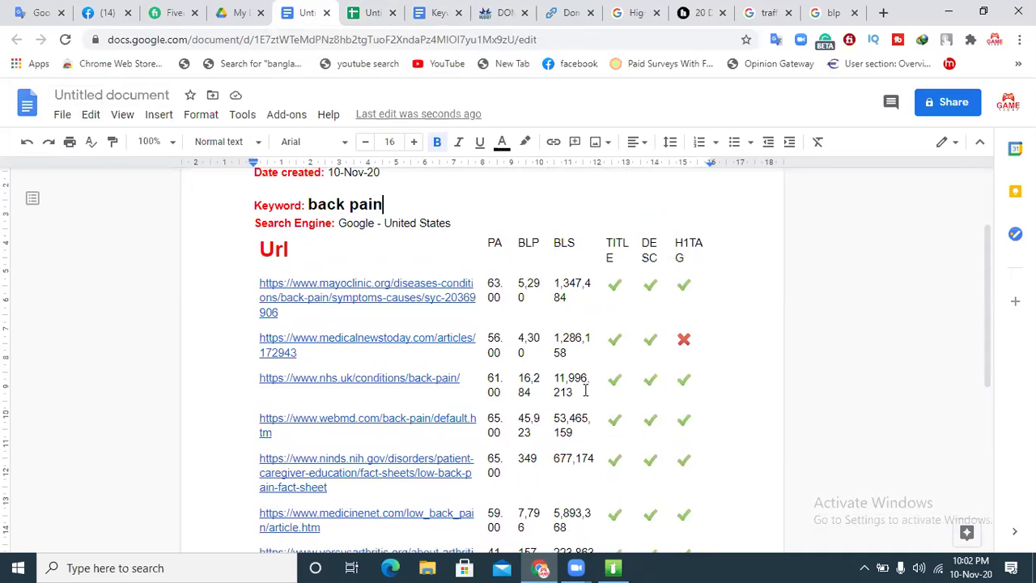
pyautogui.click(263, 249)
pyautogui.press('Return')
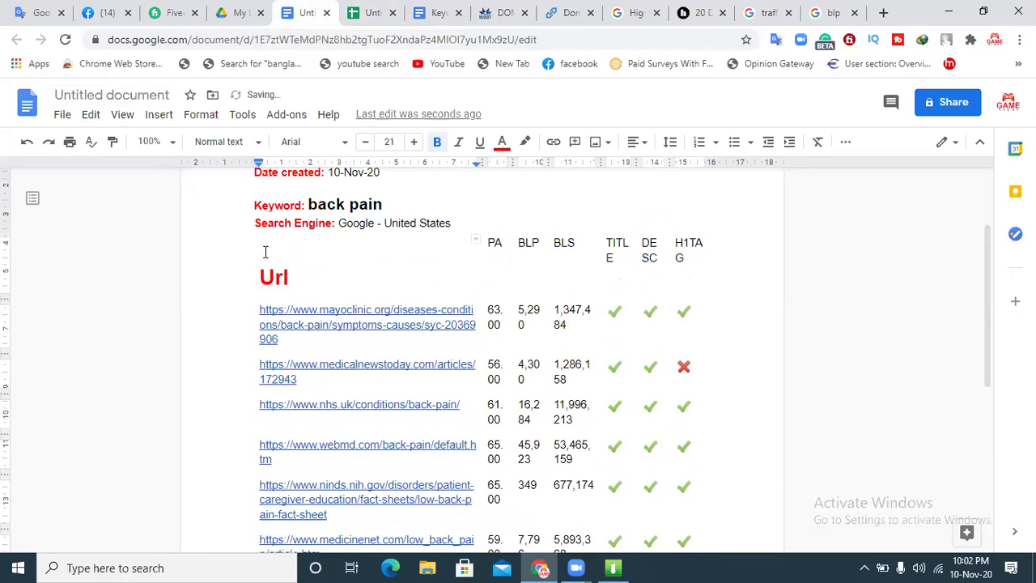
pyautogui.press('BackSpace')
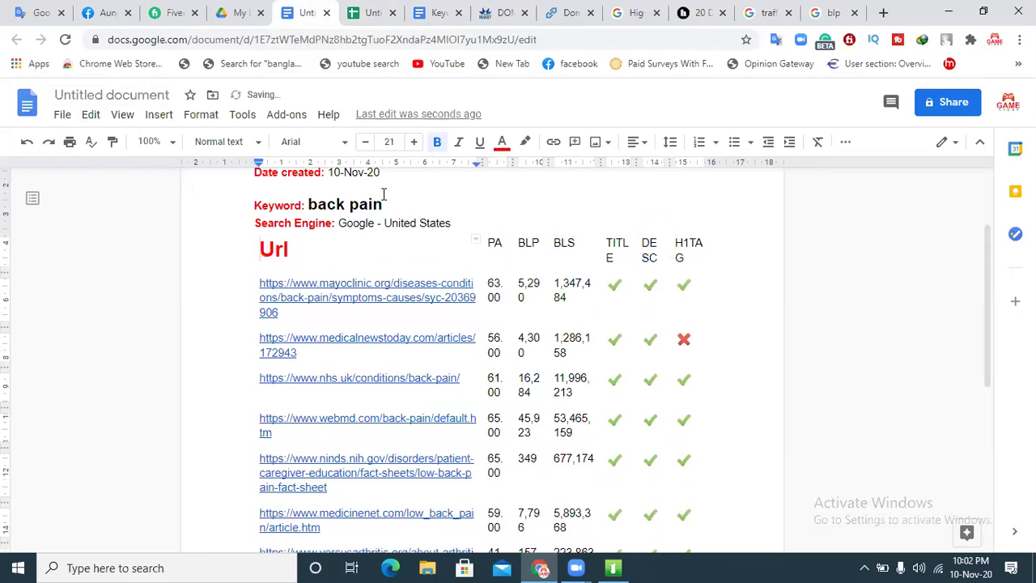
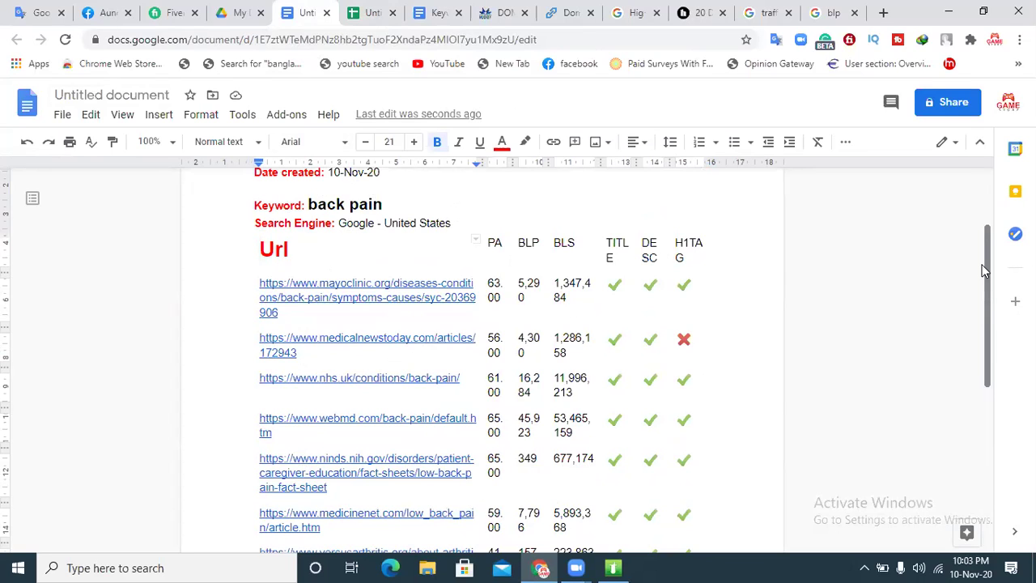
# - Add a new line reading "Actual Competitor:" below the Search Engine line, above the URL table
pyautogui.moveTo(988, 275); pyautogui.dragTo(992, 361)
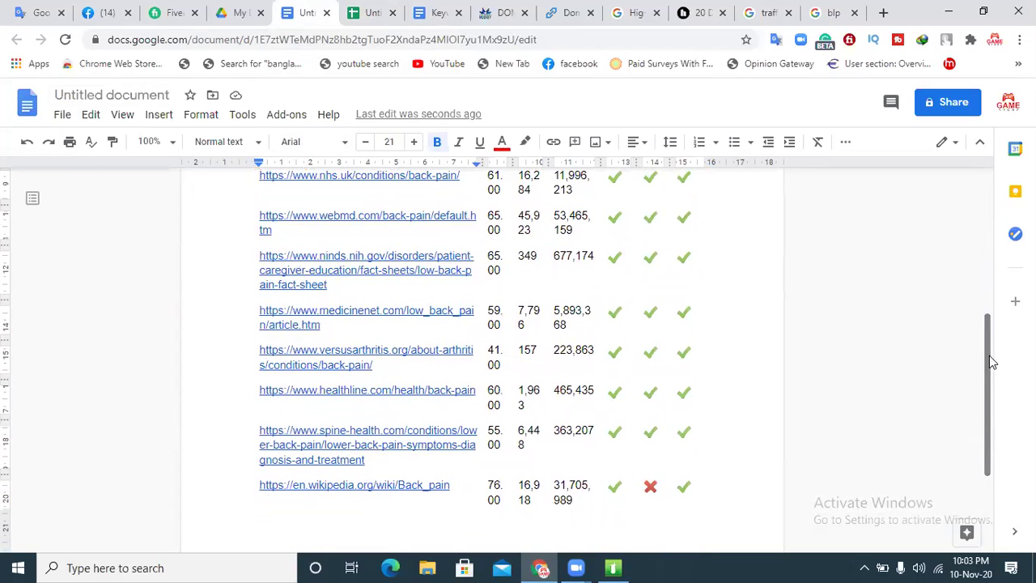
pyautogui.moveTo(990, 355); pyautogui.dragTo(984, 284)
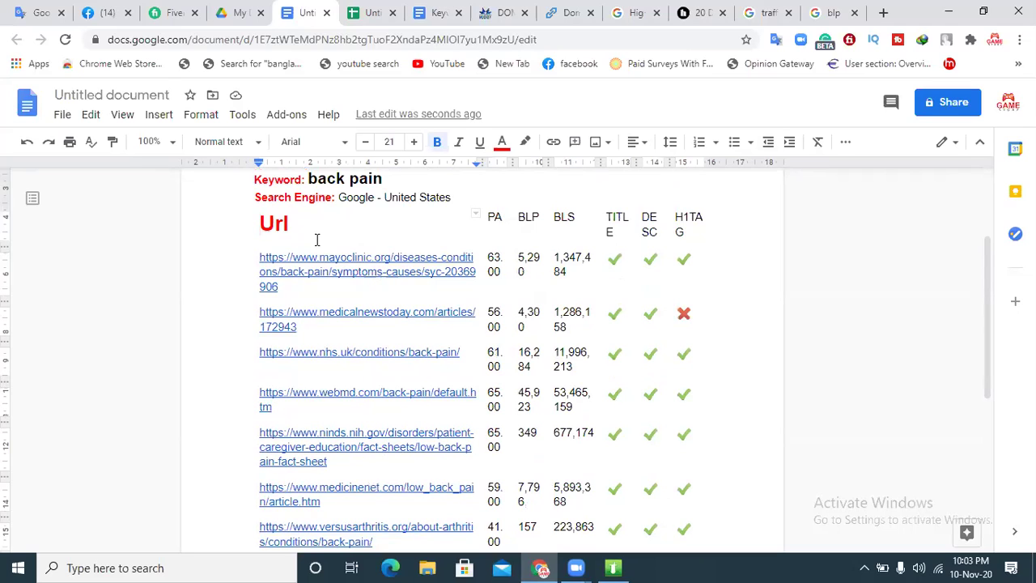
pyautogui.click(458, 197)
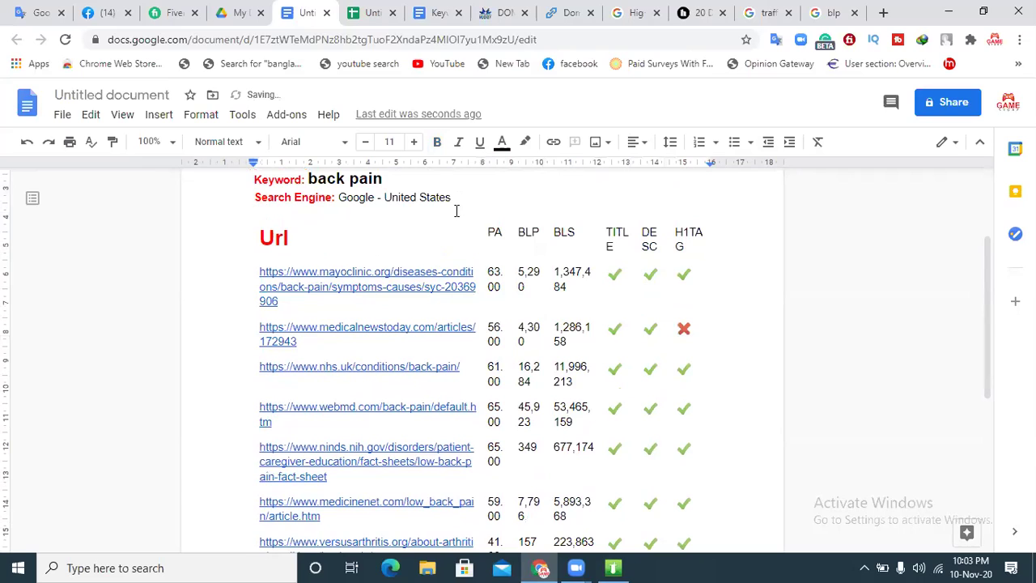
pyautogui.write('Actual Competitor:')
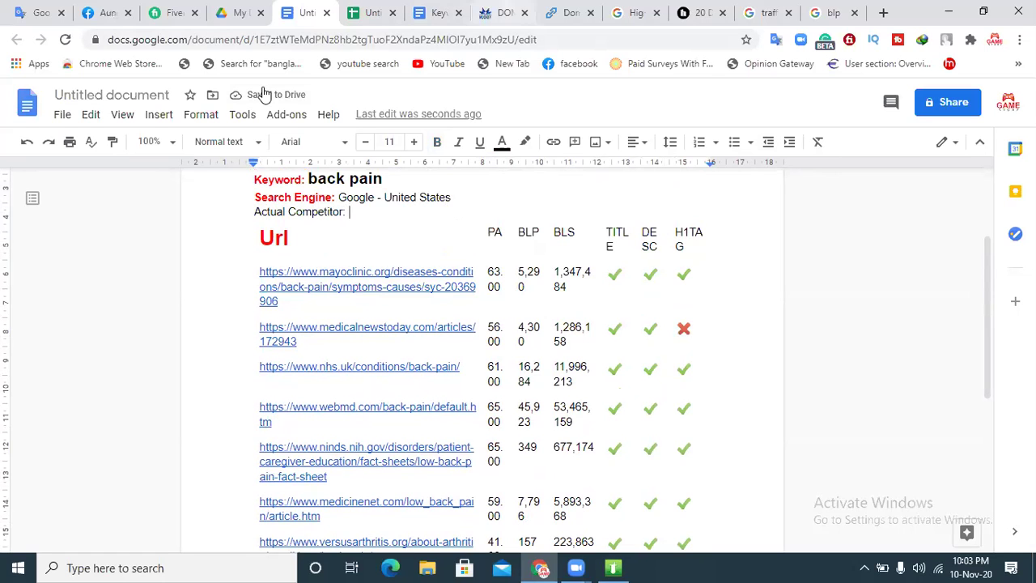
# - Switch to the open Google search page and replace its query with "Back pain"
pyautogui.hotkey('ctrl', 'Tab')
pyautogui.hotkey('ctrl', 'Tab')
pyautogui.hotkey('ctrl', 'Tab')
pyautogui.hotkey('ctrl', 'Tab')
pyautogui.hotkey('ctrl', 'Tab')
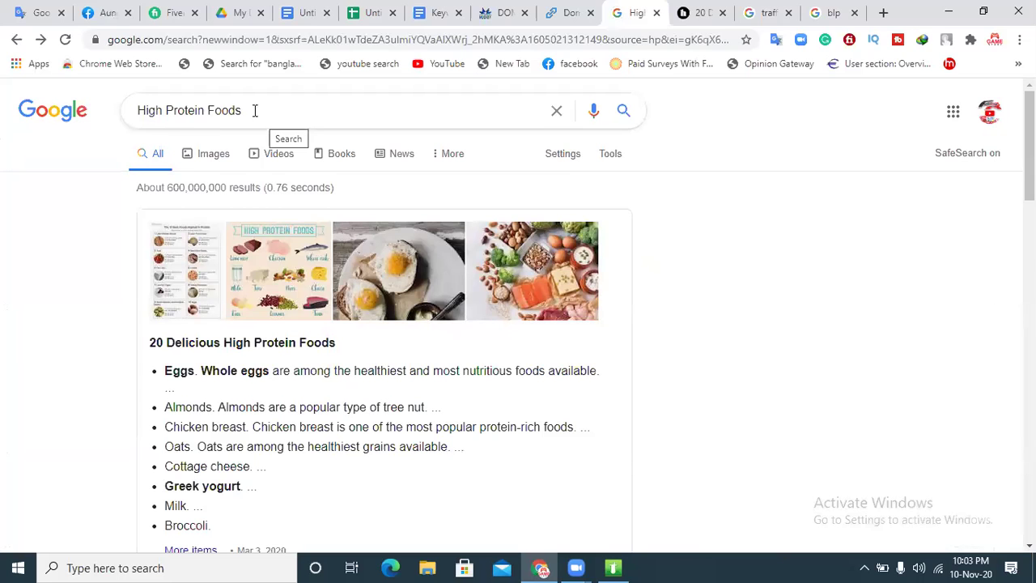
pyautogui.moveTo(255, 110); pyautogui.dragTo(55, 139)
pyautogui.press('BackSpace')
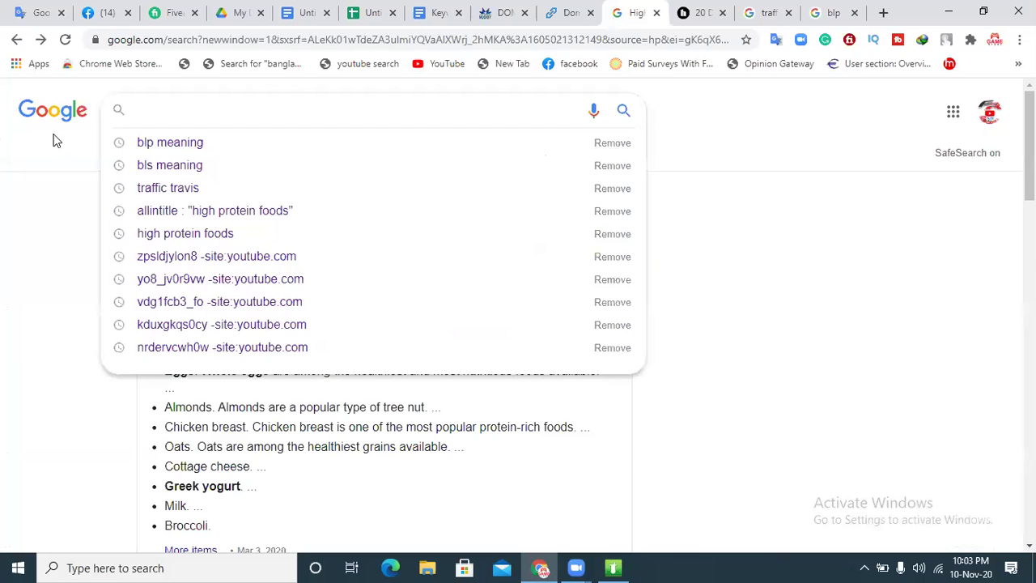
pyautogui.write('Back')
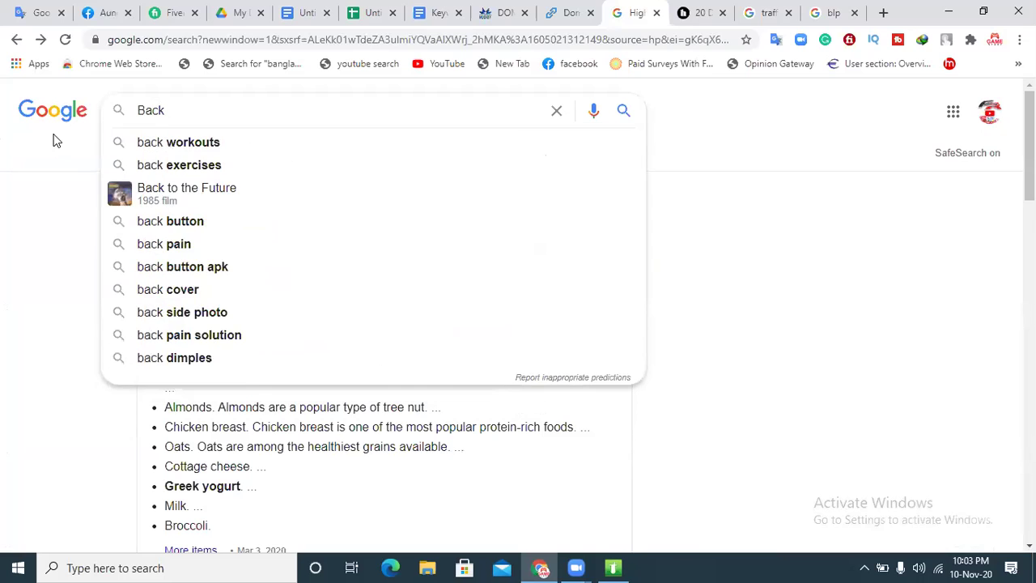
pyautogui.write(' pain')
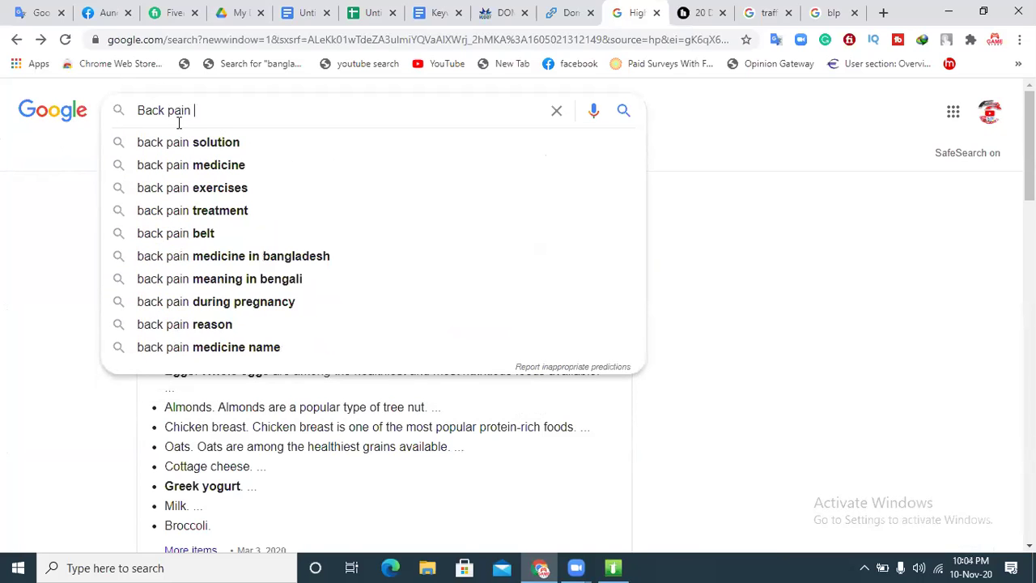
# - Look up the Allintitle query format in the Keyword Research document's Actual Competitor section and select its "Allintitle : "" prefix
pyautogui.click(434, 13)
pyautogui.click(425, 327)
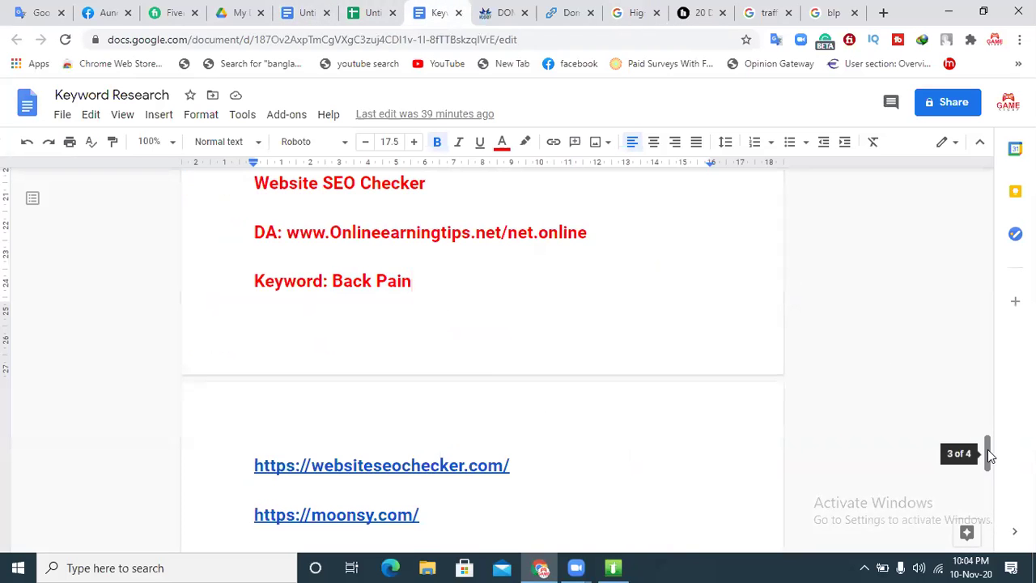
pyautogui.moveTo(988, 450); pyautogui.dragTo(990, 422)
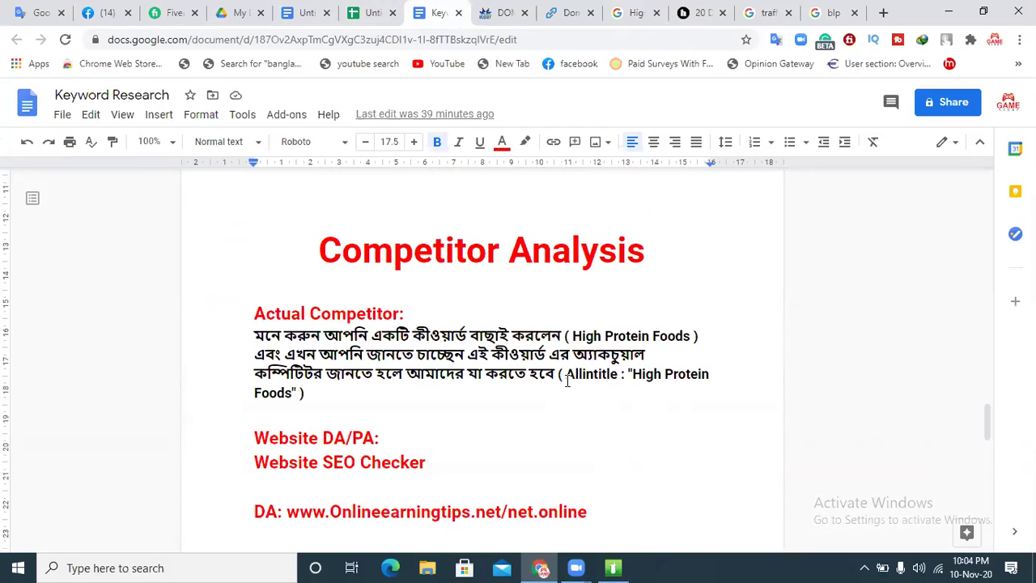
pyautogui.moveTo(567, 375); pyautogui.dragTo(630, 382)
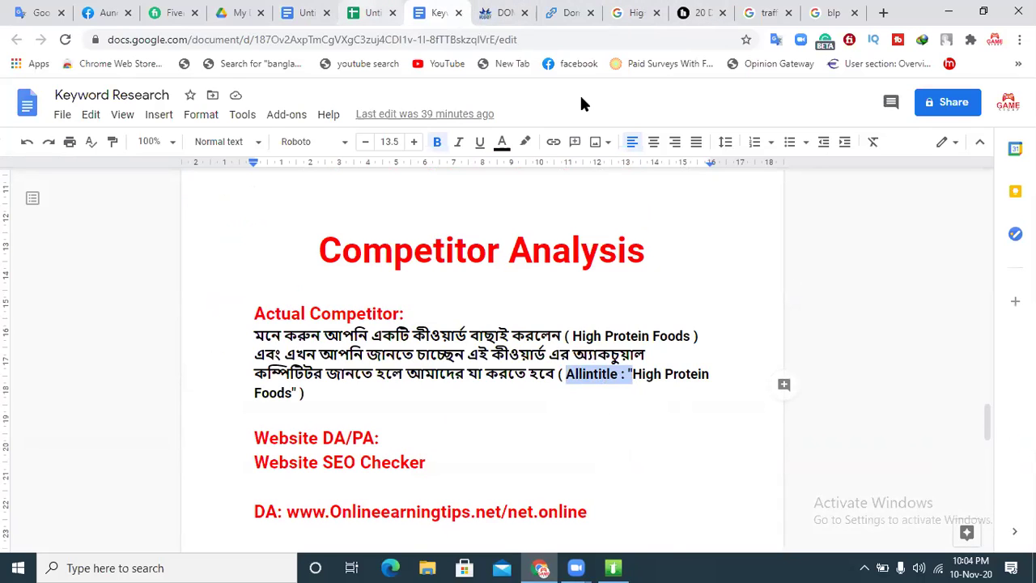
# - Go back to the Google search page and run the query Allintitle : "Back pain"
pyautogui.click(636, 13)
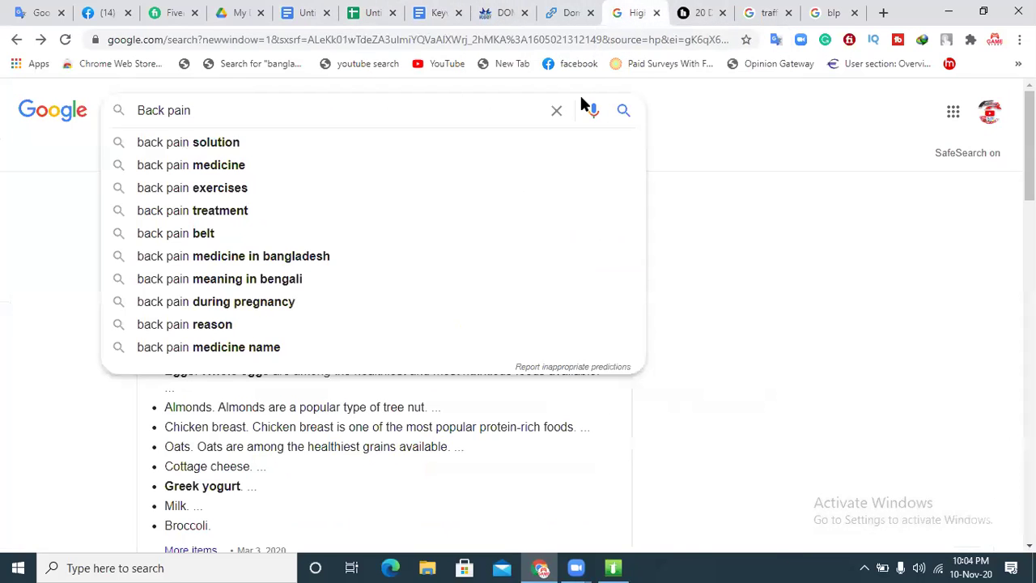
pyautogui.click(137, 109)
pyautogui.write('Allintitle : "')
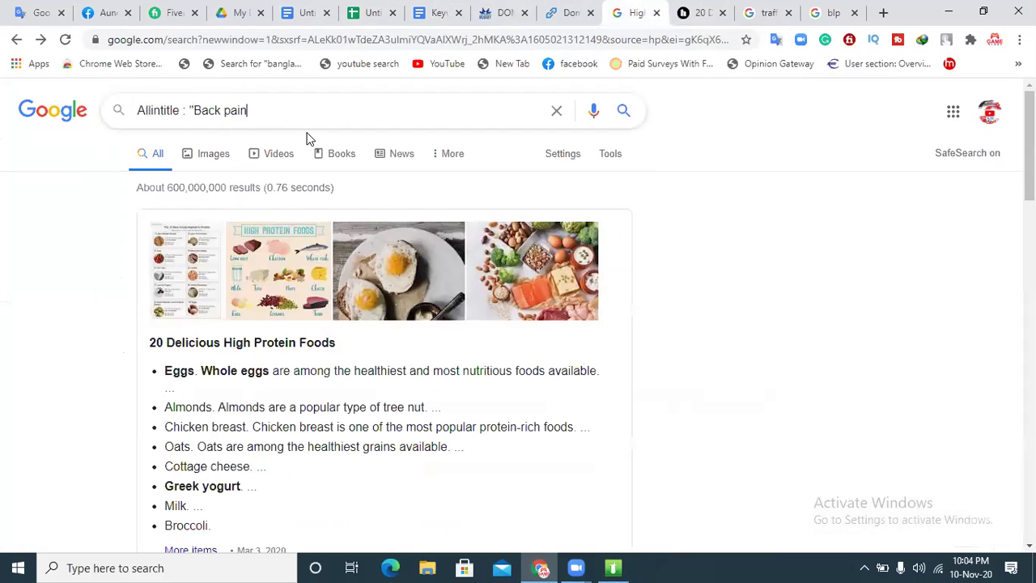
pyautogui.write('"')
pyautogui.press('Return')
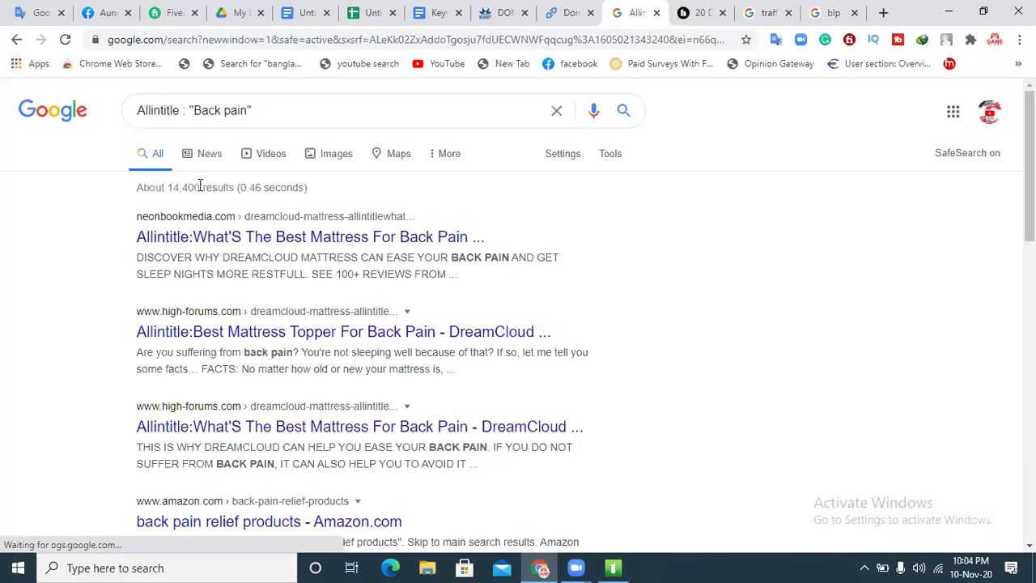
# - Copy the result count 14,400 from the Google page into the report's "Actual Competitor:" line
pyautogui.moveTo(199, 189); pyautogui.dragTo(169, 183)
pyautogui.hotkey('ctrl', 'c')
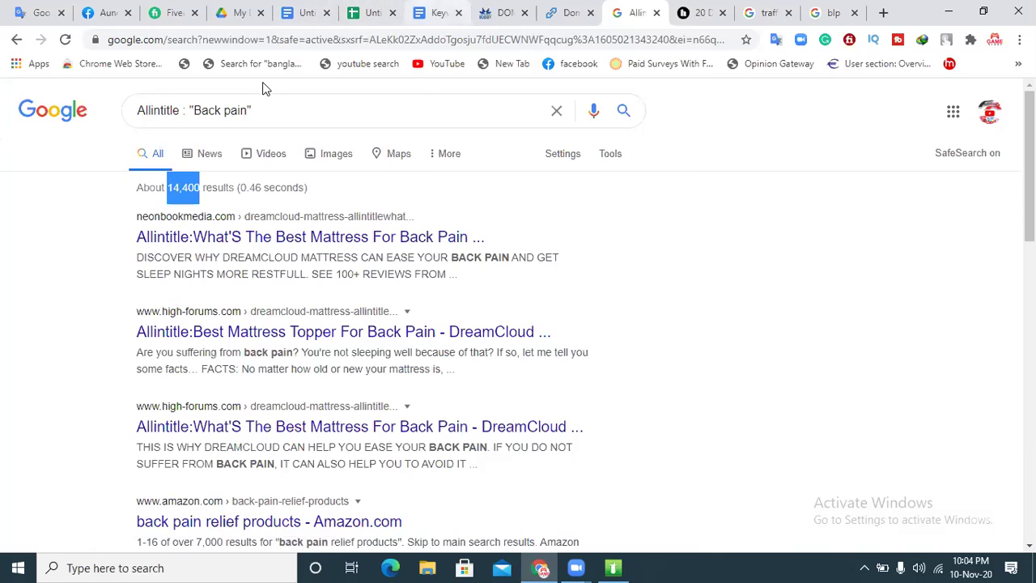
pyautogui.click(438, 13)
pyautogui.click(306, 13)
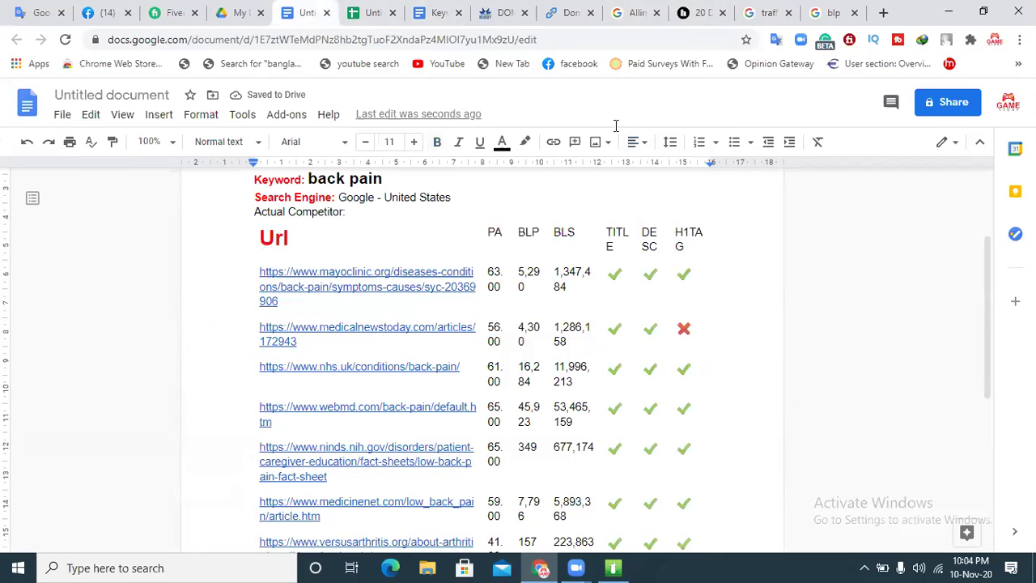
pyautogui.hotkey('ctrl', 'v')
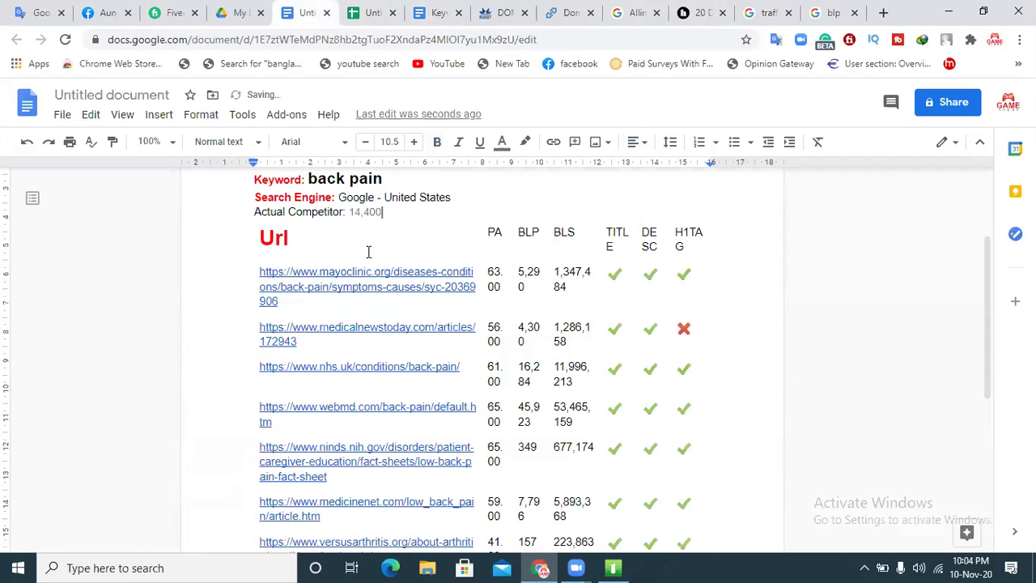
# - Format the 14,400 value in the Actual Competitor line as bold, black text with font size 14.5
pyautogui.moveTo(350, 212); pyautogui.dragTo(384, 213)
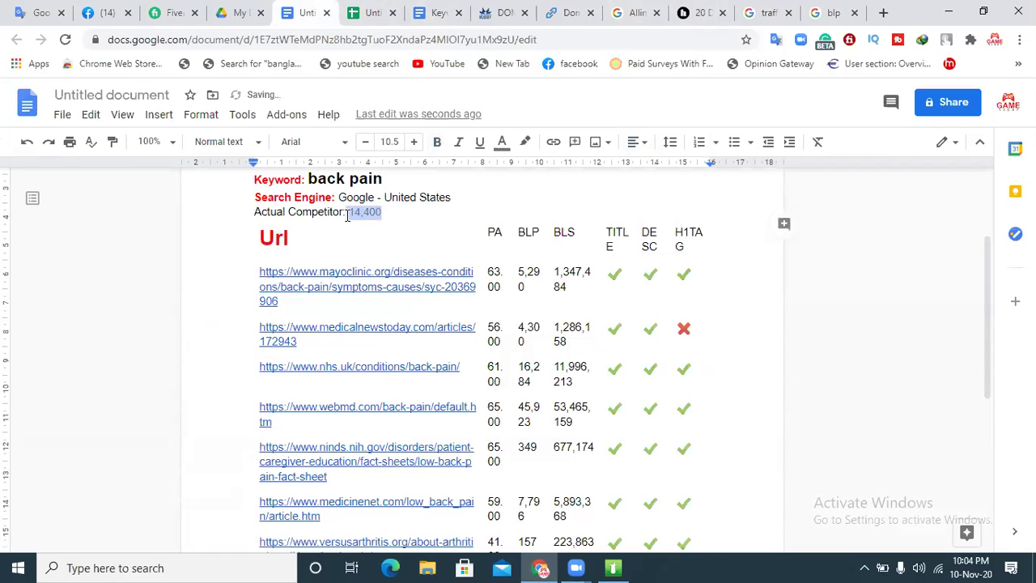
pyautogui.click(414, 142)
pyautogui.click(416, 142)
pyautogui.click(437, 142)
pyautogui.click(417, 242)
pyautogui.moveTo(396, 215); pyautogui.dragTo(354, 215)
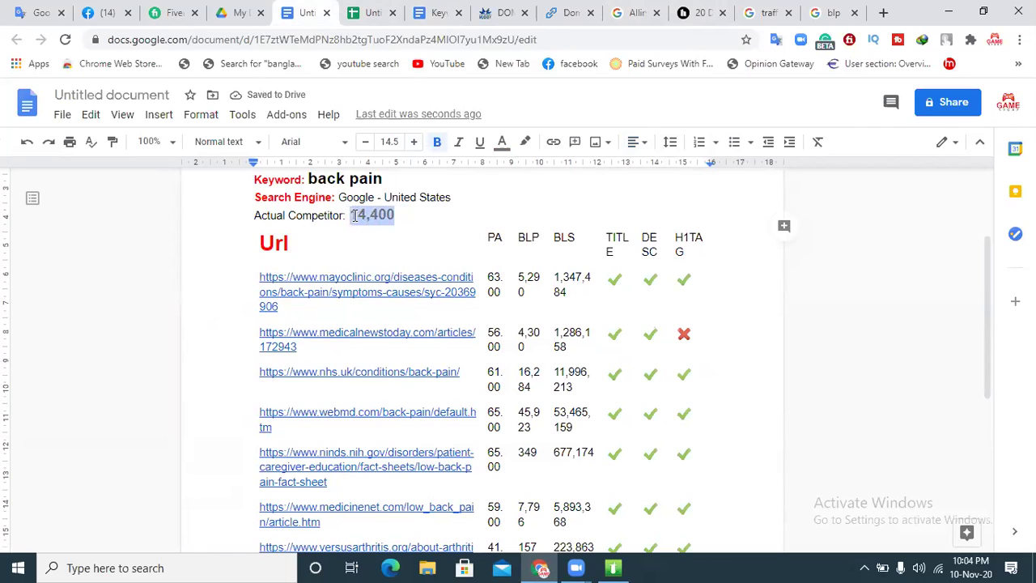
pyautogui.click(502, 141)
pyautogui.click(507, 170)
pyautogui.click(429, 221)
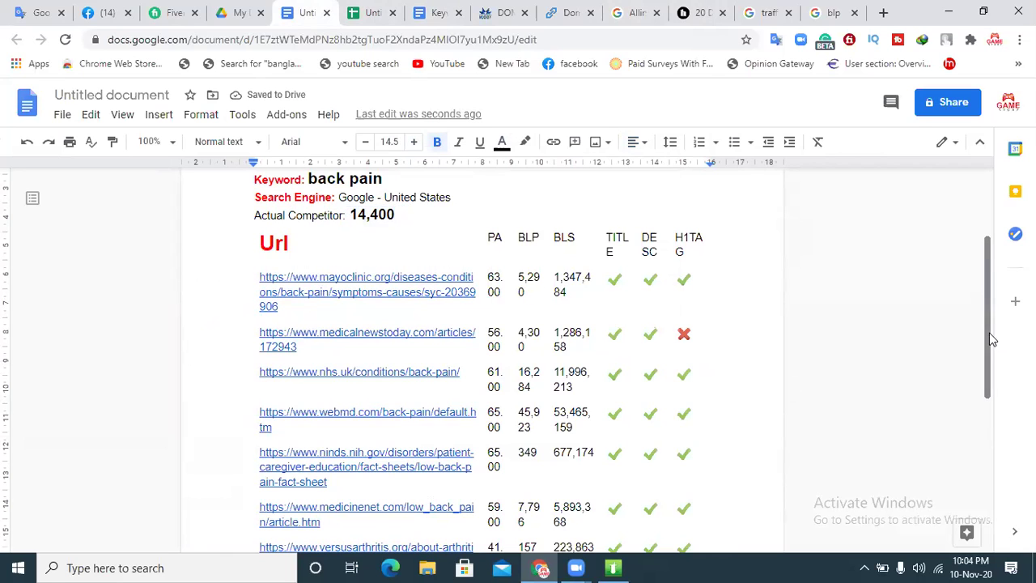
# - Review the whole SEO Competition Details report, from its title down to the last URL row
pyautogui.moveTo(990, 338); pyautogui.dragTo(989, 452)
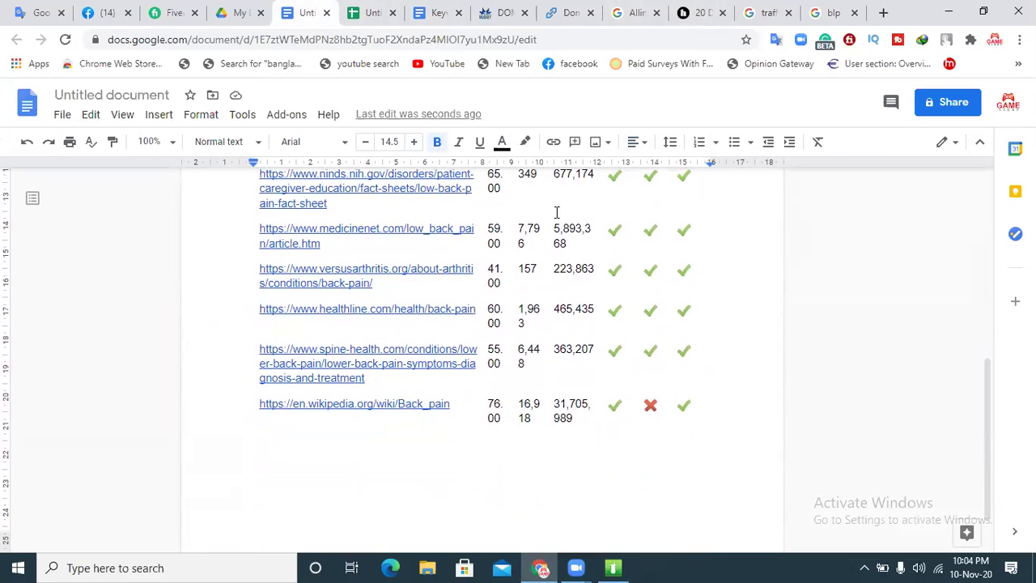
pyautogui.moveTo(986, 399); pyautogui.dragTo(720, 255)
pyautogui.click(236, 204)
pyautogui.moveTo(237, 205); pyautogui.dragTo(687, 512)
pyautogui.click(662, 526)
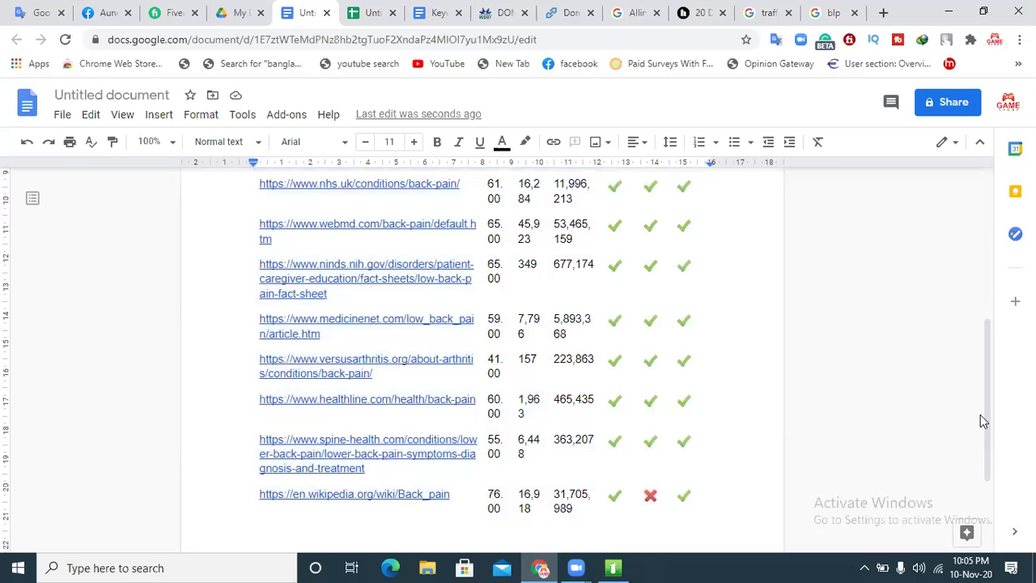
pyautogui.moveTo(988, 402); pyautogui.dragTo(980, 239)
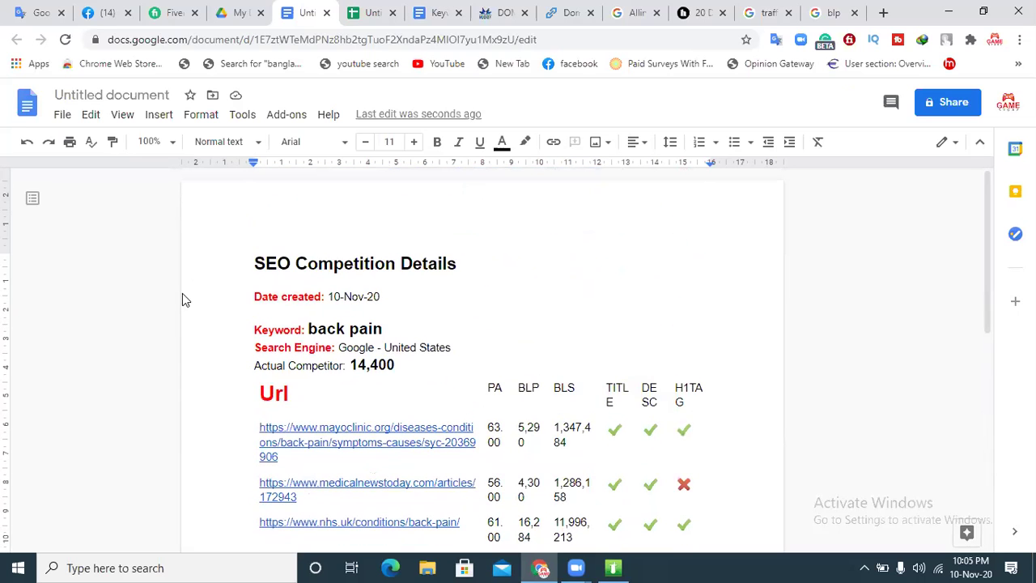
pyautogui.moveTo(250, 266); pyautogui.dragTo(450, 497)
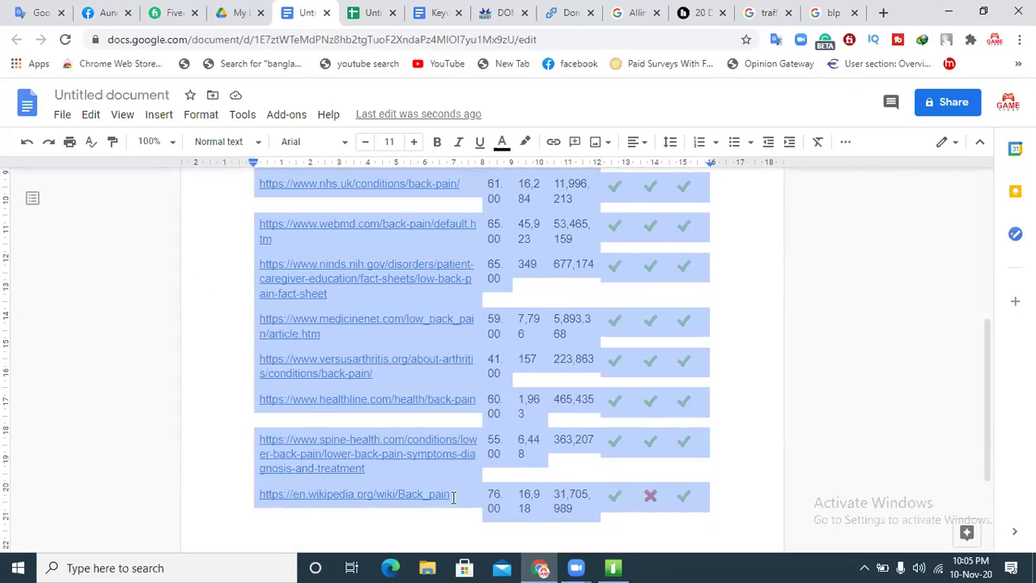
pyautogui.click(652, 535)
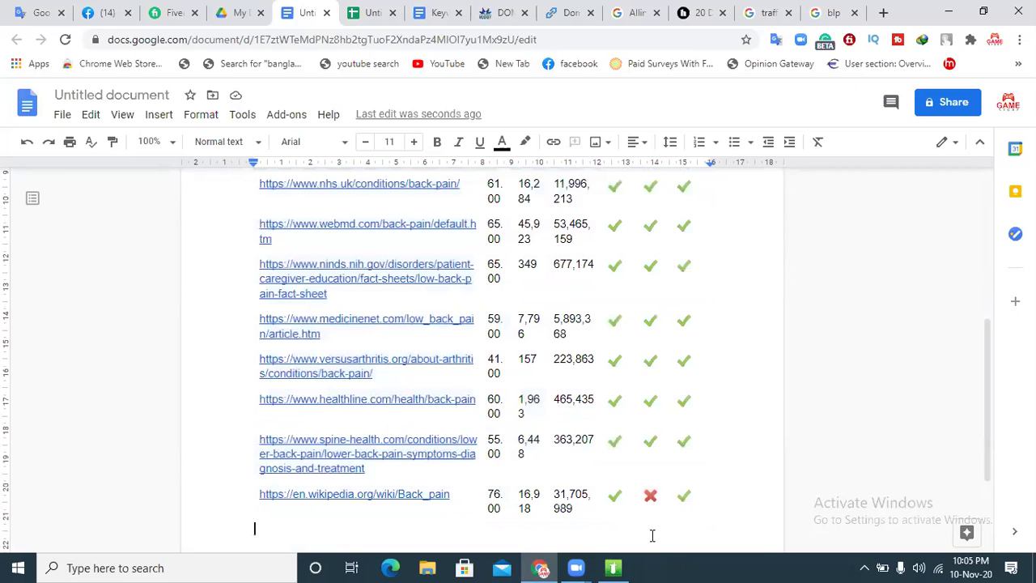
pyautogui.moveTo(990, 347); pyautogui.dragTo(968, 156)
pyautogui.moveTo(253, 259); pyautogui.dragTo(622, 537)
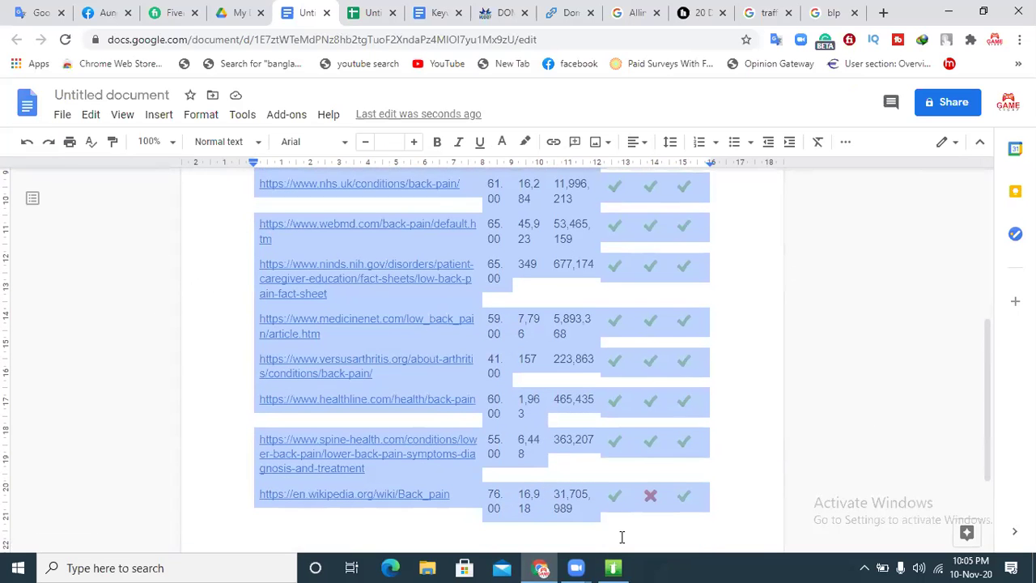
pyautogui.click(620, 537)
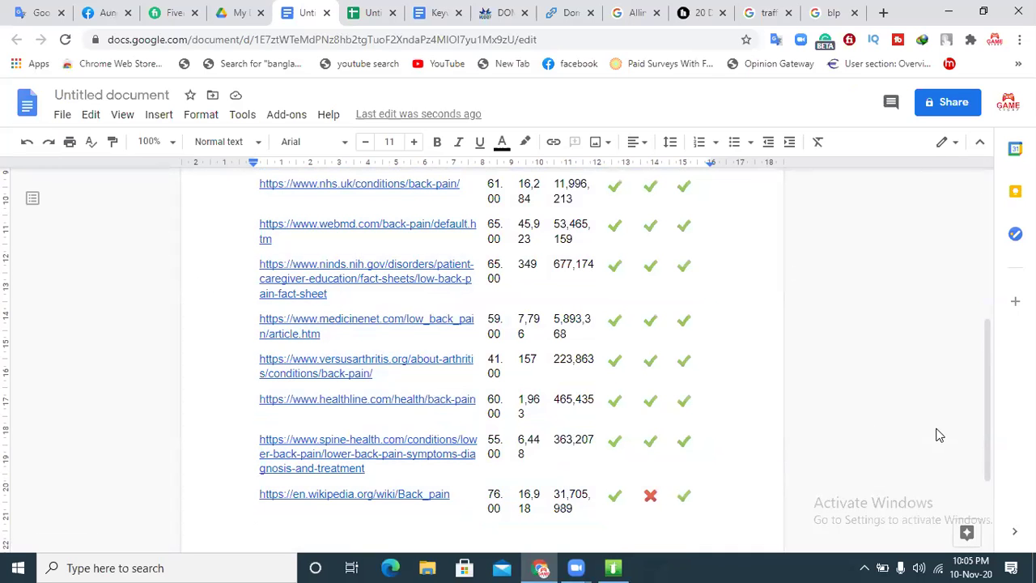
pyautogui.moveTo(986, 375); pyautogui.dragTo(976, 215)
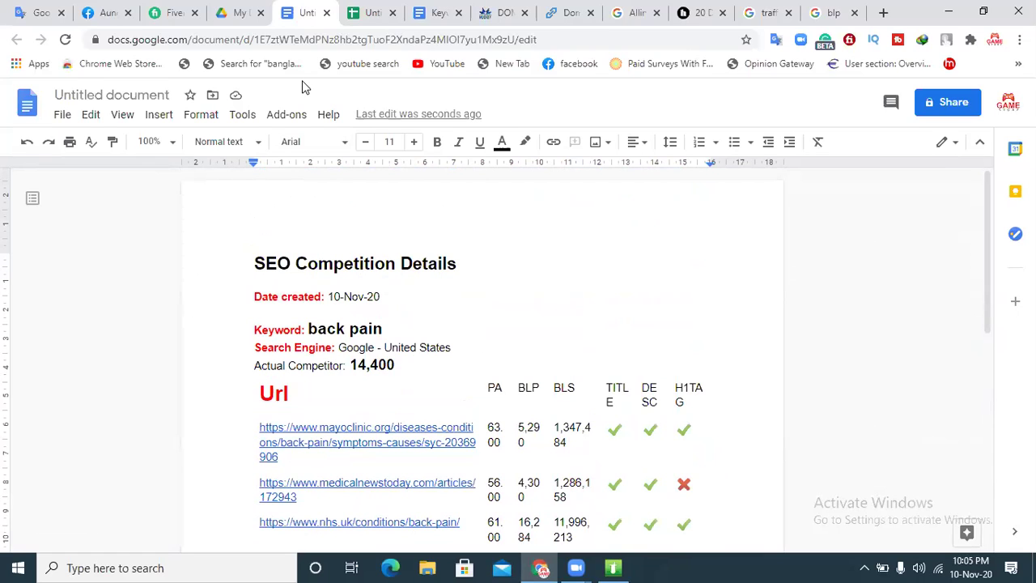
# - Look over the DA/PA list spreadsheet and the Domain Authority Checker page, and recheck the report's URL table
pyautogui.click(375, 13)
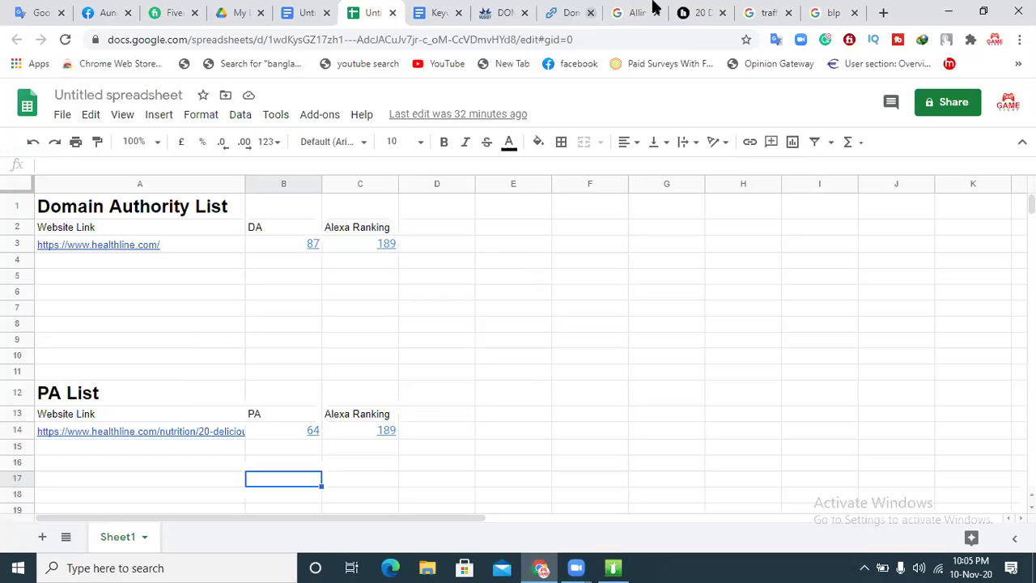
pyautogui.click(502, 13)
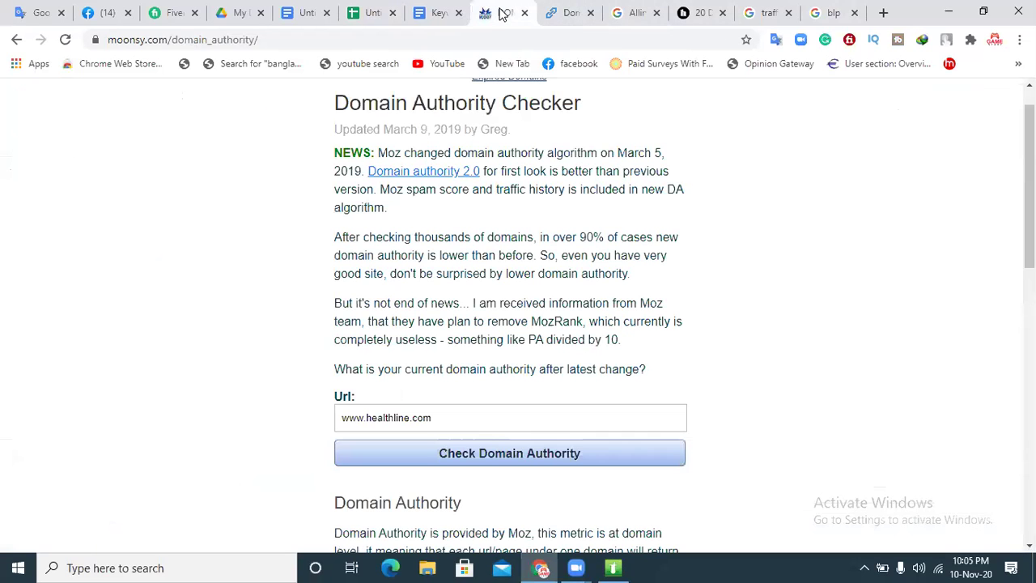
pyautogui.click(306, 15)
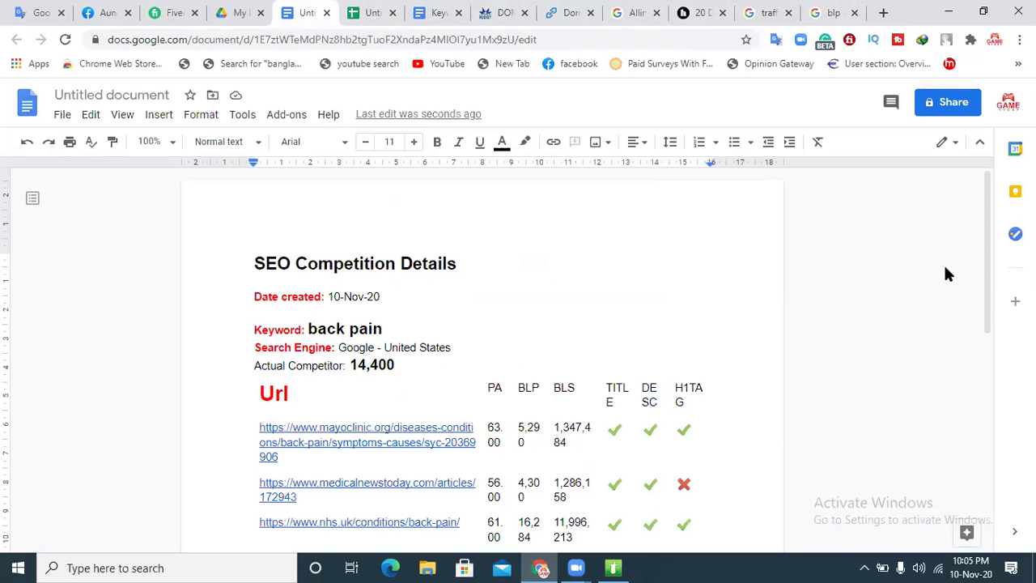
pyautogui.moveTo(987, 224)
pyautogui.mouseDown()
pyautogui.moveTo(990, 343)
pyautogui.moveTo(1009, 225)
pyautogui.moveTo(996, 232)
pyautogui.mouseUp()
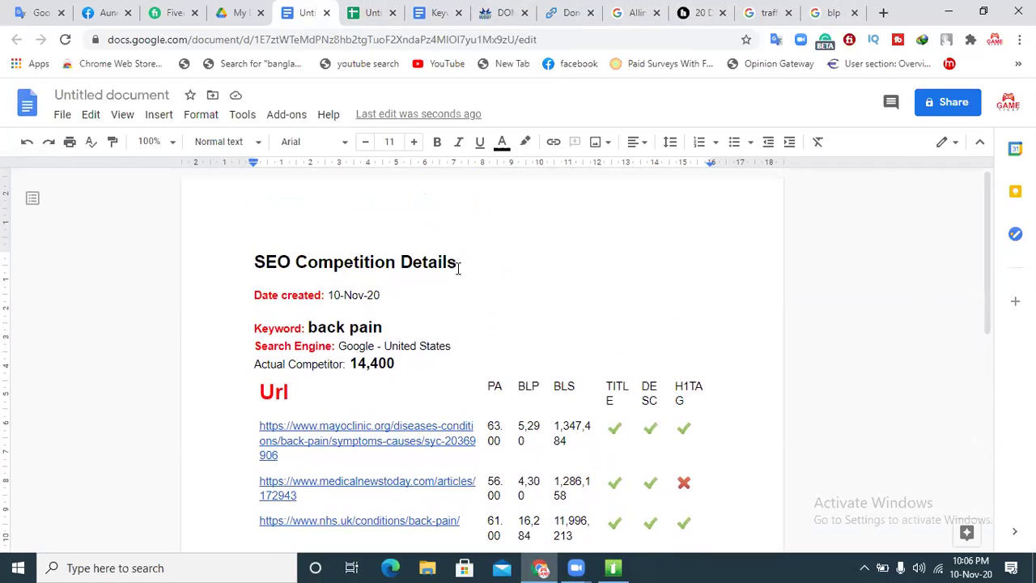
pyautogui.moveTo(259, 256); pyautogui.dragTo(731, 481)
pyautogui.click(736, 481)
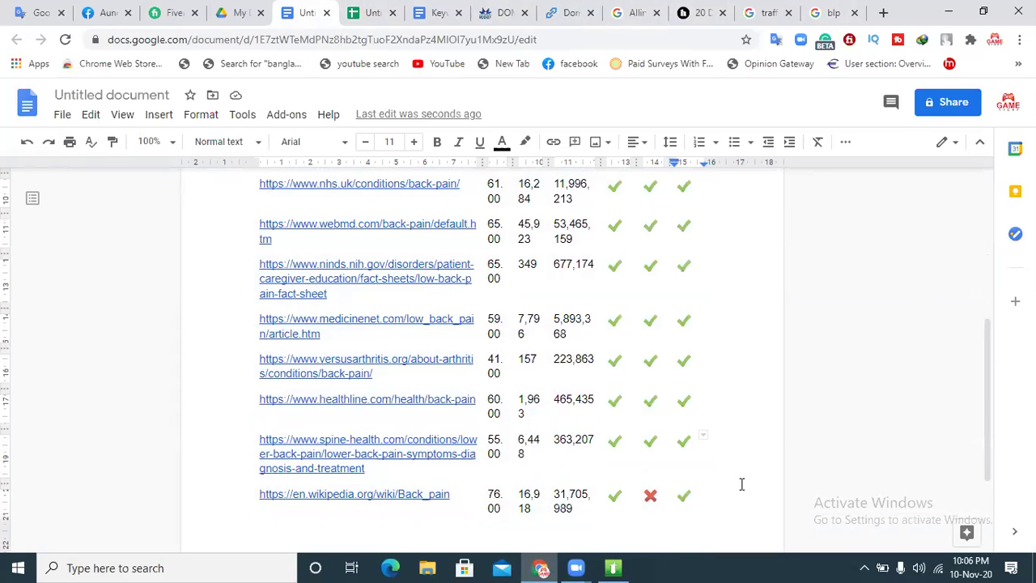
pyautogui.moveTo(725, 497); pyautogui.dragTo(248, 198)
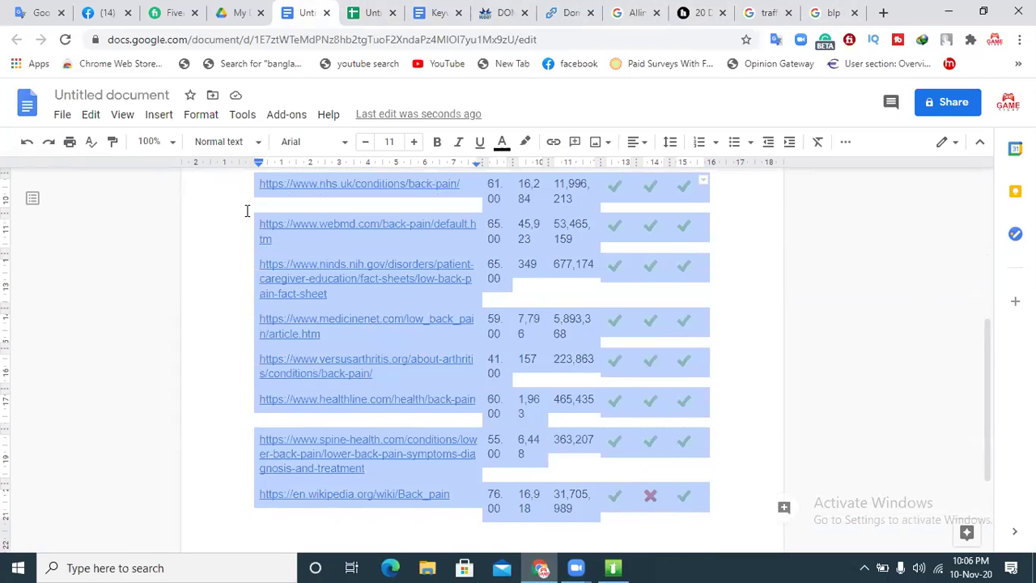
pyautogui.click(733, 276)
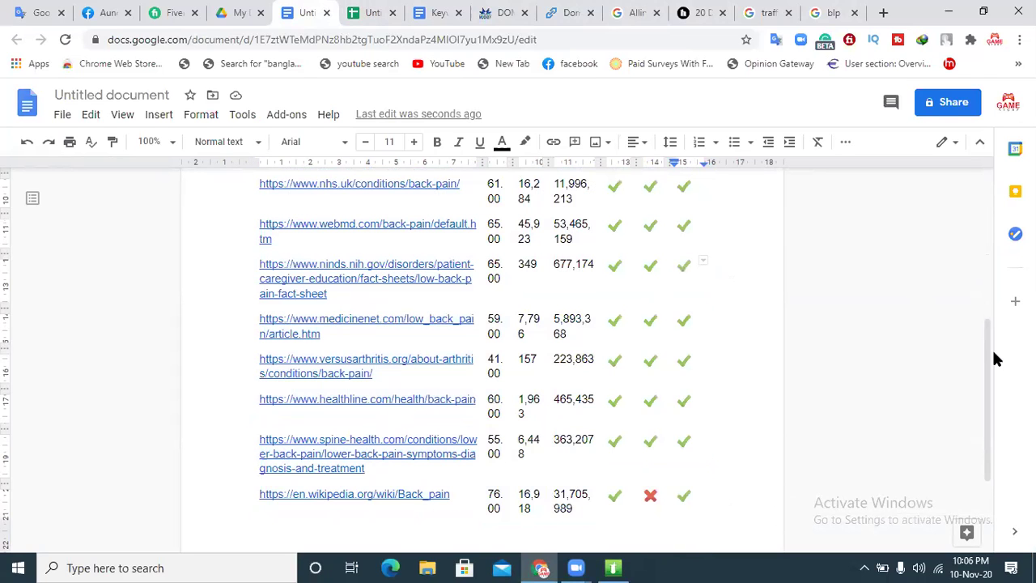
pyautogui.moveTo(986, 354); pyautogui.dragTo(994, 227)
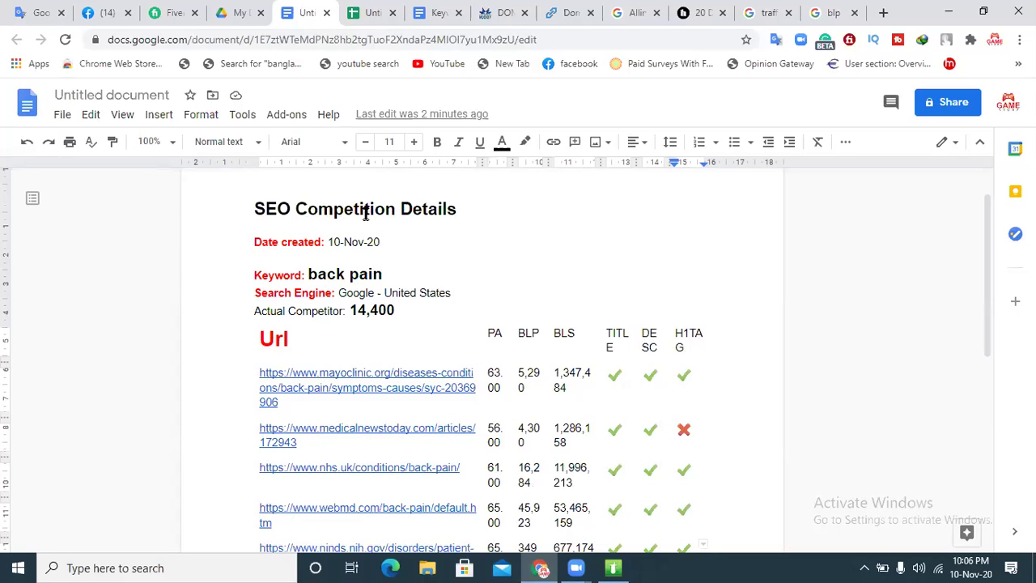
# - Select the report title "SEO Competition Details" for reuse and create a new Google Sheets spreadsheet from Google Drive
pyautogui.moveTo(491, 210); pyautogui.dragTo(254, 207)
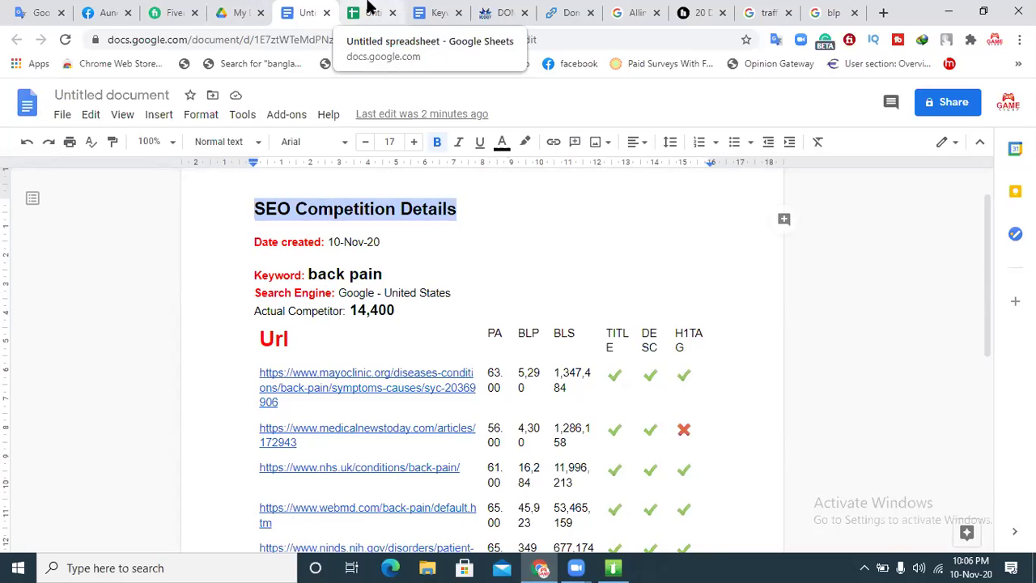
pyautogui.click(229, 12)
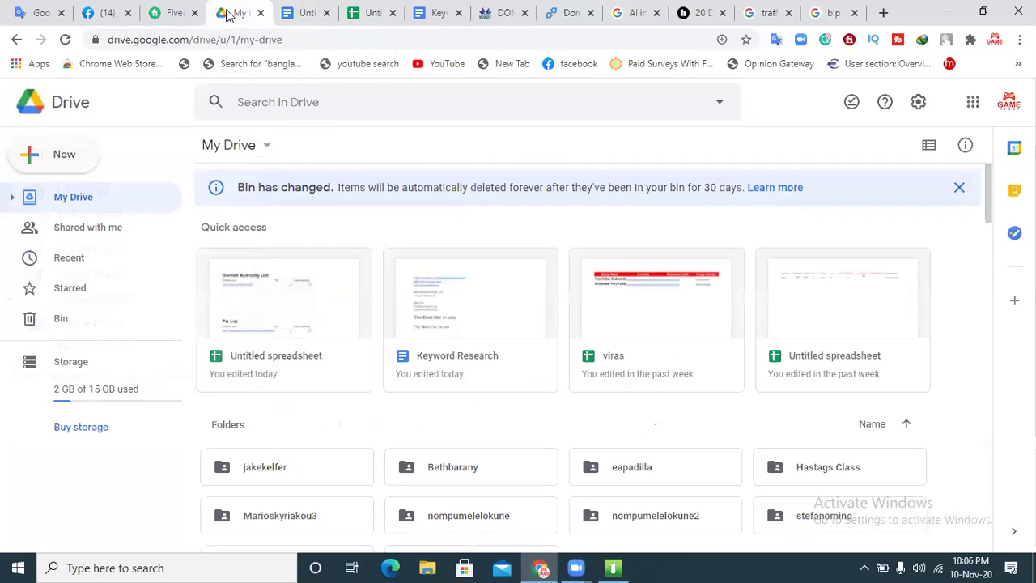
pyautogui.click(69, 167)
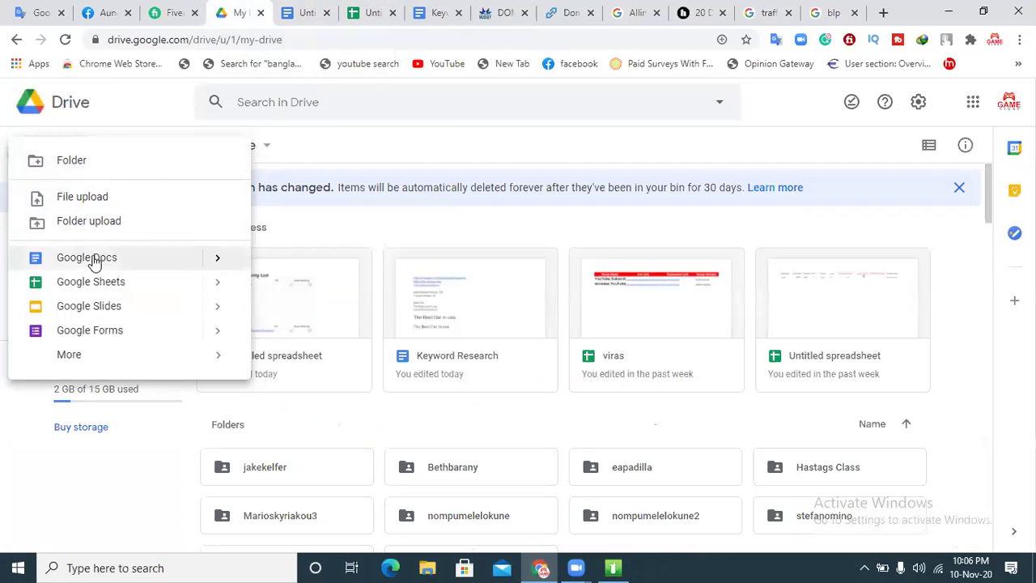
pyautogui.click(91, 283)
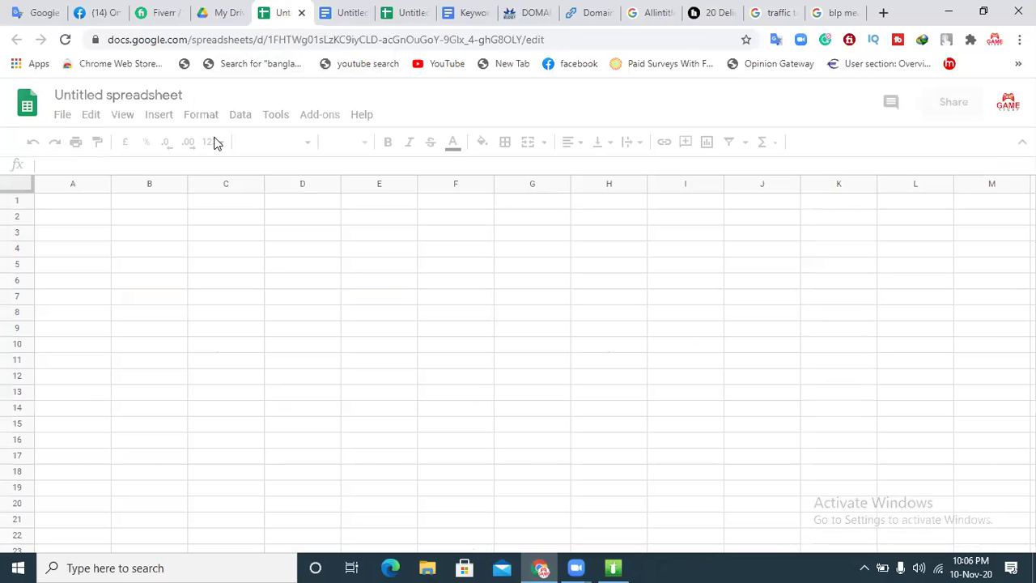
# - Enter "SEO Competition Details" in cell A1 and widen column A to fit the title
pyautogui.doubleClick(48, 200)
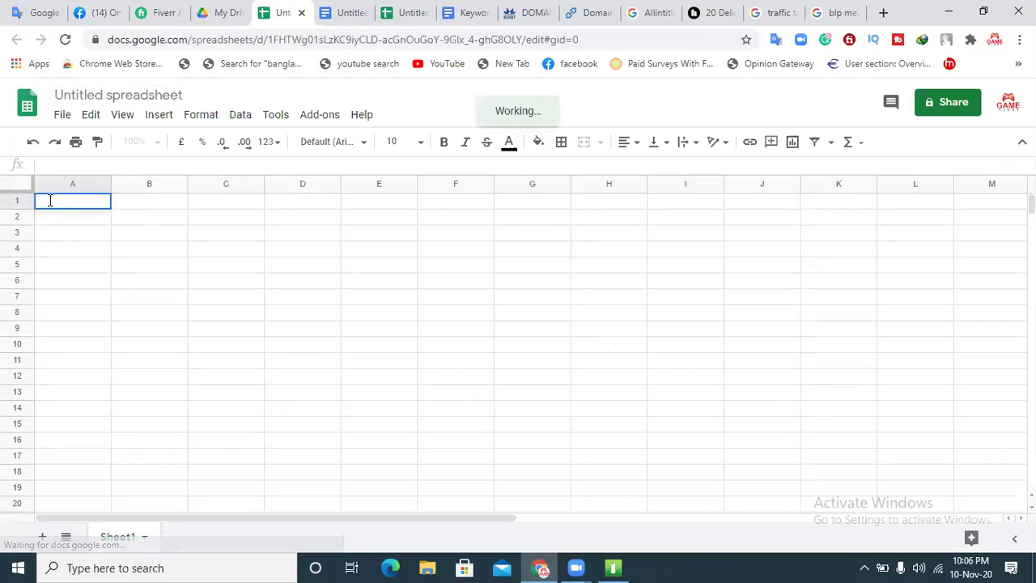
pyautogui.write('SEO Competition Details')
pyautogui.click(96, 252)
pyautogui.moveTo(111, 178); pyautogui.dragTo(187, 187)
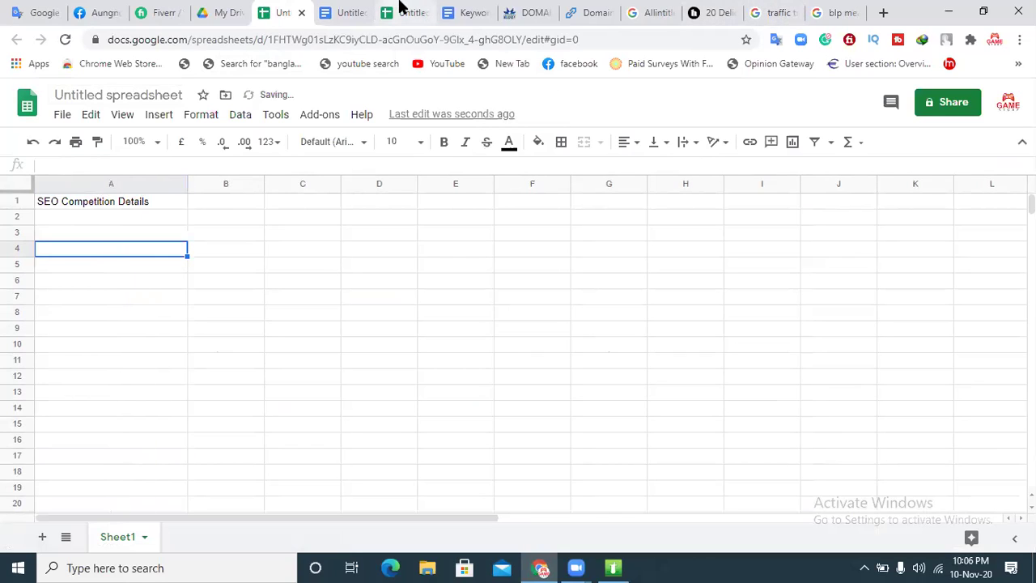
# - Copy the "Date created: 10-Nov-20" line from the report document into cell A2 of the new spreadsheet
pyautogui.click(460, 12)
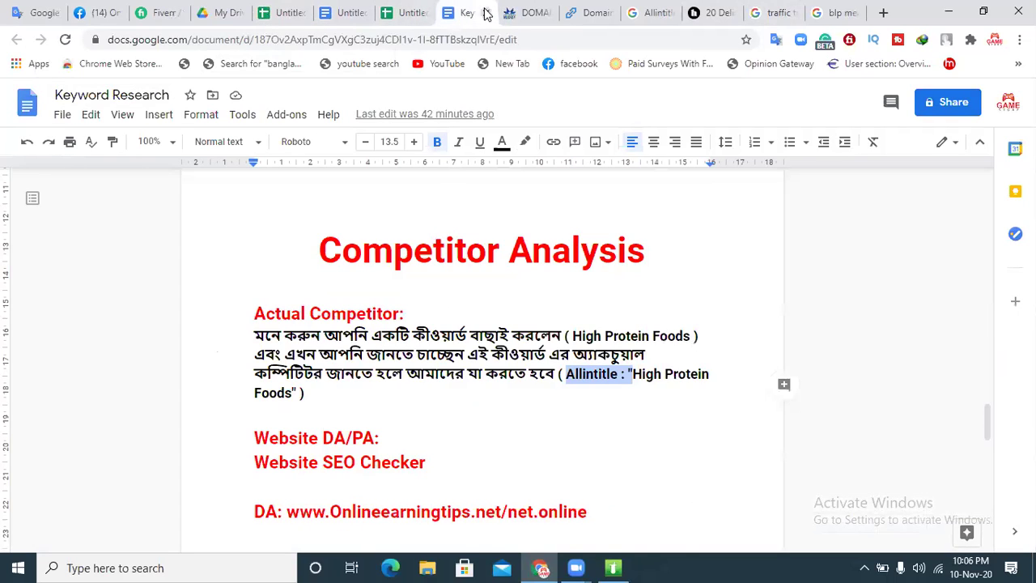
pyautogui.click(344, 12)
pyautogui.click(377, 251)
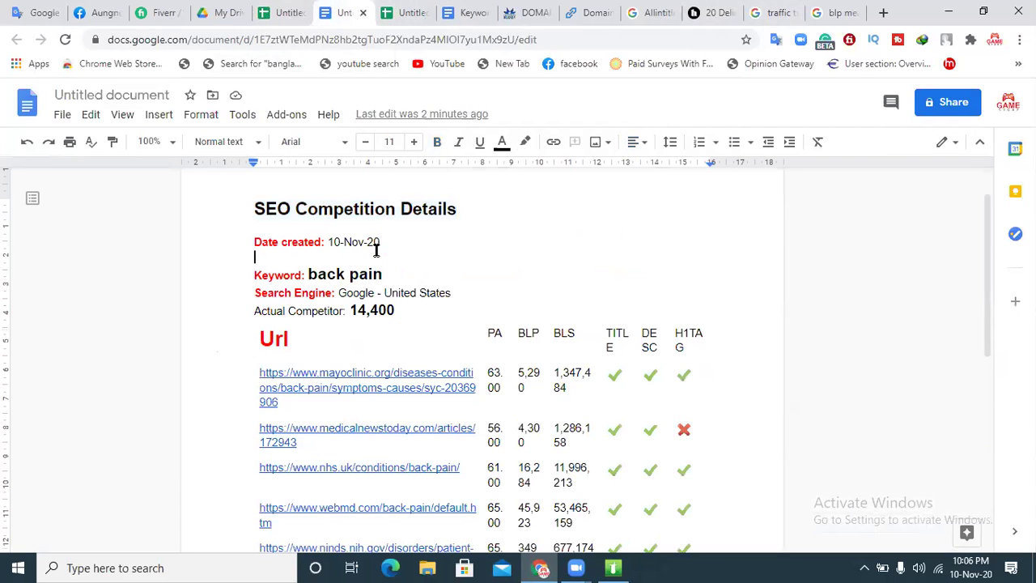
pyautogui.moveTo(380, 243); pyautogui.dragTo(298, 246)
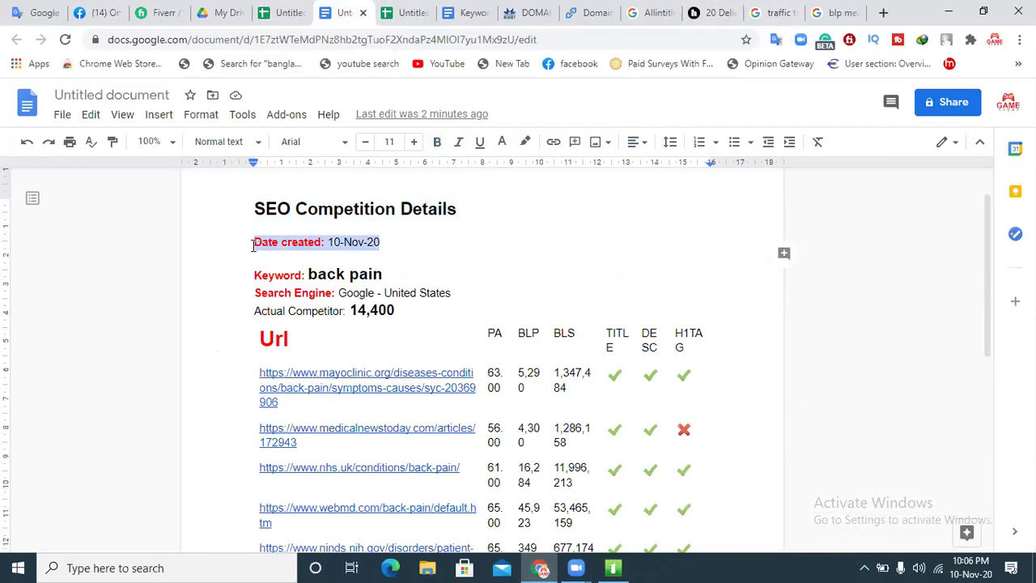
pyautogui.click(285, 13)
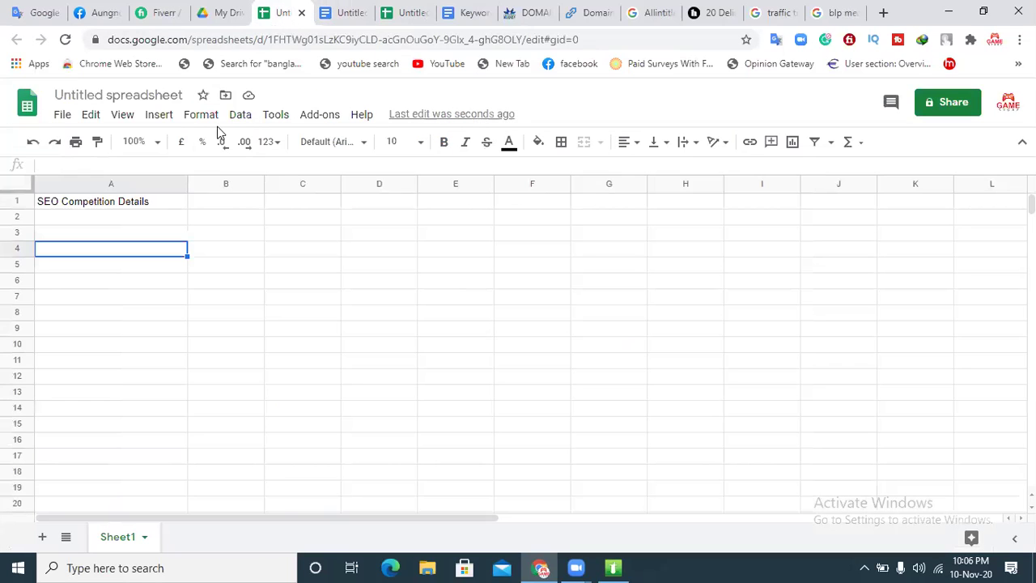
pyautogui.click(125, 221)
pyautogui.write('Date created: 10-Nov-20')
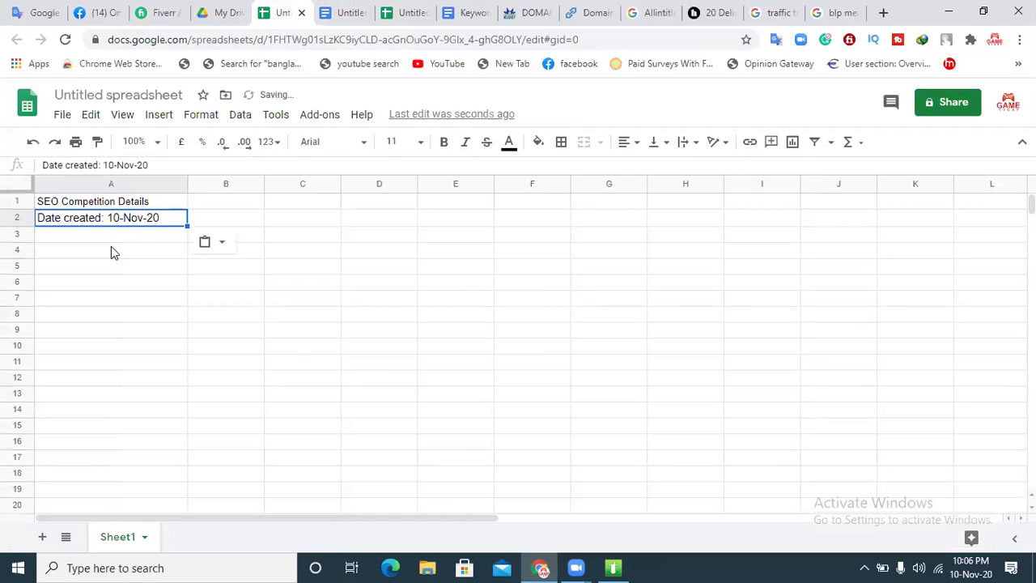
# - Copy the report's "Keyword: back pain" line into cell A3 and widen column A to fit it
pyautogui.click(158, 234)
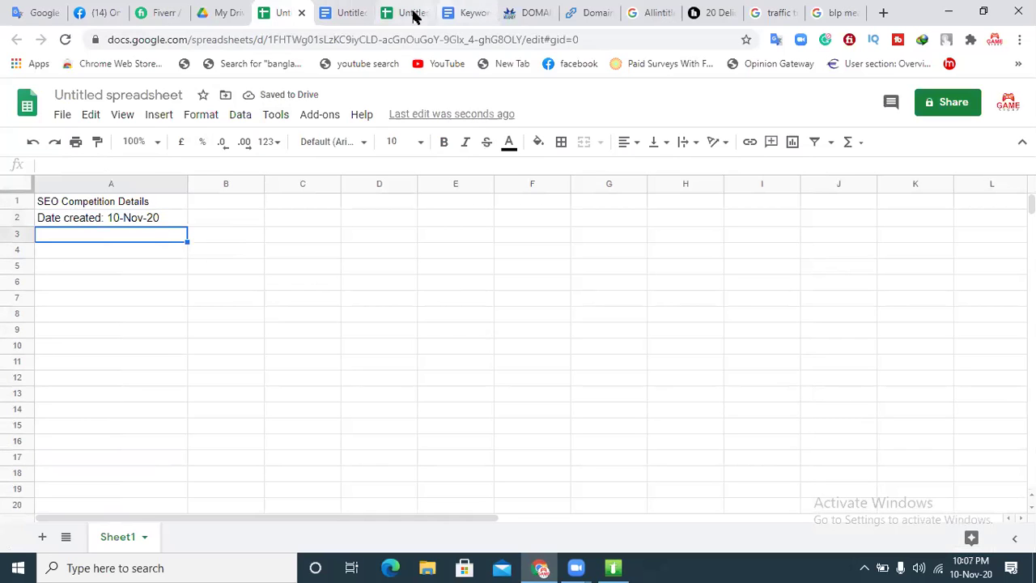
pyautogui.click(456, 12)
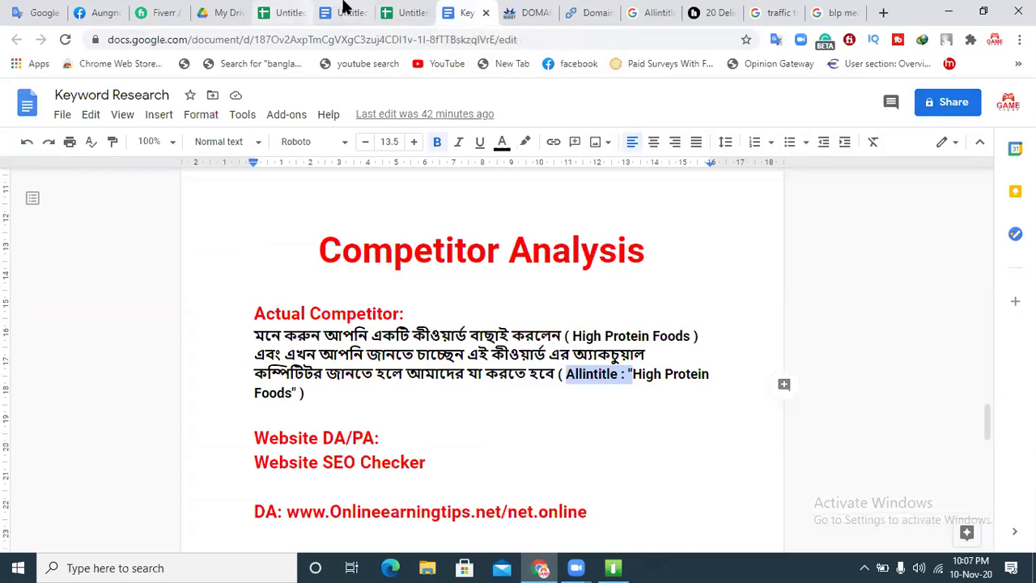
pyautogui.click(345, 10)
pyautogui.moveTo(383, 276); pyautogui.dragTo(240, 275)
pyautogui.hotkey('ctrl', 'c')
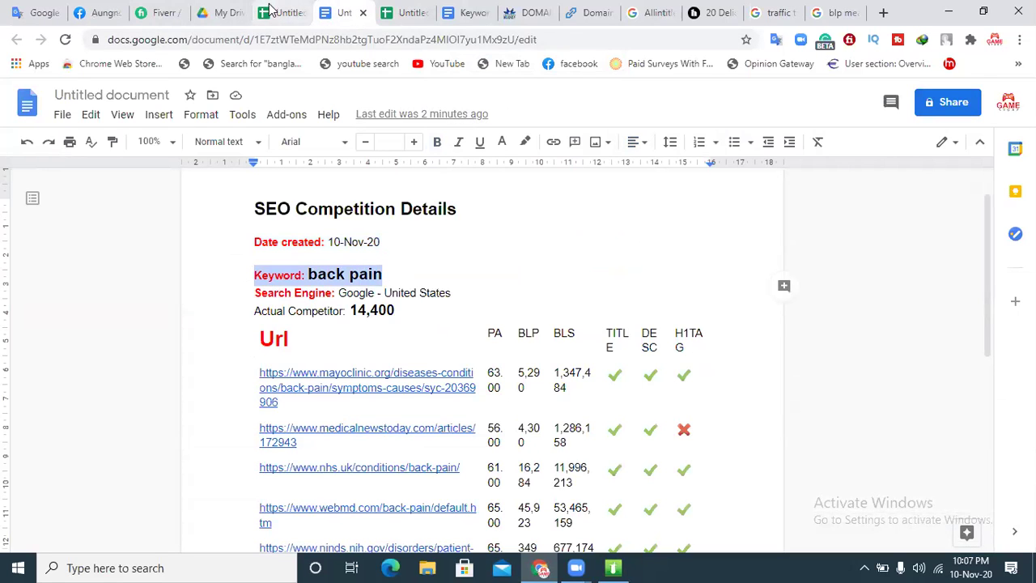
pyautogui.click(283, 12)
pyautogui.hotkey('ctrl', 'v')
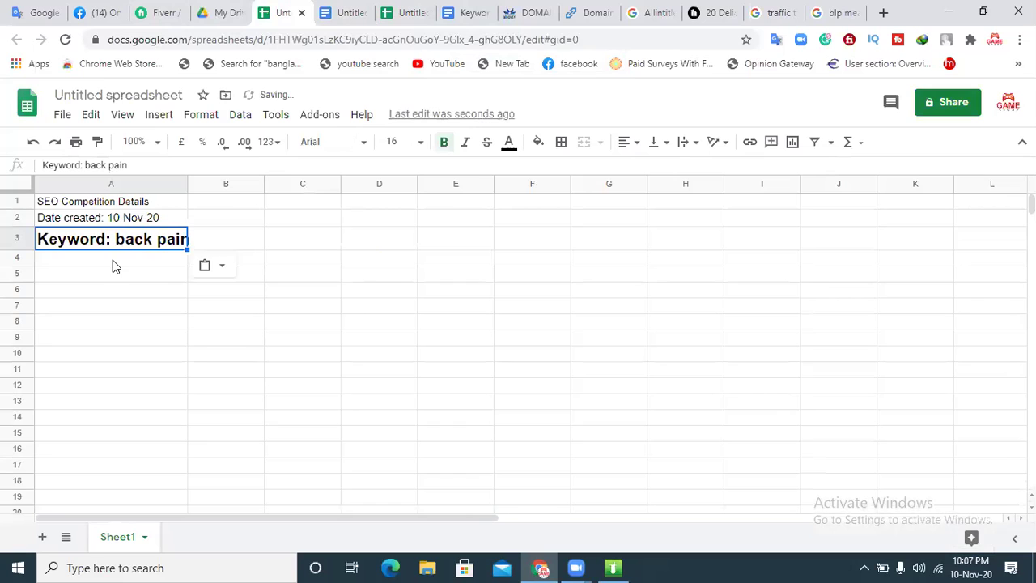
pyautogui.click(113, 261)
pyautogui.moveTo(187, 180); pyautogui.dragTo(233, 180)
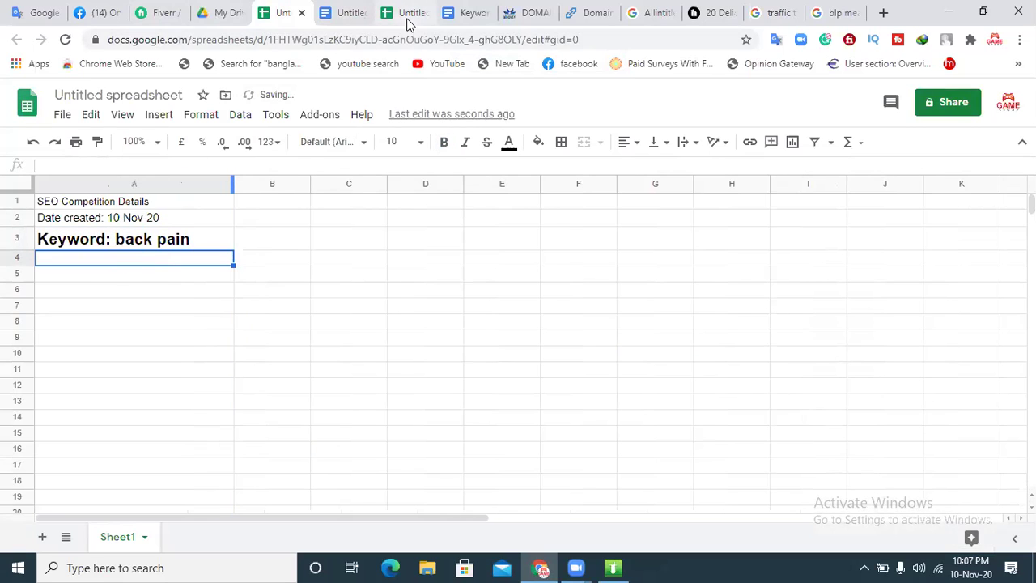
# - Copy the report's "Search Engine: Google - United States" line into cell A4 of the spreadsheet
pyautogui.click(470, 12)
pyautogui.click(362, 10)
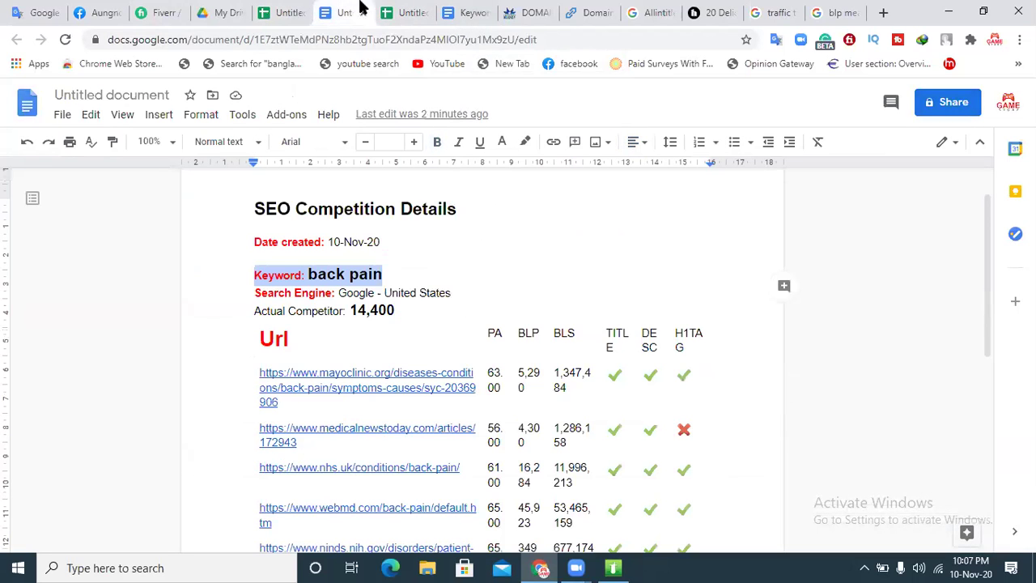
pyautogui.moveTo(453, 297); pyautogui.dragTo(259, 300)
pyautogui.hotkey('ctrl', 'c')
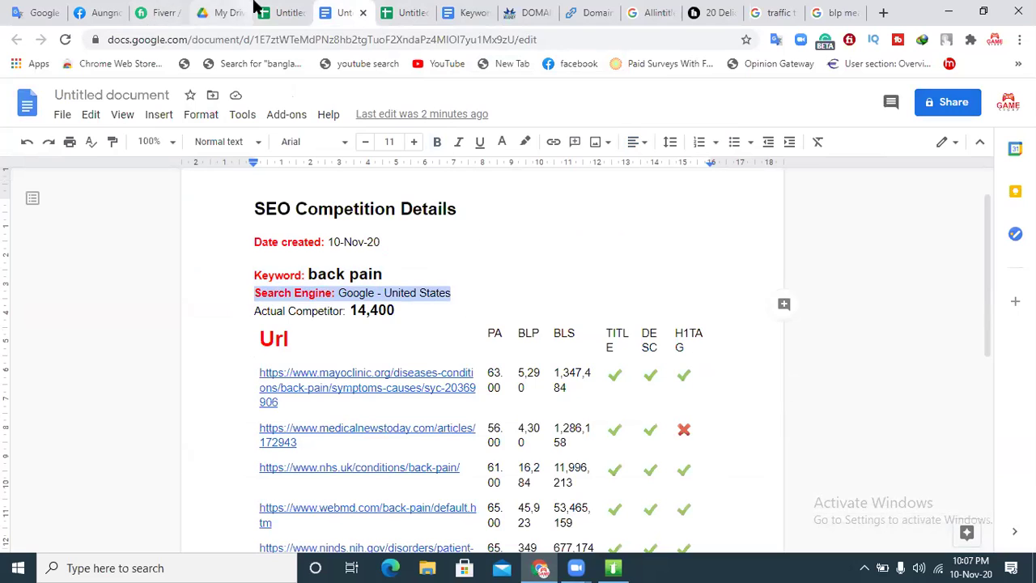
pyautogui.click(285, 12)
pyautogui.hotkey('ctrl', 'v')
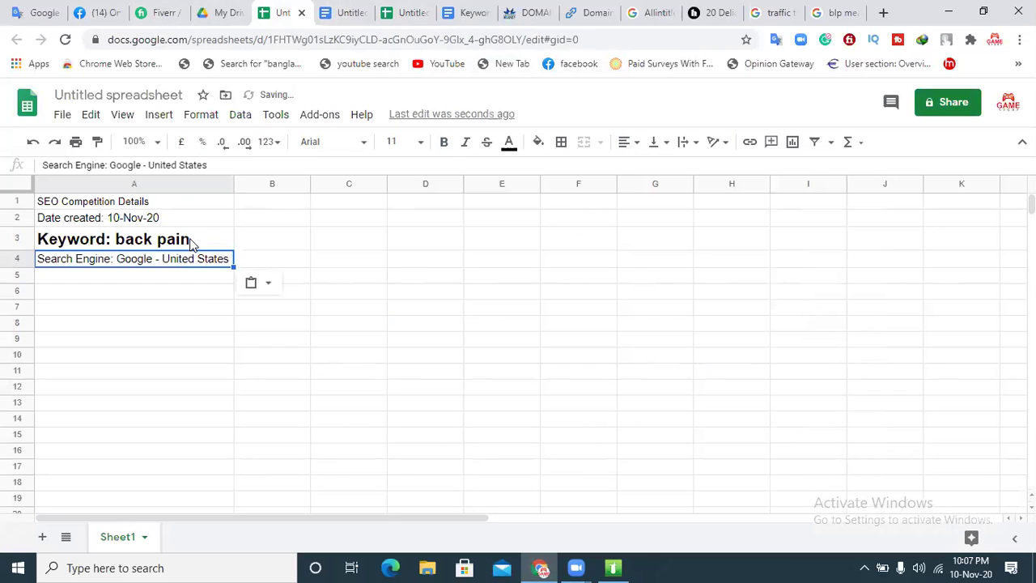
# - Copy the report's "Actual Competitor: 14,400" line into cell A5 of the spreadsheet
pyautogui.click(413, 13)
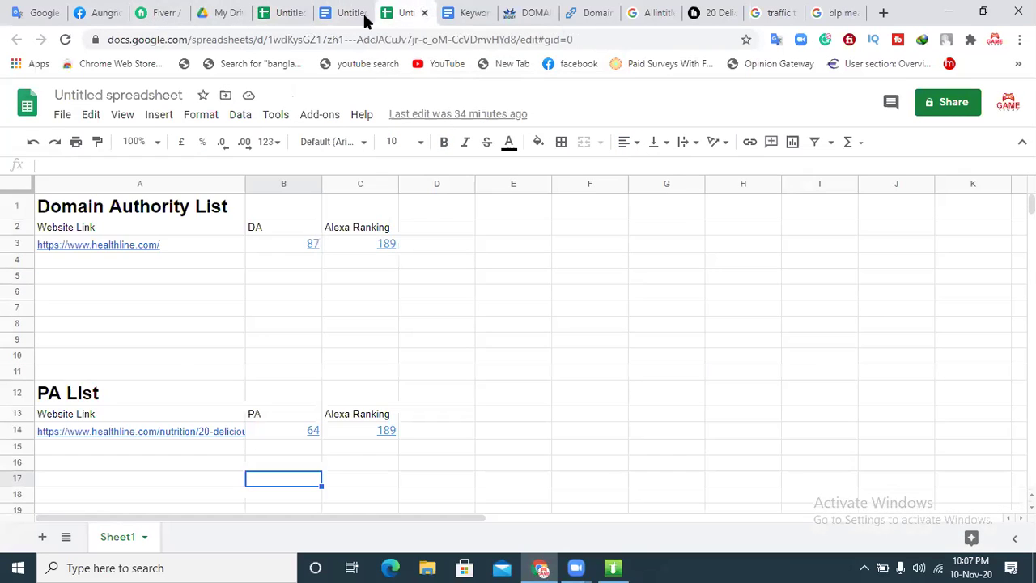
pyautogui.click(346, 13)
pyautogui.moveTo(400, 318); pyautogui.dragTo(254, 319)
pyautogui.hotkey('ctrl', 'c')
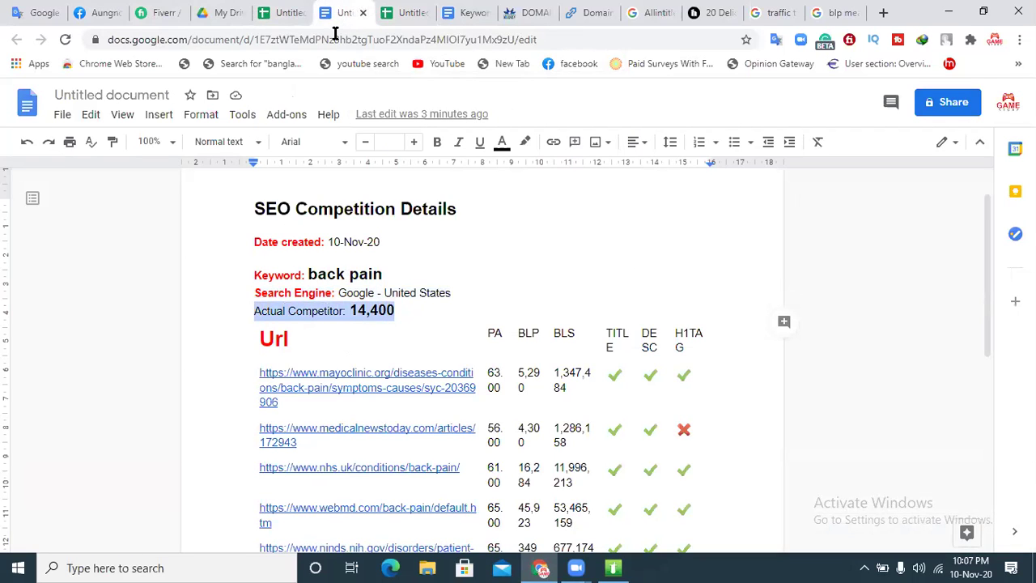
pyautogui.click(290, 13)
pyautogui.click(152, 283)
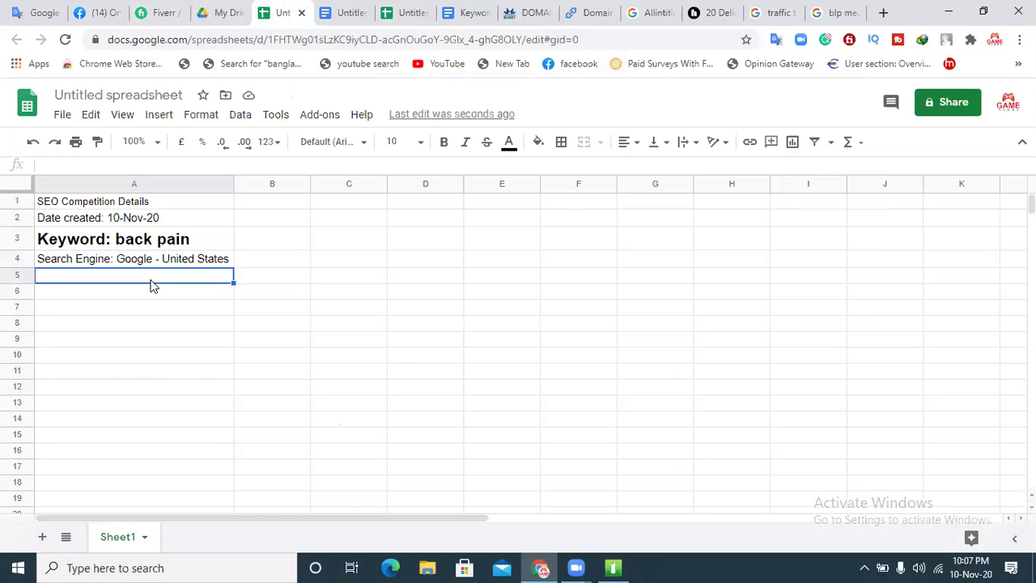
pyautogui.hotkey('ctrl', 'v')
# - Copy the "Url" heading from the report's table into cell A7, leaving row 6 empty
pyautogui.click(144, 303)
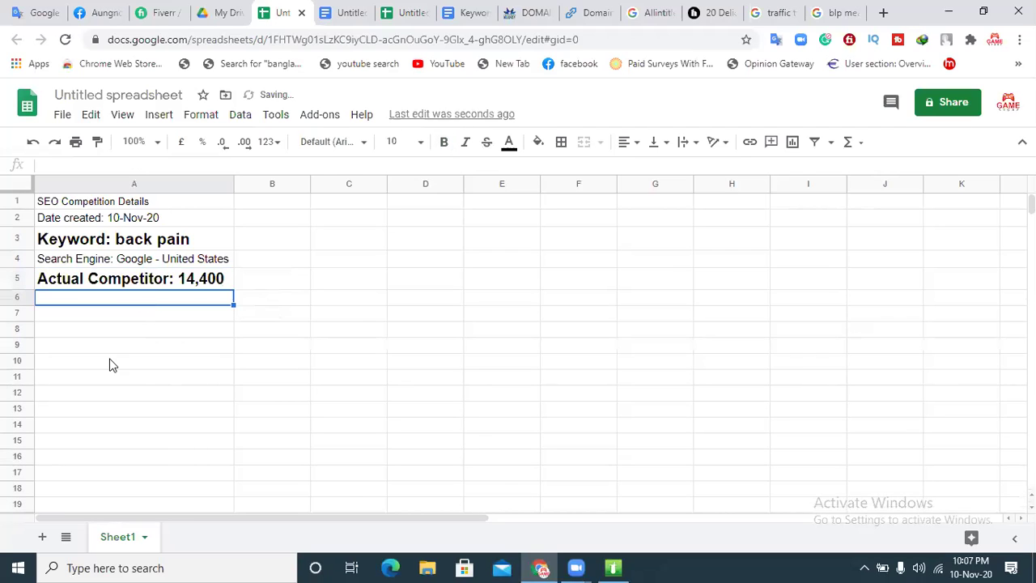
pyautogui.click(408, 12)
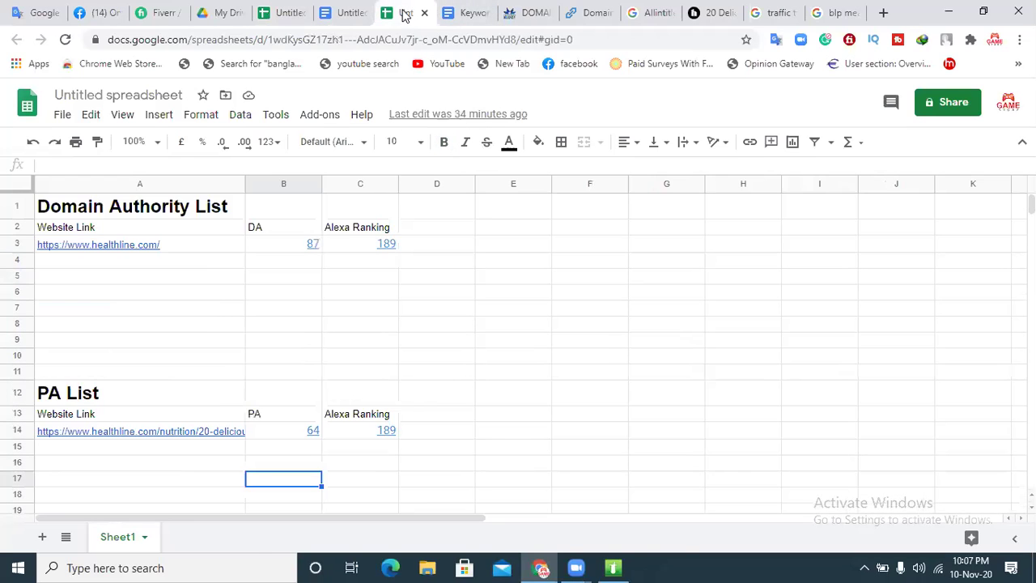
pyautogui.click(344, 13)
pyautogui.moveTo(303, 340); pyautogui.dragTo(254, 336)
pyautogui.hotkey('ctrl', 'c')
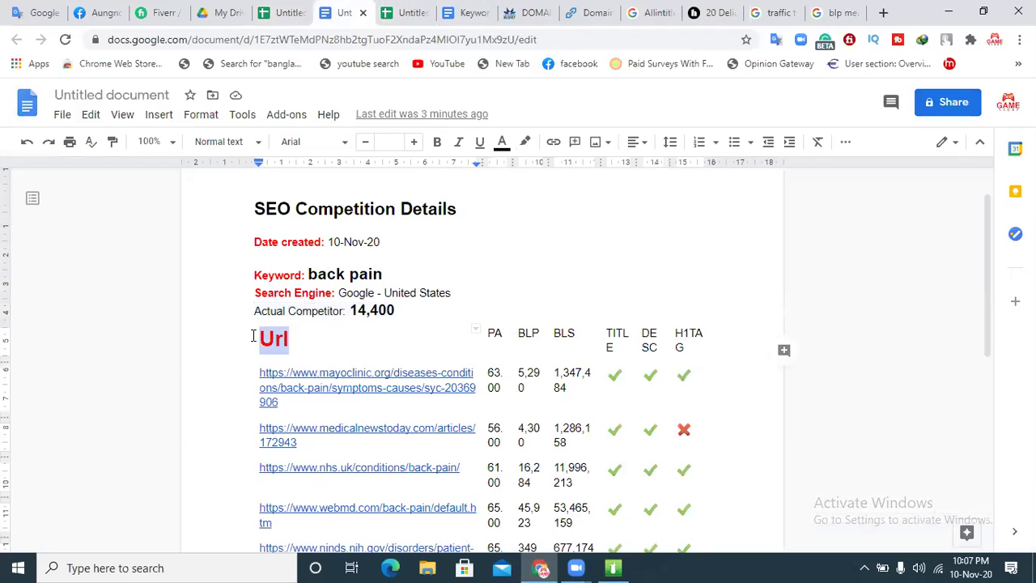
pyautogui.click(279, 13)
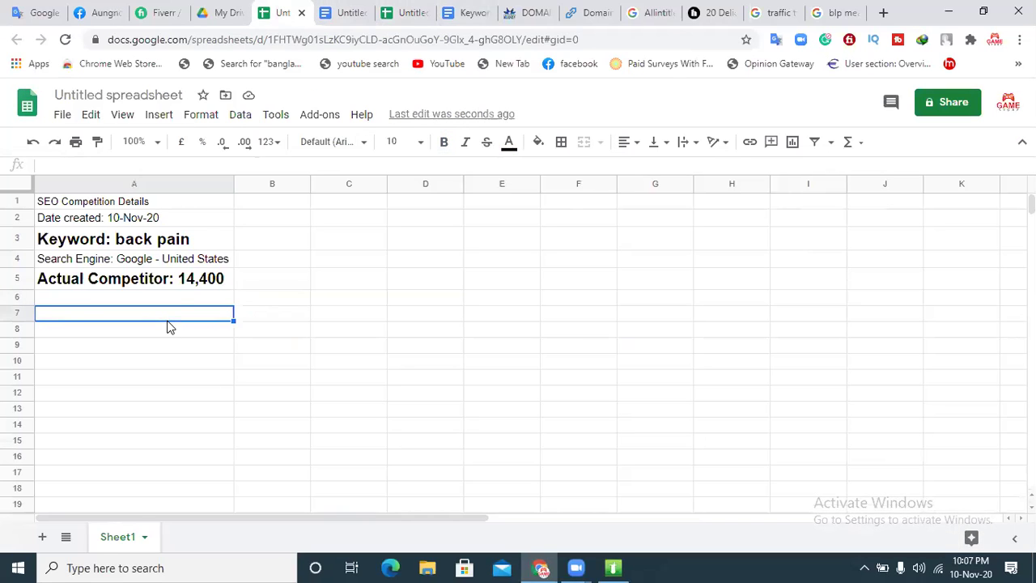
pyautogui.hotkey('ctrl', 'v')
# - Copy the "PA" column heading from the report's table into cell B7
pyautogui.click(281, 317)
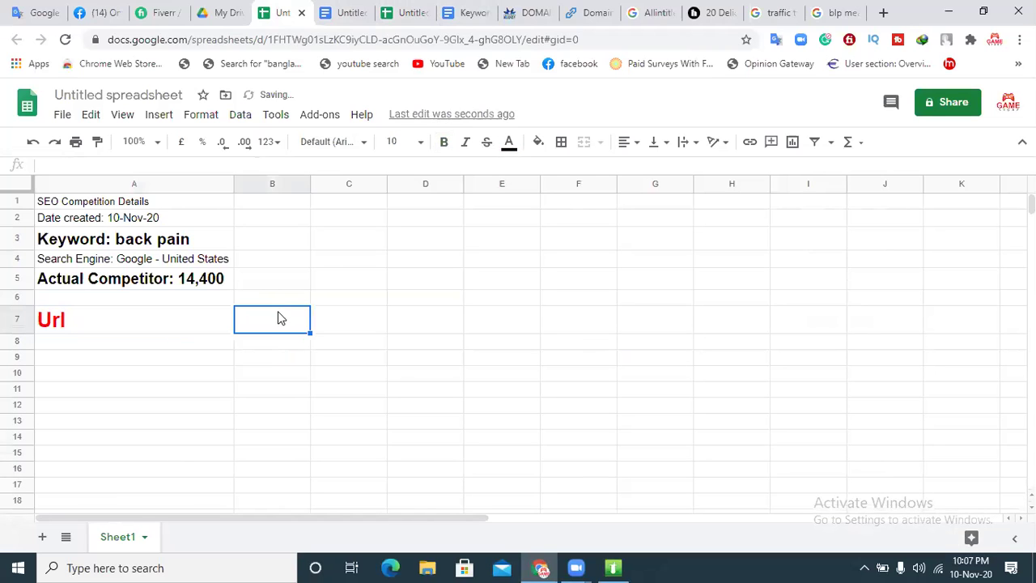
pyautogui.click(345, 13)
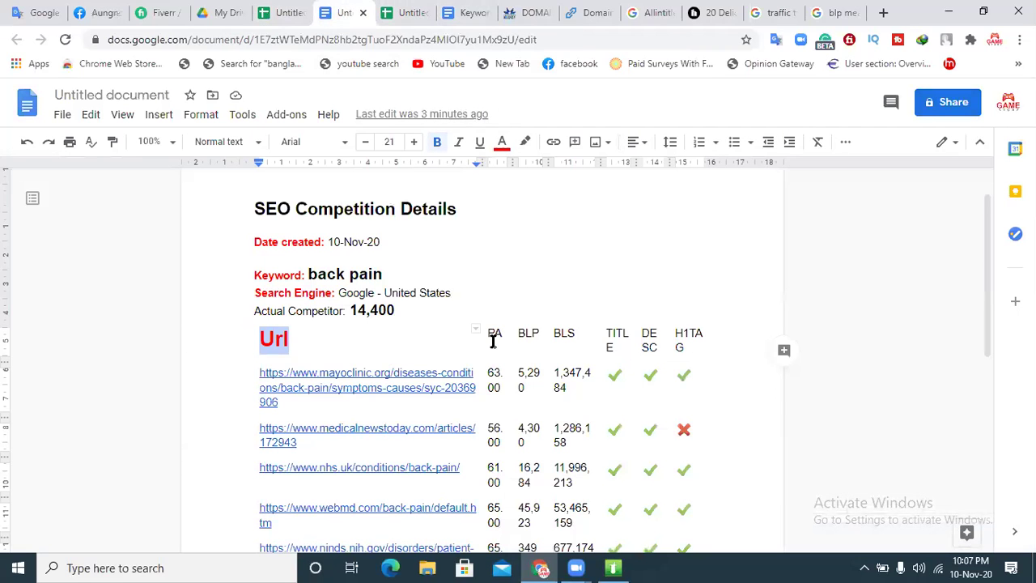
pyautogui.moveTo(506, 339); pyautogui.dragTo(487, 335)
pyautogui.hotkey('ctrl', 'c')
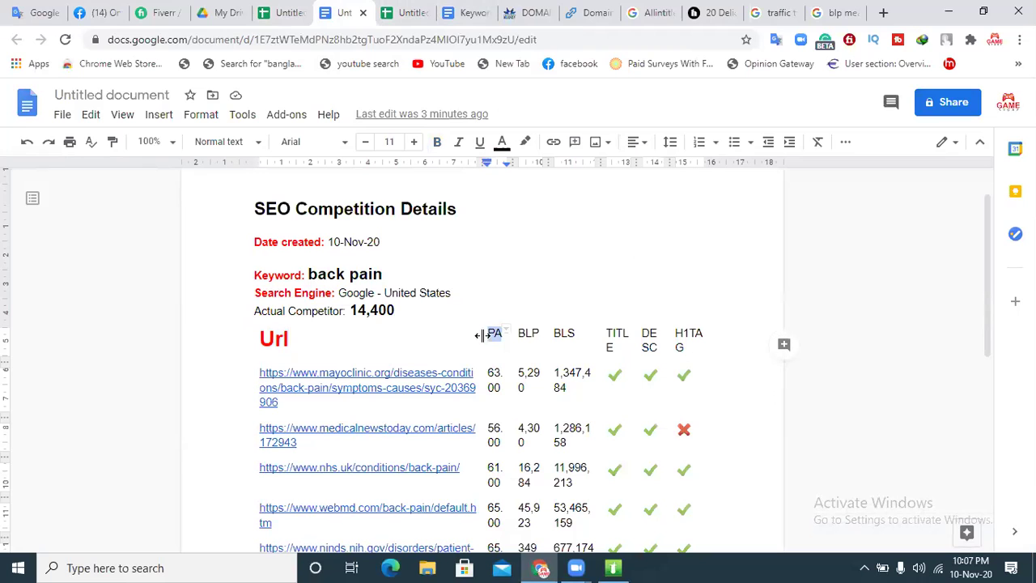
pyautogui.click(283, 11)
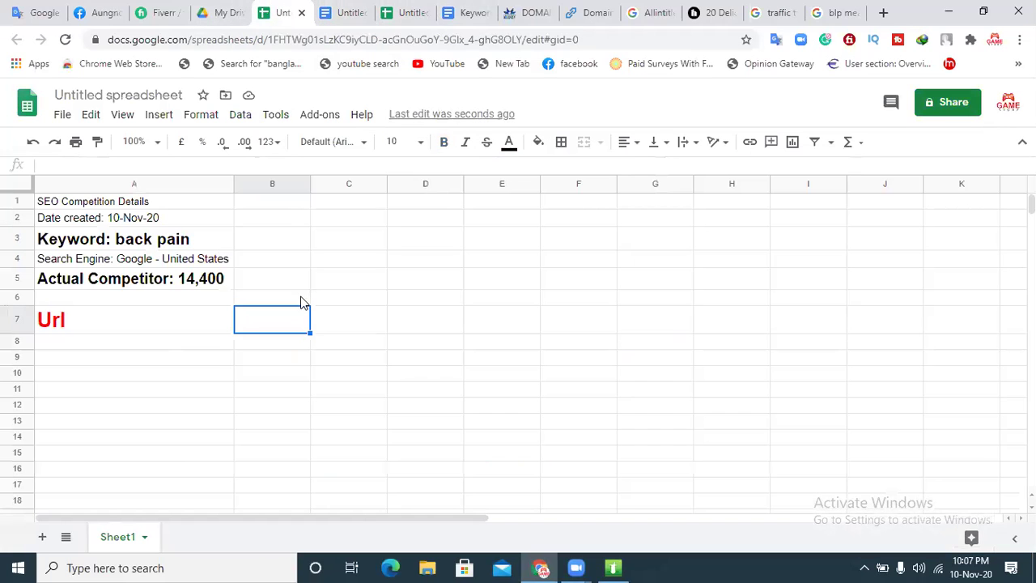
pyautogui.hotkey('ctrl', 'v')
# - Copy the "BLP" column heading from the report's table into cell C7
pyautogui.click(345, 325)
pyautogui.click(366, 7)
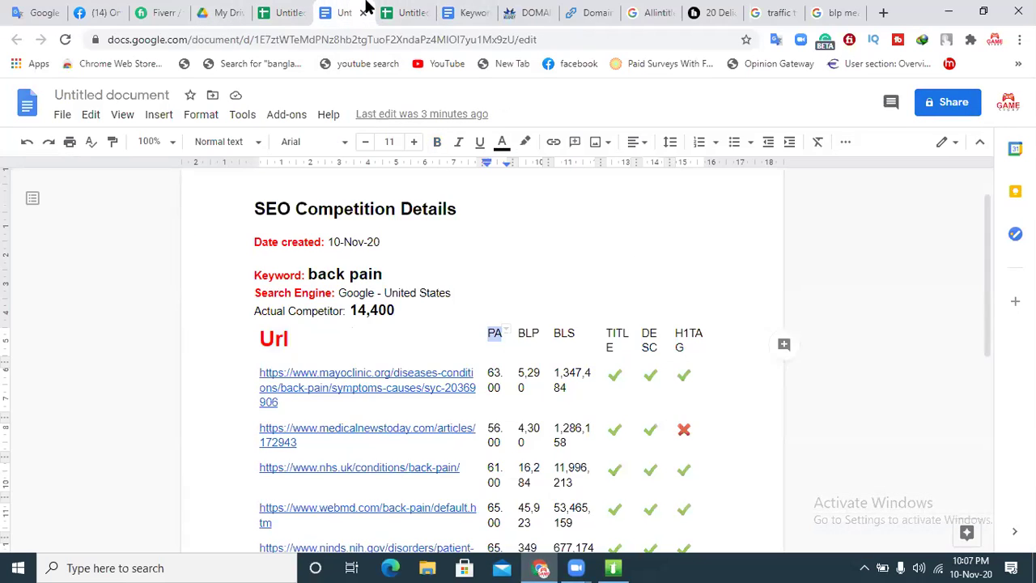
pyautogui.moveTo(543, 332); pyautogui.dragTo(527, 332)
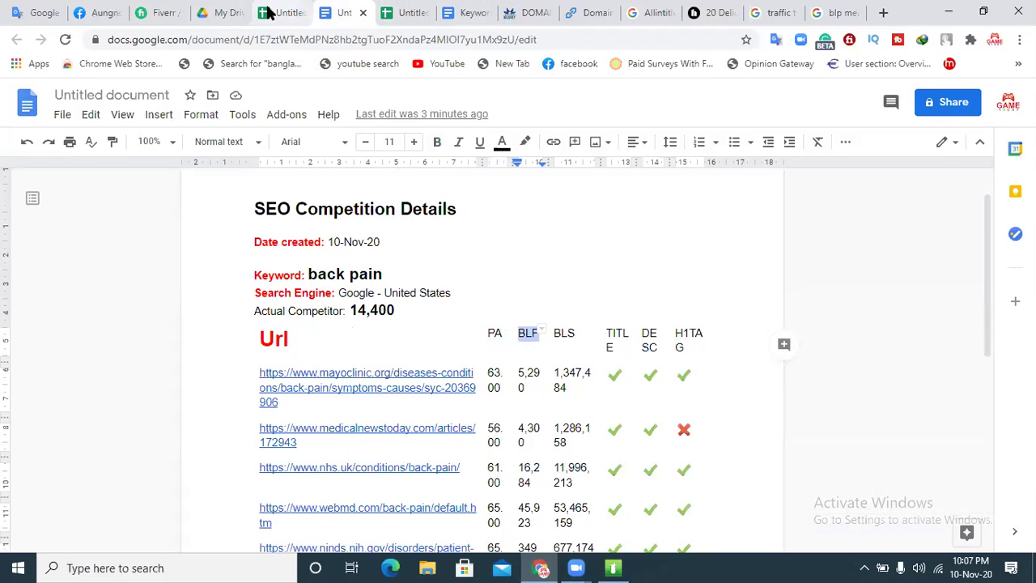
pyautogui.click(284, 12)
pyautogui.write('BLP')
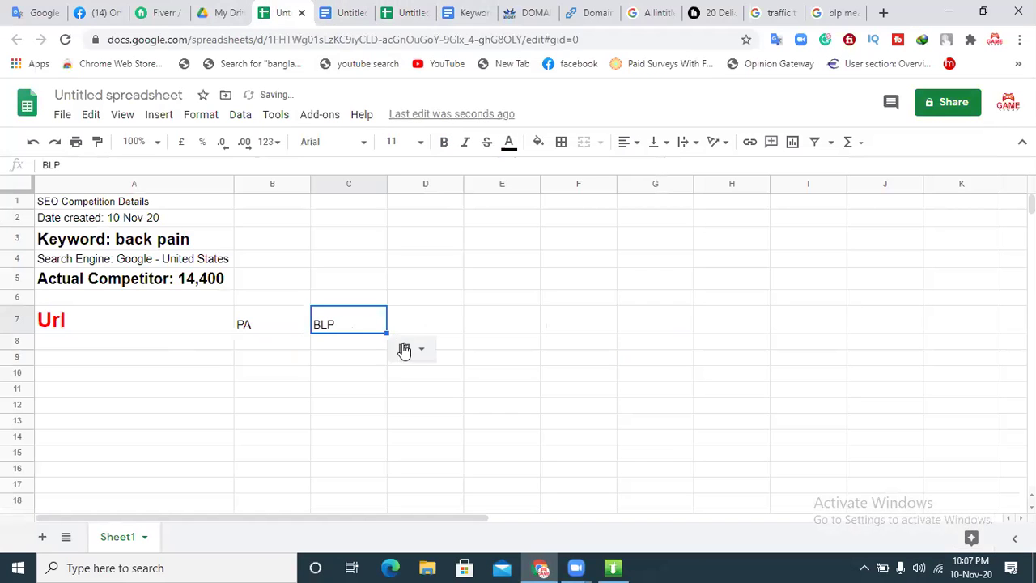
# - Copy the "BLS" column heading from the report's table into cell D7
pyautogui.click(436, 324)
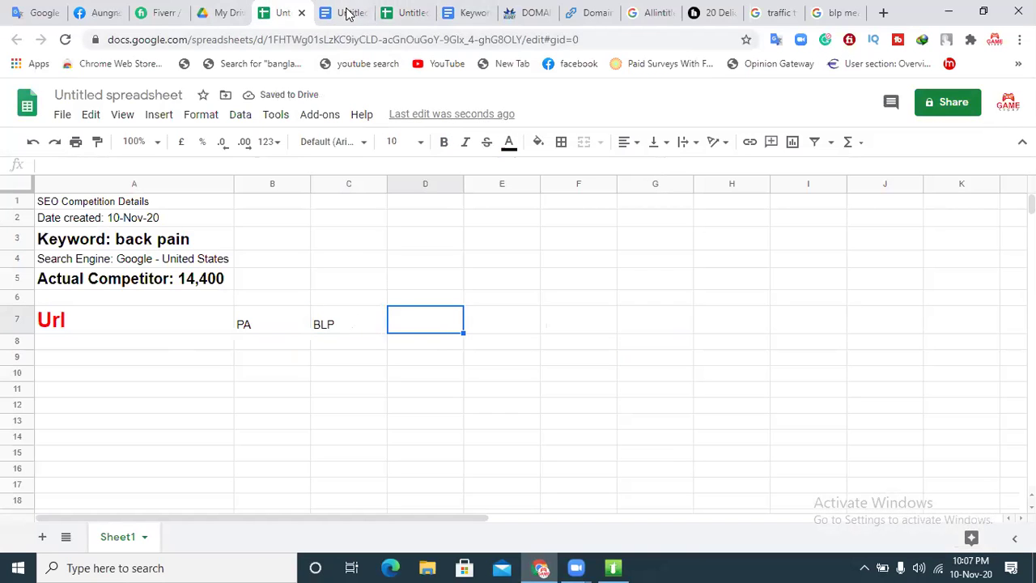
pyautogui.click(346, 13)
pyautogui.write('BLP')
pyautogui.moveTo(577, 333); pyautogui.dragTo(554, 332)
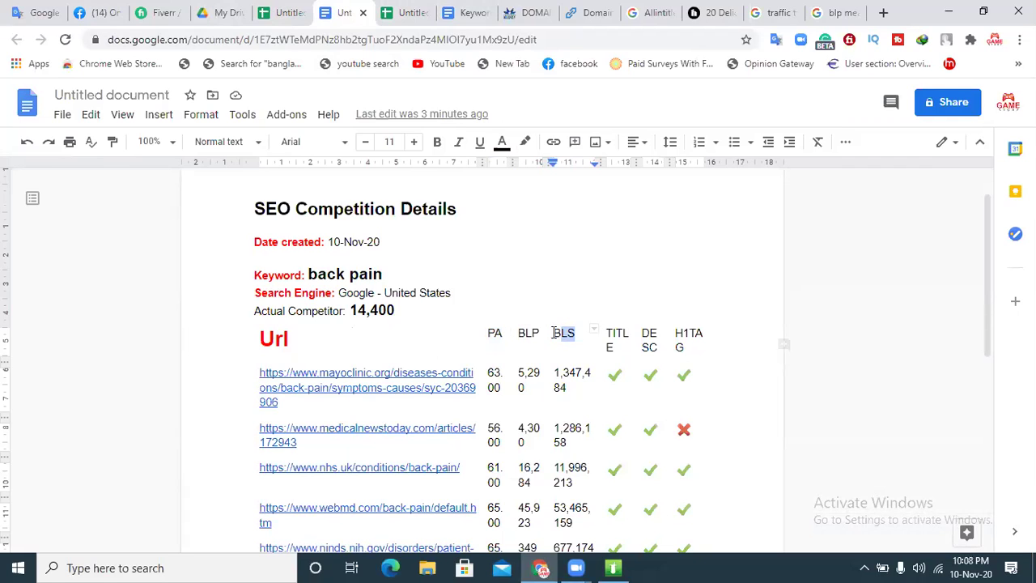
pyautogui.click(287, 12)
pyautogui.write('BLS')
# - Copy the "TITLE" column heading from the report's table into cell E7
pyautogui.click(495, 324)
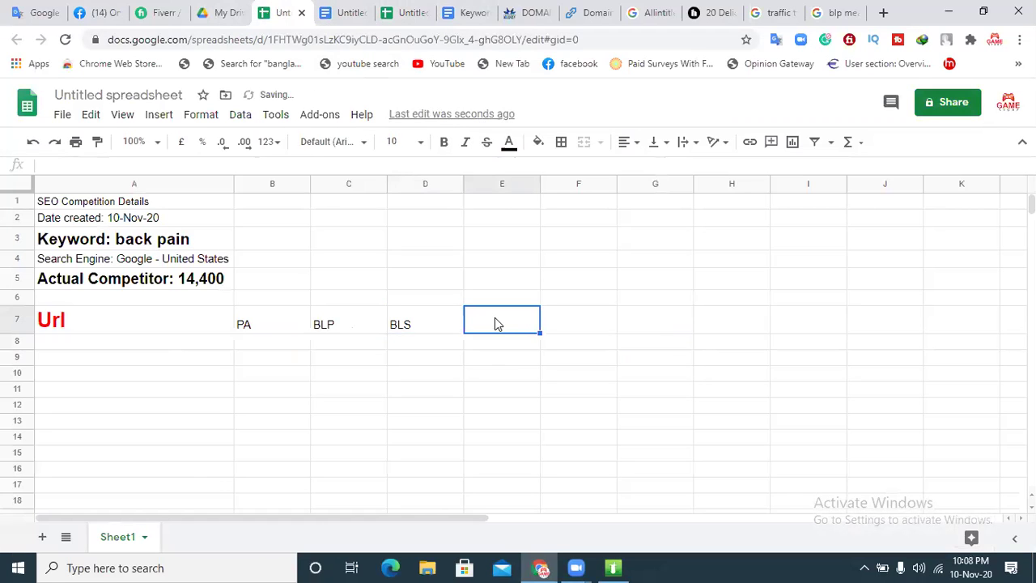
pyautogui.click(346, 12)
pyautogui.moveTo(614, 346); pyautogui.dragTo(599, 336)
pyautogui.hotkey('ctrl', 'c')
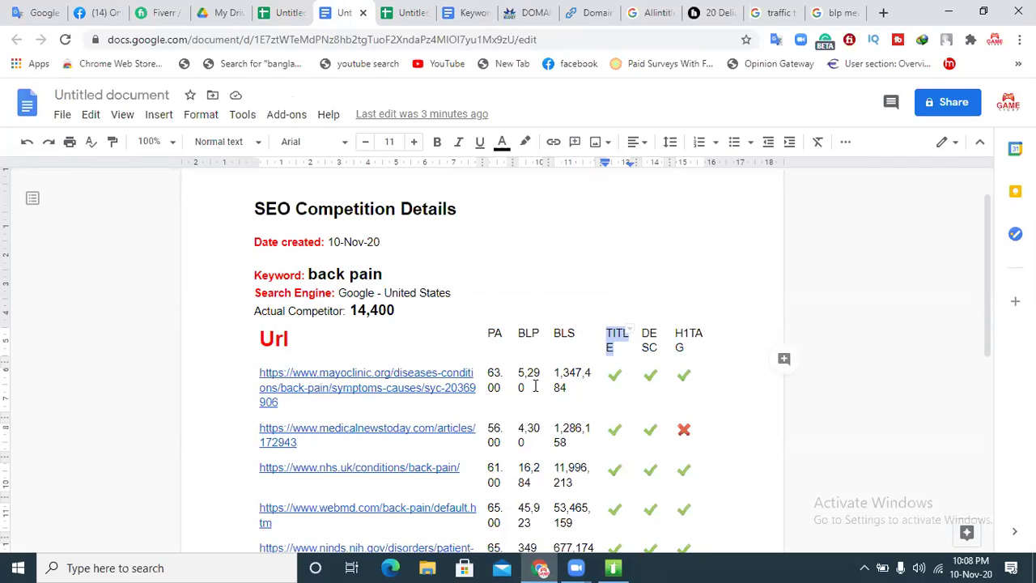
pyautogui.click(279, 12)
pyautogui.hotkey('ctrl', 'v')
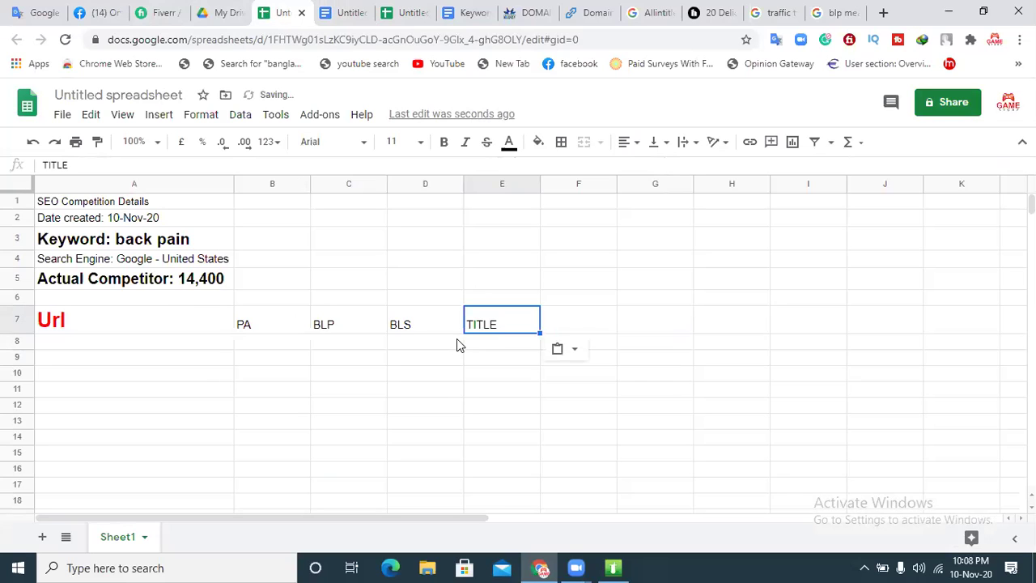
# - Copy the "DESC" column heading from the report's table into cell F7
pyautogui.click(564, 324)
pyautogui.click(344, 10)
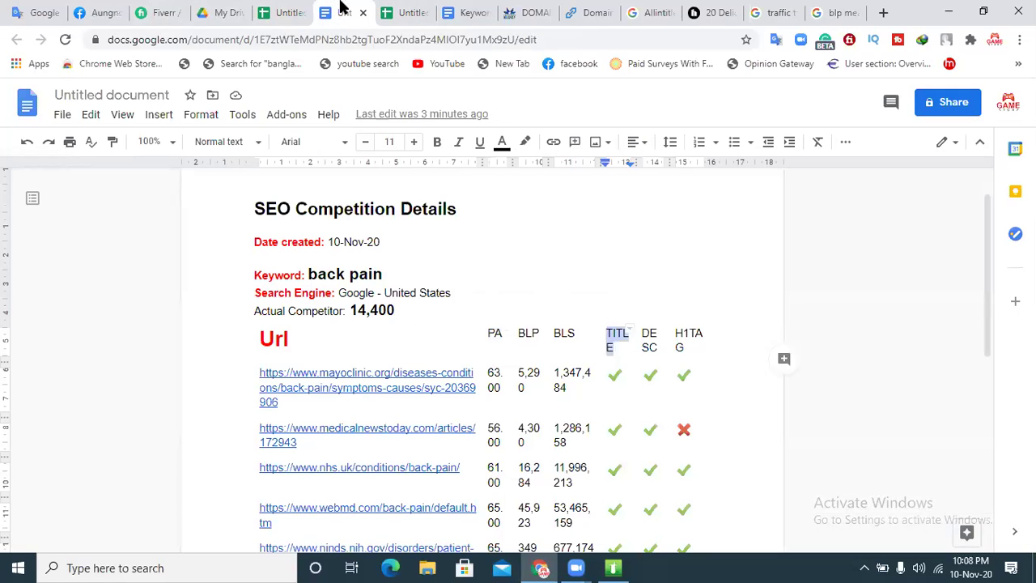
pyautogui.moveTo(662, 345); pyautogui.dragTo(644, 333)
pyautogui.hotkey('ctrl', 'c')
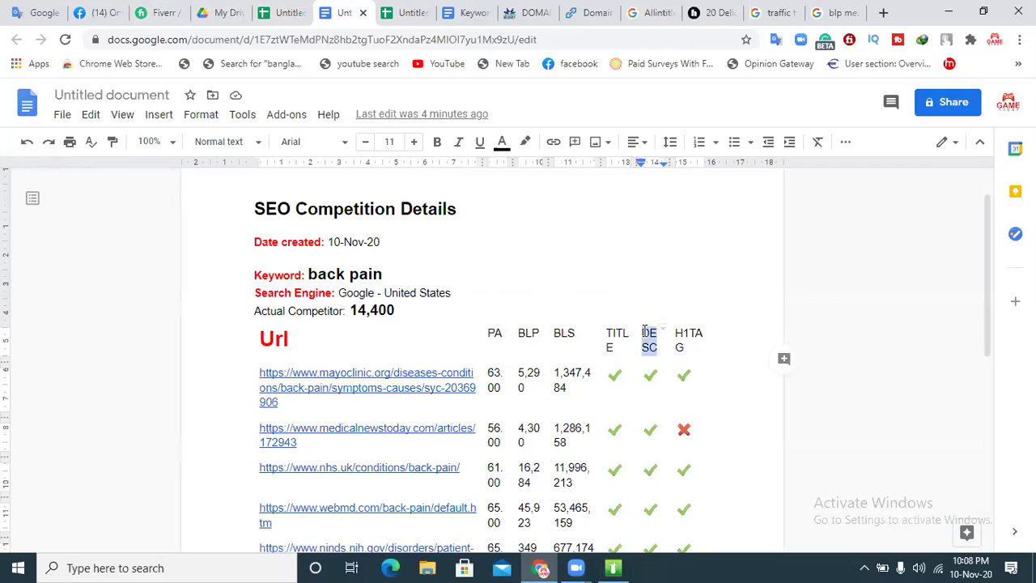
pyautogui.click(284, 12)
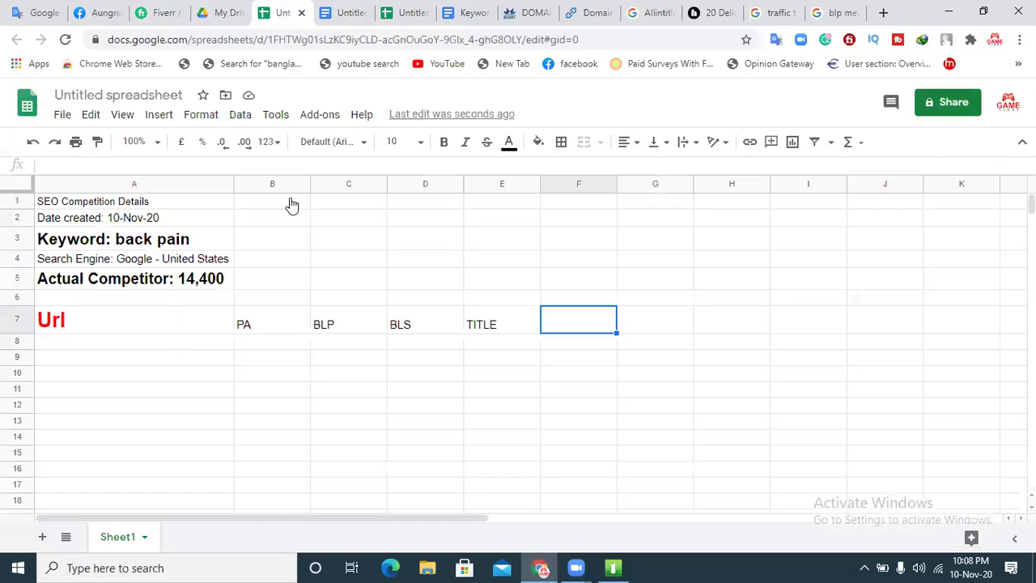
pyautogui.hotkey('ctrl', 'v')
# - Copy the "H1TAG" column heading from the report's table into cell G7
pyautogui.click(654, 313)
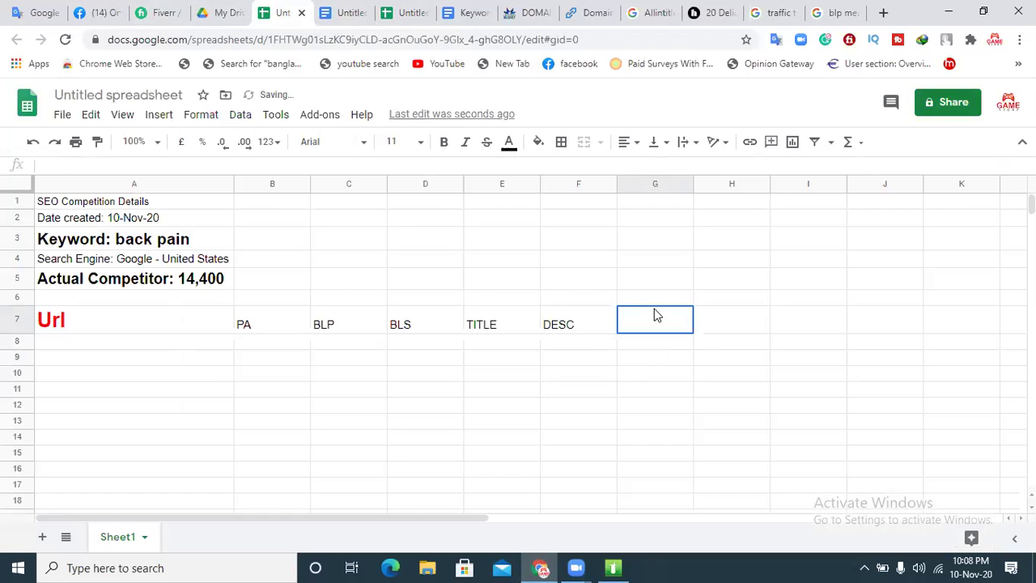
pyautogui.click(348, 12)
pyautogui.moveTo(690, 350); pyautogui.dragTo(675, 333)
pyautogui.hotkey('ctrl', 'c')
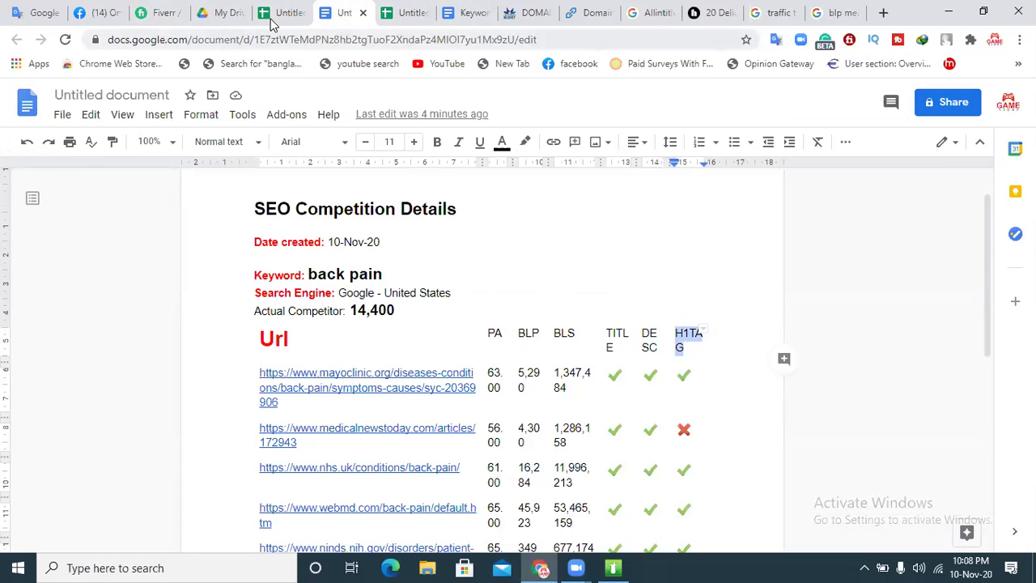
pyautogui.click(275, 13)
pyautogui.hotkey('ctrl', 'v')
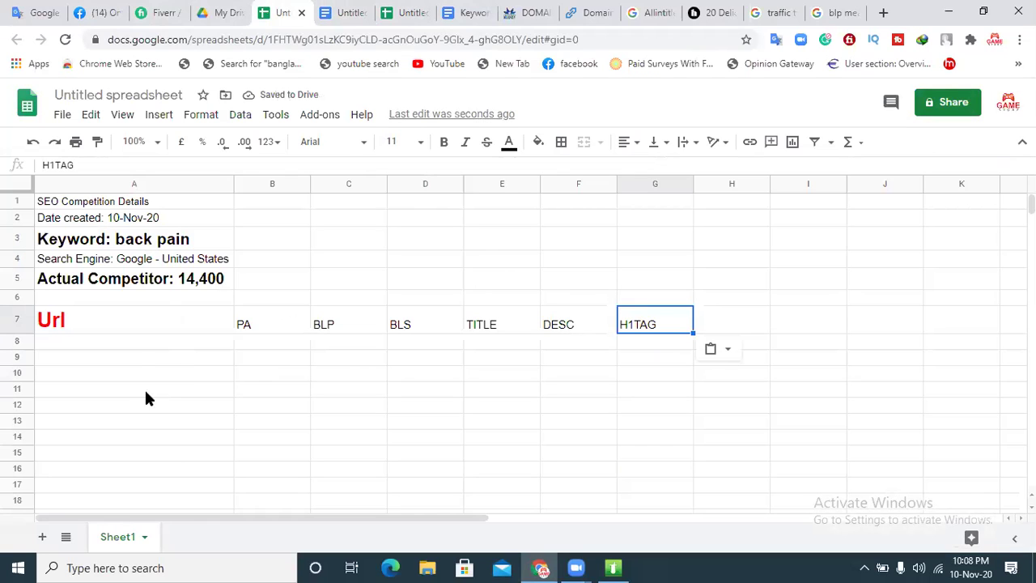
# - Copy the mayoclinic.org URL from the report's first table row into cell A8 of the spreadsheet
pyautogui.click(141, 351)
pyautogui.click(352, 11)
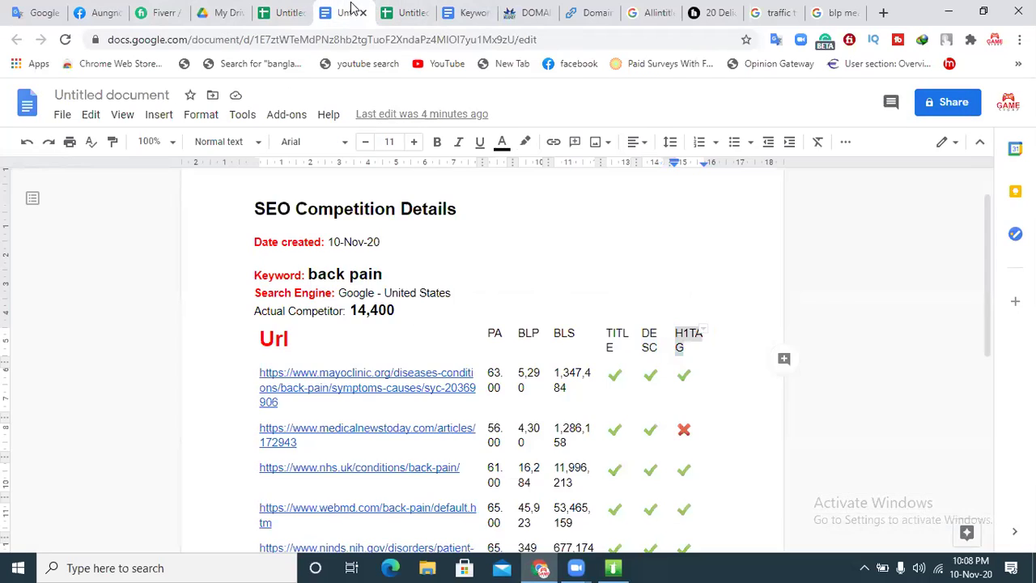
pyautogui.click(348, 388)
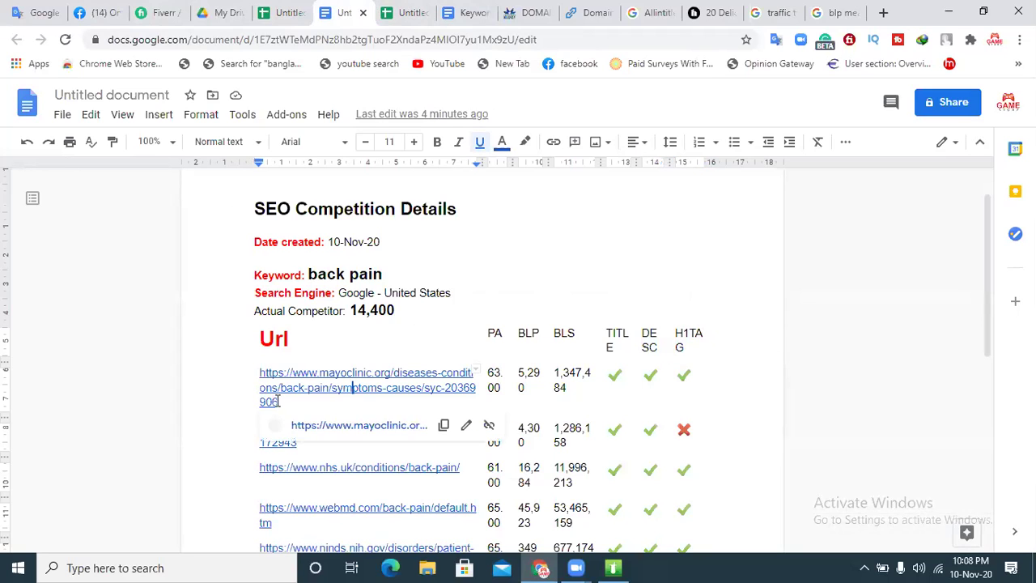
pyautogui.moveTo(280, 402); pyautogui.dragTo(253, 381)
pyautogui.hotkey('ctrl', 'c')
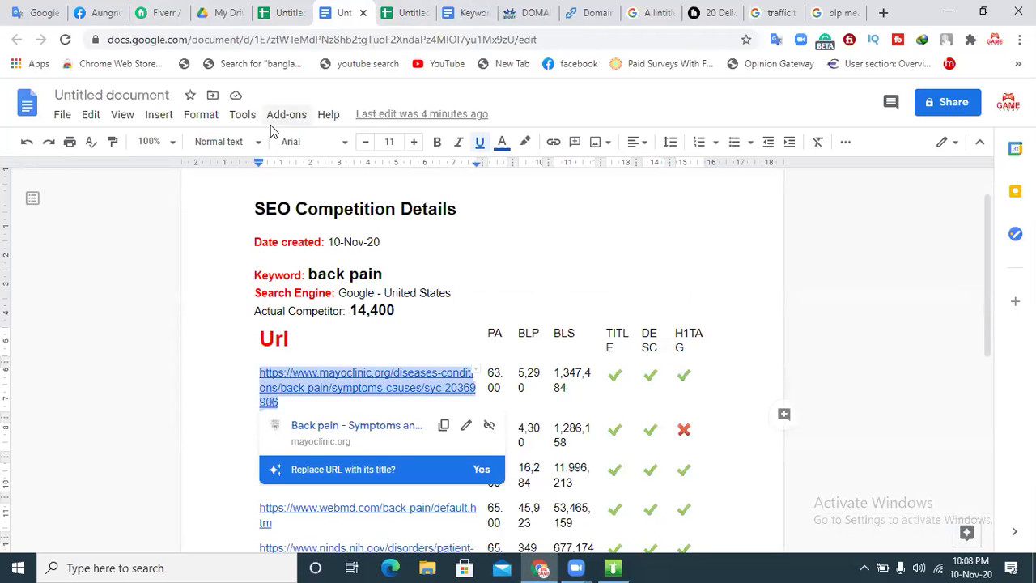
pyautogui.click(301, 8)
pyautogui.hotkey('ctrl', 'v')
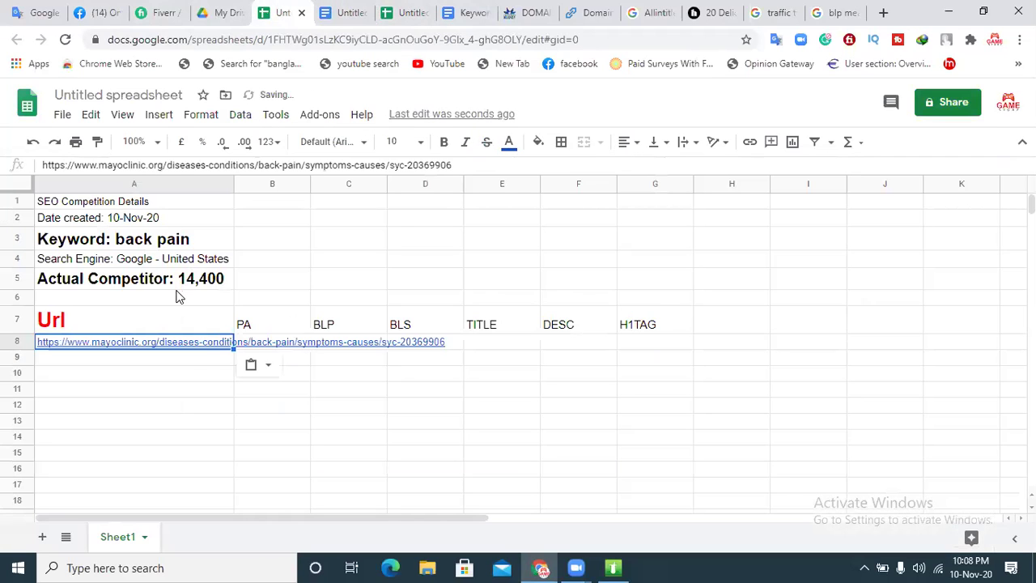
# - Transfer the mayoclinic.org row's PA value, 63, from the report into cell B8
pyautogui.click(287, 344)
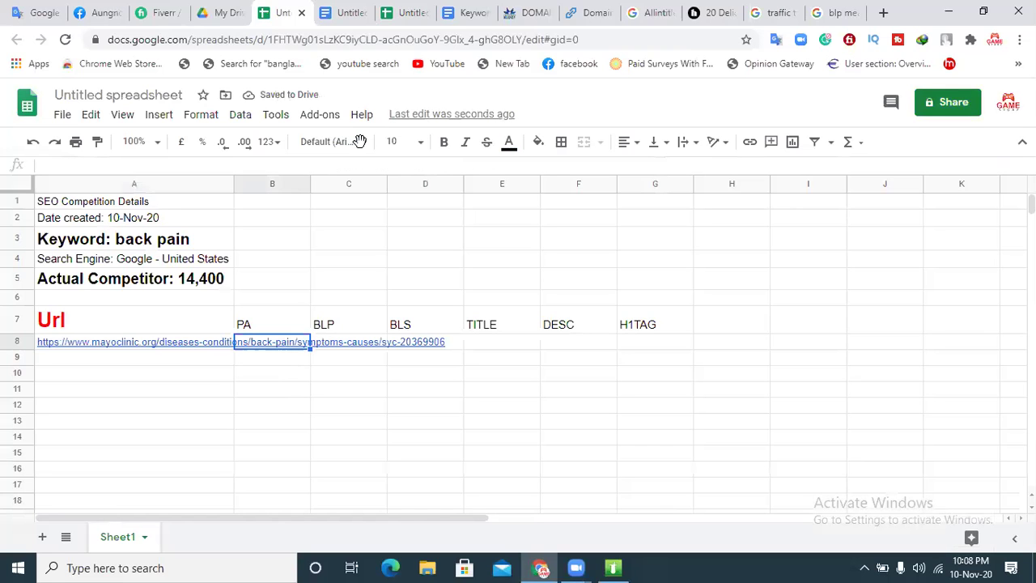
pyautogui.click(472, 11)
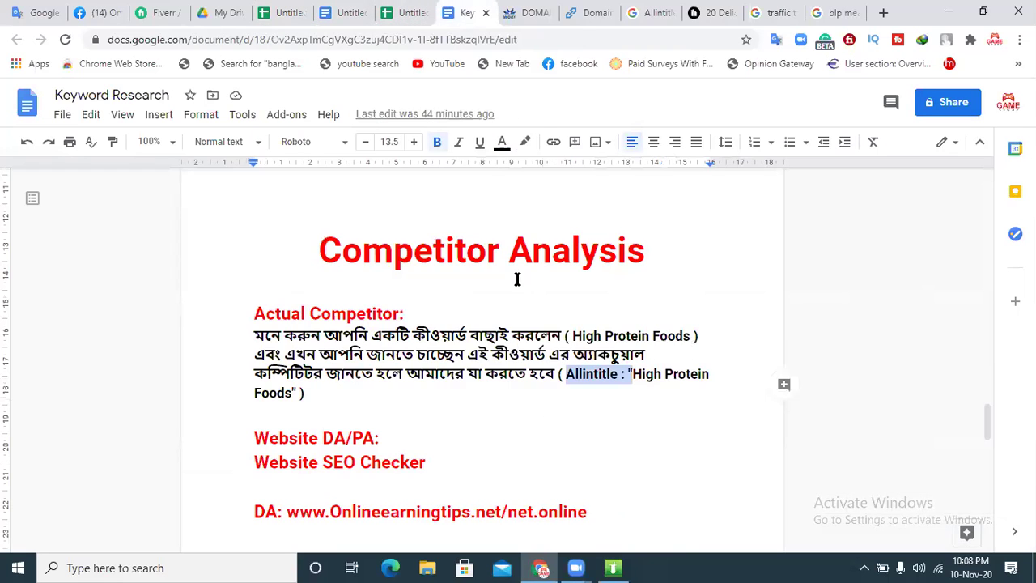
pyautogui.click(340, 8)
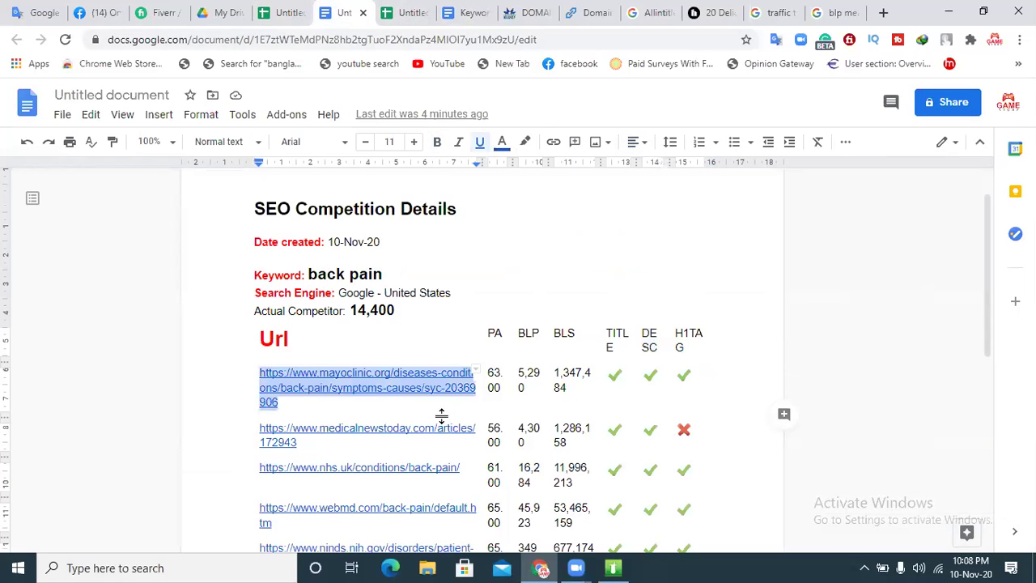
pyautogui.click(504, 391)
pyautogui.moveTo(500, 388); pyautogui.dragTo(491, 374)
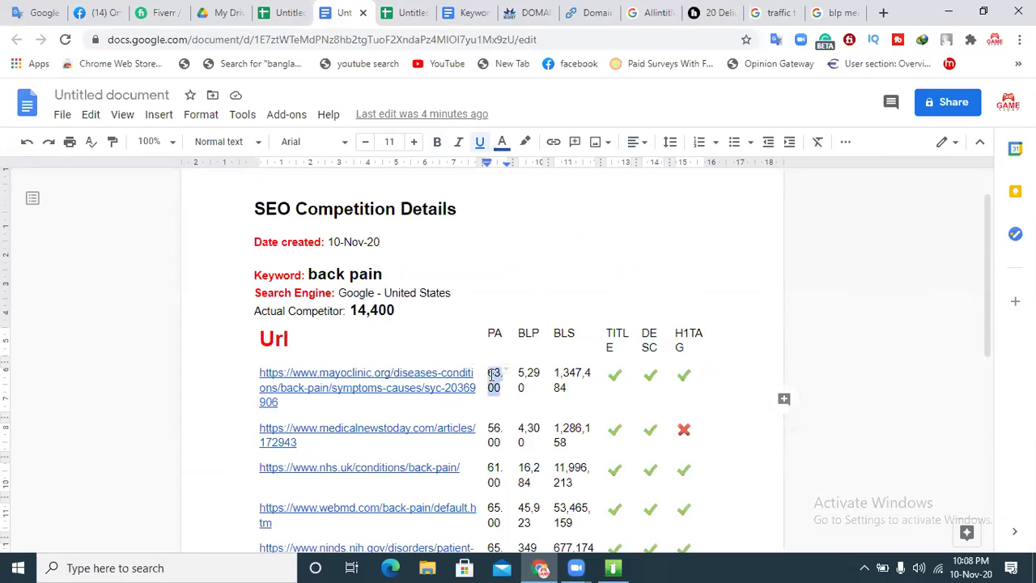
pyautogui.click(279, 12)
pyautogui.write('63')
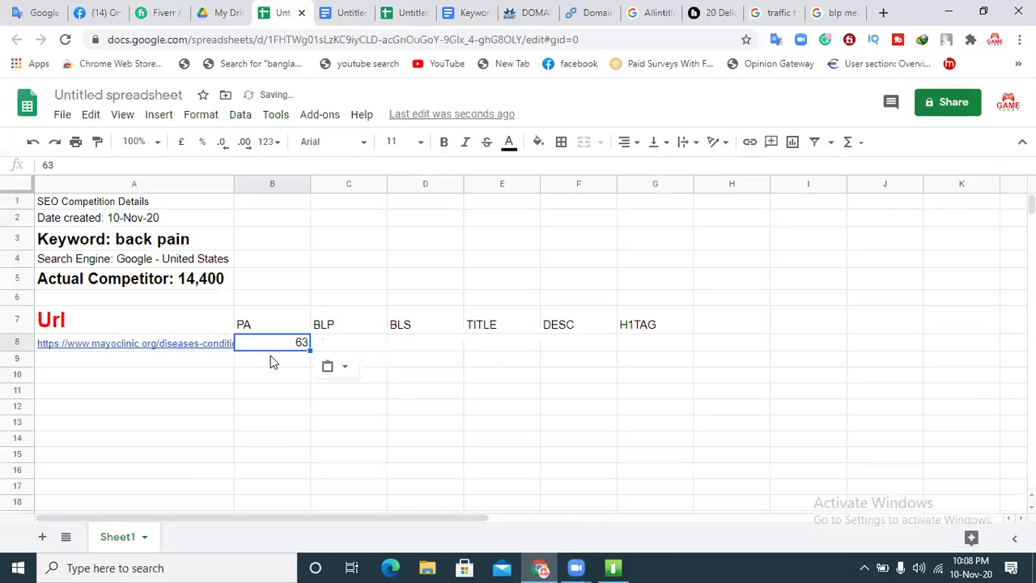
# - Copy the mayoclinic.org row's BLP value, 5,290, from the report into cell C8
pyautogui.click(343, 344)
pyautogui.click(357, 13)
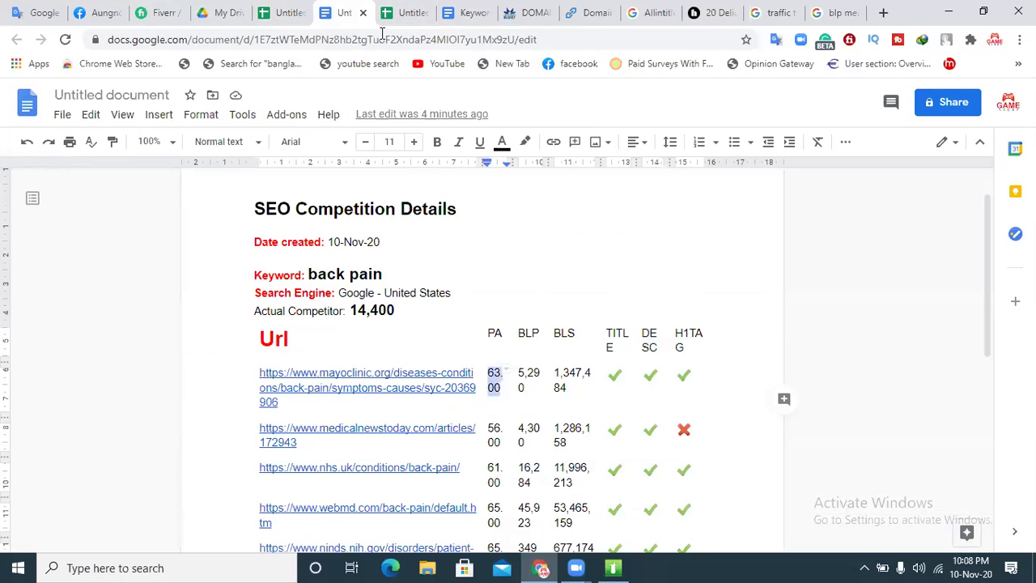
pyautogui.moveTo(527, 390); pyautogui.dragTo(518, 369)
pyautogui.hotkey('ctrl', 'c')
pyautogui.click(285, 12)
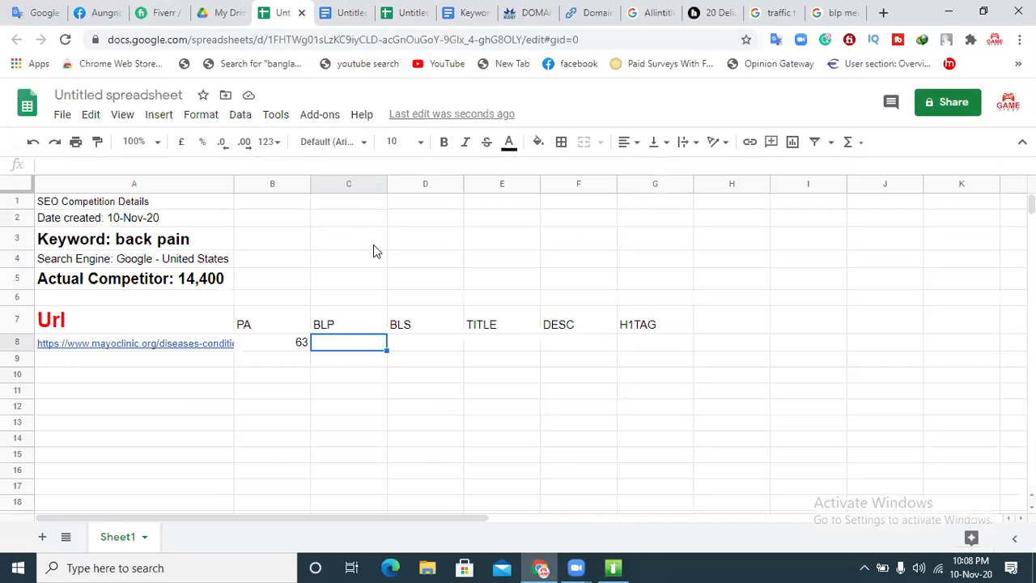
pyautogui.hotkey('ctrl', 'v')
# - Copy the mayoclinic.org row's BLS value, 1,347,484, from the report into cell D8
pyautogui.click(422, 343)
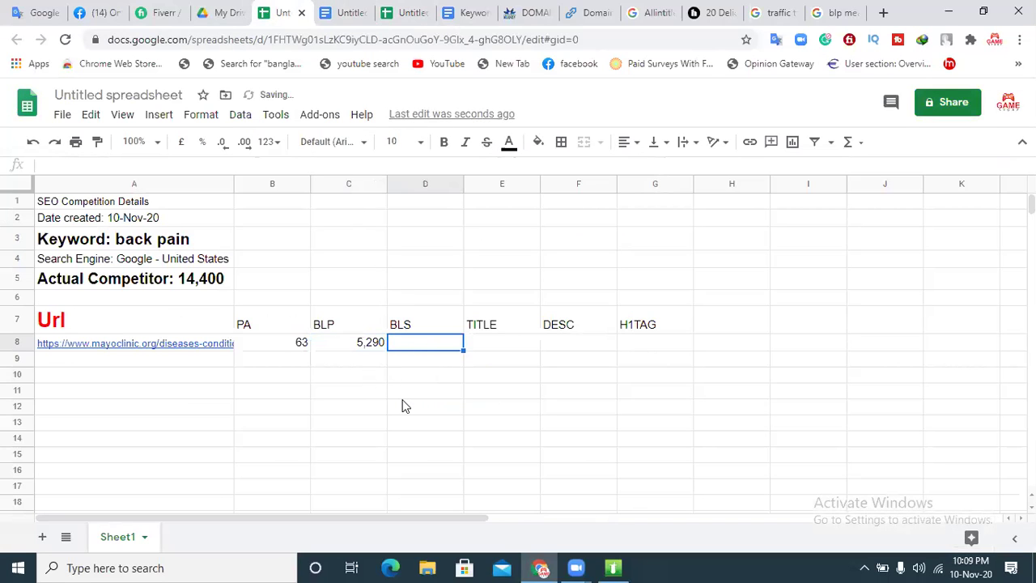
pyautogui.click(357, 13)
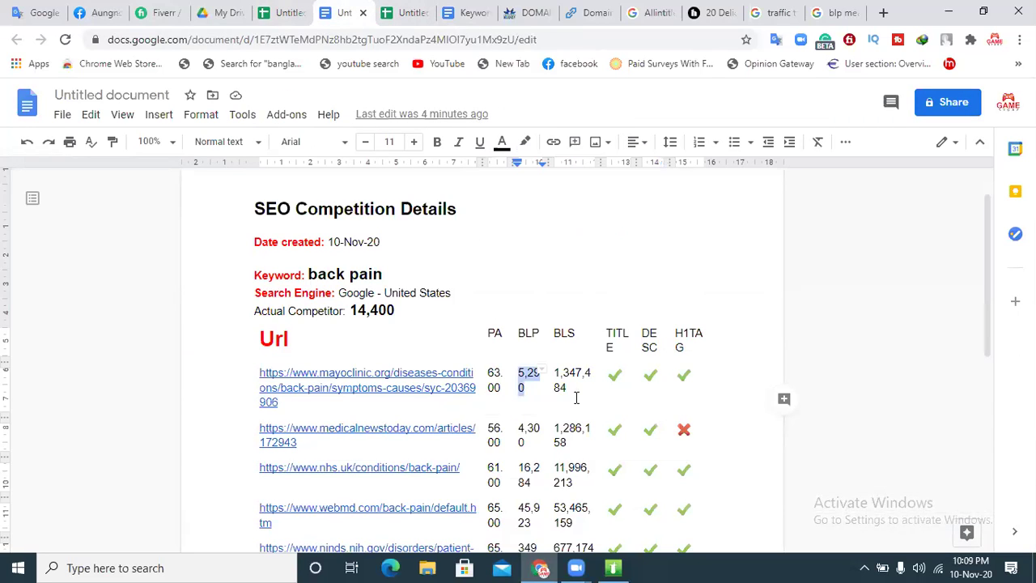
pyautogui.moveTo(569, 394); pyautogui.dragTo(554, 376)
pyautogui.hotkey('ctrl', 'c')
pyautogui.click(280, 13)
pyautogui.hotkey('ctrl', 'v')
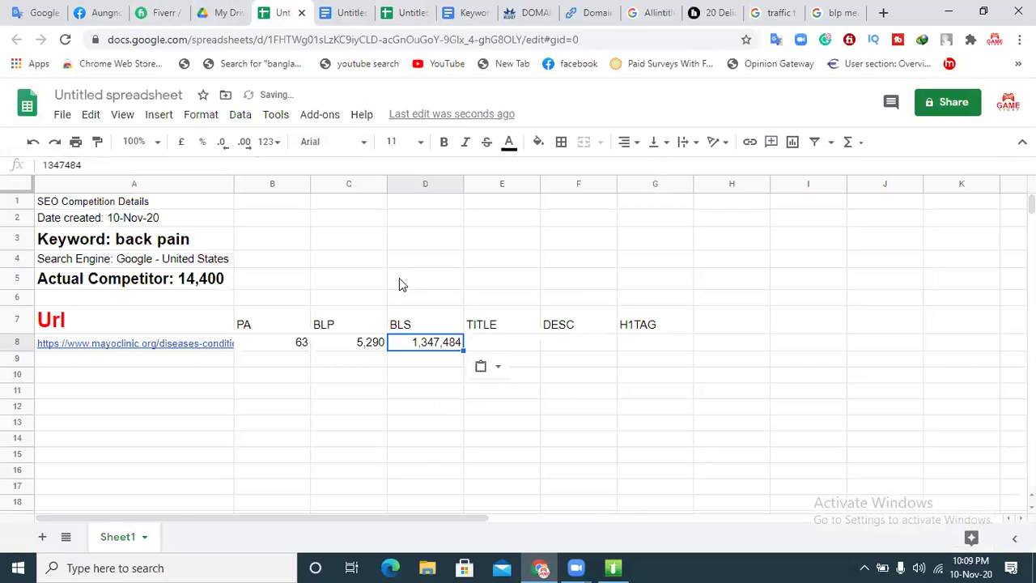
# - Try to bring the TITLE tick mark image from the report's mayoclinic.org row into cell E8
pyautogui.click(491, 345)
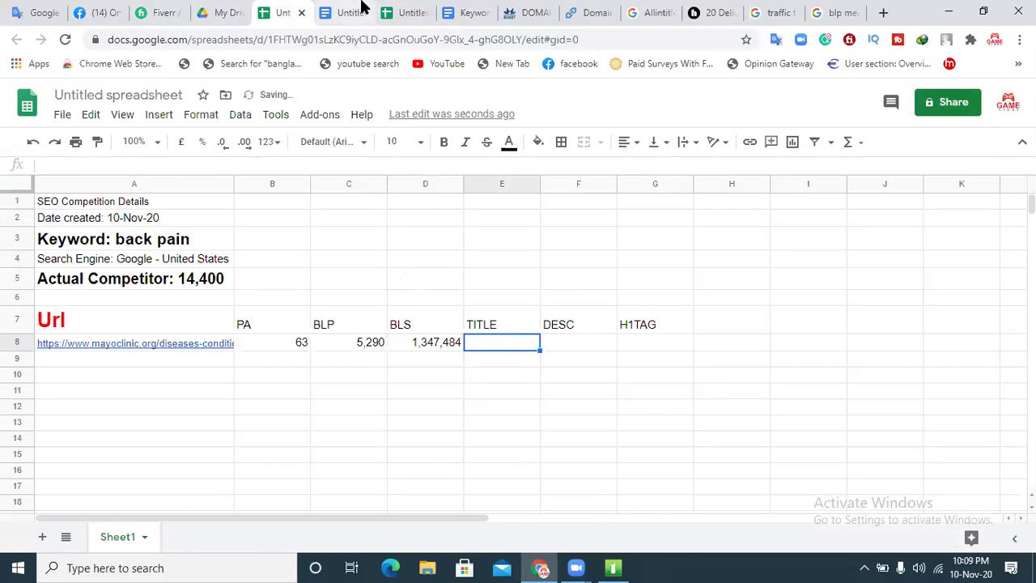
pyautogui.click(360, 10)
pyautogui.click(614, 376)
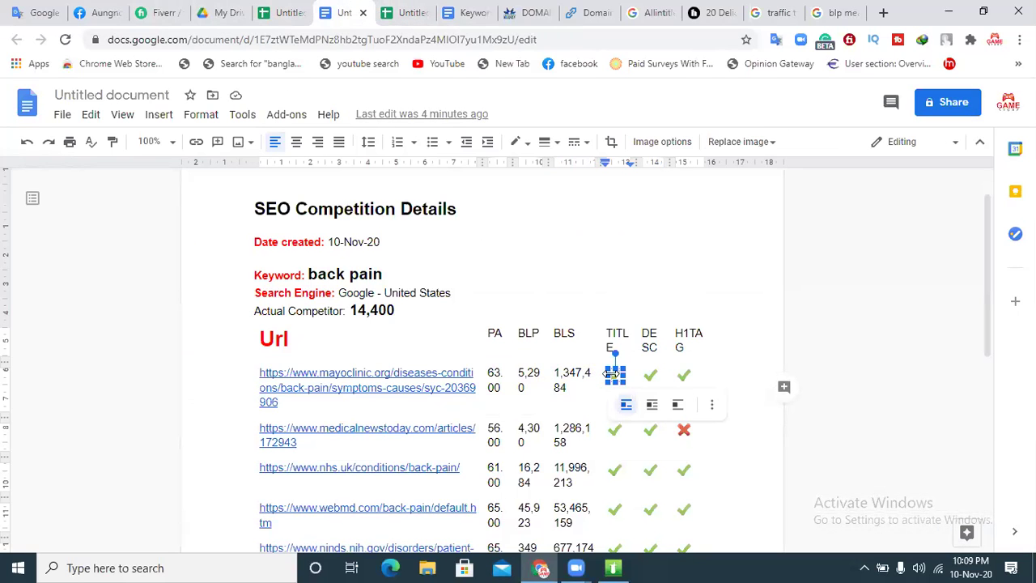
pyautogui.click(297, 8)
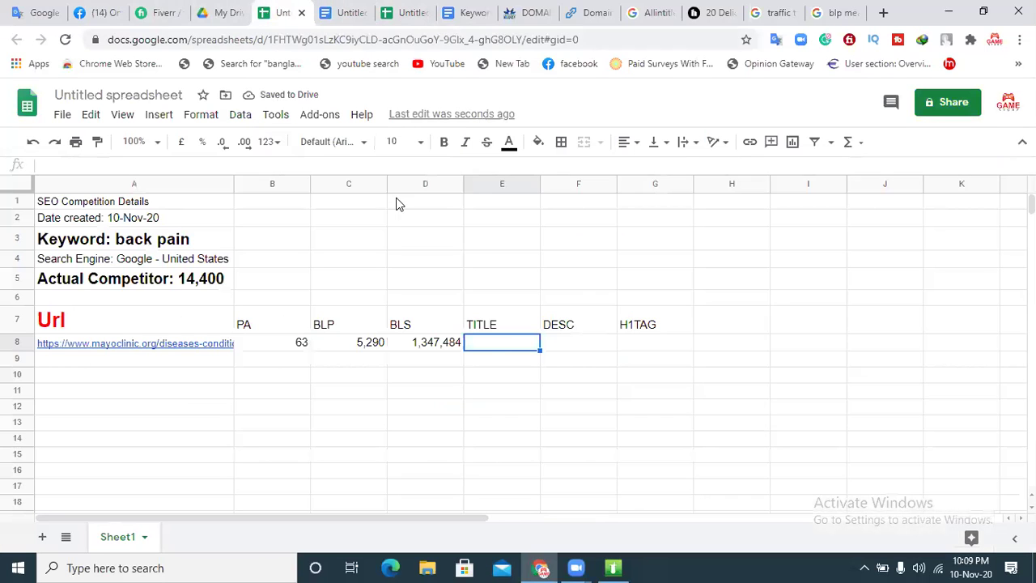
pyautogui.hotkey('ctrl', 'v')
pyautogui.click(518, 375)
# - Enter "Yes" under TITLE in cell E8 and right-align it
pyautogui.click(520, 342)
pyautogui.doubleClick(495, 346)
pyautogui.write('Y')
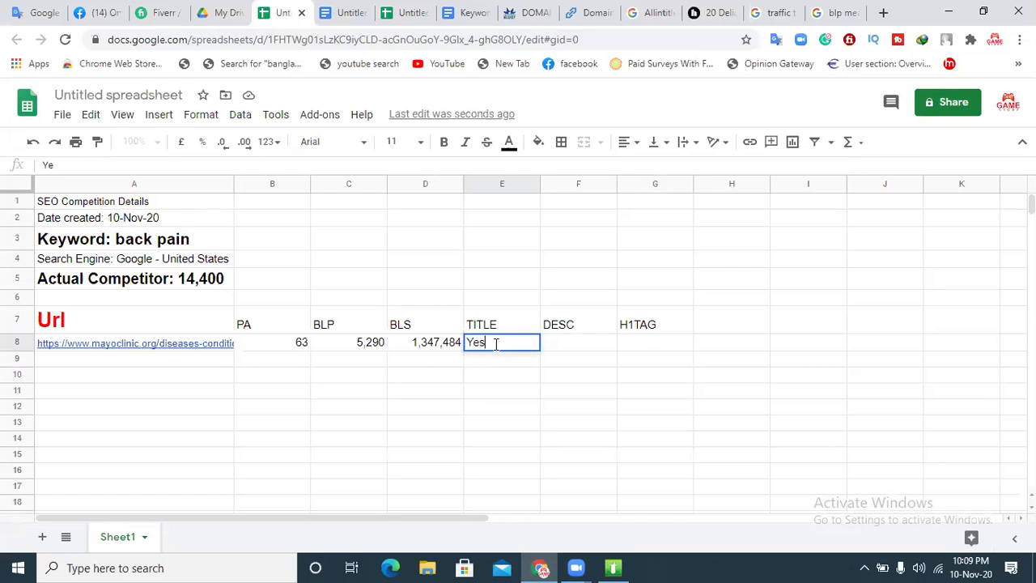
pyautogui.press('Return')
pyautogui.click(504, 347)
pyautogui.click(635, 146)
pyautogui.click(667, 168)
pyautogui.click(521, 392)
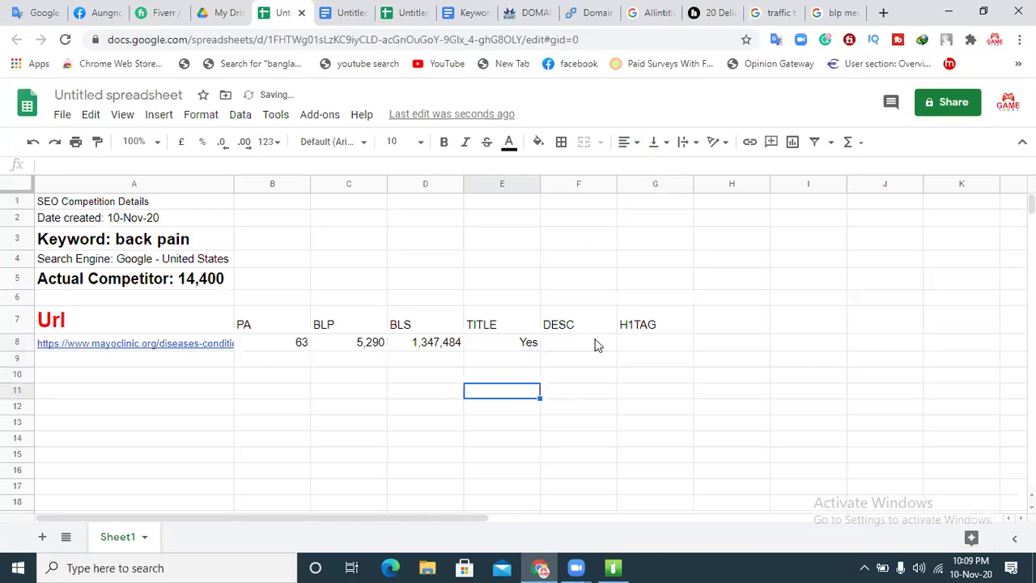
# - Enter "Yes" under DESC in cell F8 and under H1TAG in cell G8, matching the report's tick marks
pyautogui.click(597, 346)
pyautogui.click(352, 10)
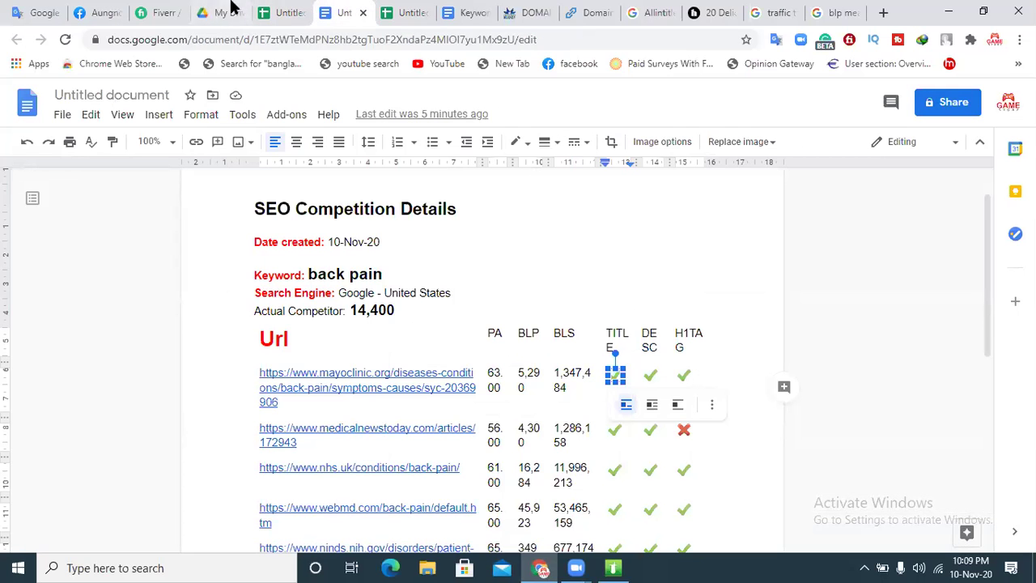
pyautogui.click(279, 11)
pyautogui.write('Yes')
pyautogui.click(630, 343)
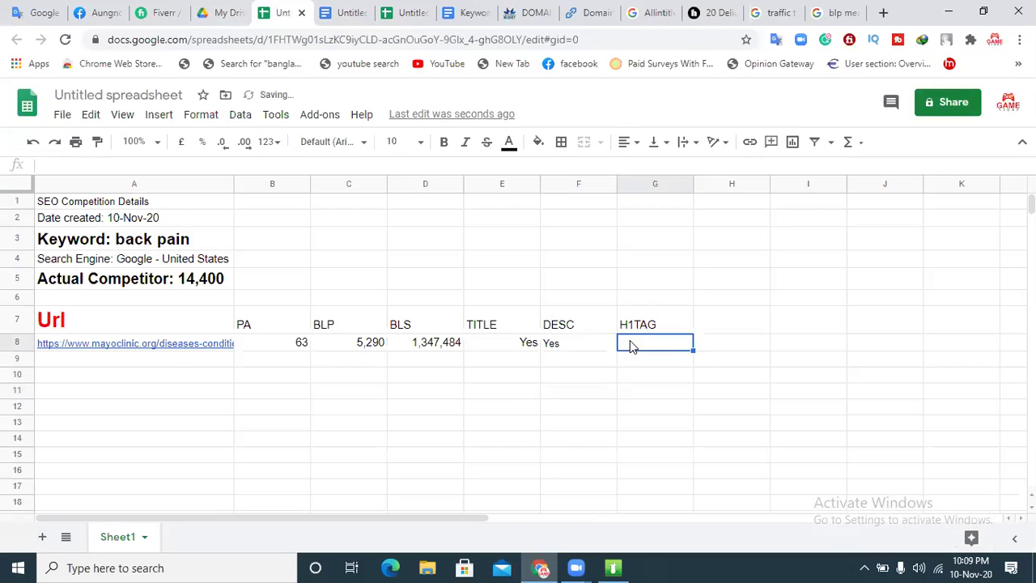
pyautogui.write('yes')
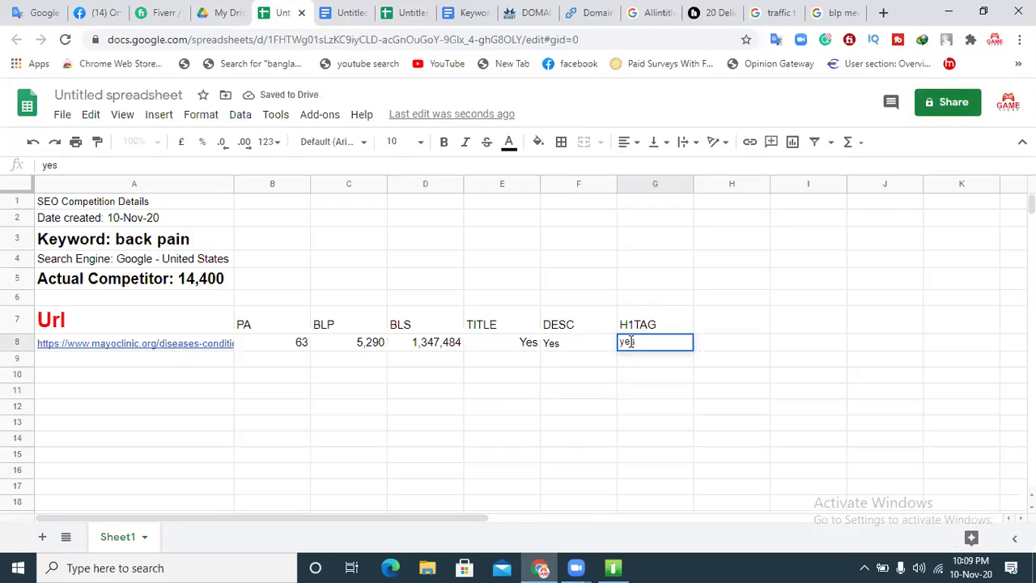
pyautogui.write('Y')
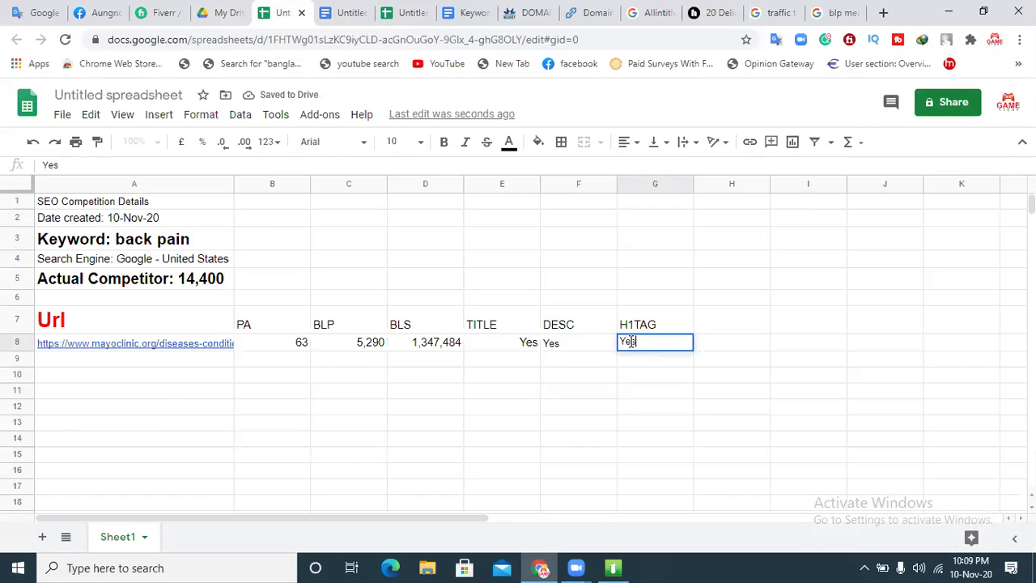
pyautogui.click(592, 373)
# - Right-align the "Yes" entries in cells F8 and G8
pyautogui.click(556, 345)
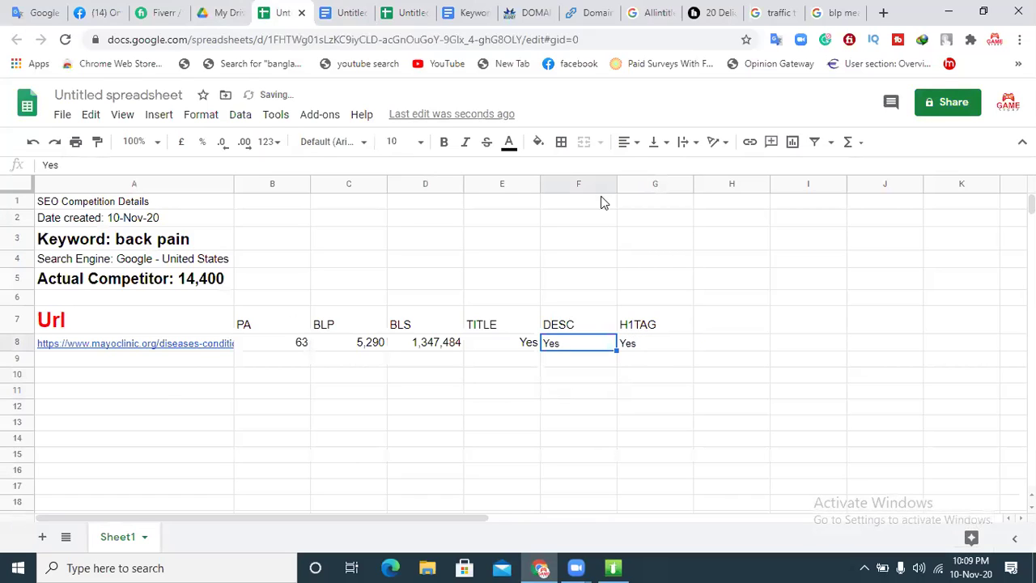
pyautogui.click(634, 150)
pyautogui.click(664, 171)
pyautogui.click(636, 350)
pyautogui.click(628, 144)
pyautogui.click(663, 166)
pyautogui.click(443, 458)
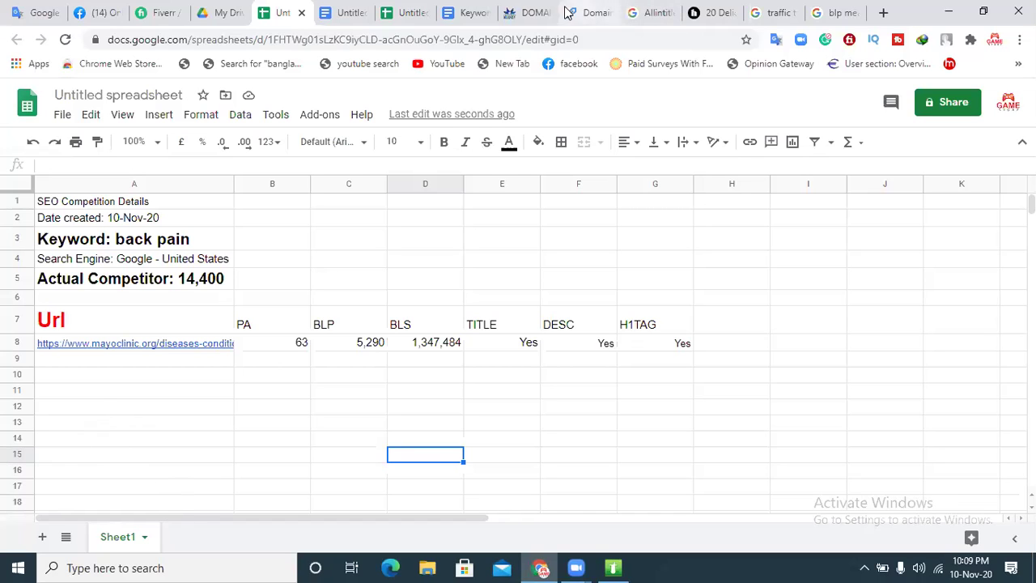
# - Copy the full mayoclinic.org back-pain URL from the first row of the SEO Competition Details document
pyautogui.click(419, 9)
pyautogui.click(347, 10)
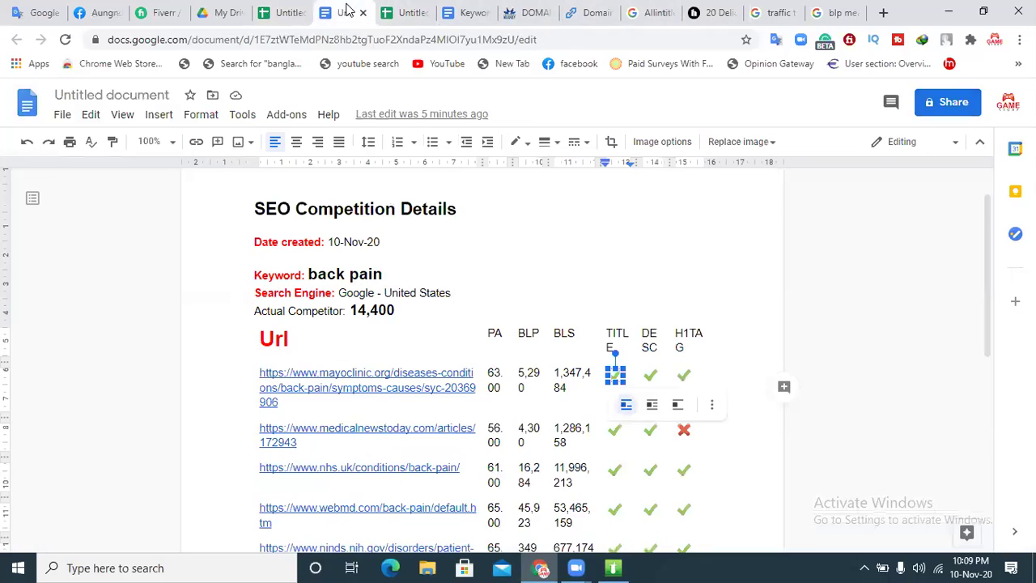
pyautogui.moveTo(987, 251); pyautogui.dragTo(955, 192)
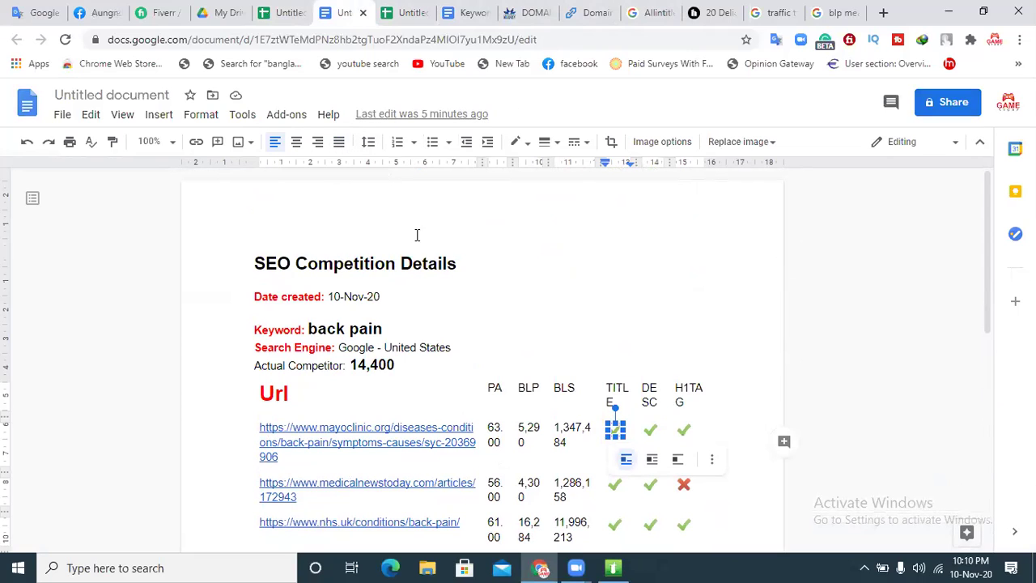
pyautogui.moveTo(280, 457); pyautogui.dragTo(259, 436)
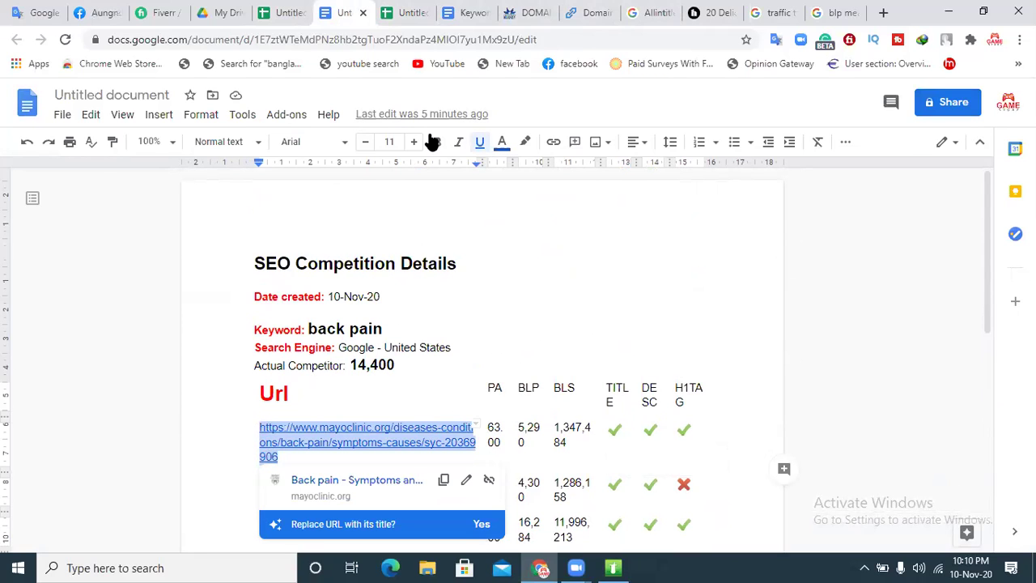
# - Switch to the Website SEO Checker page and run a domain authority check on the copied mayoclinic.org URL, replacing the healthline.com one
pyautogui.click(581, 7)
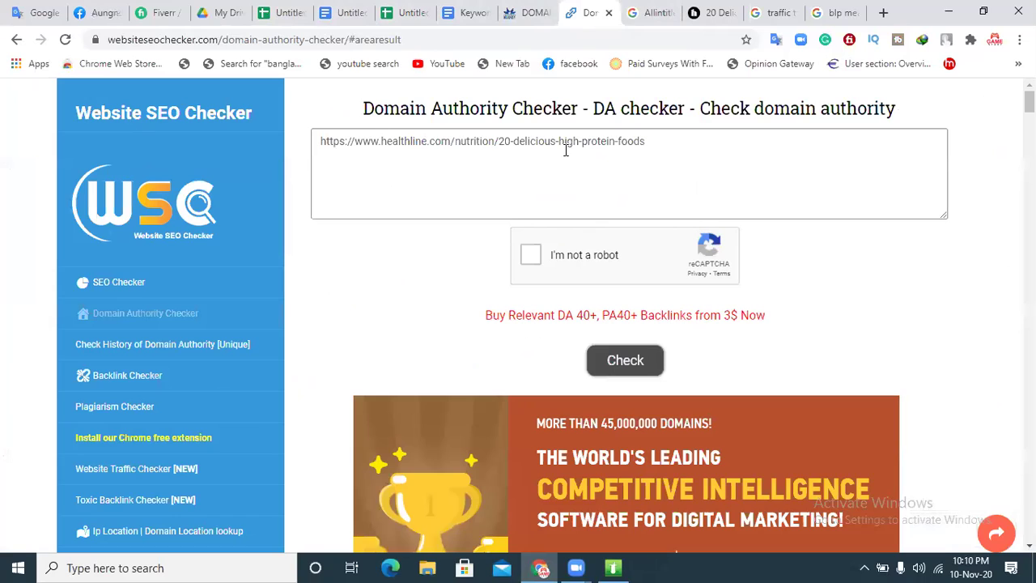
pyautogui.hotkey('ctrl', 'a')
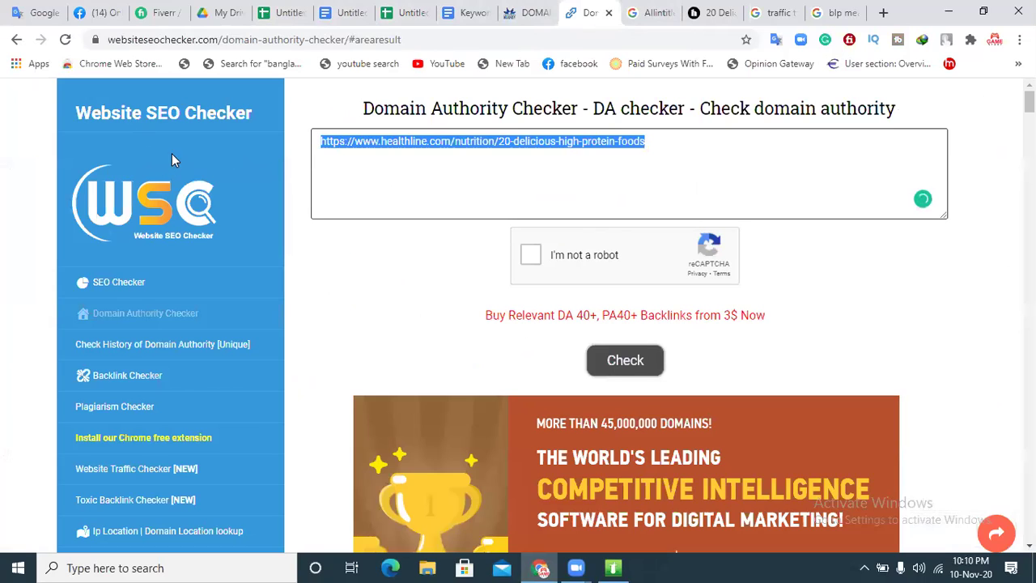
pyautogui.hotkey('ctrl', 'v')
pyautogui.click(531, 255)
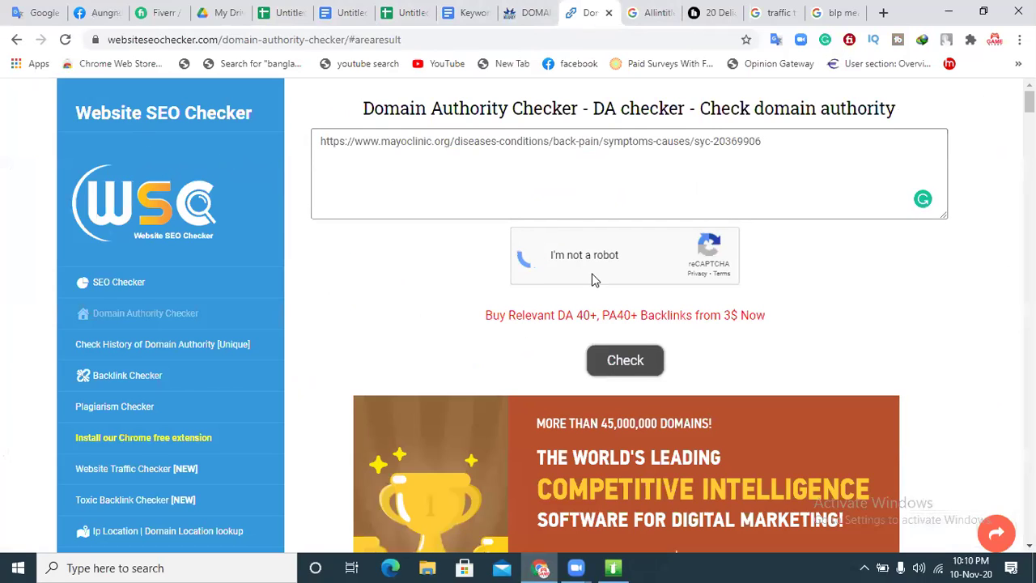
pyautogui.click(626, 361)
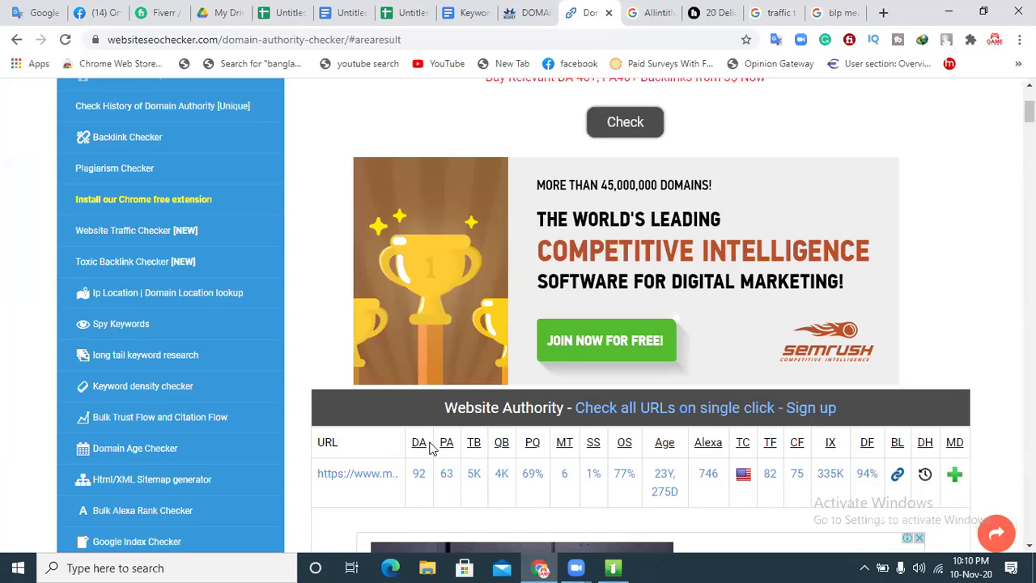
# - In the back pain spreadsheet, add the column heading "DA" in cell H7, after H1TAG
pyautogui.click(279, 10)
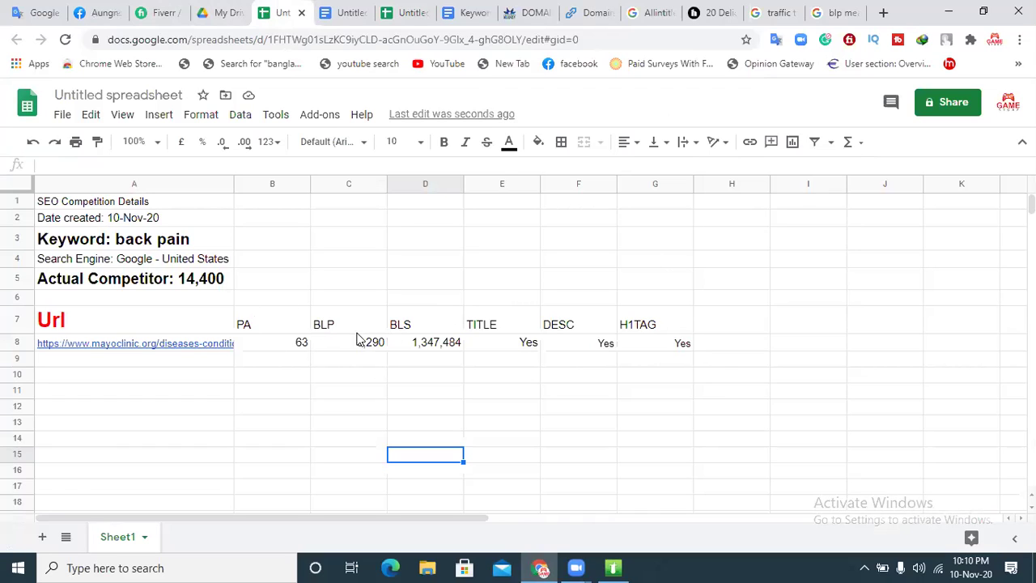
pyautogui.moveTo(724, 343); pyautogui.dragTo(18, 359)
pyautogui.moveTo(8, 305); pyautogui.dragTo(1, 168)
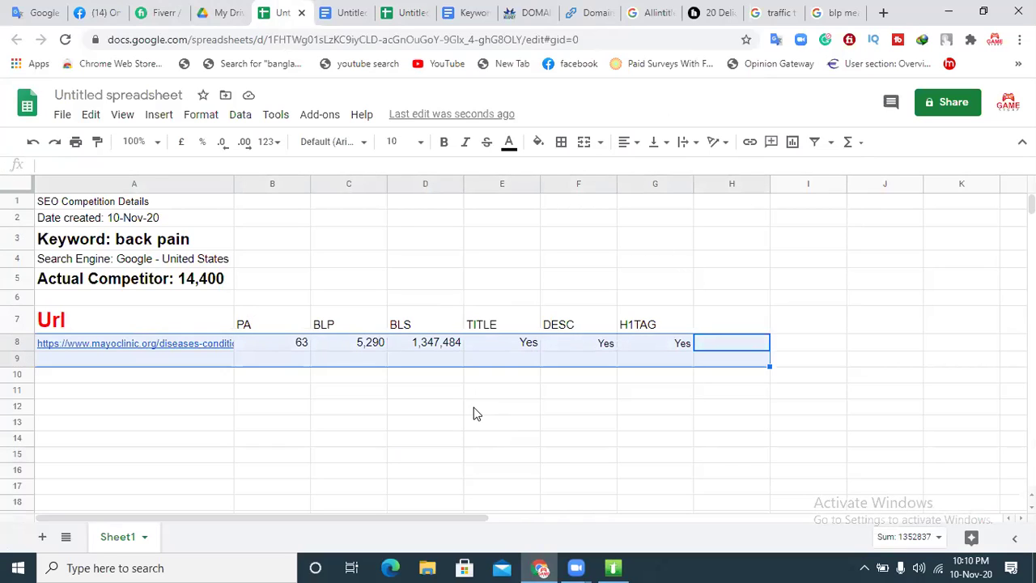
pyautogui.click(476, 412)
pyautogui.click(727, 326)
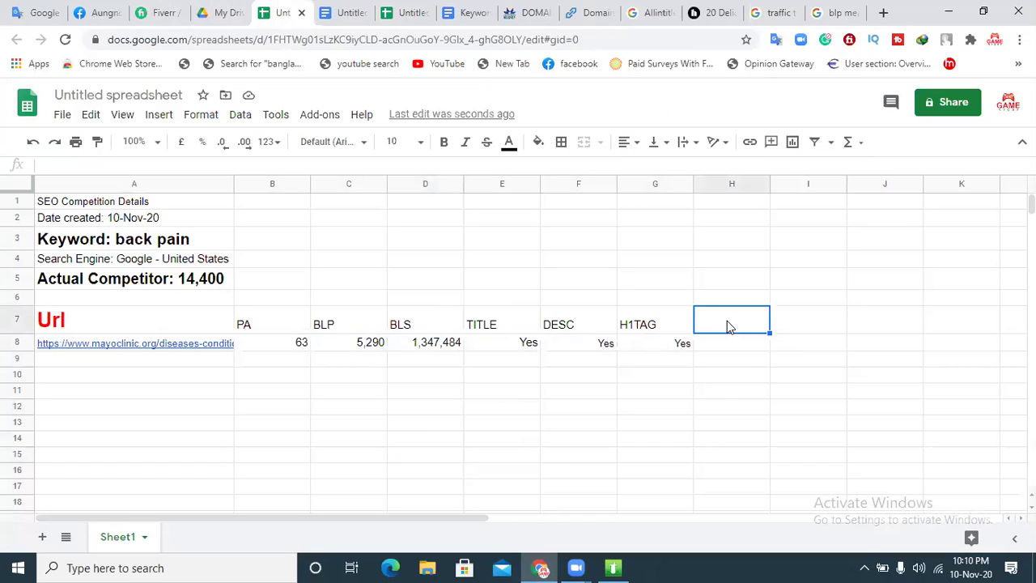
pyautogui.write('Da')
pyautogui.press('BackSpace')
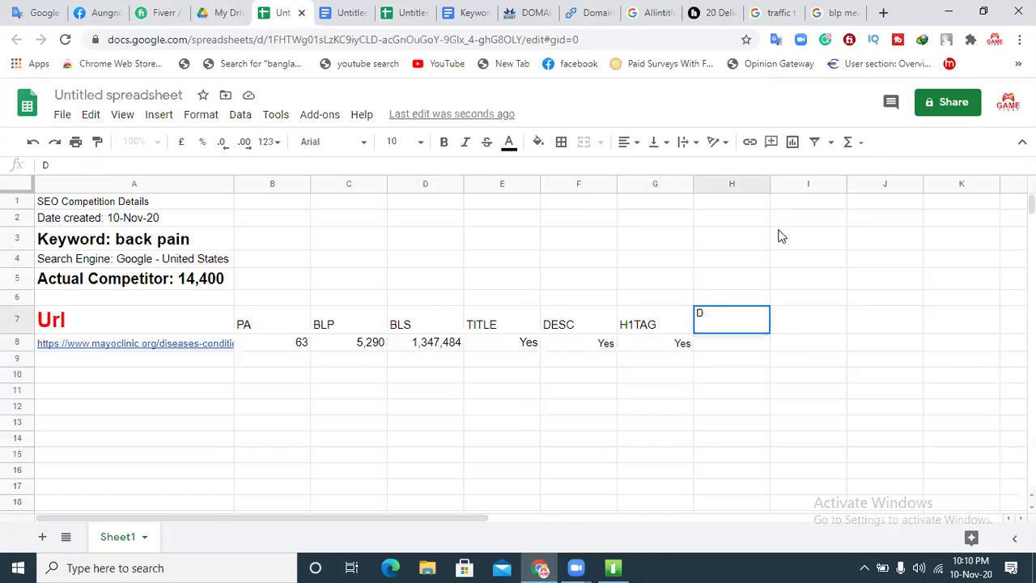
pyautogui.write('A')
pyautogui.click(805, 317)
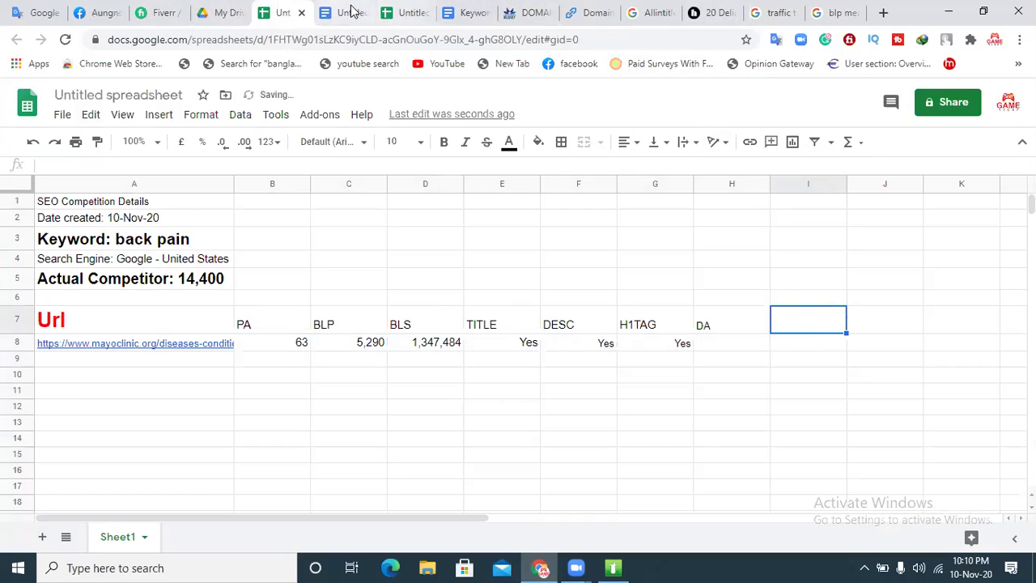
# - Add the checker's next metric headings to the spreadsheet: "TB" in cell I7 and "QB" in cell J7
pyautogui.click(522, 12)
pyautogui.click(578, 10)
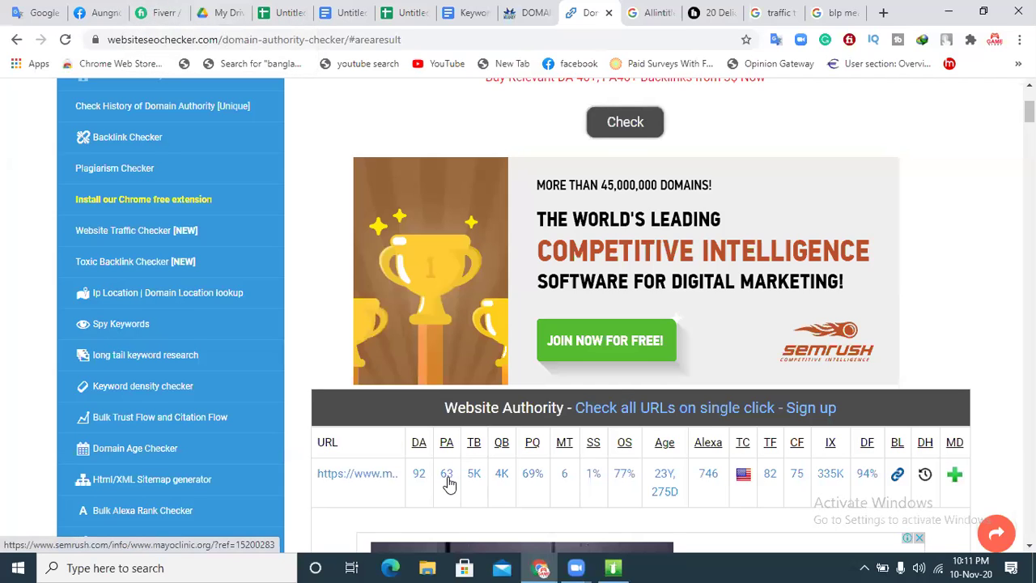
pyautogui.click(280, 14)
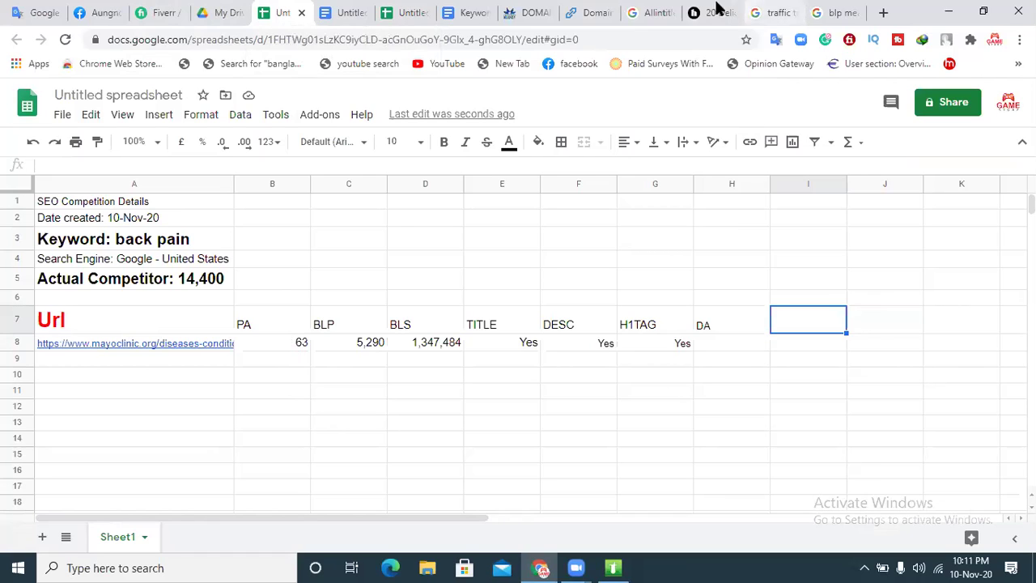
pyautogui.click(575, 13)
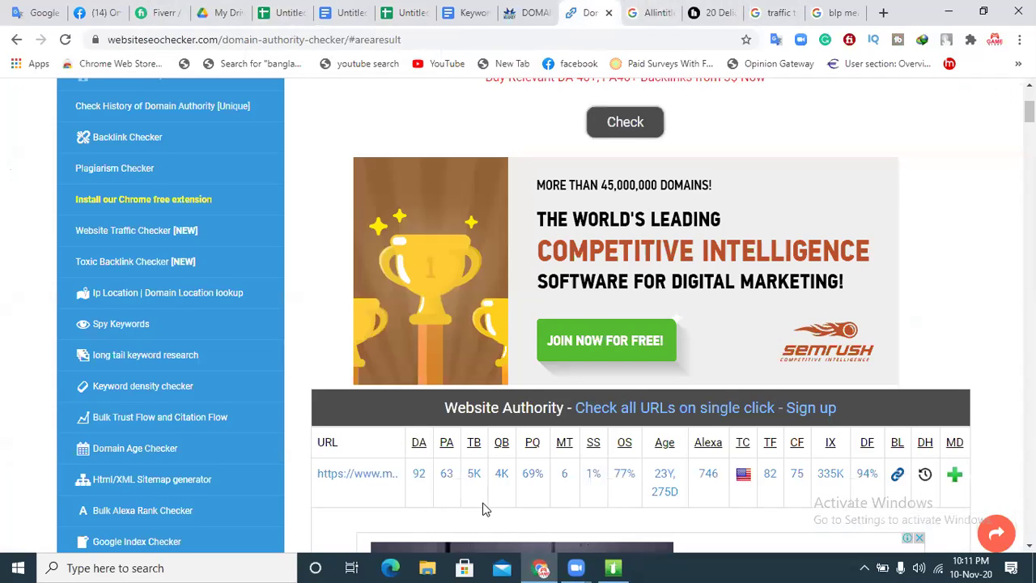
pyautogui.click(282, 13)
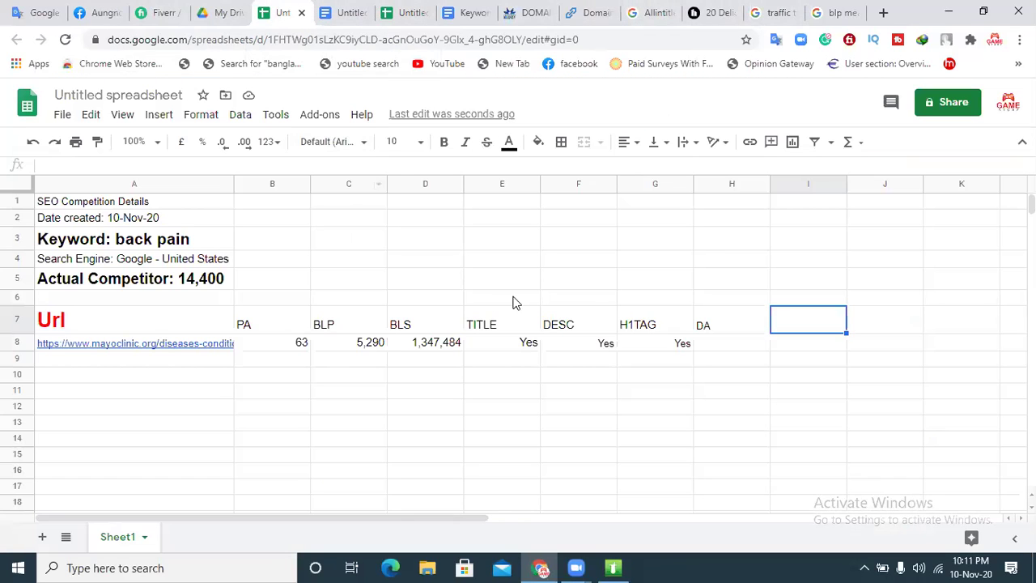
pyautogui.write('TB')
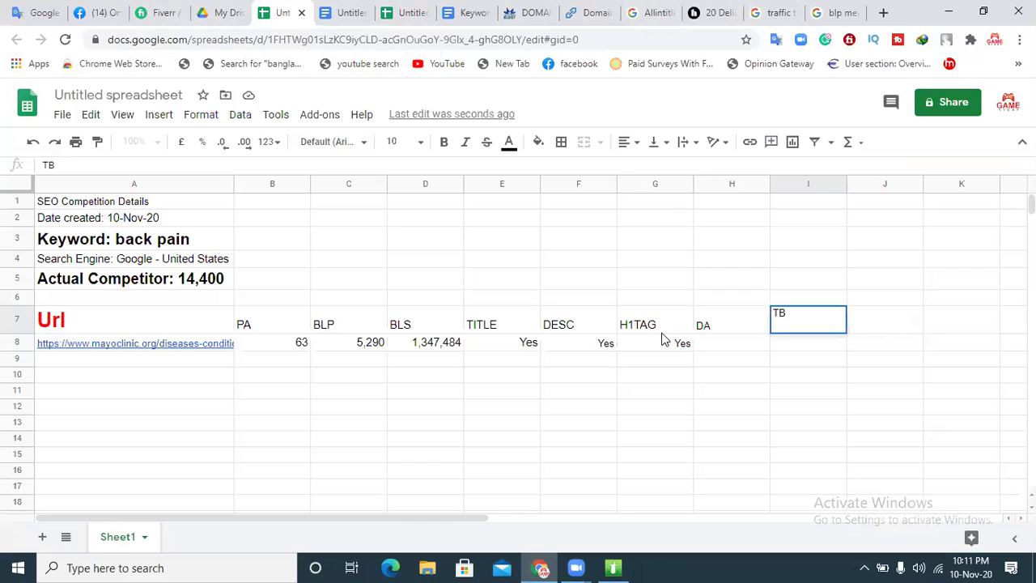
pyautogui.click(893, 322)
pyautogui.write('QB')
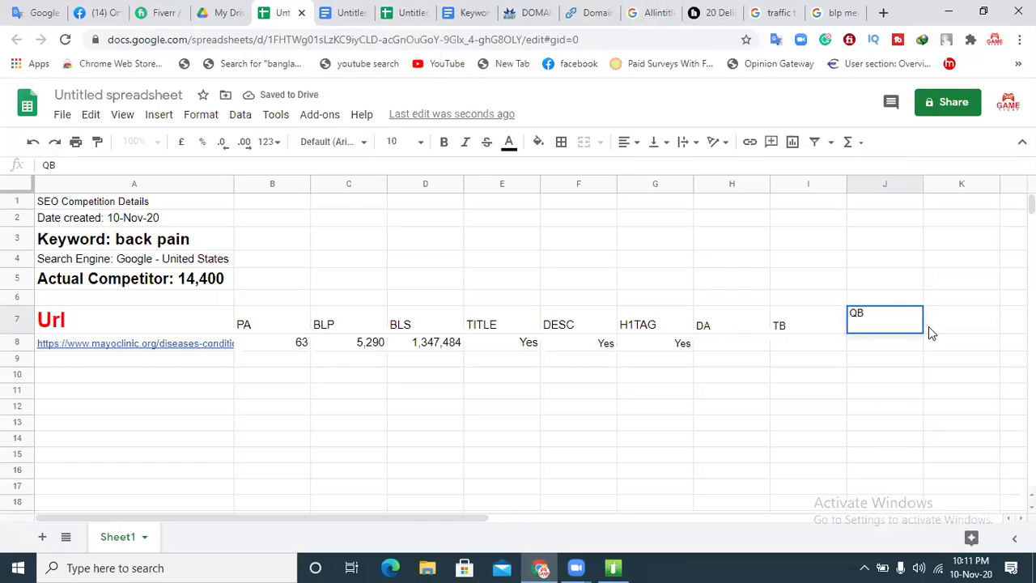
pyautogui.click(931, 324)
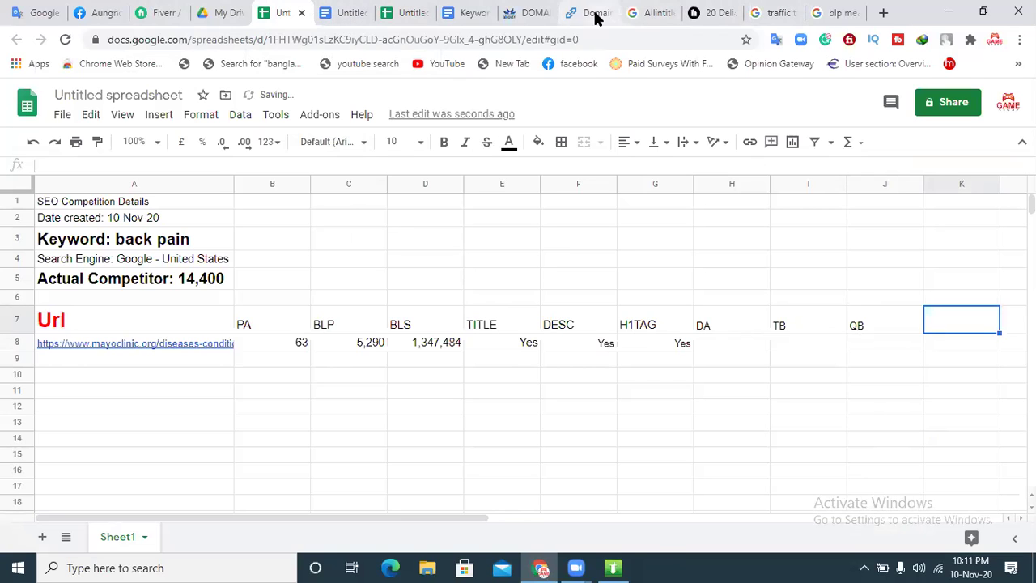
# - Consult the checker's result columns again and add the heading "PQ" in cell K7 of the spreadsheet
pyautogui.click(533, 12)
pyautogui.click(590, 12)
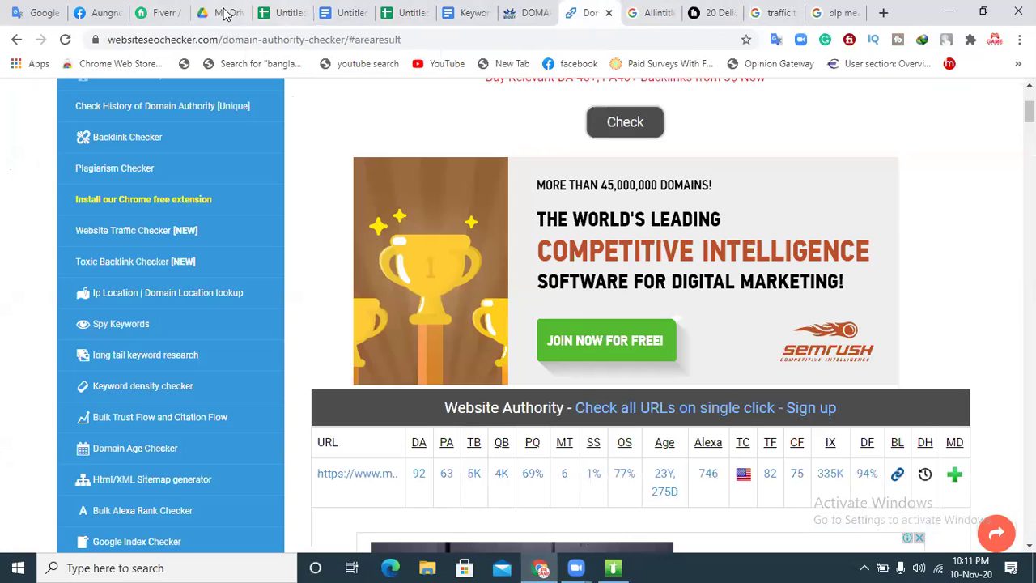
pyautogui.click(296, 10)
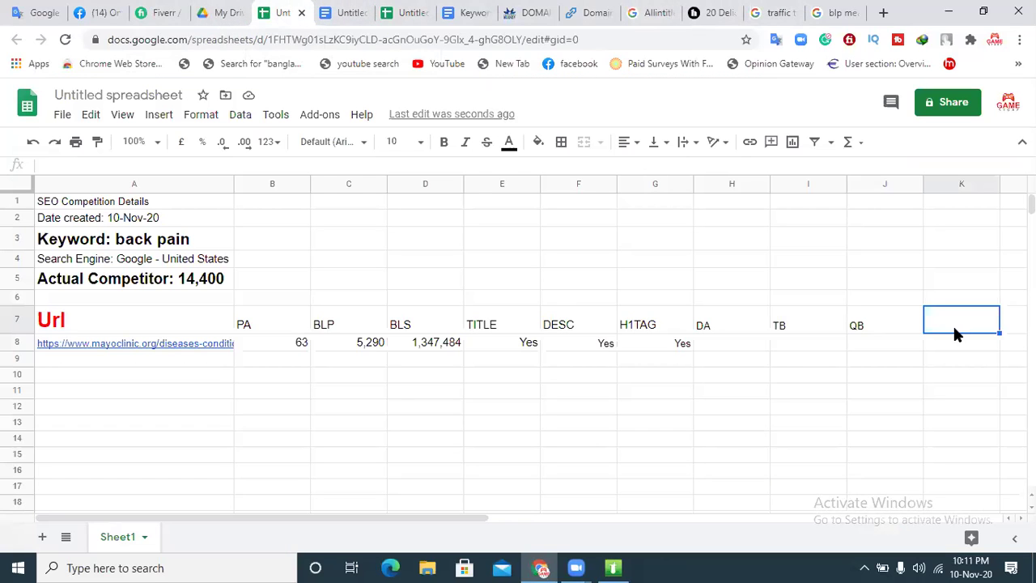
pyautogui.write('PQ')
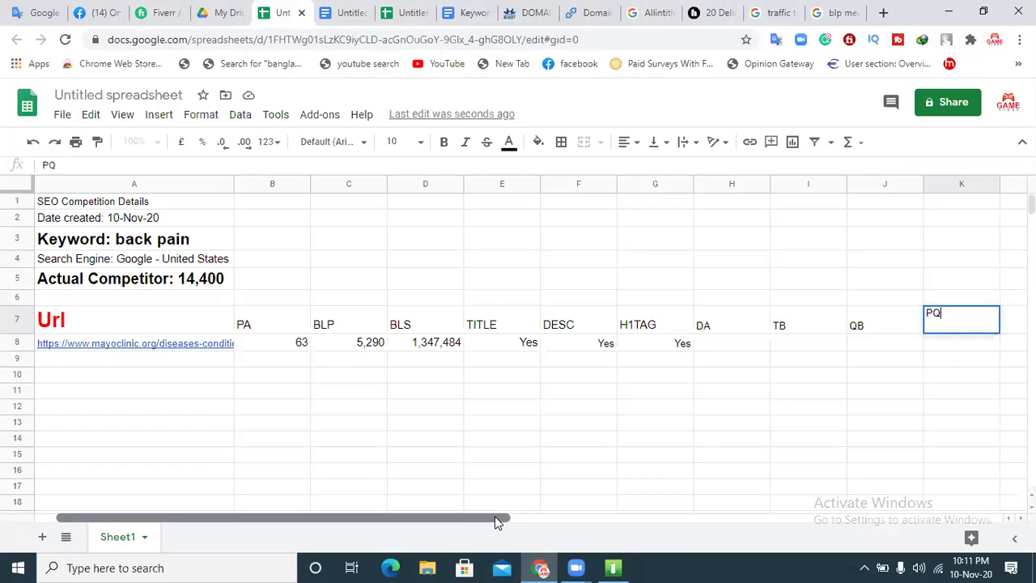
pyautogui.click(745, 411)
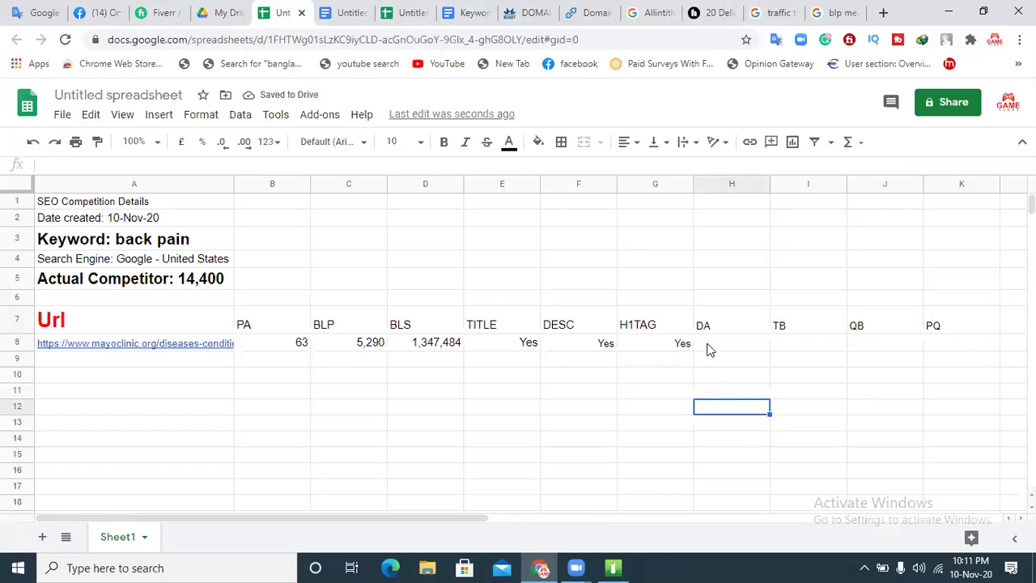
# - Copy the mayoclinic.org DA value 92 from the checker results into cell H8 of the spreadsheet
pyautogui.click(591, 11)
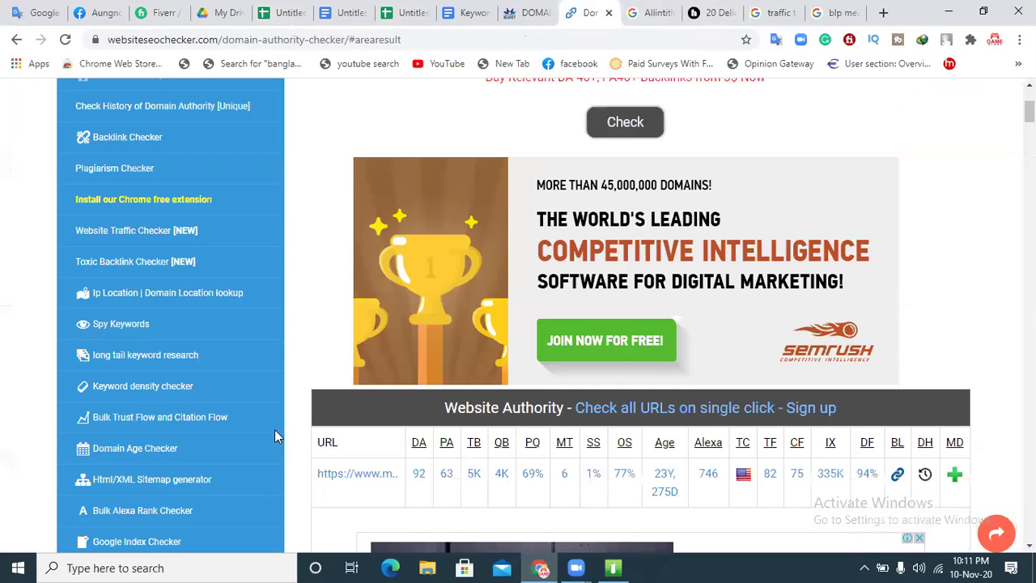
pyautogui.doubleClick(417, 476)
pyautogui.hotkey('ctrl', 'c')
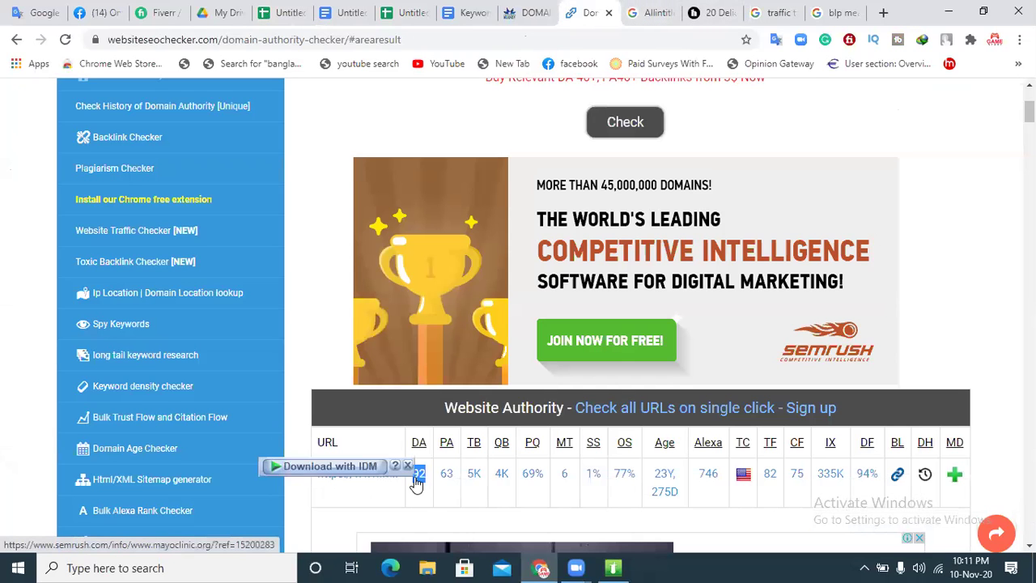
pyautogui.click(278, 10)
pyautogui.click(731, 348)
pyautogui.hotkey('ctrl', 'v')
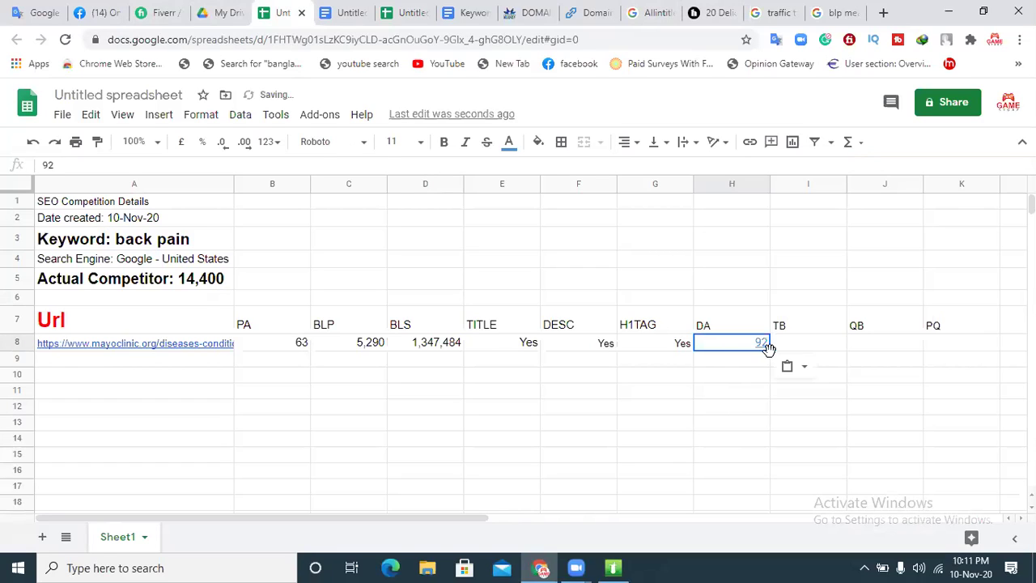
# - Copy the TB value 5K from the checker results into cell I8 of the spreadsheet
pyautogui.click(812, 348)
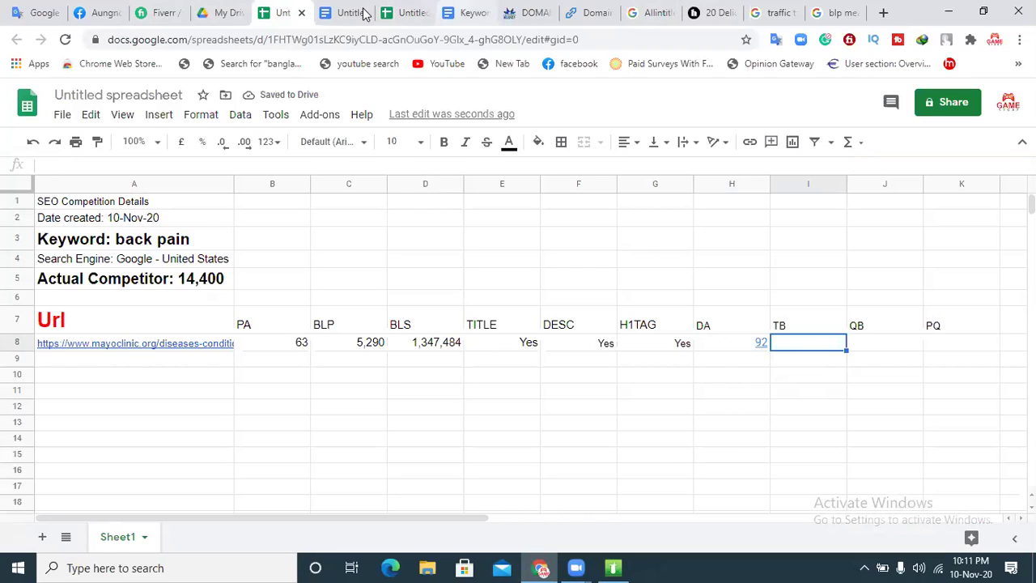
pyautogui.click(364, 14)
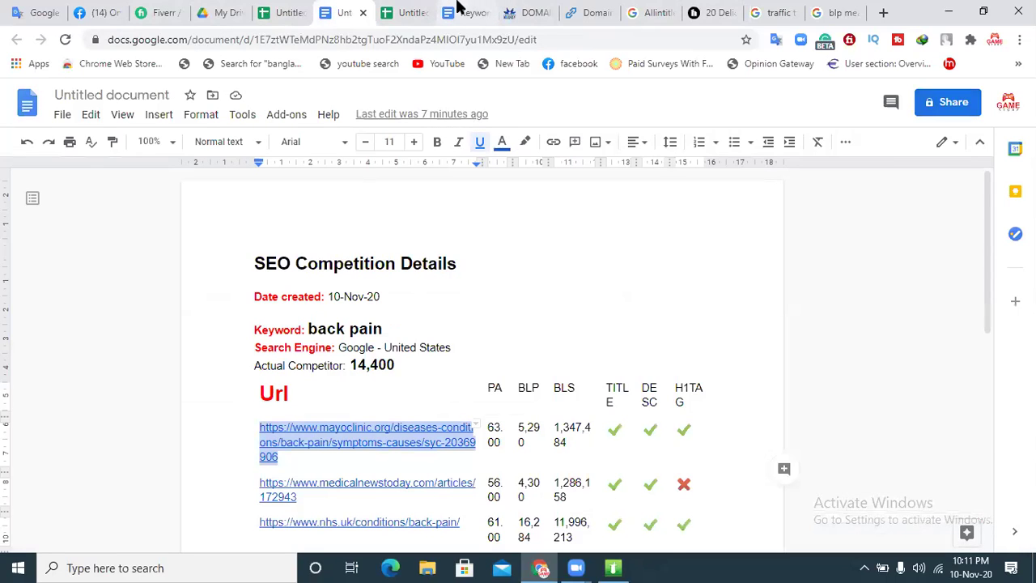
pyautogui.click(584, 12)
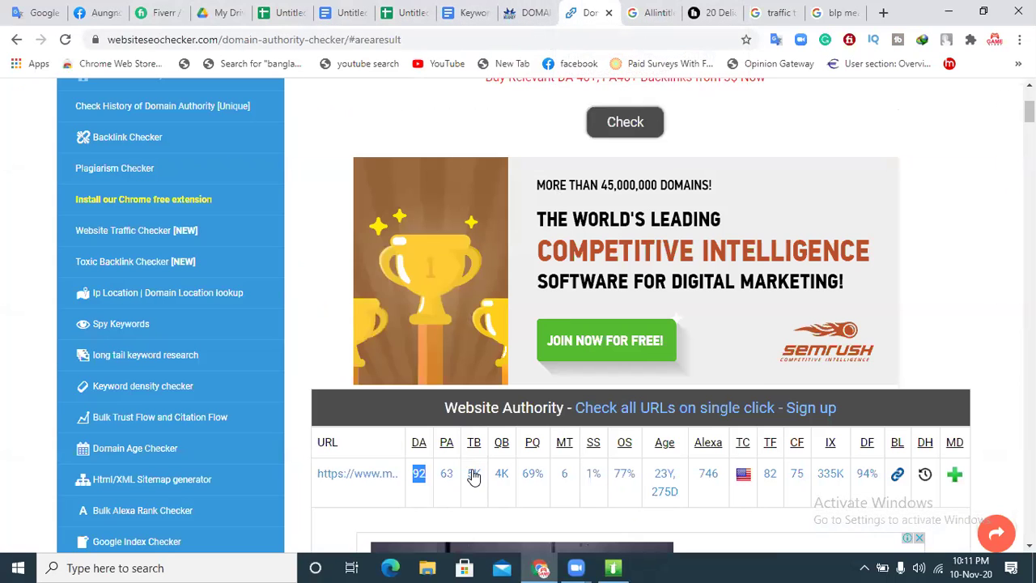
pyautogui.moveTo(484, 476); pyautogui.dragTo(467, 476)
pyautogui.hotkey('ctrl', 'c')
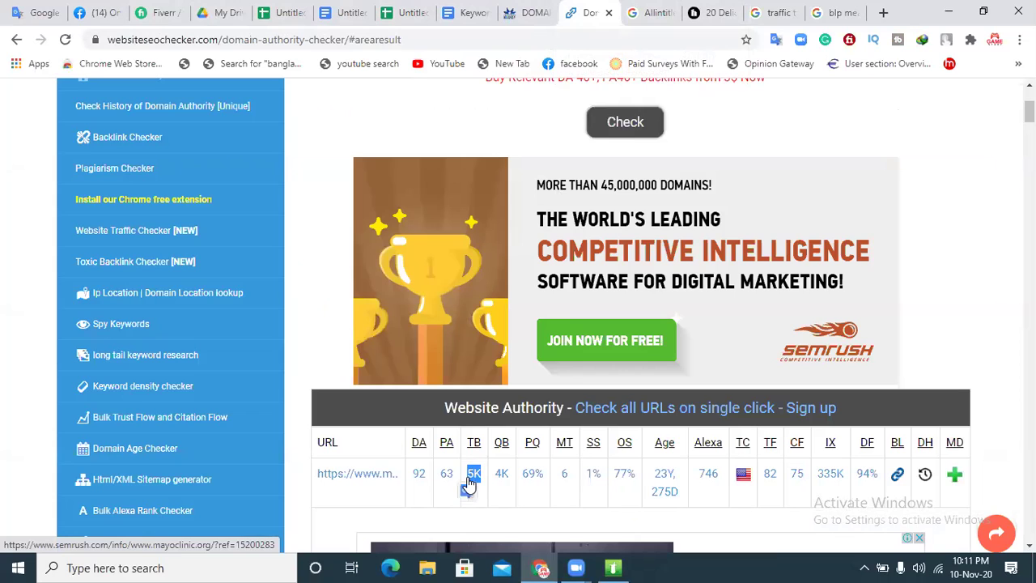
pyautogui.click(280, 13)
pyautogui.hotkey('ctrl', 'v')
# - Copy the QB value 4K from the checker results into cell J8 of the spreadsheet
pyautogui.click(919, 346)
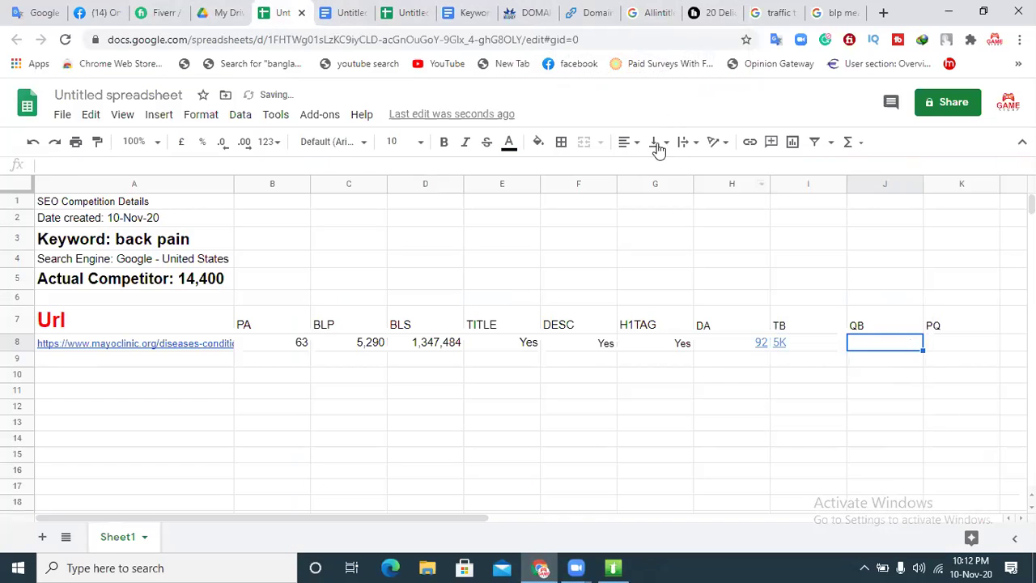
pyautogui.click(577, 11)
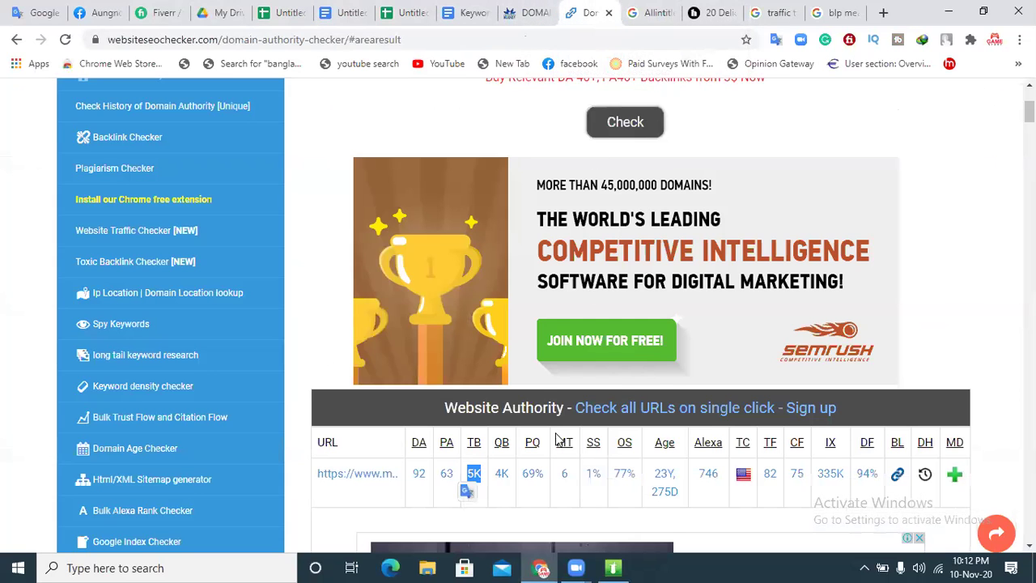
pyautogui.doubleClick(500, 474)
pyautogui.hotkey('ctrl', 'c')
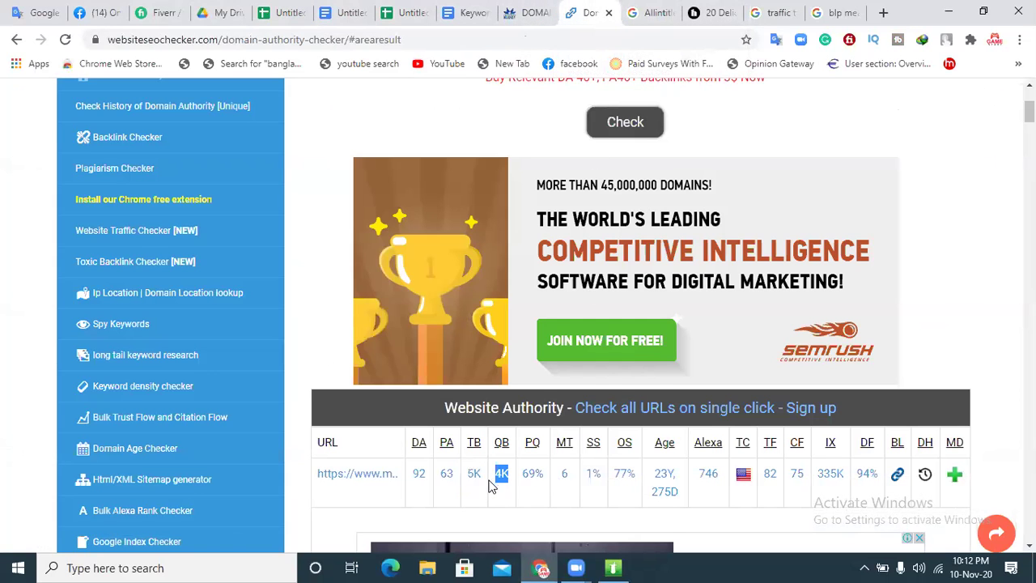
pyautogui.click(287, 12)
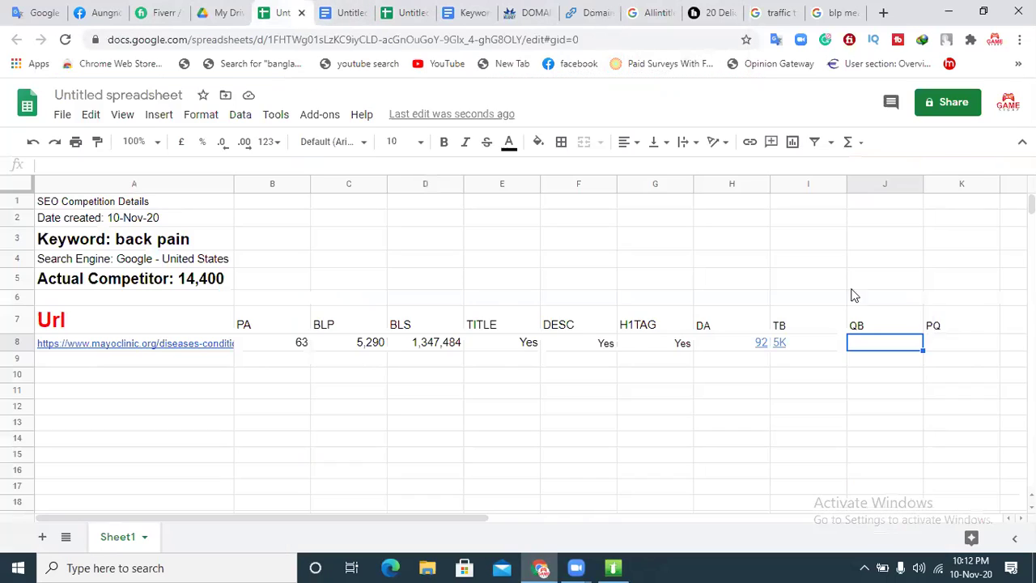
pyautogui.hotkey('ctrl', 'v')
pyautogui.click(939, 348)
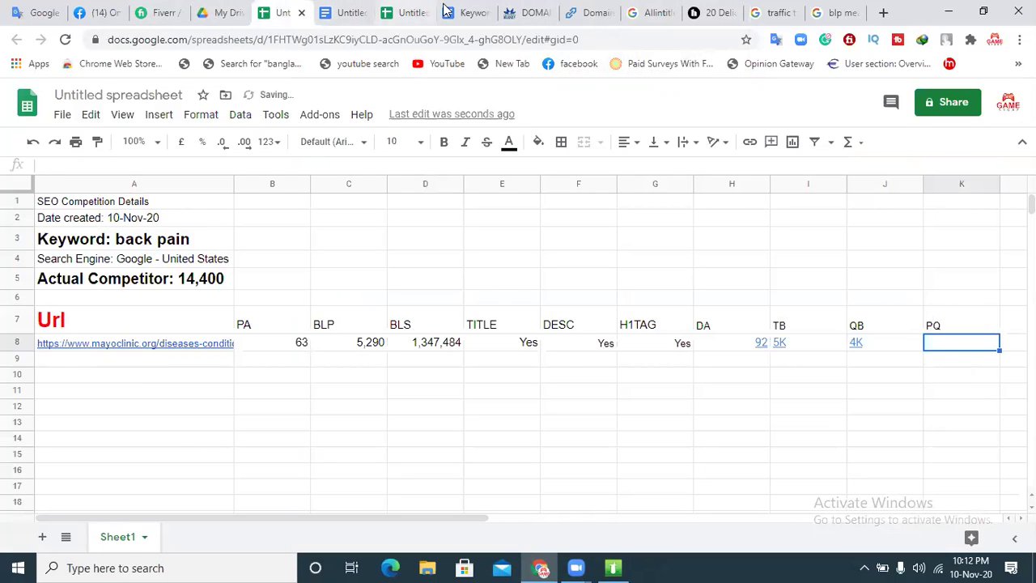
# - Copy the mayoclinic.org PQ value 69% from the Domain Authority Checker results into cell K8 of the spreadsheet
pyautogui.click(590, 11)
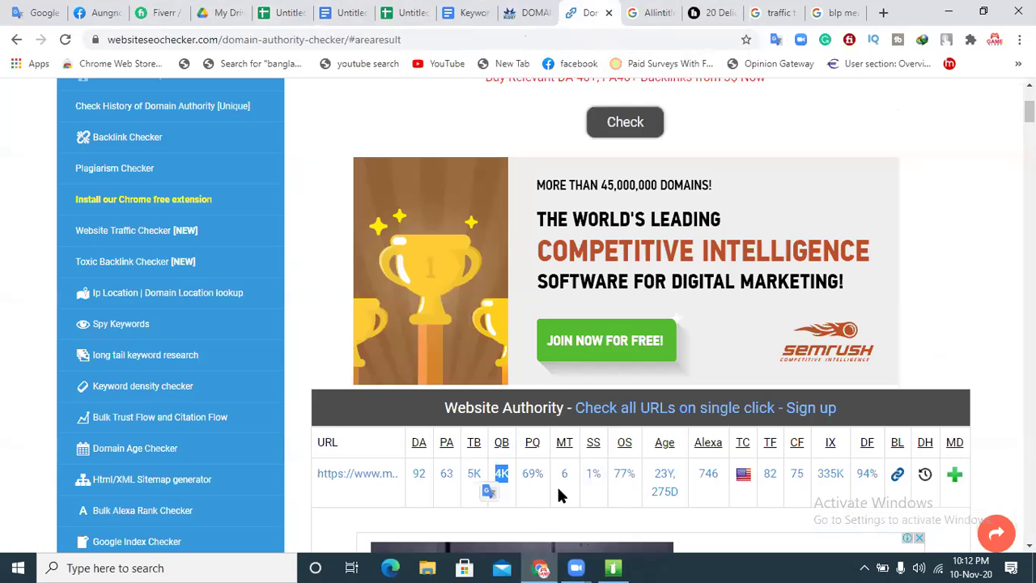
pyautogui.doubleClick(532, 474)
pyautogui.hotkey('ctrl', 'c')
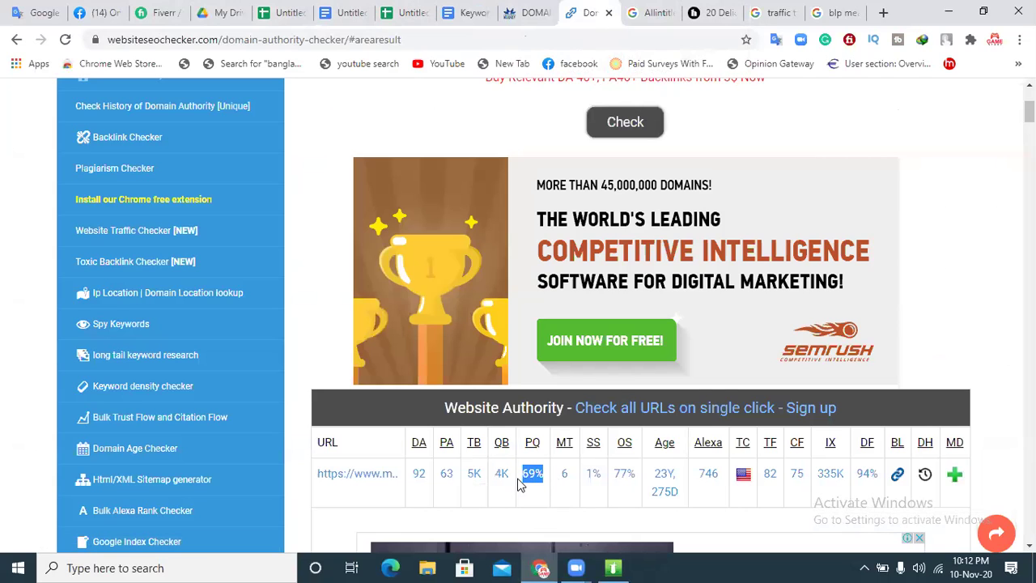
pyautogui.click(269, 9)
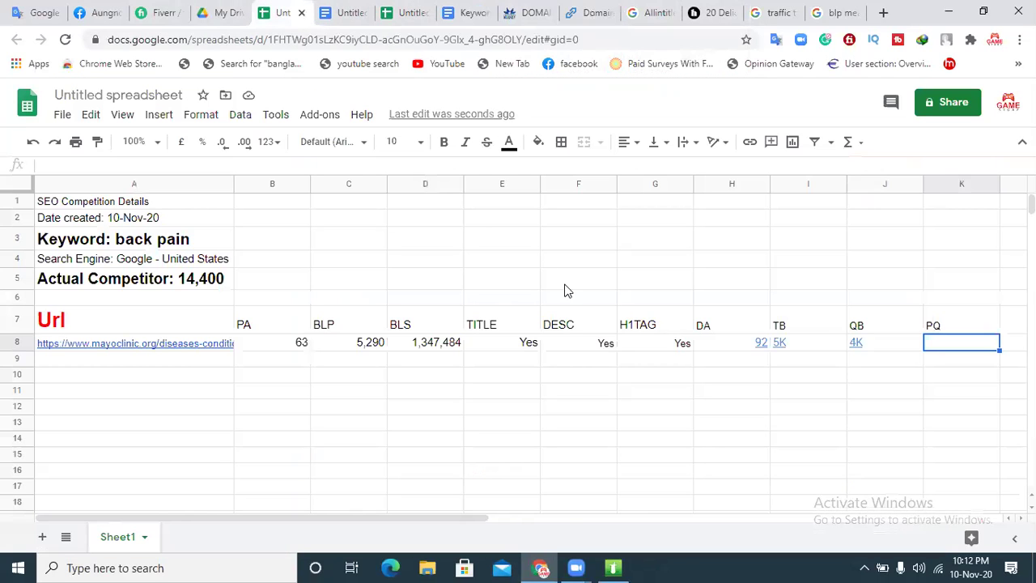
pyautogui.hotkey('ctrl', 'v')
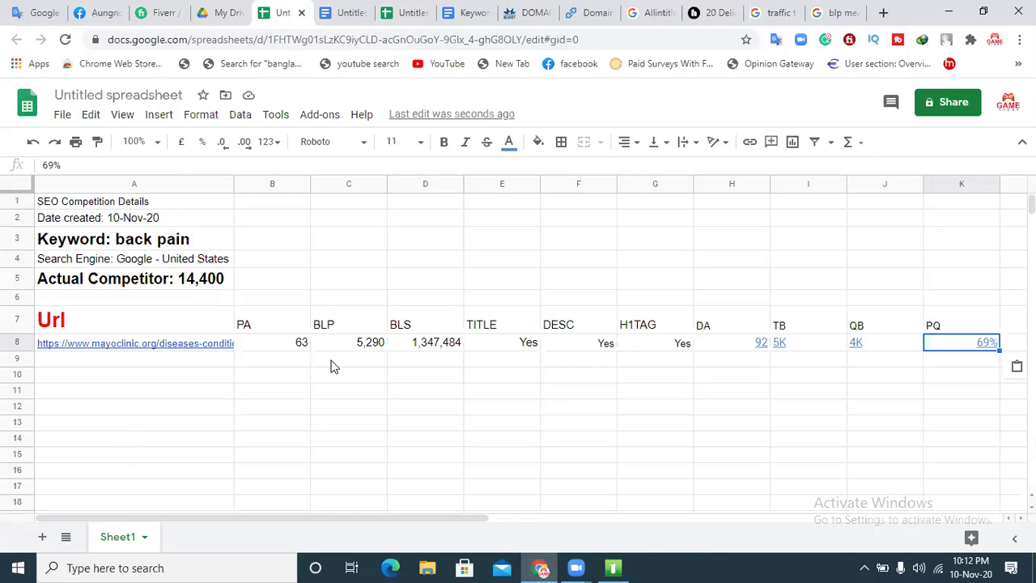
# - Review the report's keyword, URL, PA and Actual Competitor cells in the spreadsheet
pyautogui.click(214, 243)
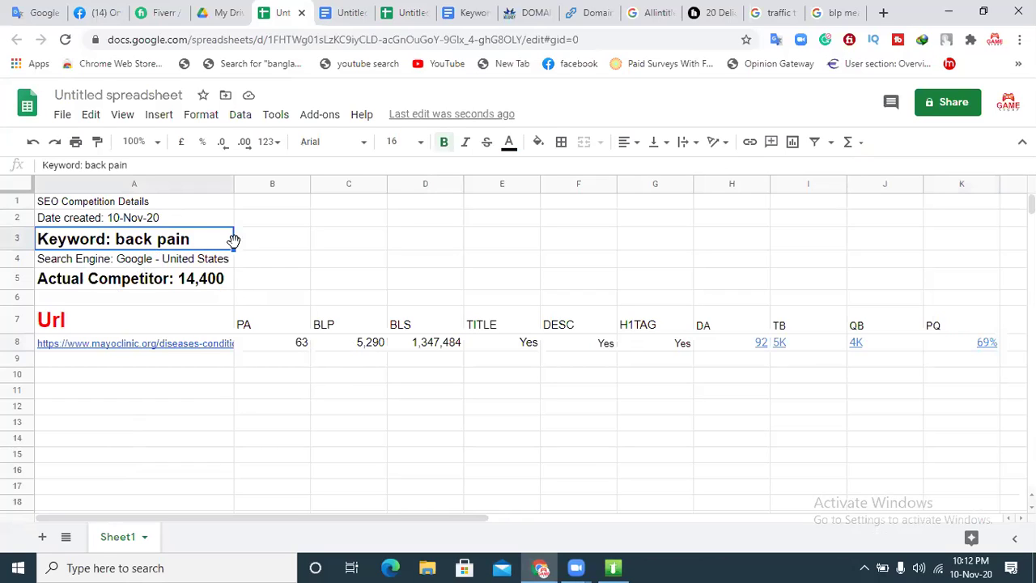
pyautogui.click(271, 244)
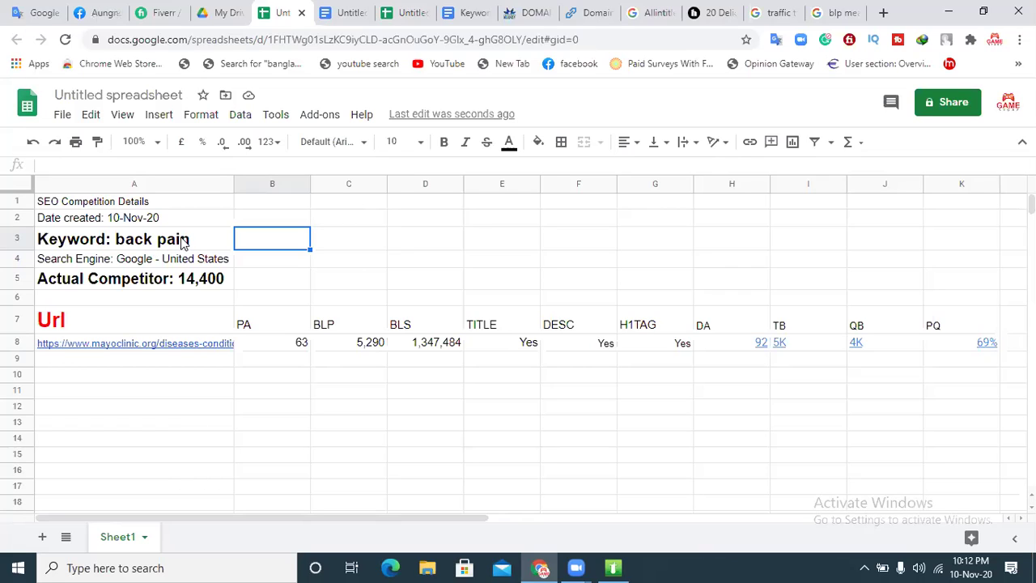
pyautogui.click(137, 246)
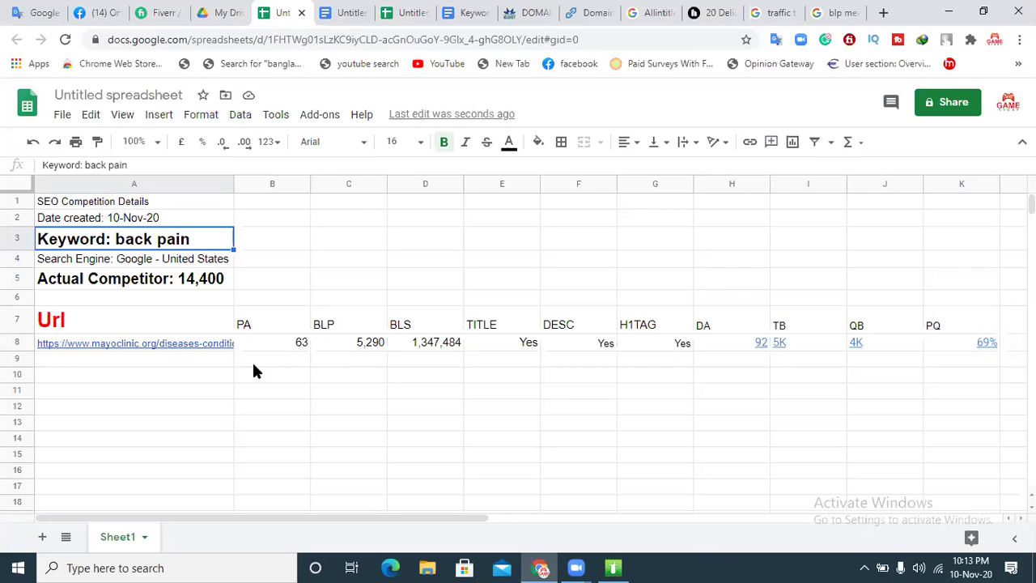
pyautogui.click(204, 348)
pyautogui.click(304, 343)
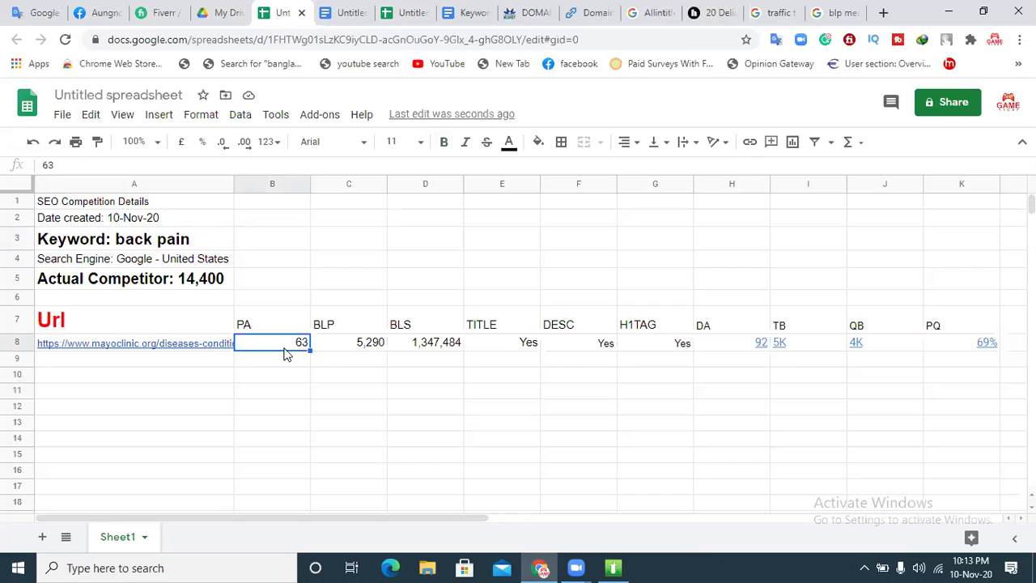
pyautogui.click(269, 370)
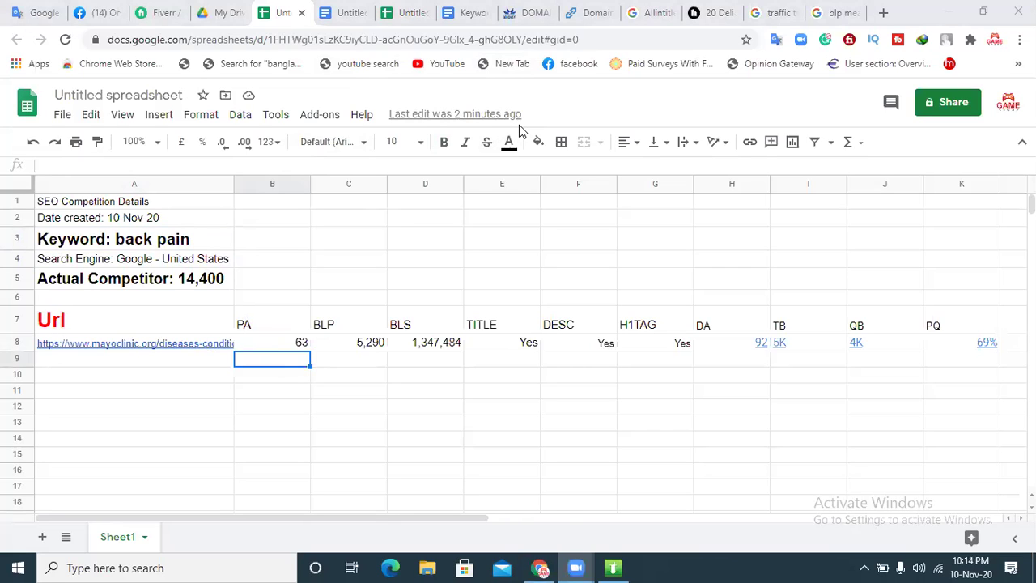
pyautogui.click(287, 349)
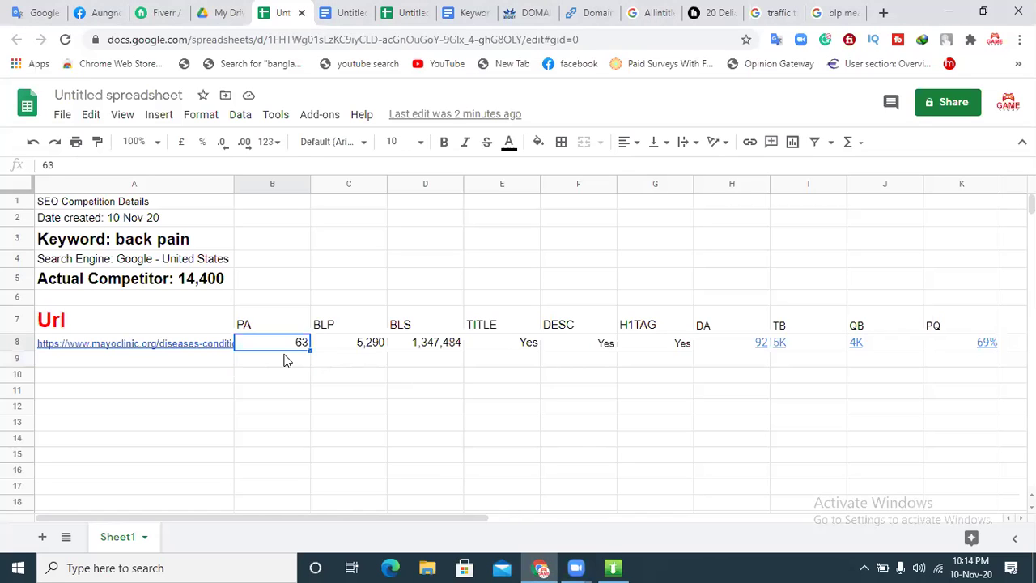
pyautogui.click(285, 375)
pyautogui.click(295, 350)
pyautogui.click(136, 245)
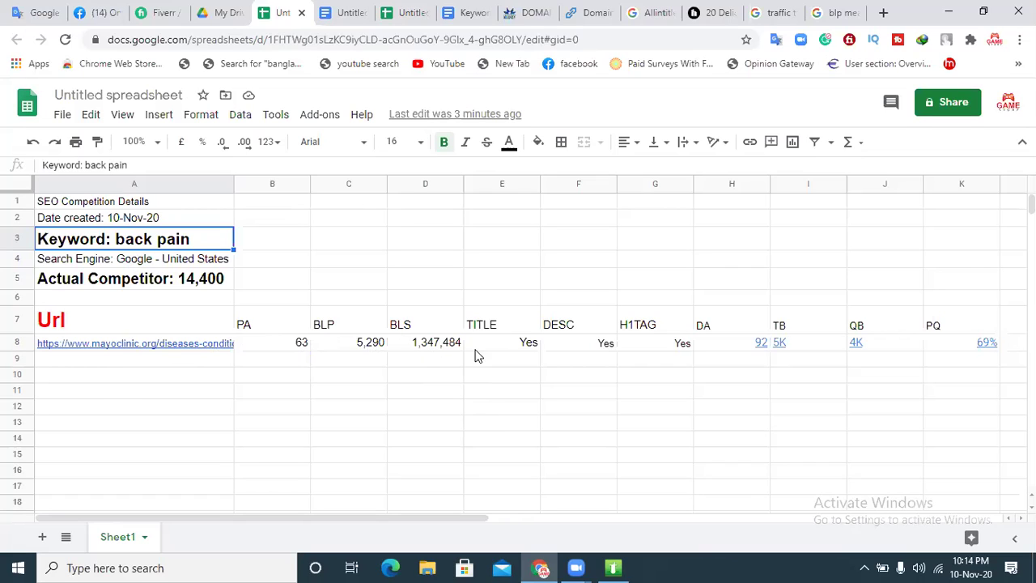
pyautogui.moveTo(757, 344)
pyautogui.press('Down')
pyautogui.press('Down')
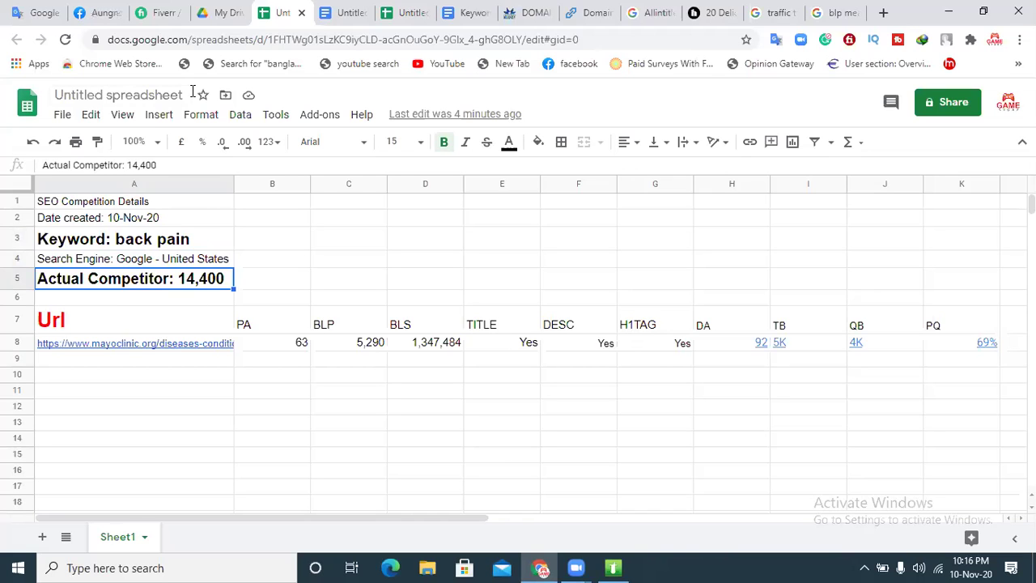
# - Compare the PA guideline at the end of the Keyword Research document with the spreadsheet's PA value for the "back pain" keyword
pyautogui.click(335, 9)
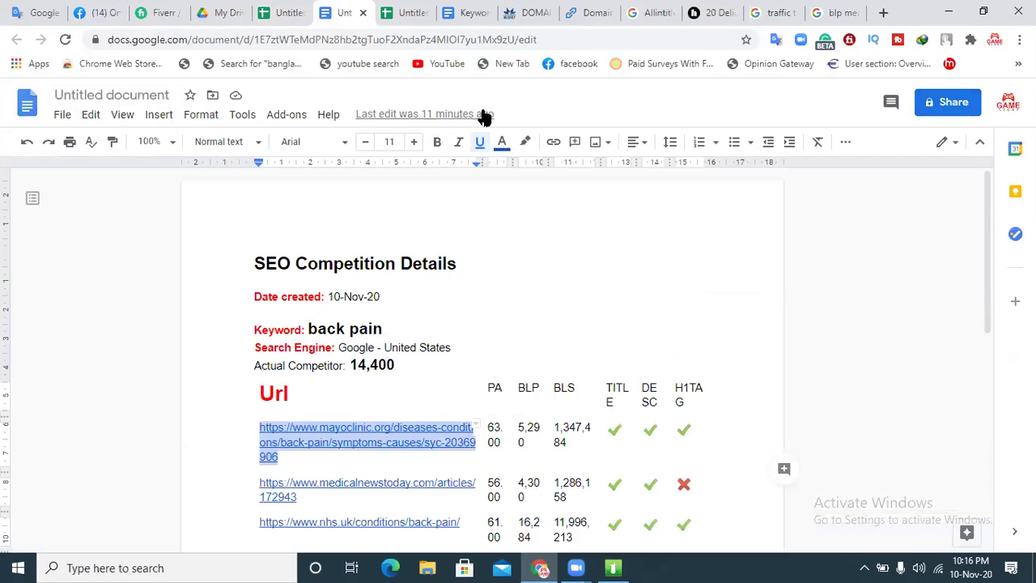
pyautogui.click(467, 12)
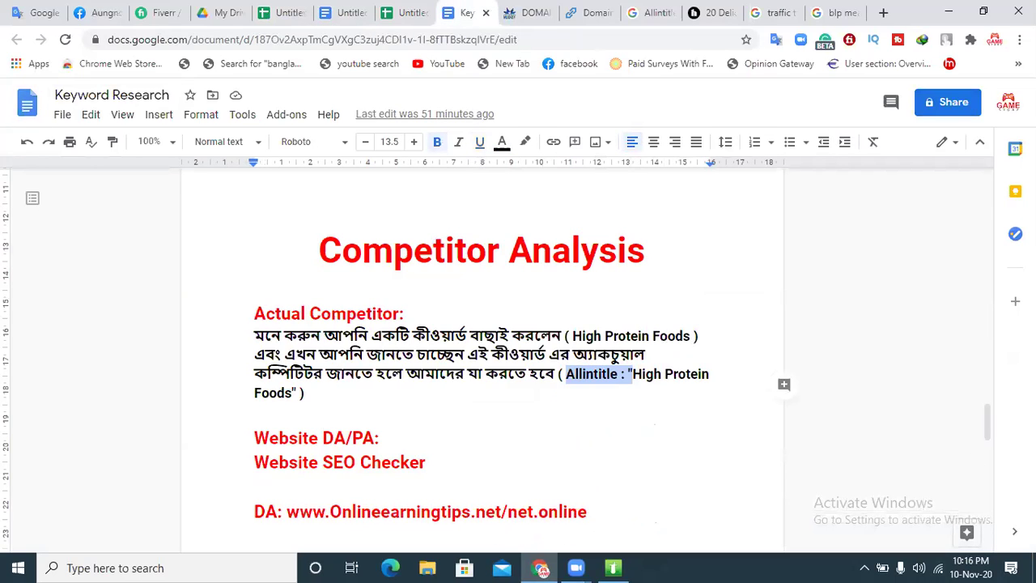
pyautogui.moveTo(988, 414); pyautogui.dragTo(999, 495)
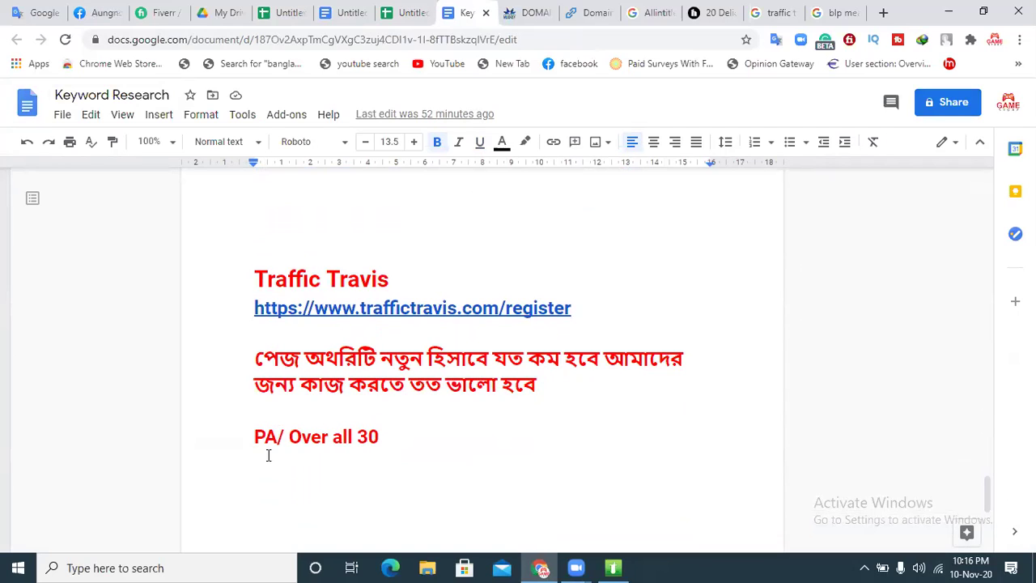
pyautogui.moveTo(387, 435); pyautogui.dragTo(333, 437)
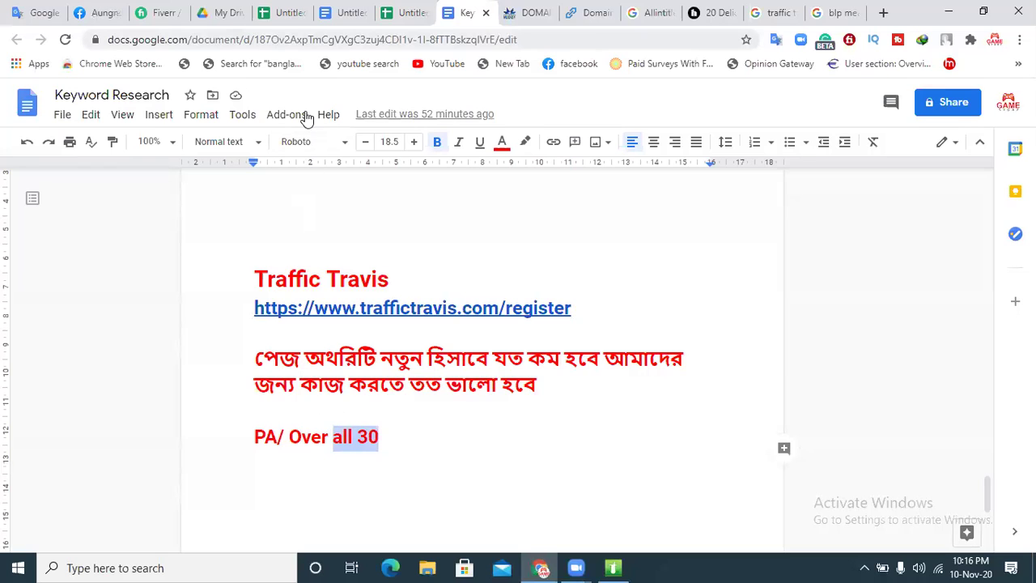
pyautogui.hotkey('ctrl', '5')
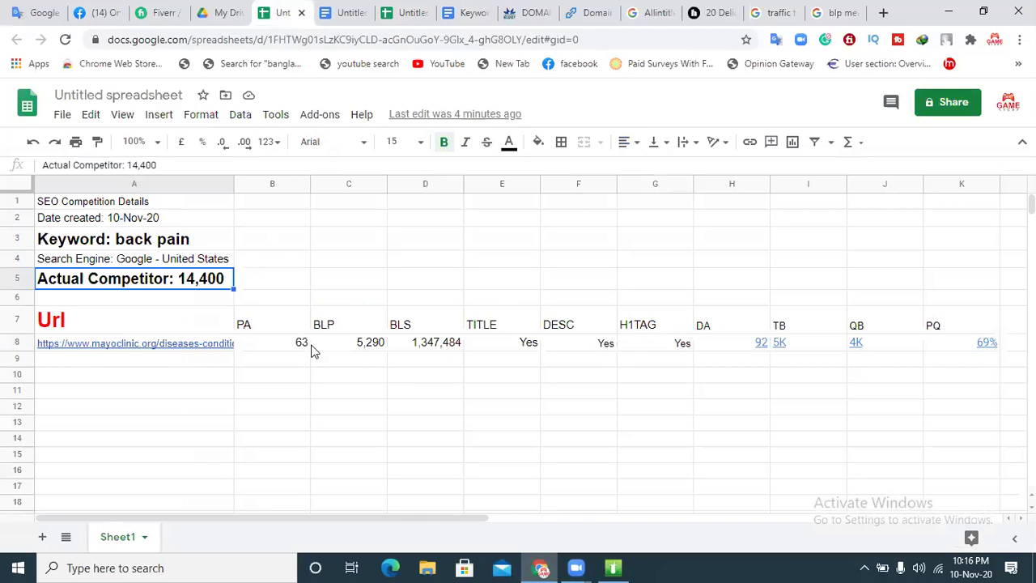
pyautogui.click(307, 351)
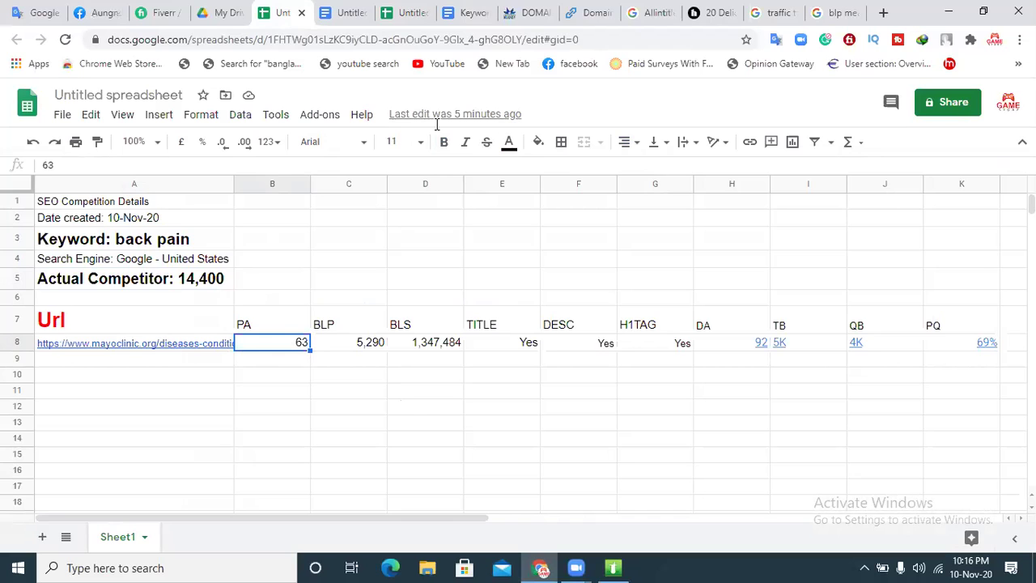
pyautogui.click(350, 10)
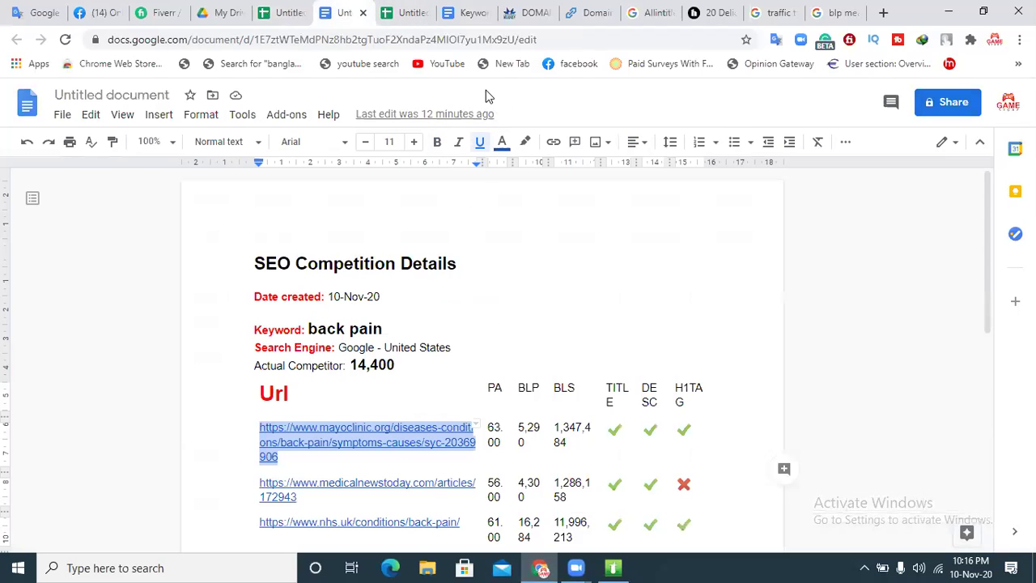
pyautogui.click(472, 13)
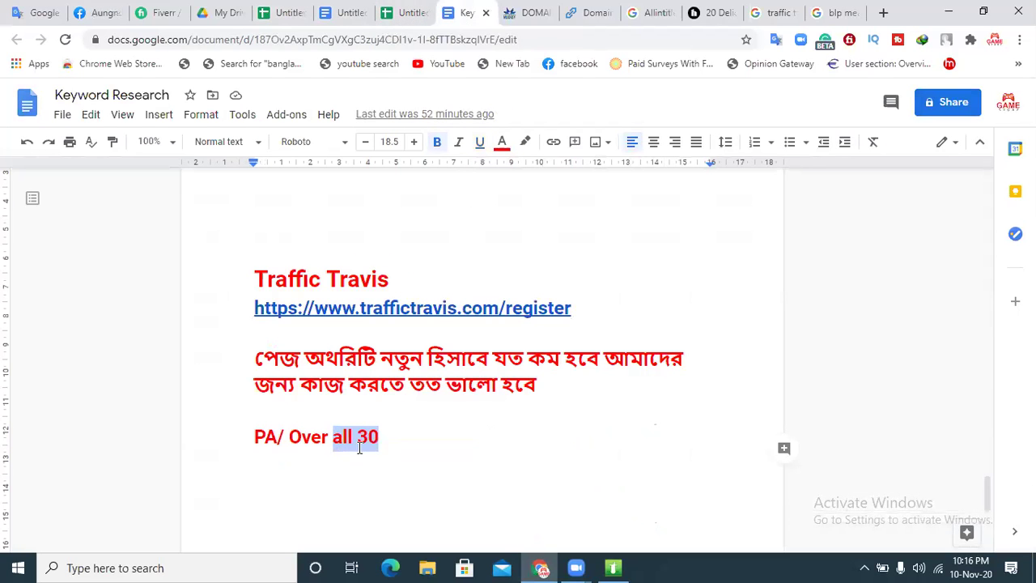
pyautogui.moveTo(386, 440); pyautogui.dragTo(361, 437)
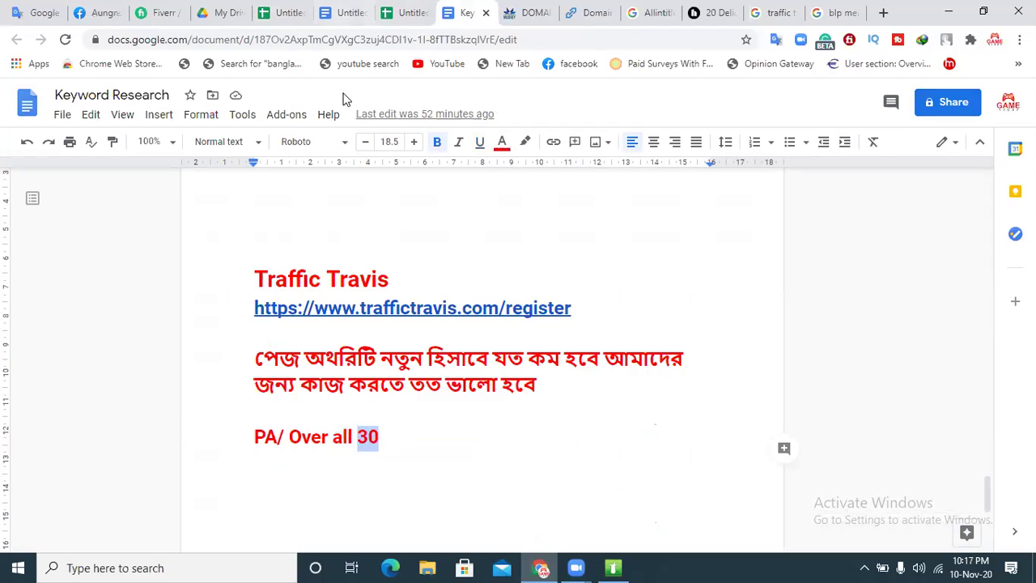
pyautogui.click(346, 13)
pyautogui.click(282, 13)
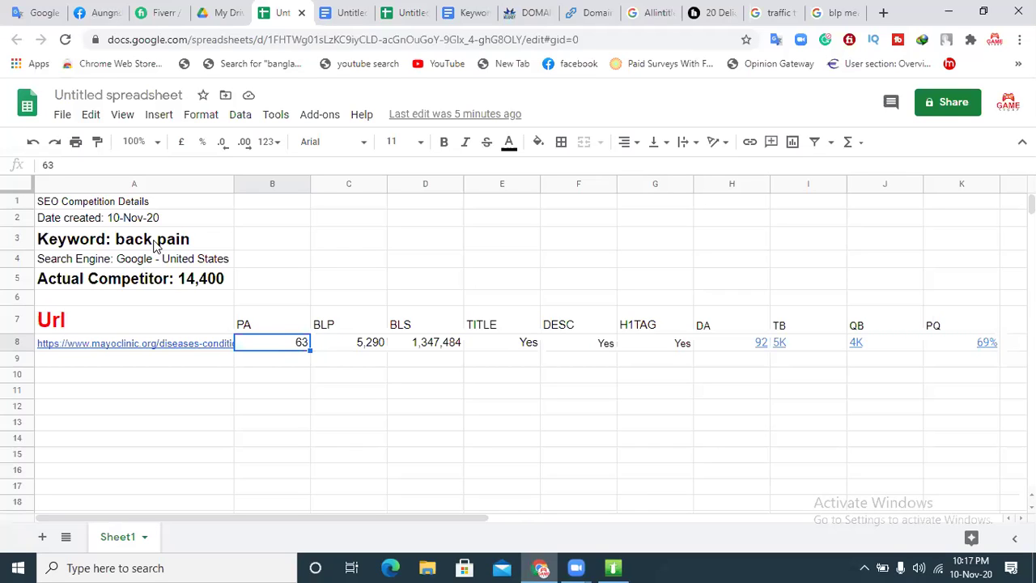
pyautogui.click(182, 246)
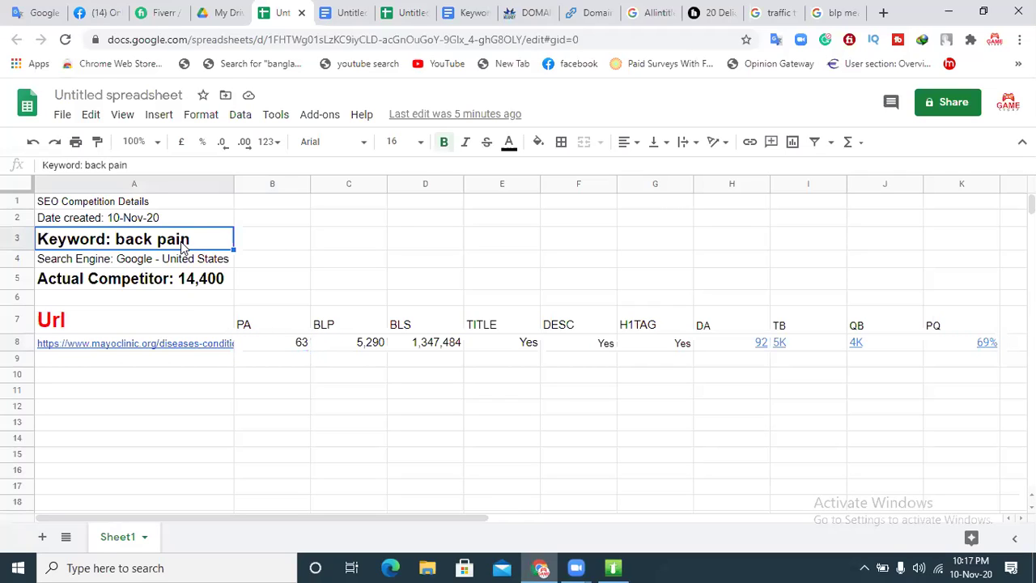
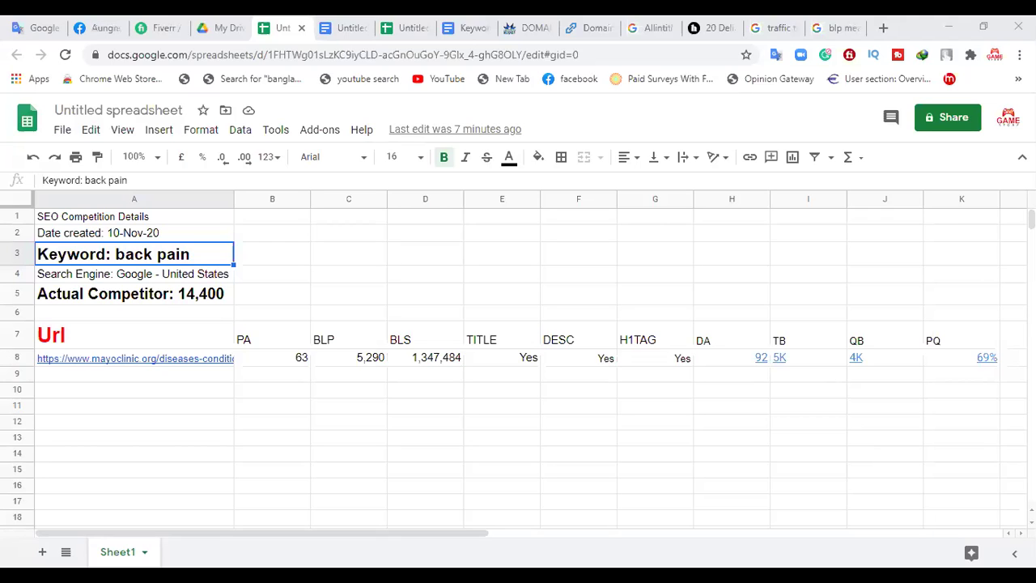
# - Replace the BLP value in cell C8 and the BLS value in cell D8 with 0
pyautogui.click(274, 361)
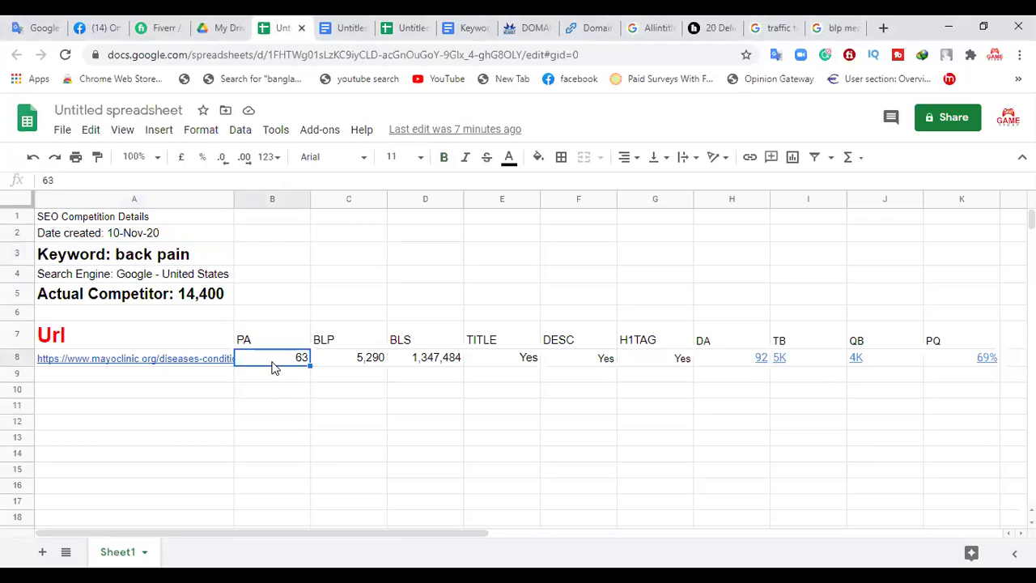
pyautogui.click(341, 365)
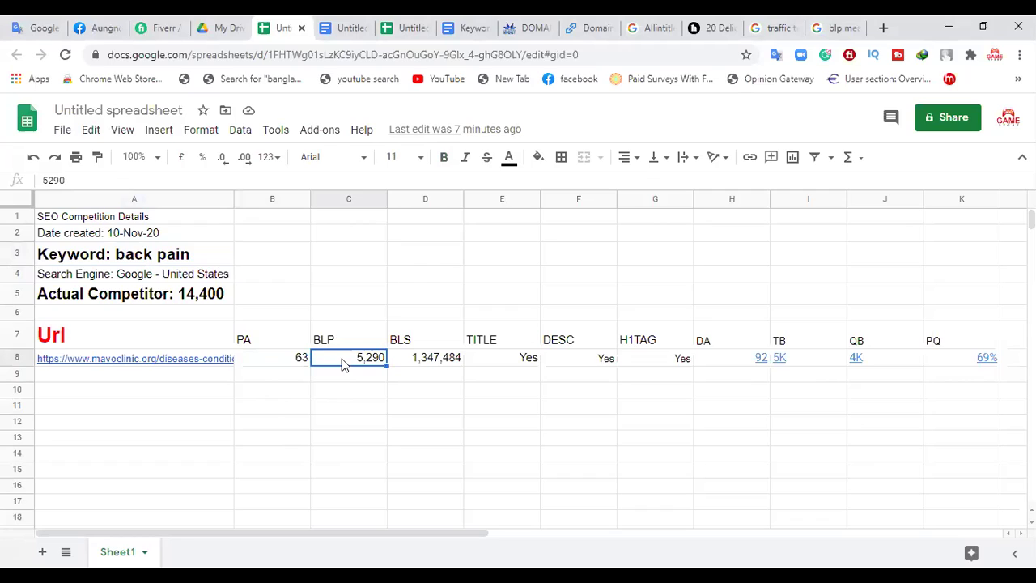
pyautogui.press('Delete')
pyautogui.write('0')
pyautogui.click(446, 366)
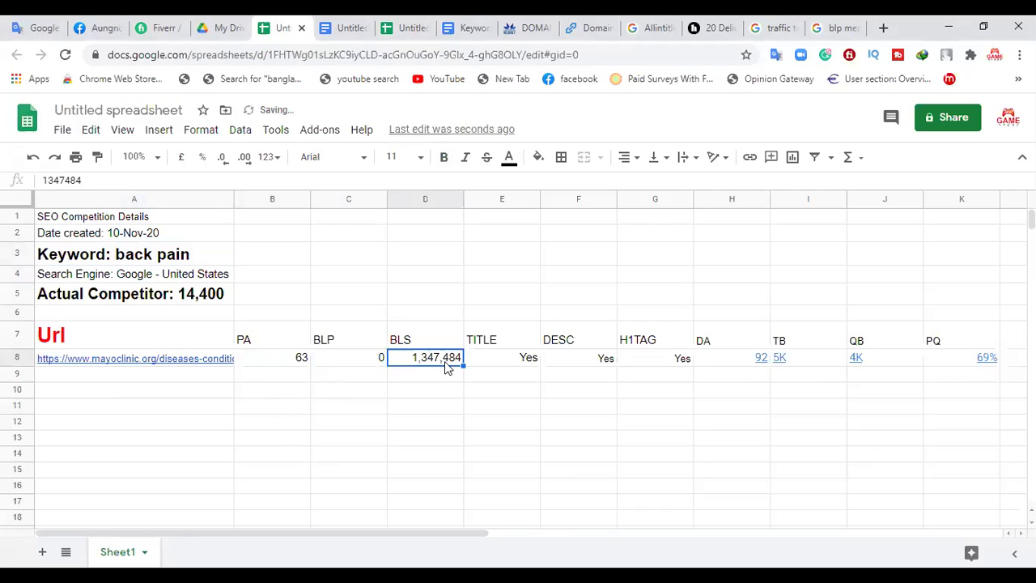
pyautogui.press('Delete')
pyautogui.write('0')
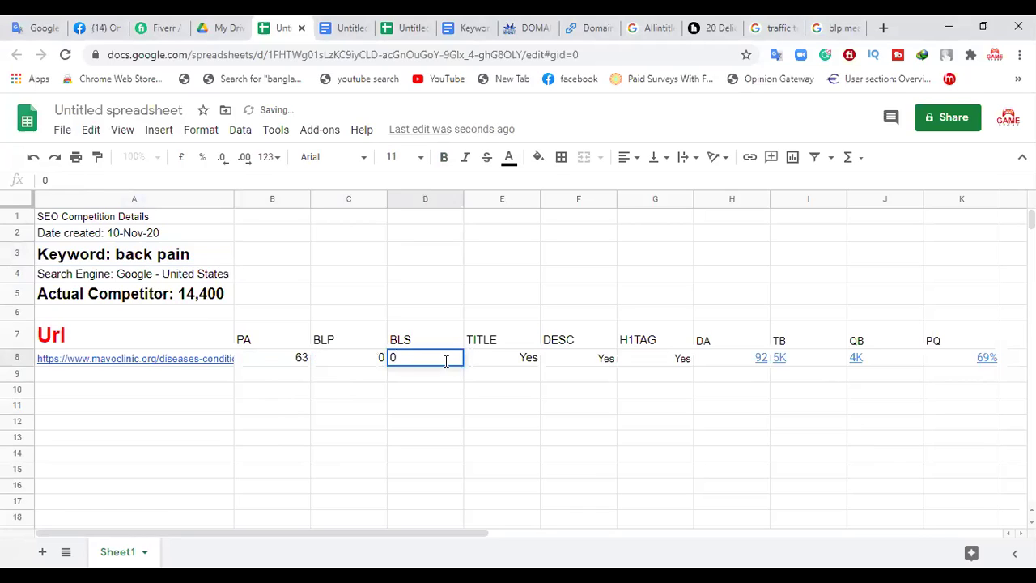
pyautogui.click(422, 396)
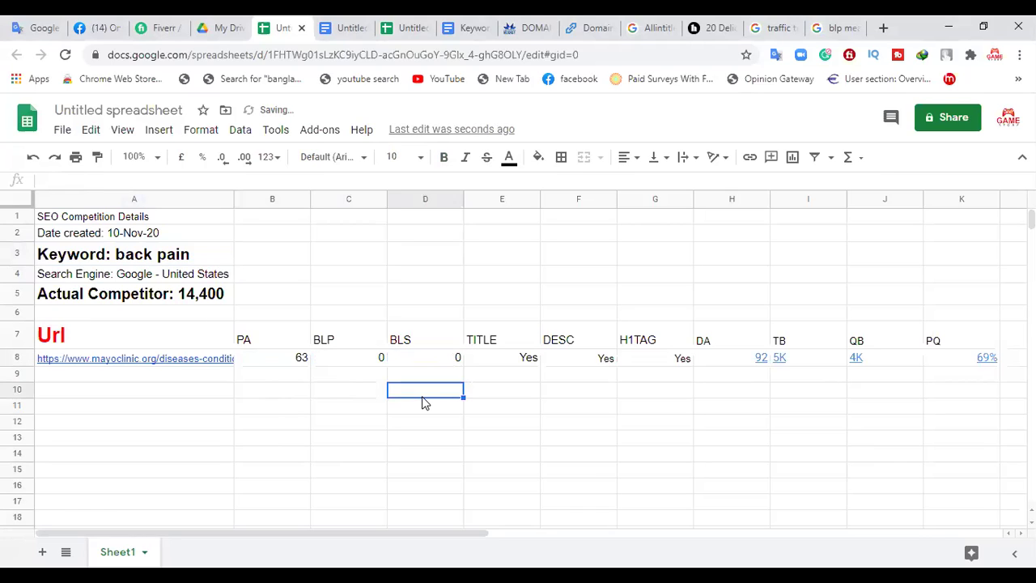
# - Replace the TITLE value in cell E8 with 0
pyautogui.click(504, 361)
pyautogui.write('0')
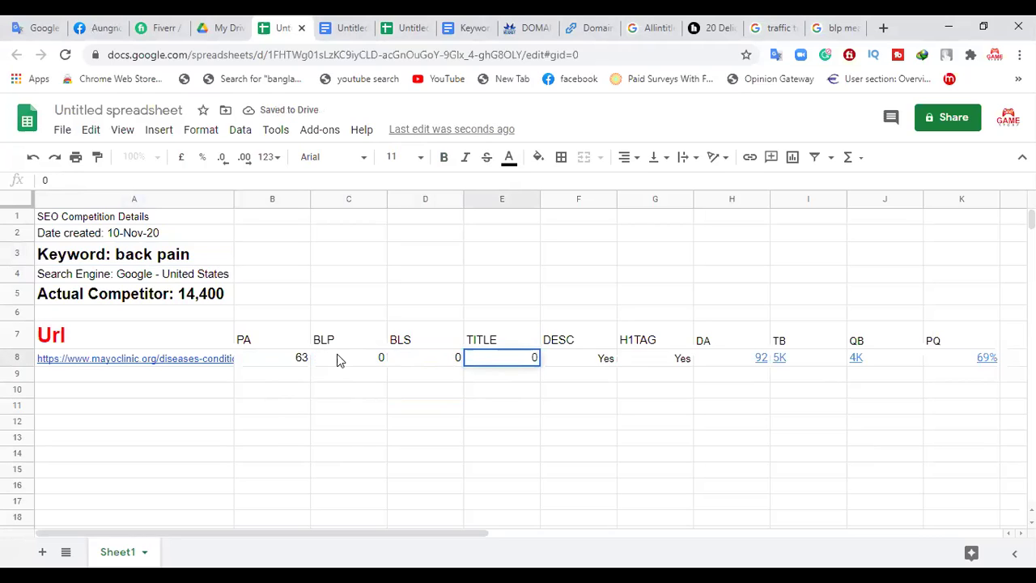
pyautogui.click(494, 406)
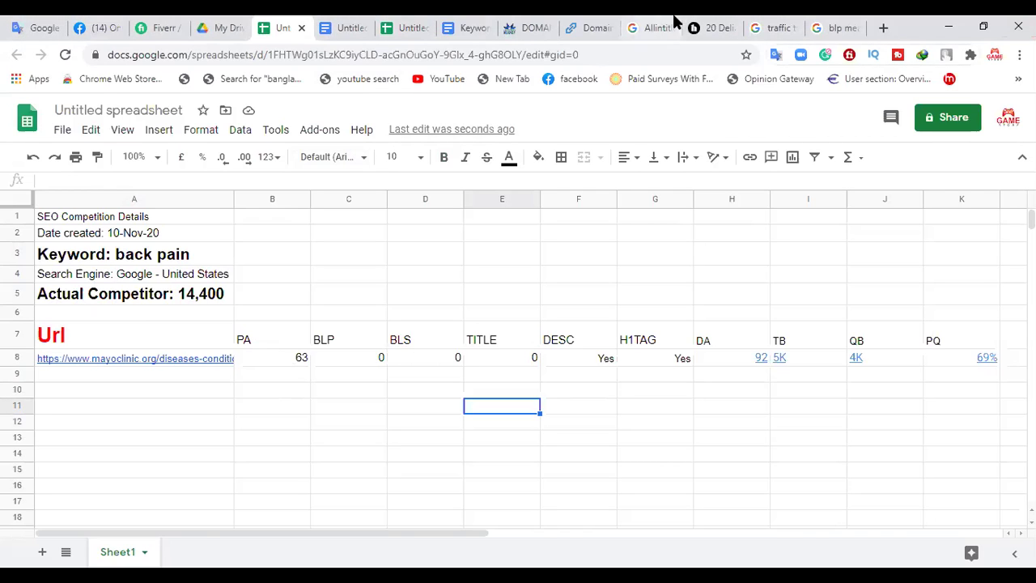
# - Look through the open research pages and documents, including the four keyword criteria in the Keyword Research document
pyautogui.click(695, 26)
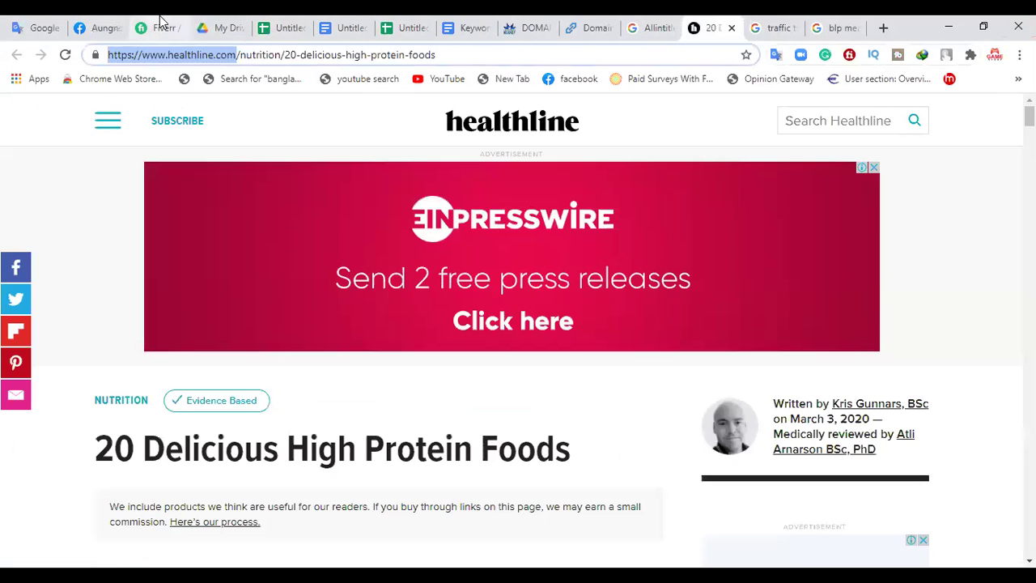
pyautogui.click(397, 23)
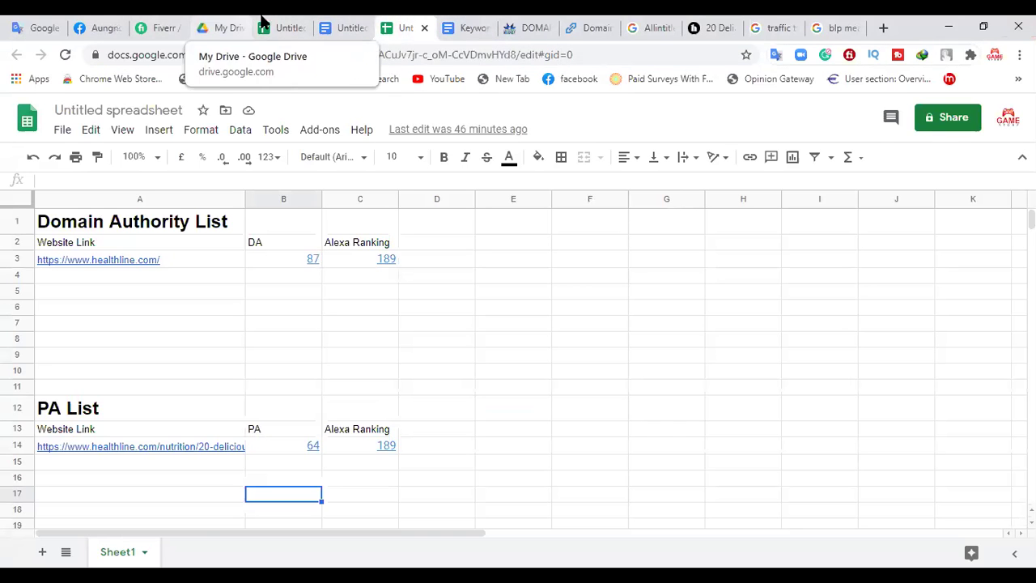
pyautogui.click(648, 28)
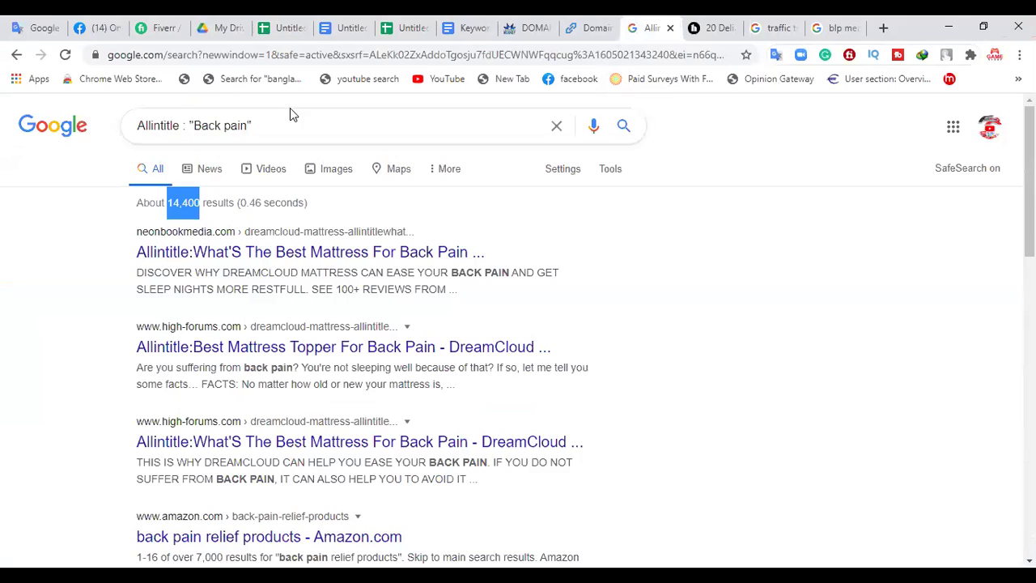
pyautogui.click(767, 26)
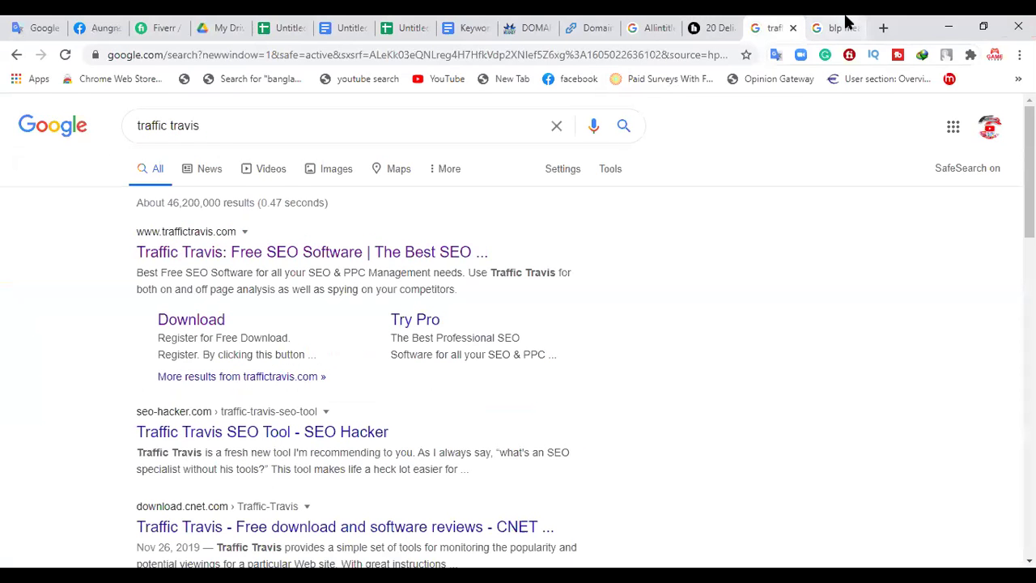
pyautogui.click(845, 26)
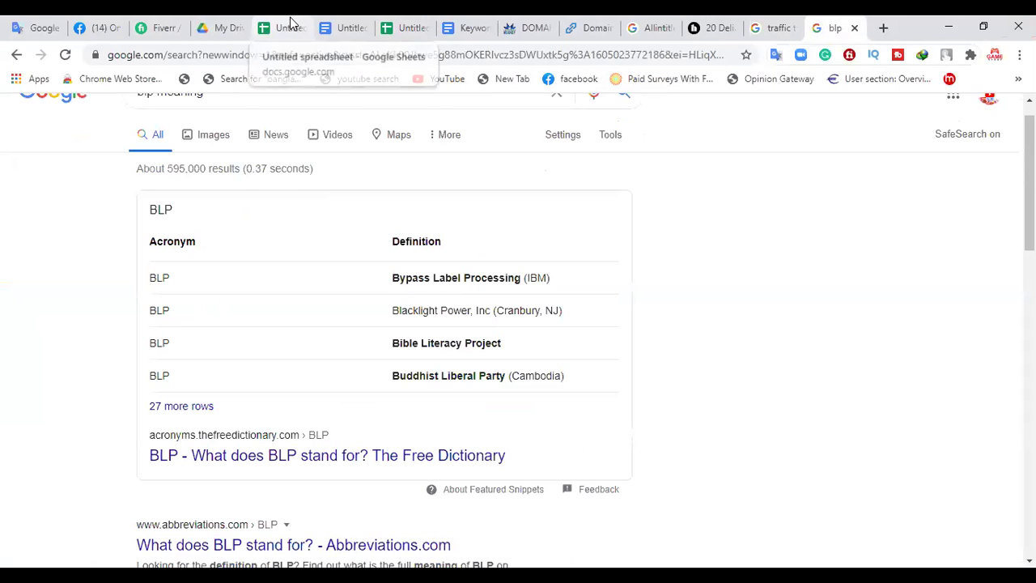
pyautogui.click(333, 26)
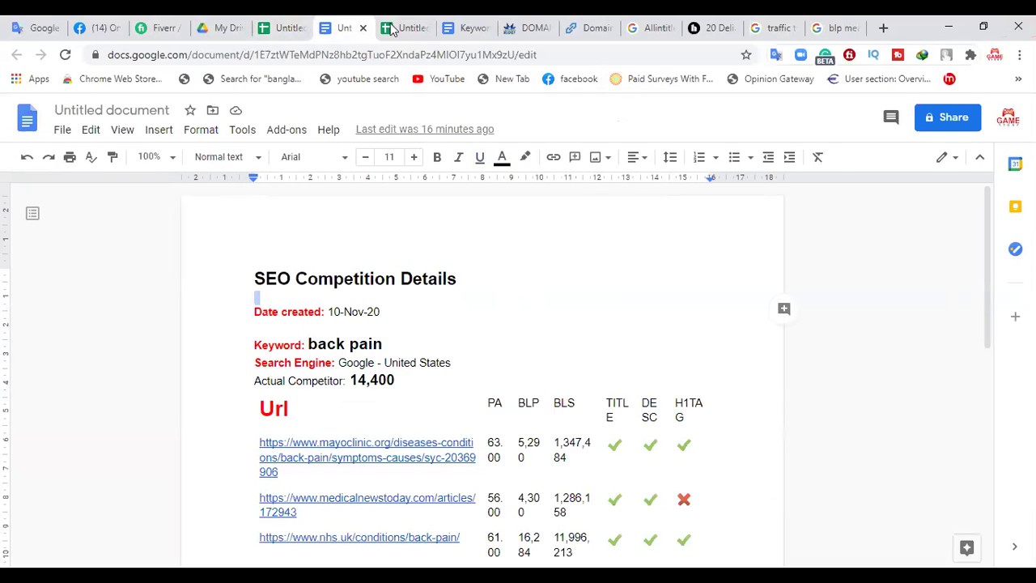
pyautogui.click(454, 27)
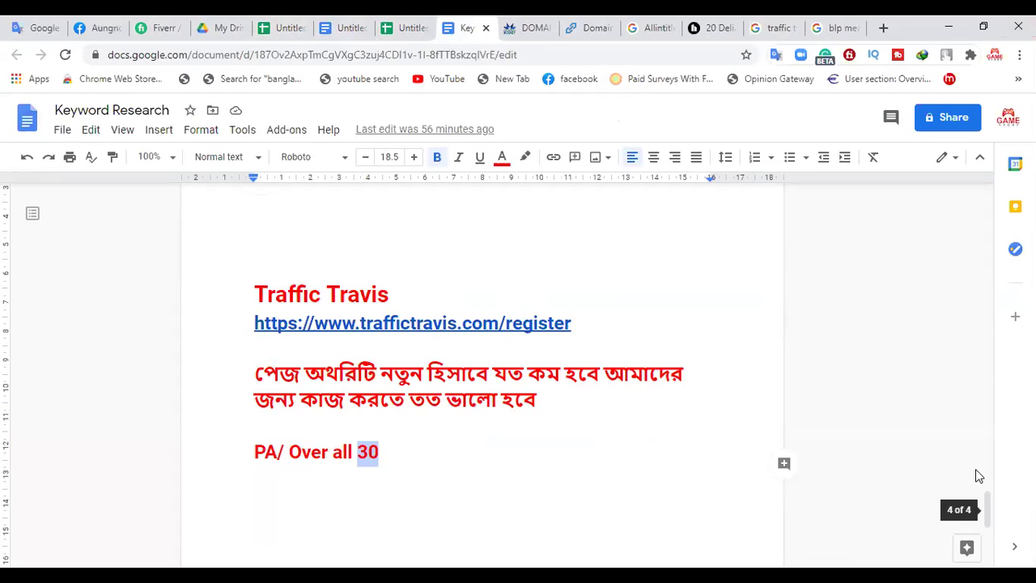
pyautogui.moveTo(983, 510); pyautogui.dragTo(988, 360)
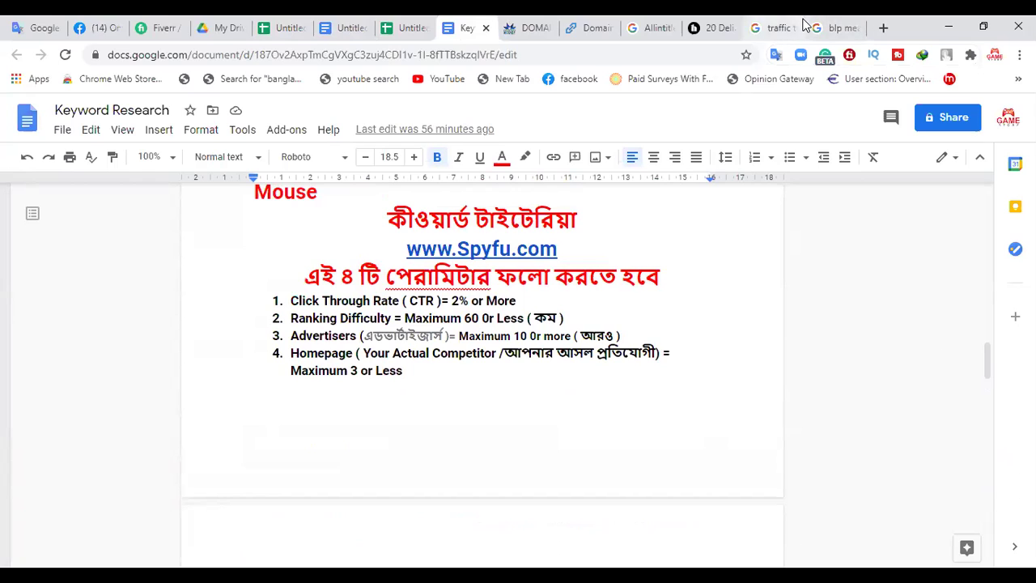
pyautogui.click(599, 26)
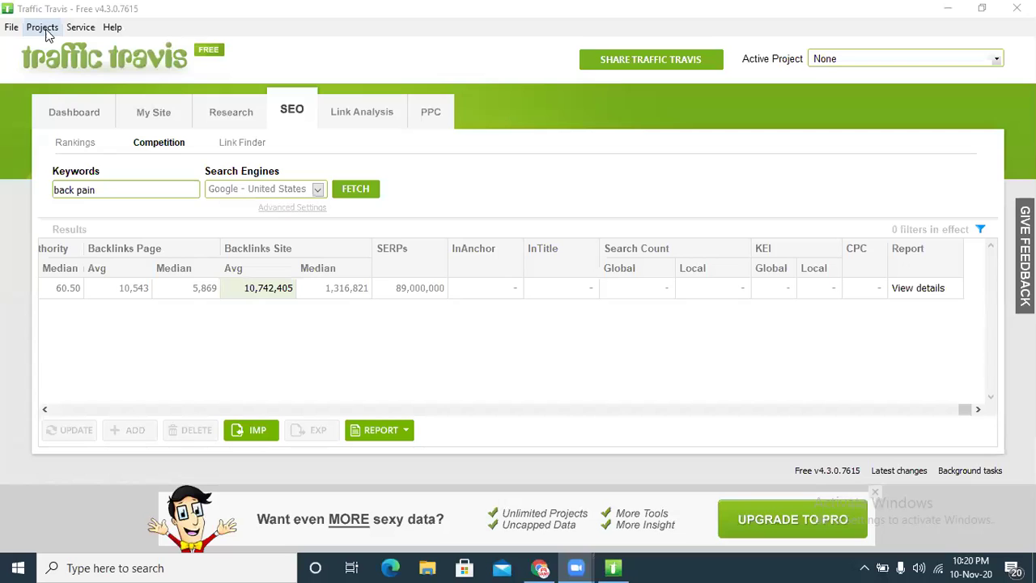
# - Switch to Traffic Travis and replace the competition keyword with "online earning tips"
pyautogui.moveTo(120, 185); pyautogui.dragTo(33, 189)
pyautogui.tripleClick(144, 188)
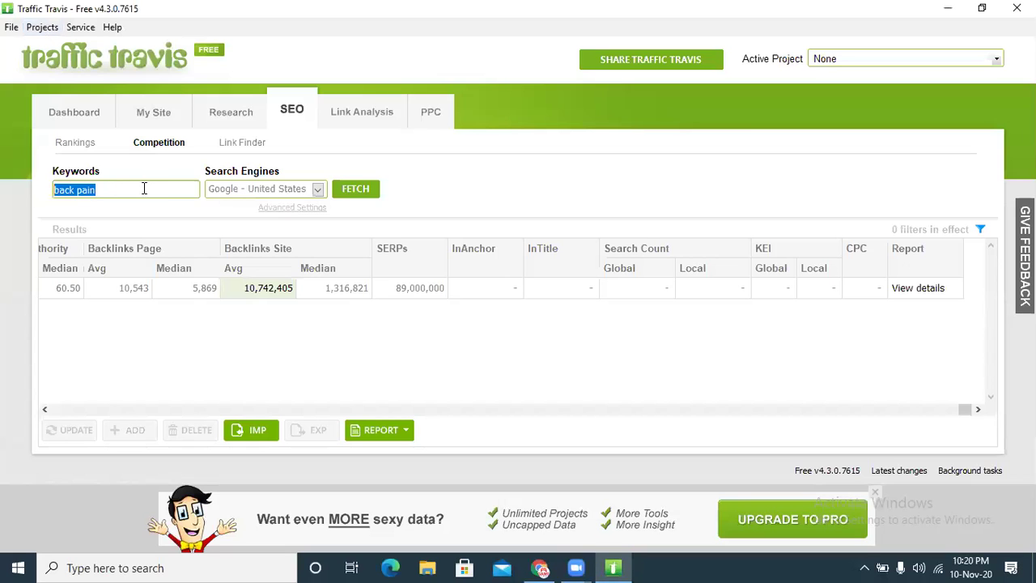
pyautogui.click(143, 187)
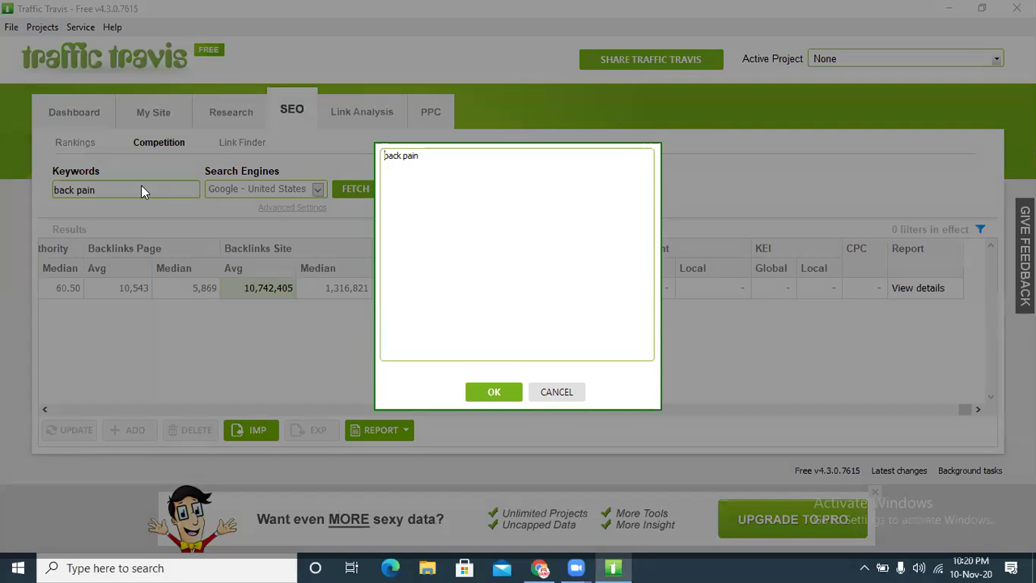
pyautogui.moveTo(451, 157); pyautogui.dragTo(350, 155)
pyautogui.write('online earning tips')
pyautogui.click(499, 395)
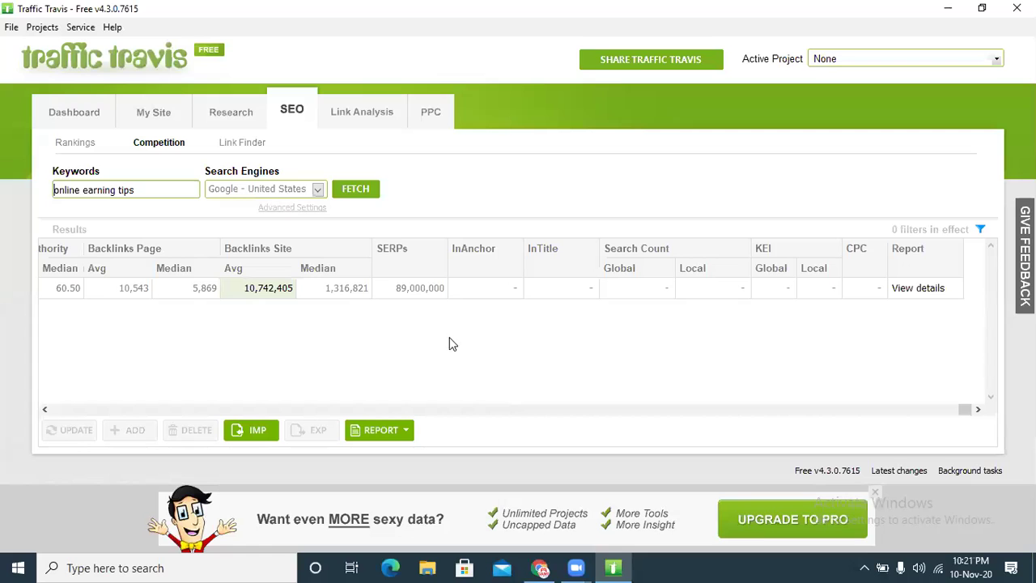
# - Add Google - Bangladesh to the project search engines and remove Google - United States
pyautogui.click(316, 188)
pyautogui.click(417, 178)
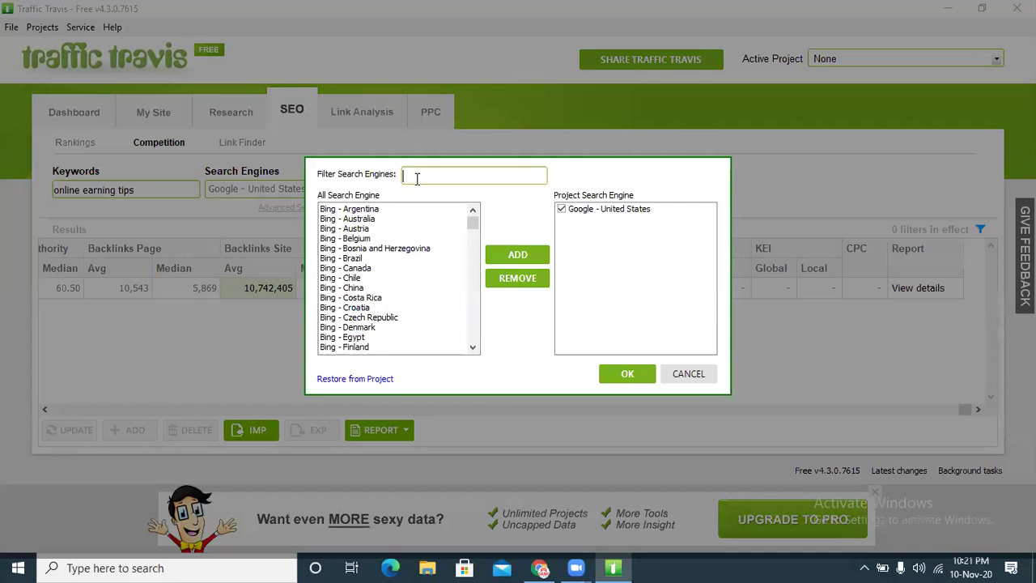
pyautogui.write('bangladesh')
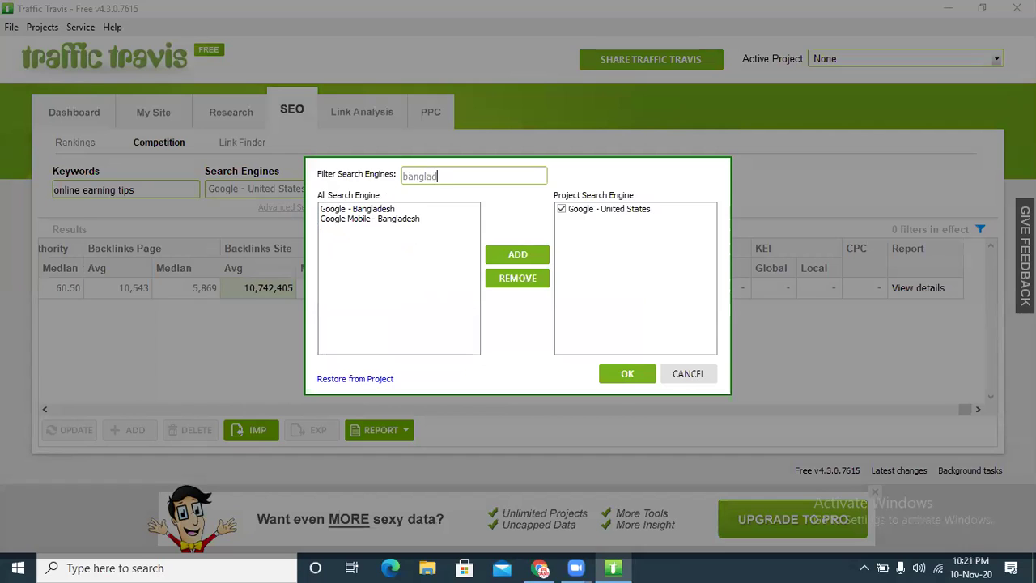
pyautogui.click(389, 211)
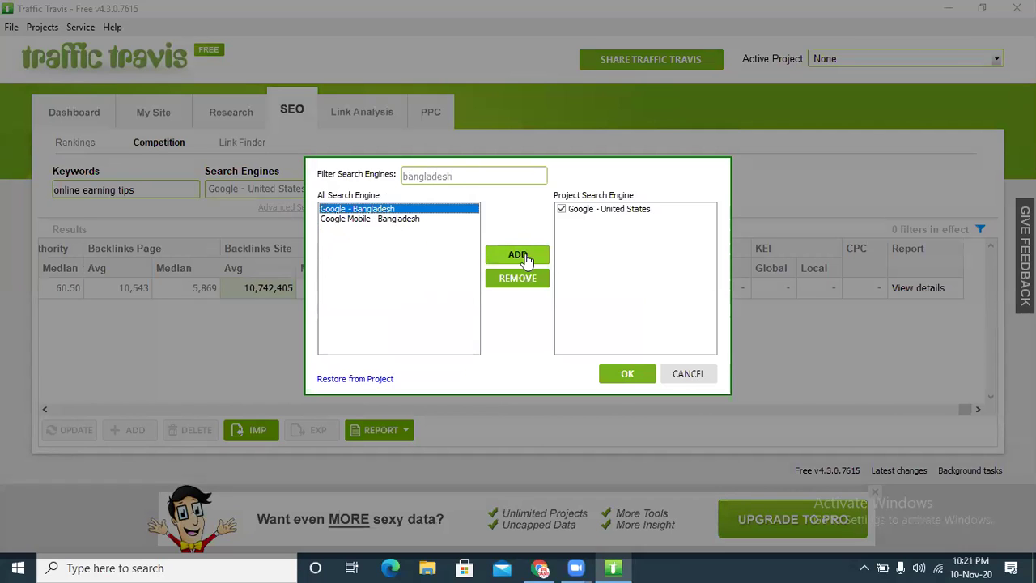
pyautogui.click(534, 256)
pyautogui.click(575, 219)
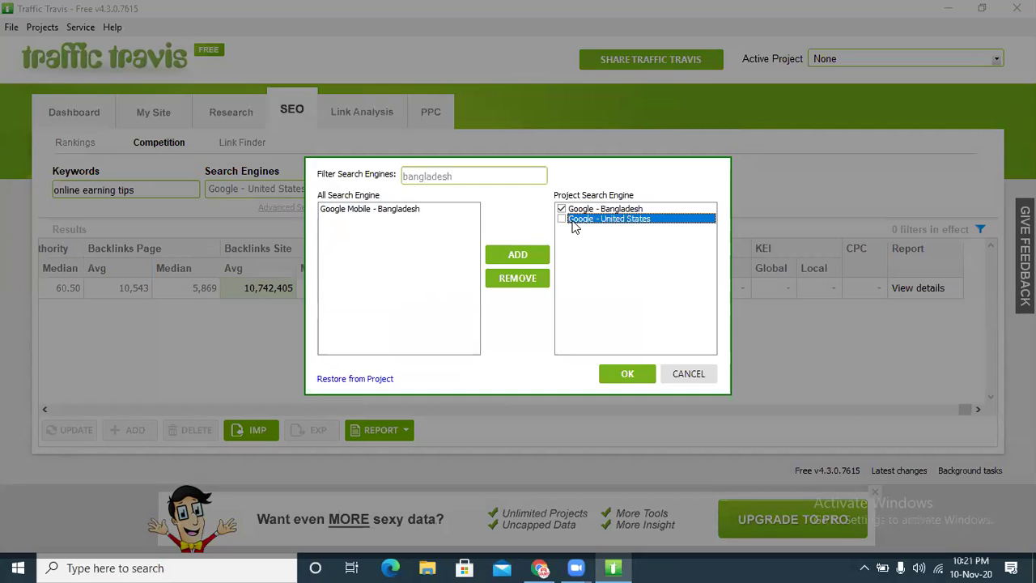
pyautogui.click(524, 283)
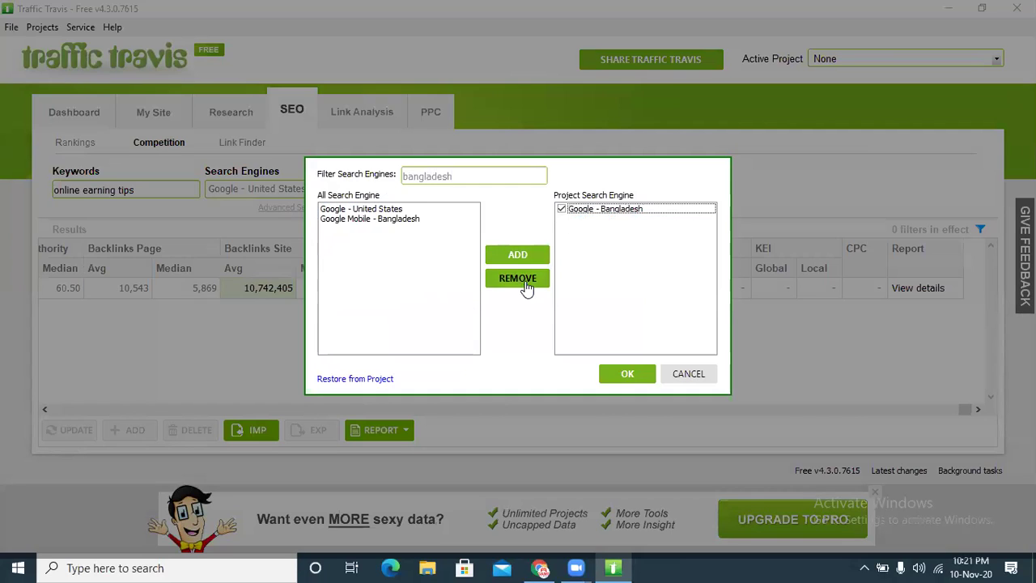
pyautogui.click(613, 376)
# - Fetch the competition data for "online earning tips", keeping the already analyzed keywords, and look across the result columns
pyautogui.click(361, 191)
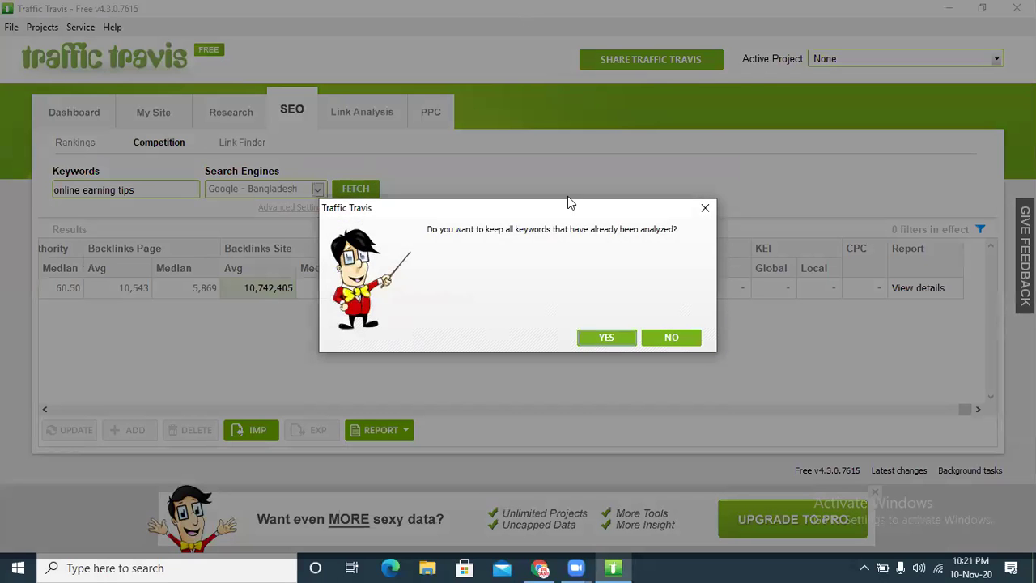
pyautogui.click(606, 339)
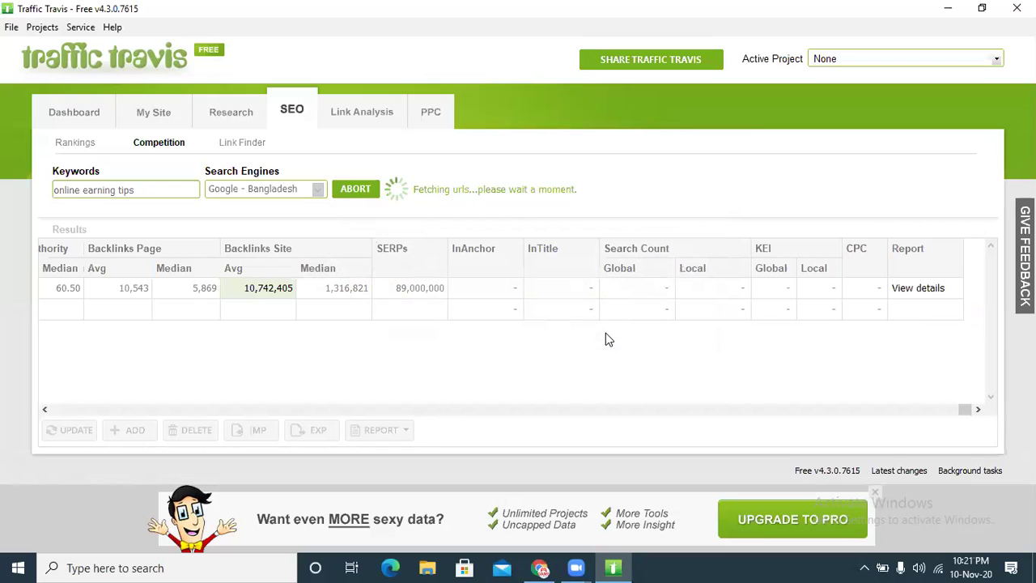
pyautogui.click(968, 411)
pyautogui.moveTo(971, 415); pyautogui.dragTo(128, 424)
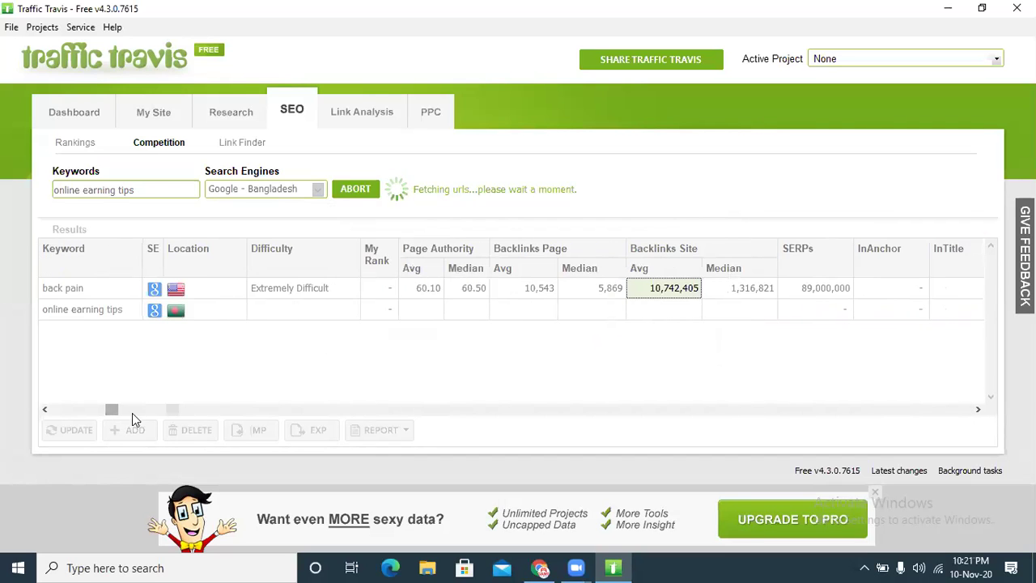
pyautogui.click(132, 411)
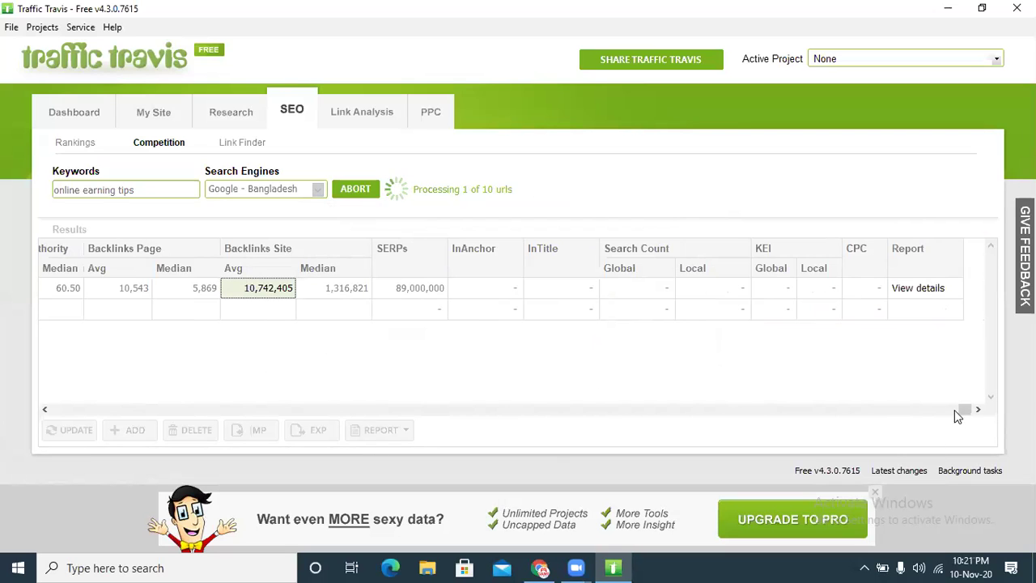
pyautogui.moveTo(965, 412); pyautogui.dragTo(85, 392)
pyautogui.moveTo(966, 411); pyautogui.dragTo(65, 415)
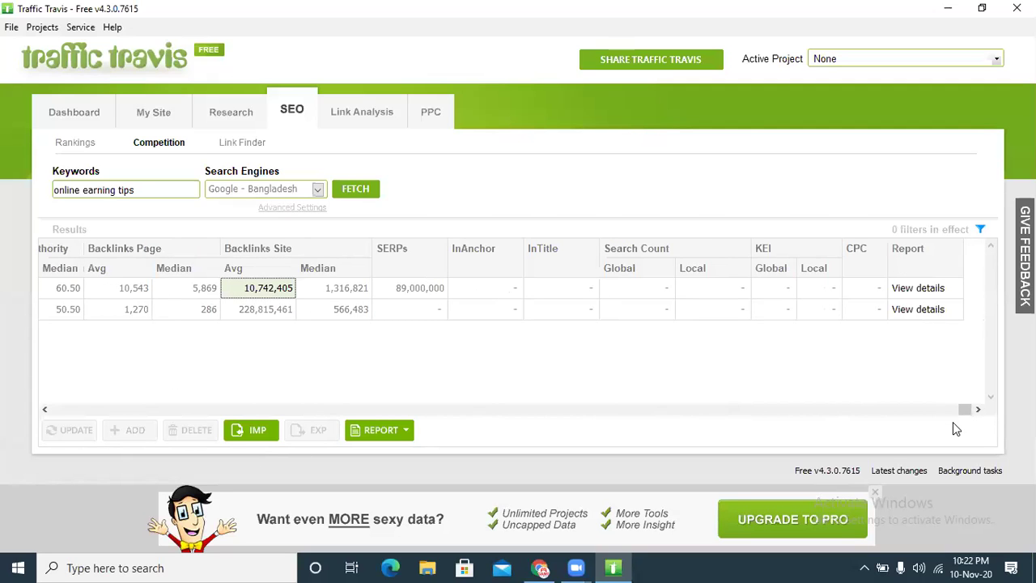
# - View the SEO Competition Details report for "online earning tips" and close it
pyautogui.moveTo(964, 410); pyautogui.dragTo(145, 388)
pyautogui.click(918, 310)
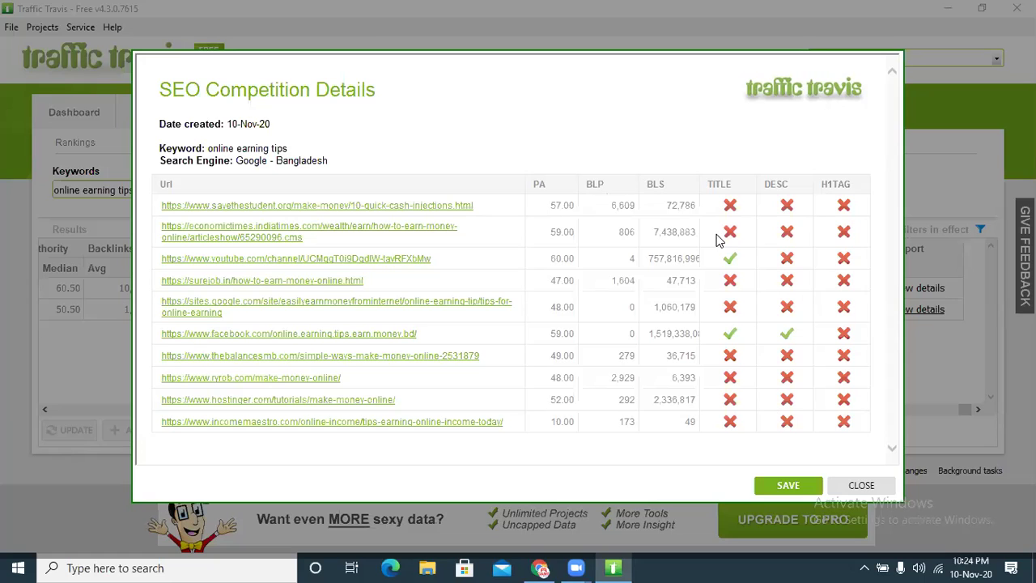
pyautogui.click(861, 485)
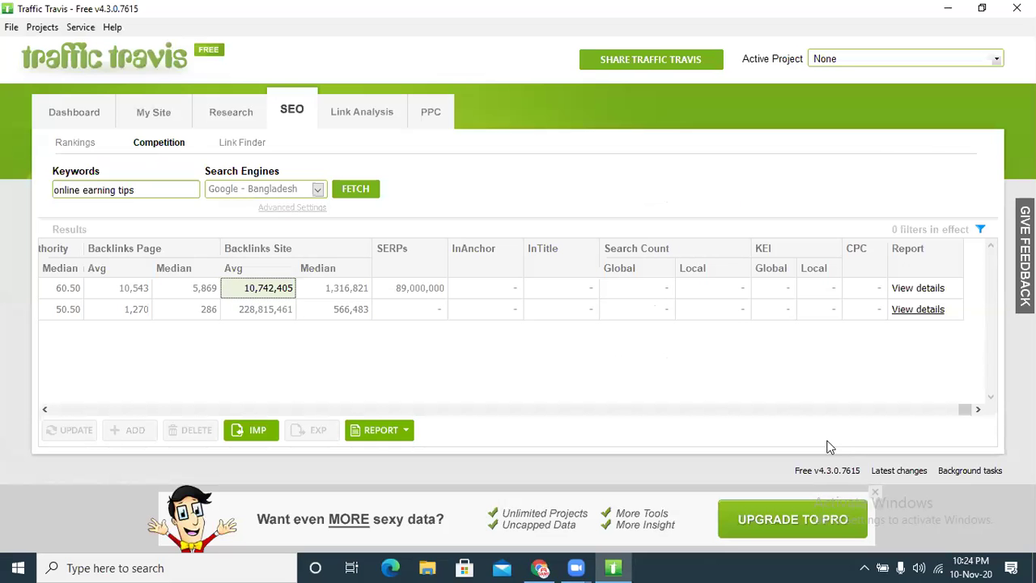